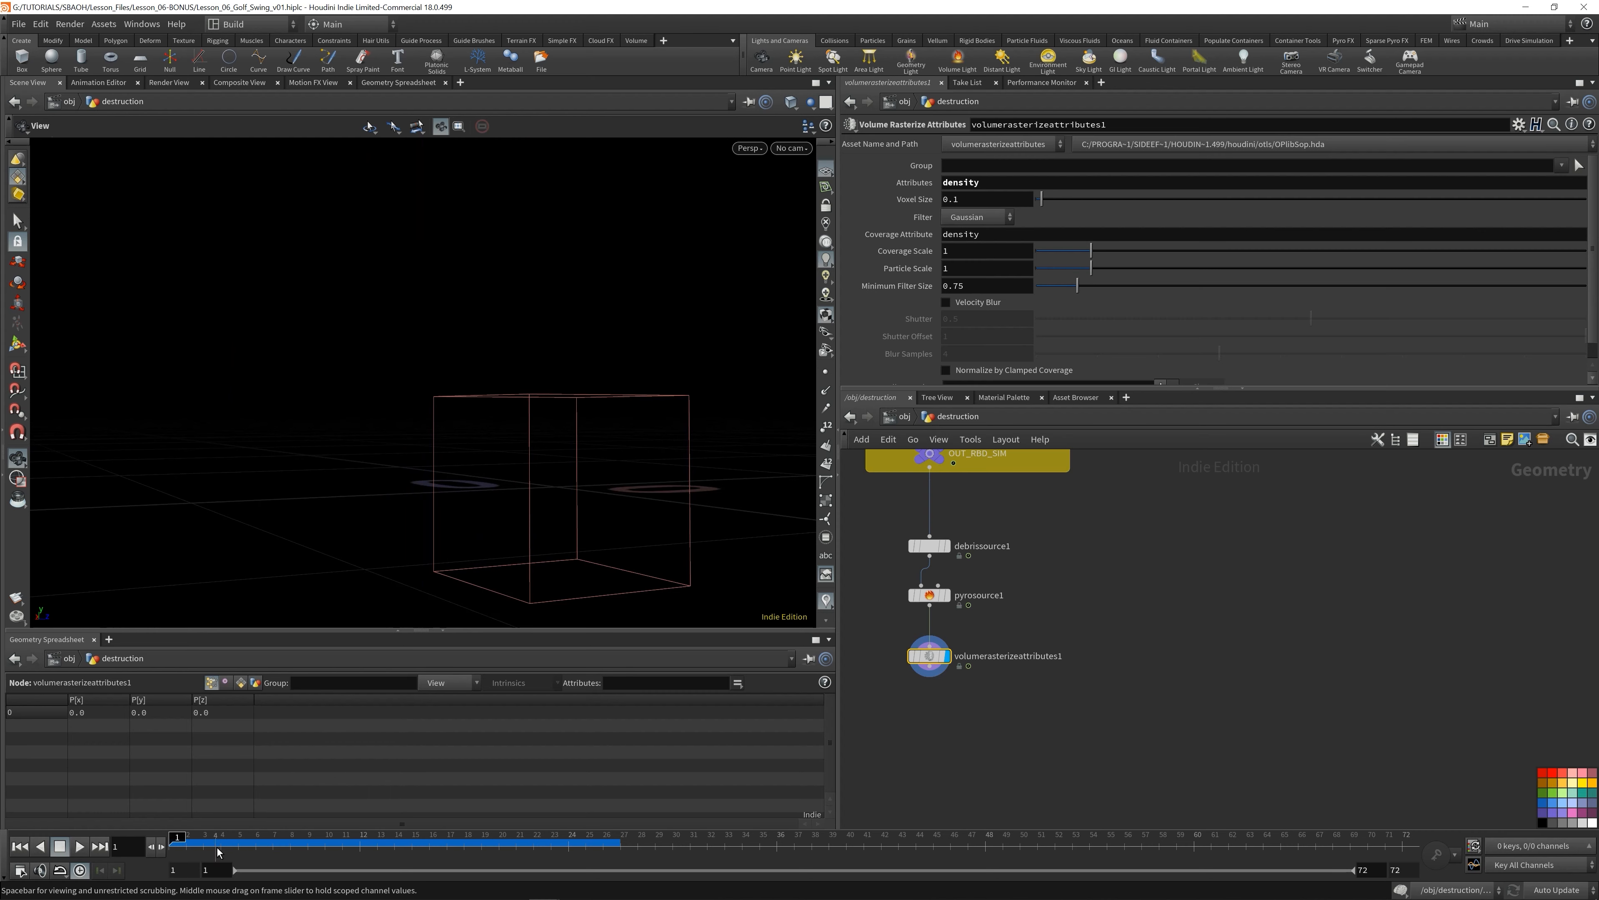
- Compare the debris source points at frame 13 with the rasterized density volume at frame 16
left_click_drag(239, 848, 380, 843)
left_click(291, 846)
left_click(947, 546)
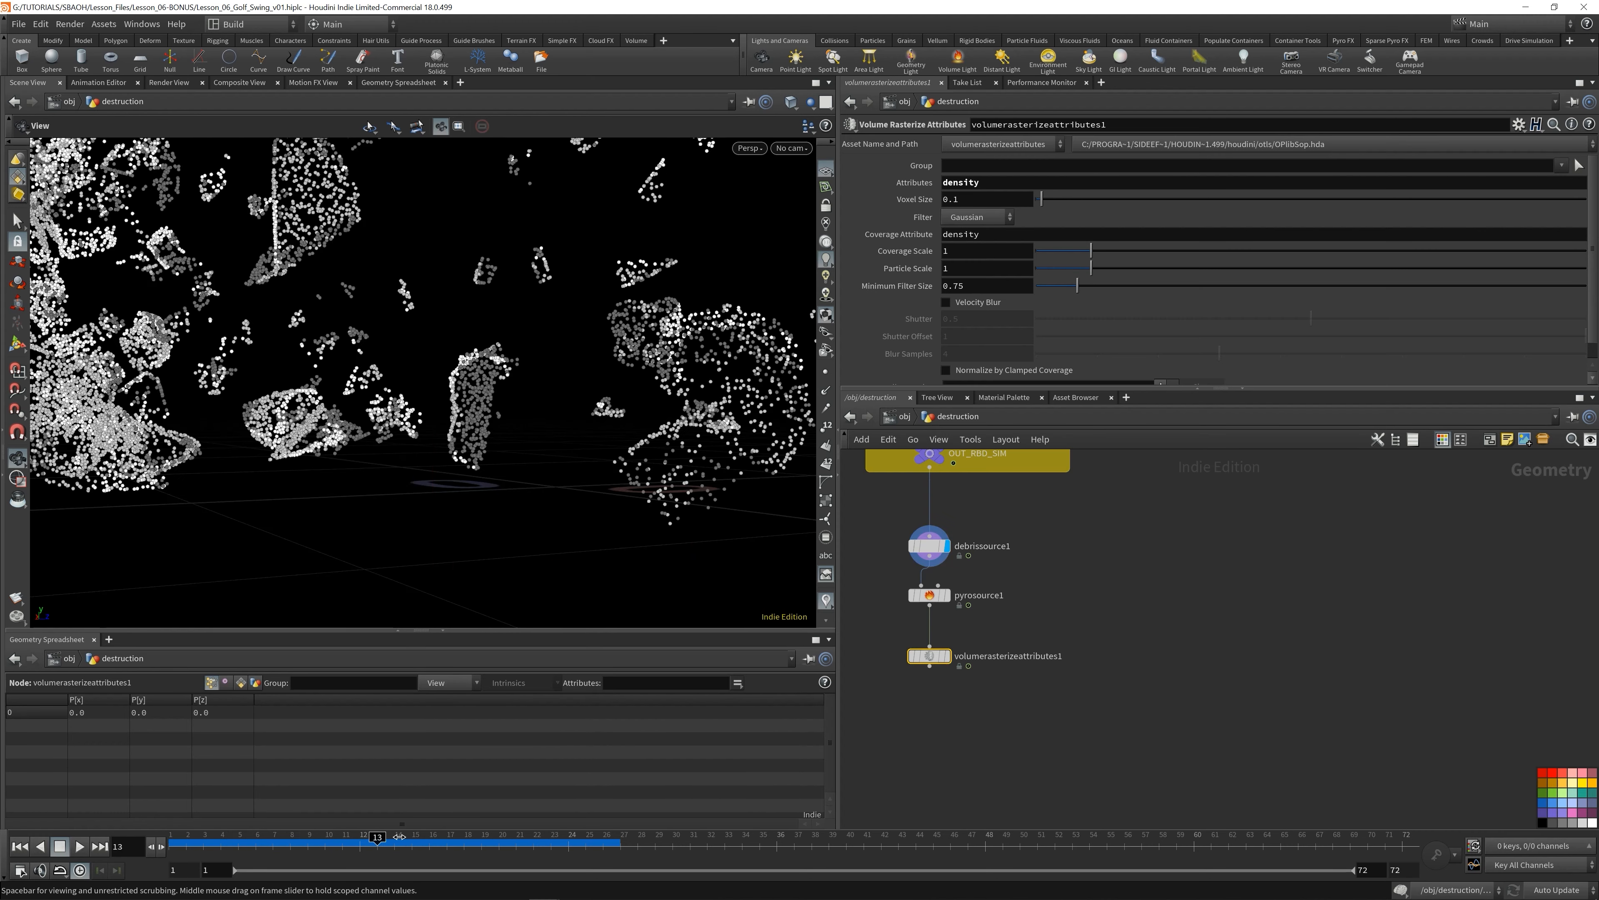
key("space+f")
left_click_drag(516, 412, 466, 441)
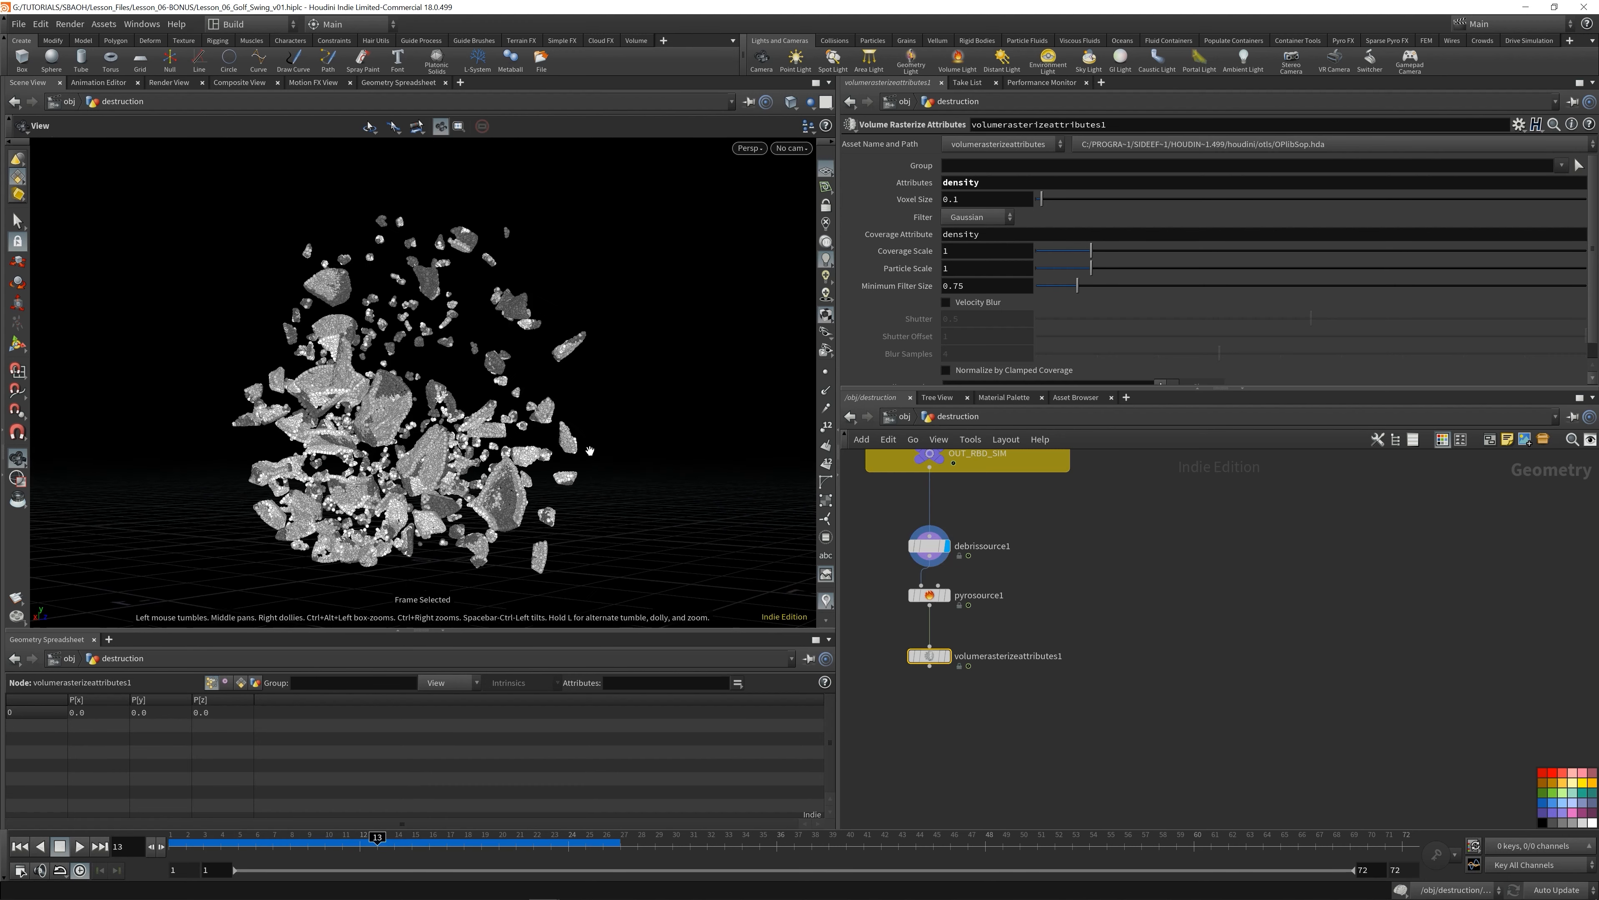
left_click(947, 656)
left_click_drag(436, 388, 421, 354)
left_click_drag(331, 843, 425, 847)
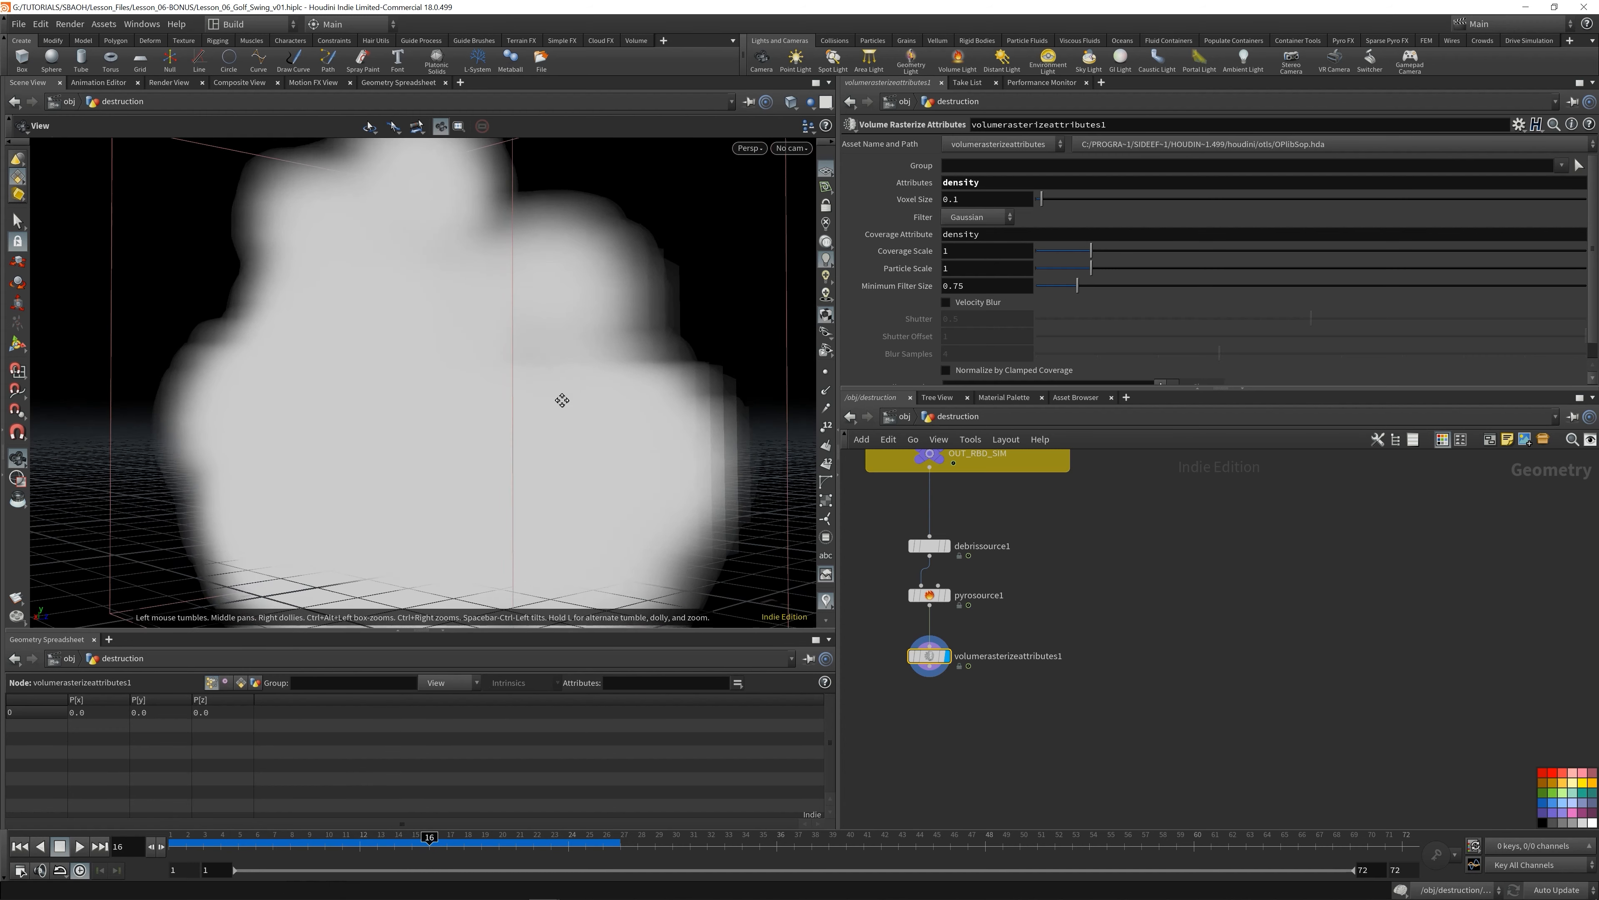
right_click_drag(560, 396, 651, 412)
left_click_drag(651, 412, 676, 392)
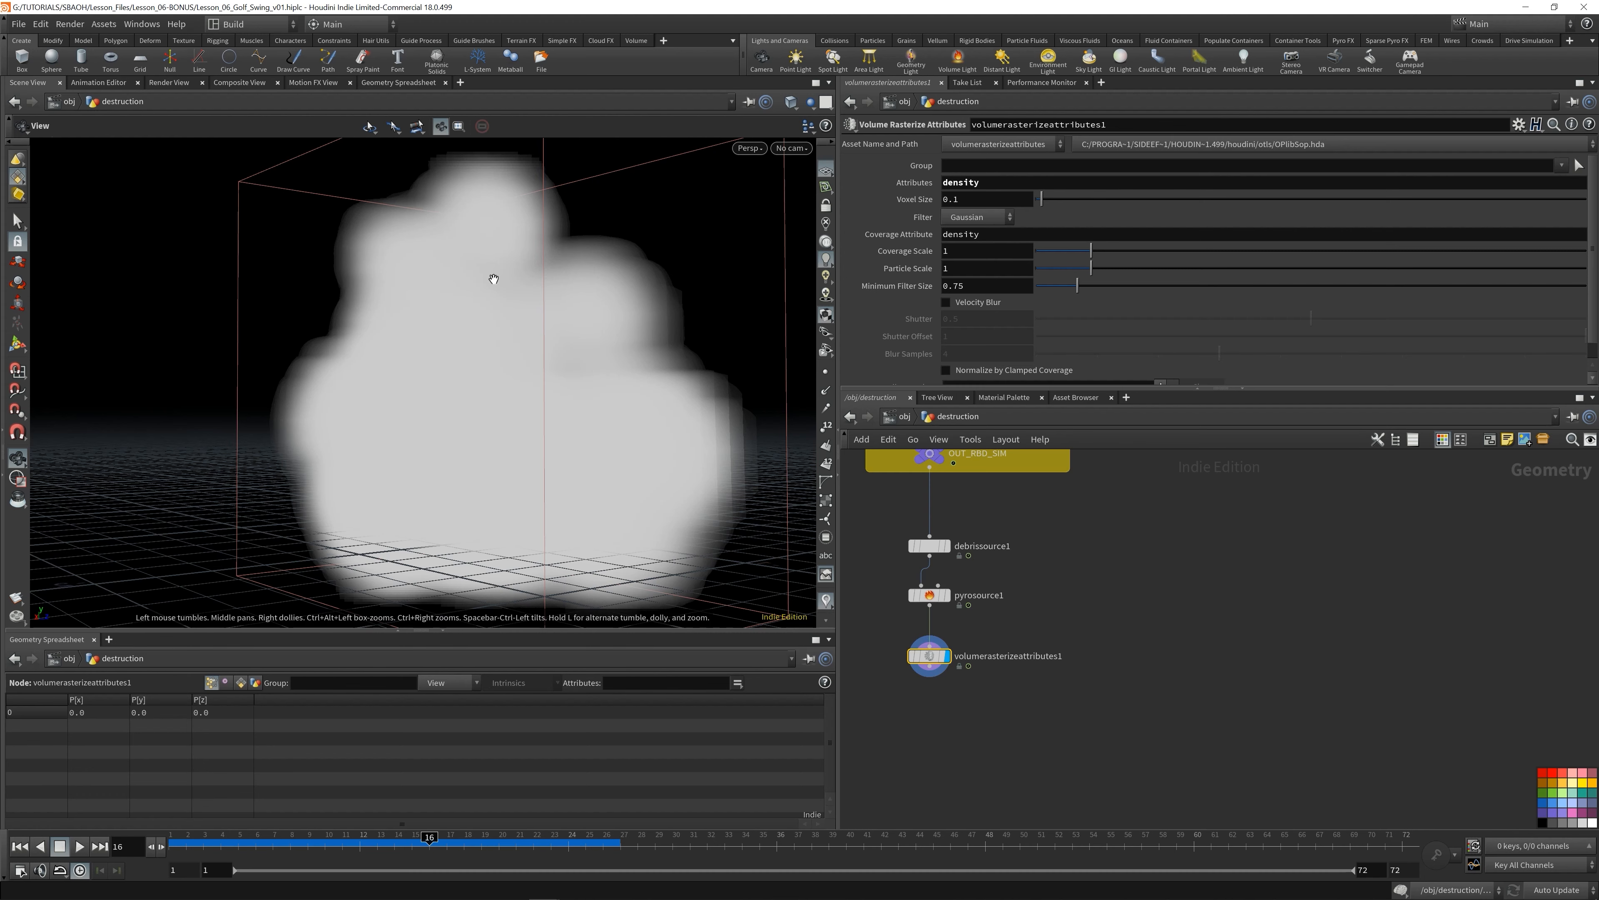
- Save the scene and set the volume rasterize node's Particle Scale to .01
key("ctrl+s")
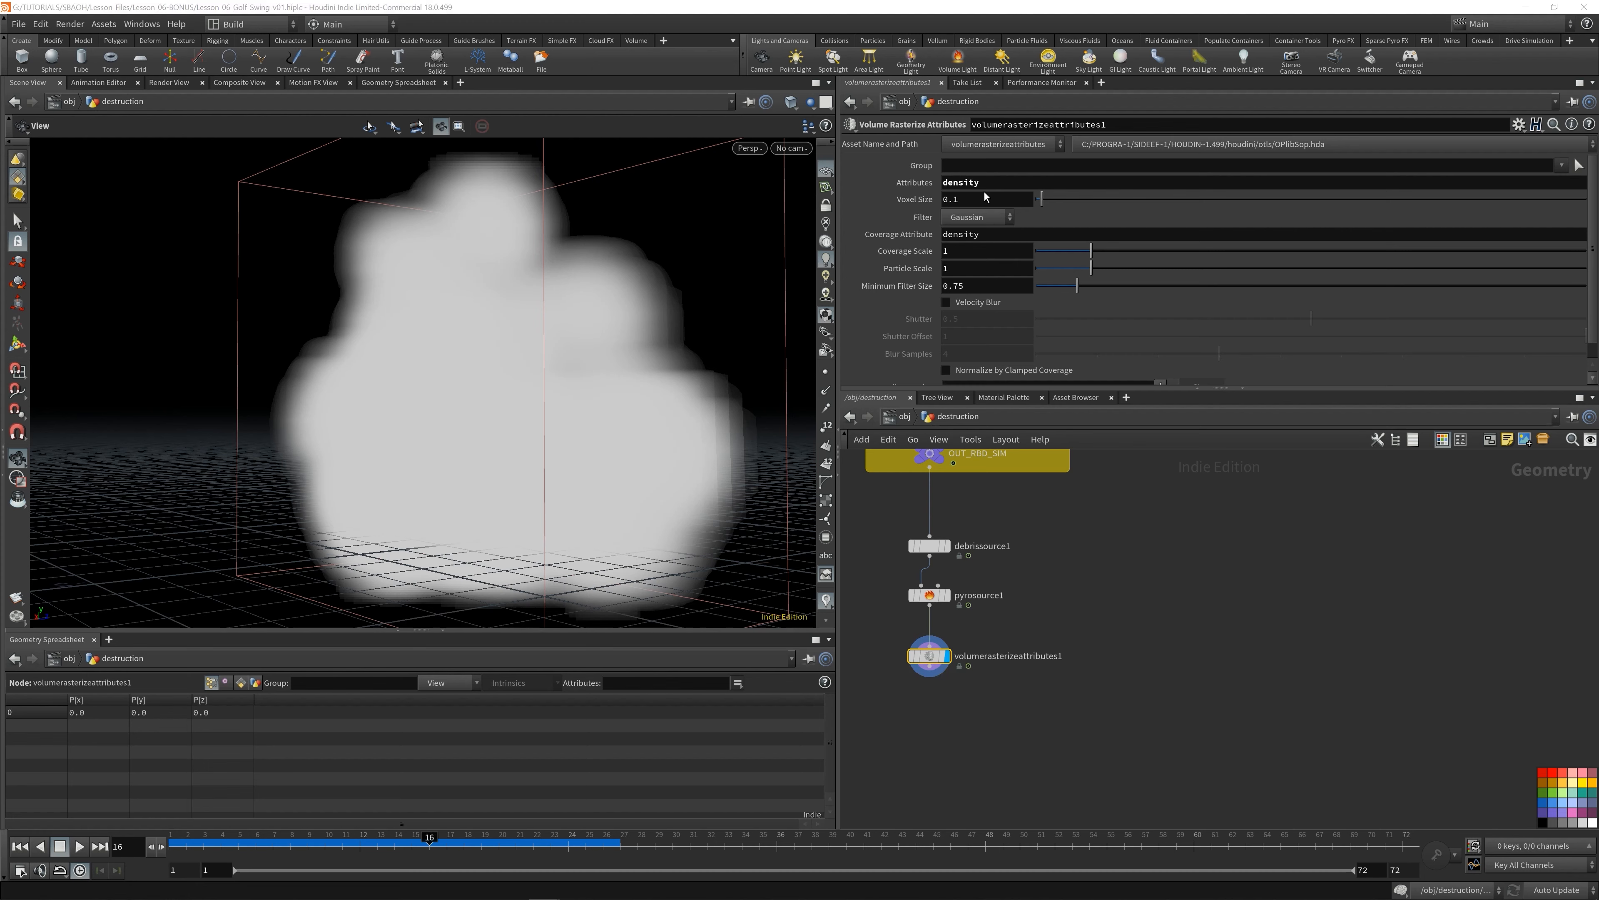
double_click(972, 268)
type(".01")
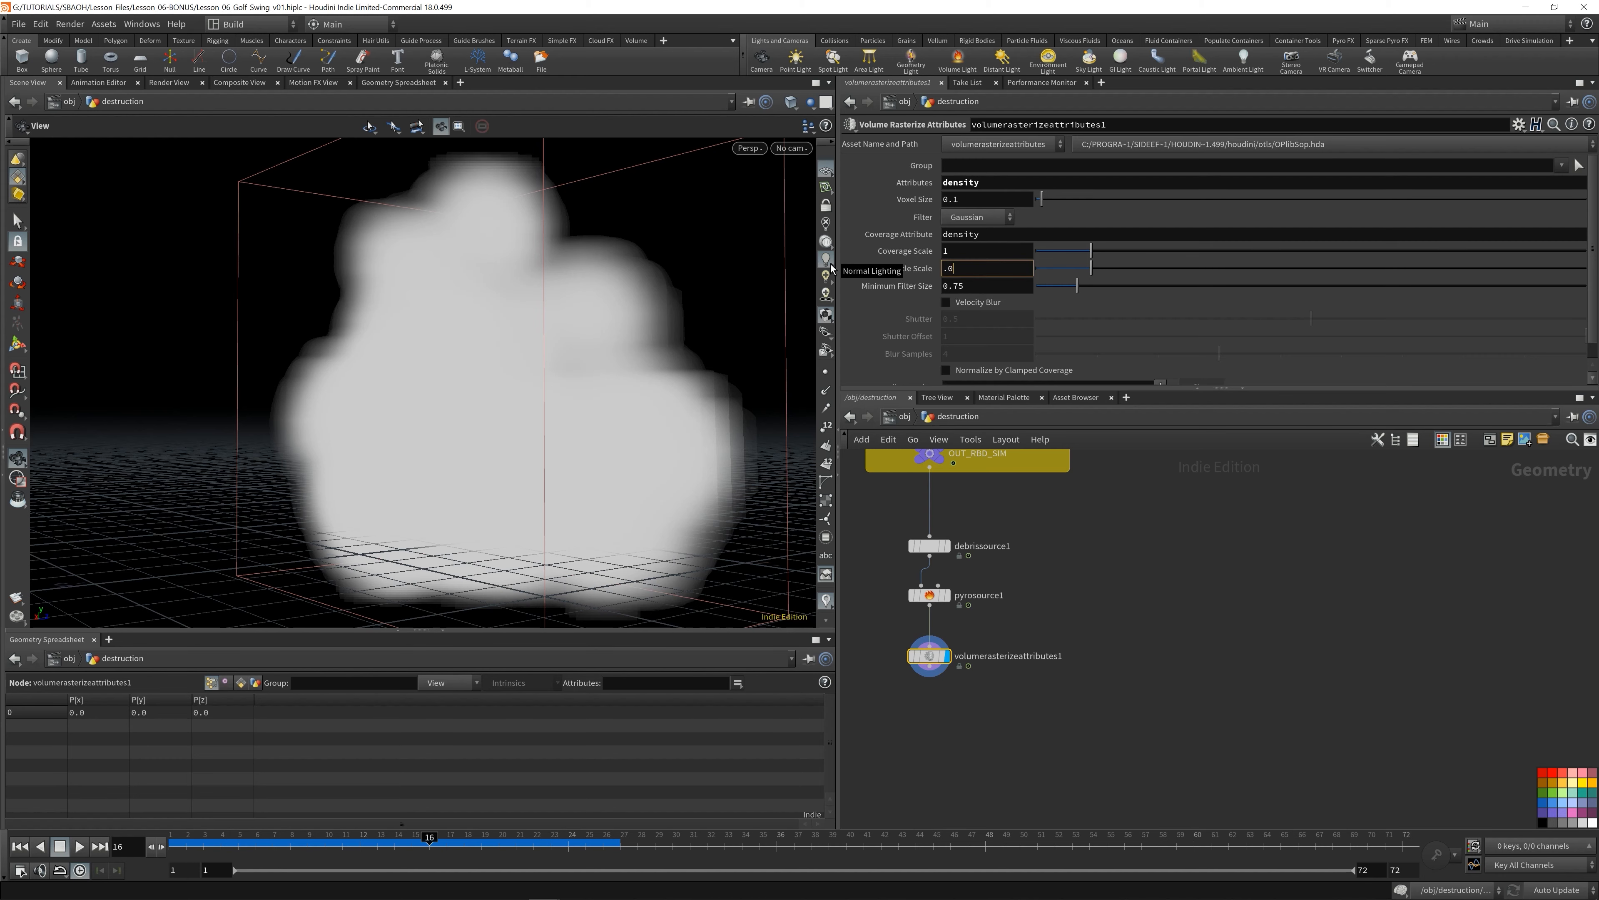
key("Return")
left_click_drag(489, 347, 592, 381)
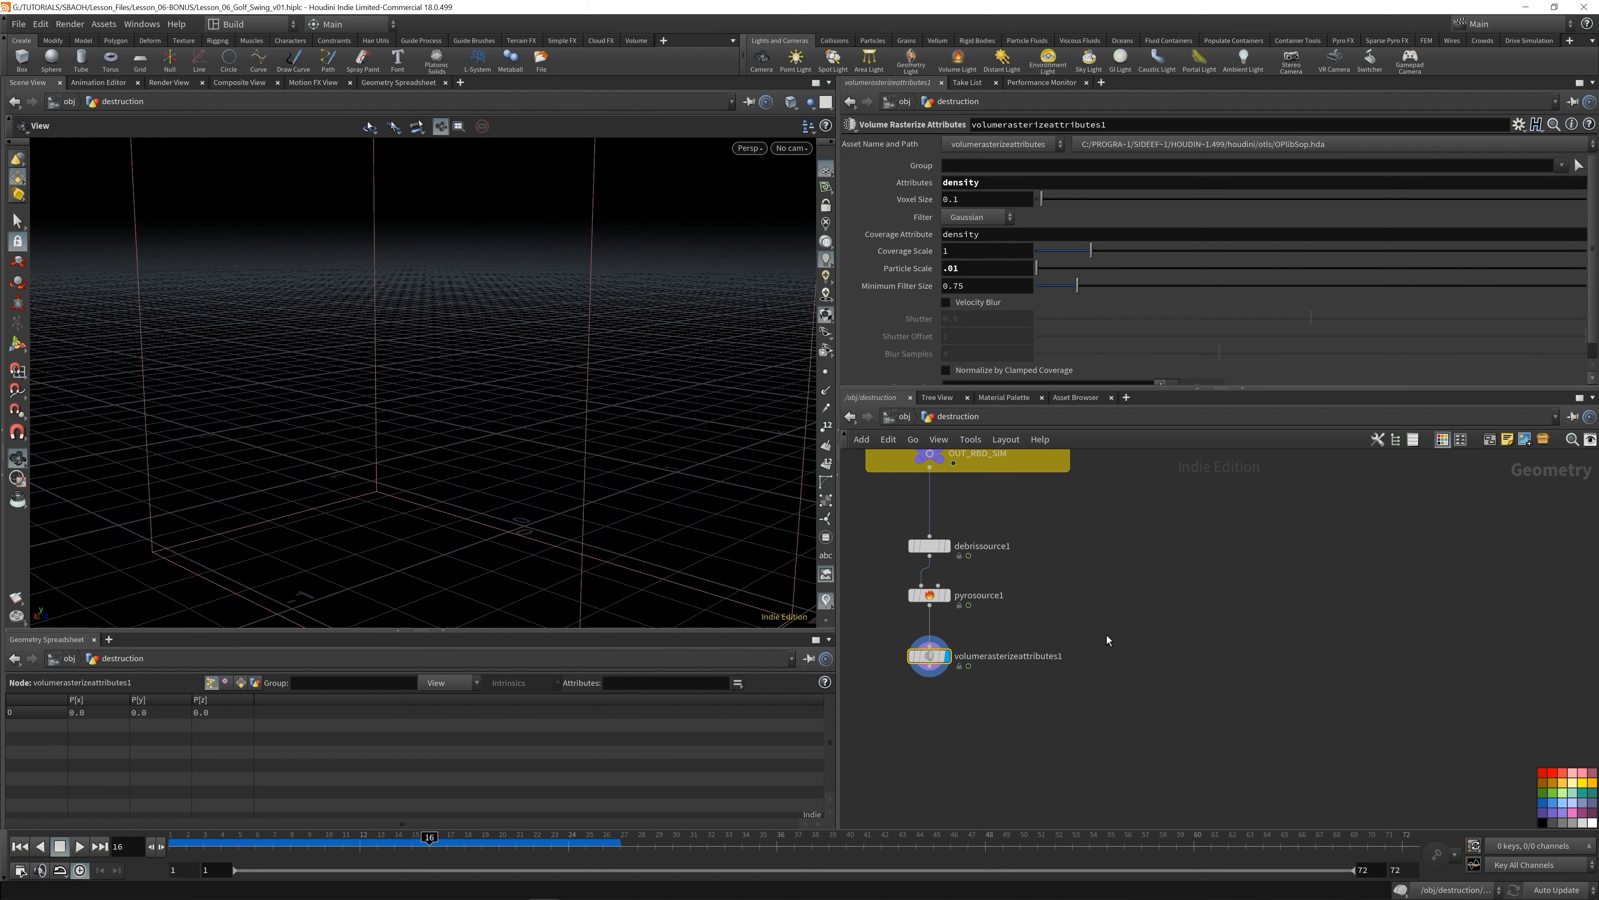
- Add a Volume Visualization node, wire it after volumerasterizeattributes1 and display it
middle_click_drag(1074, 720, 1169, 678)
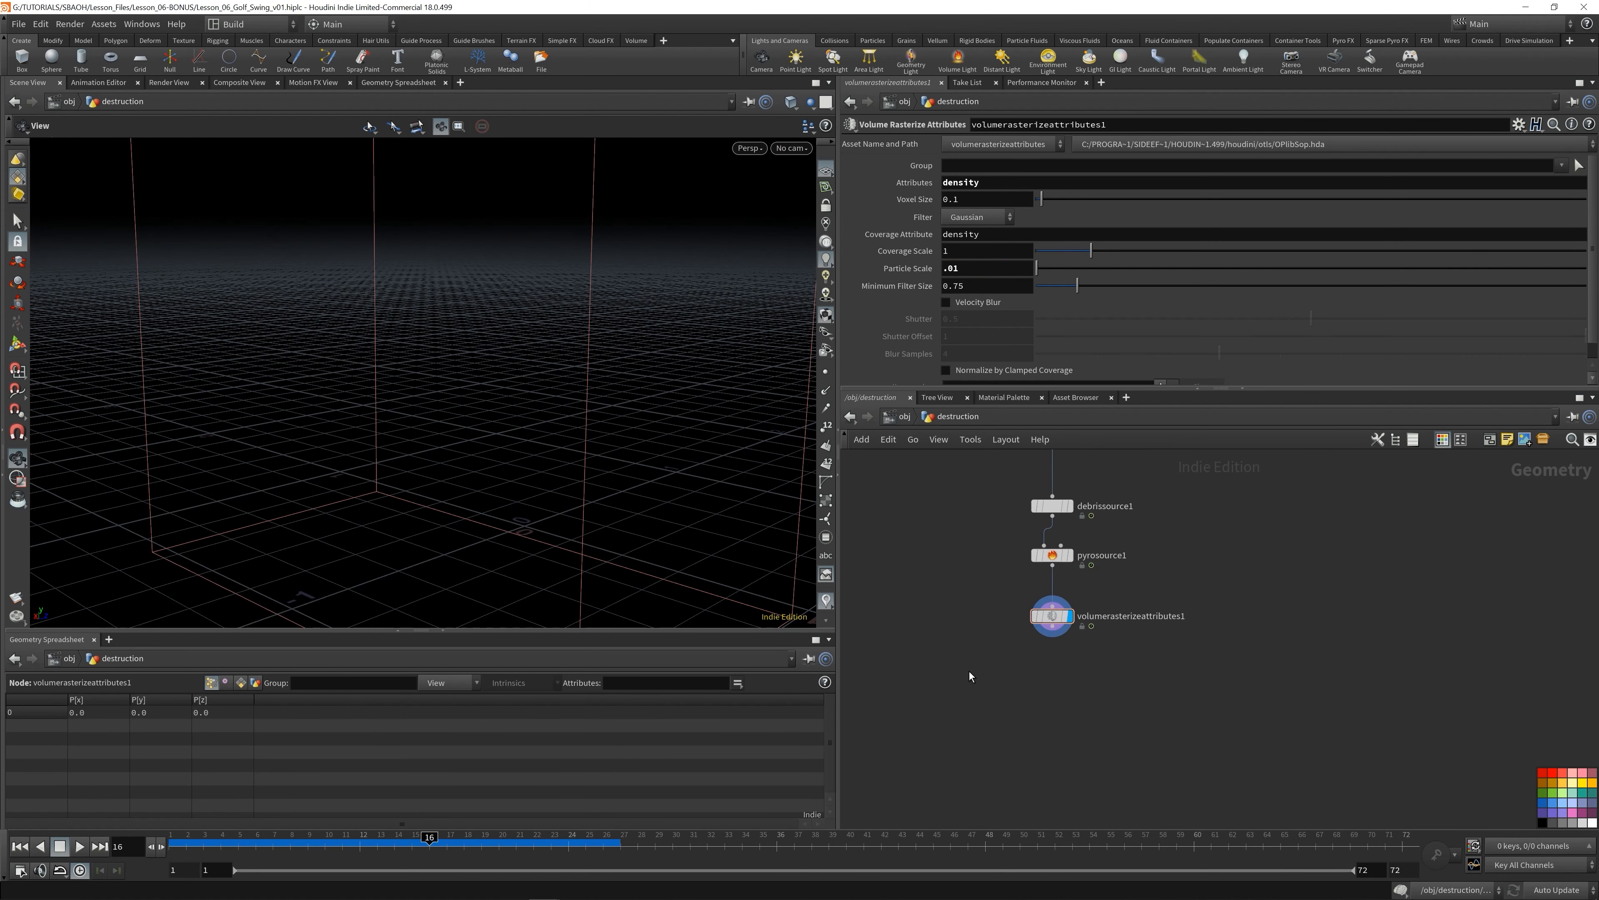
key("Tab")
type("volume visu")
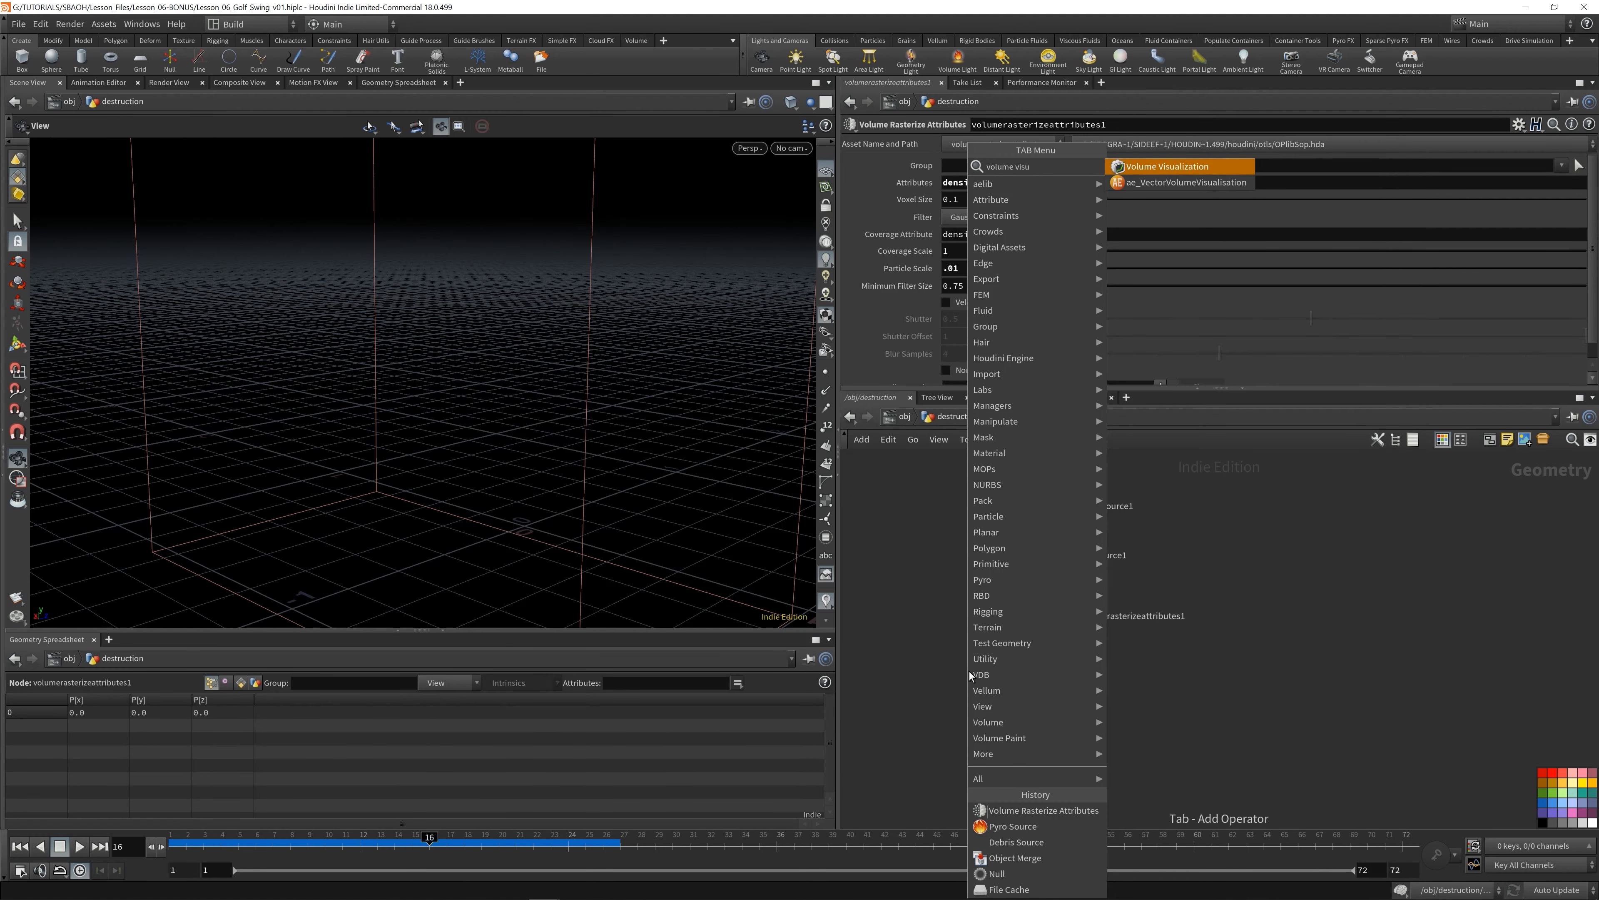
key("Return")
left_click(970, 671)
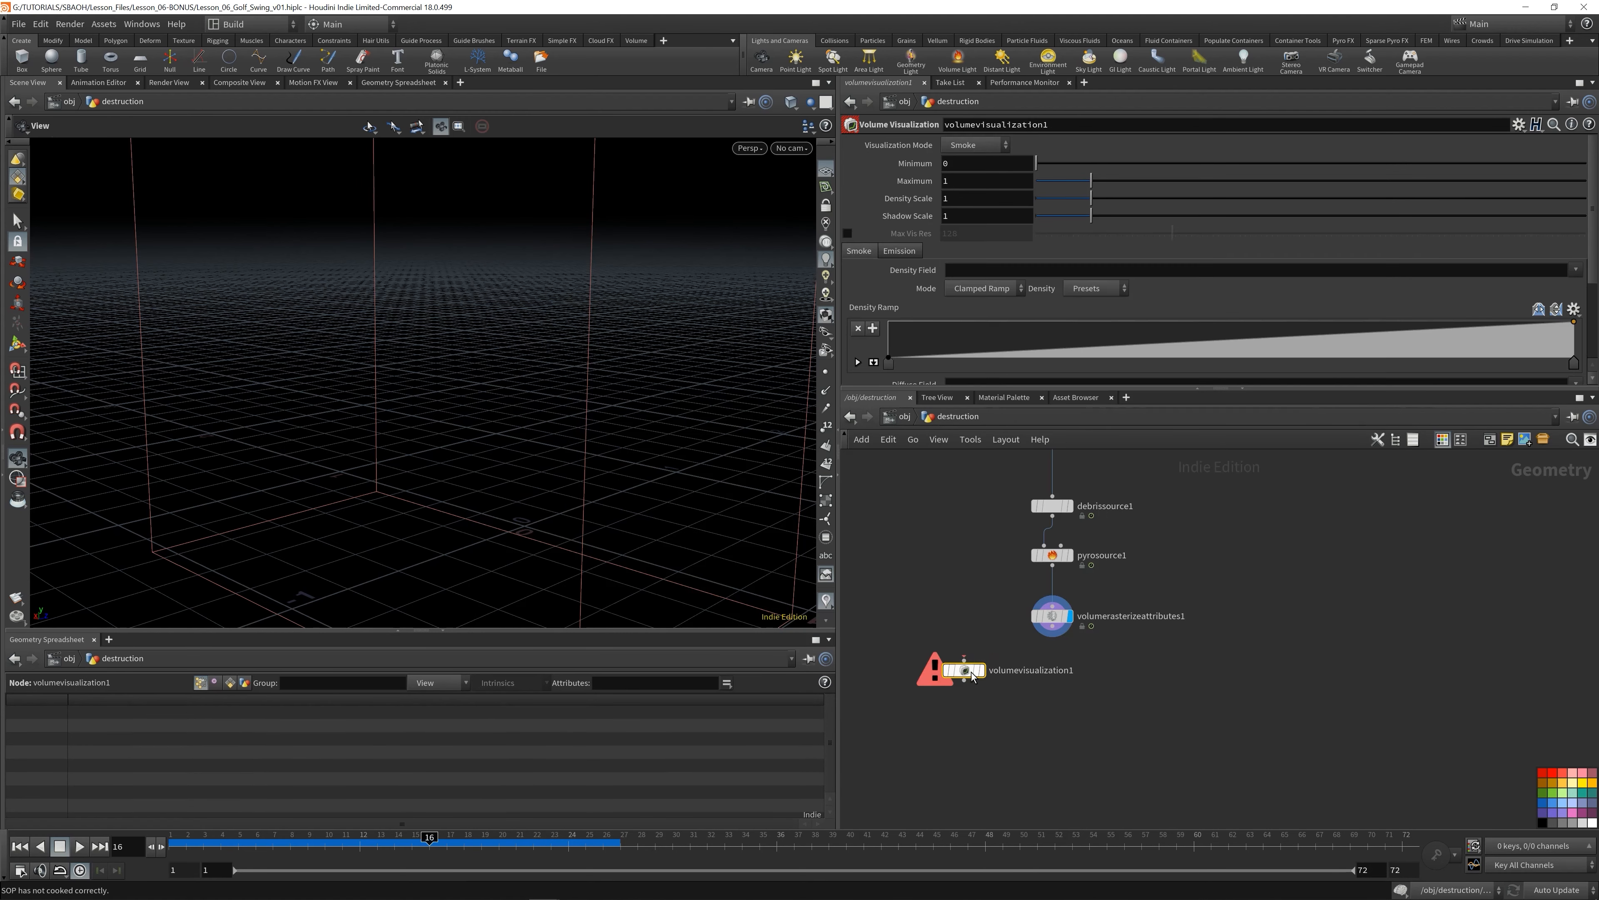
left_click(981, 669)
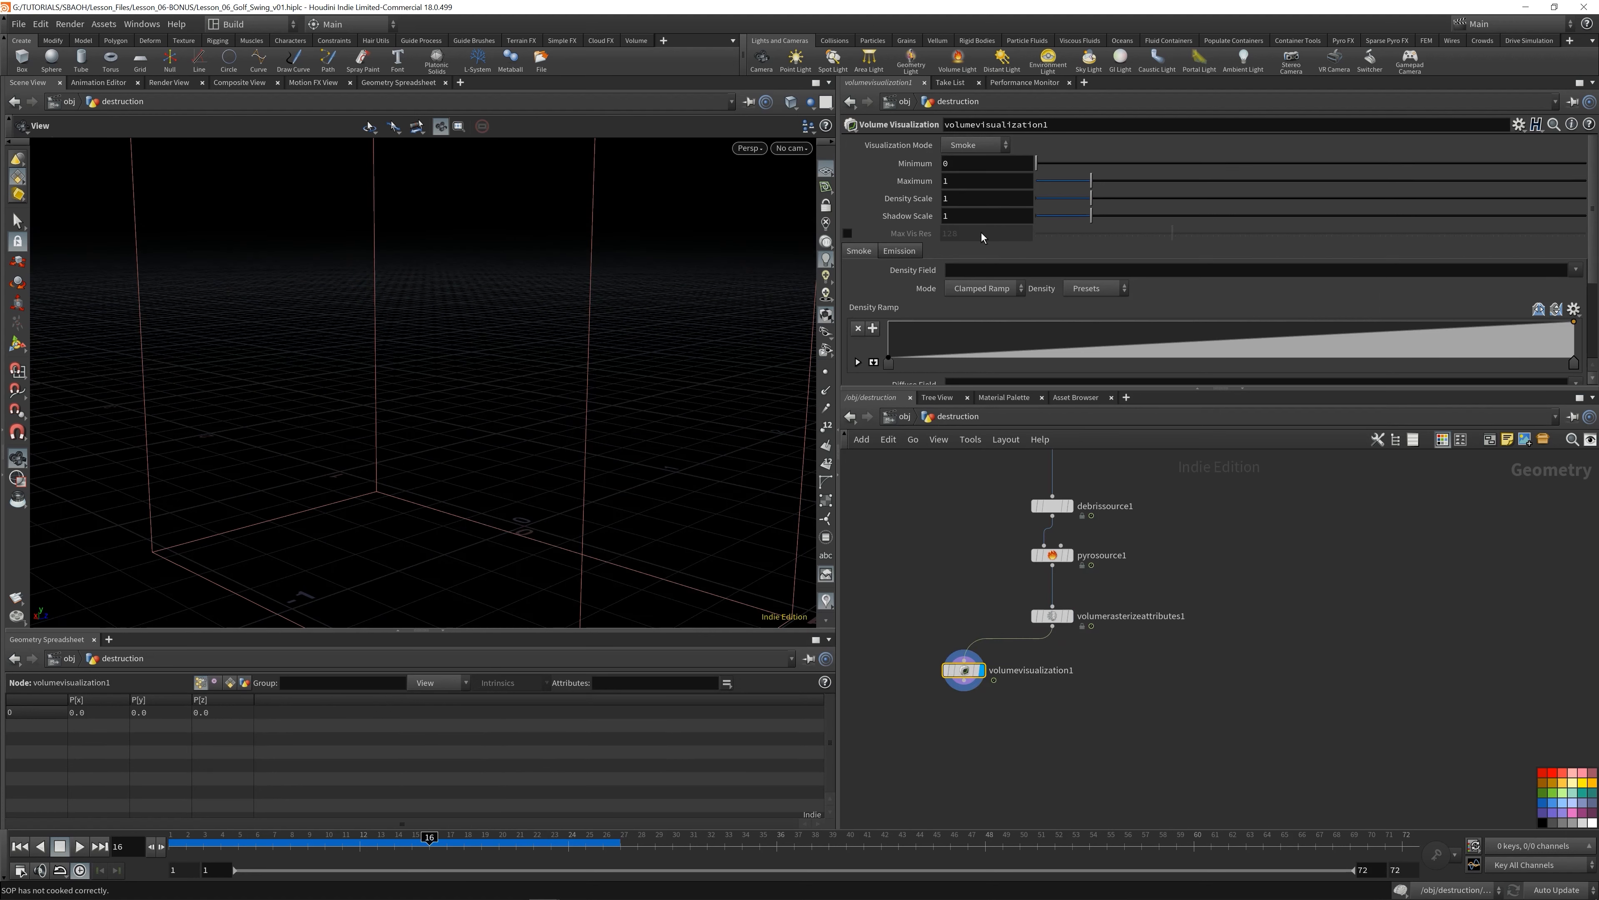
- Set the volume visualization's Density Field to density and its Density Scale to 1000
left_click(984, 269)
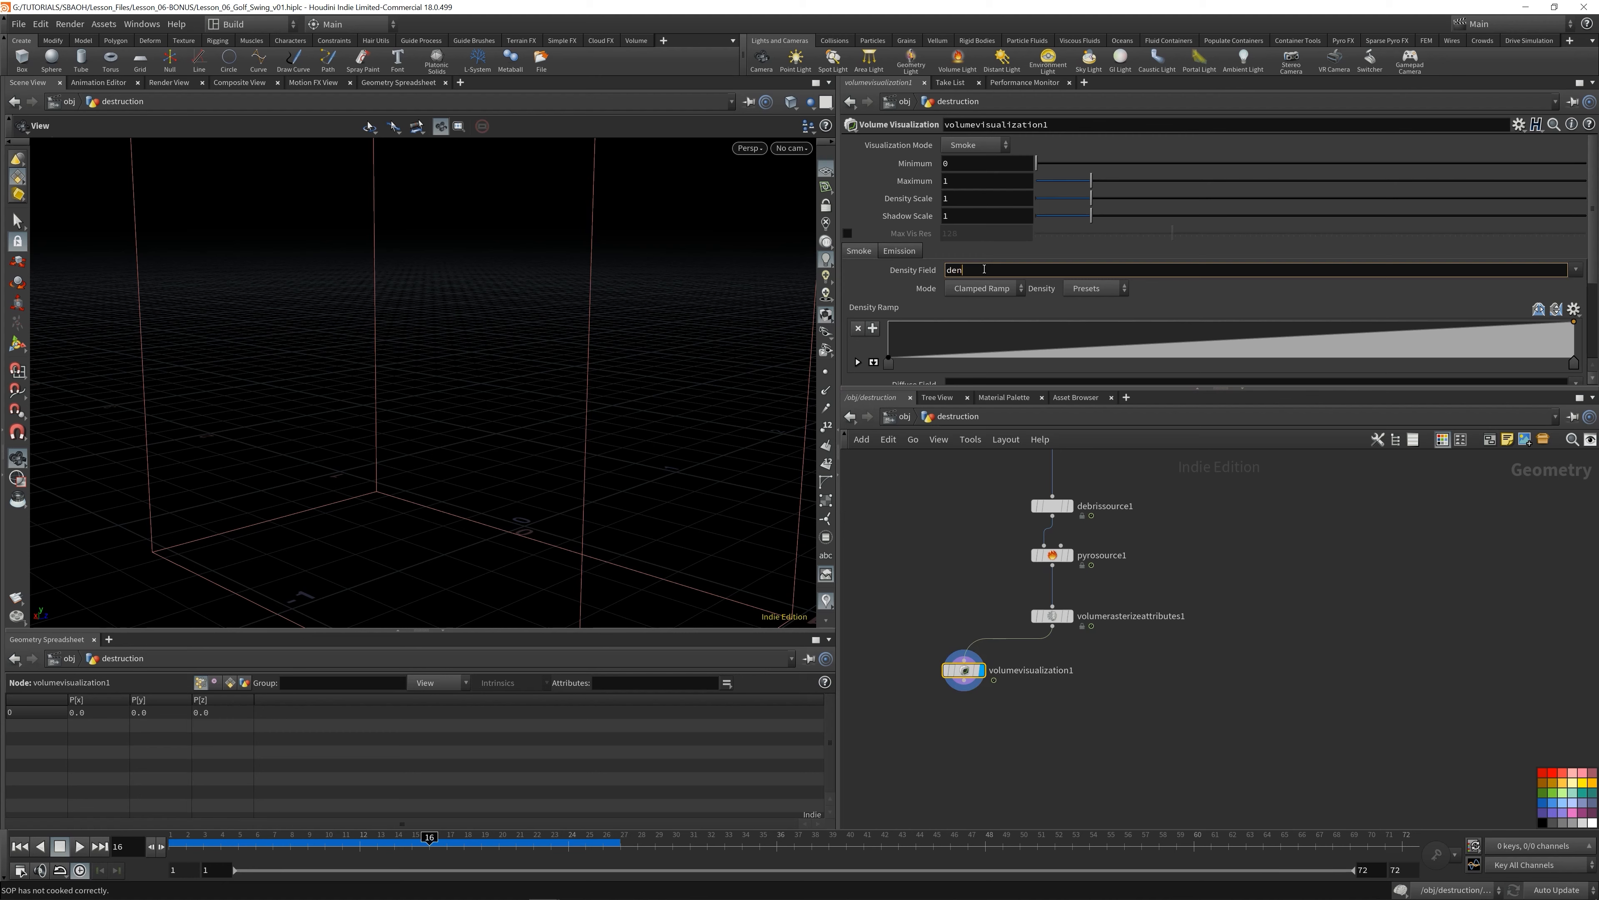
key("Return")
left_click(973, 204)
type("000")
key("Return")
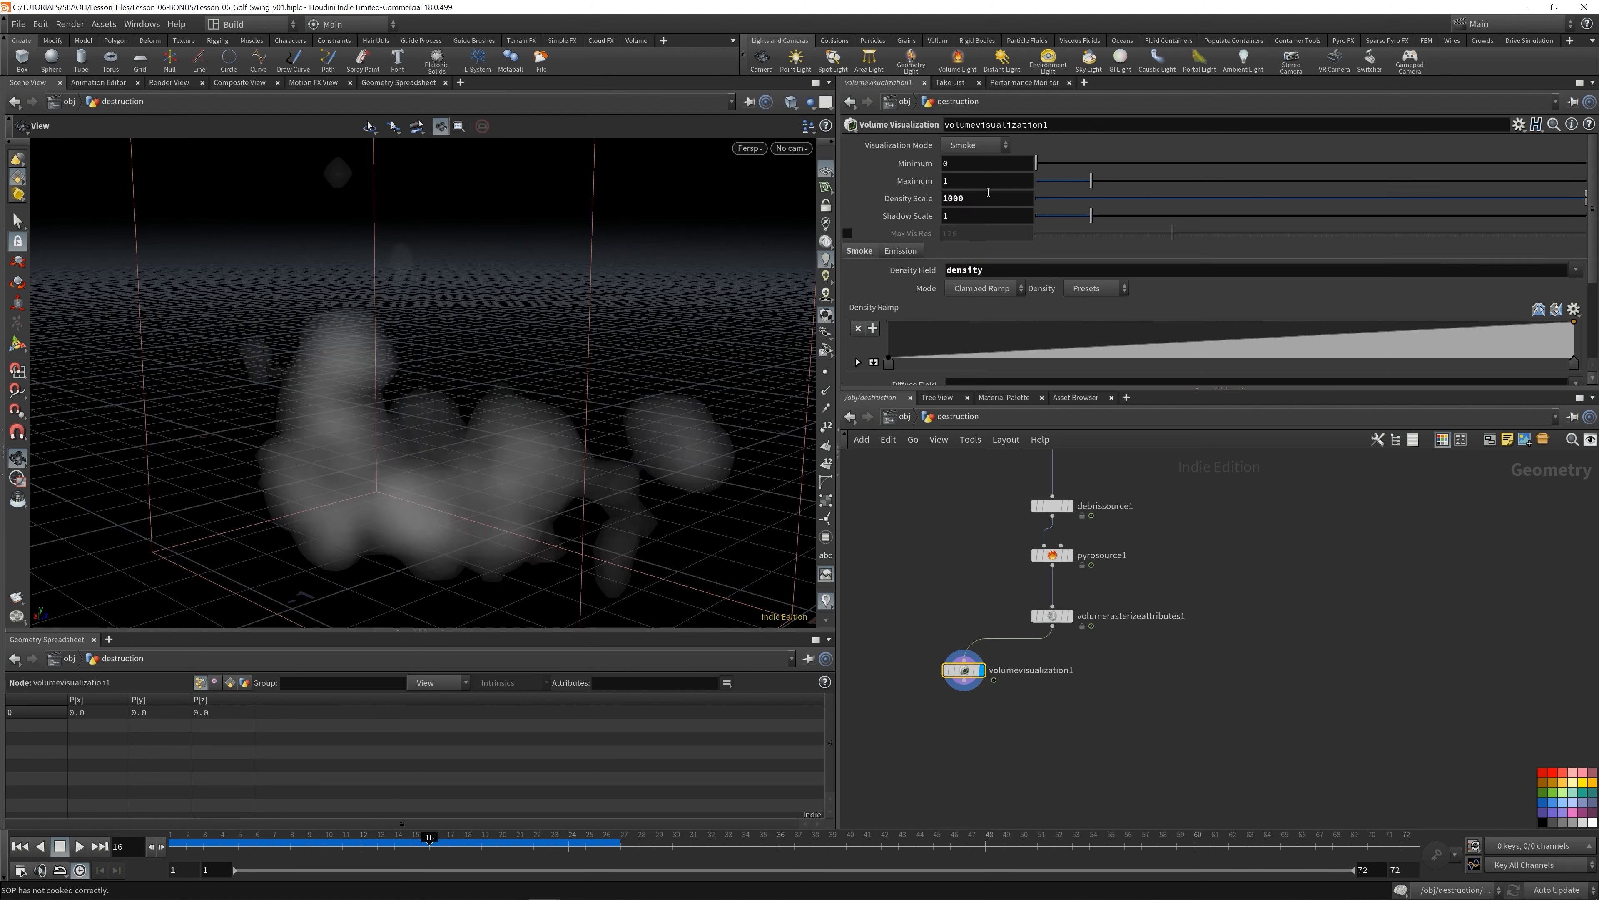
left_click_drag(457, 447, 523, 417)
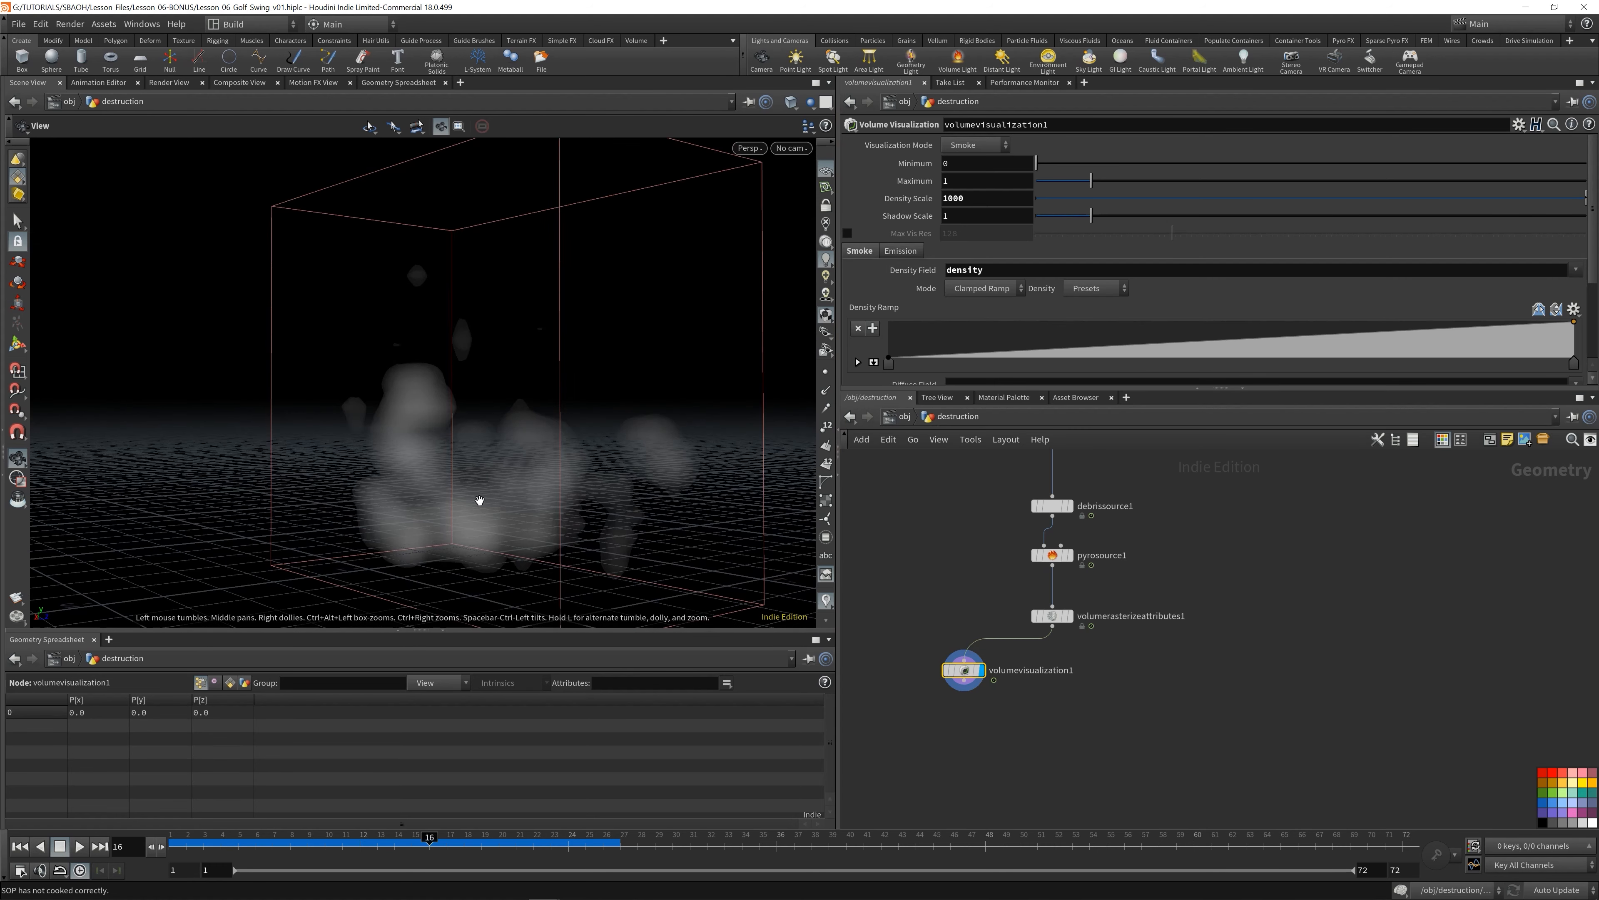
- Set the Voxel Size of volumerasterizeattributes1 to .01
key("Up")
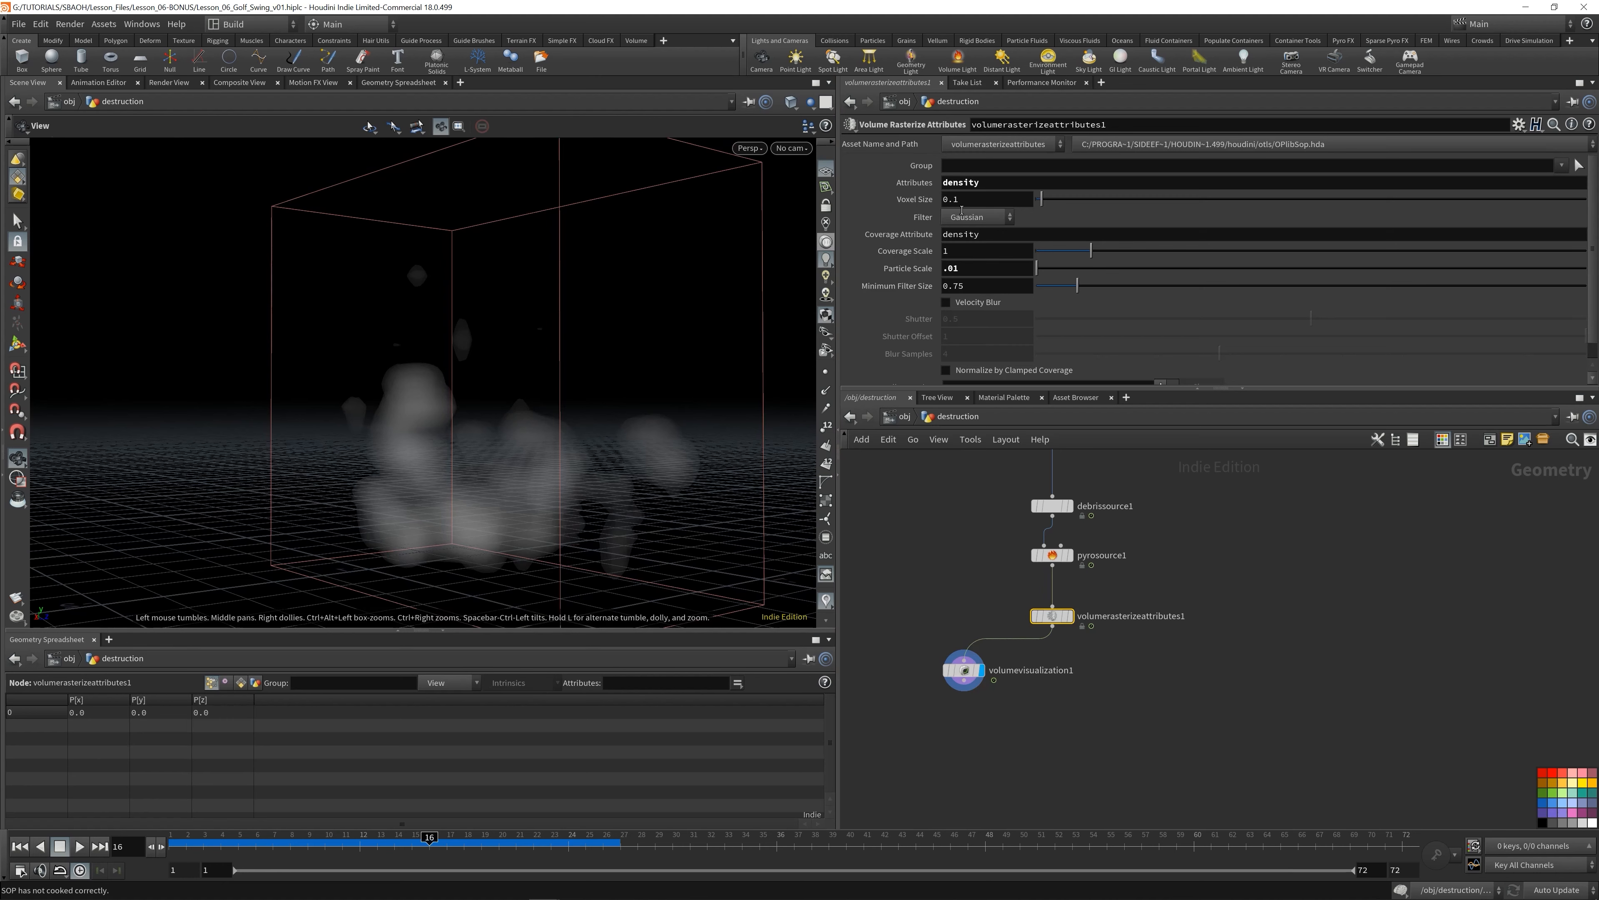
double_click(971, 201)
type(".01")
key("Return")
left_click_drag(410, 485, 525, 463)
right_click_drag(525, 463, 635, 410)
left_click_drag(323, 442, 287, 432)
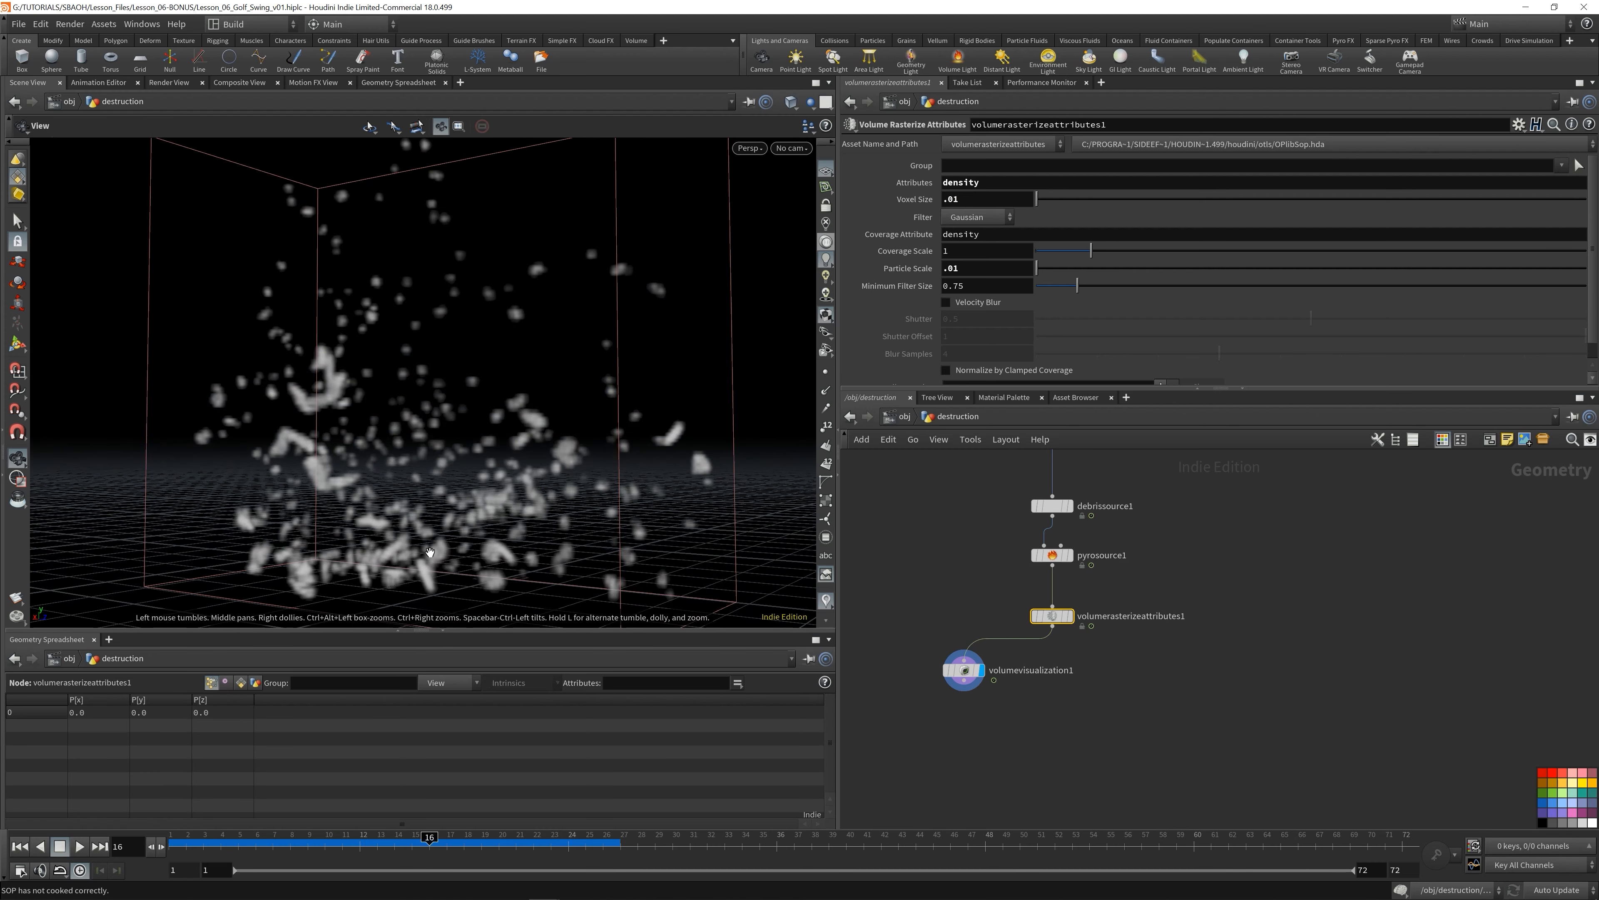
- Go to frame 13 and examine the finer density volume around the broken pieces
mouse_move(409, 837)
left_mouse_down()
mouse_move(334, 838)
mouse_move(377, 837)
left_mouse_up()
left_click_drag(440, 439, 443, 381)
right_click_drag(443, 381, 568, 398)
right_click_drag(602, 466, 567, 454)
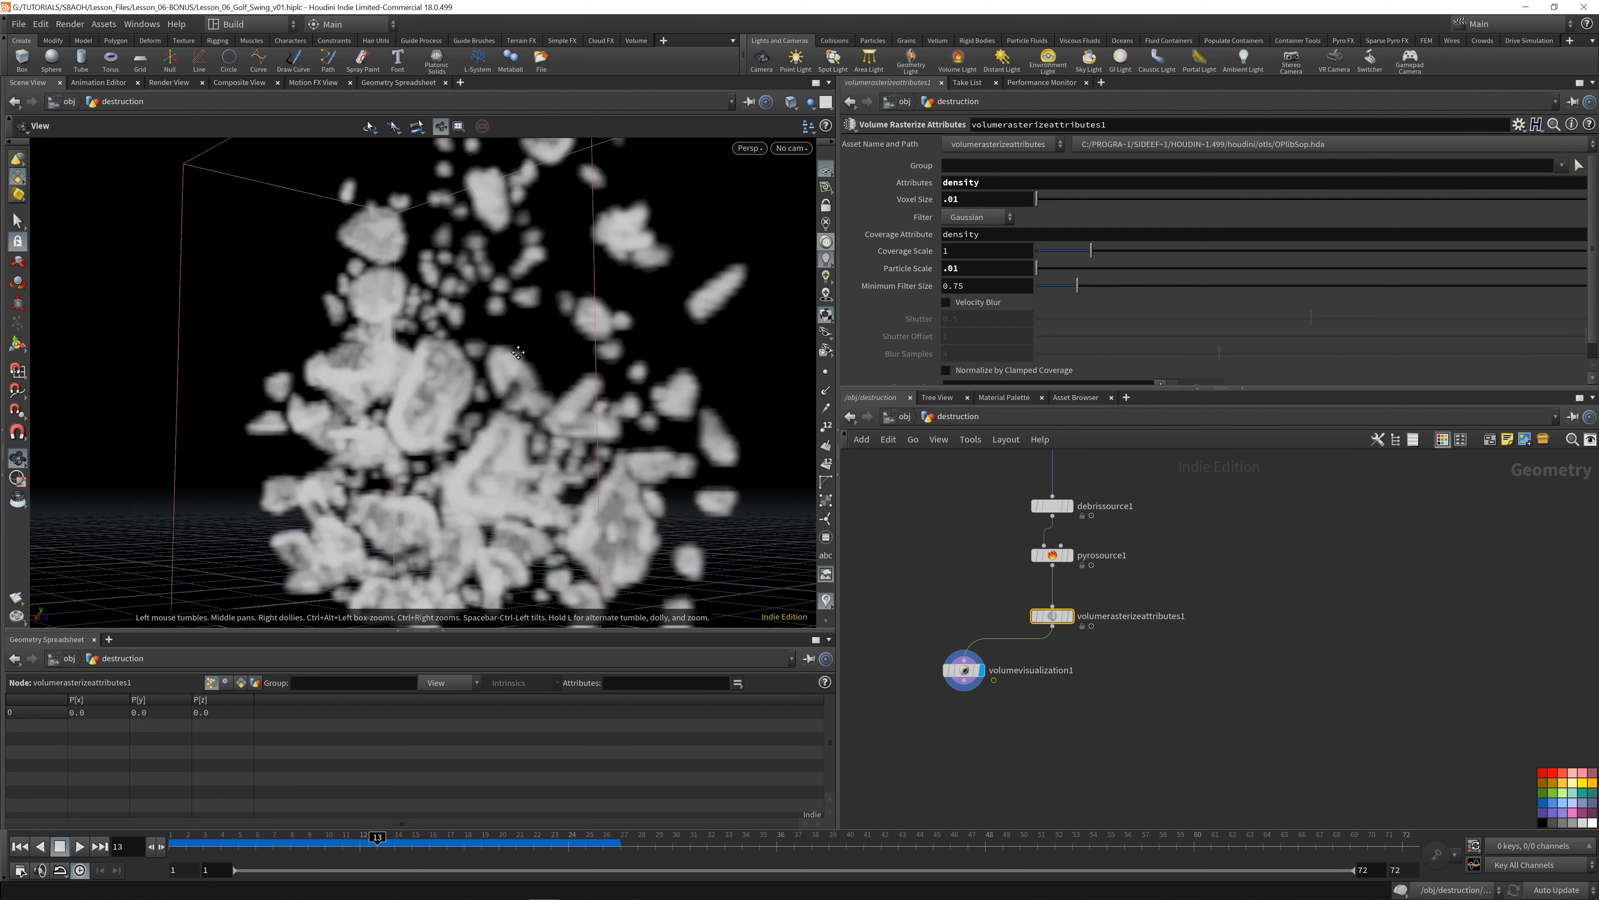
mouse_move(566, 454)
left_mouse_down()
mouse_move(527, 349)
mouse_move(534, 450)
mouse_move(585, 434)
left_mouse_up()
- Move the volume visualization node aside and auto-arrange the debris source, pyro source and volume rasterize nodes
mouse_move(967, 672)
left_click_drag(971, 678, 953, 675)
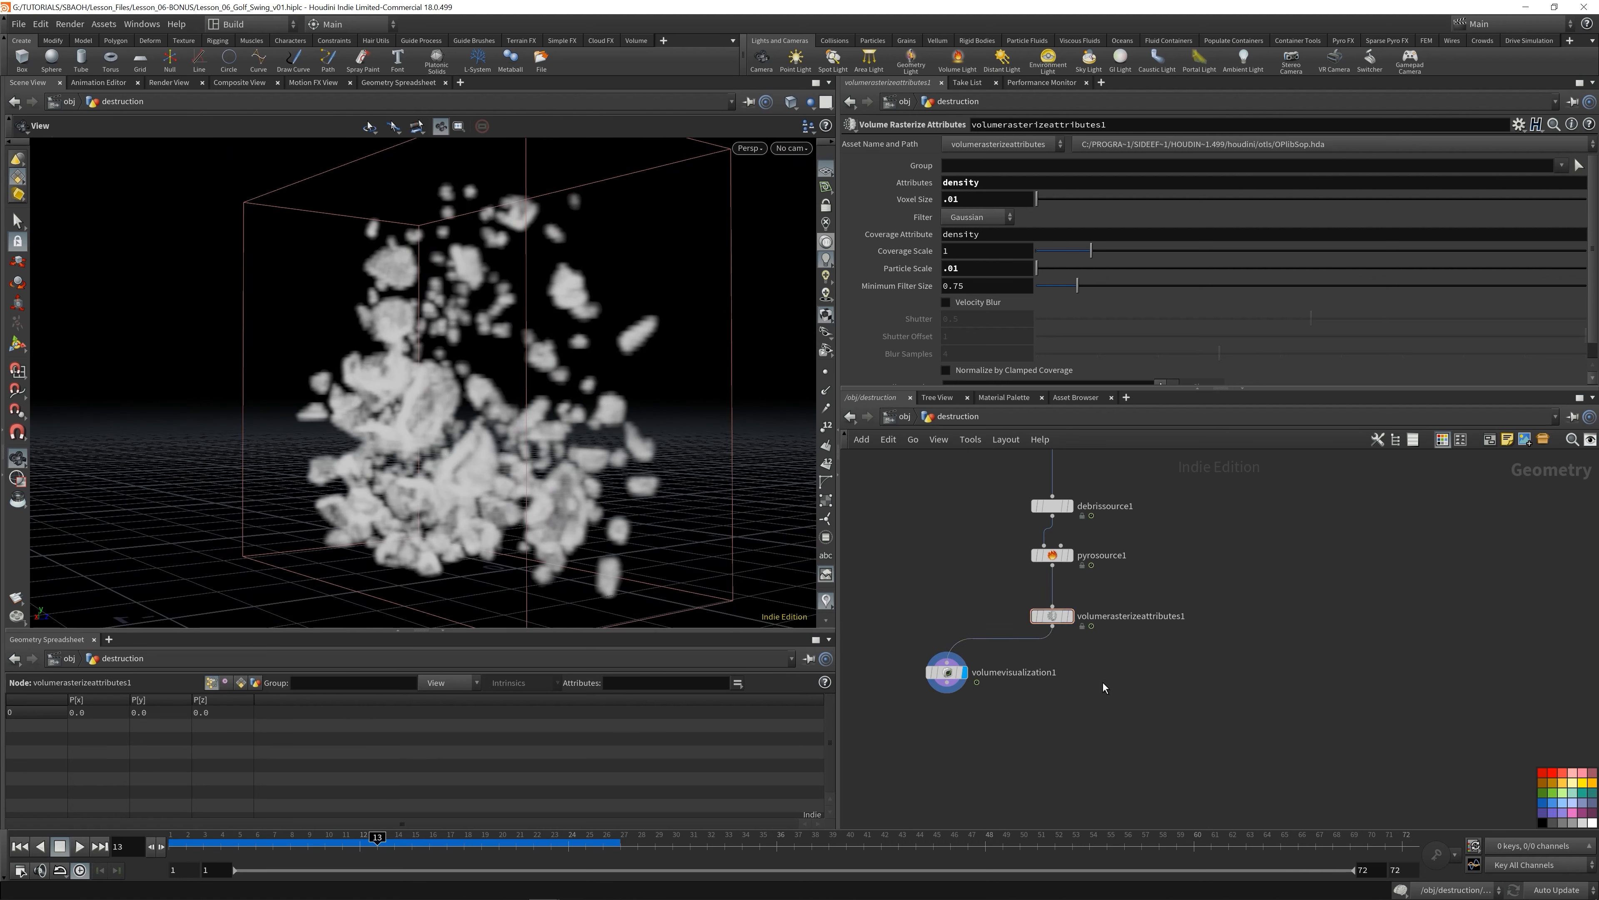
left_click_drag(1103, 682, 1021, 487)
key("l")
left_click(1079, 698)
- Add a Pyro Solver node below volumerasterizeattributes1 and enlarge the parameter area
key("Tab")
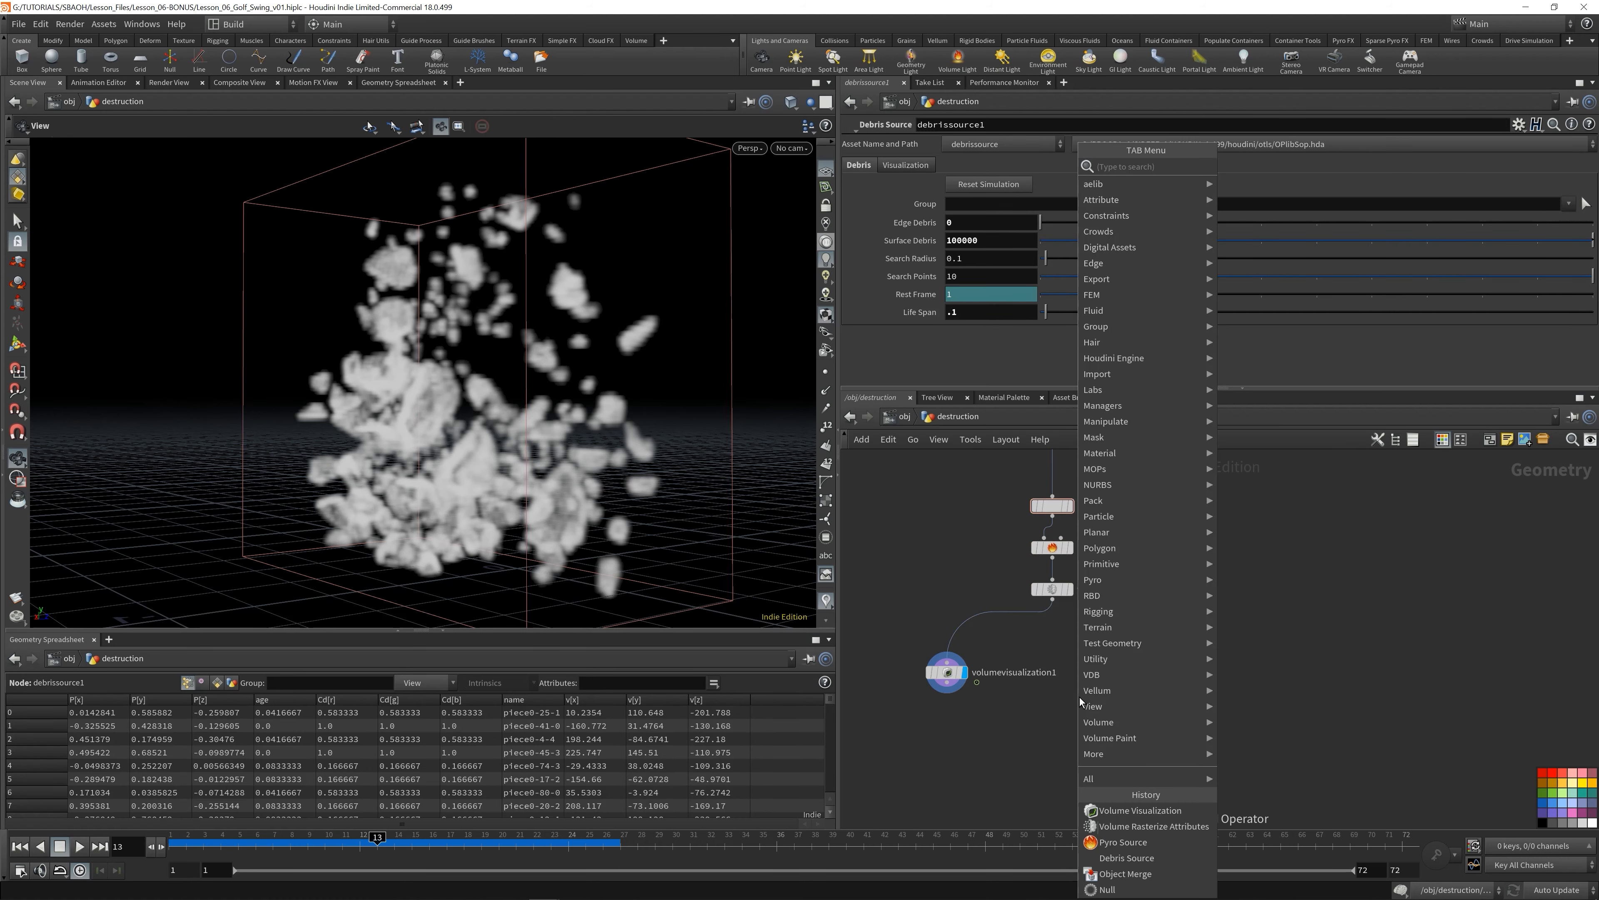
type("pyrosol")
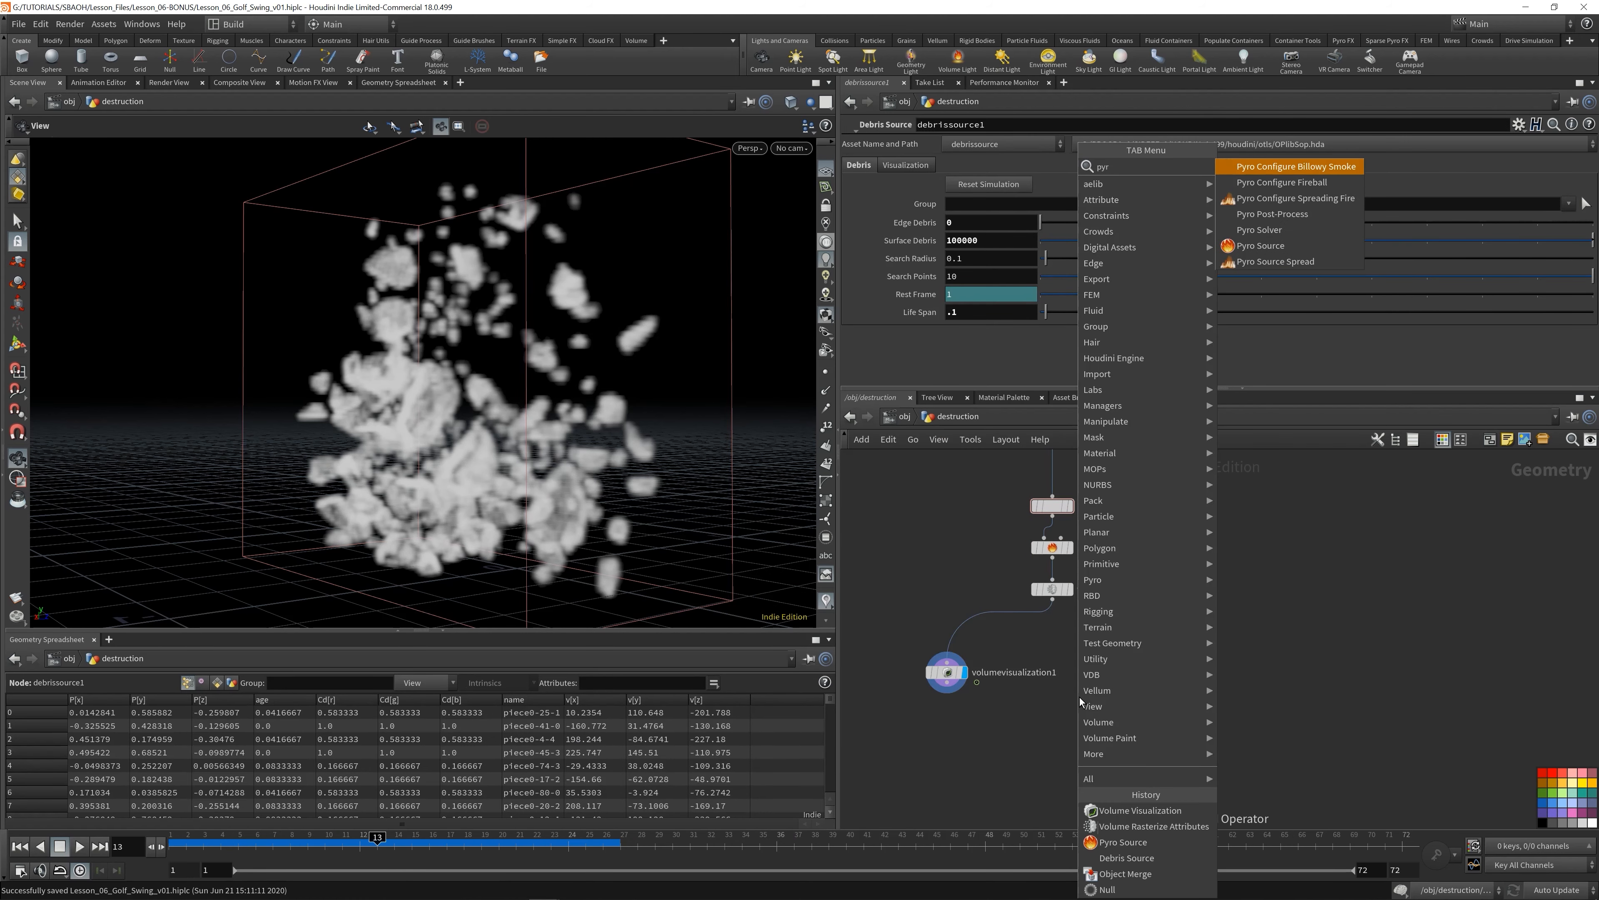
key("Return")
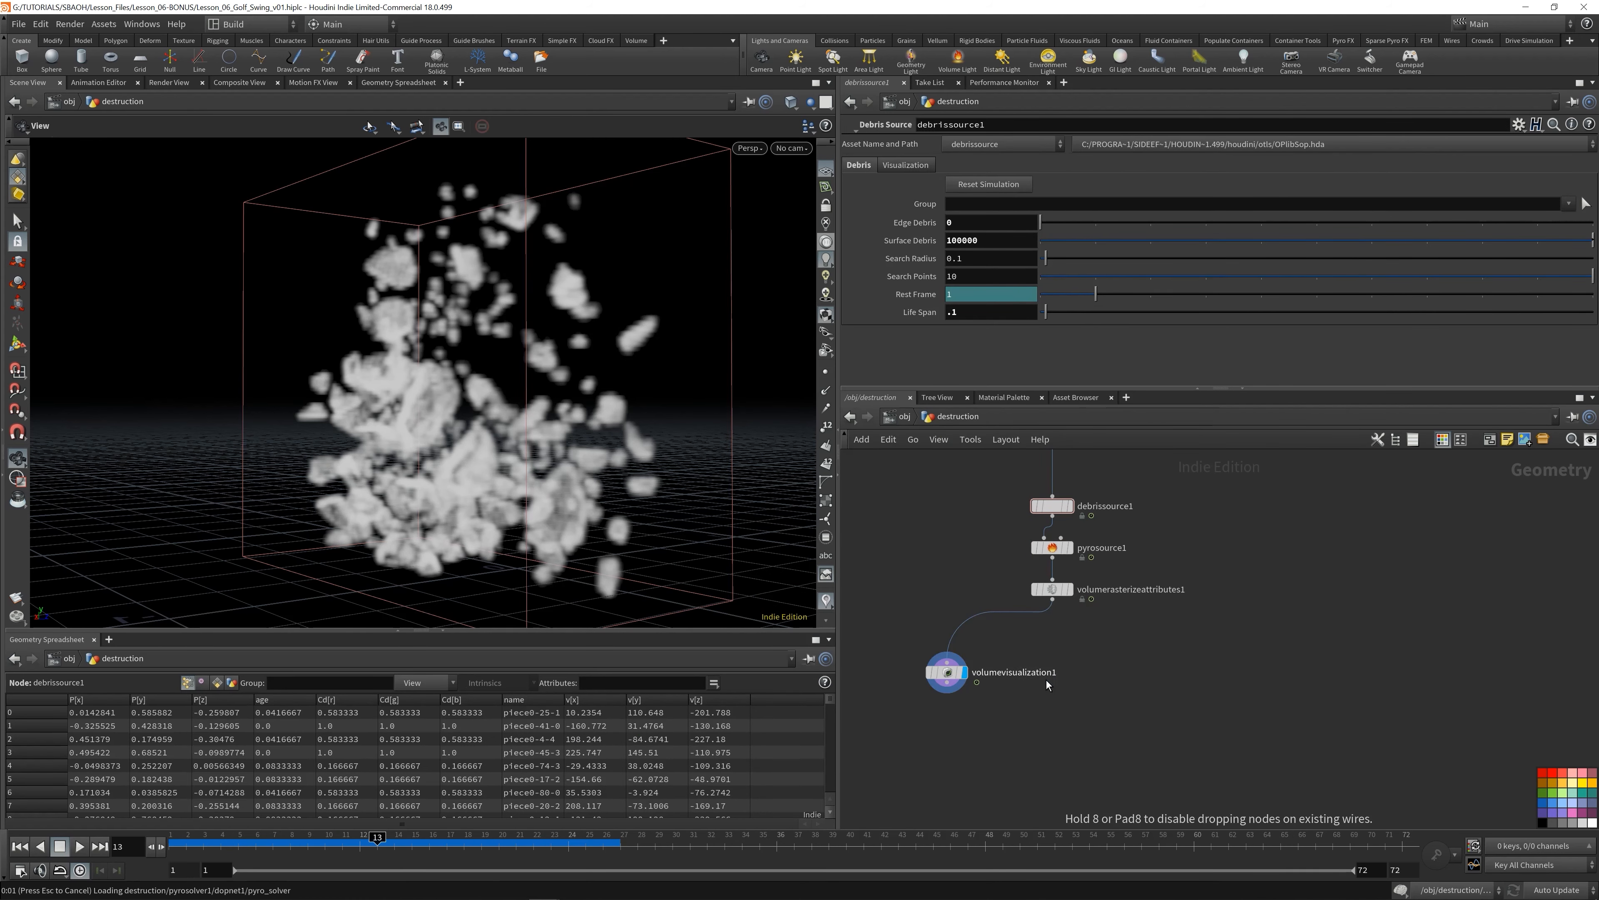
left_click(1041, 677)
left_click_drag(1046, 678, 1064, 650)
middle_click_drag(1202, 508, 1123, 775)
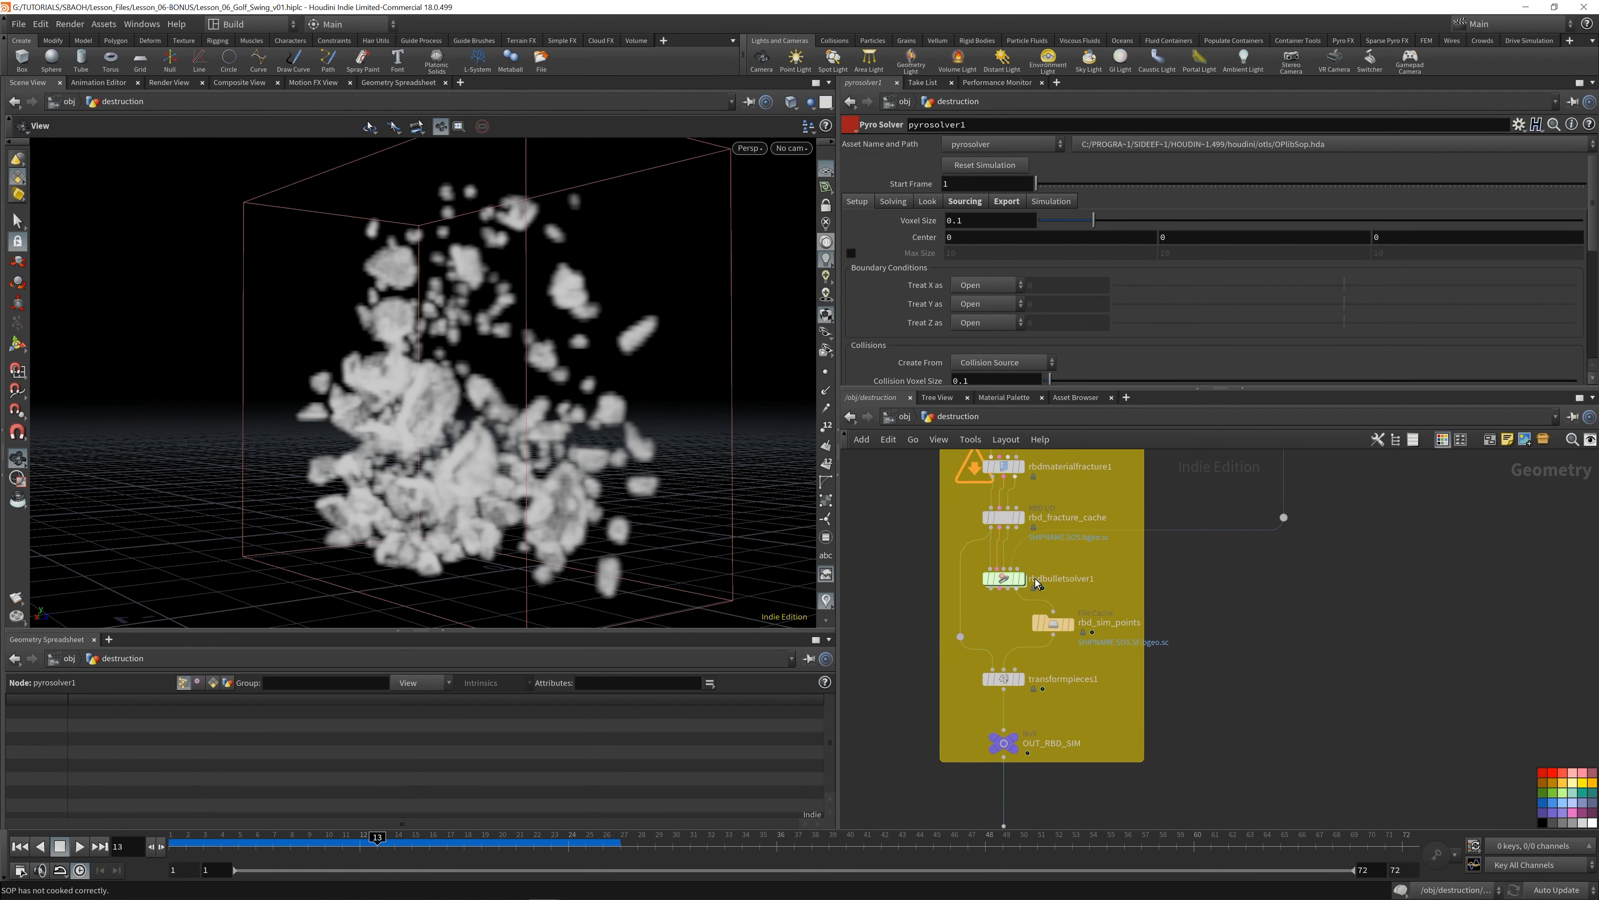
middle_click_drag(1328, 742, 1342, 505)
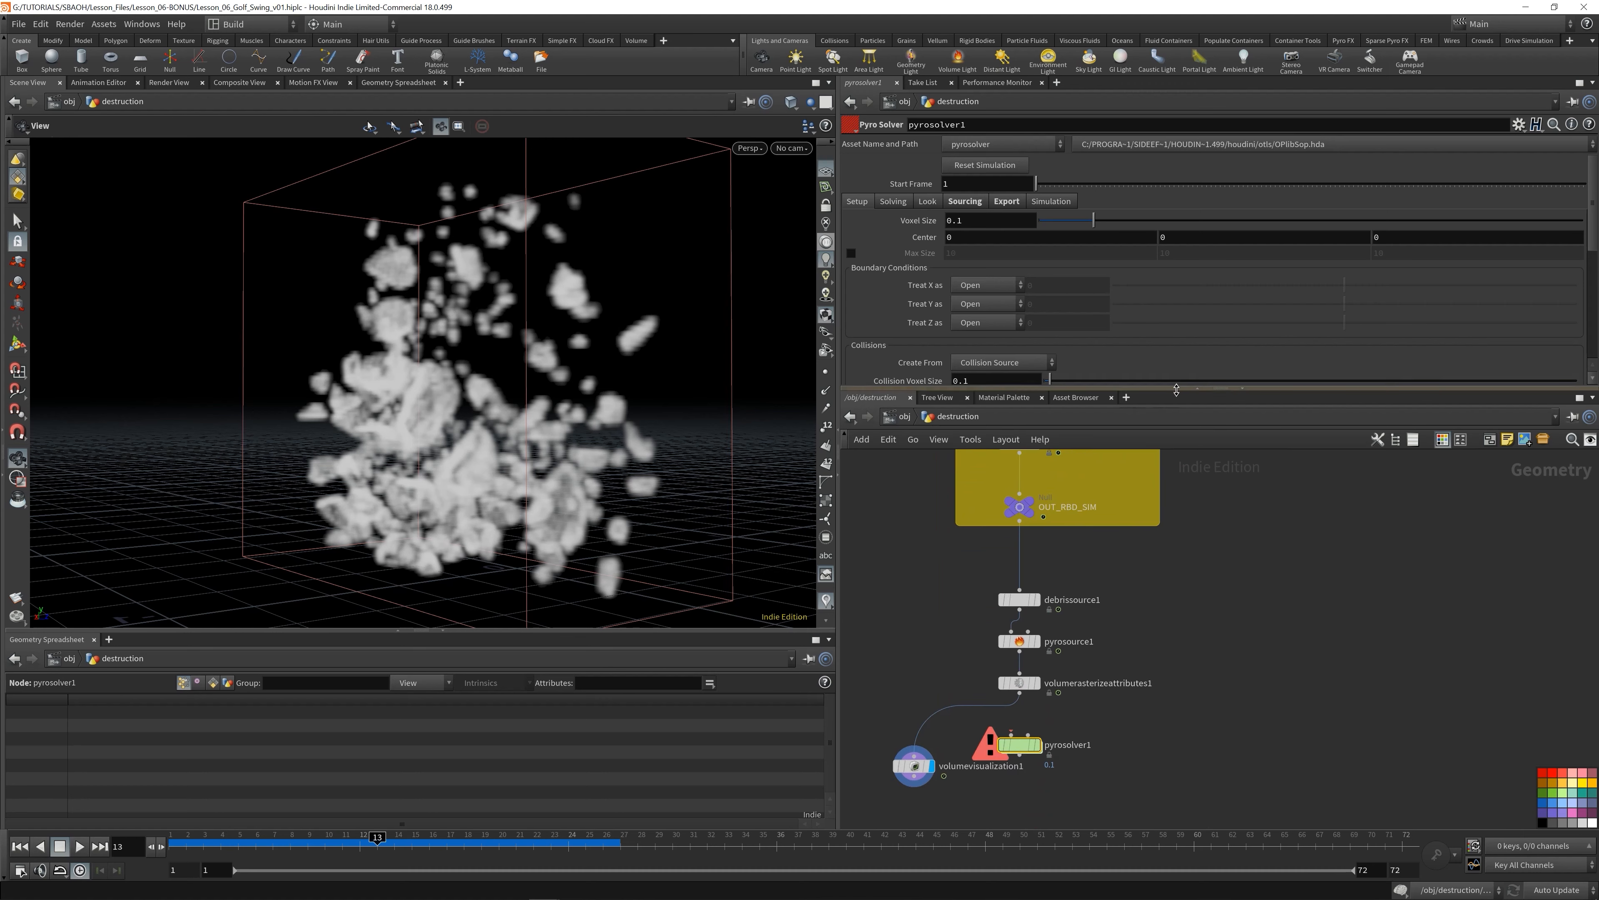
left_click_drag(1175, 387, 1176, 427)
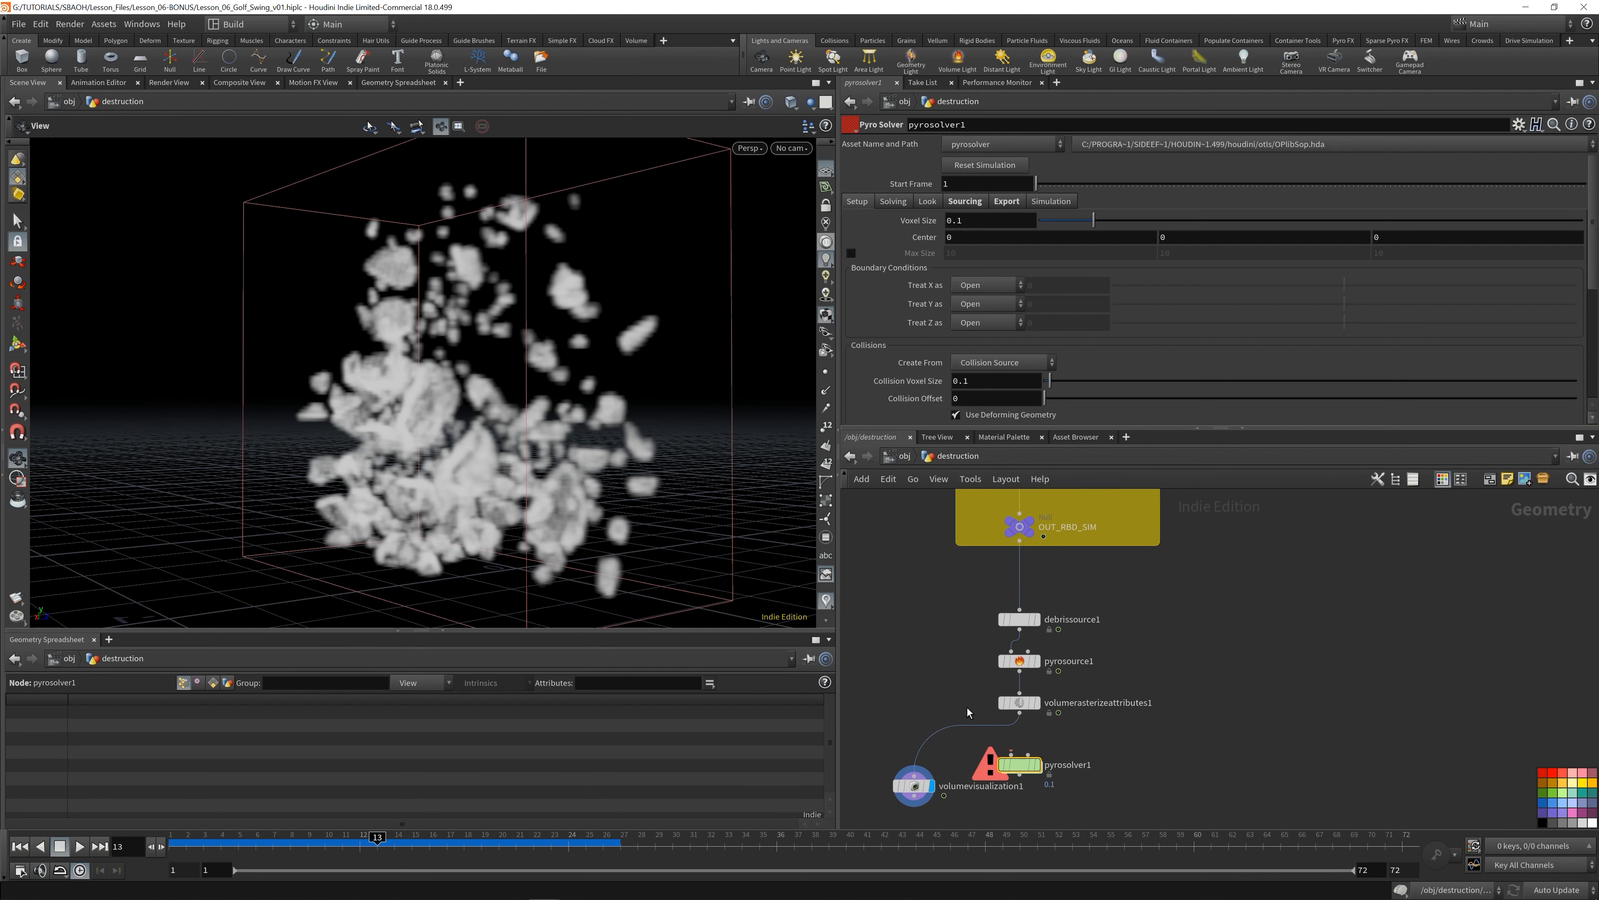
- Examine the pyro solver's internal FORCES and dopnet1 networks and return to the destruction network
double_click(1032, 764)
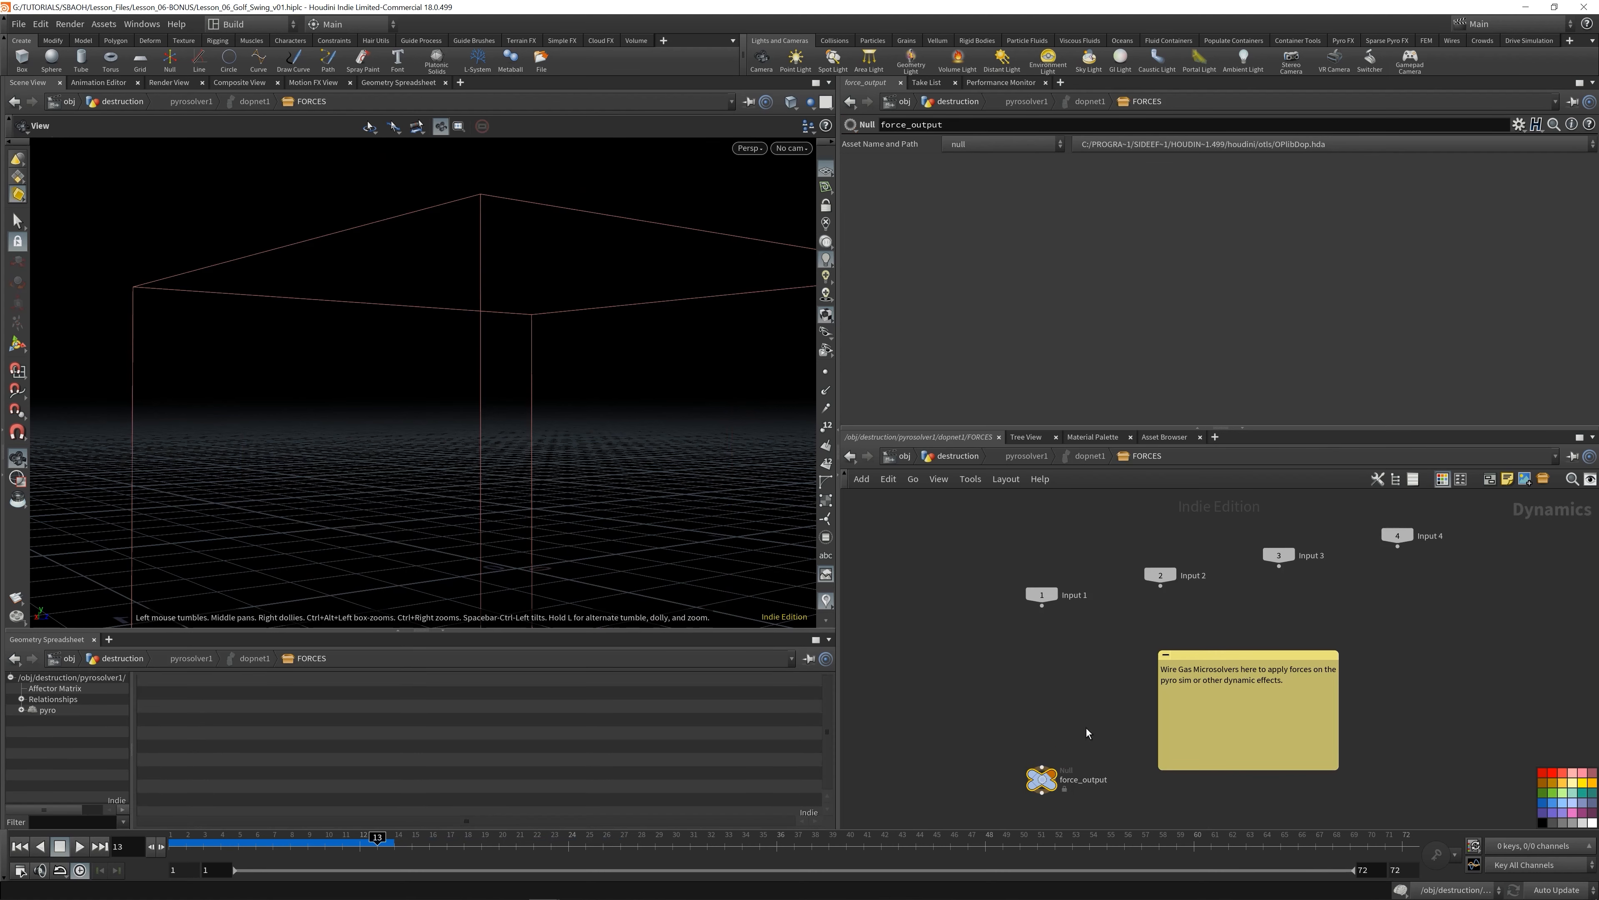
left_click(1094, 457)
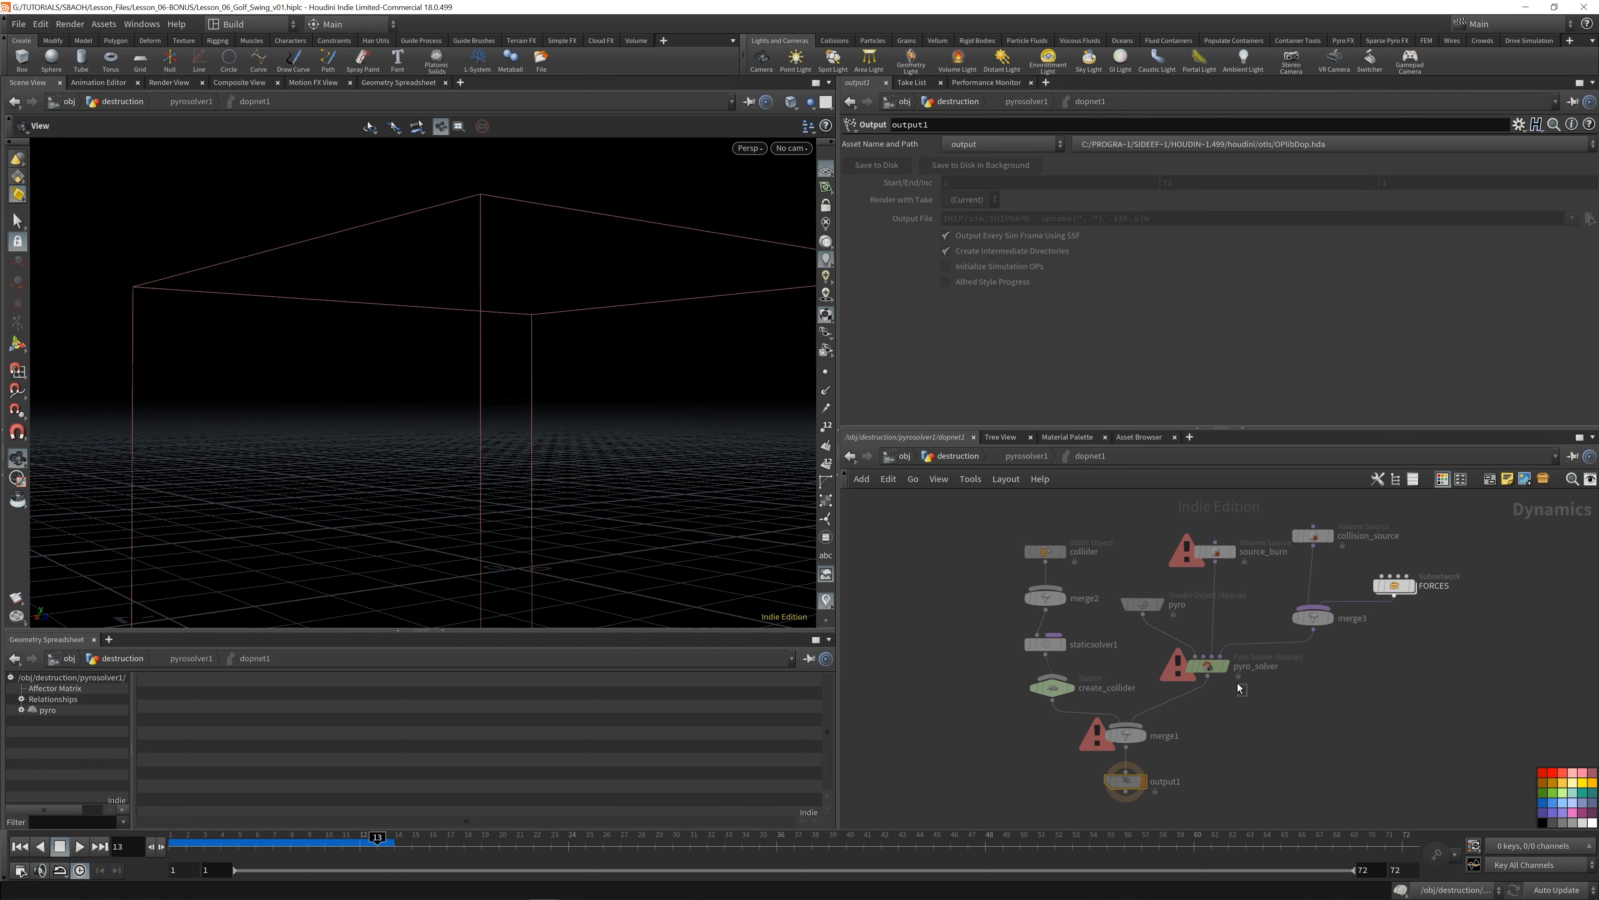
left_click(1206, 665)
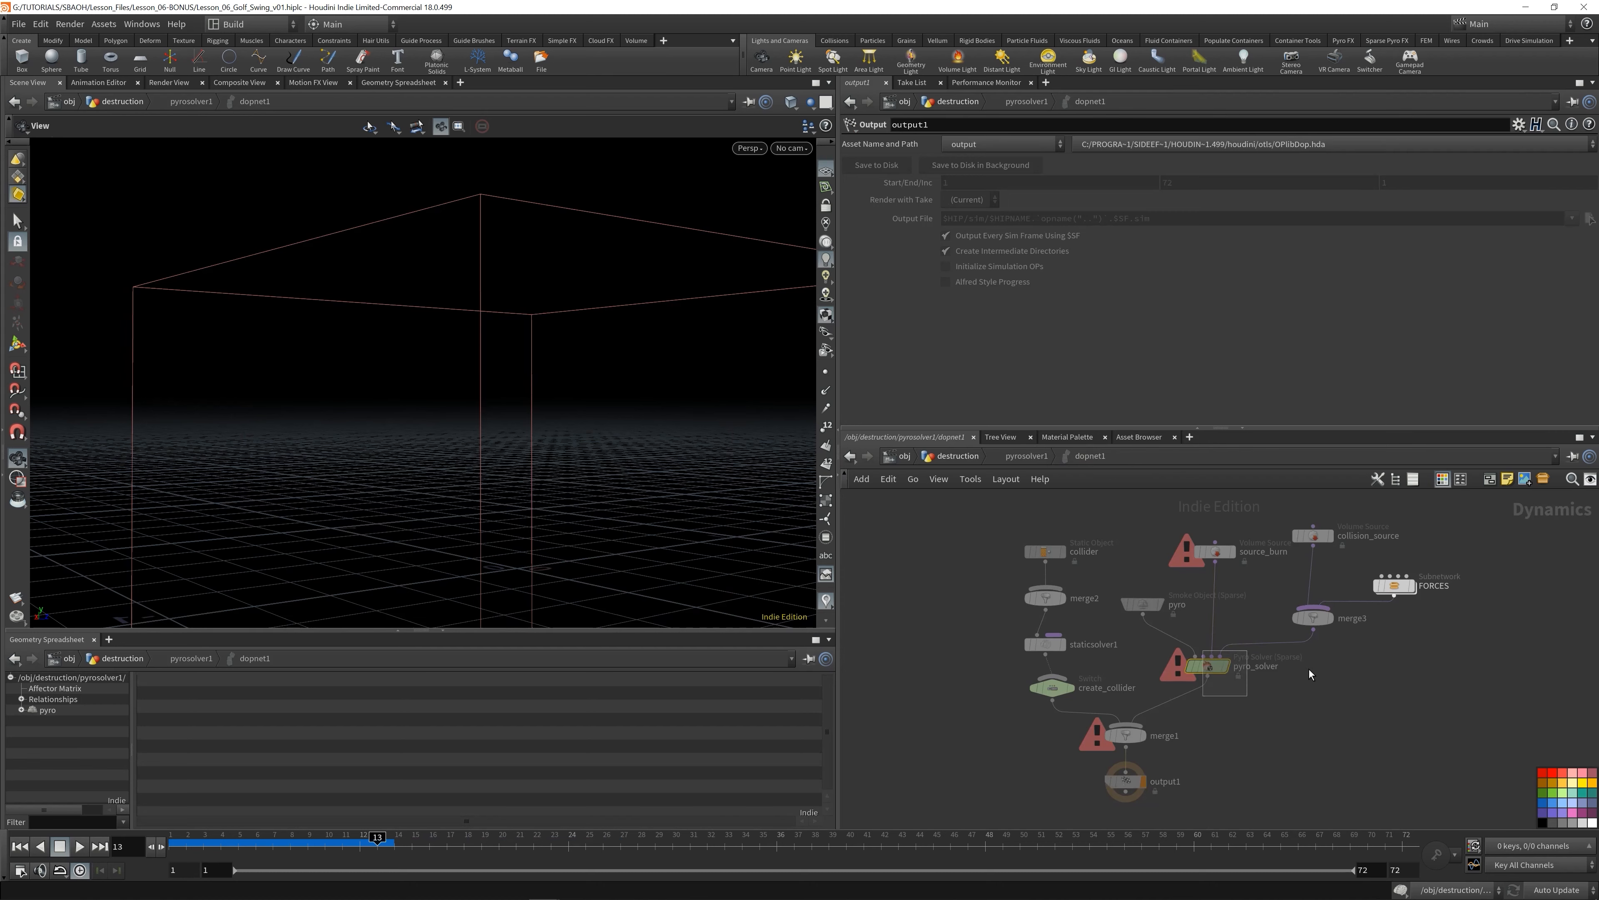
left_click(960, 463)
left_click(1174, 711)
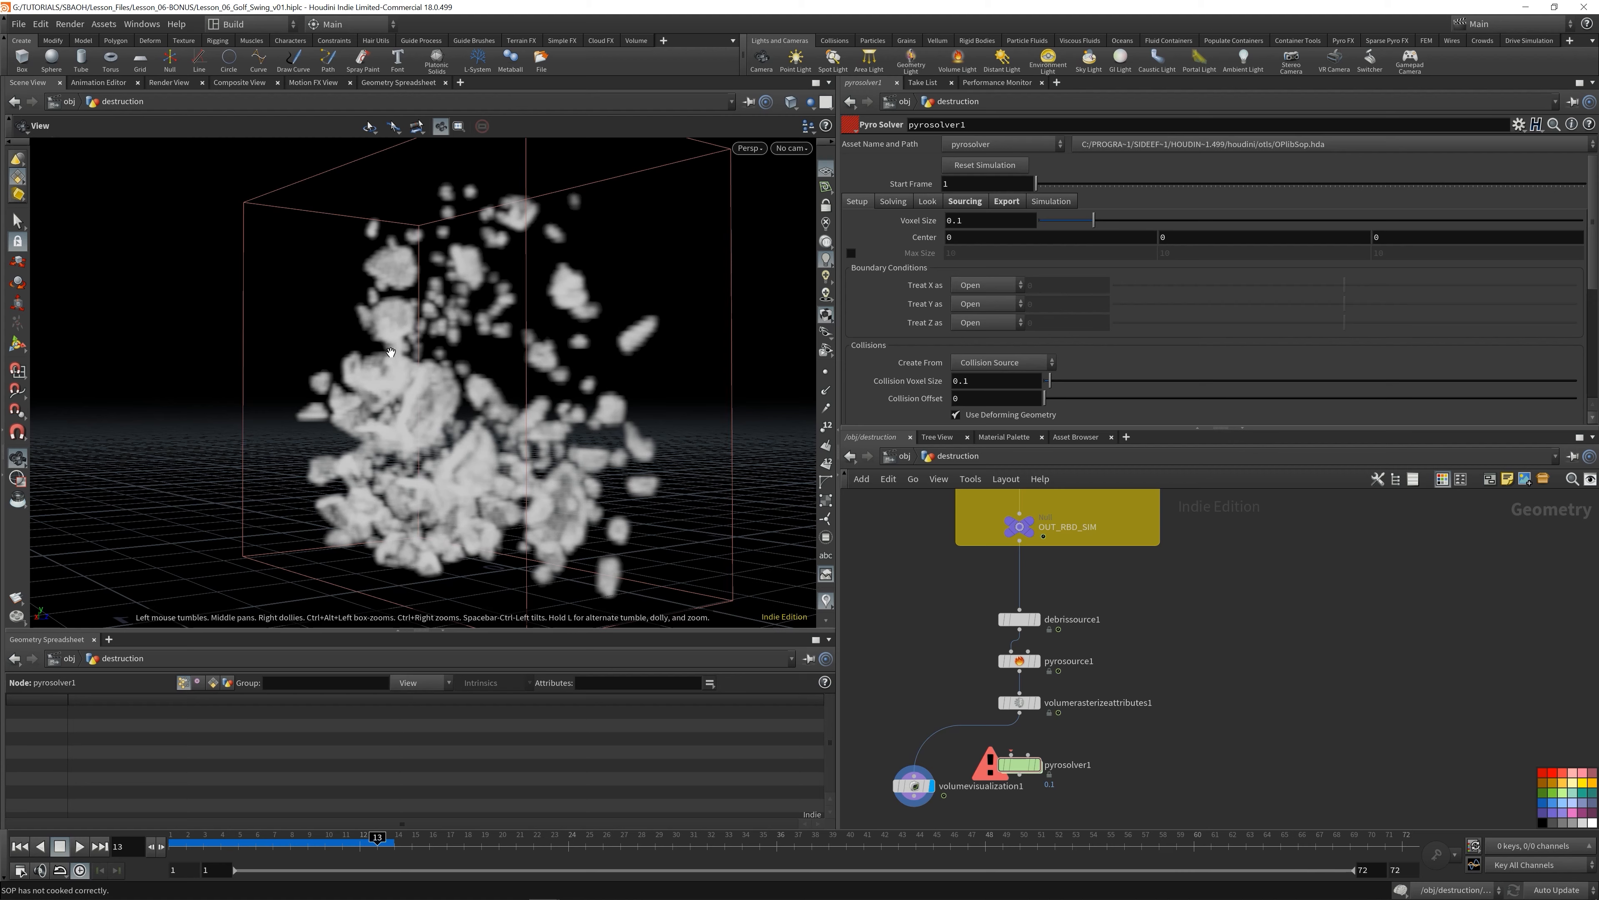
- Scrub to frame 14 and inspect the density volume from several angles
left_click_drag(613, 499, 549, 471)
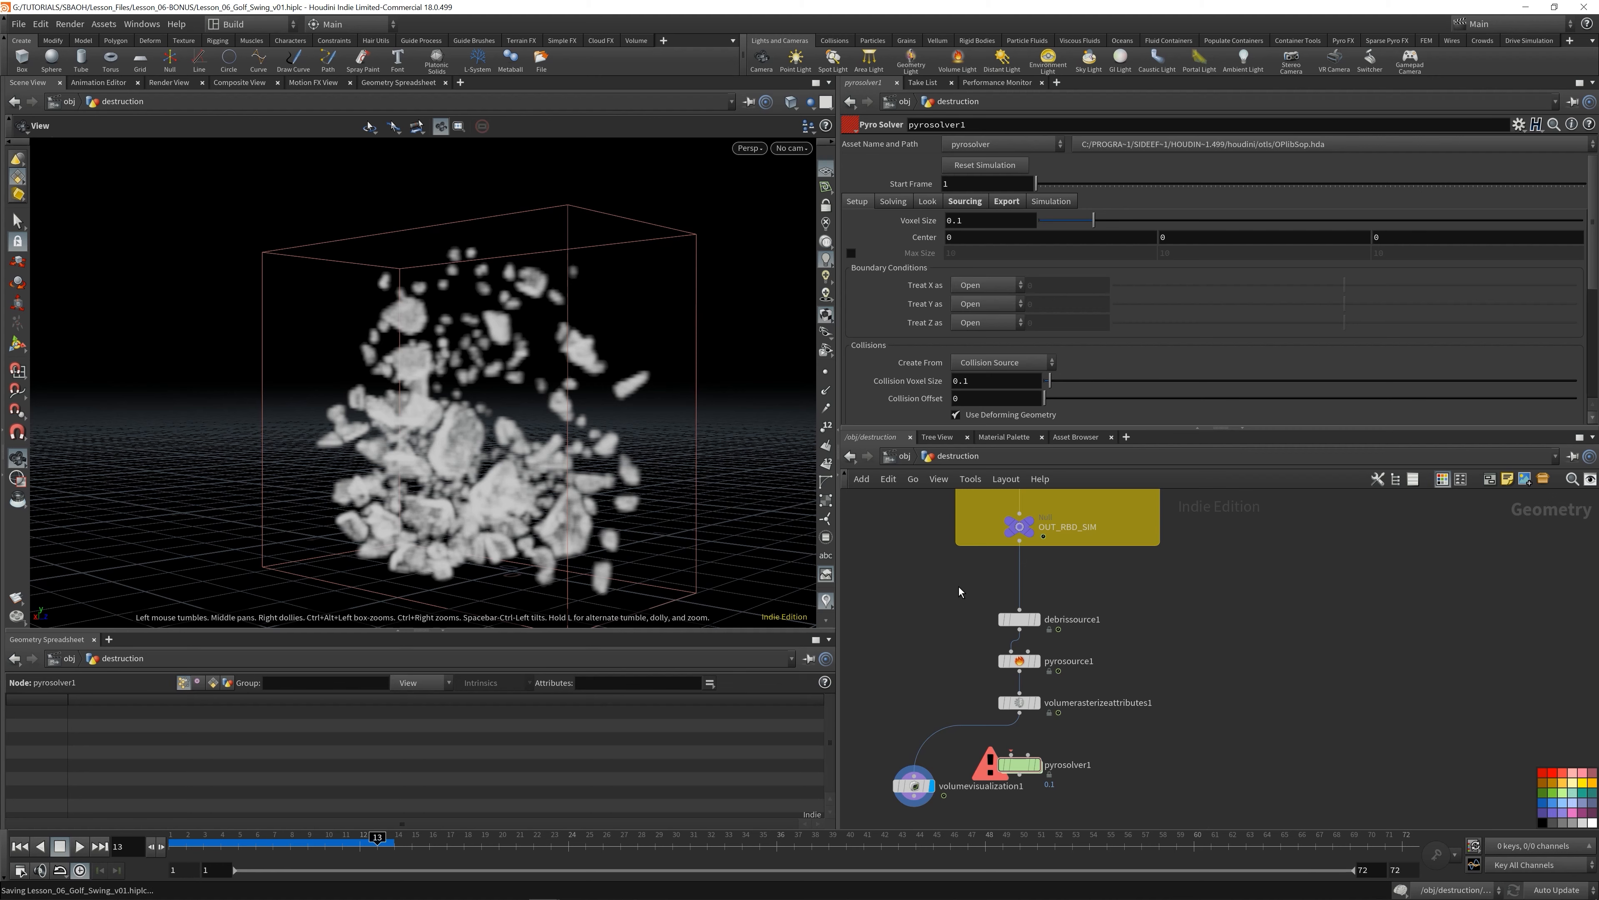
left_click_drag(288, 400, 510, 459)
left_click_drag(253, 845, 396, 845)
left_click_drag(585, 271, 471, 226)
left_click_drag(434, 444, 409, 446)
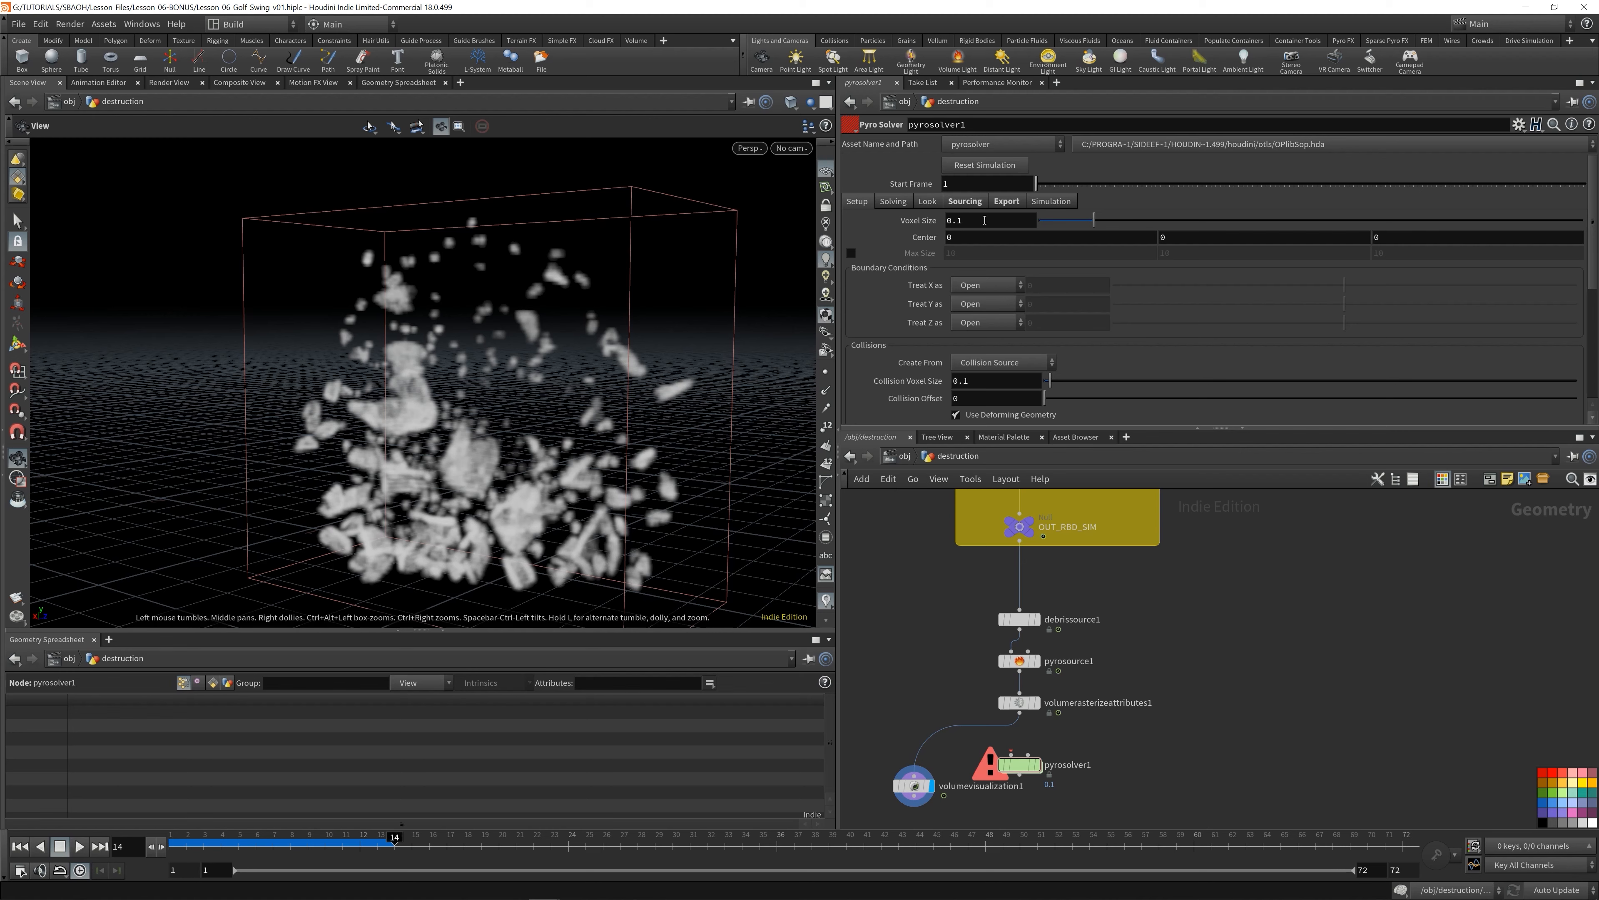
- Enable Use OpenCL and turn off Enable Sparse Solving in the pyro solver's advanced solving settings
left_click(961, 203)
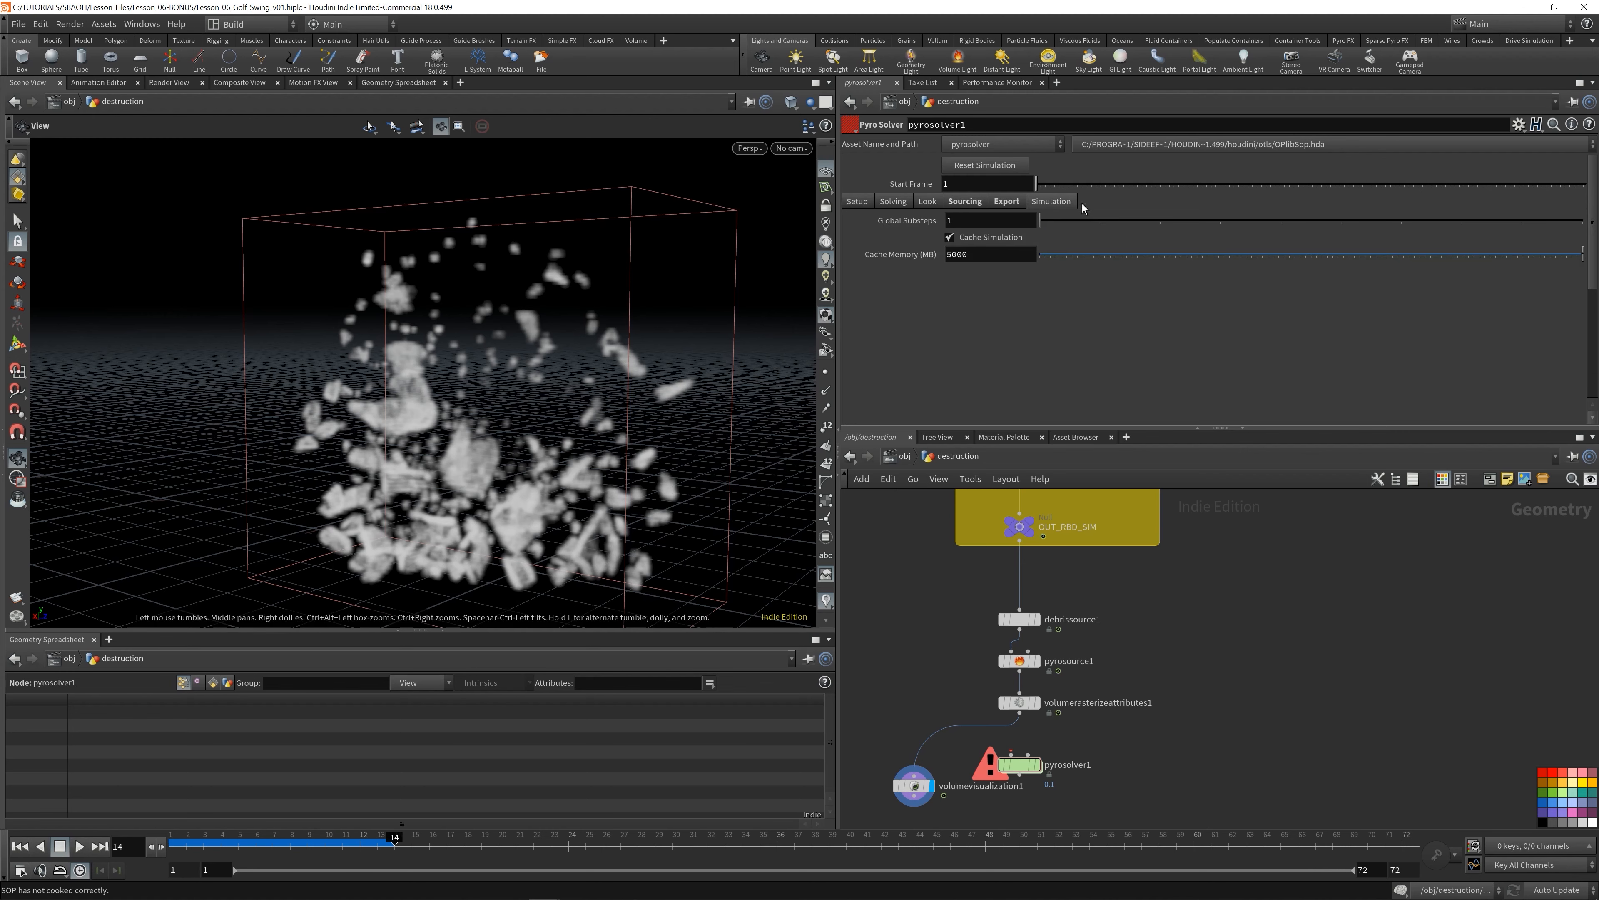
left_click(911, 202)
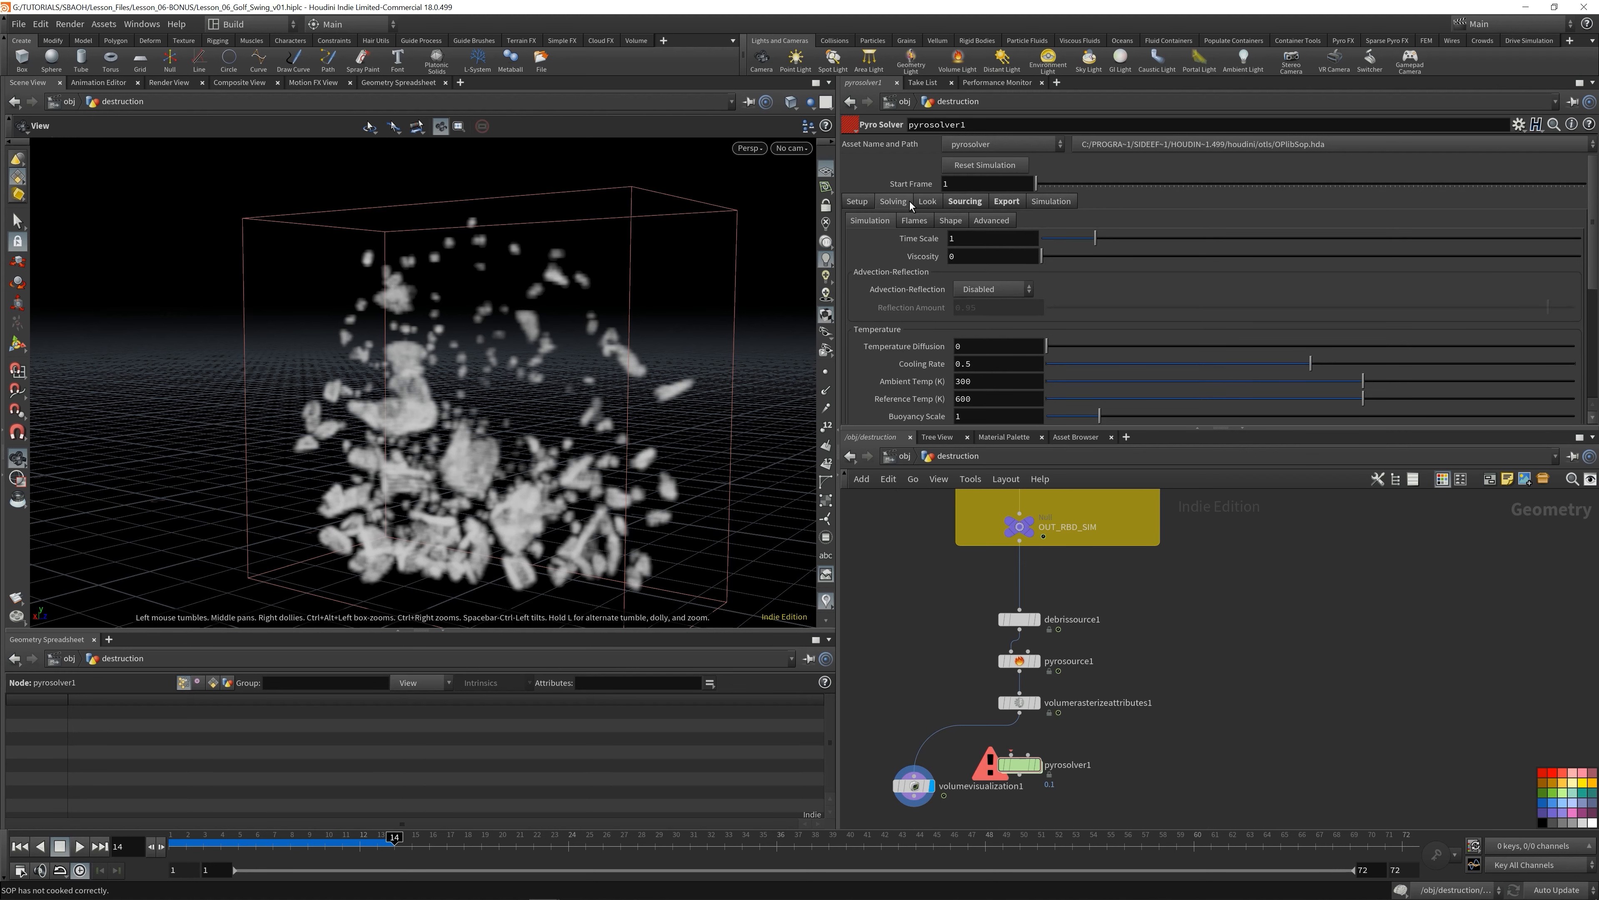
left_click(987, 221)
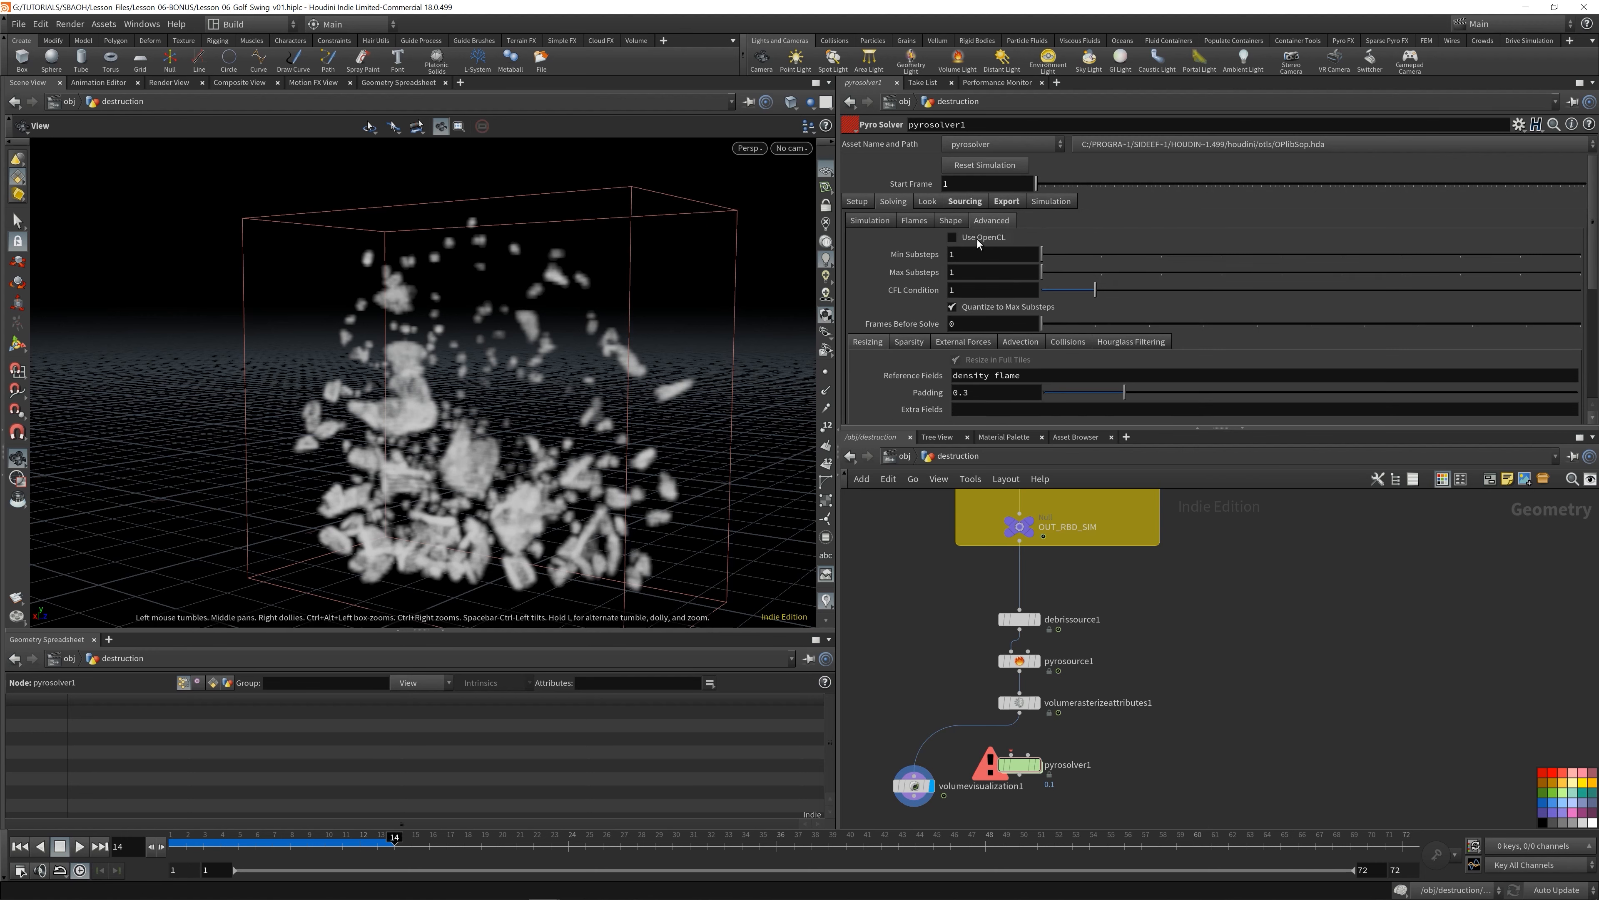
left_click(909, 343)
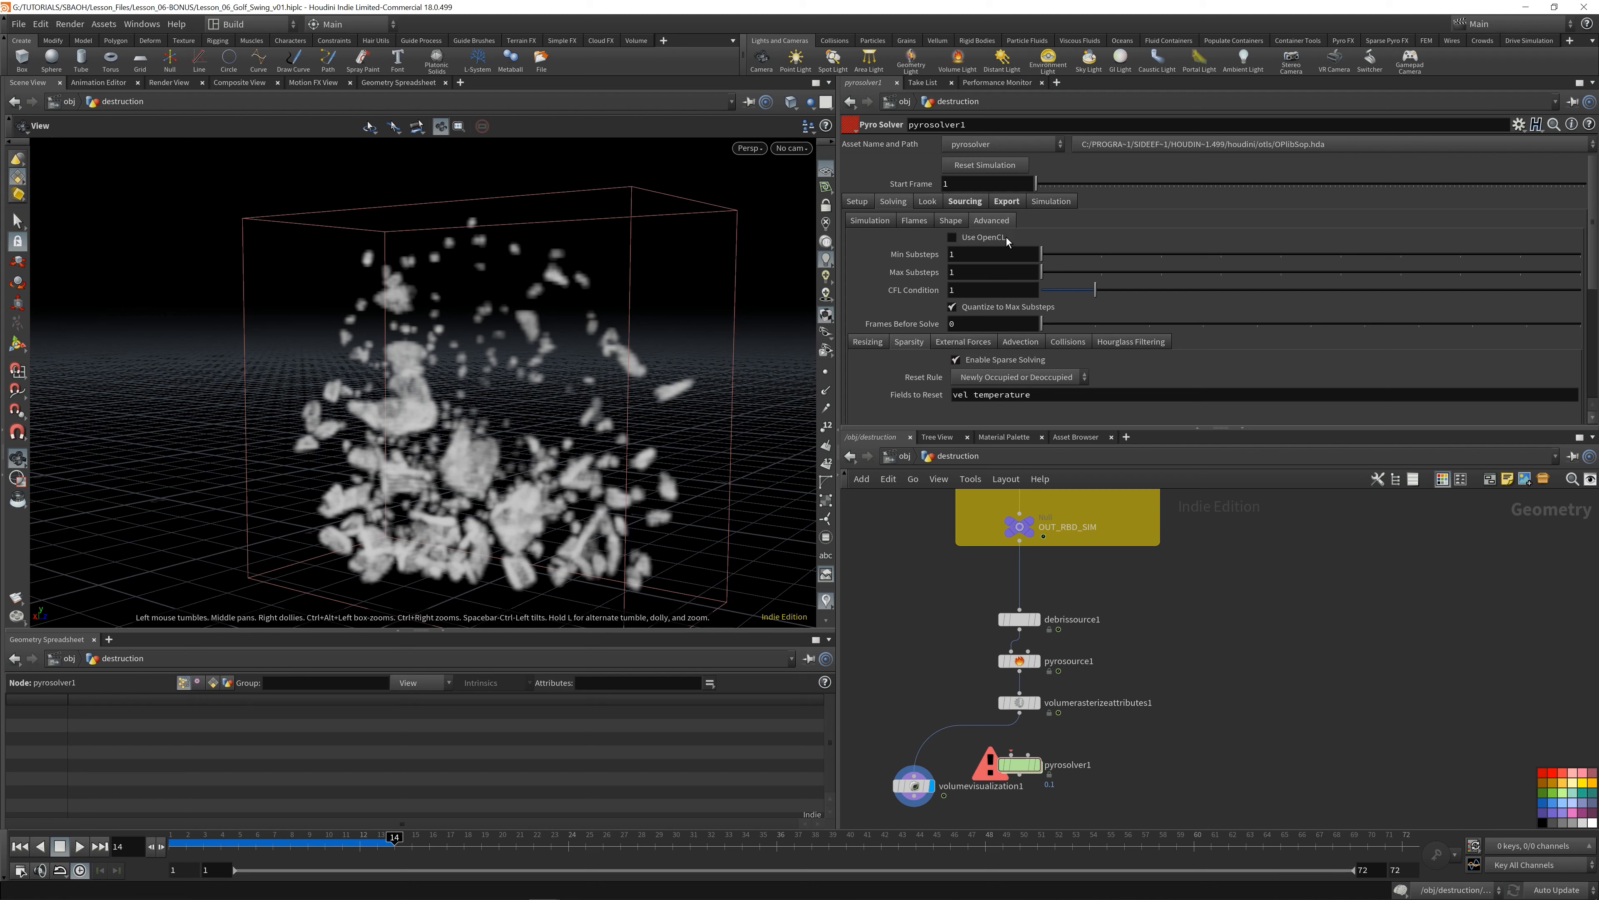
left_click(974, 240)
left_click(990, 361)
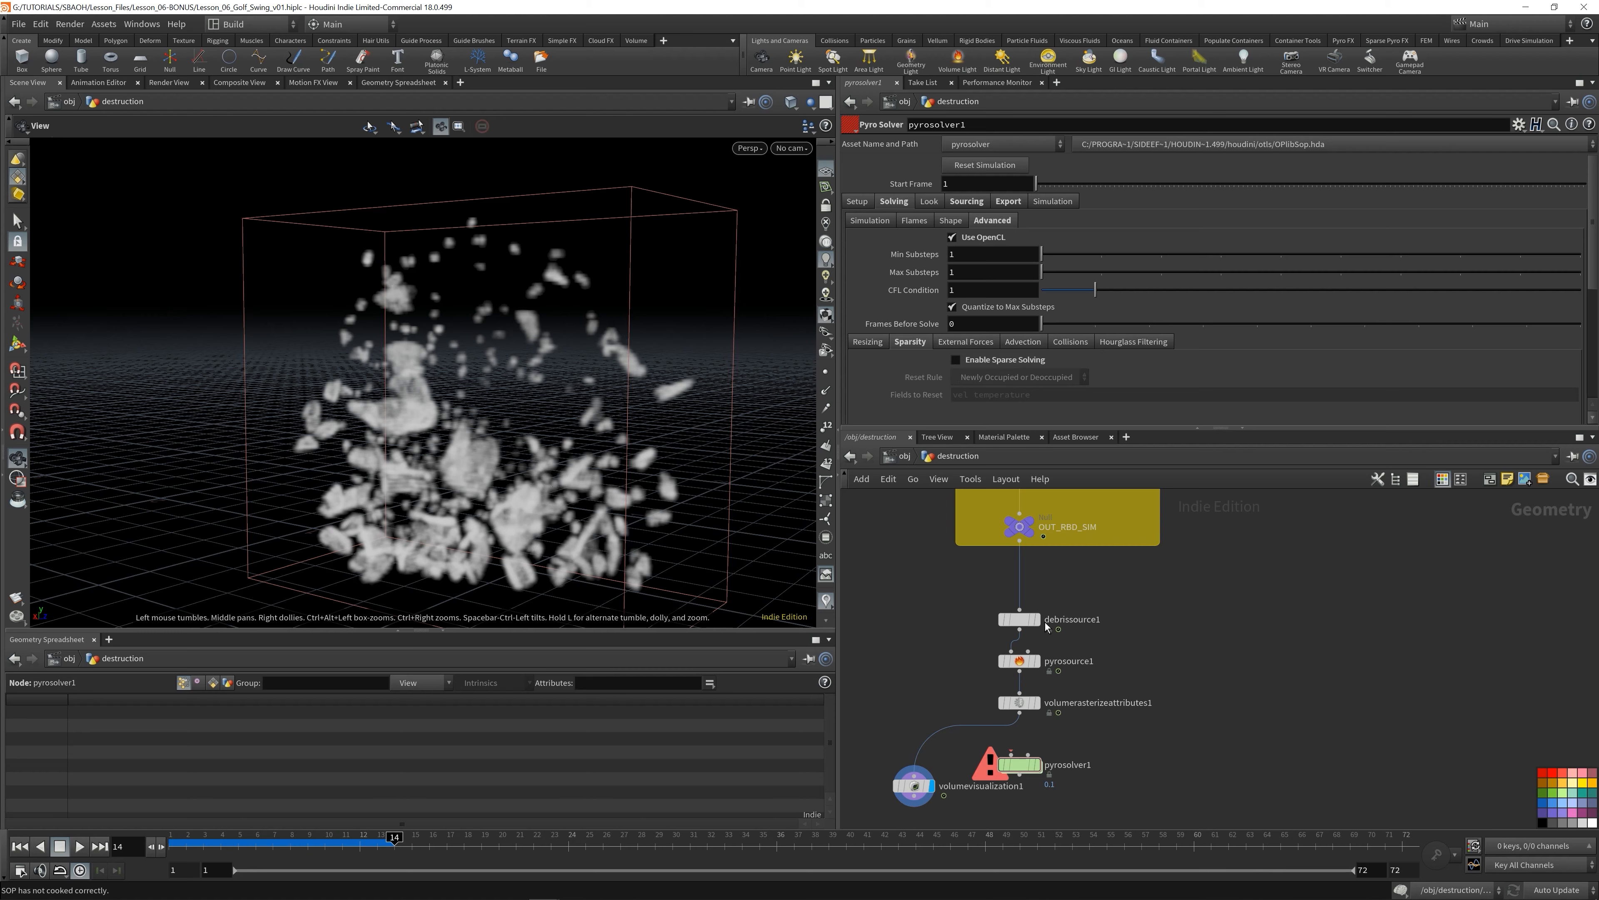
- Return to frame 1, connect volumerasterizeattributes1 to pyrosolver1's first input, and display the pyro solver
left_click(20, 846)
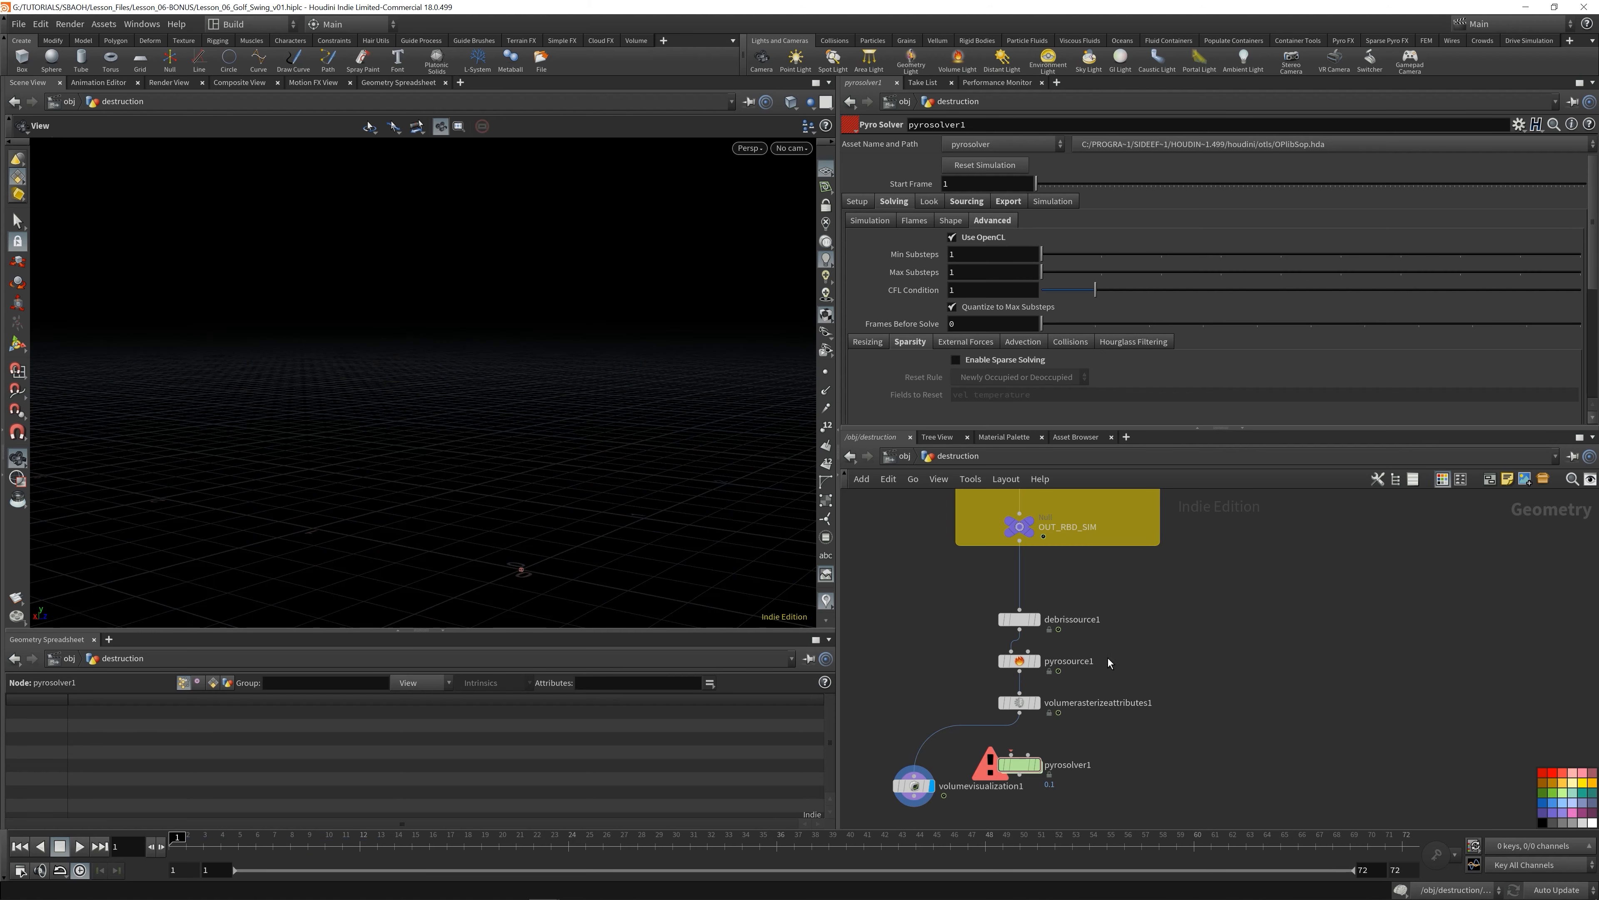
left_click(1020, 713)
left_click(1010, 755)
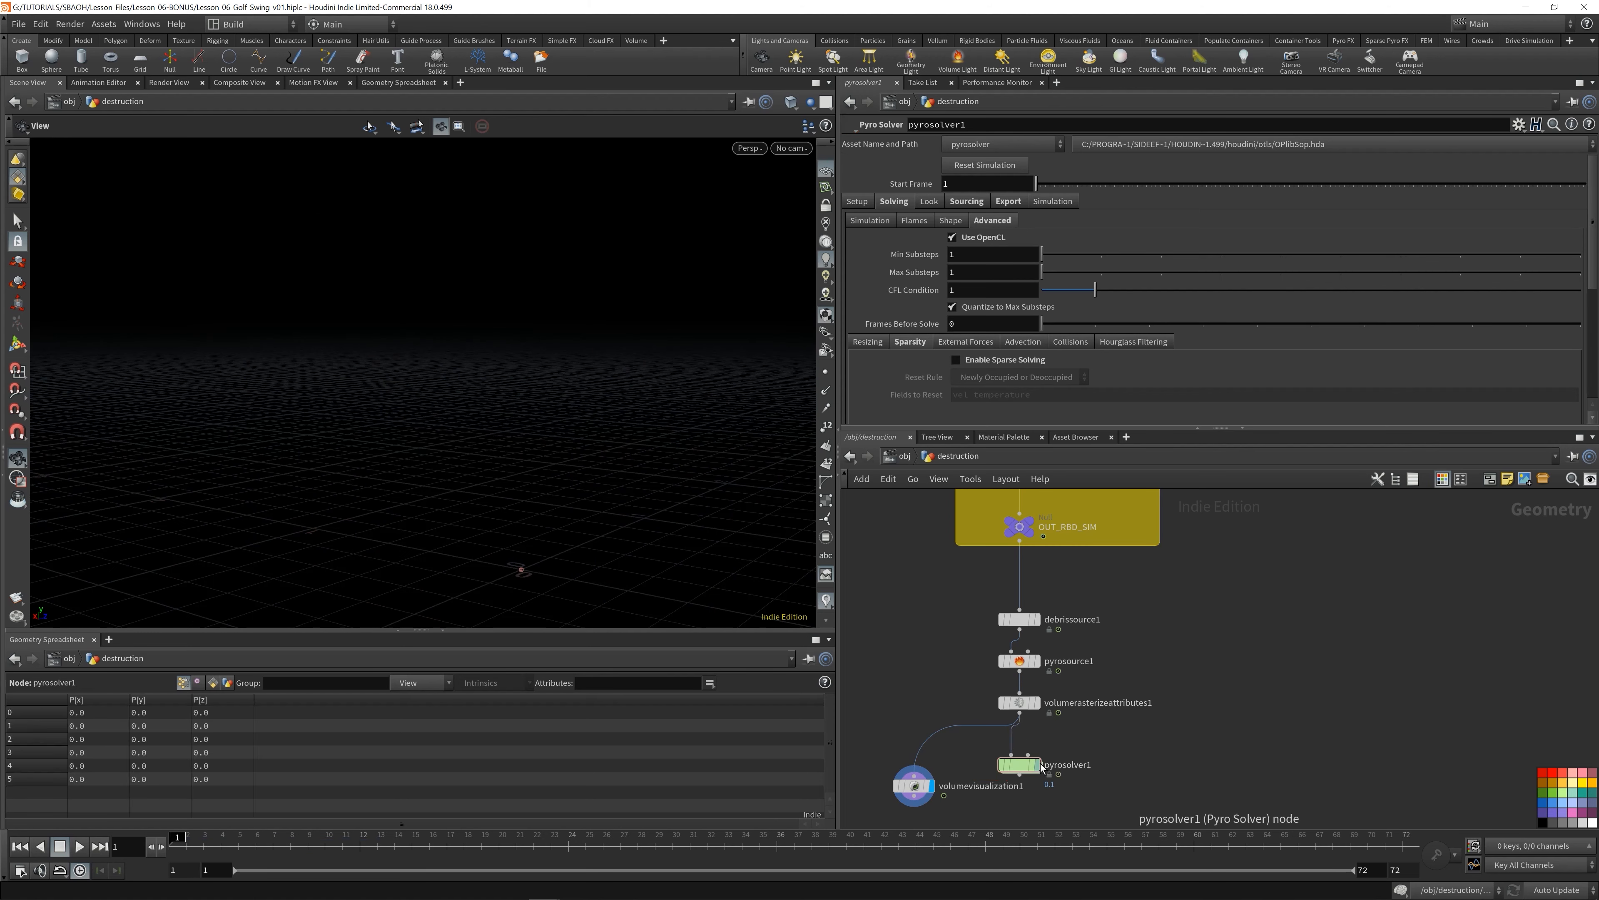
left_click(1036, 764)
left_click_drag(429, 419, 343, 475)
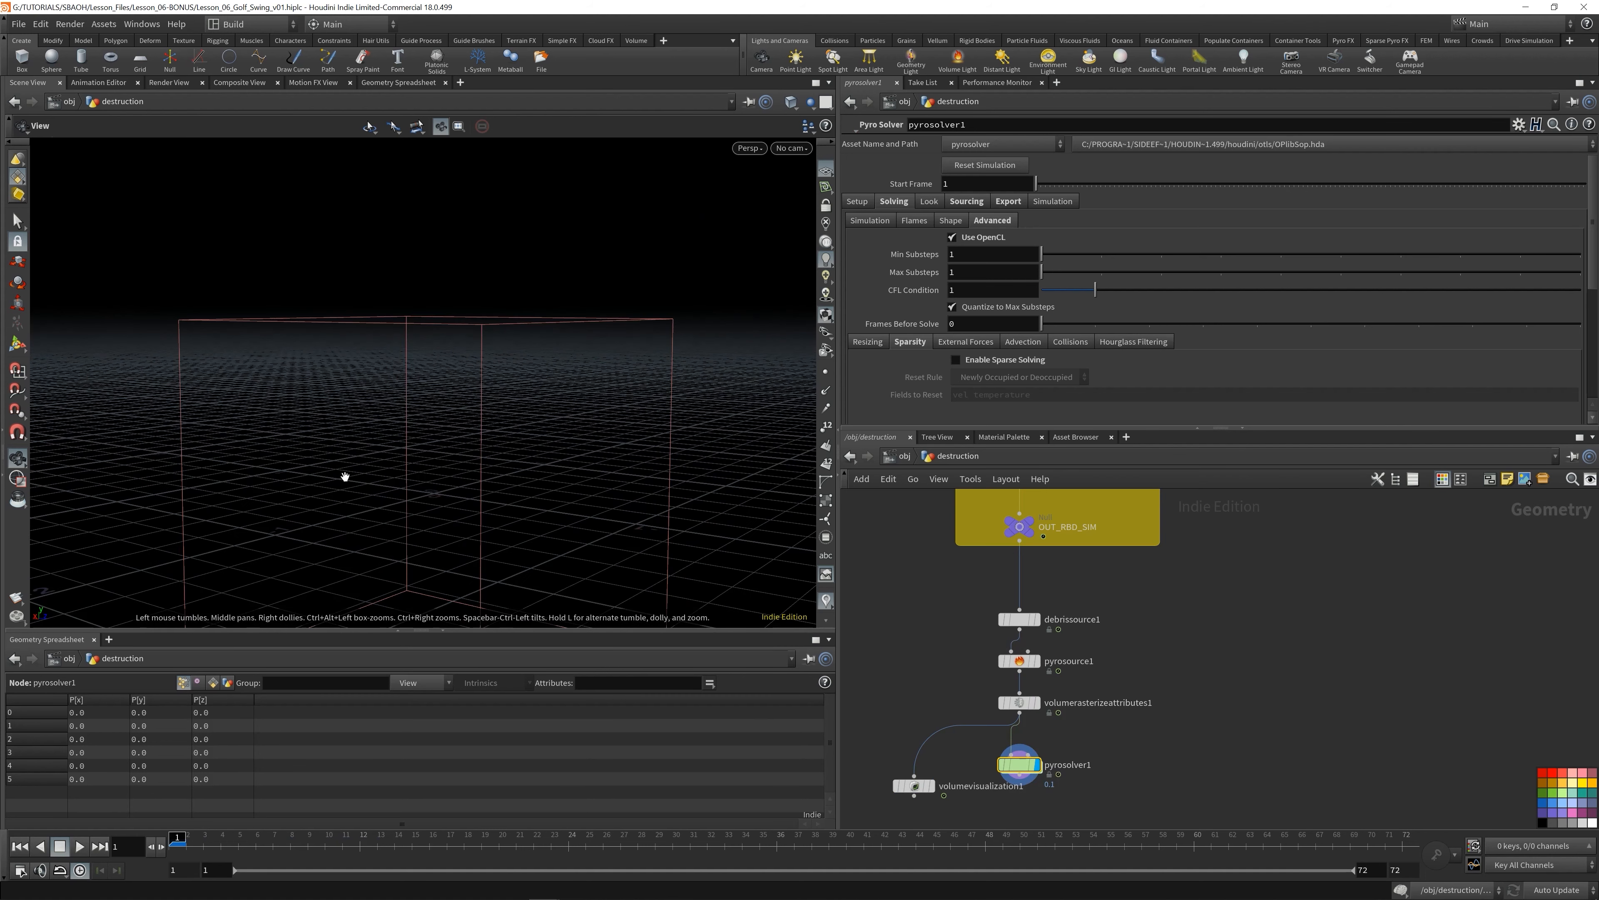
- Play the pyro simulation from frame 1 and inspect the container from another angle
left_click(79, 846)
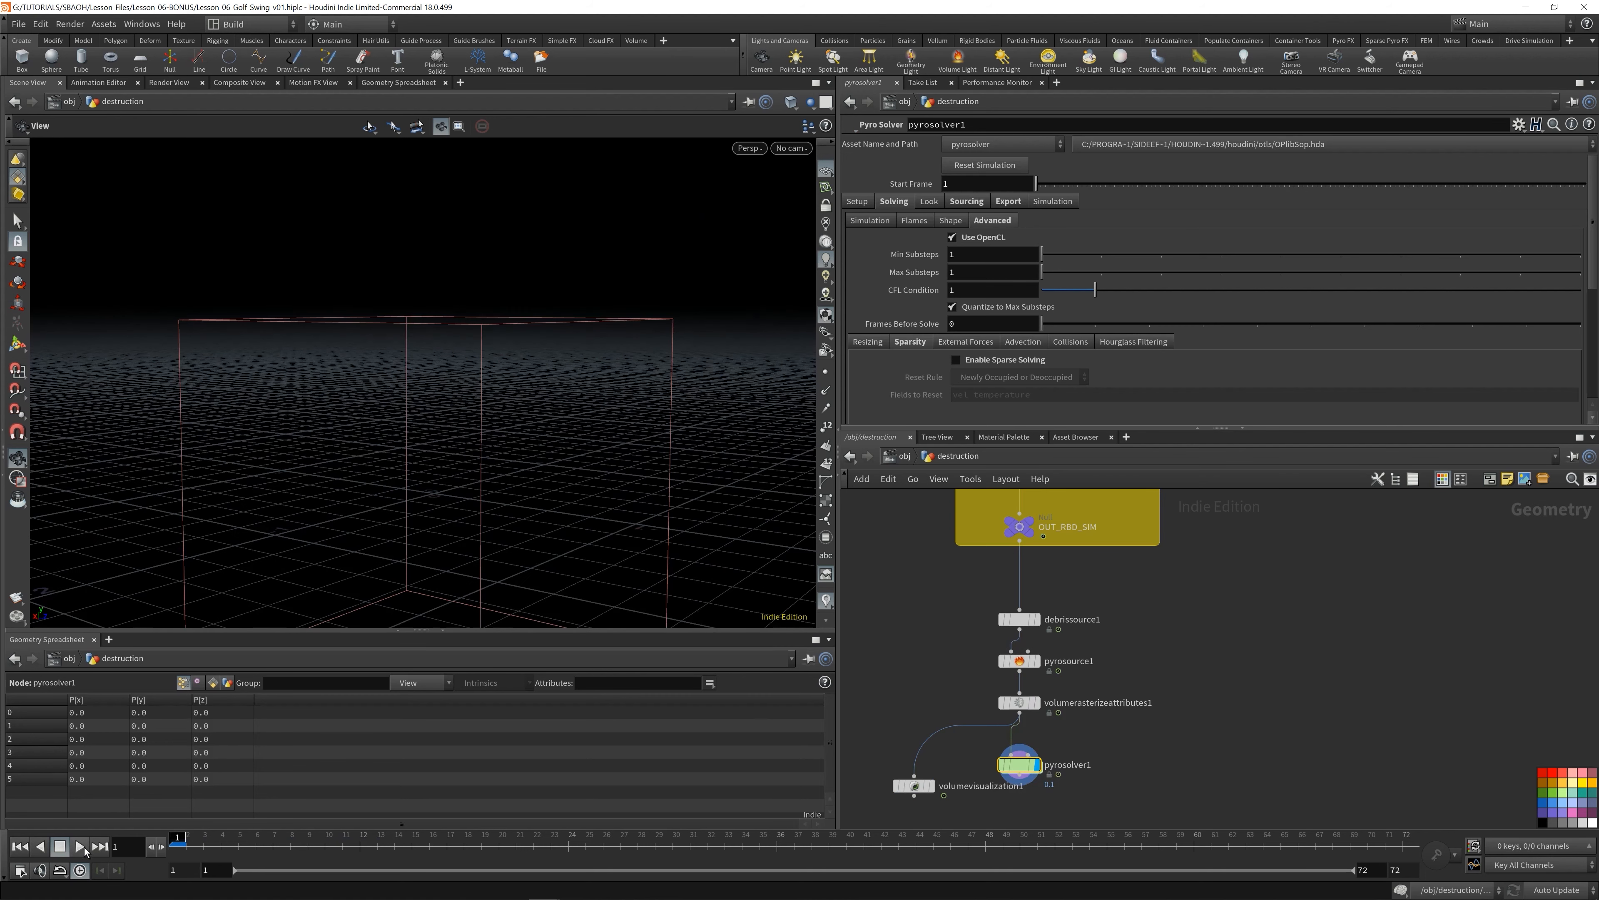
left_click(63, 848)
right_click_drag(416, 381, 489, 450)
left_click_drag(490, 449, 597, 462)
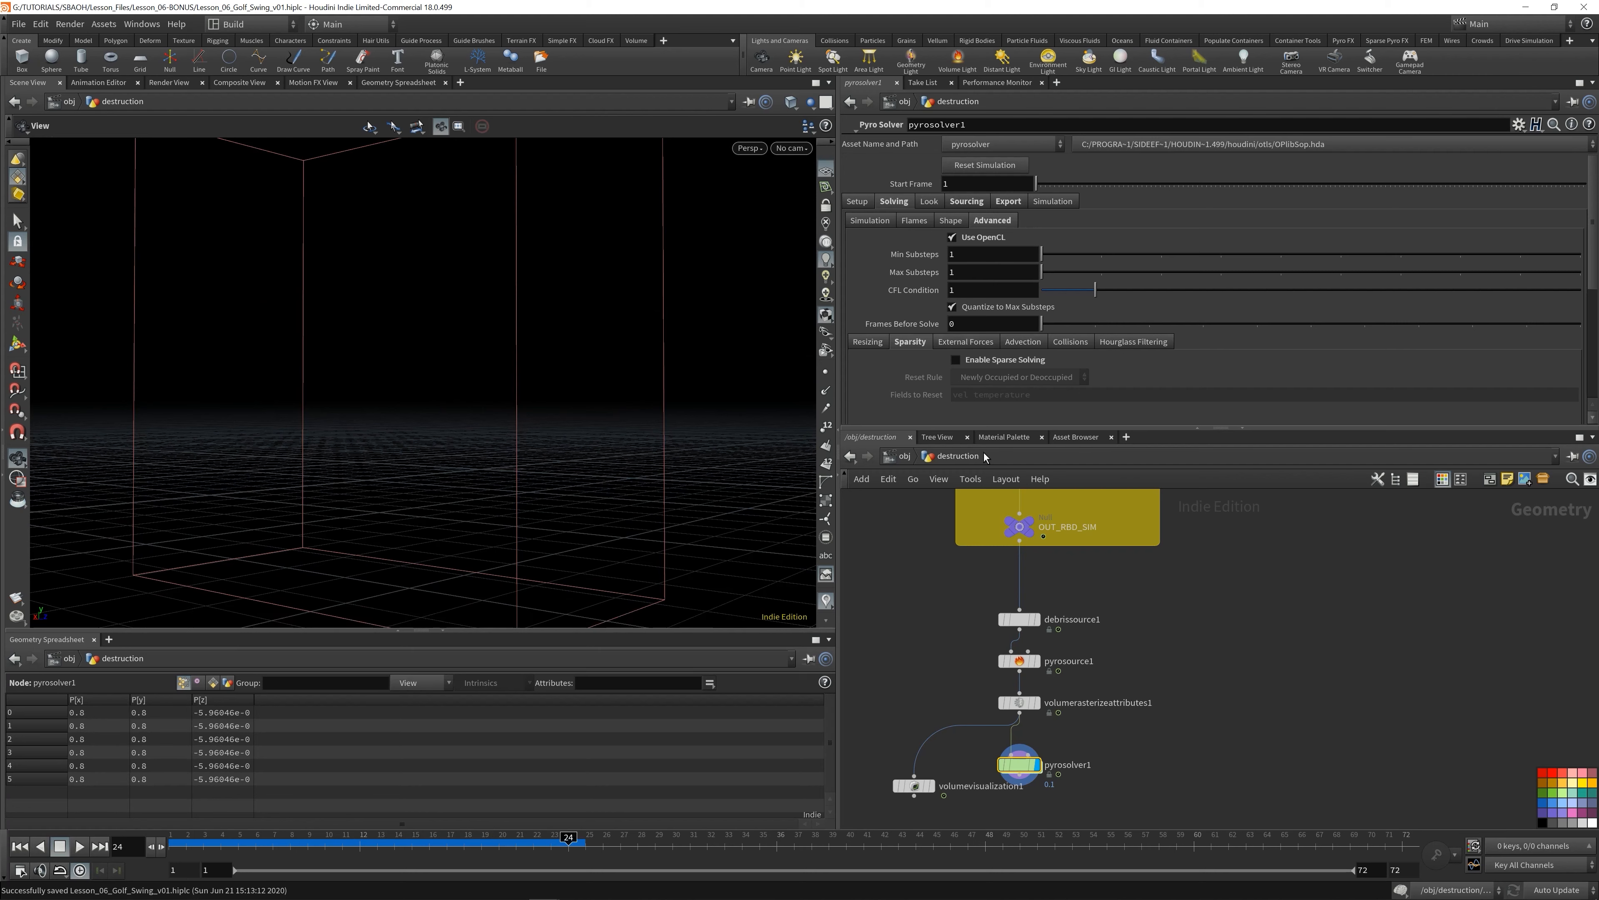
- Set the voxel size of volumerasterizeattributes1 to 0.01
left_click(858, 201)
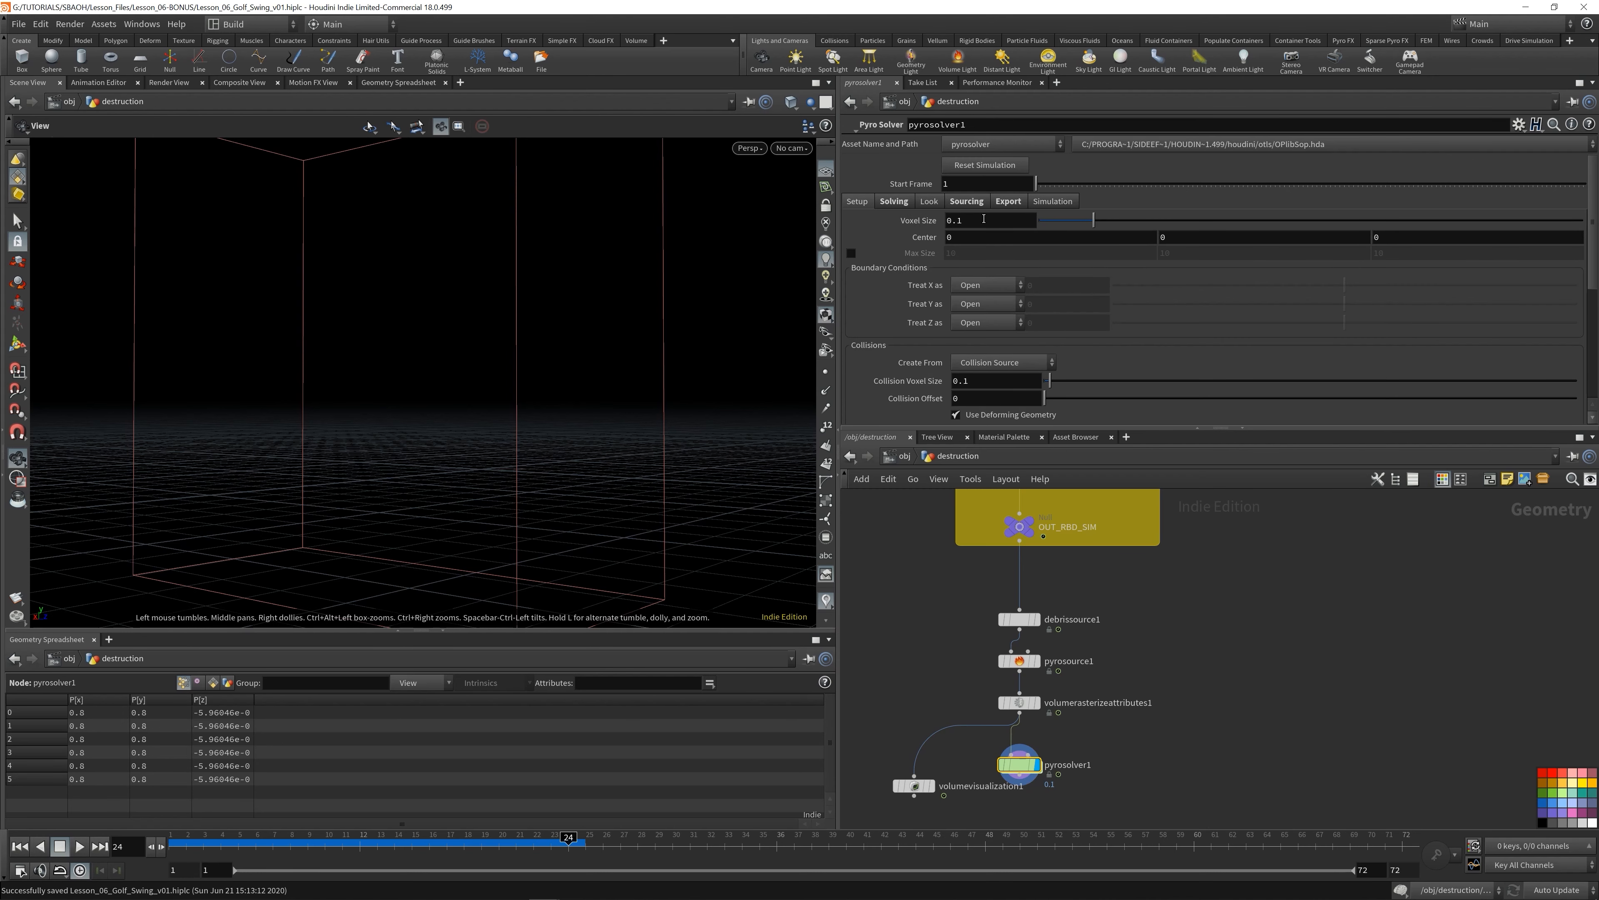
double_click(957, 220)
left_click(1017, 702)
left_click(965, 198)
type(".01")
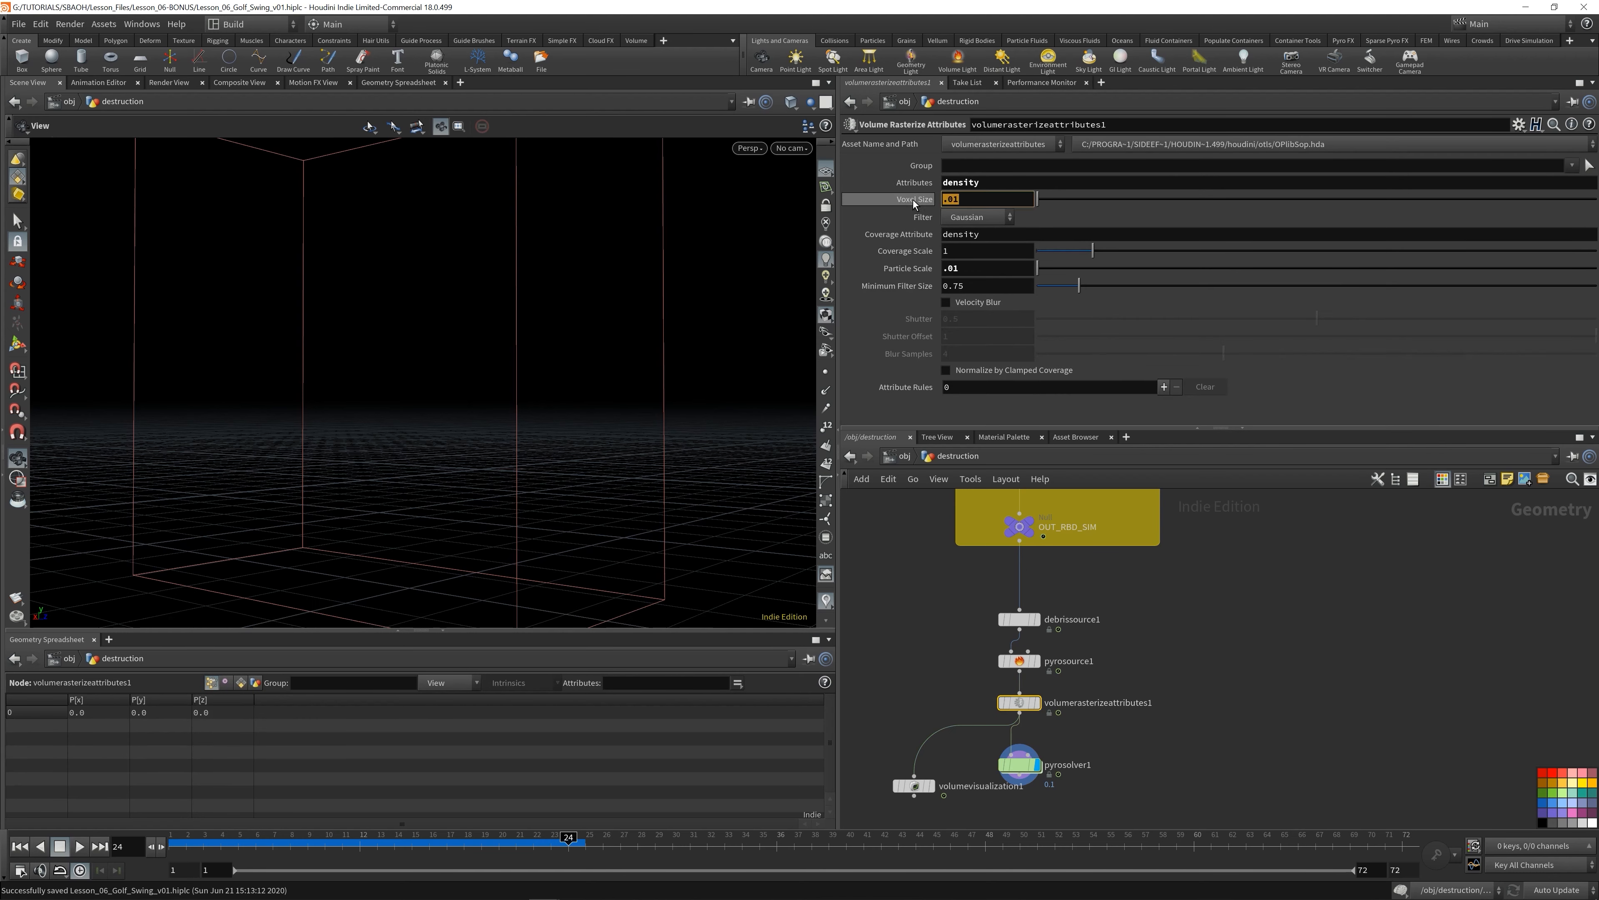
key("Return")
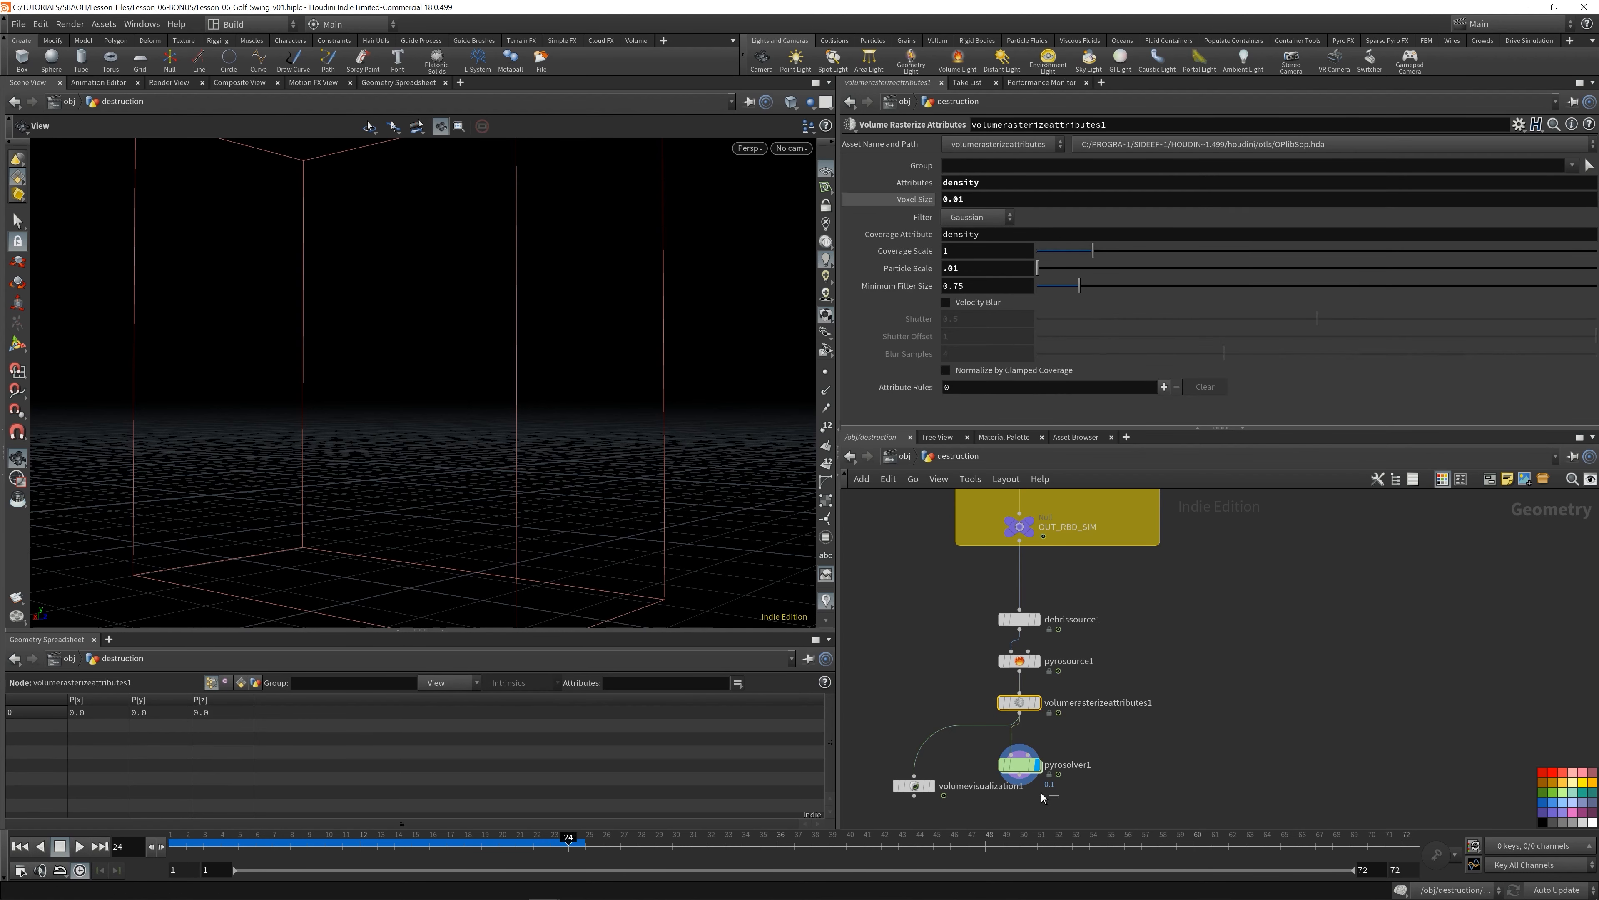
- Set the pyro solver's voxel size to 0.01 in its setup settings
left_click(1033, 765)
key("BackSpace")
key("BackSpace")
key("BackSpace")
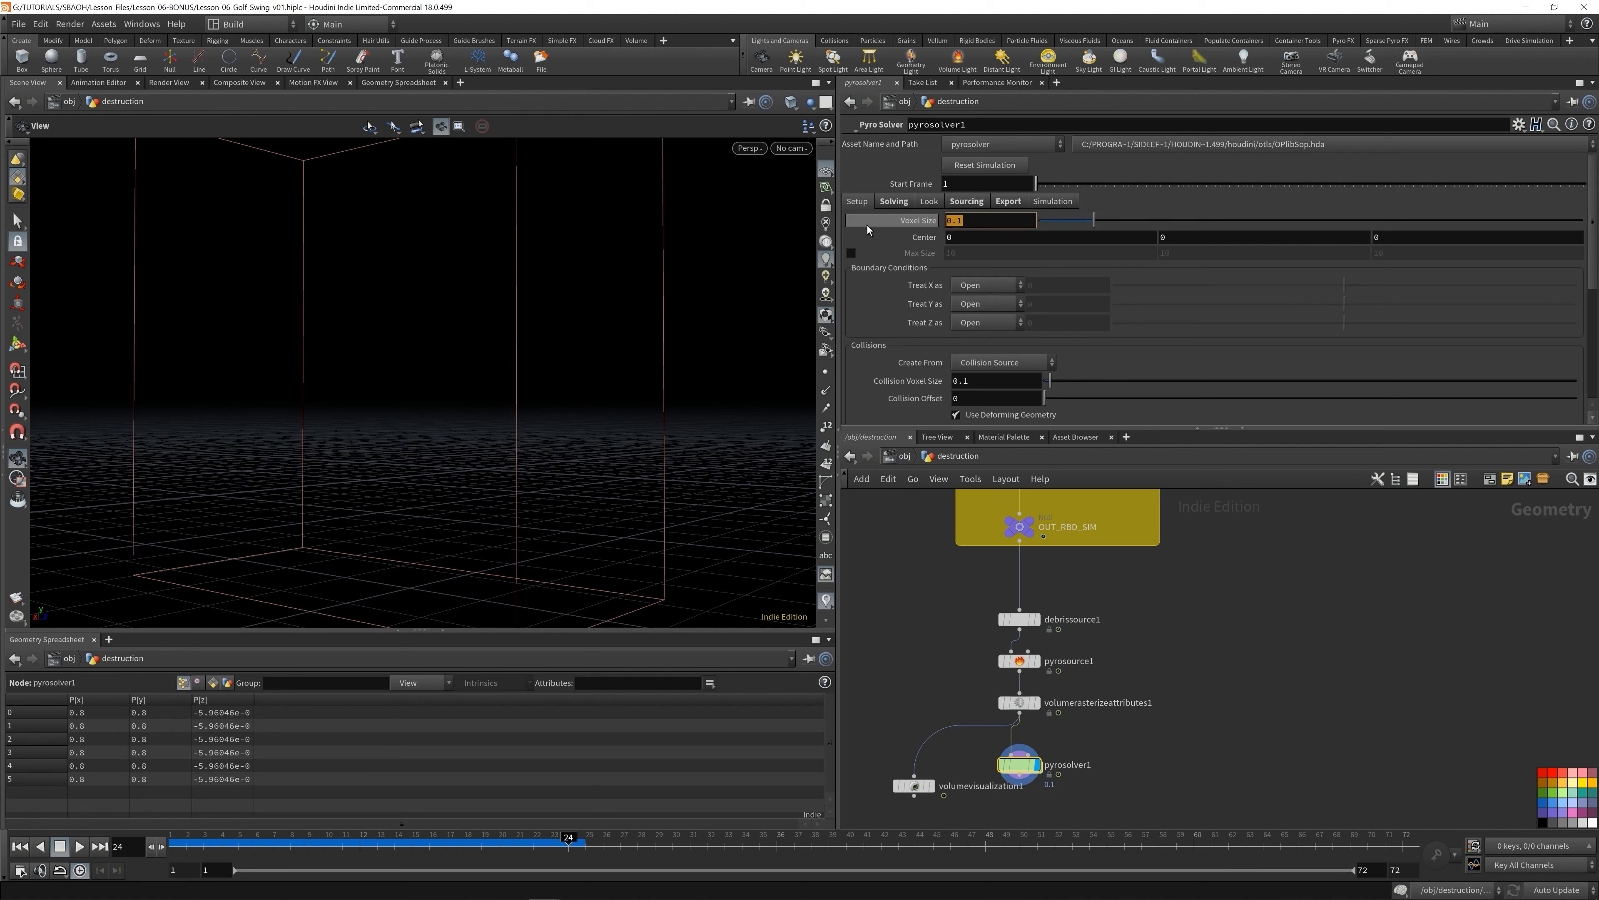
type(".01")
key("Return")
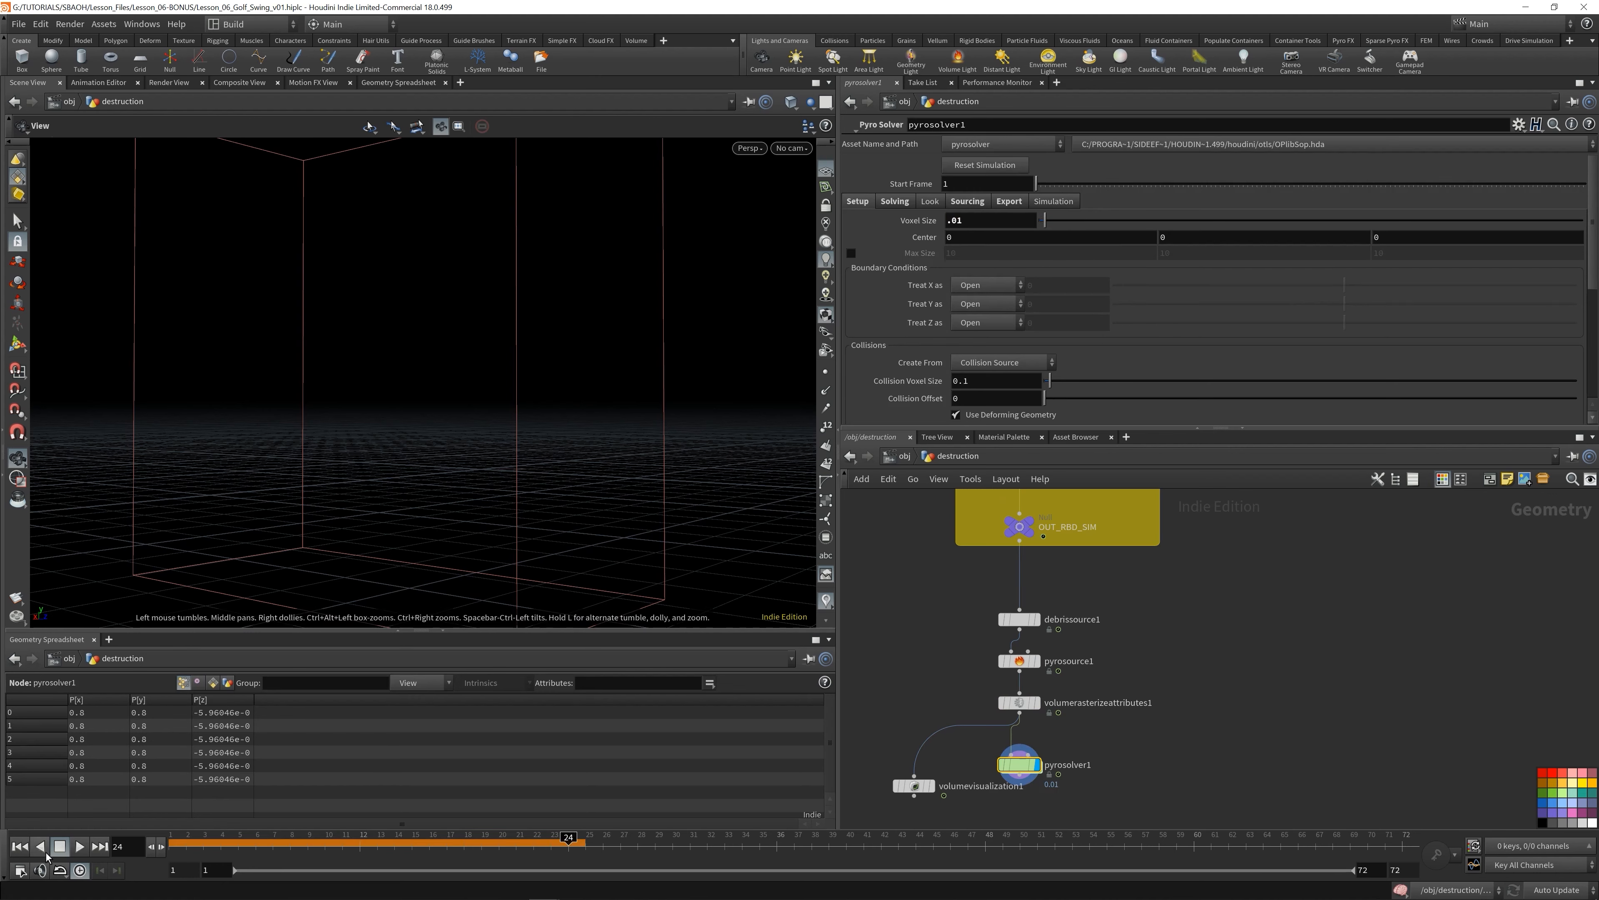
- Resimulate from frame 1, change the viewport lighting mode, and inspect the solver's container around frame 14
left_click(20, 846)
left_click(77, 849)
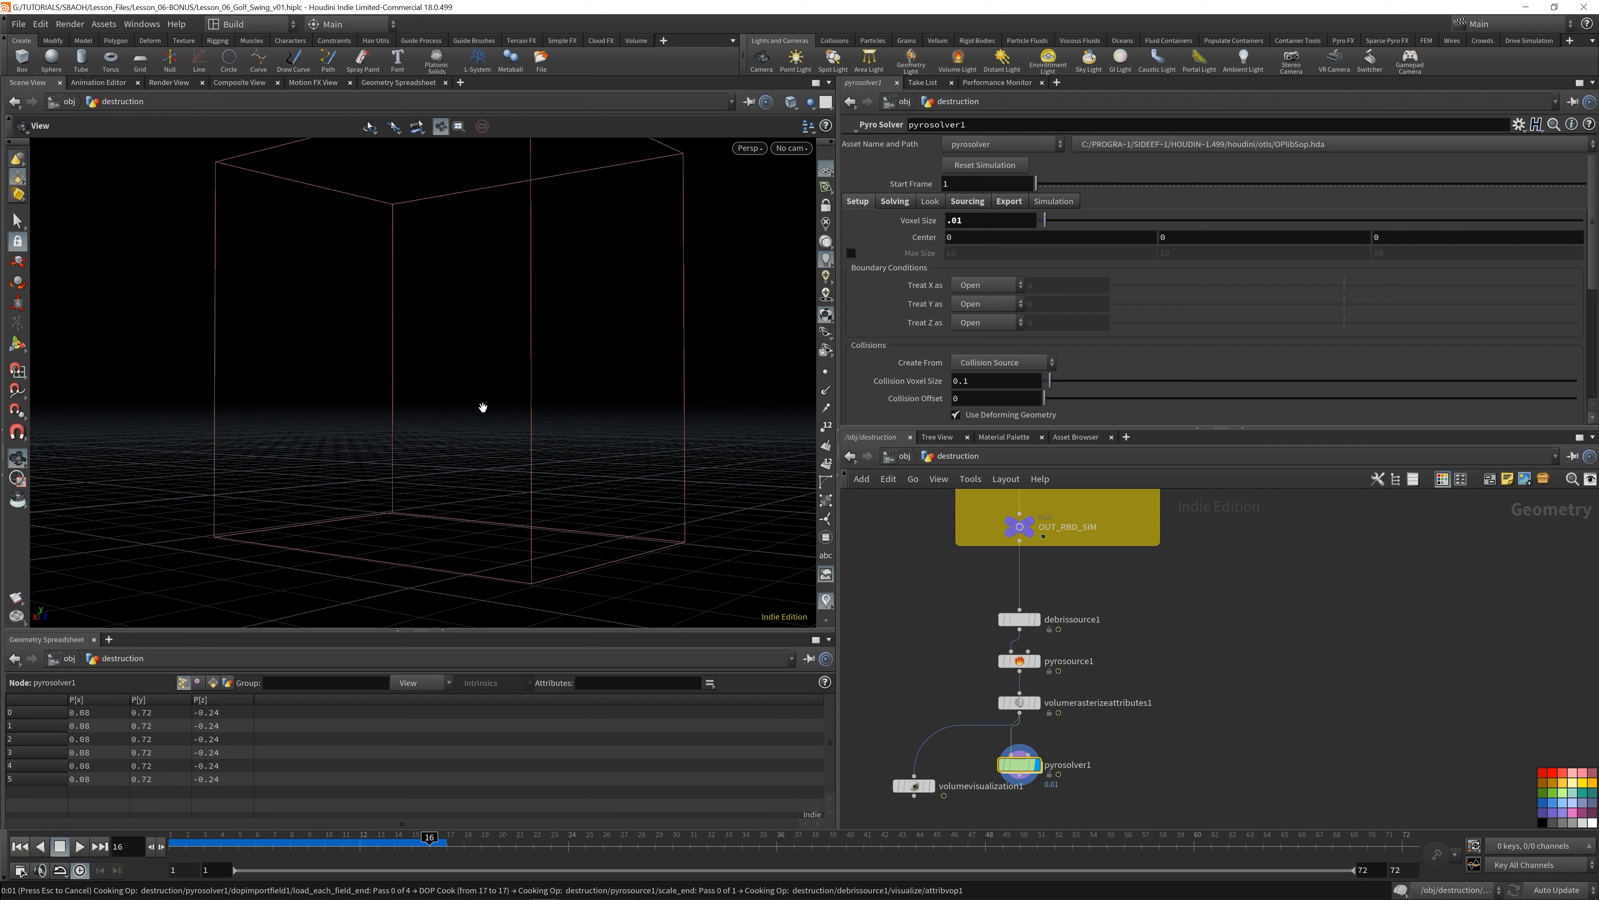
left_click_drag(517, 332, 495, 419)
left_click(825, 244)
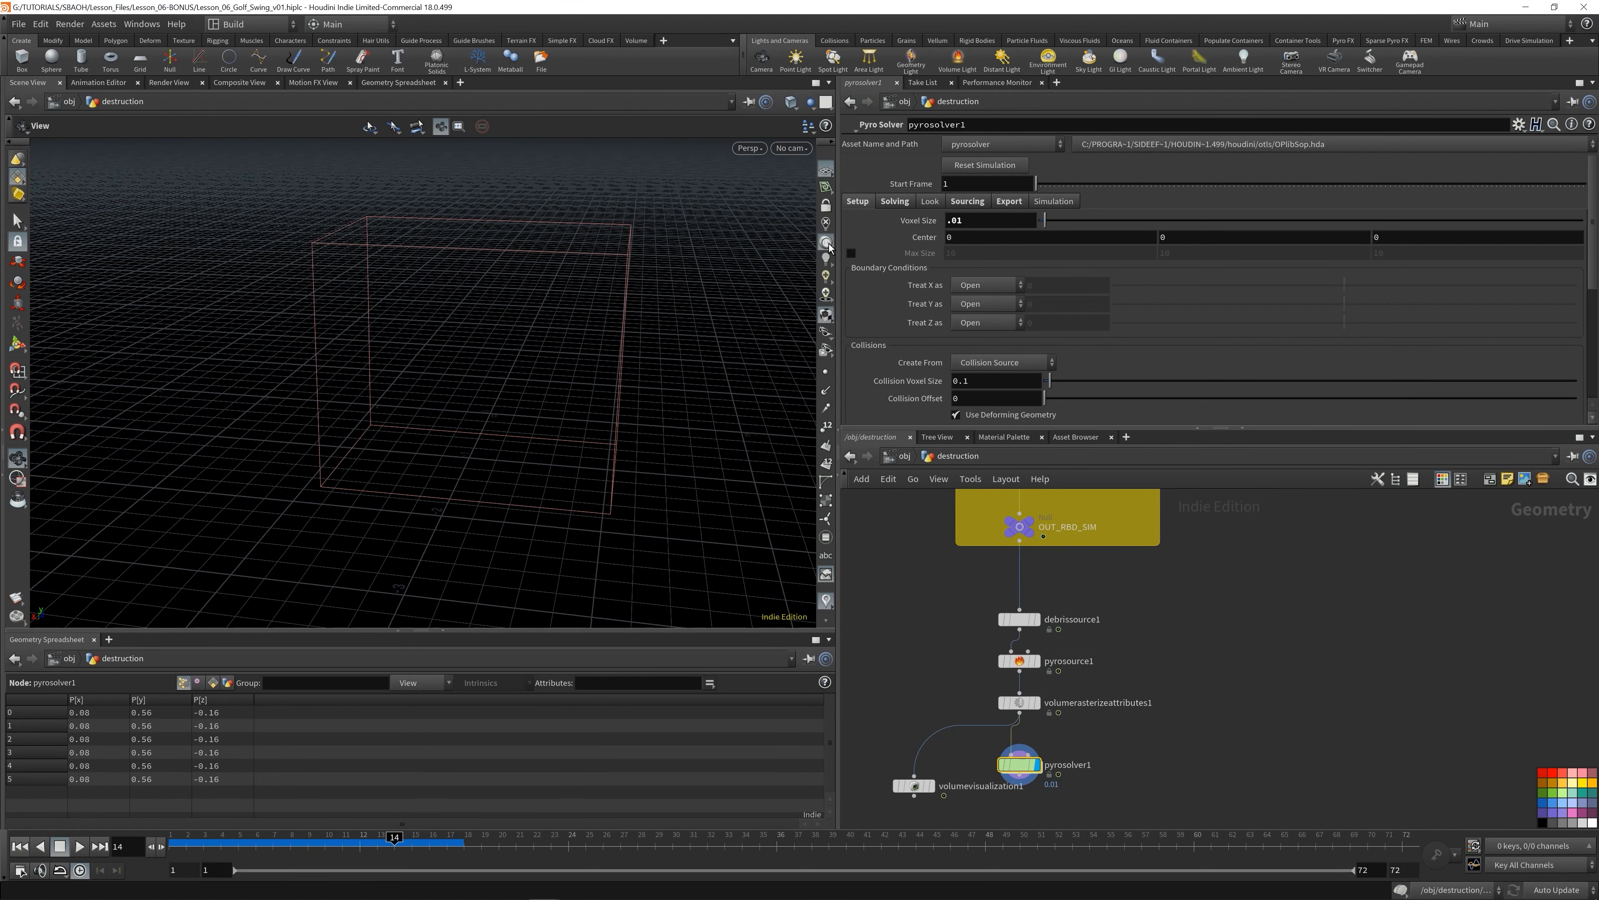
right_click_drag(565, 428, 668, 408)
left_click_drag(668, 408, 546, 383)
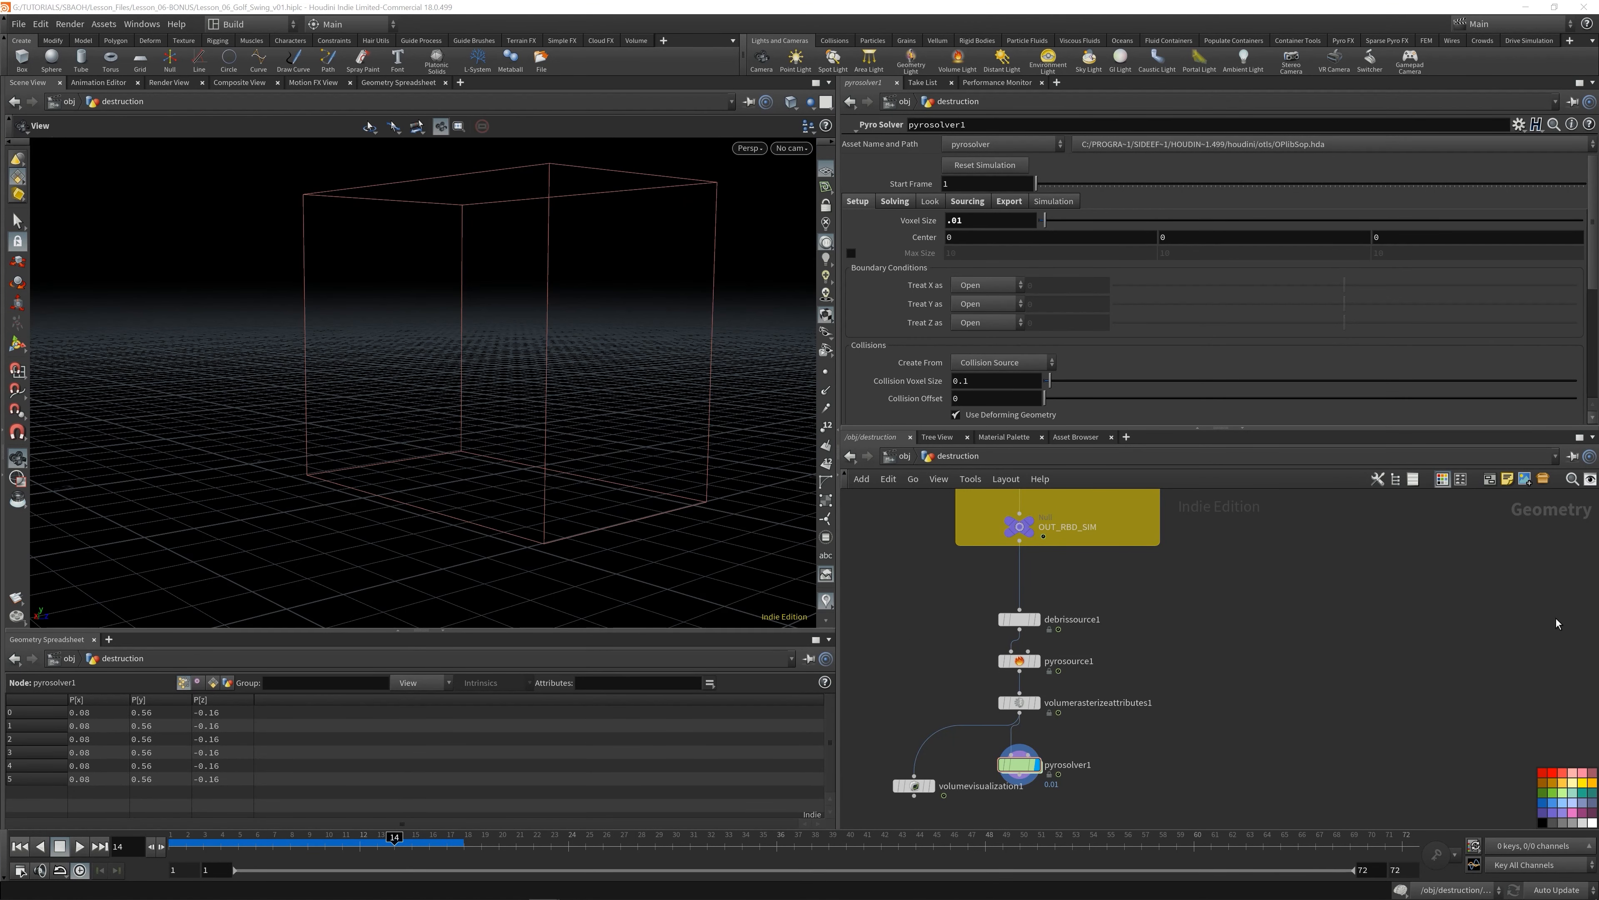
mouse_move(1018, 771)
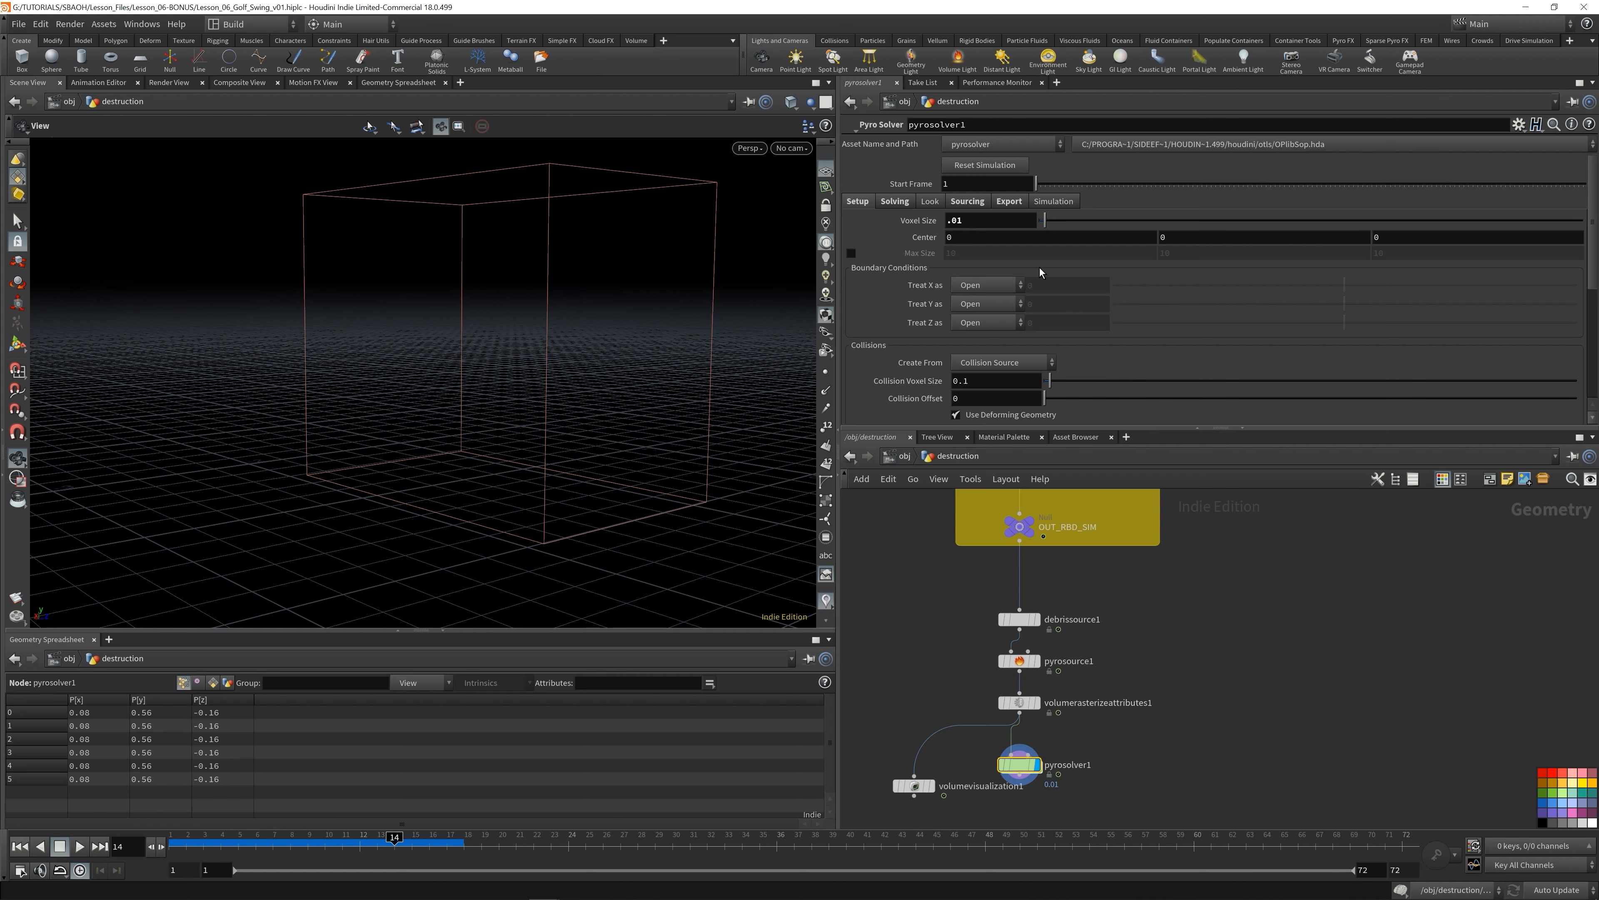
- Set the pyro solver's smoke density scale to 100 and disconnect volumevisualization1 from the rasterized volume
left_click(929, 202)
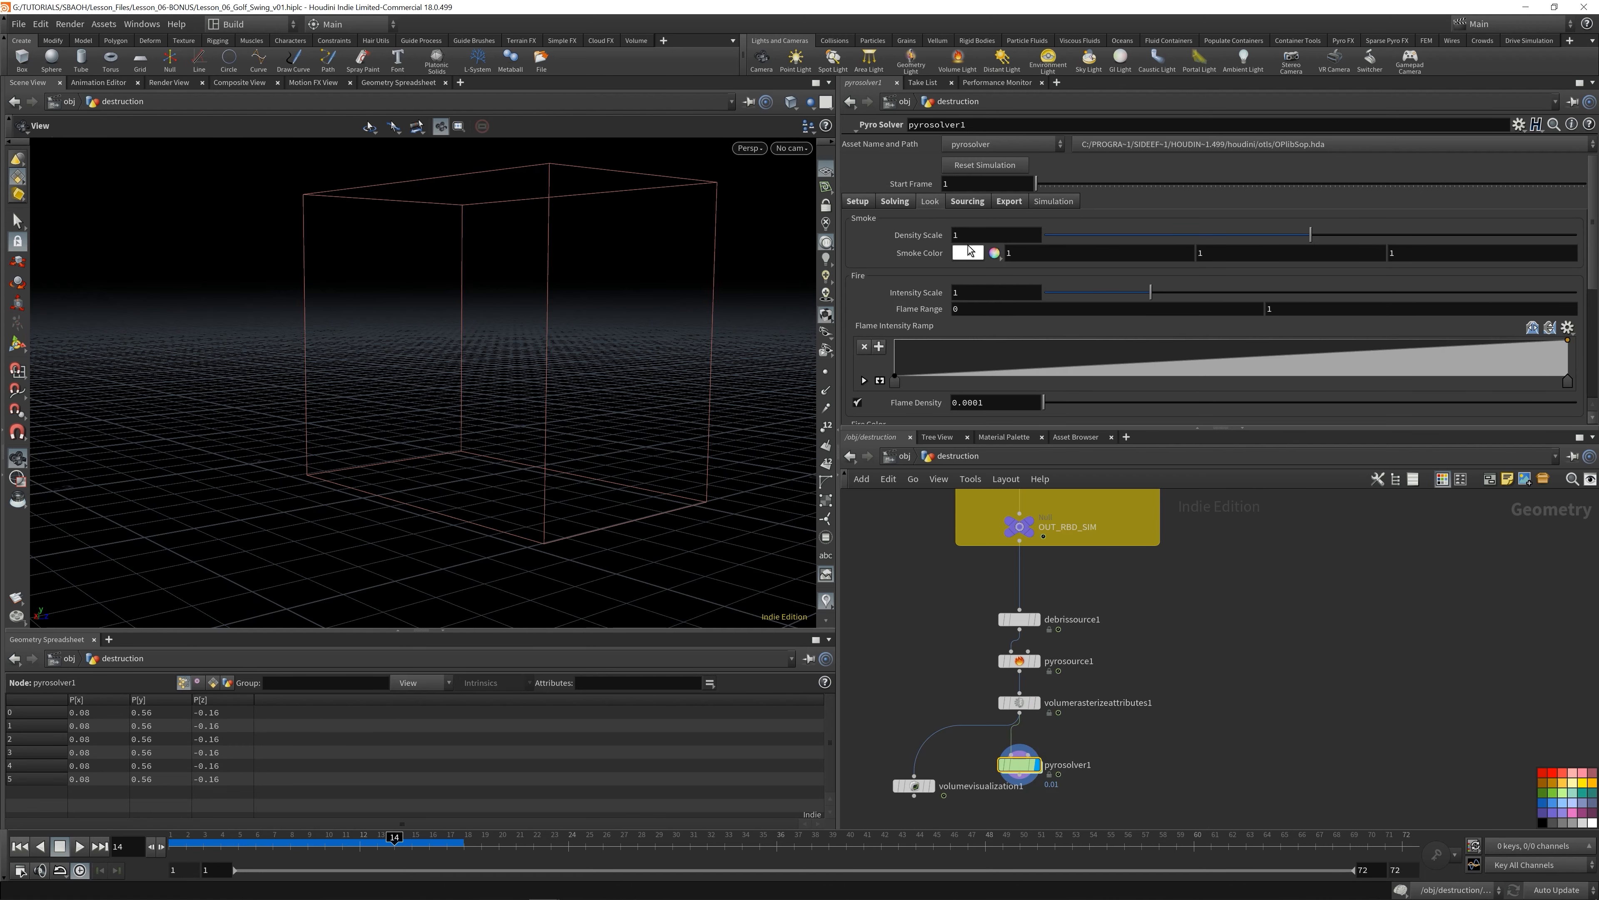
left_click(987, 233)
type("0")
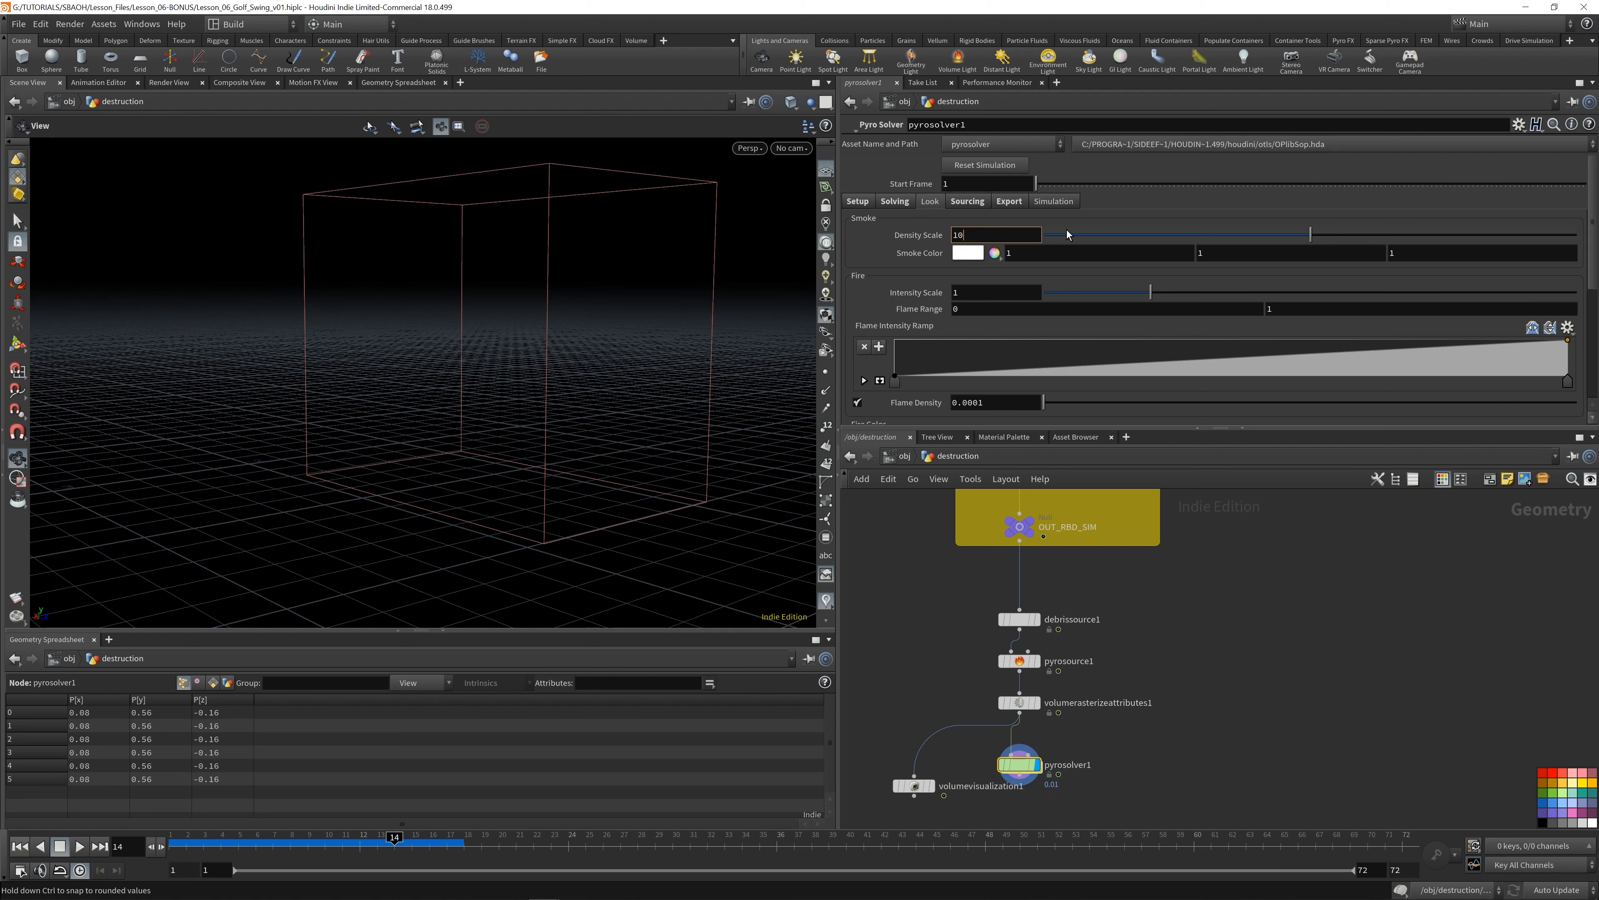
type("0")
key("Return")
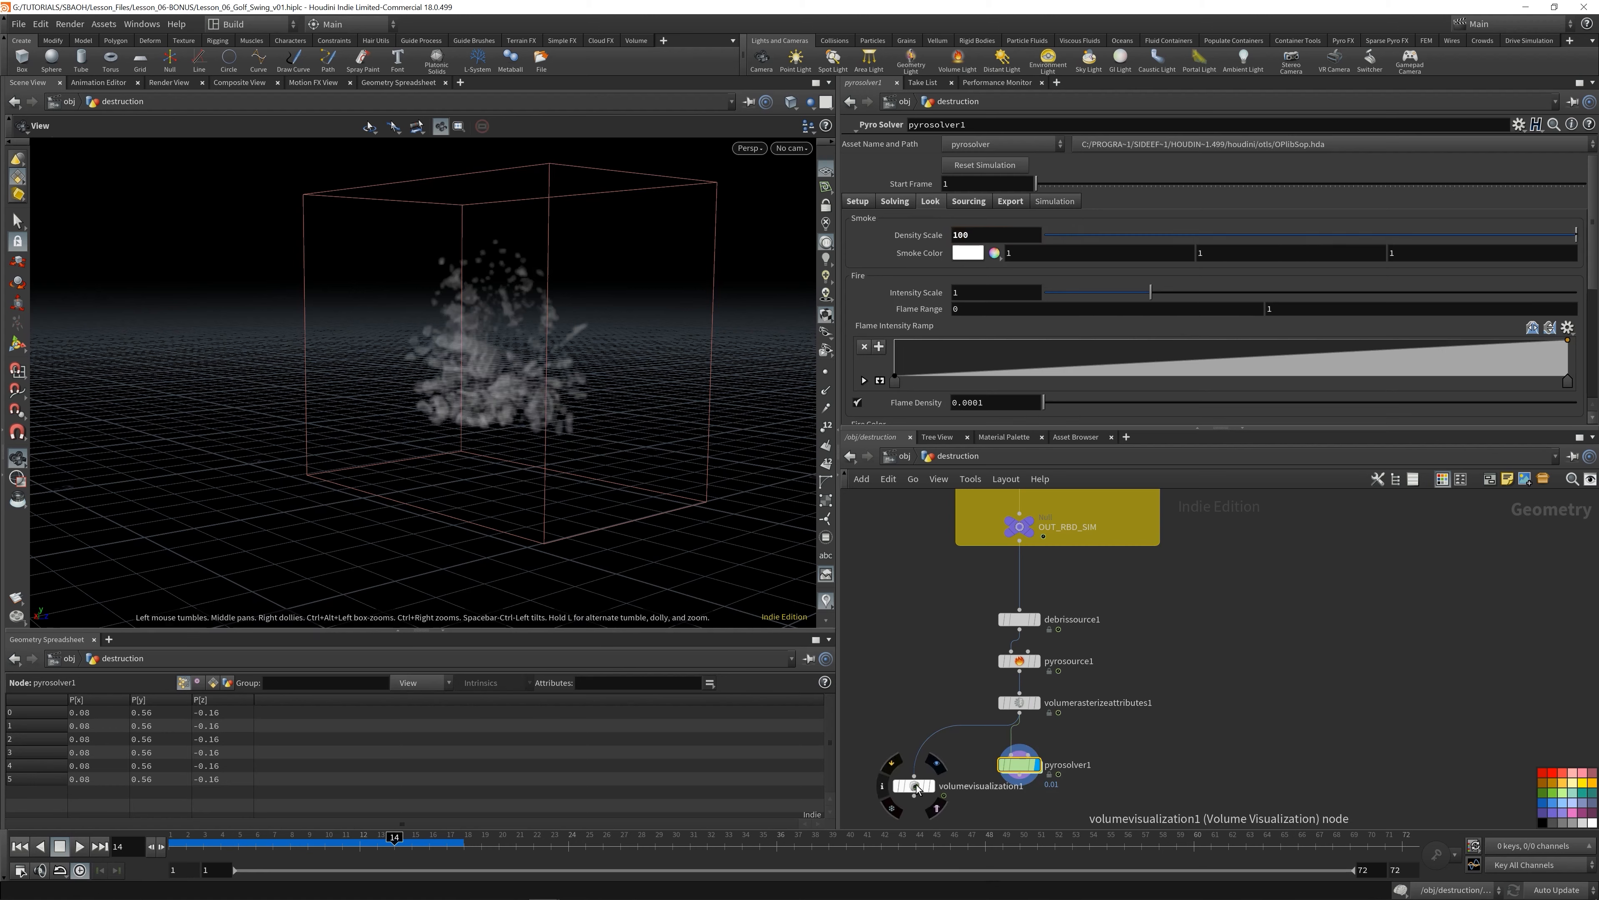
left_click_drag(914, 784, 912, 776)
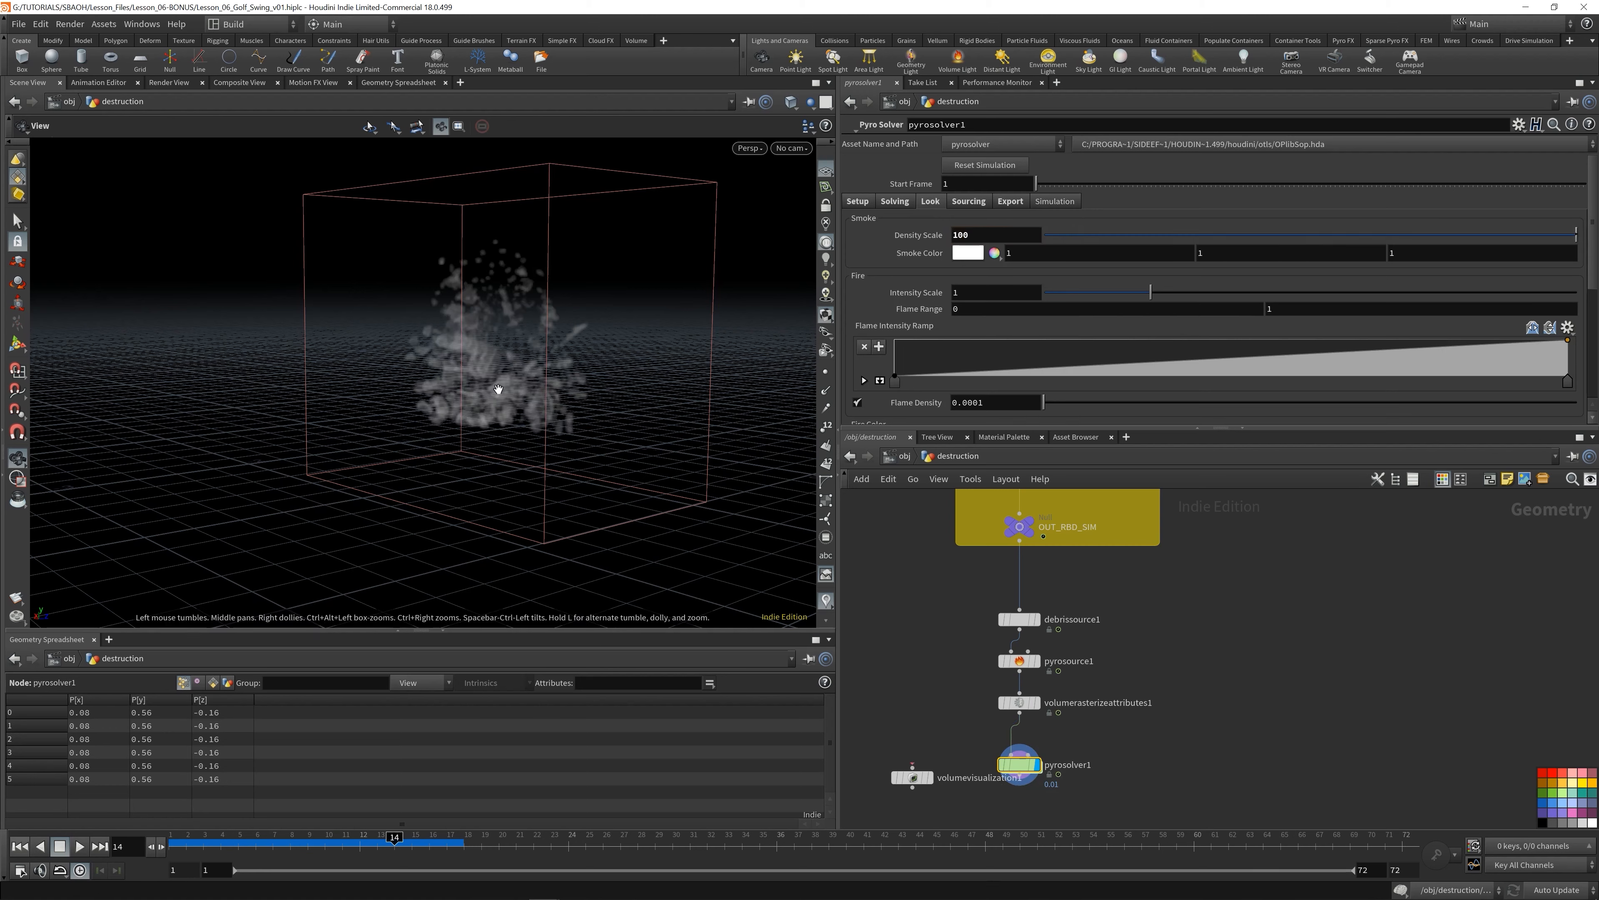
- Replay the simulation, inspect the smoke at several frames, and save the scene
right_click_drag(470, 344, 698, 358)
left_click_drag(698, 358, 554, 406)
left_click_drag(238, 844, 202, 844)
left_click(80, 847)
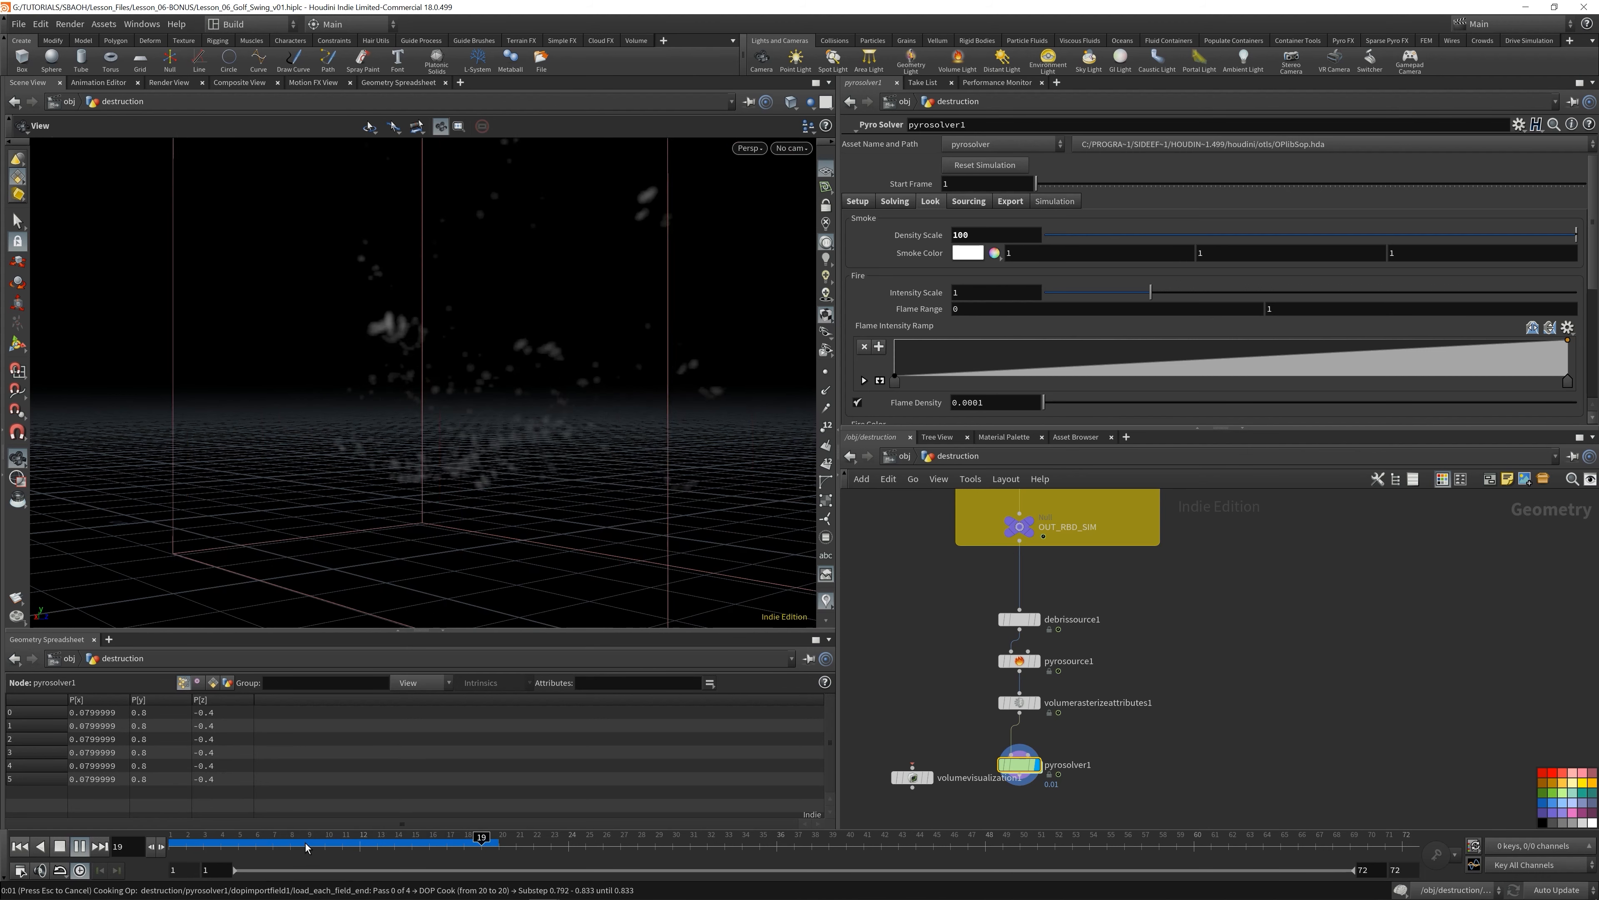
left_click_drag(326, 845, 430, 846)
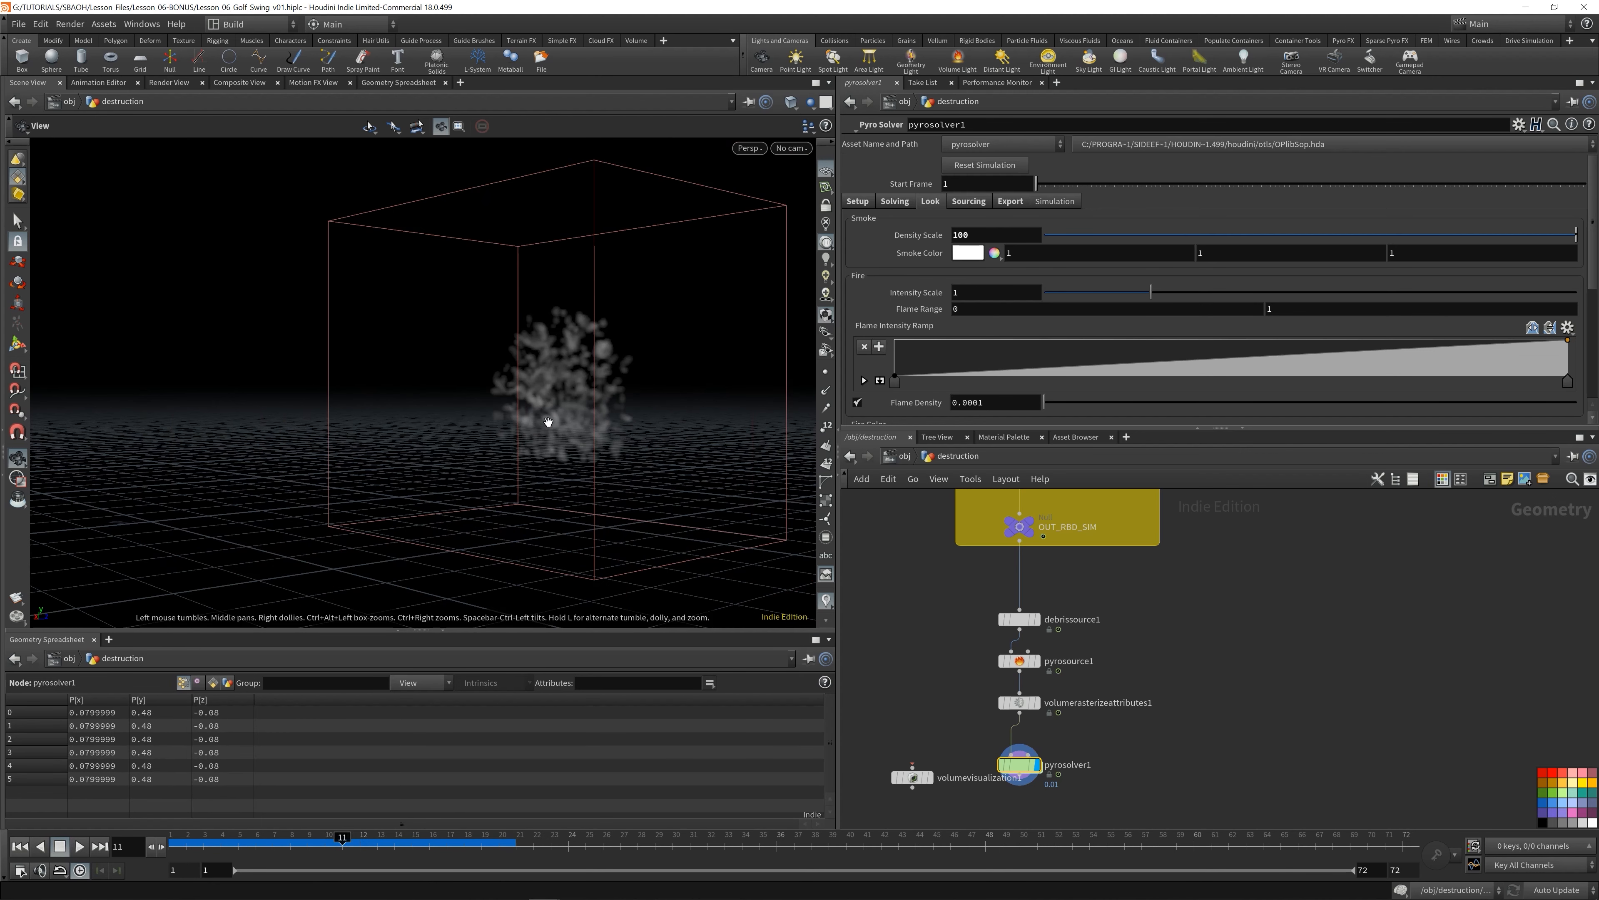
key("ctrl+s")
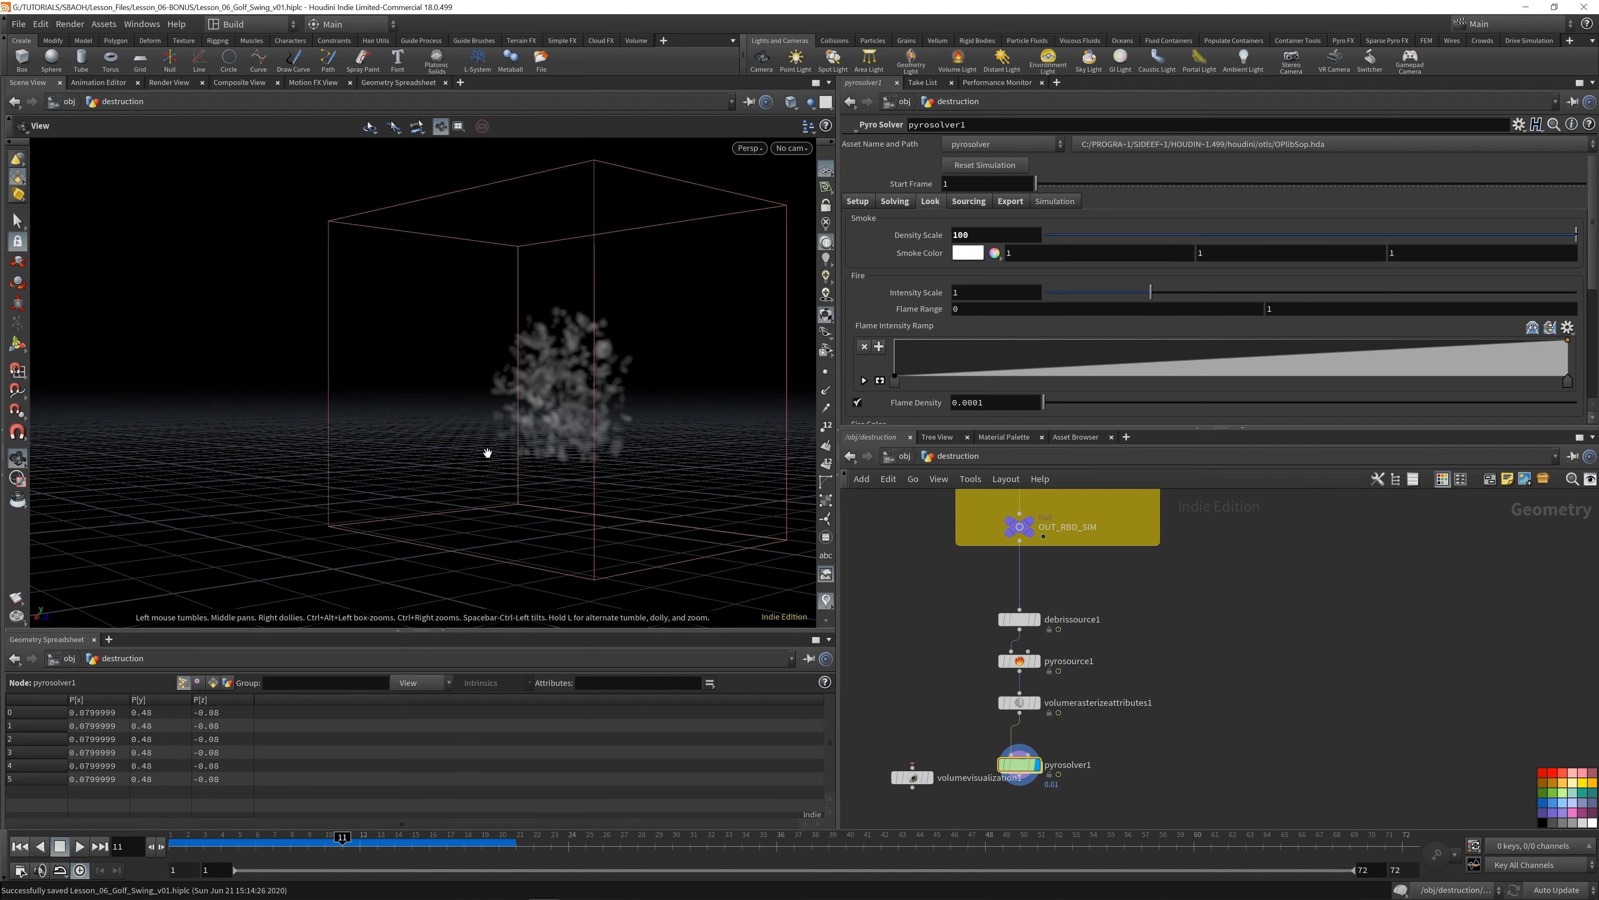
left_click_drag(537, 384, 626, 358)
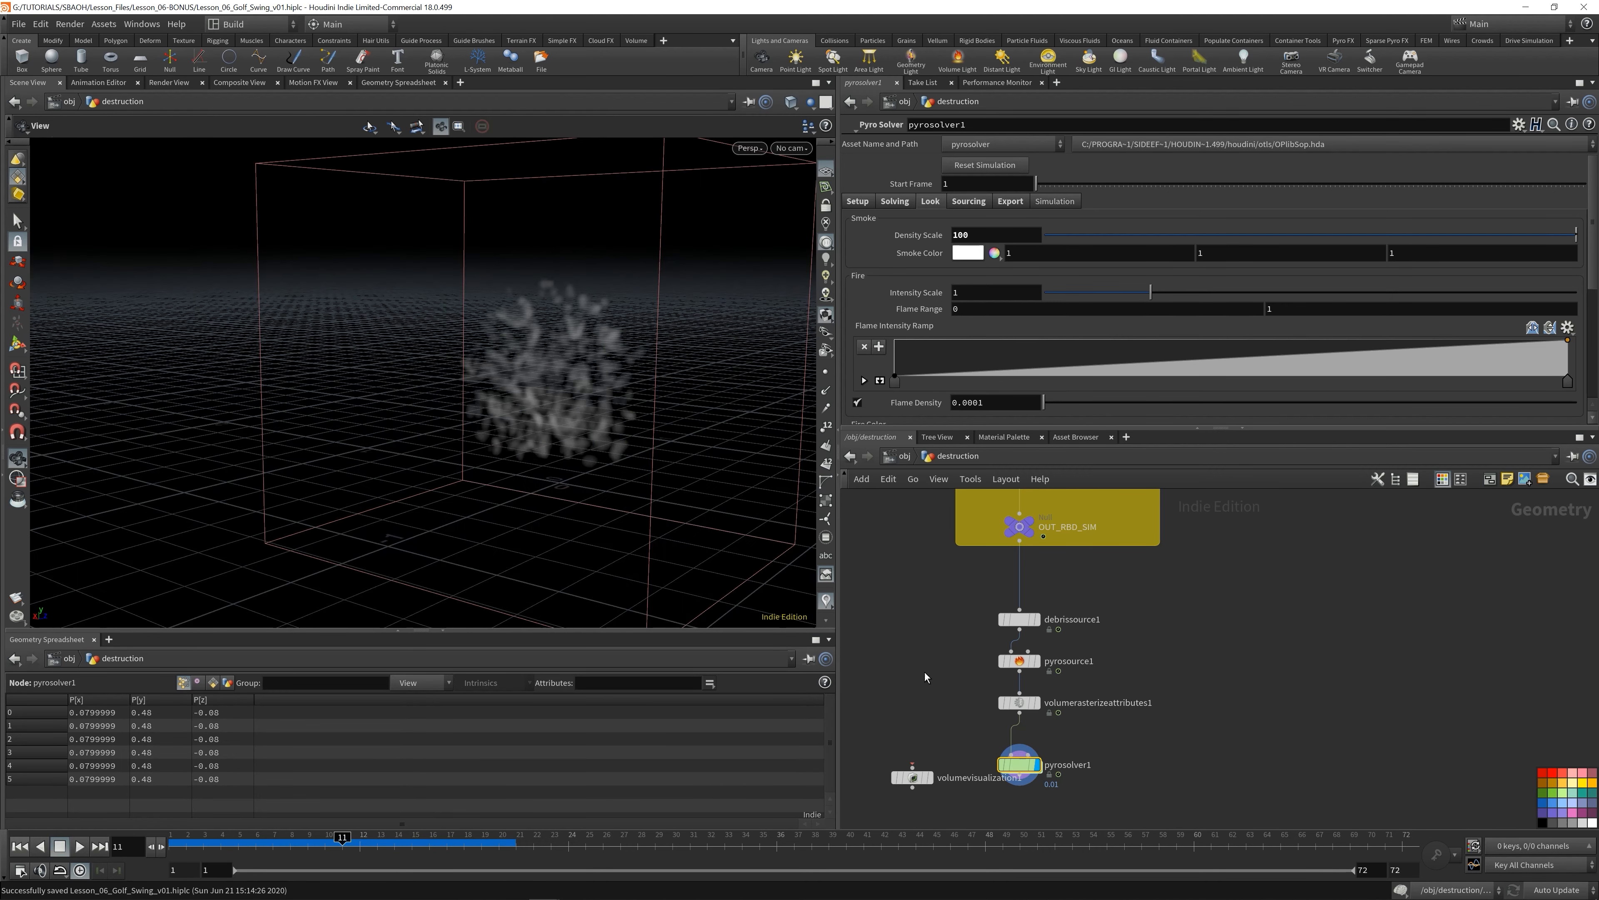
- Set the default value of pyrosource1's density attribute to 100
key("Up")
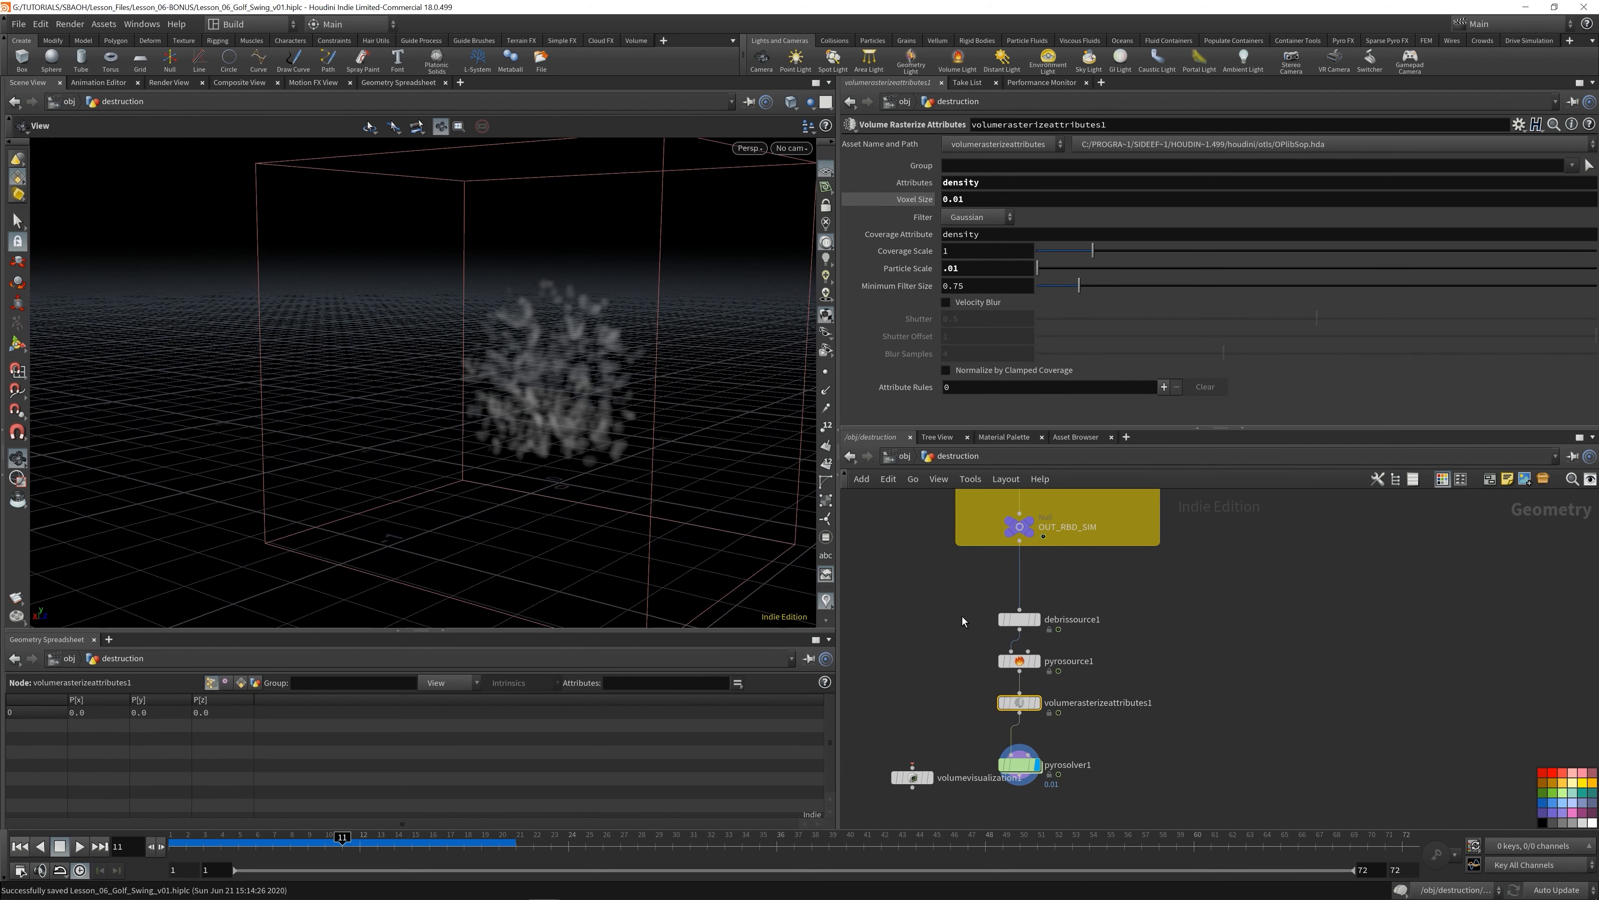
key("Up")
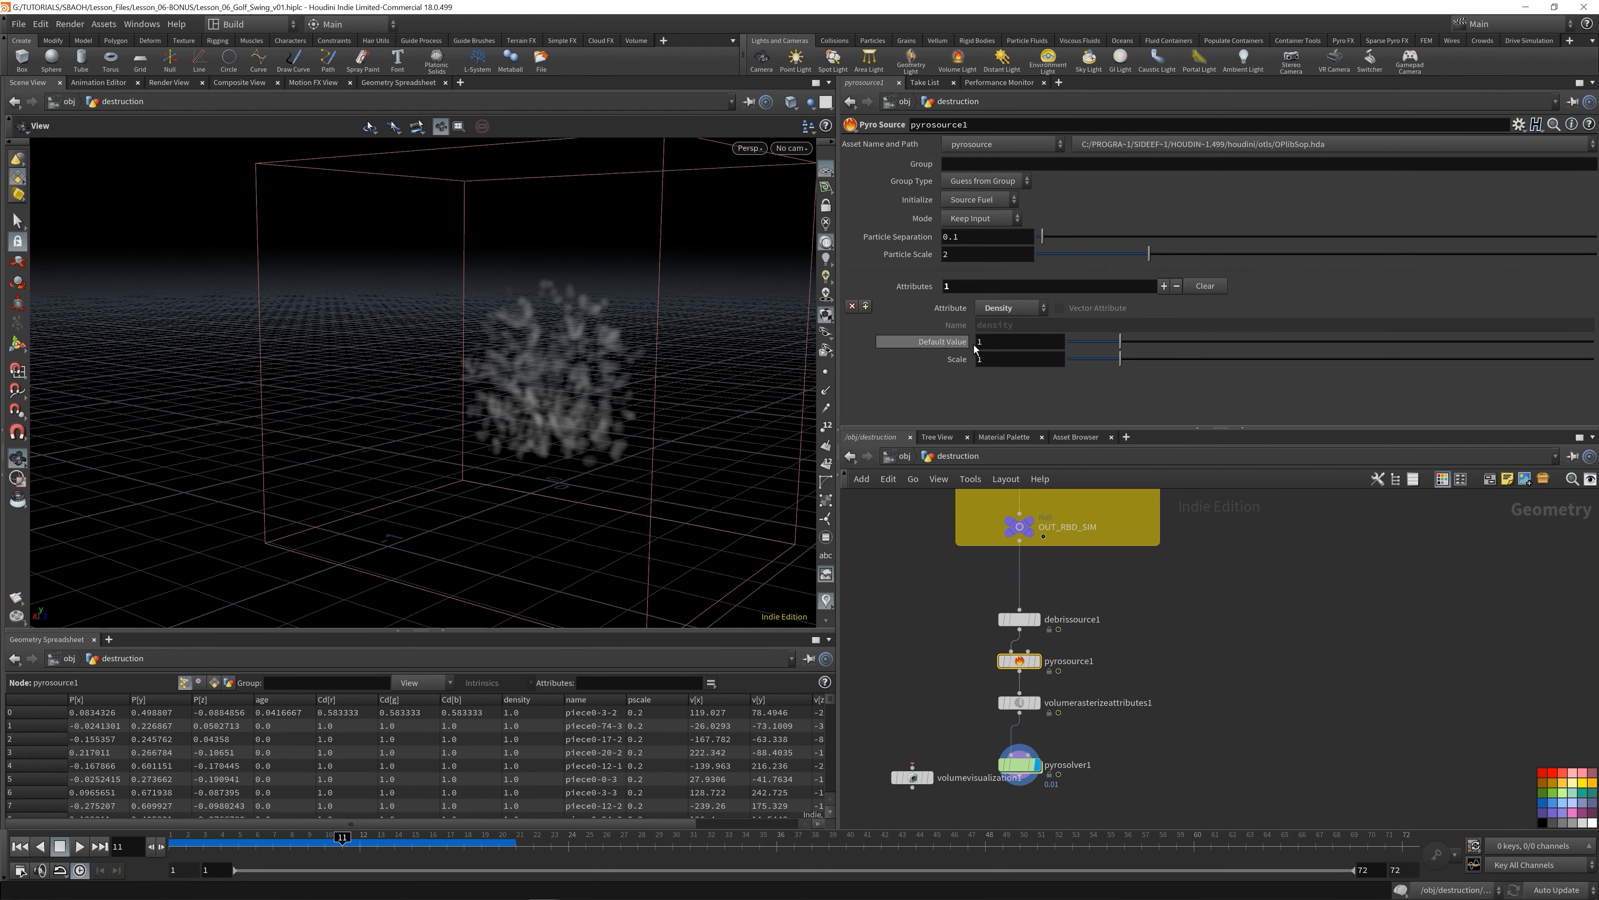
left_click(1000, 344)
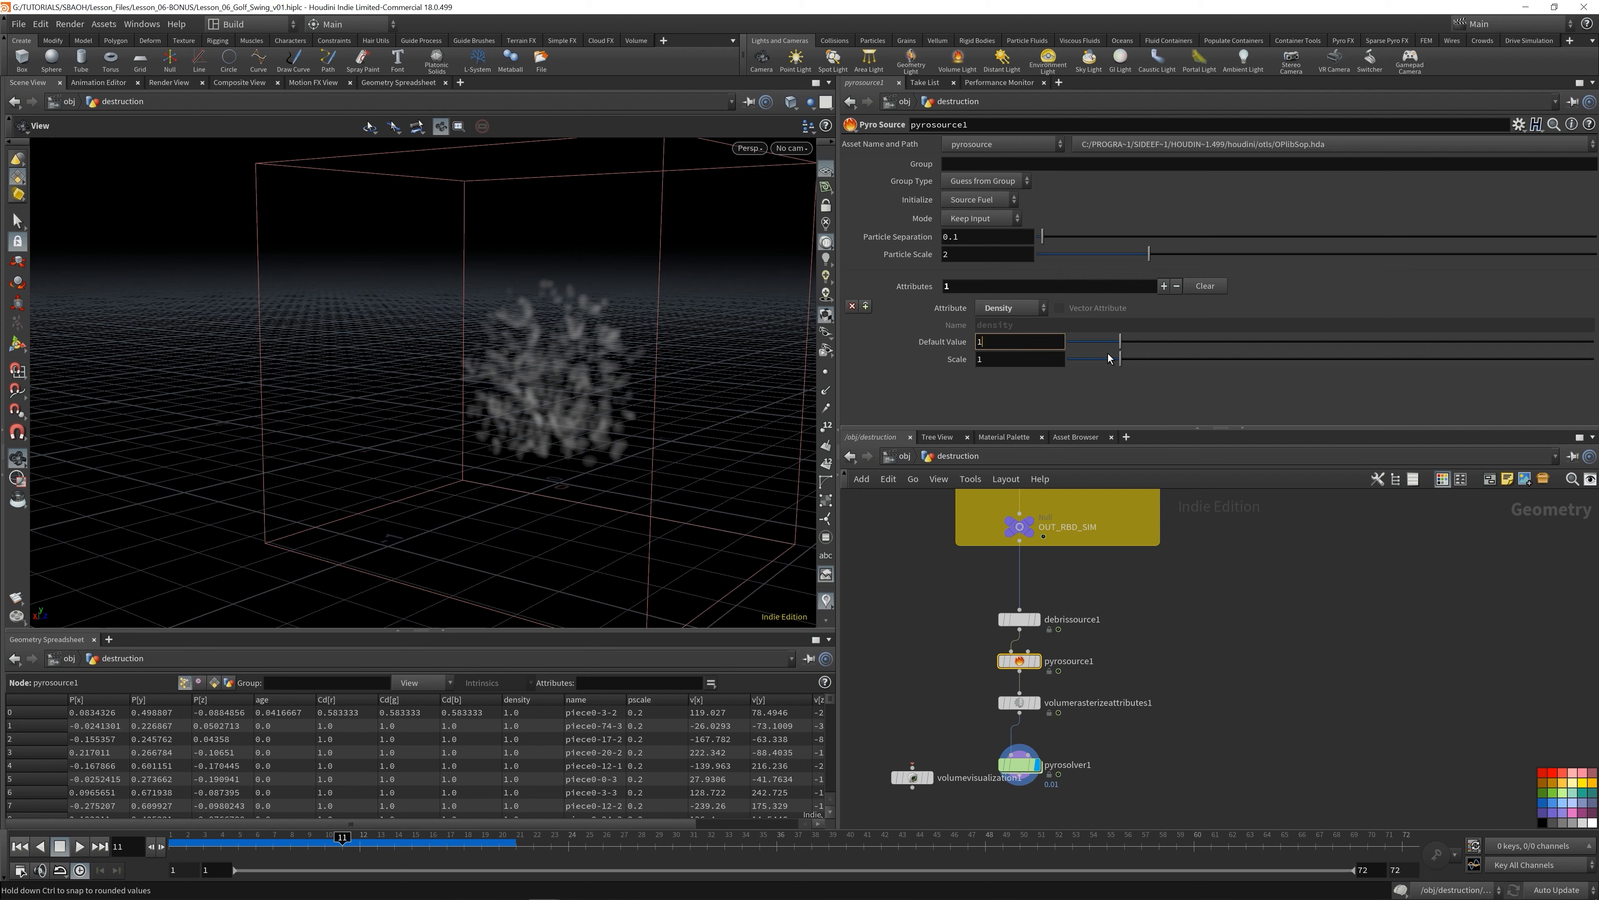
type("00")
key("Return")
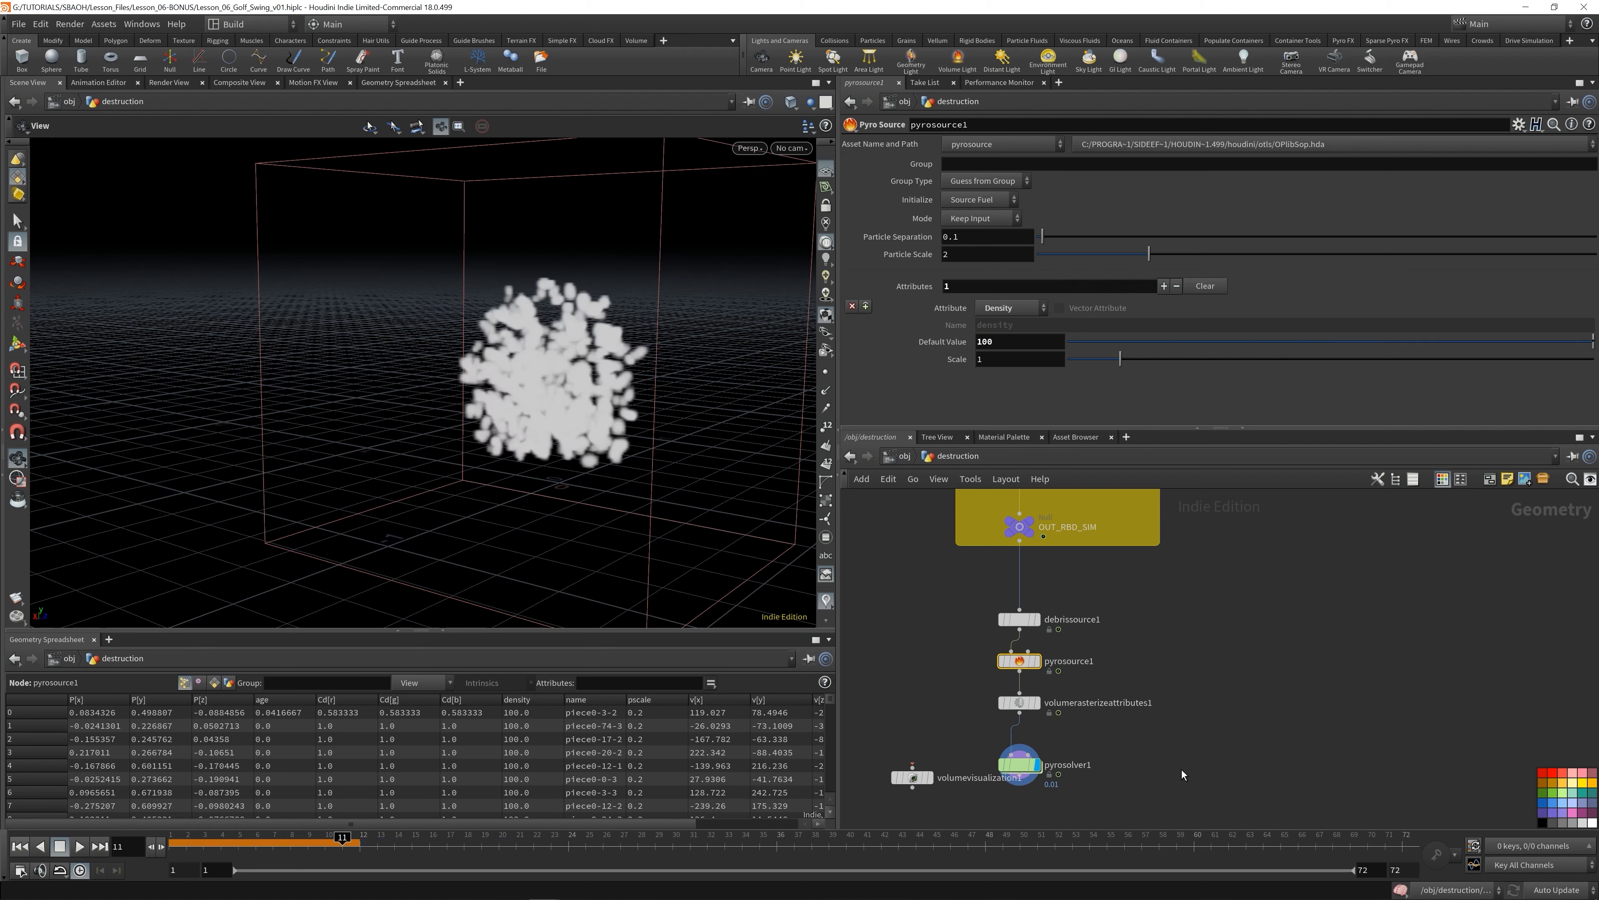
- Set the pyro solver's smoke density scale to 1
left_click(1030, 769)
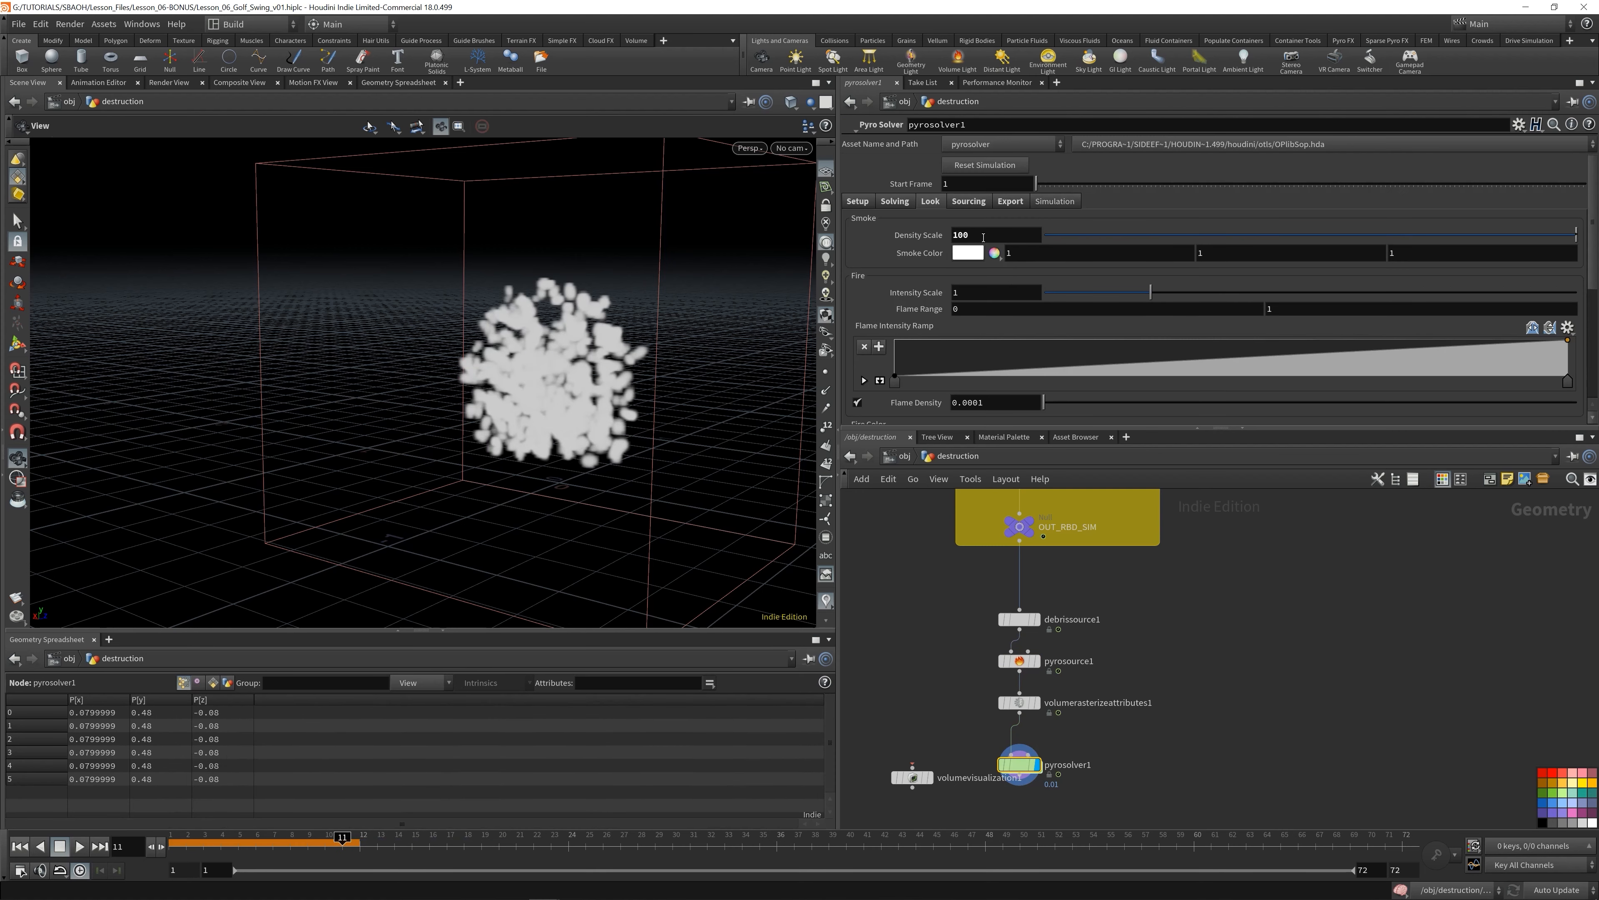
double_click(983, 235)
type("1")
key("Return")
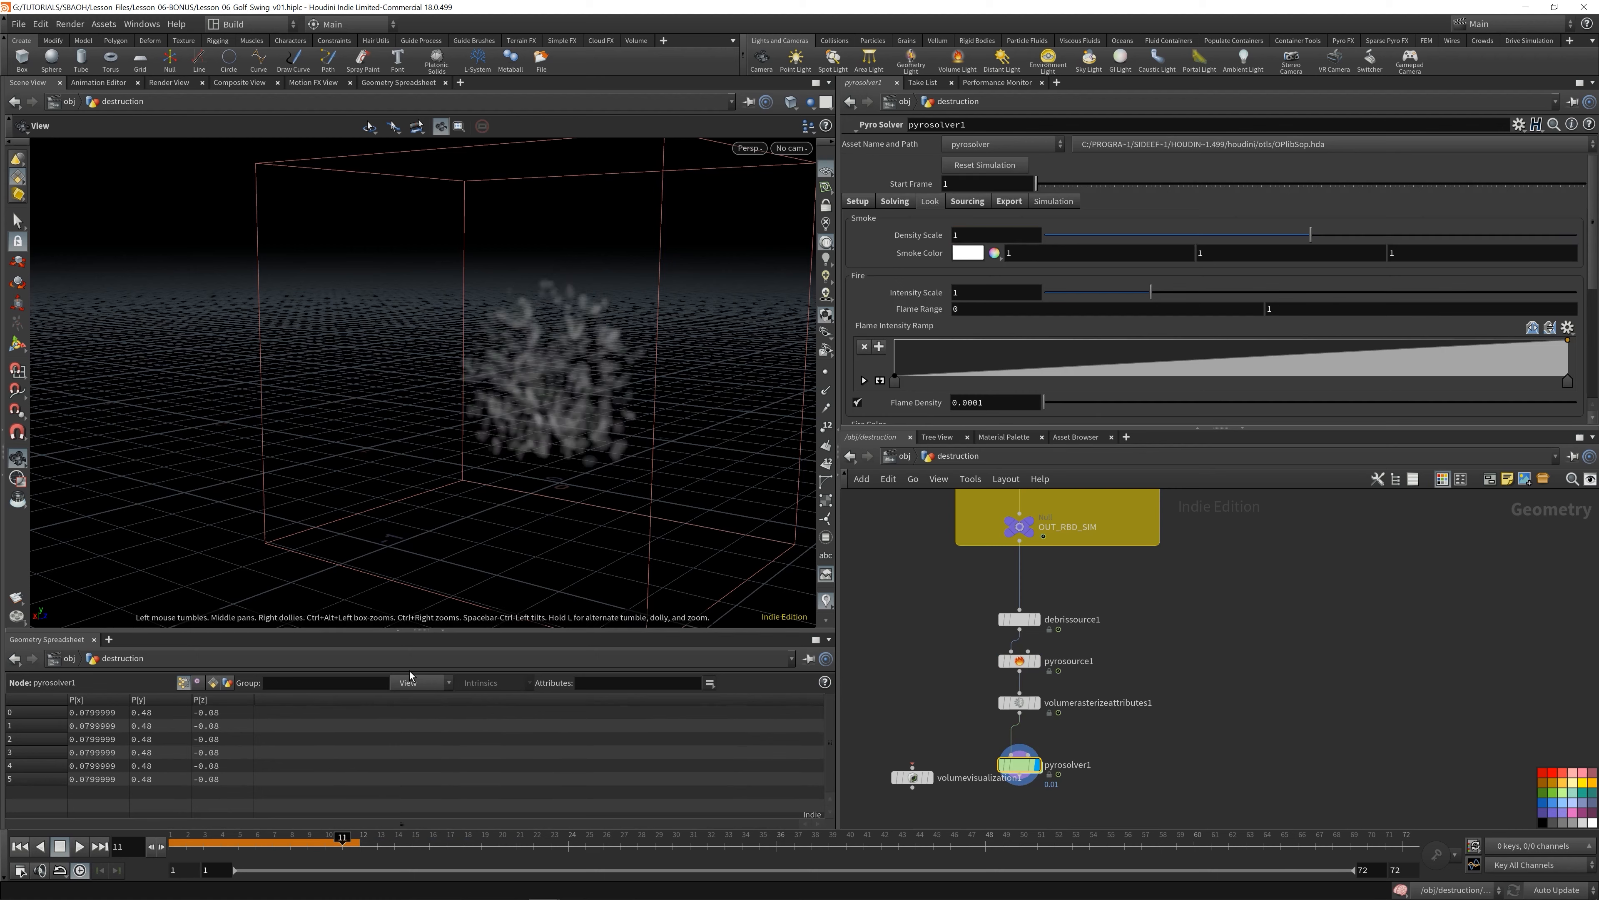
- Resimulate from the first frame and scrub to frame 17 to inspect the dust
left_click(22, 845)
left_click(80, 846)
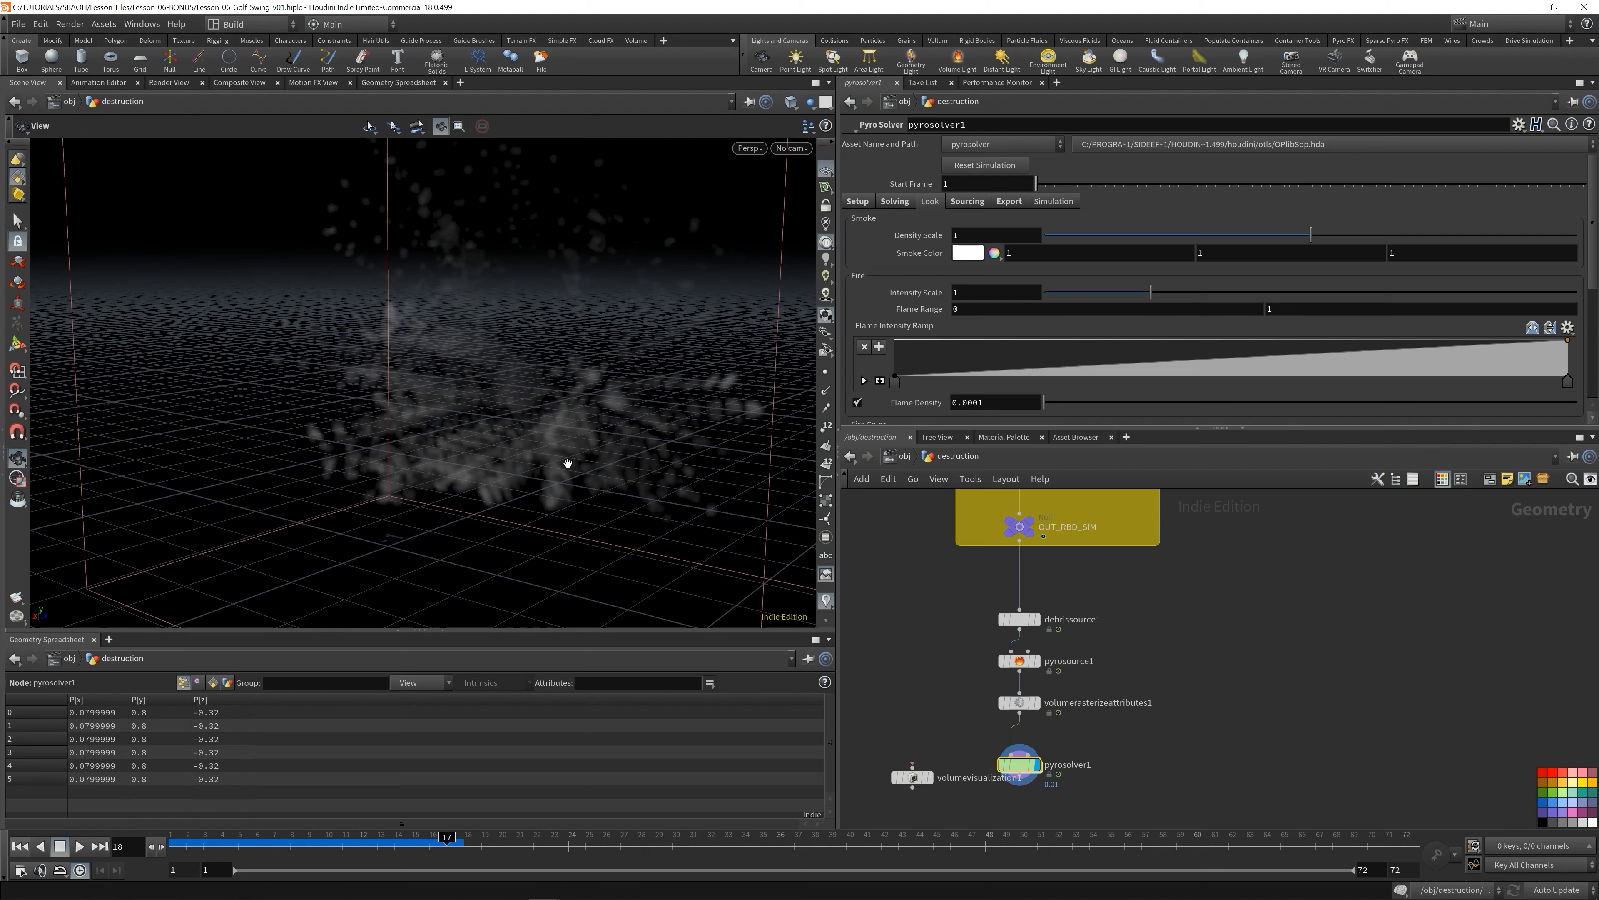
left_click_drag(567, 463, 470, 483)
left_click_drag(383, 847, 448, 847)
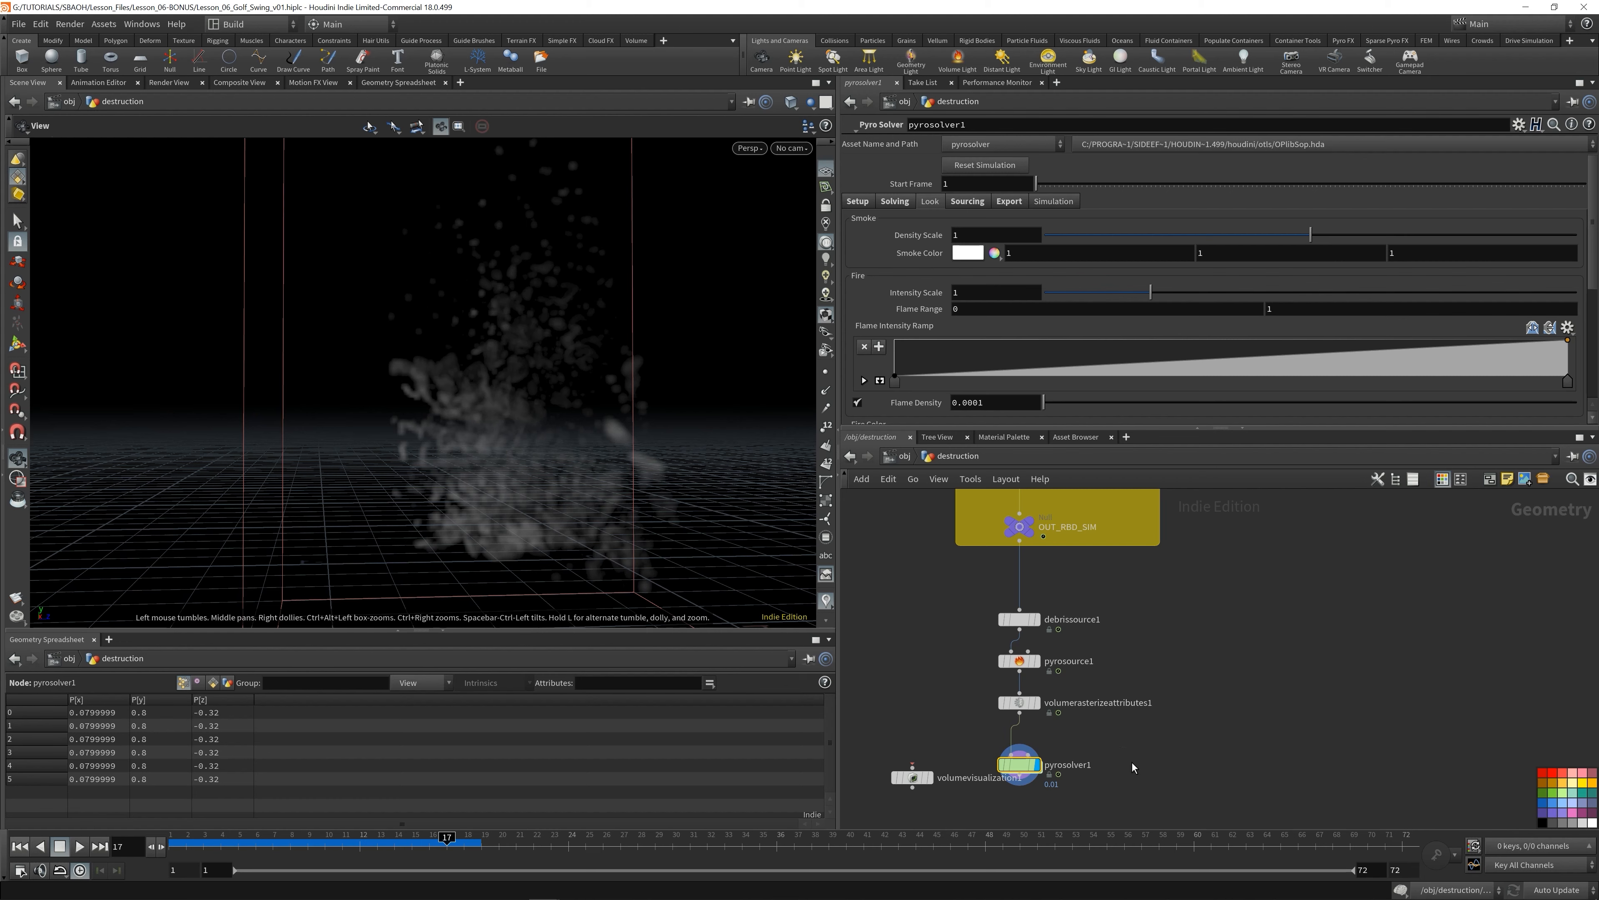
- Display OUT_RBD_SIM with point trails to inspect the debris velocities, and save the scene
middle_click_drag(1127, 569, 1121, 630)
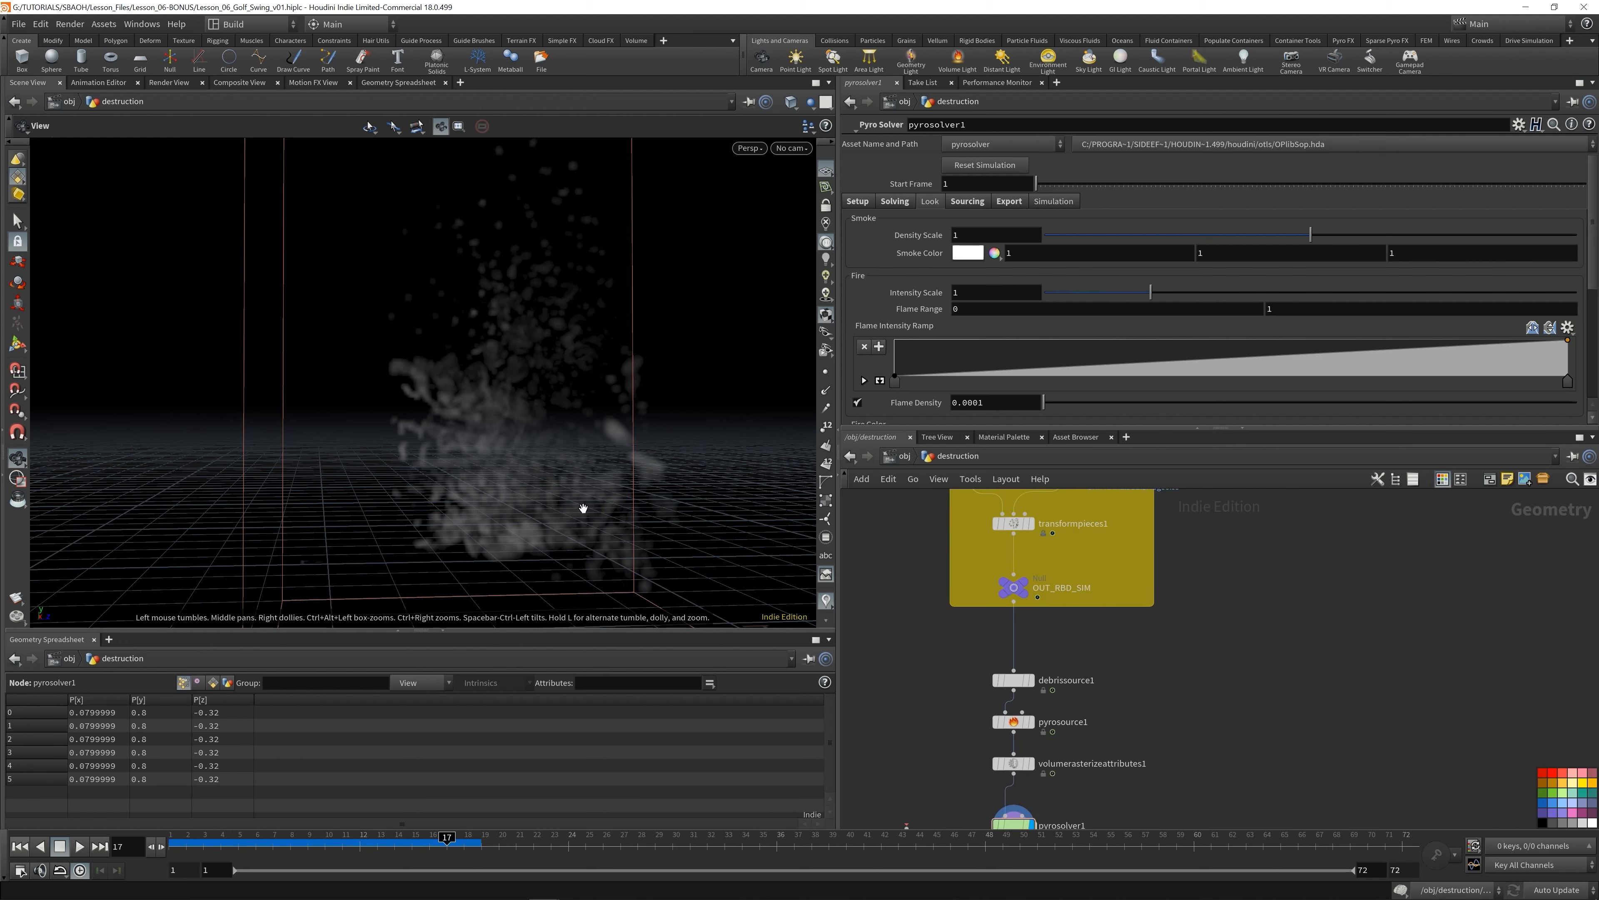
left_click(1013, 592)
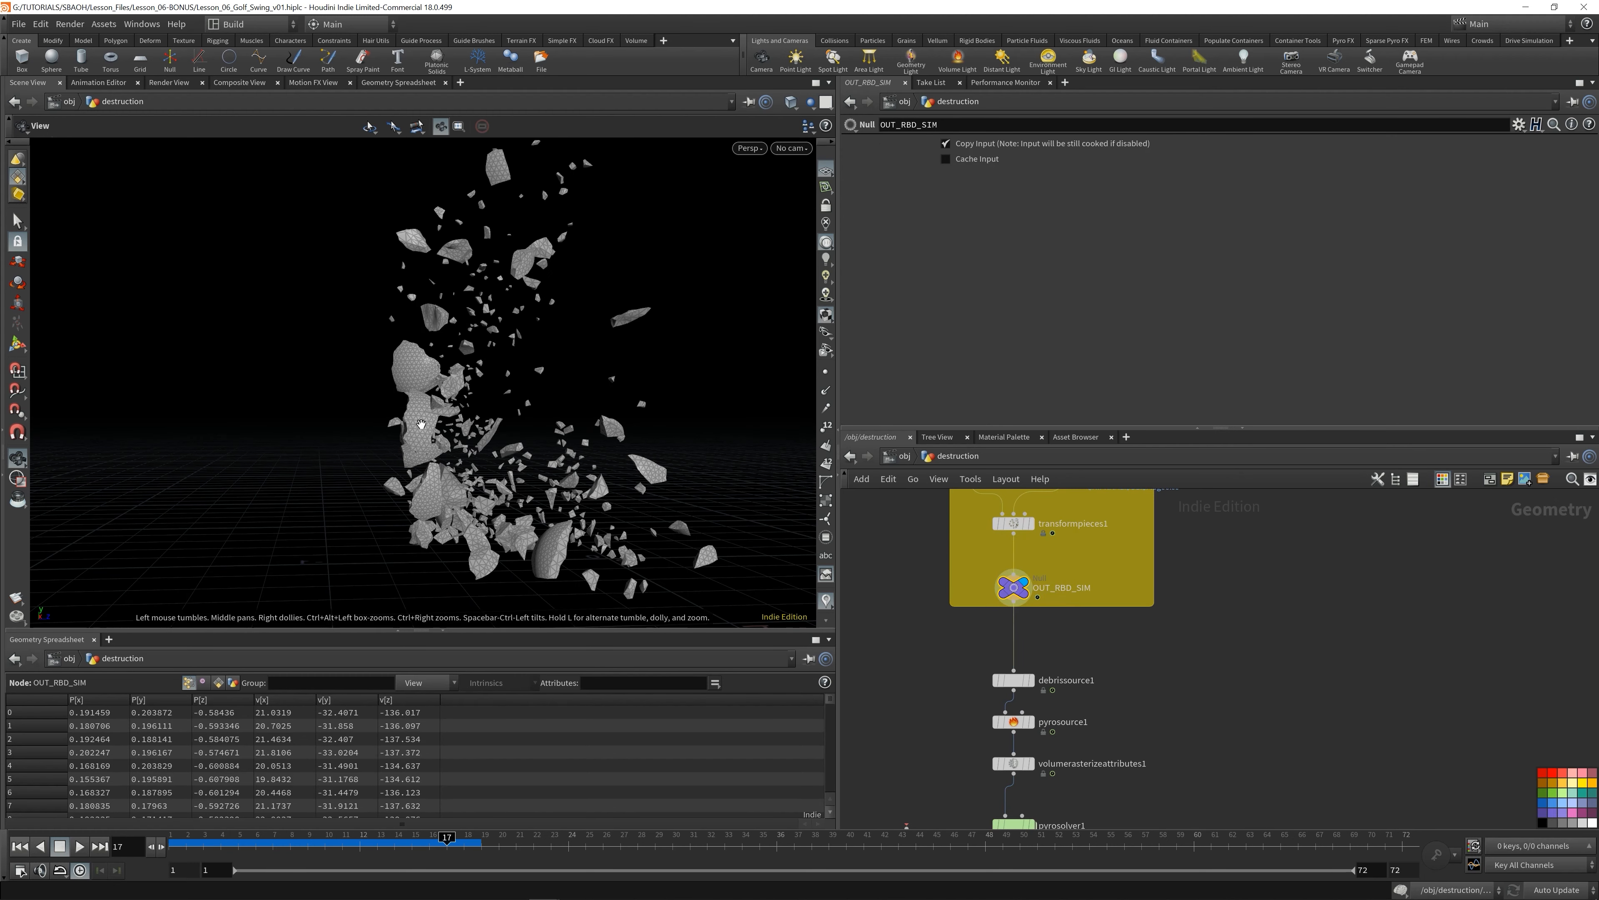
scroll(415, 421, "up", 3)
left_click(824, 409)
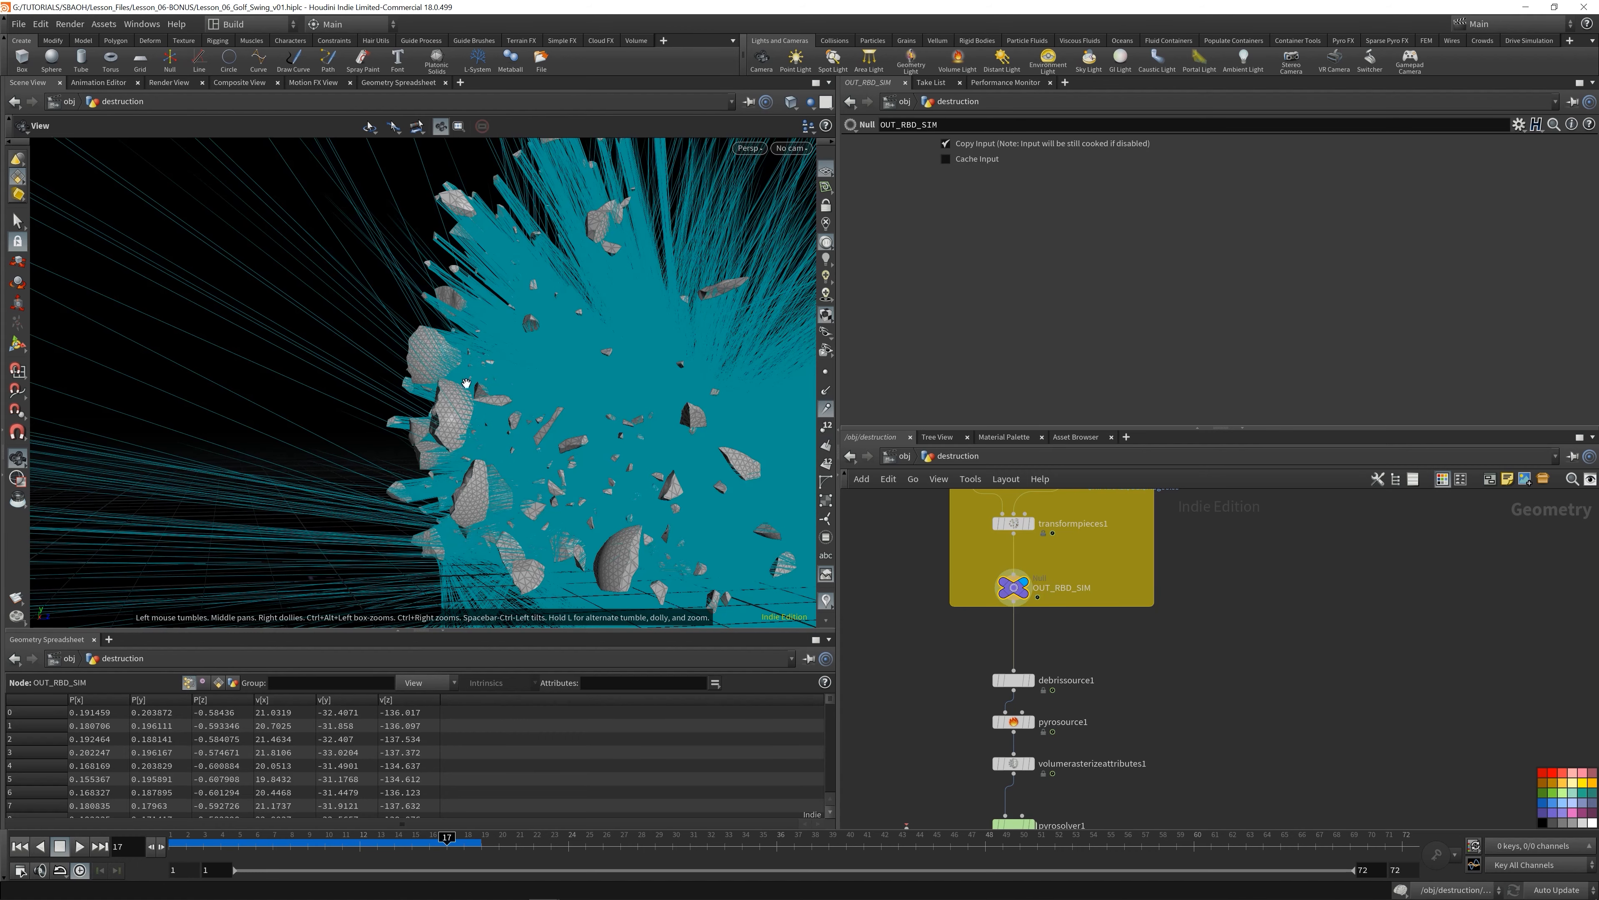
left_click_drag(517, 374, 504, 414)
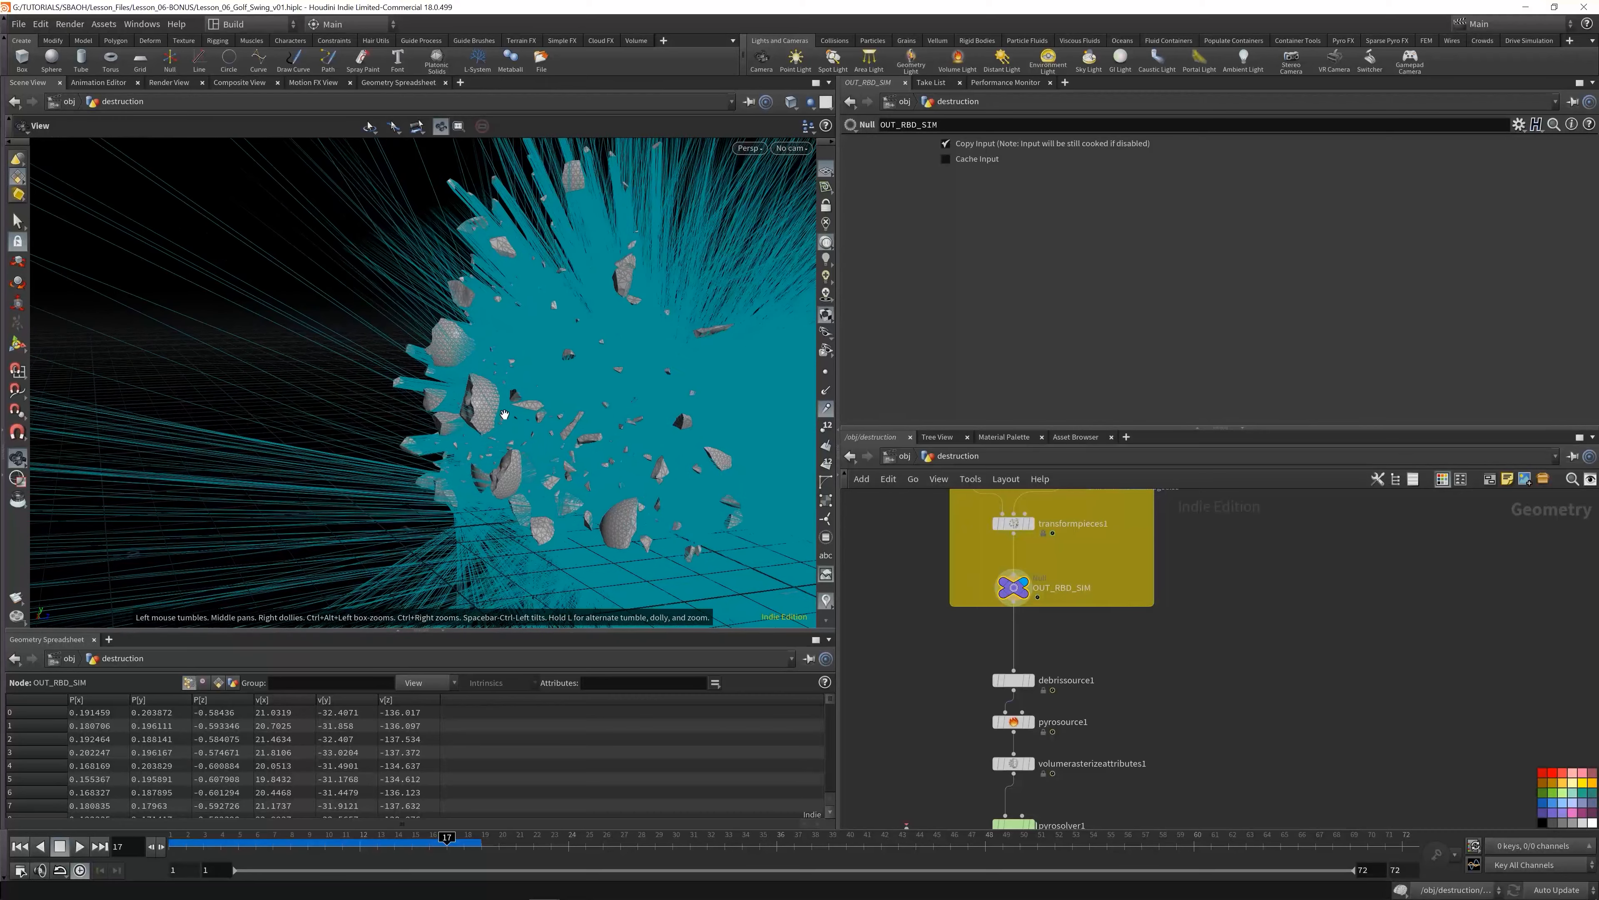
key("ctrl+s")
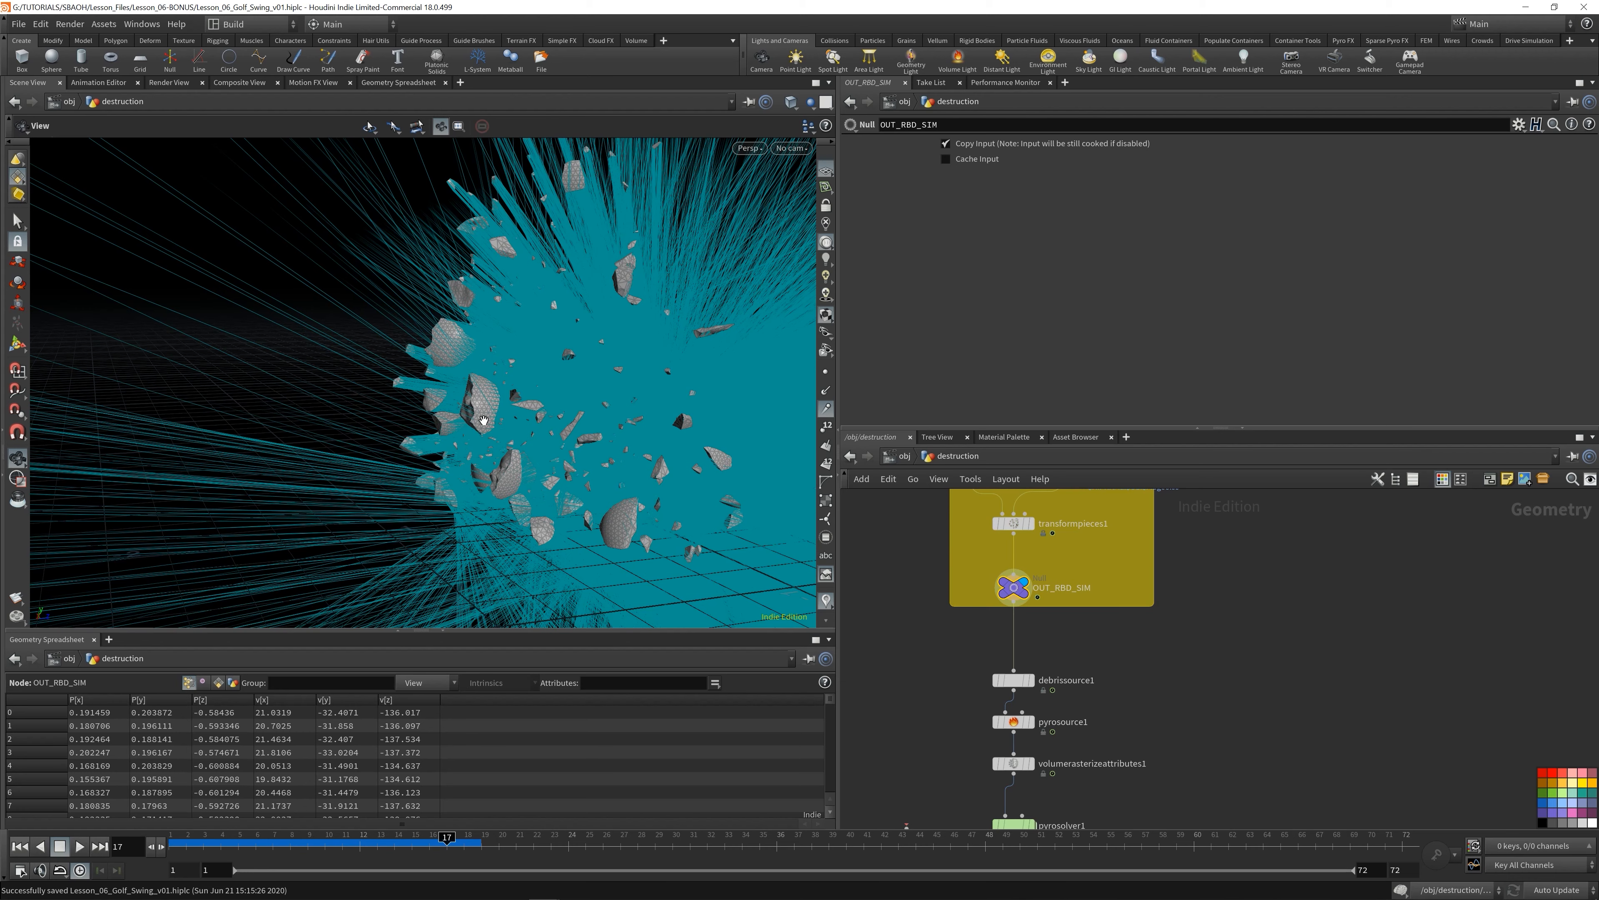
- Enlarge the yellow network box and insert a Trail node between transformpieces1 and OUT_RBD_SIM
middle_click_drag(646, 345, 444, 323)
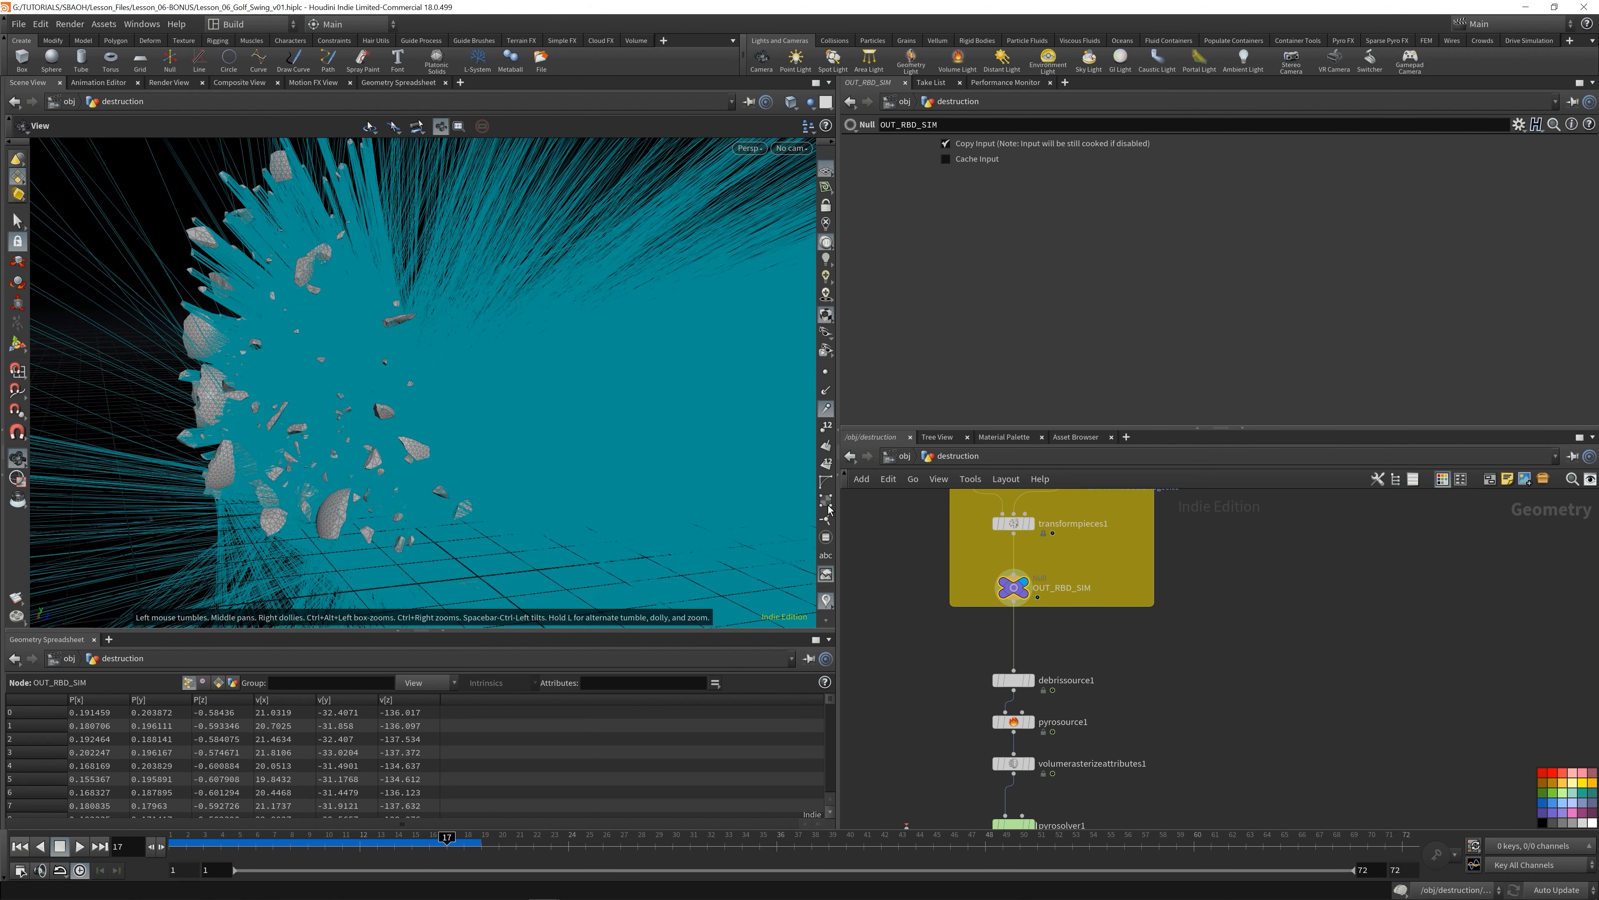
left_click_drag(475, 426, 245, 223)
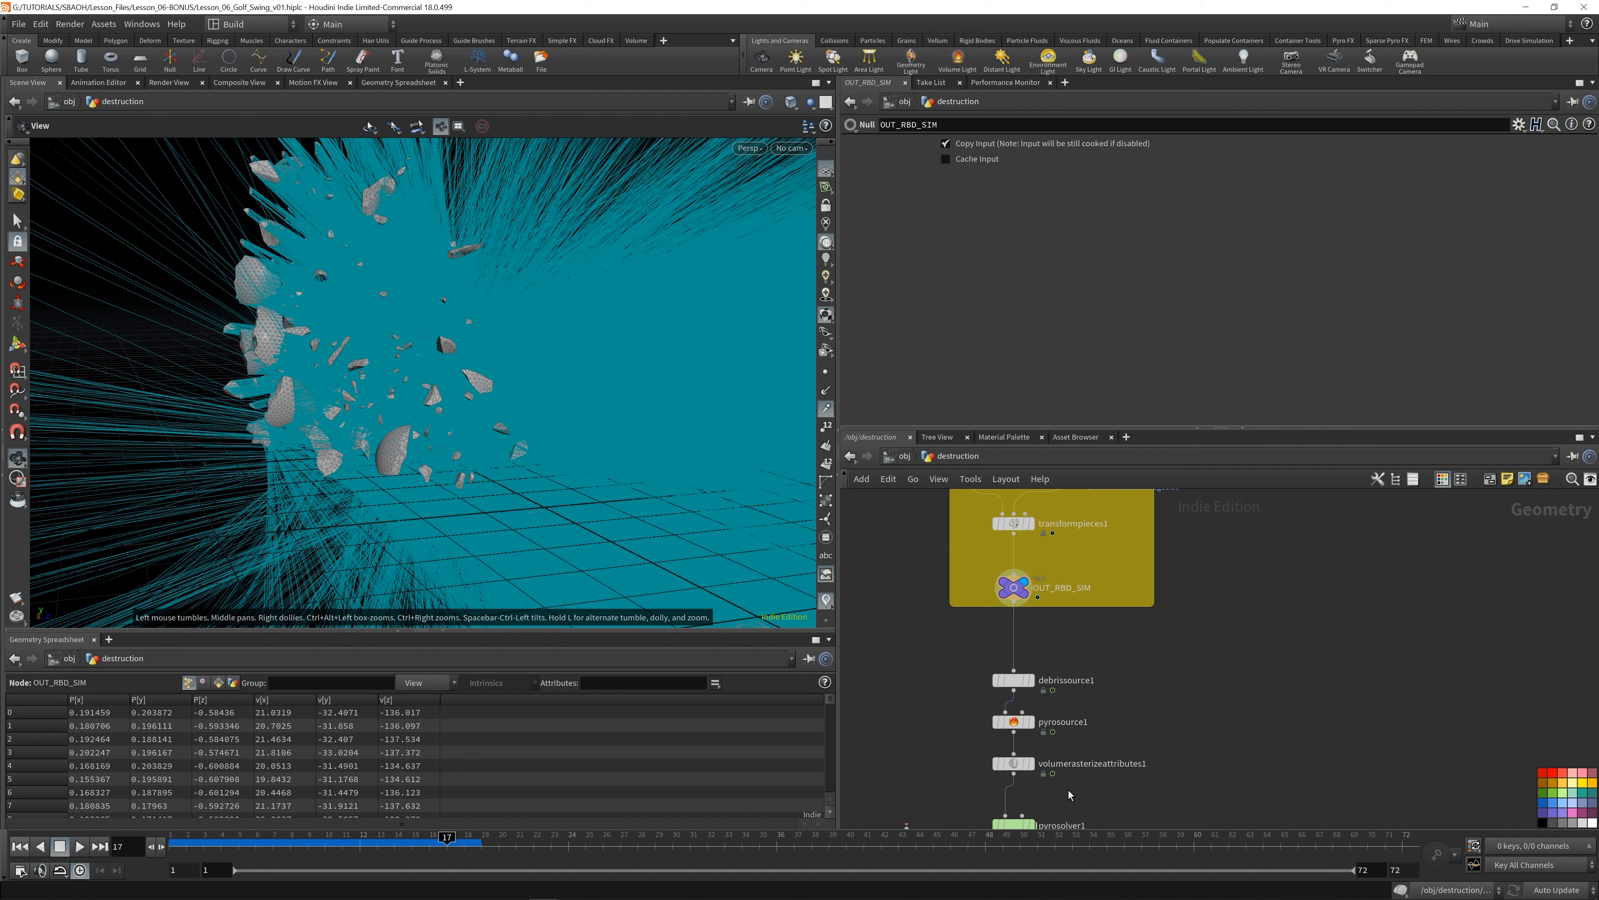
mouse_move(1015, 587)
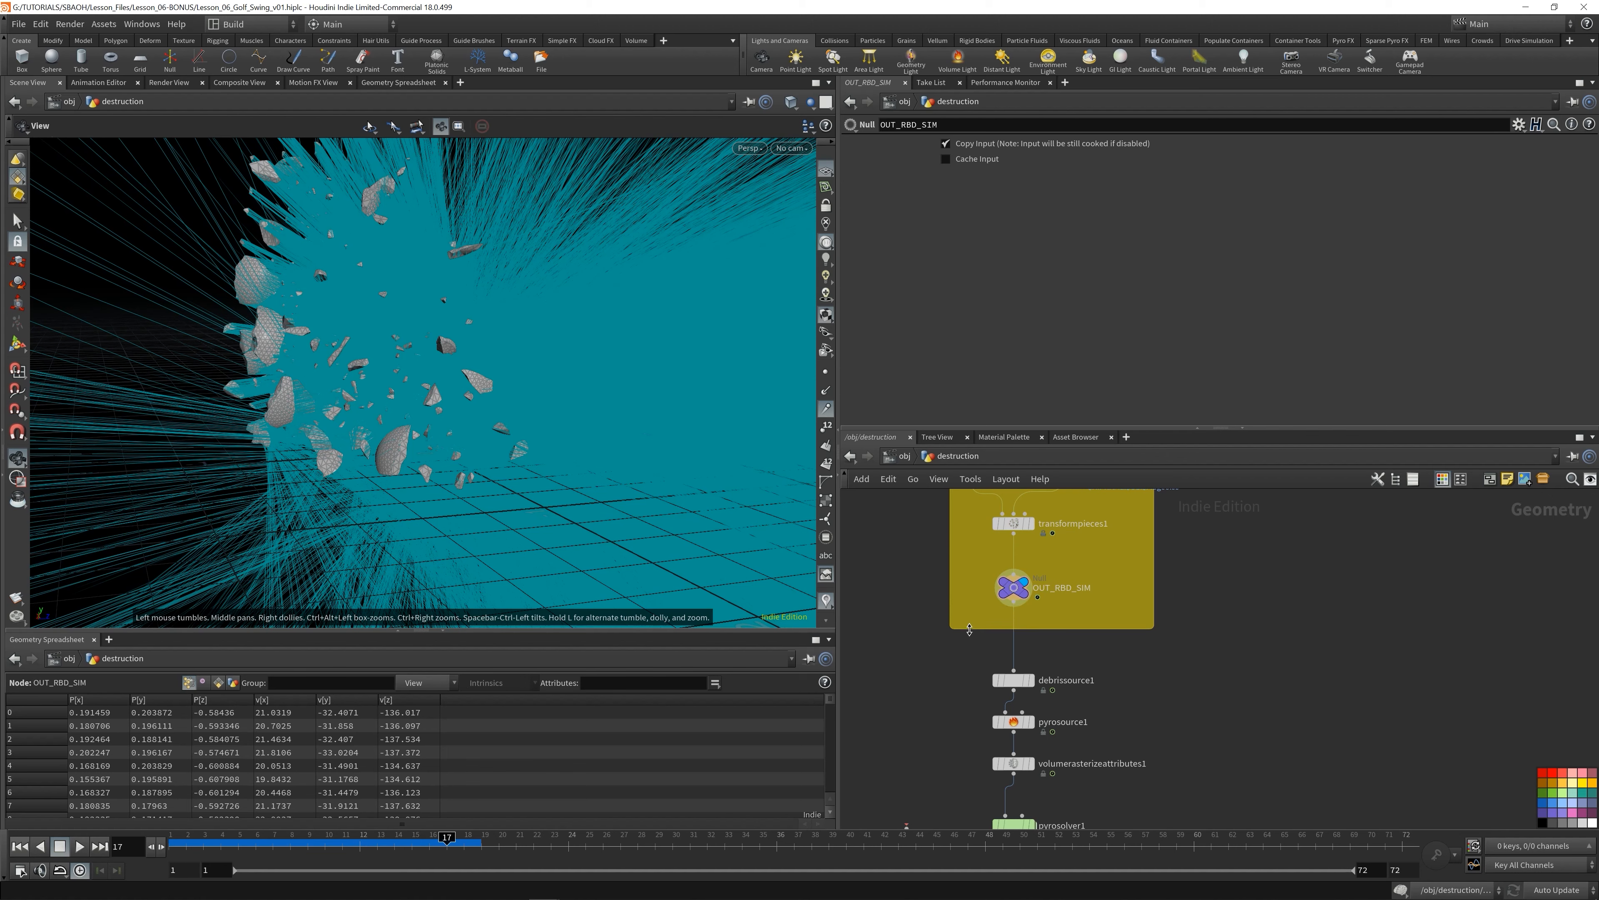
left_click_drag(1015, 588, 1024, 597)
key("Tab")
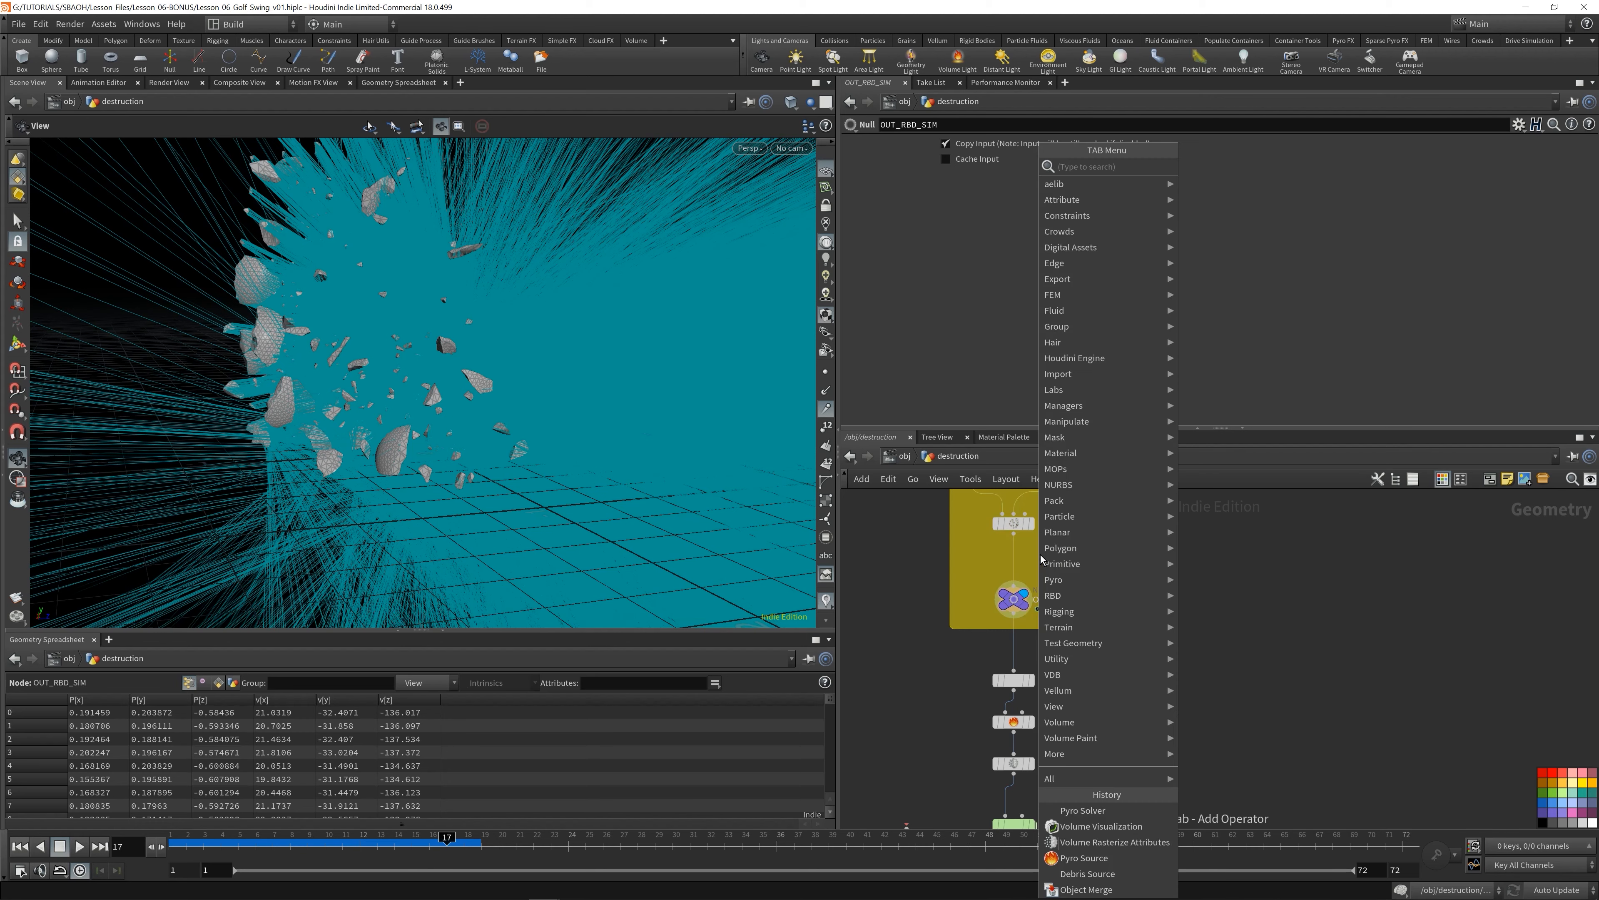
type("trai")
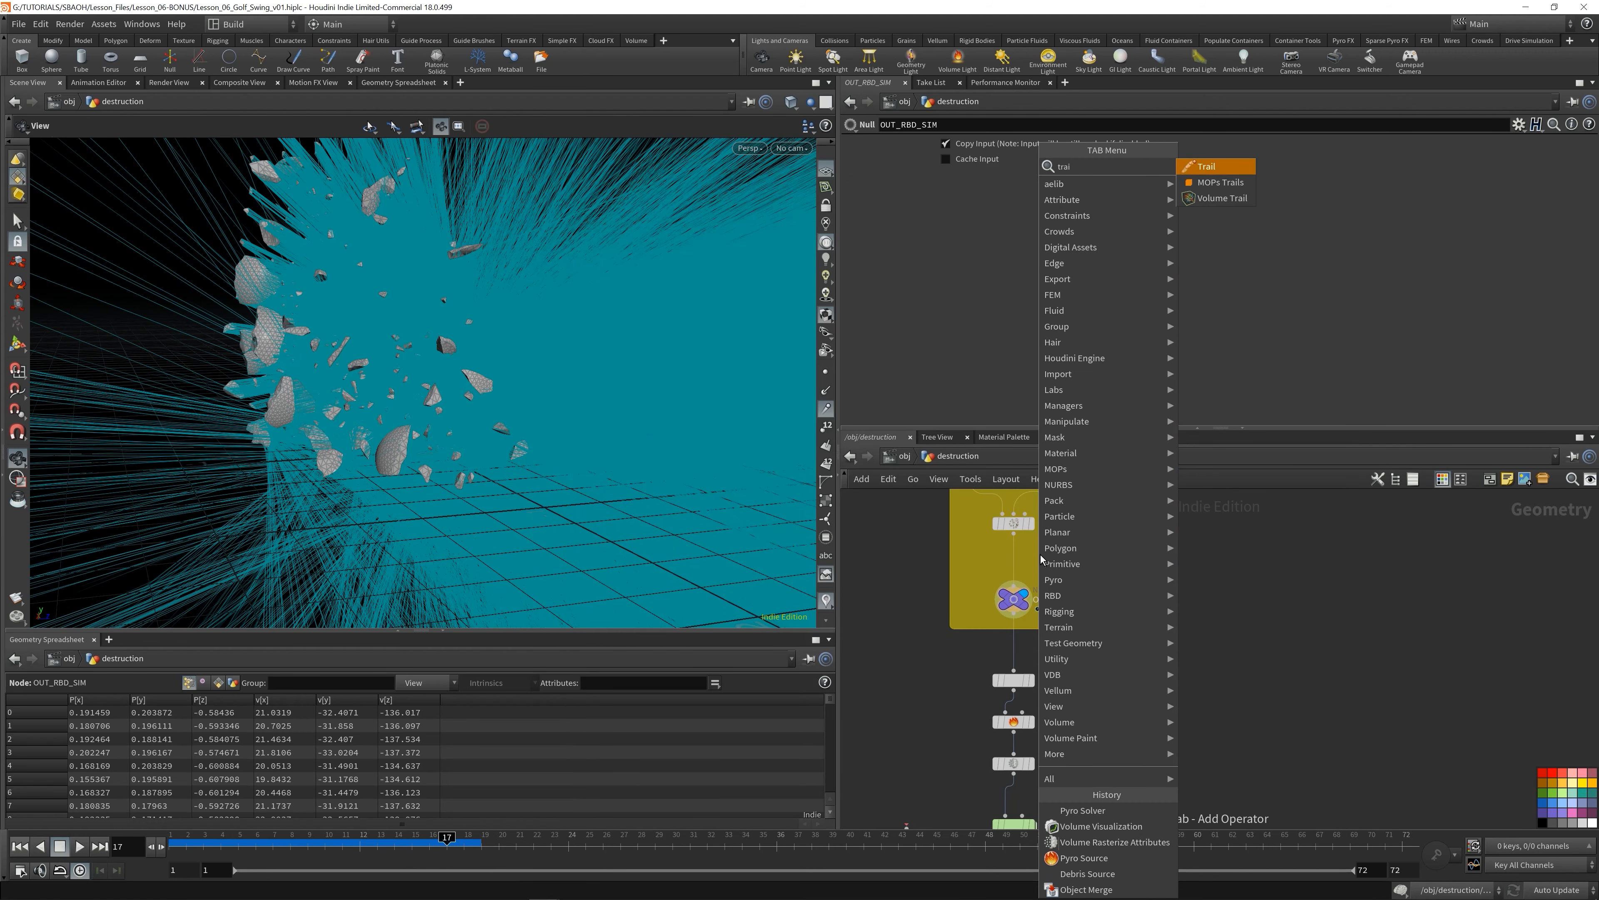
key("Return")
left_click(1019, 563)
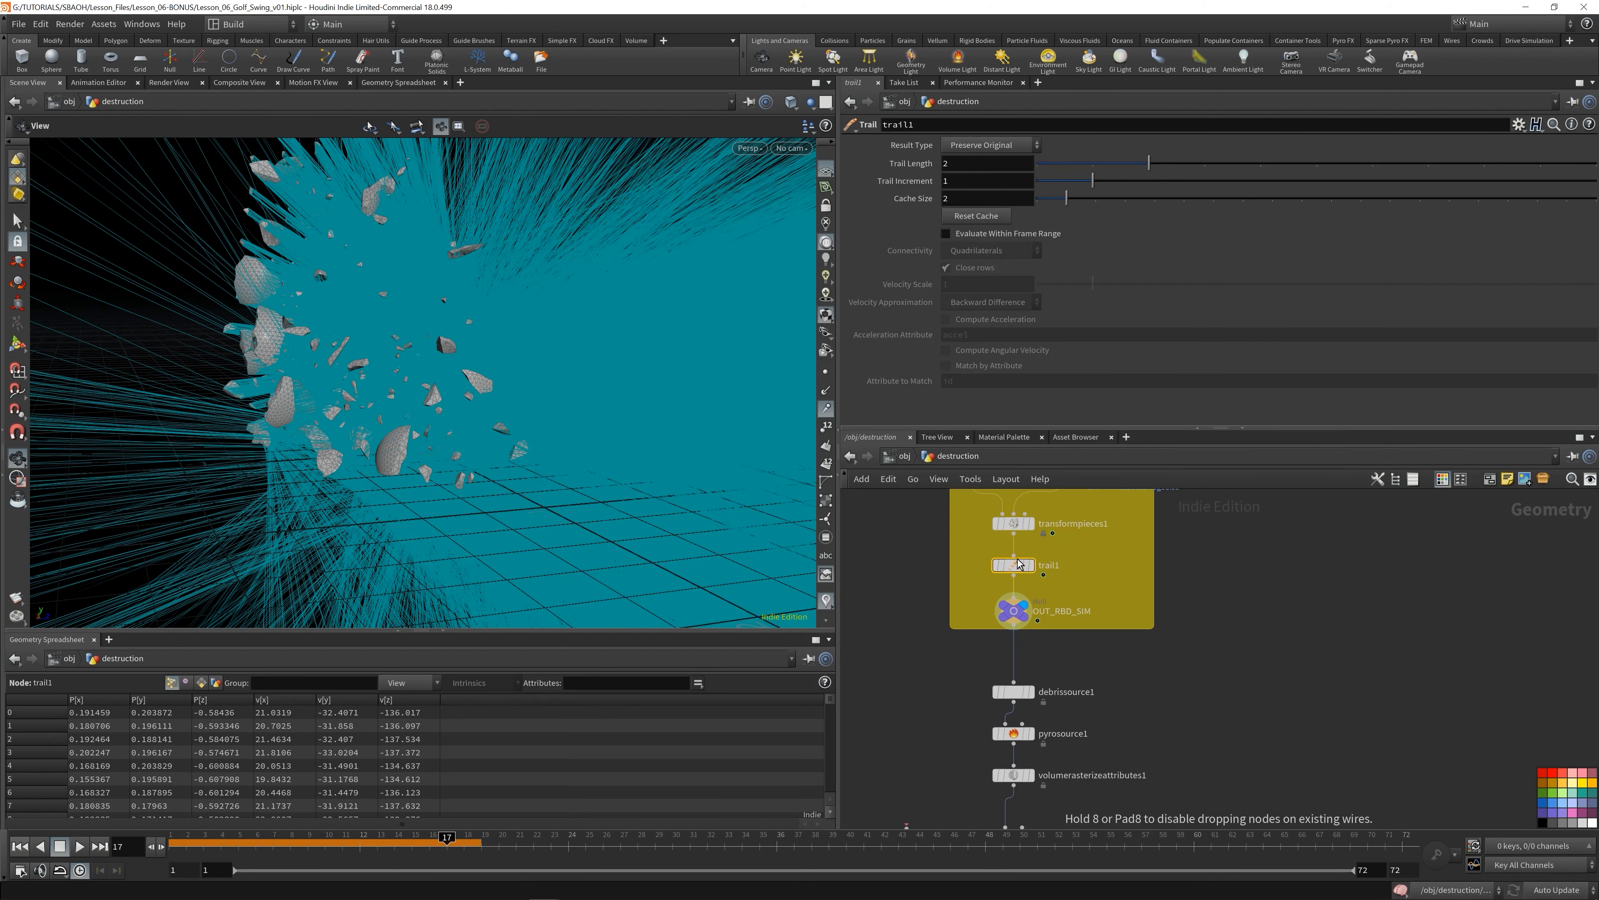
- Set trail1's result type to Compute Velocity and inspect the debris point trails up close
left_click(1024, 619)
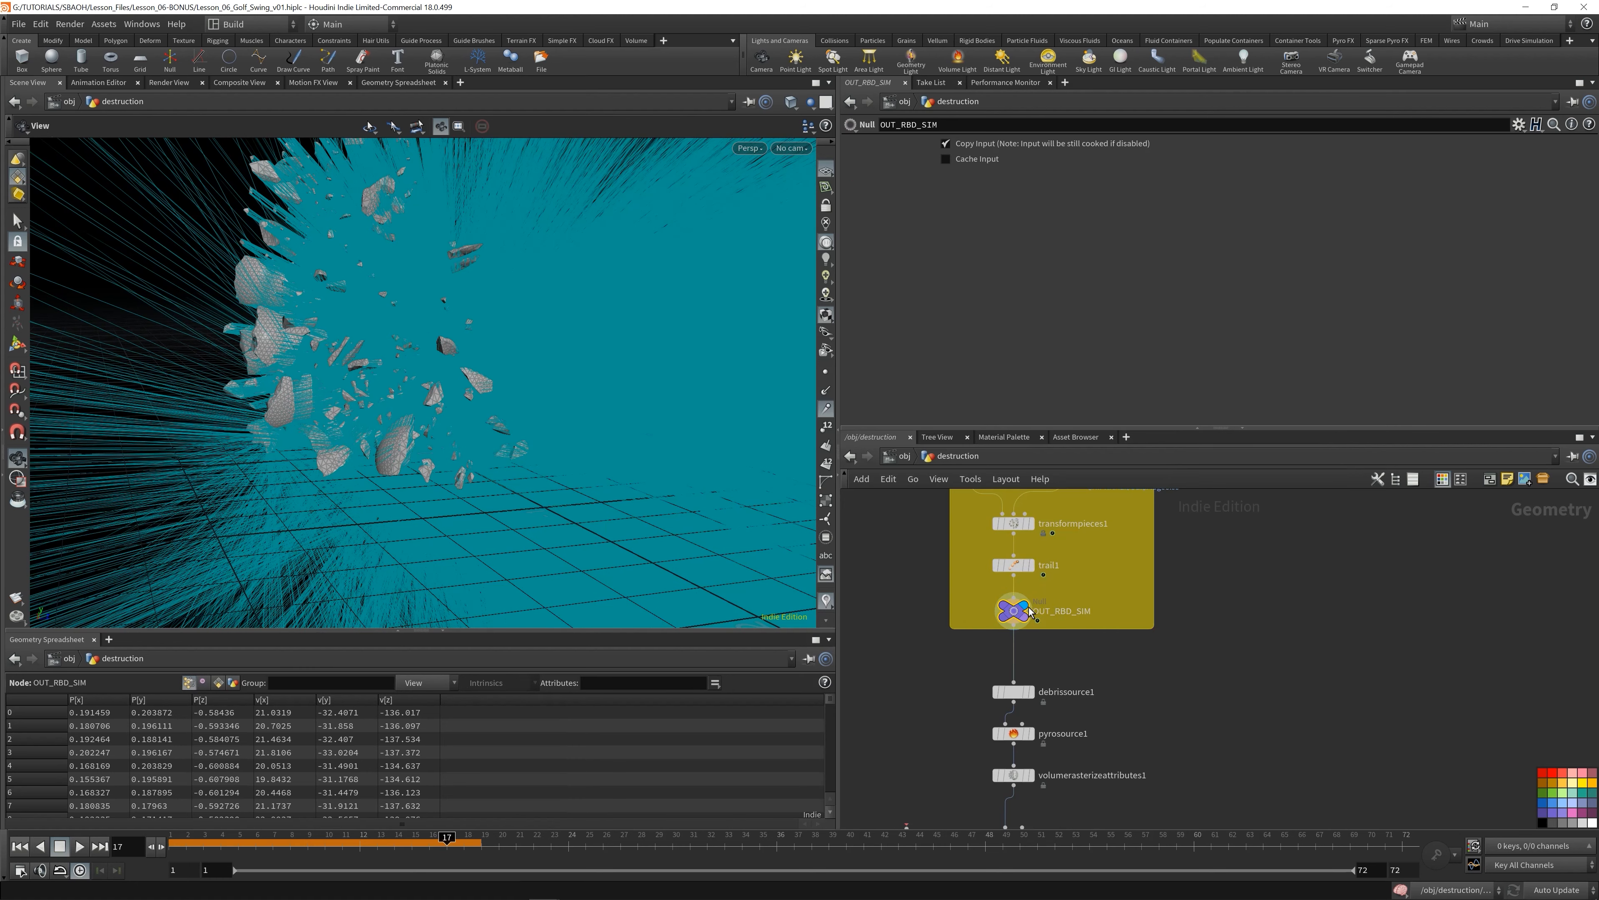
left_click(1014, 564)
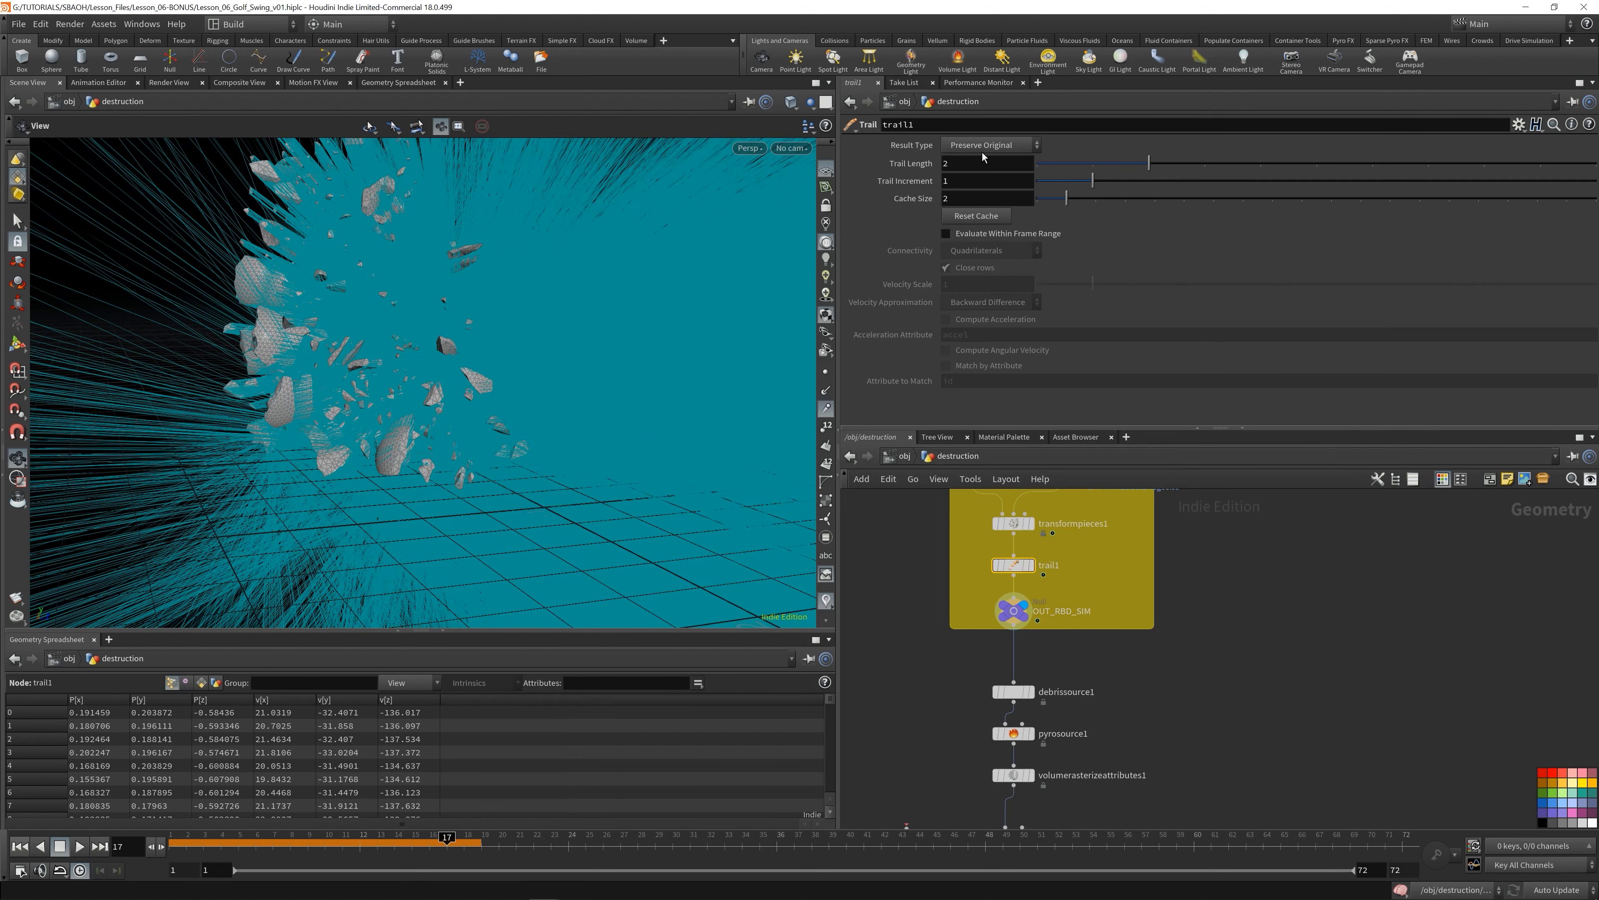
left_click(979, 149)
left_click(982, 205)
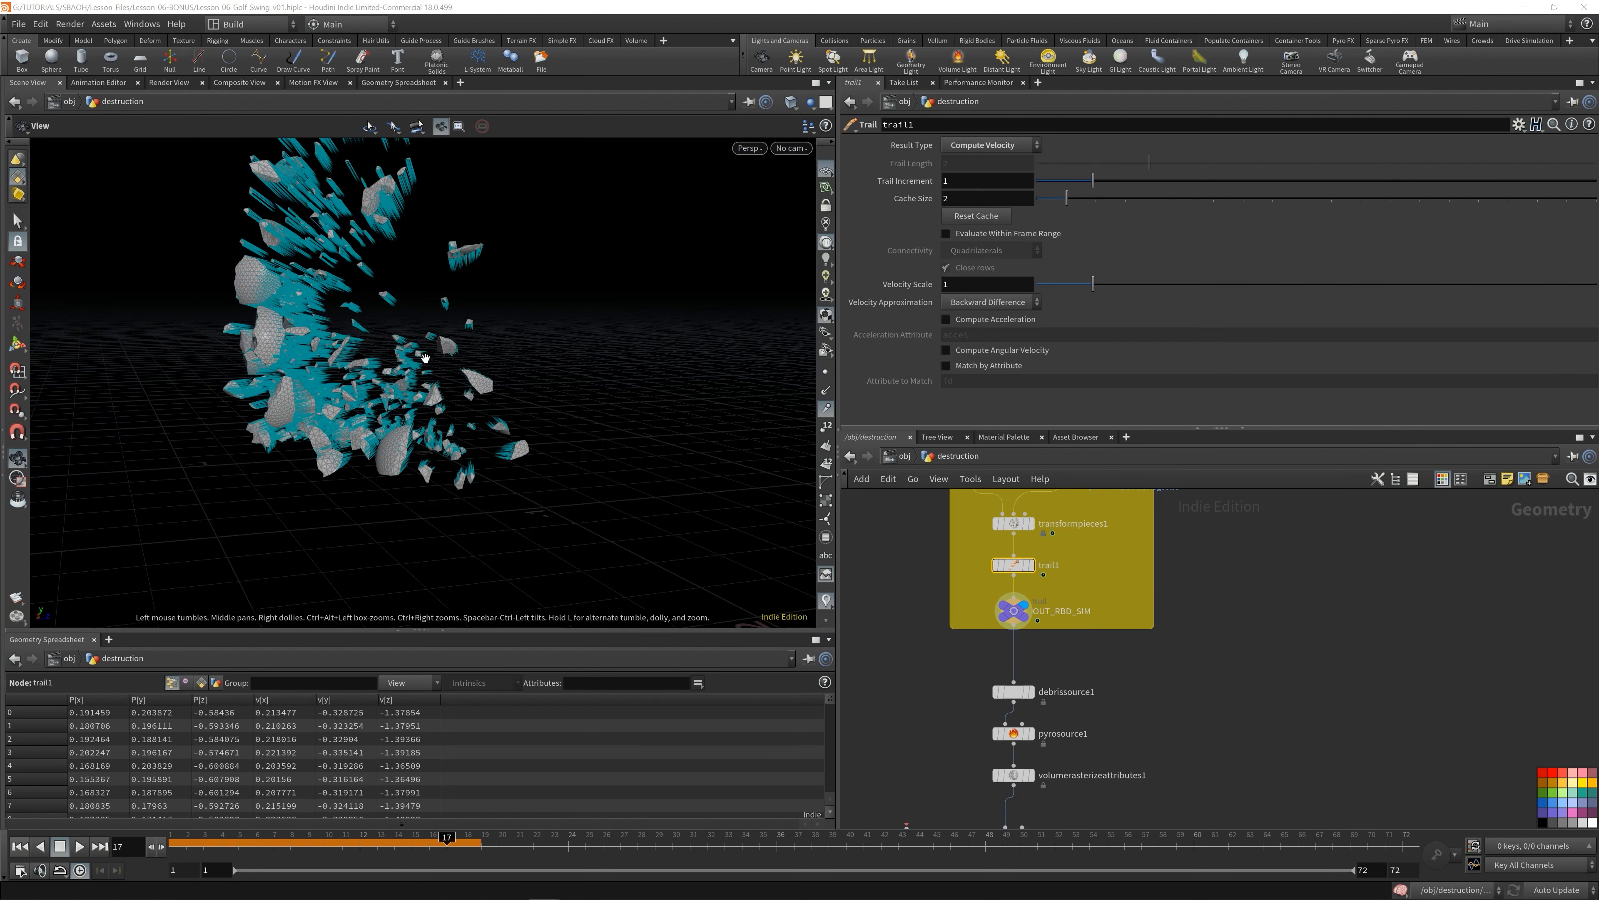
scroll(634, 196, "up", 5)
left_click_drag(634, 196, 301, 304)
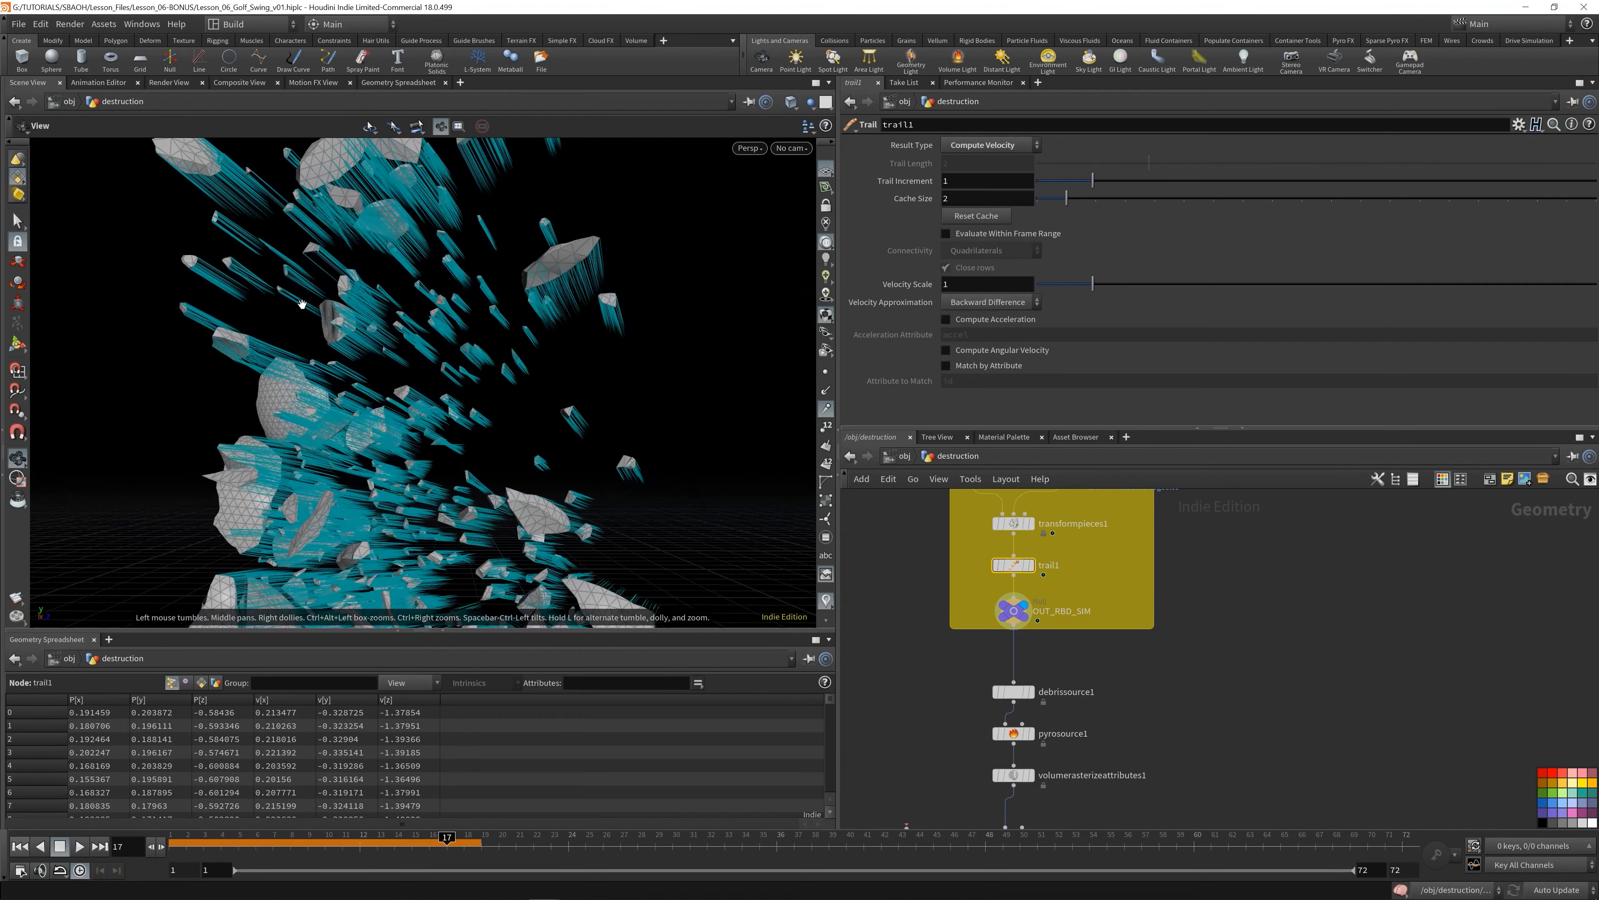
left_click_drag(452, 538, 415, 497)
- Display debrissource1, reset its simulation and play the timeline to frame 36
scroll(1253, 608, "down", 3)
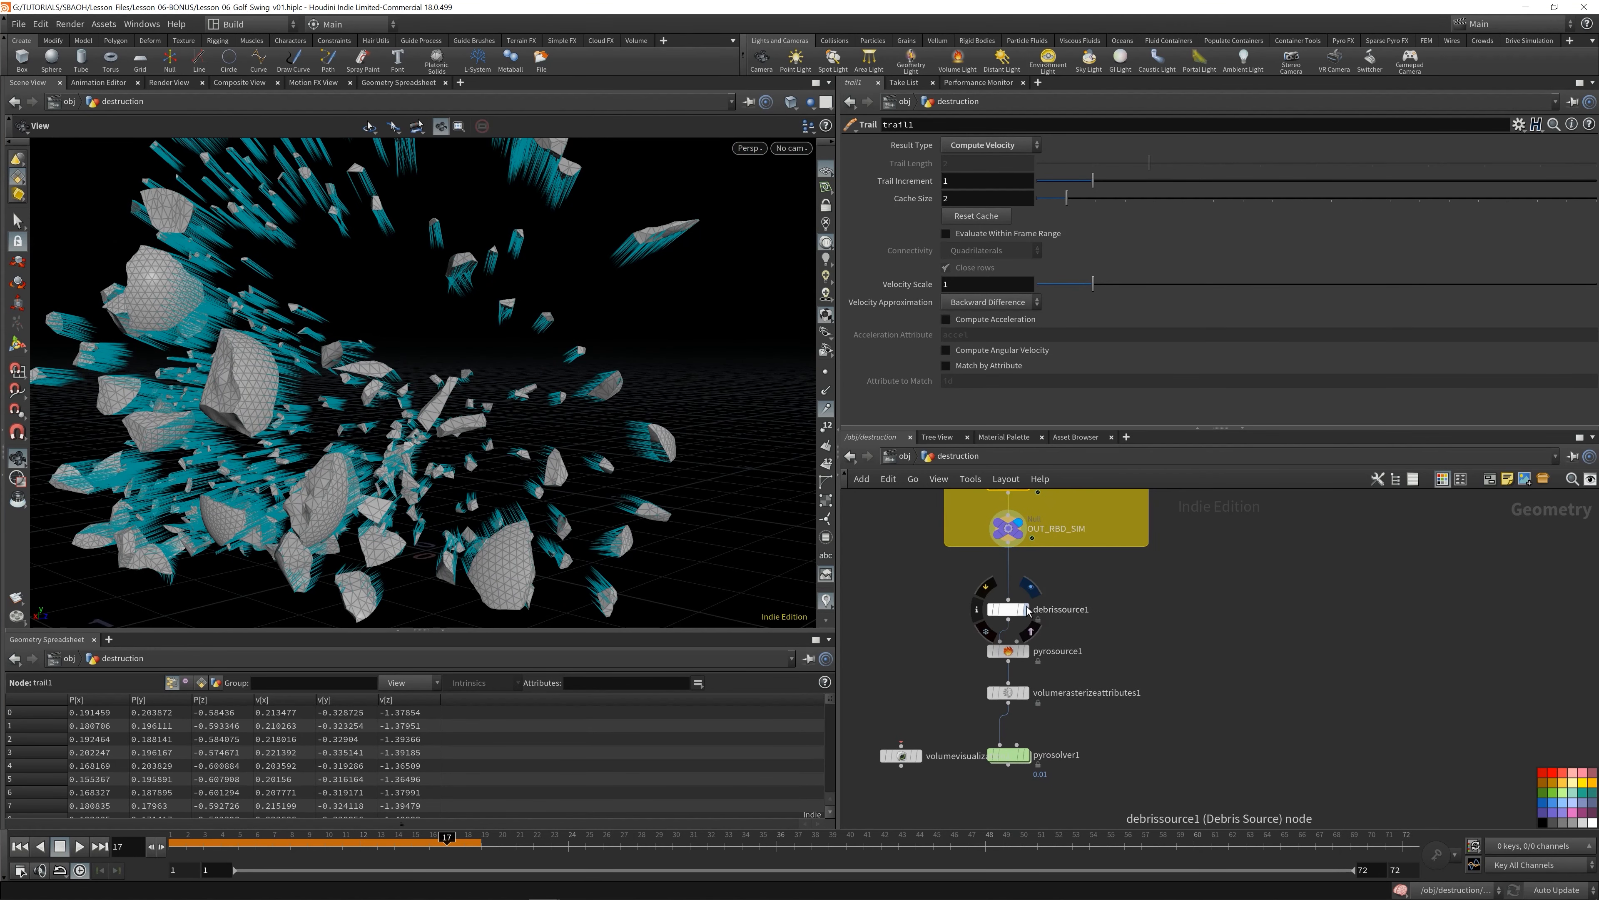
left_click(1027, 616)
left_click(1015, 610)
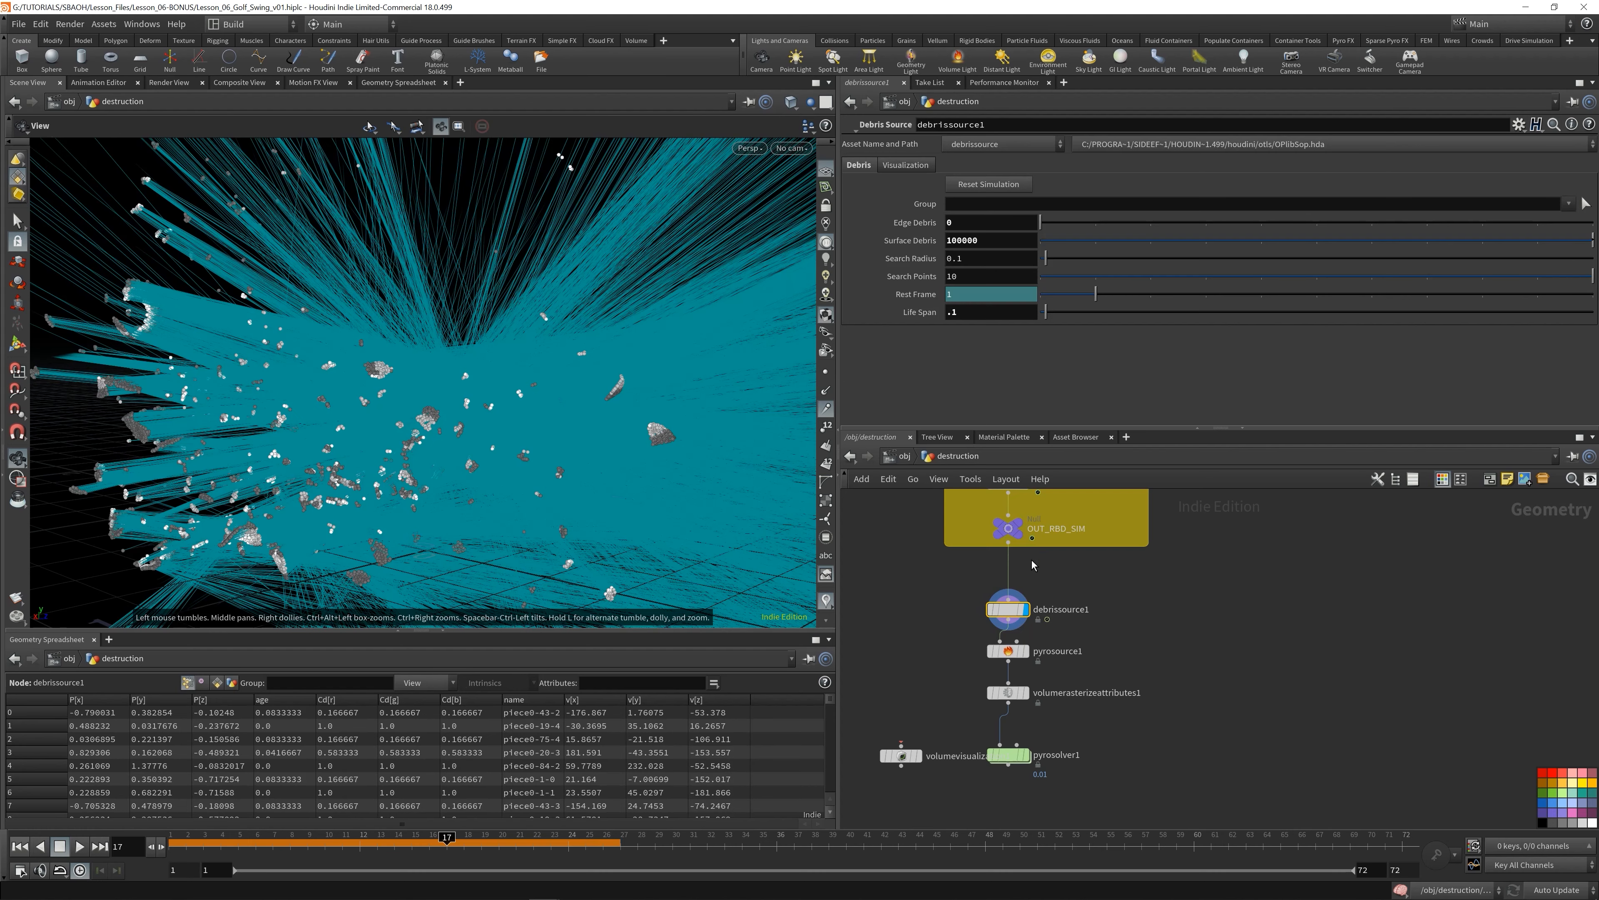
left_click(988, 186)
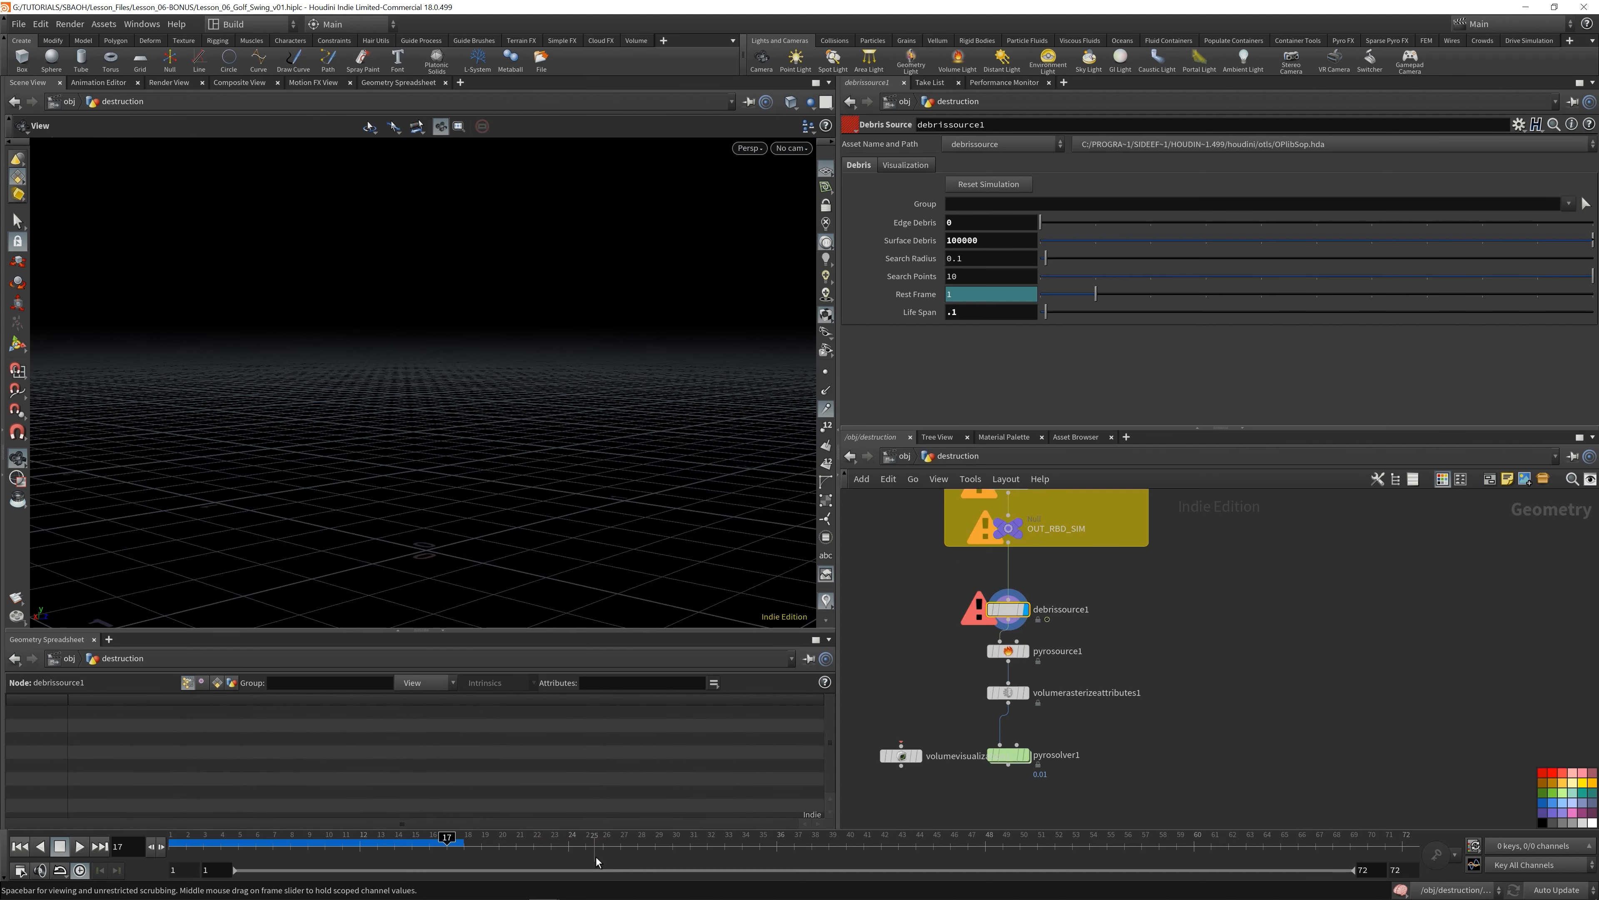
left_click(75, 847)
left_click(70, 847)
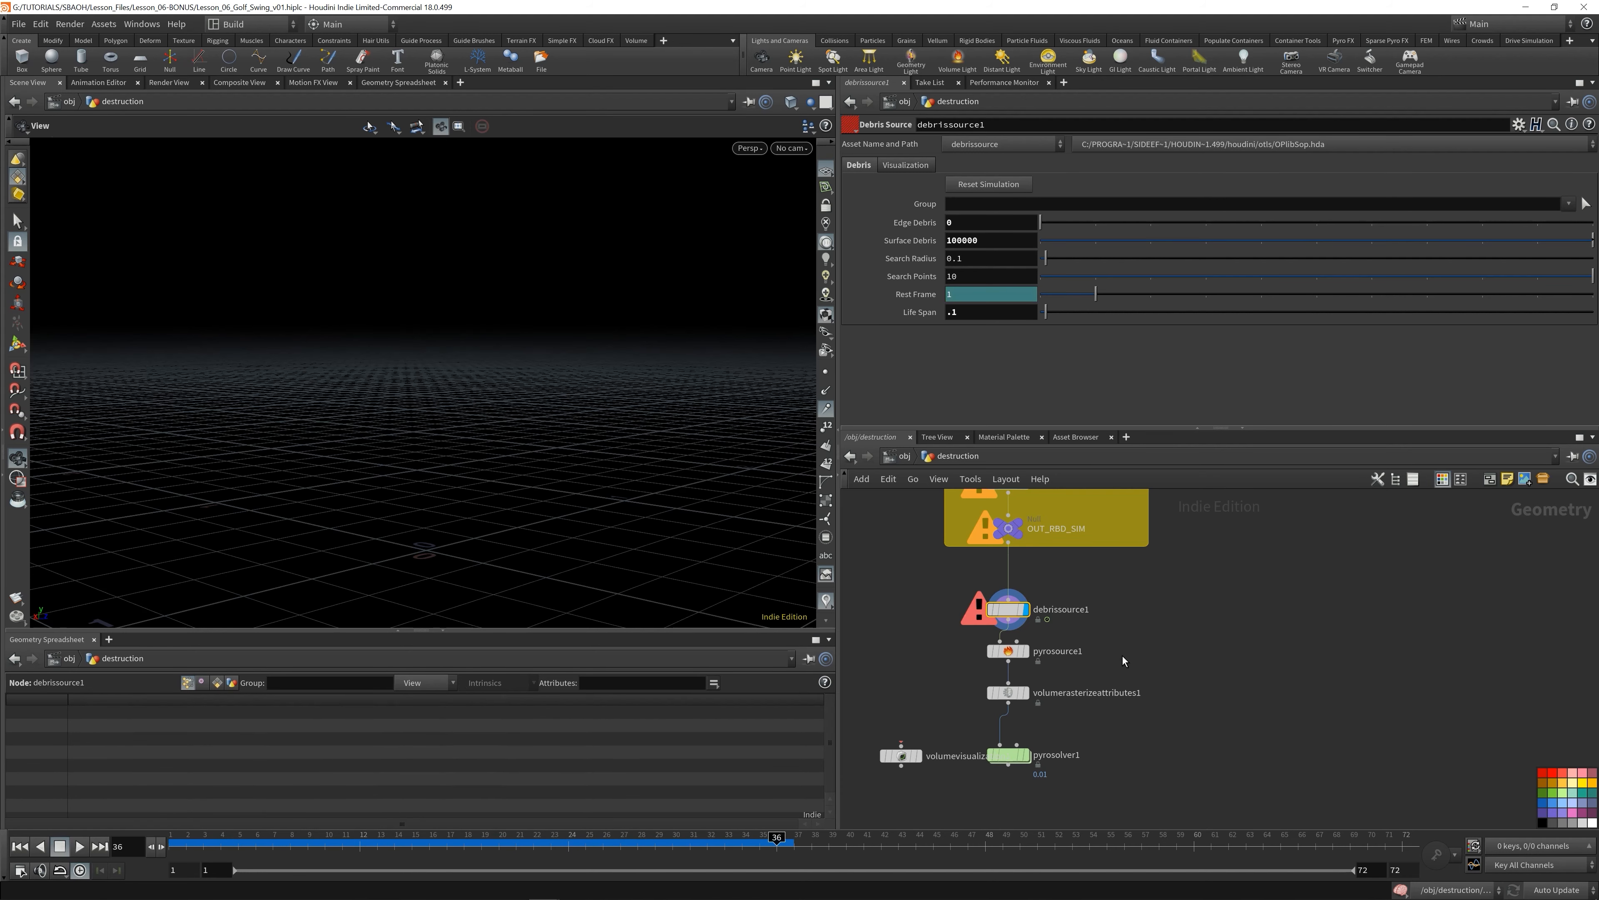
- Check transformpieces1, trail1 and the rbd_sim_points cache at frames 1 and 2 to trace the source of the warnings
scroll(1127, 598, "up", 5)
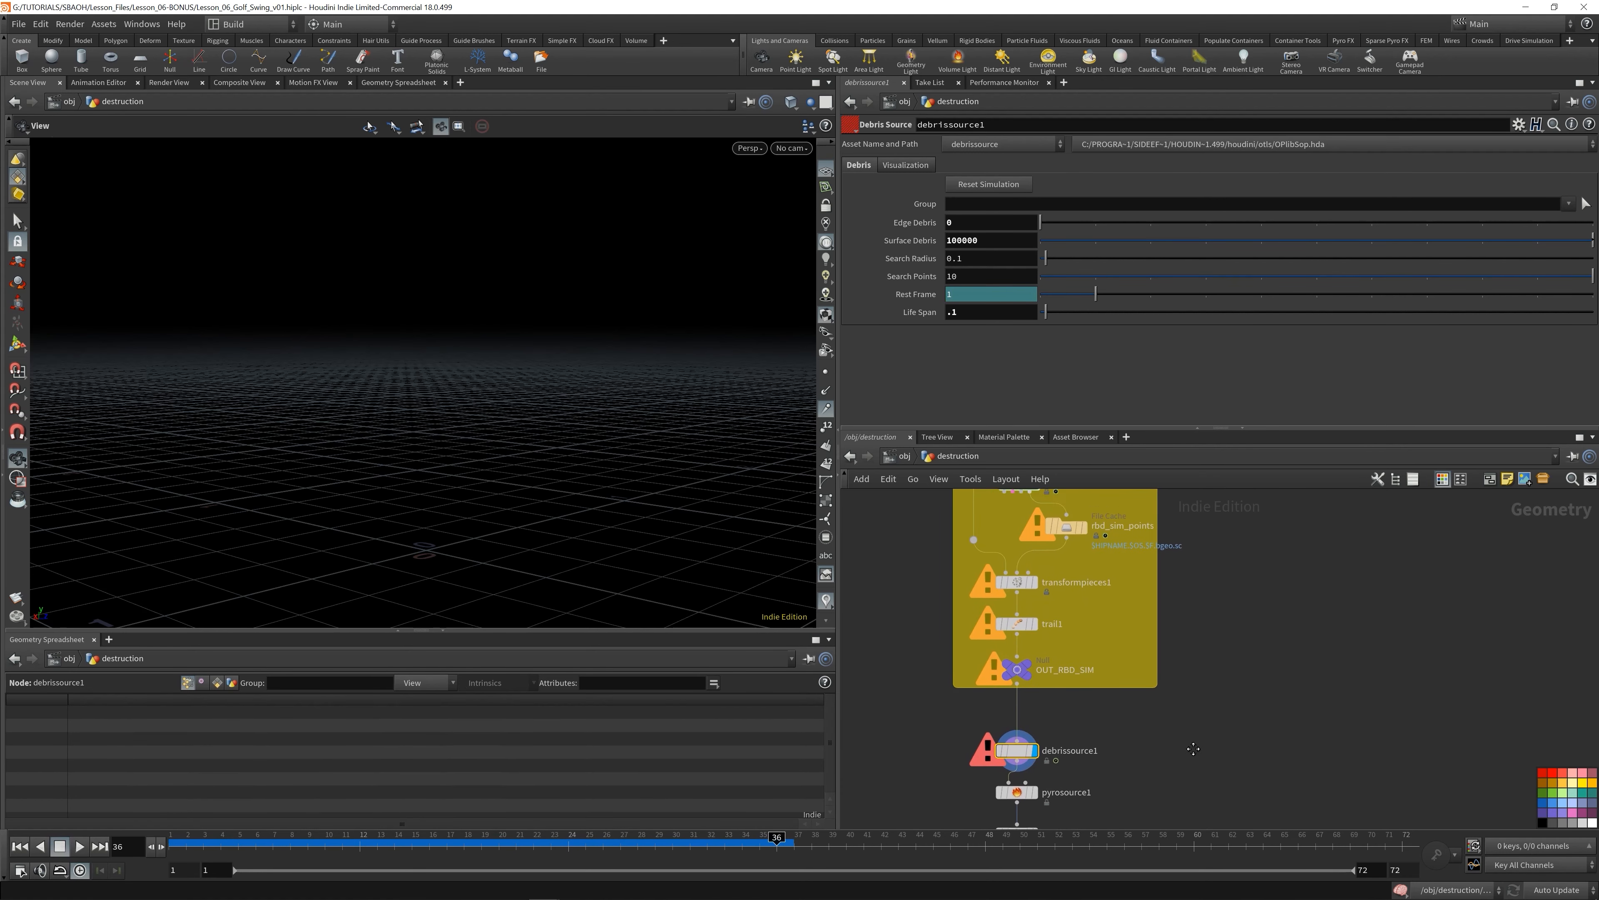
left_click(1067, 568)
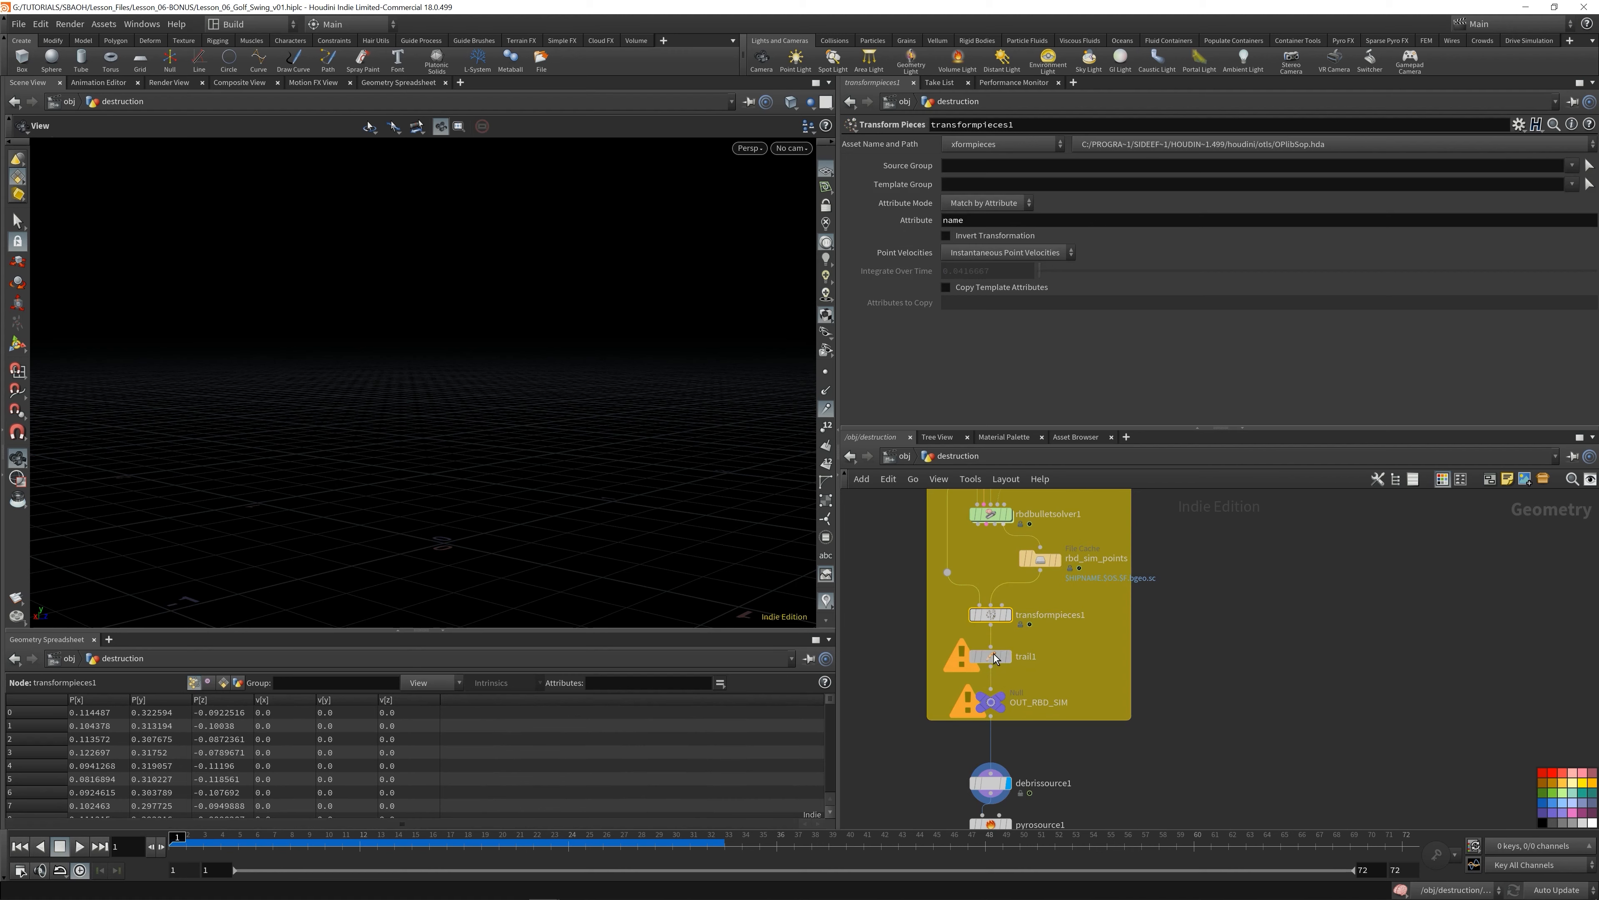
left_click(991, 656)
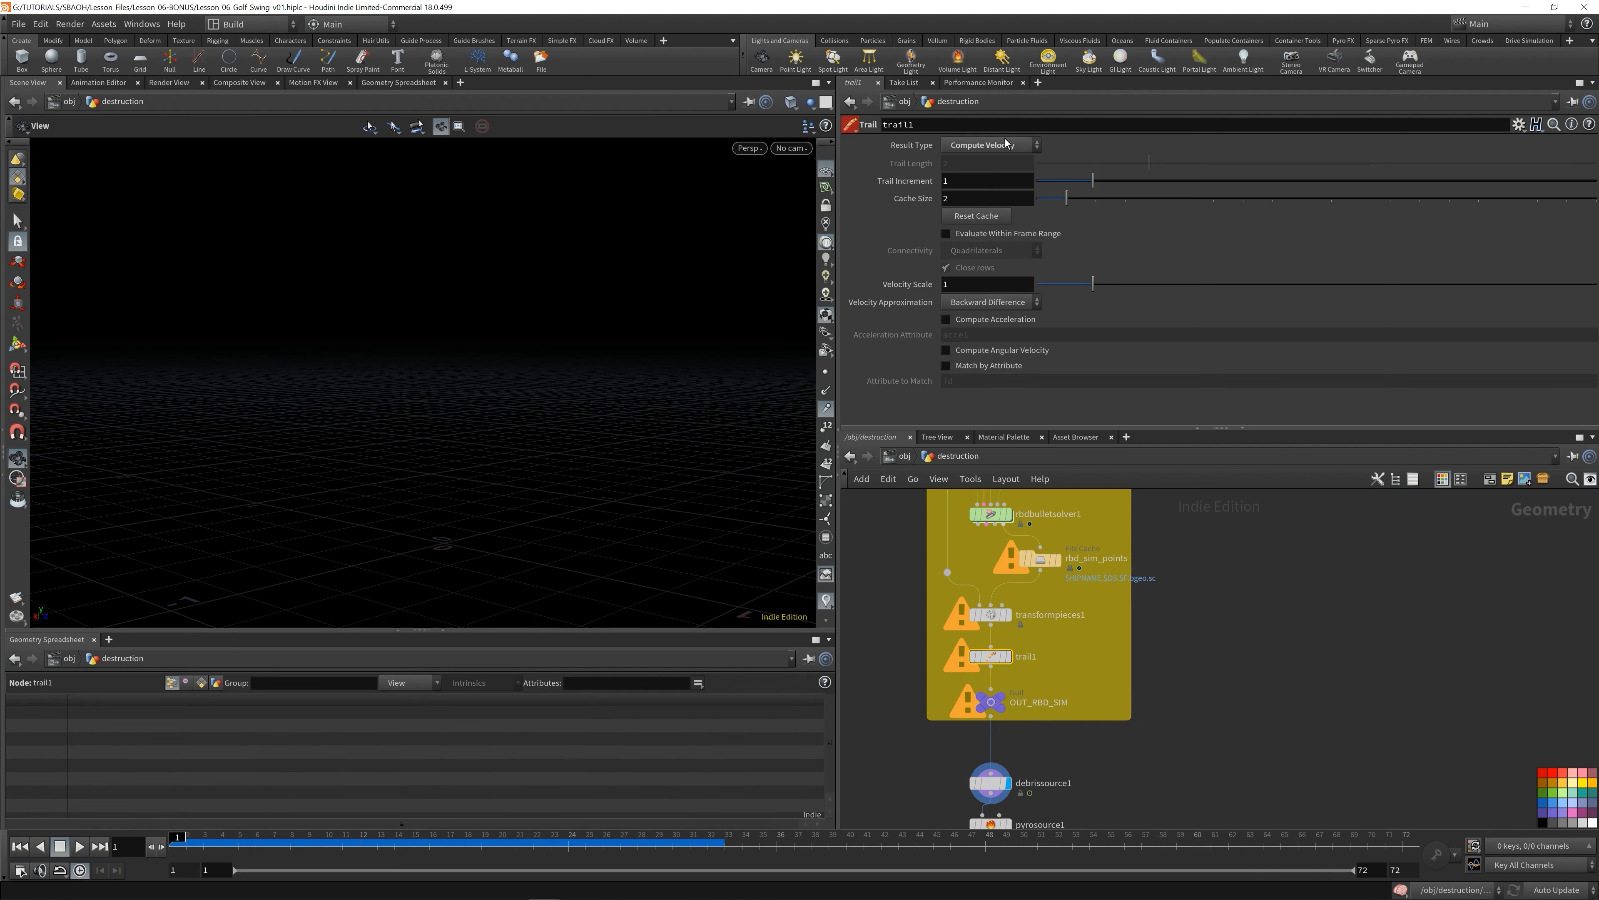
left_click(188, 843)
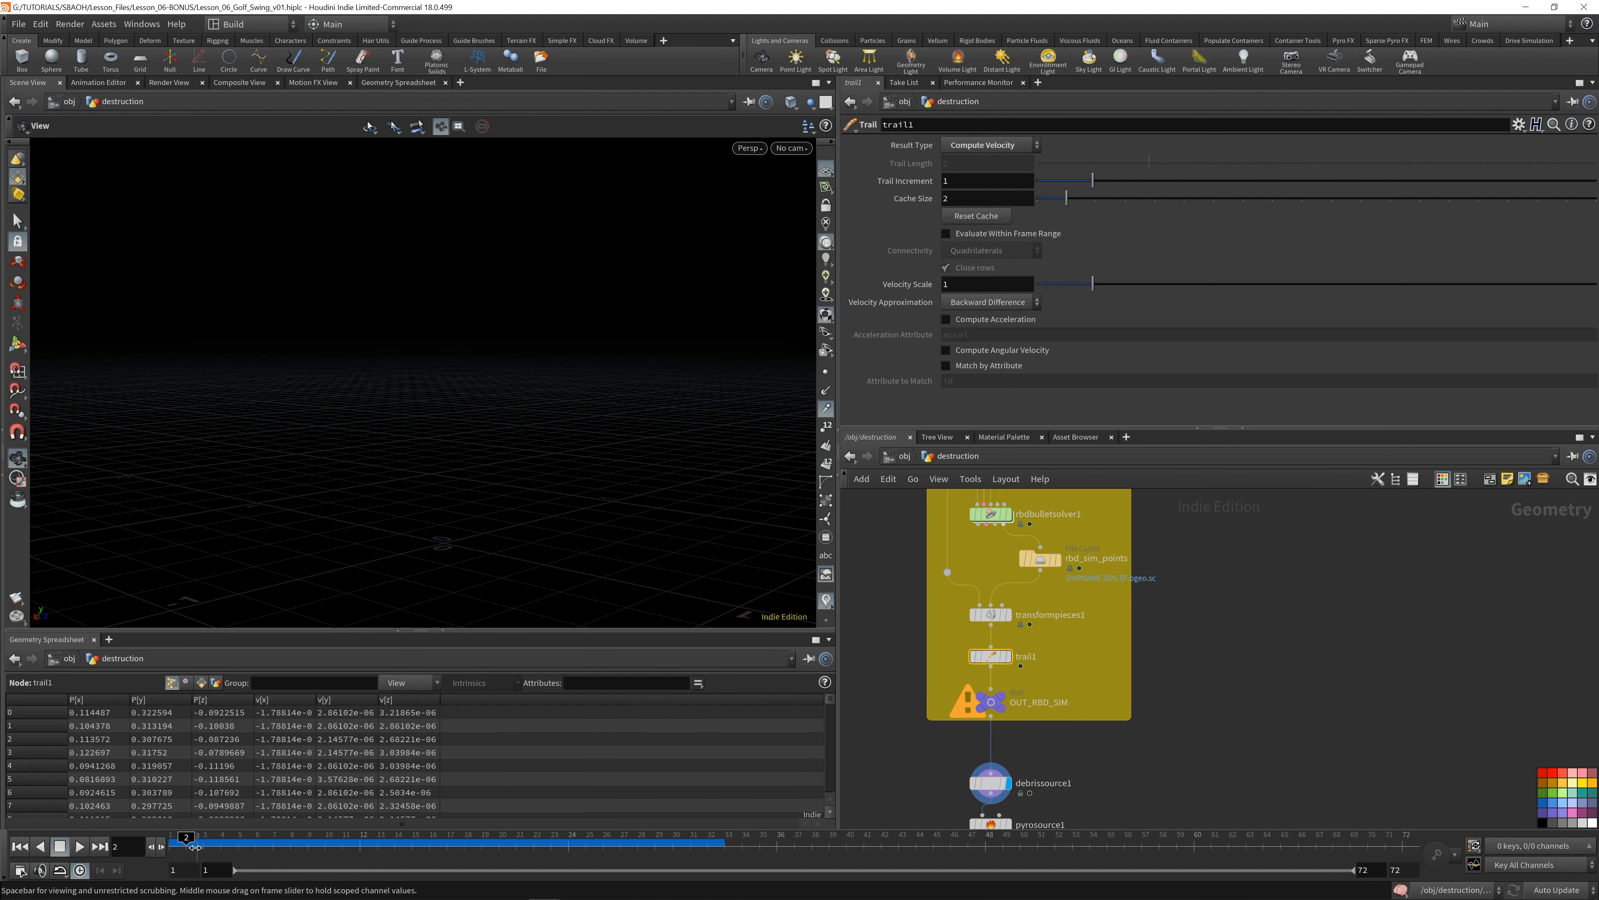
left_click(172, 843)
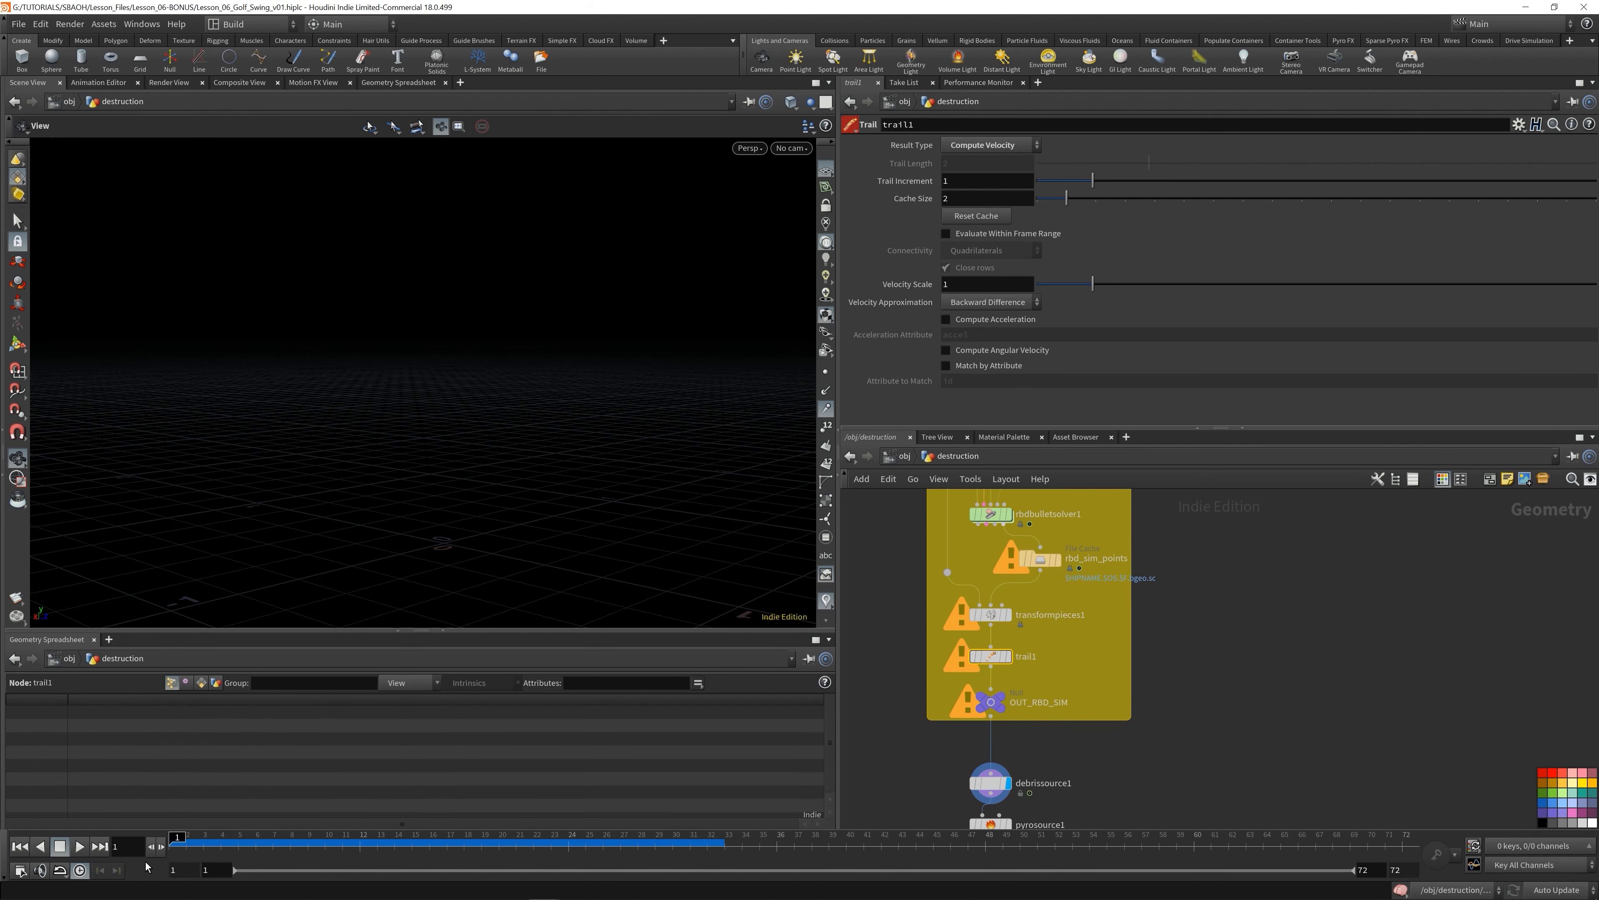
left_click(1041, 567)
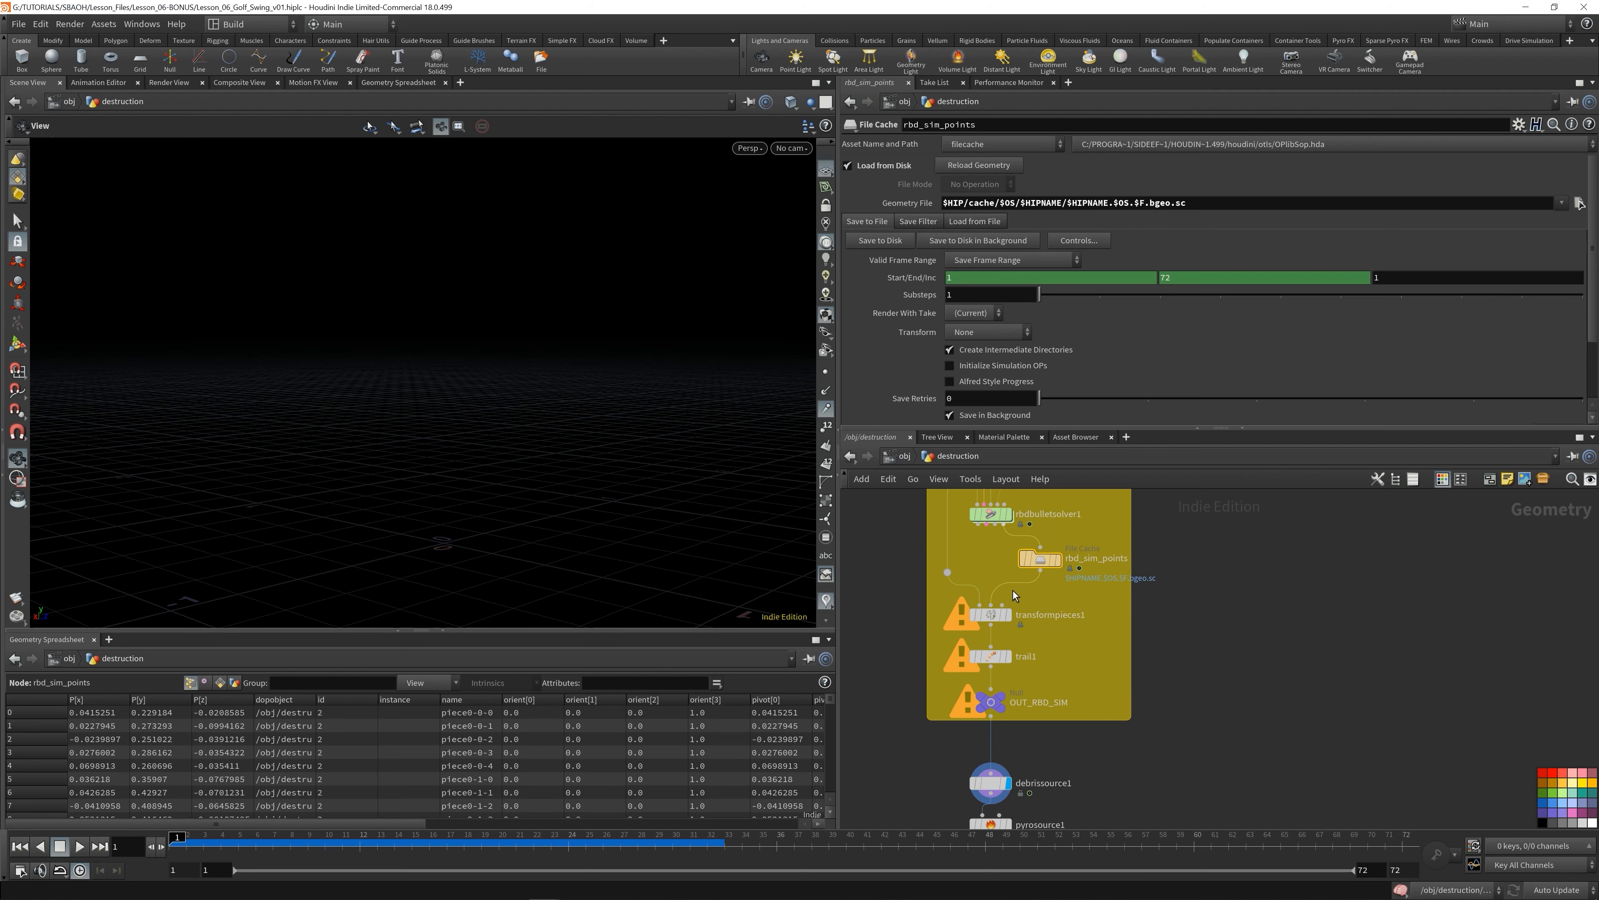
- Extend the network box, shift the lower nodes down and insert a Time Shift node between rbd_sim_points and transformpieces1
left_click_drag(1059, 722, 1060, 756)
left_click_drag(891, 605, 1043, 733)
left_click(994, 617)
key("Tab")
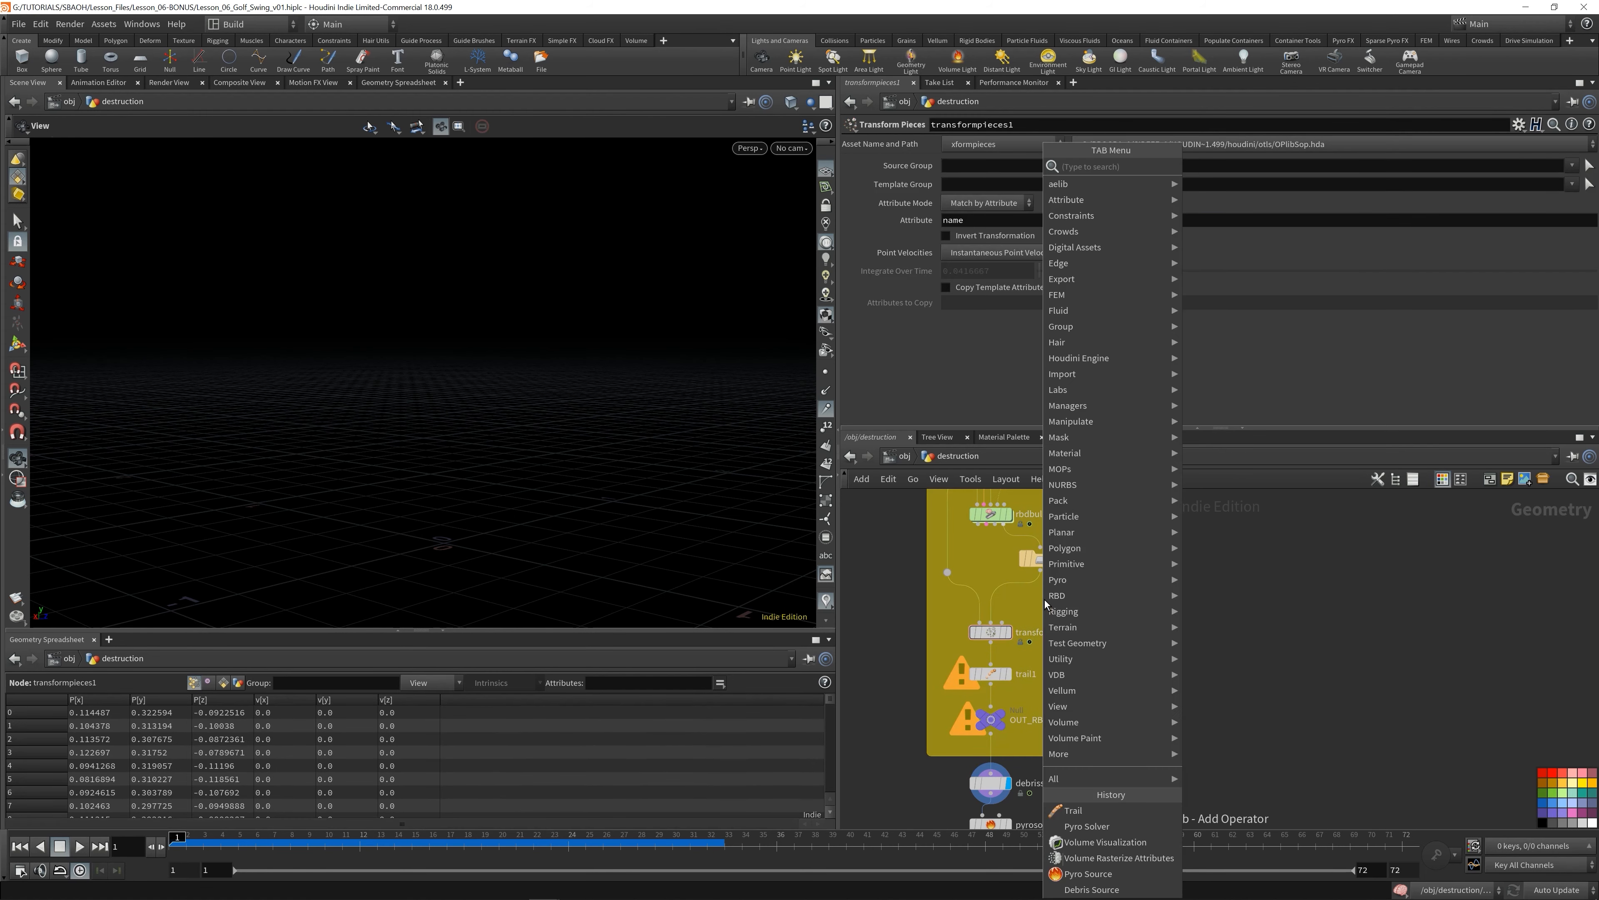
type("trime")
key("BackSpace")
key("BackSpace")
key("BackSpace")
key("BackSpace")
type("ime")
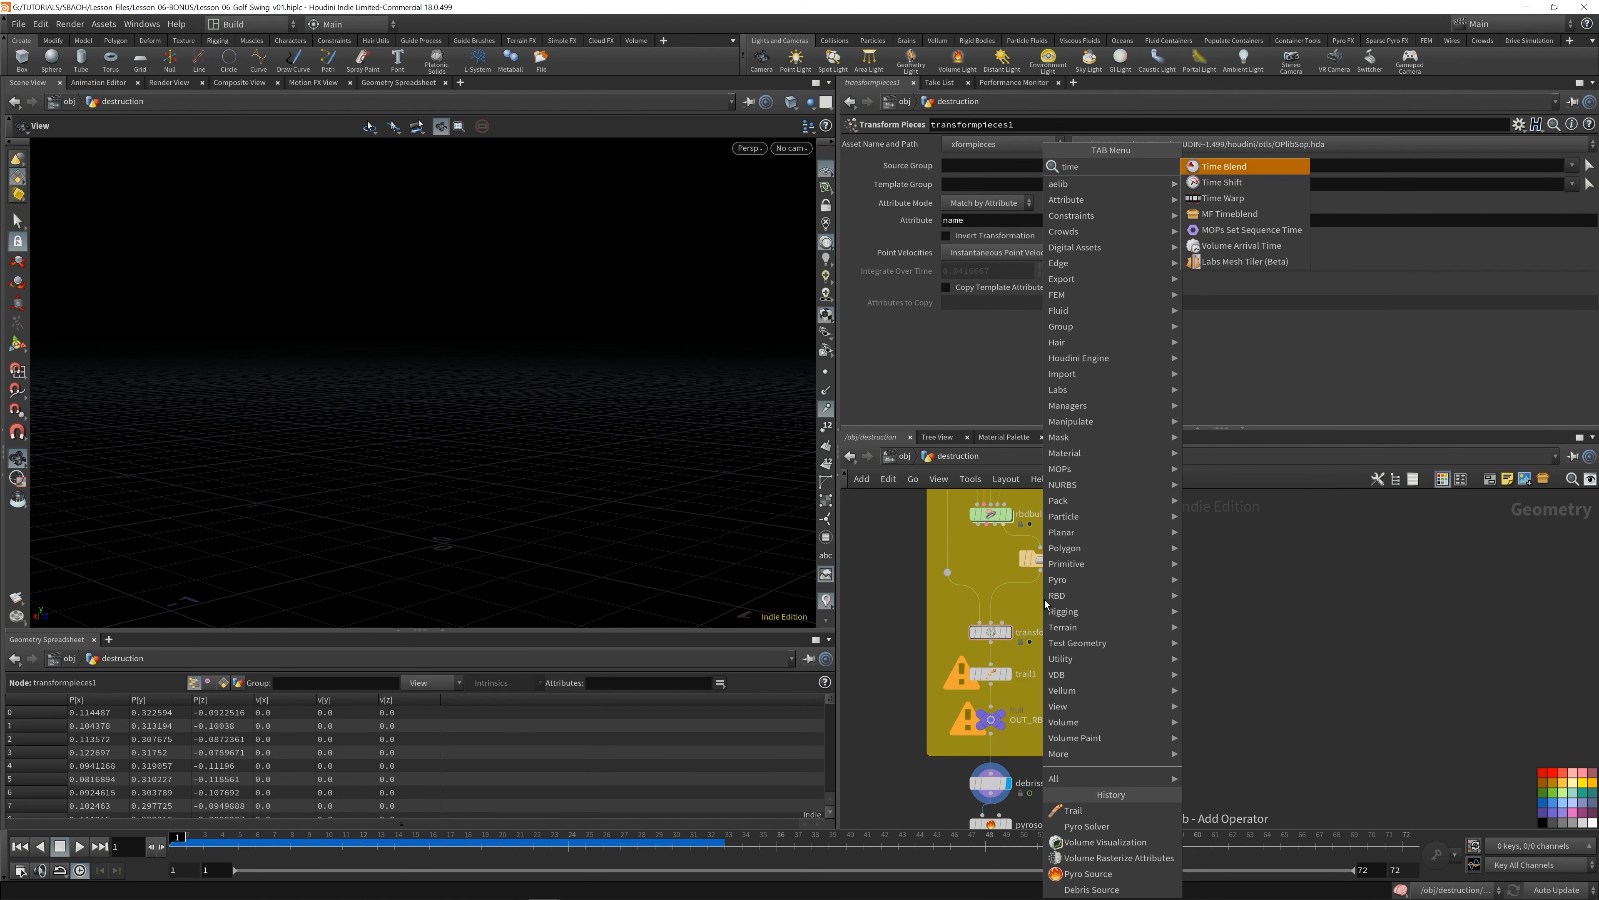
key("Down")
key("Return")
left_click(1019, 594)
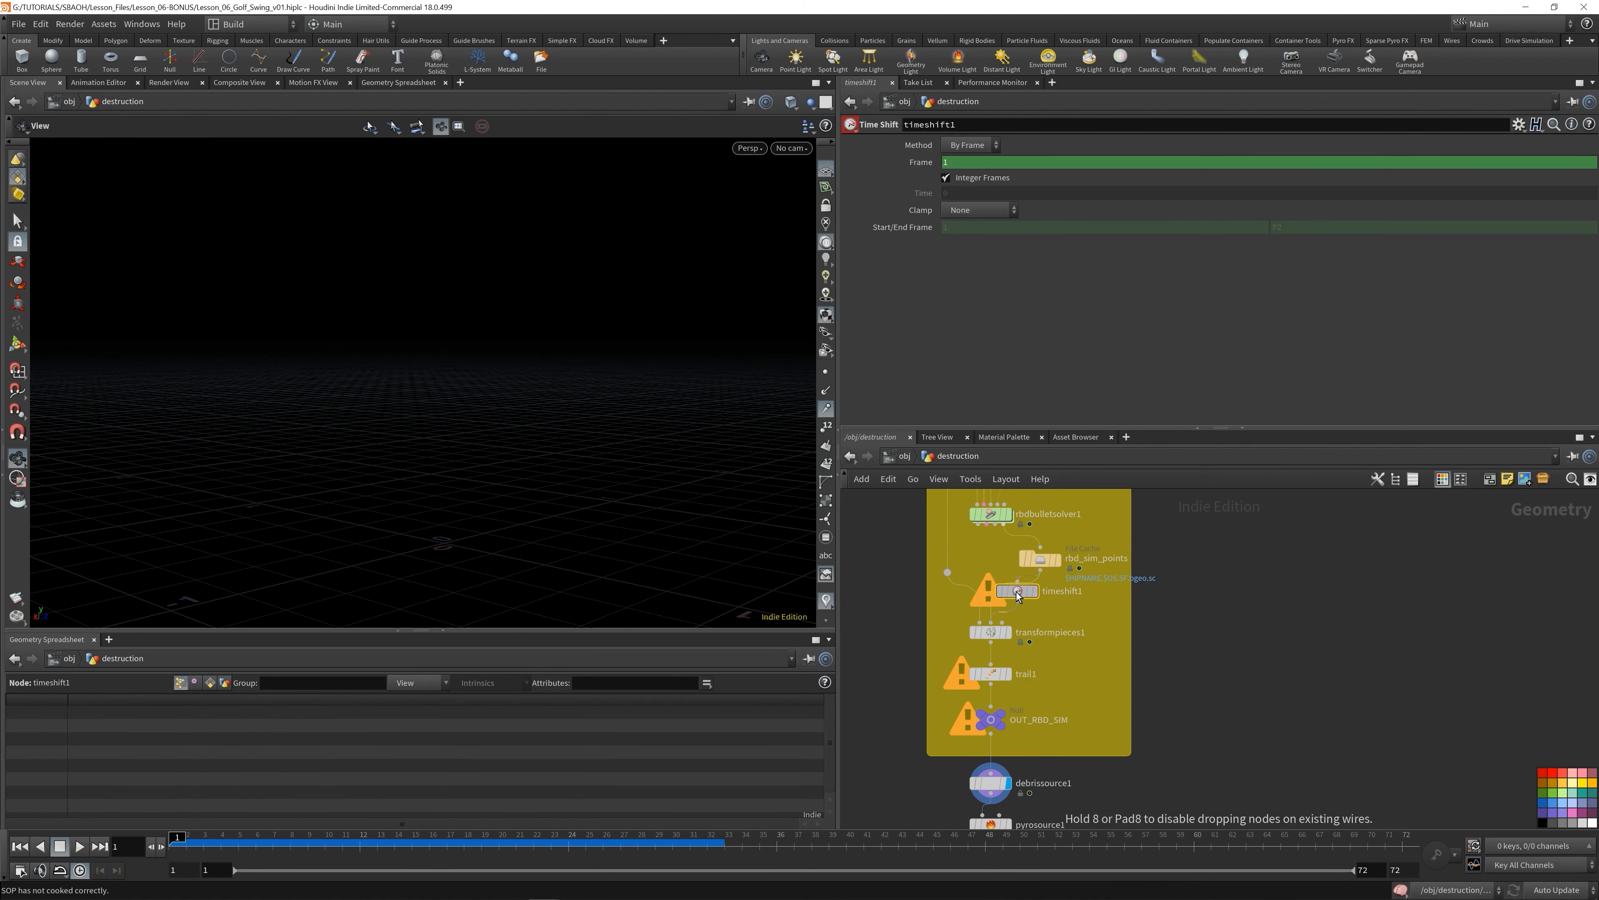
left_click(1057, 598)
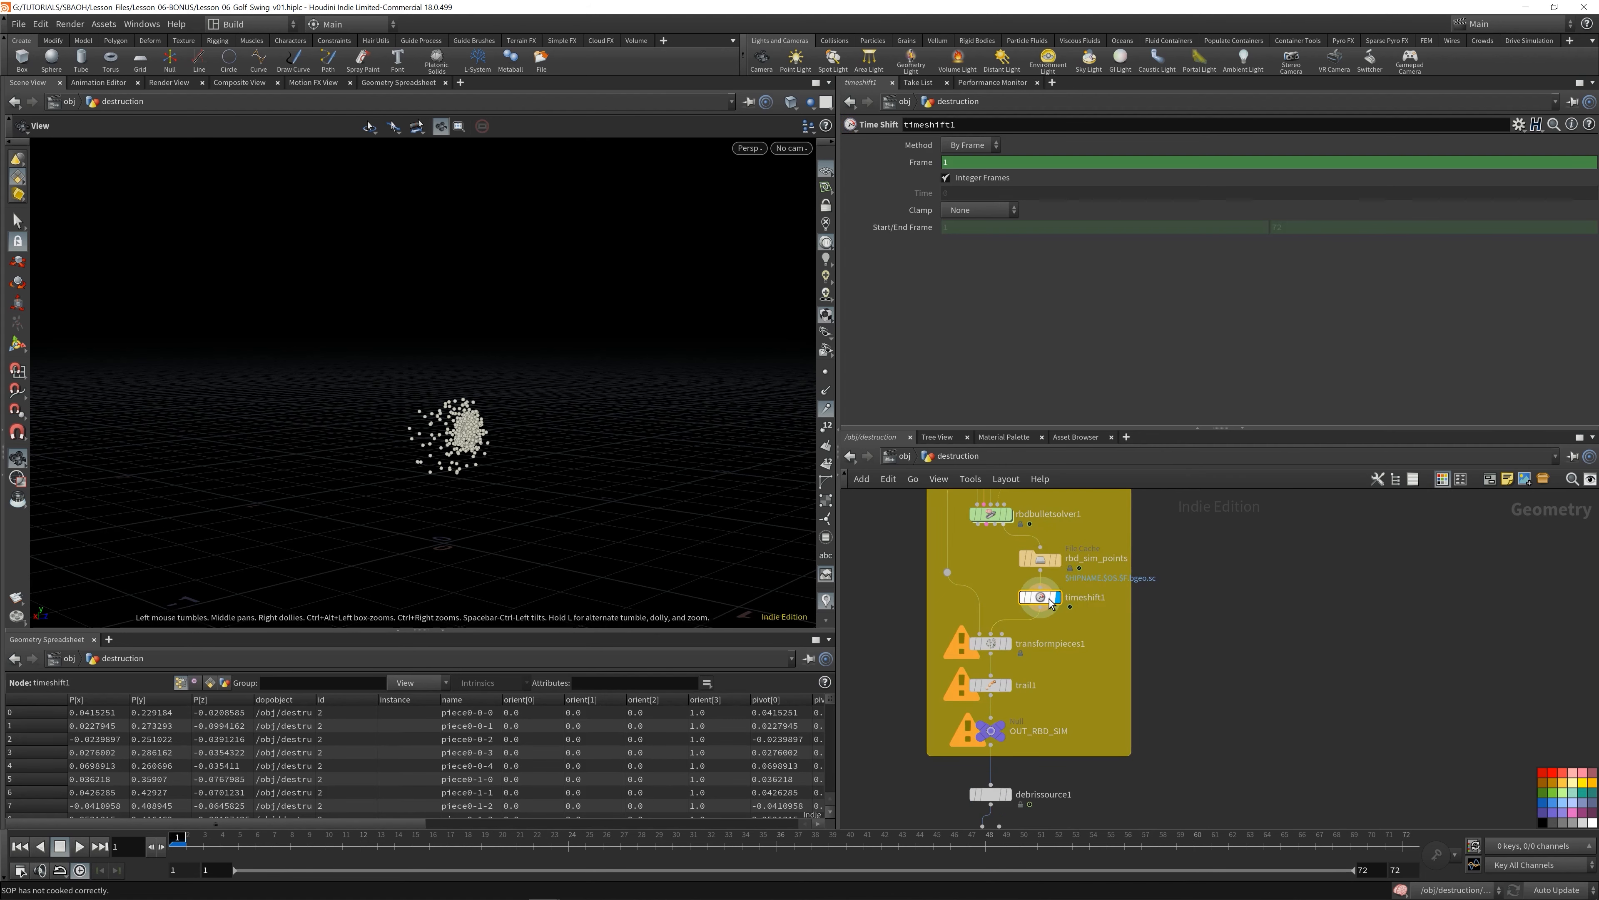
- Save the scene and check the cached frame range of rbd_sim_points against trail1
left_click(1039, 559)
key("ctrl+s")
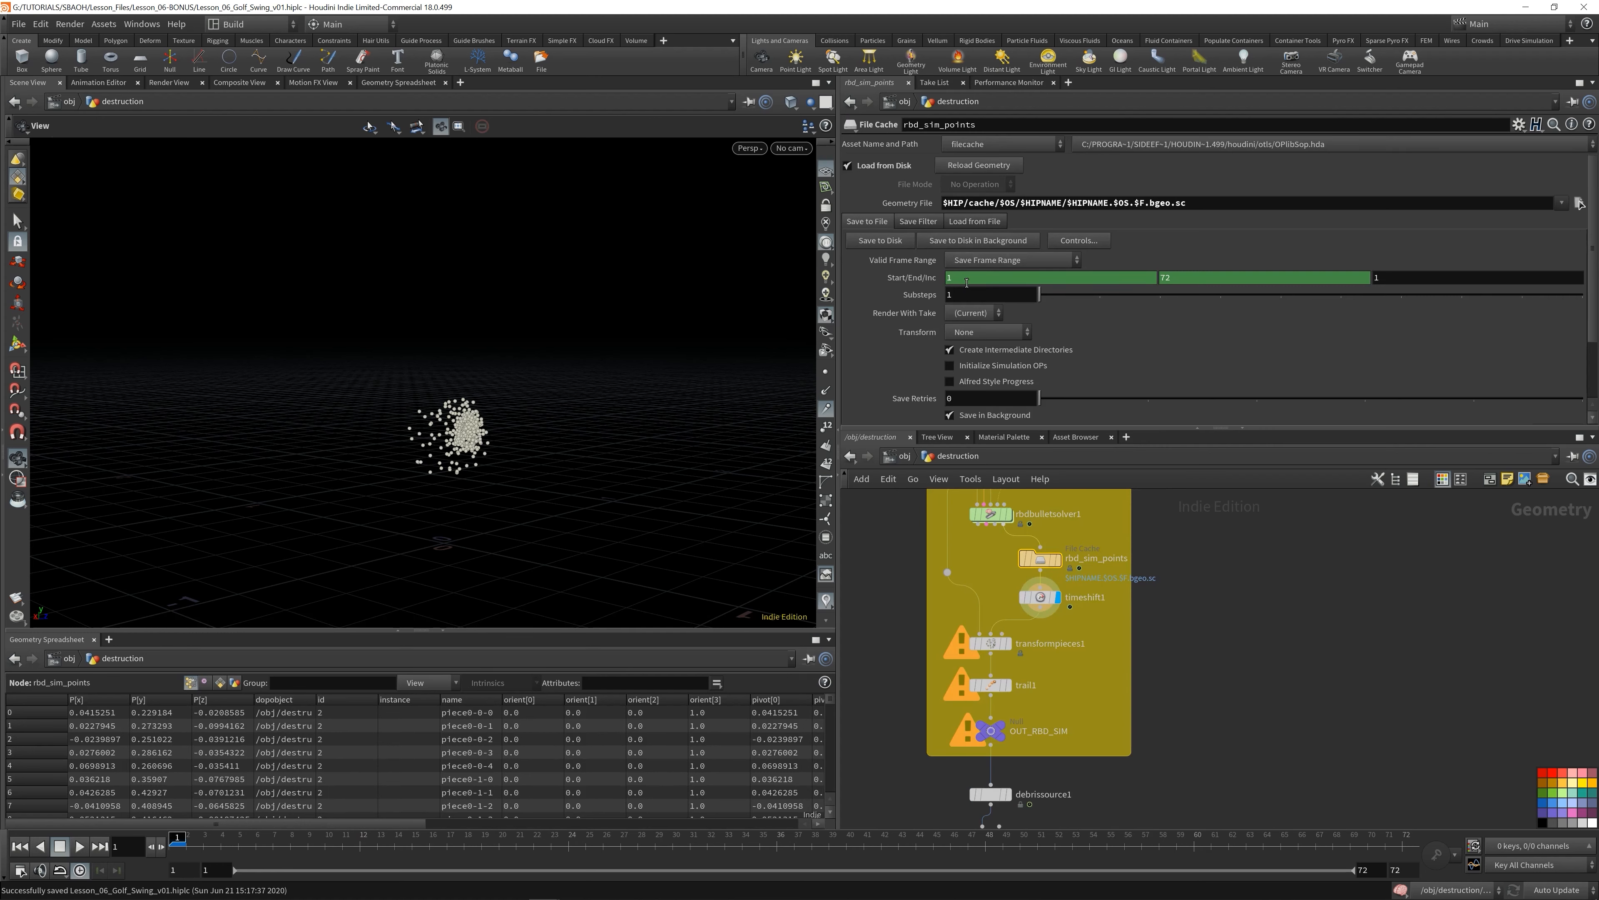
key("Tab")
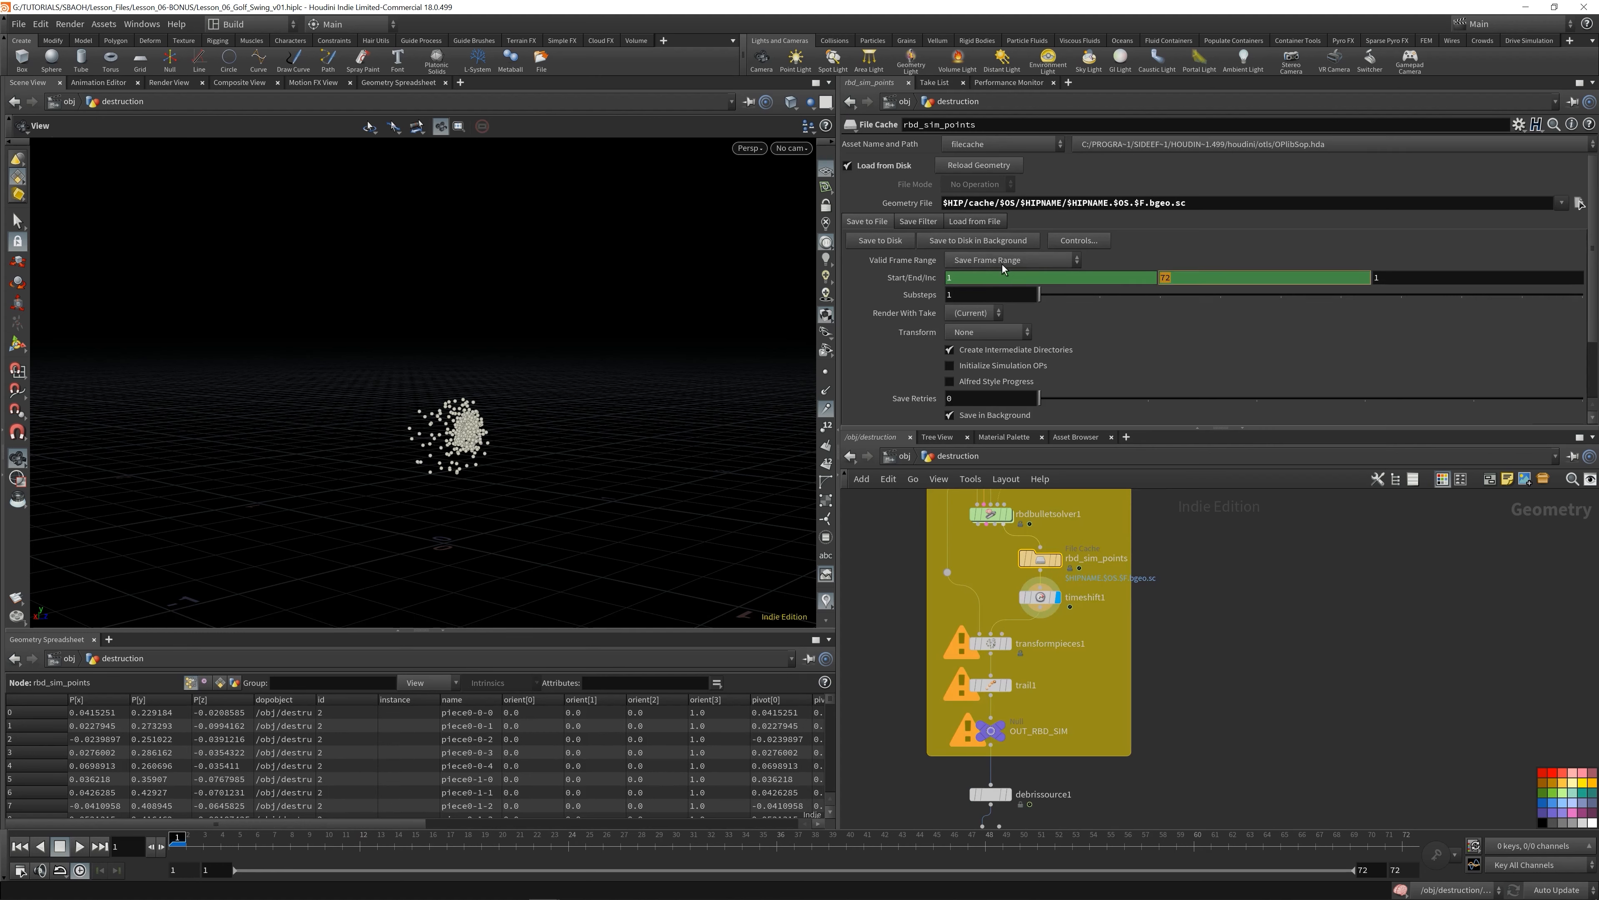
left_click(990, 687)
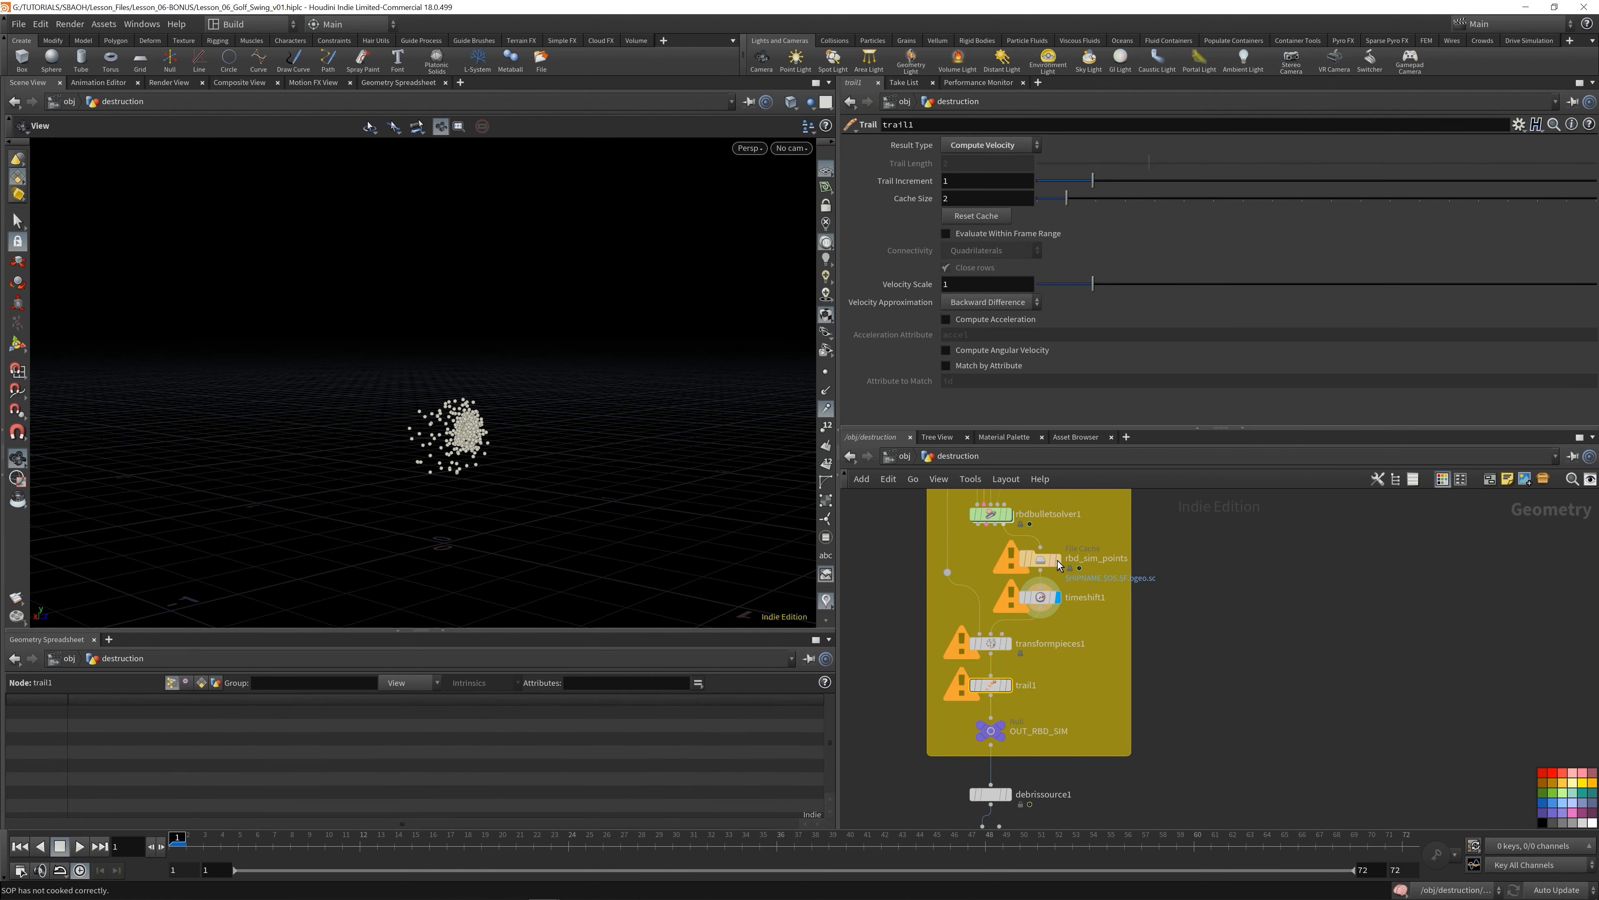
left_click(1041, 560)
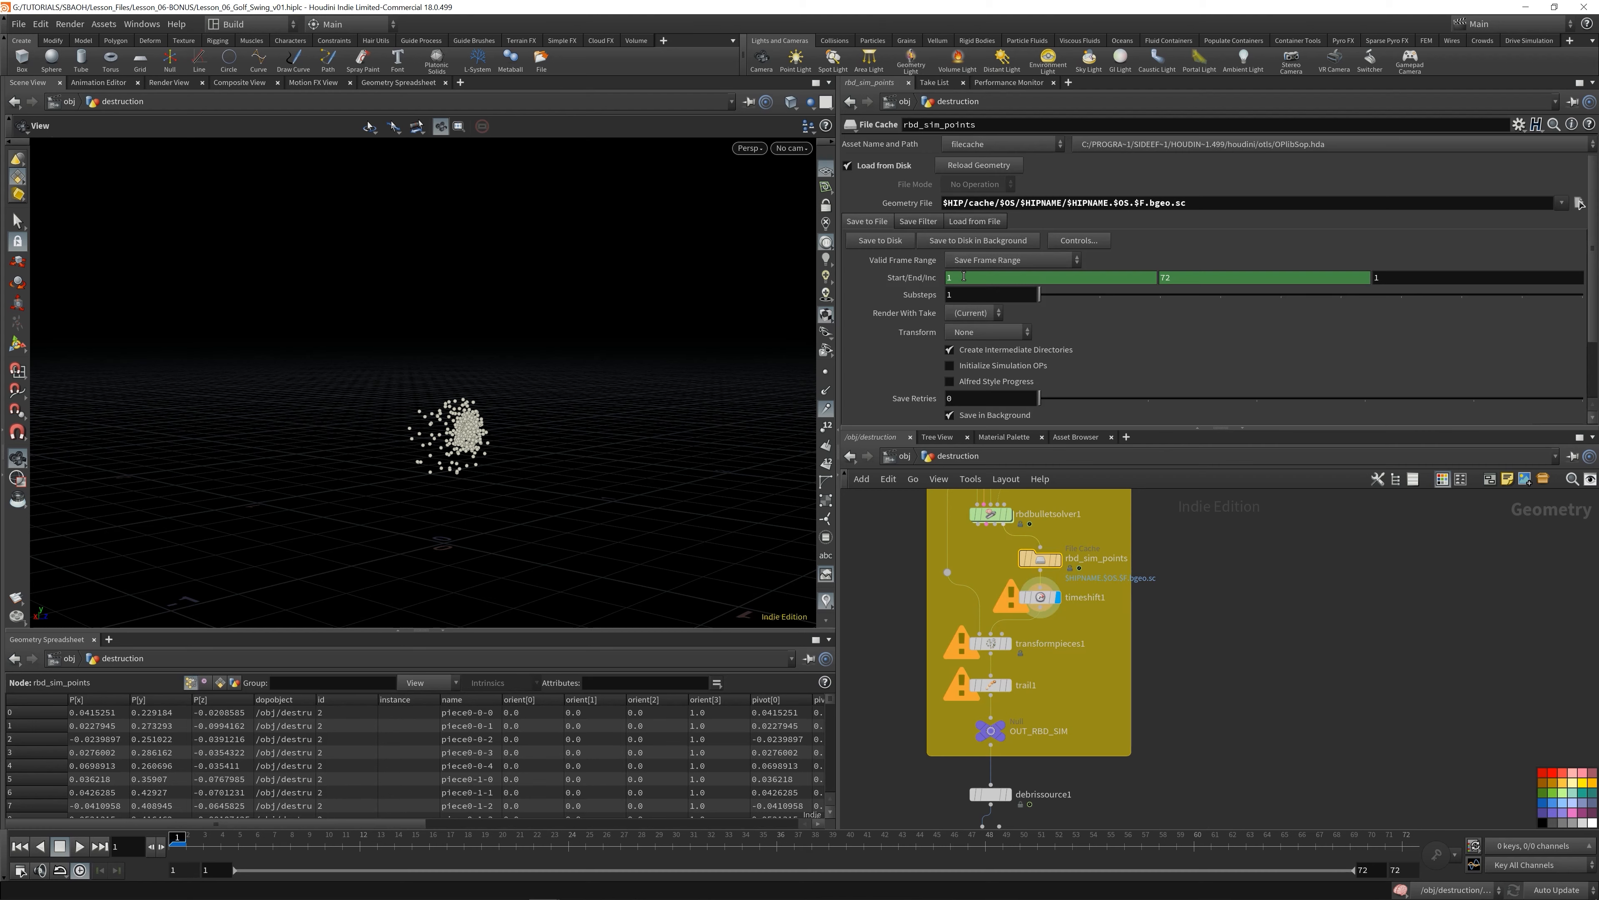
double_click(949, 278)
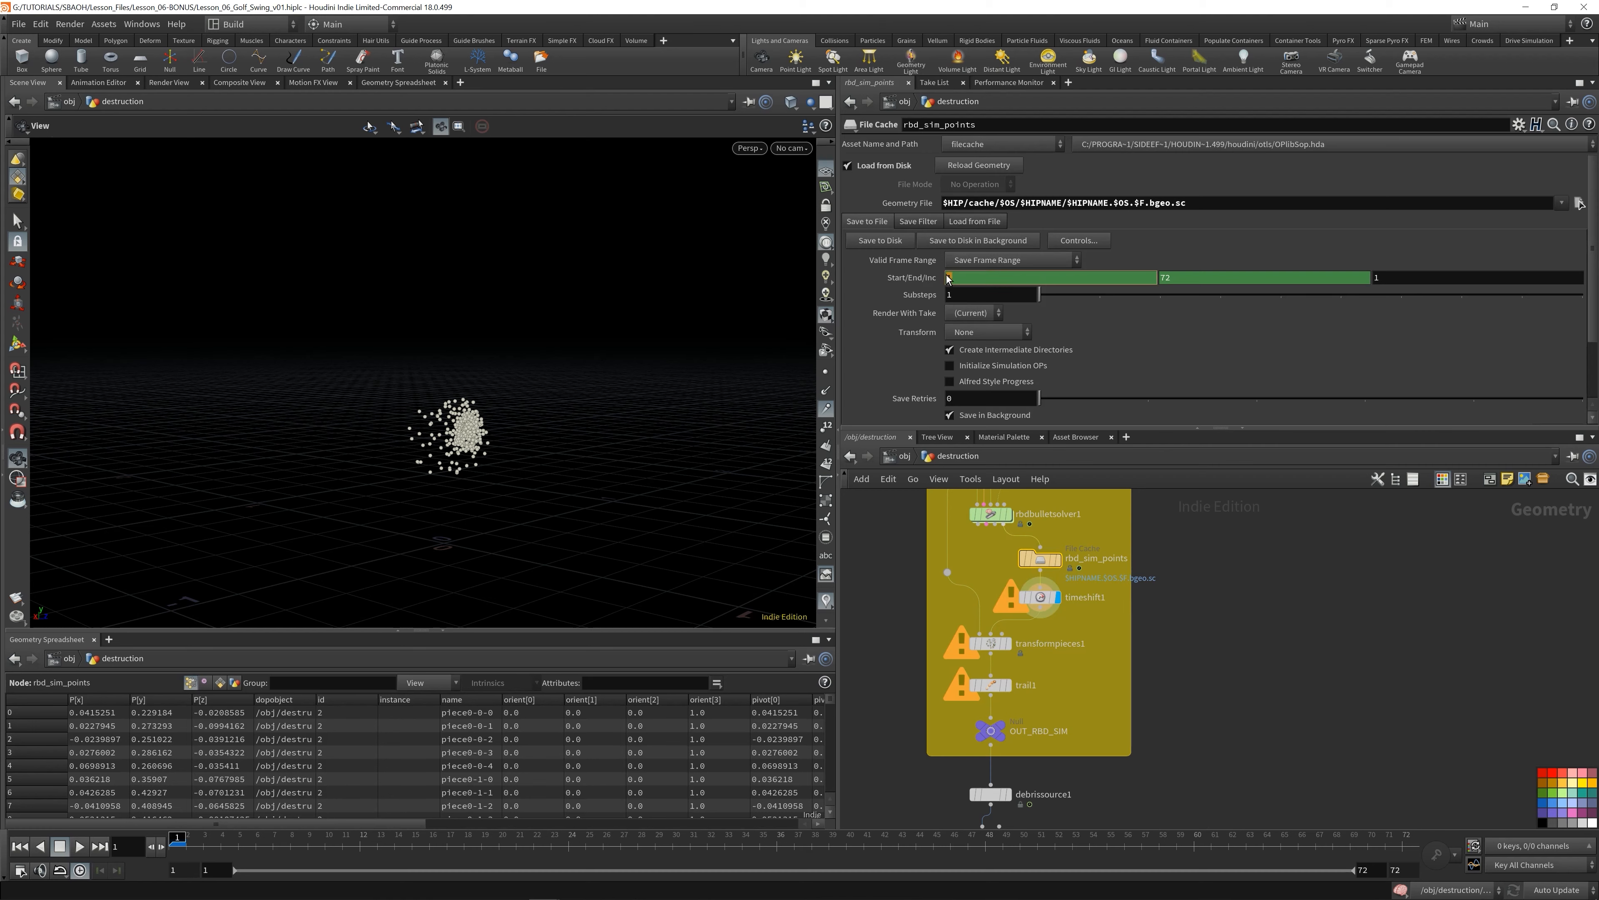
- Set timeshift1's Clamp option to Clamp to Both
left_click(1040, 596)
left_click(964, 212)
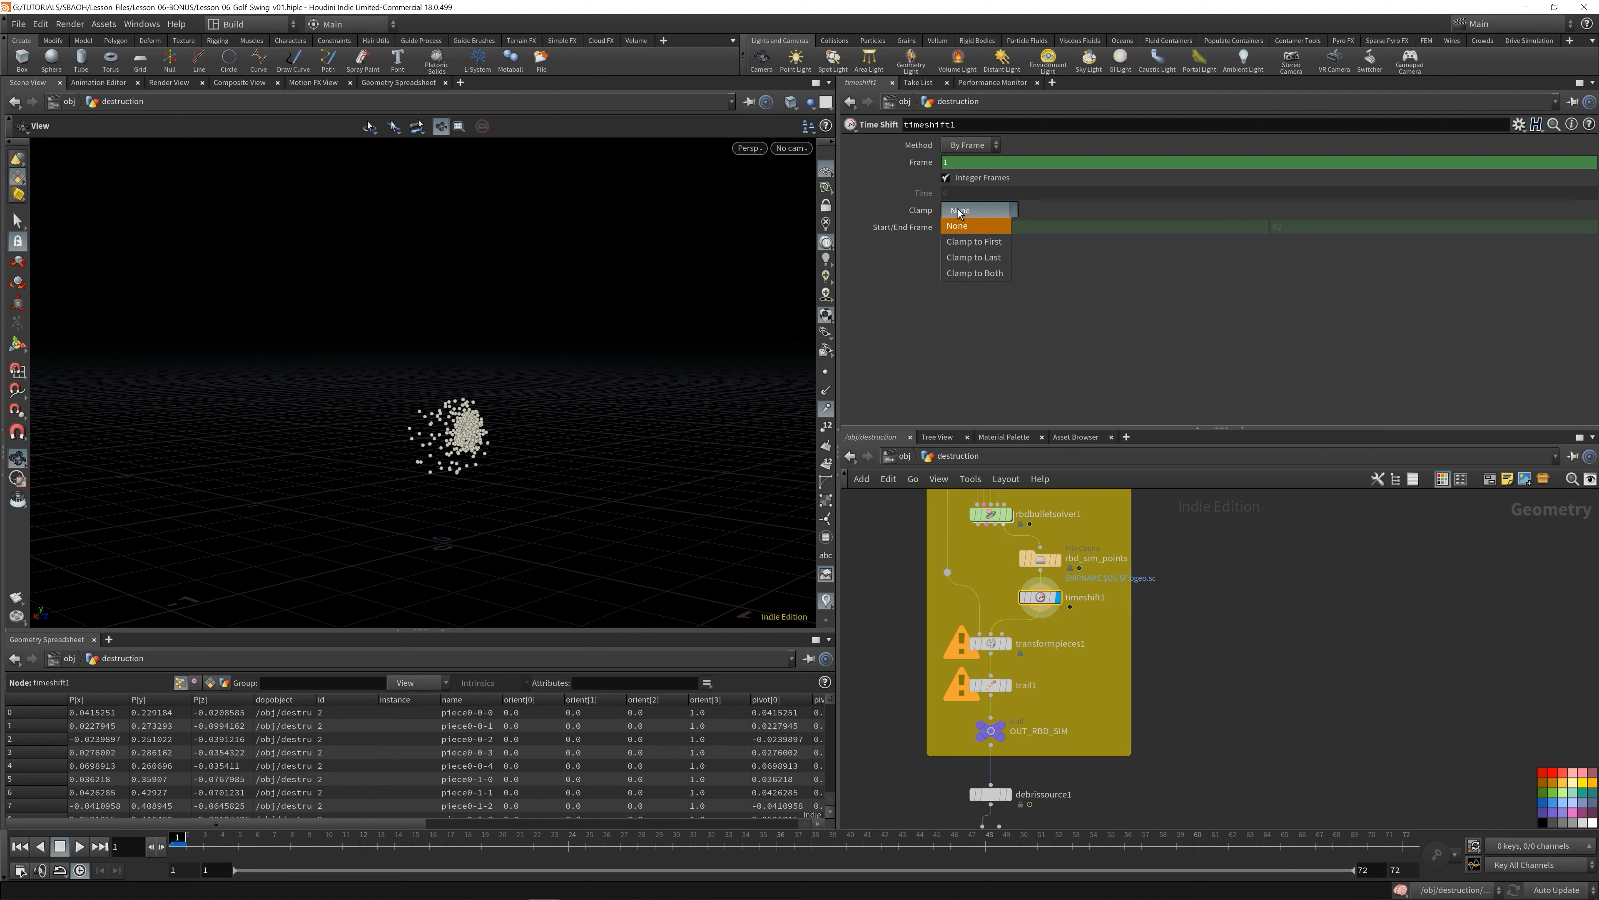
left_click(973, 276)
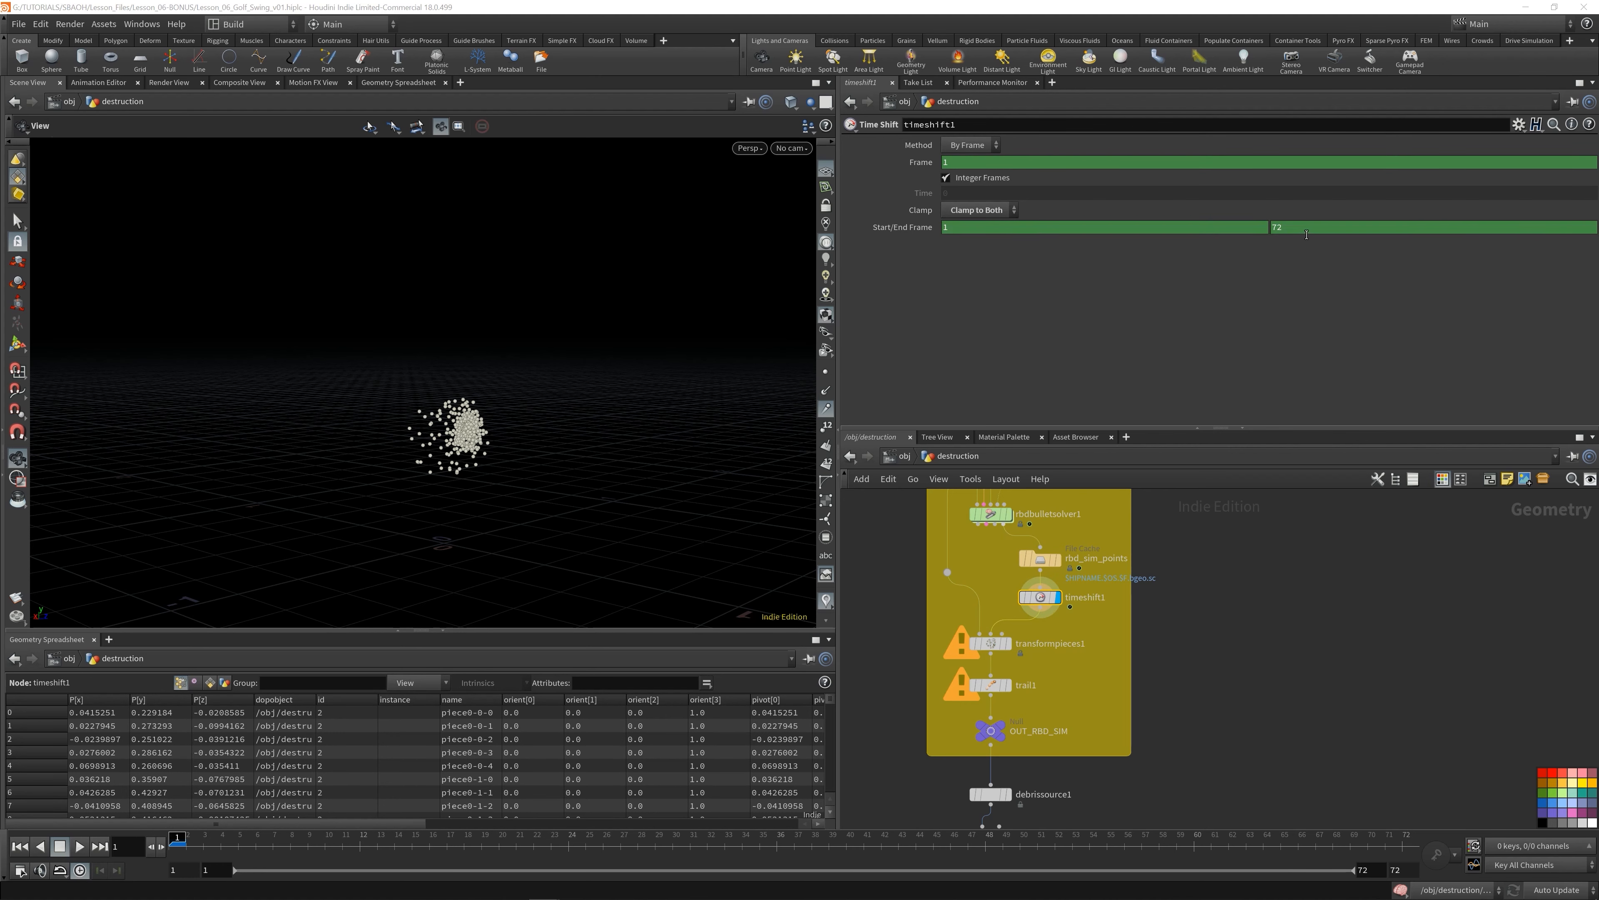
- Display trail1 and scrub to frame 11 to inspect the computed debris velocities
left_click(990, 684)
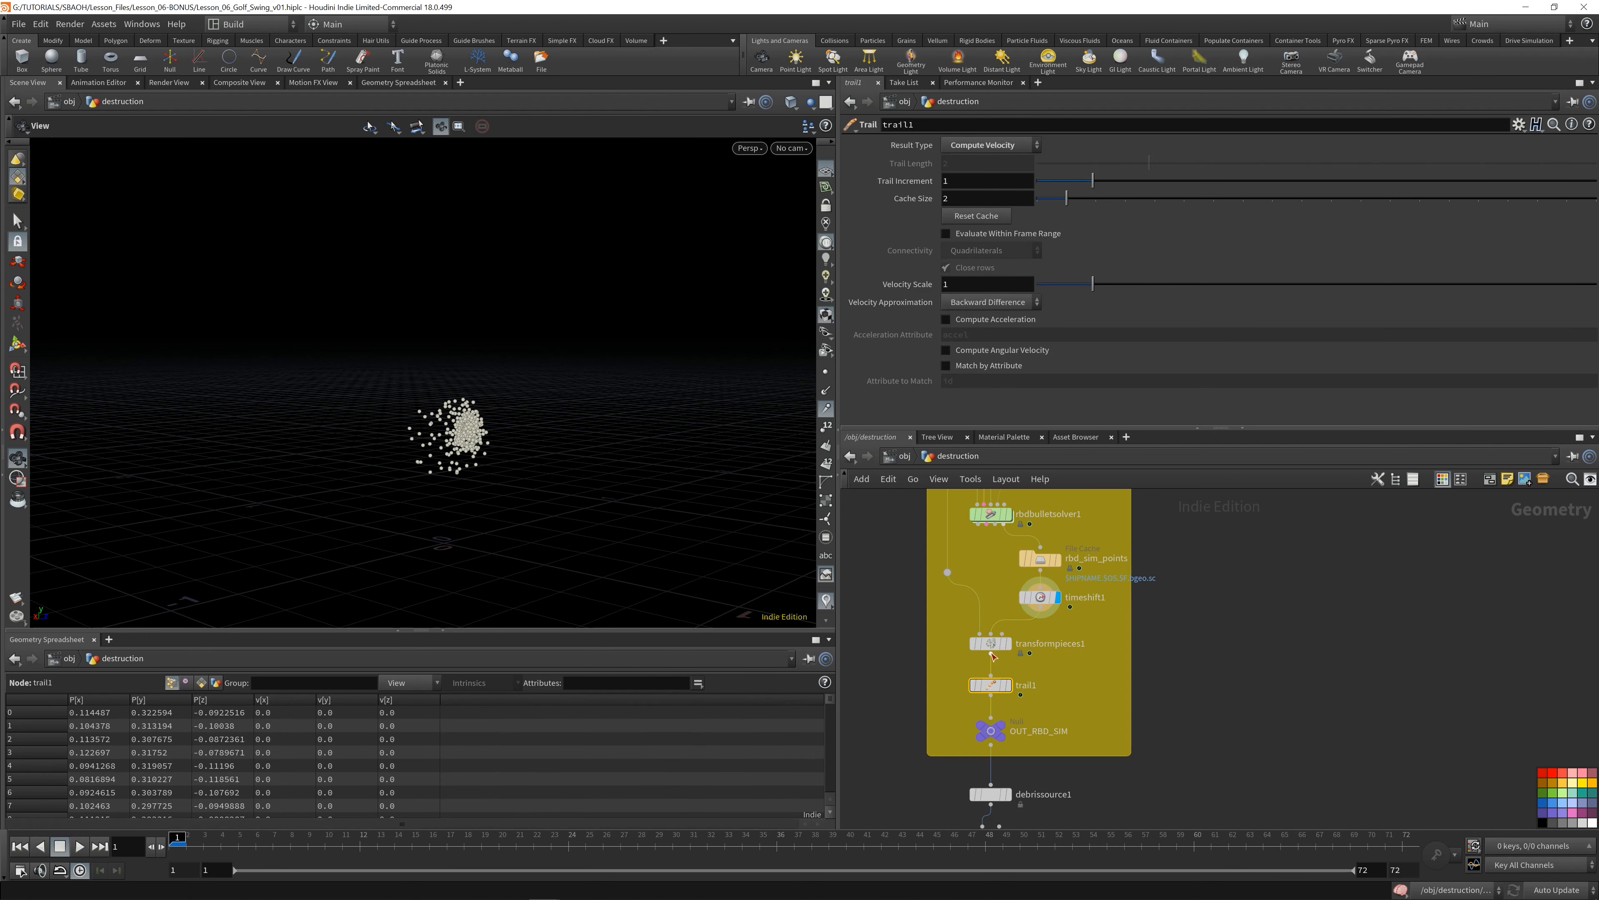
left_click(1040, 597)
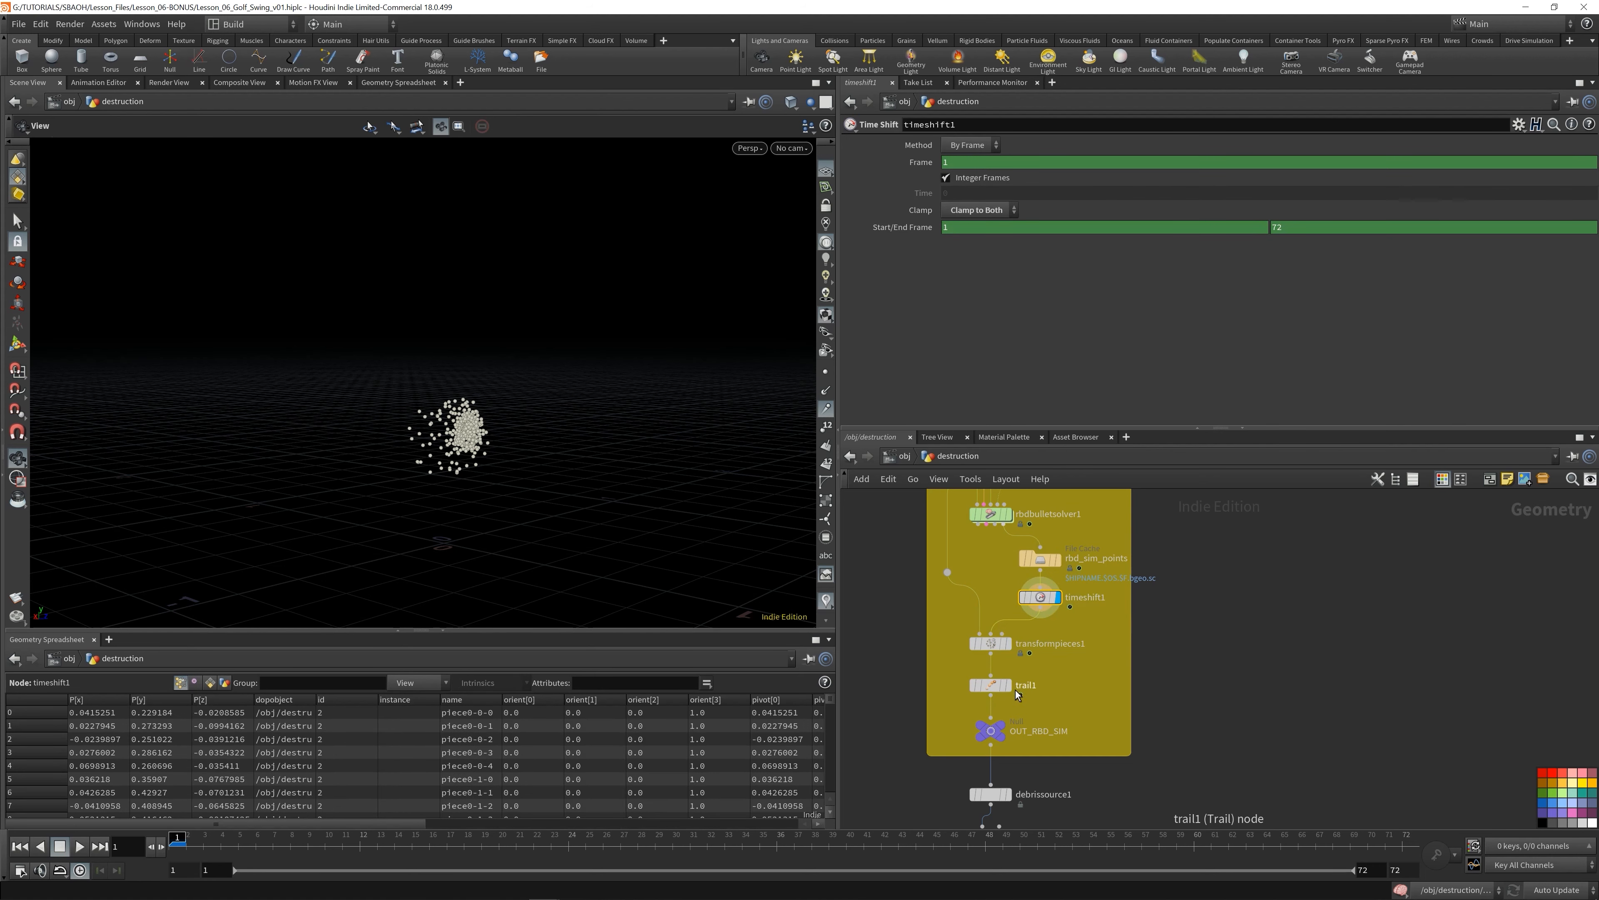
left_click(990, 684)
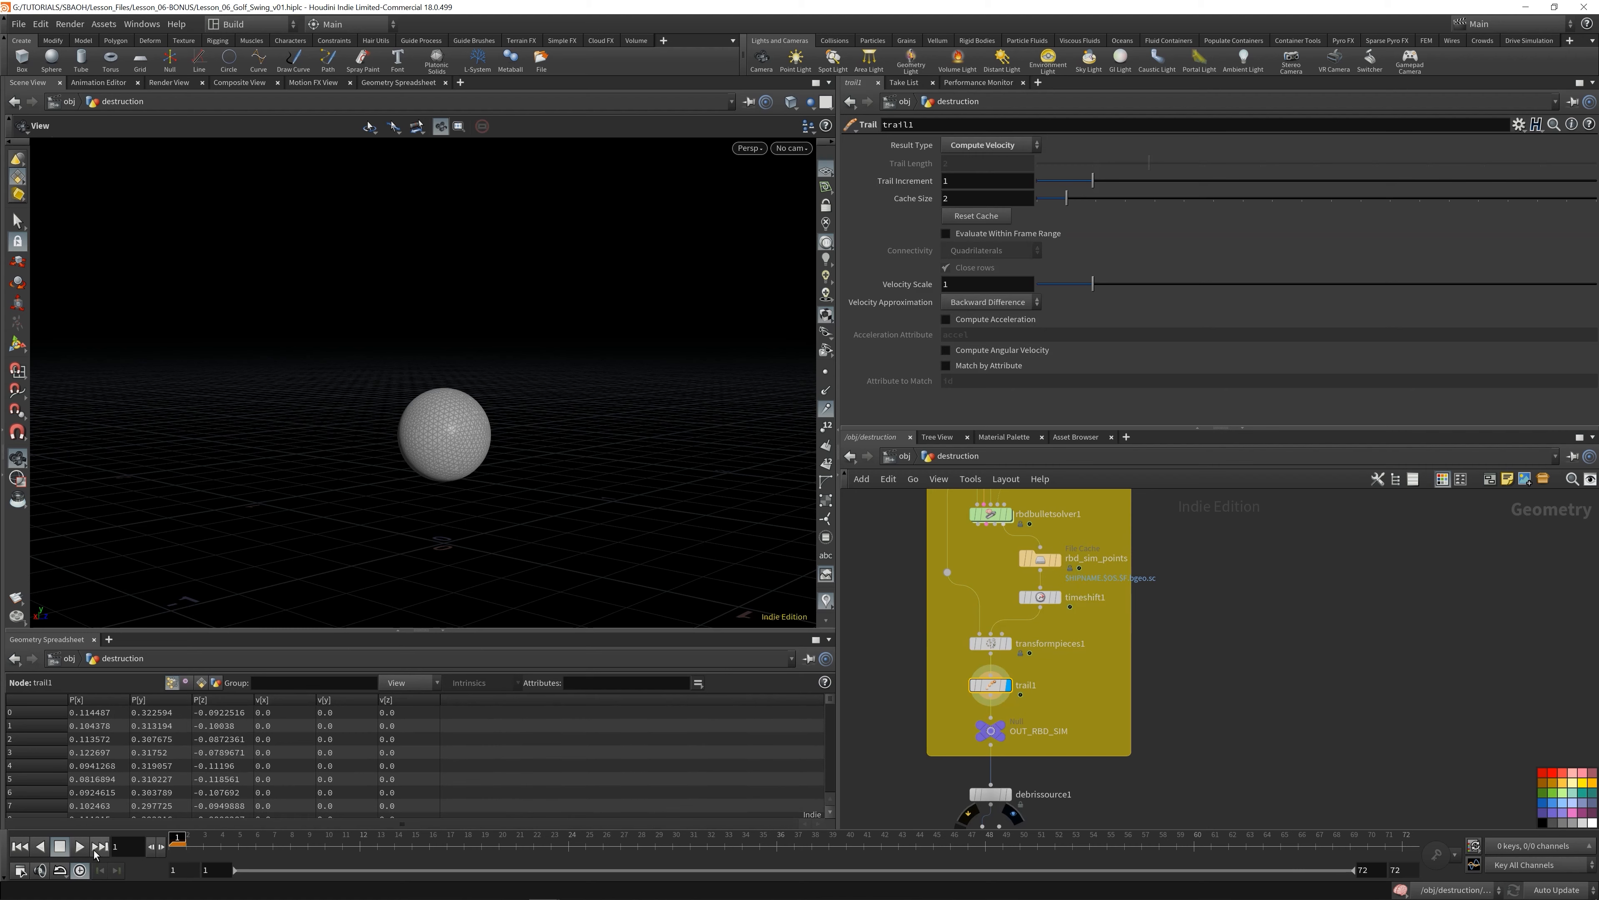
left_click_drag(200, 837, 342, 837)
middle_click_drag(1085, 789, 1086, 681)
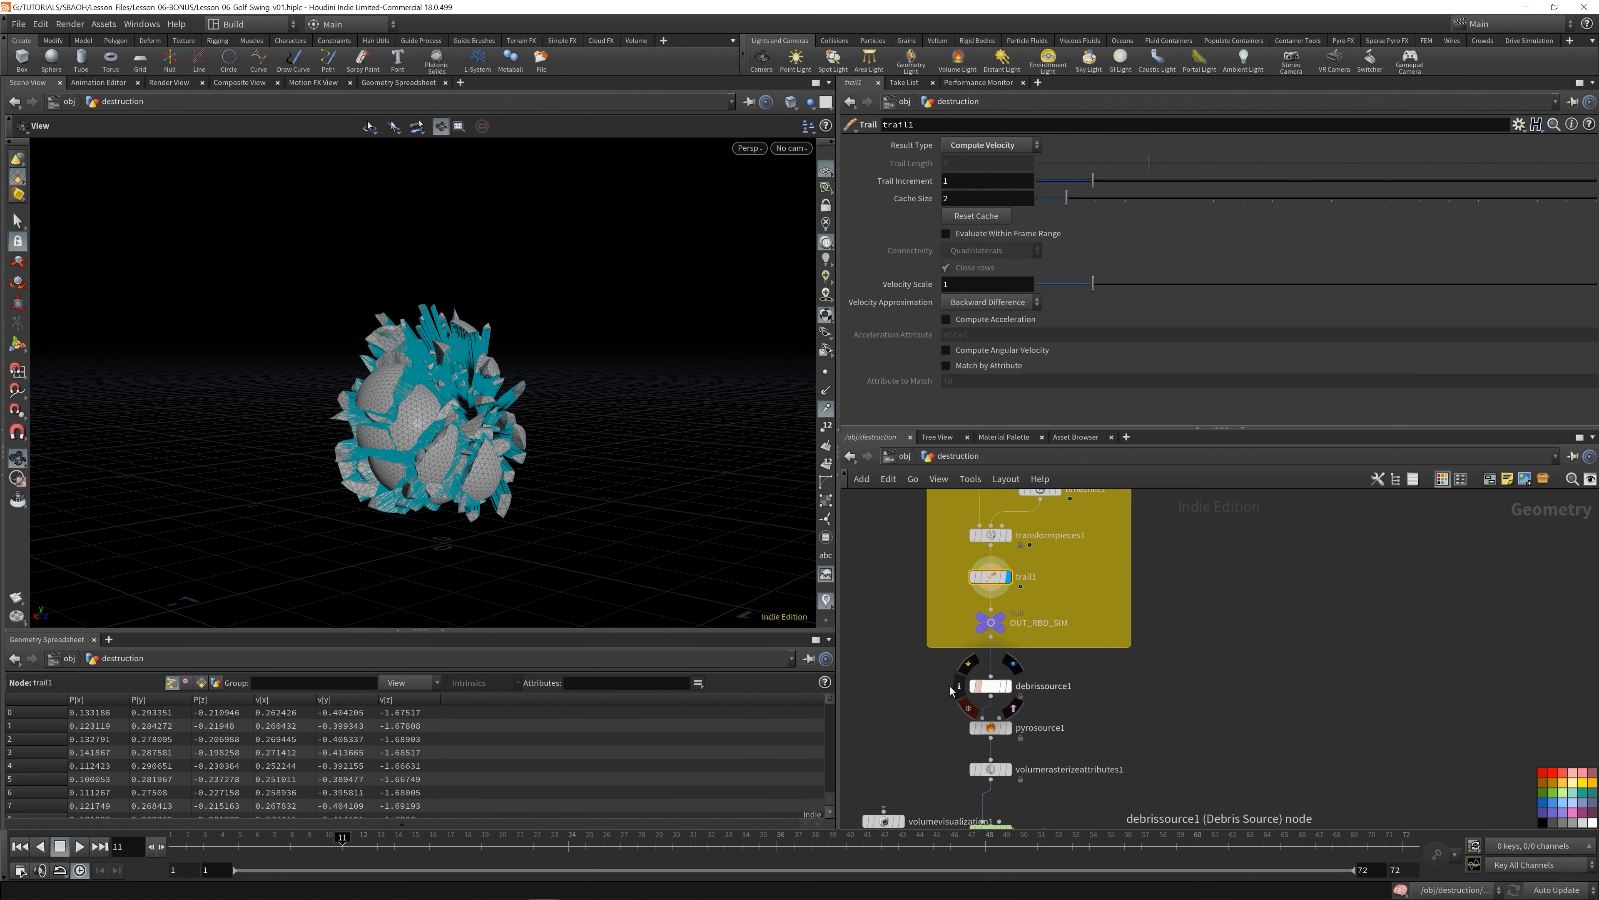
- Display debrissource1, play from frame 1 to frame 17 and inspect the debris points' velocities from several angles
left_click(20, 845)
left_click(990, 686)
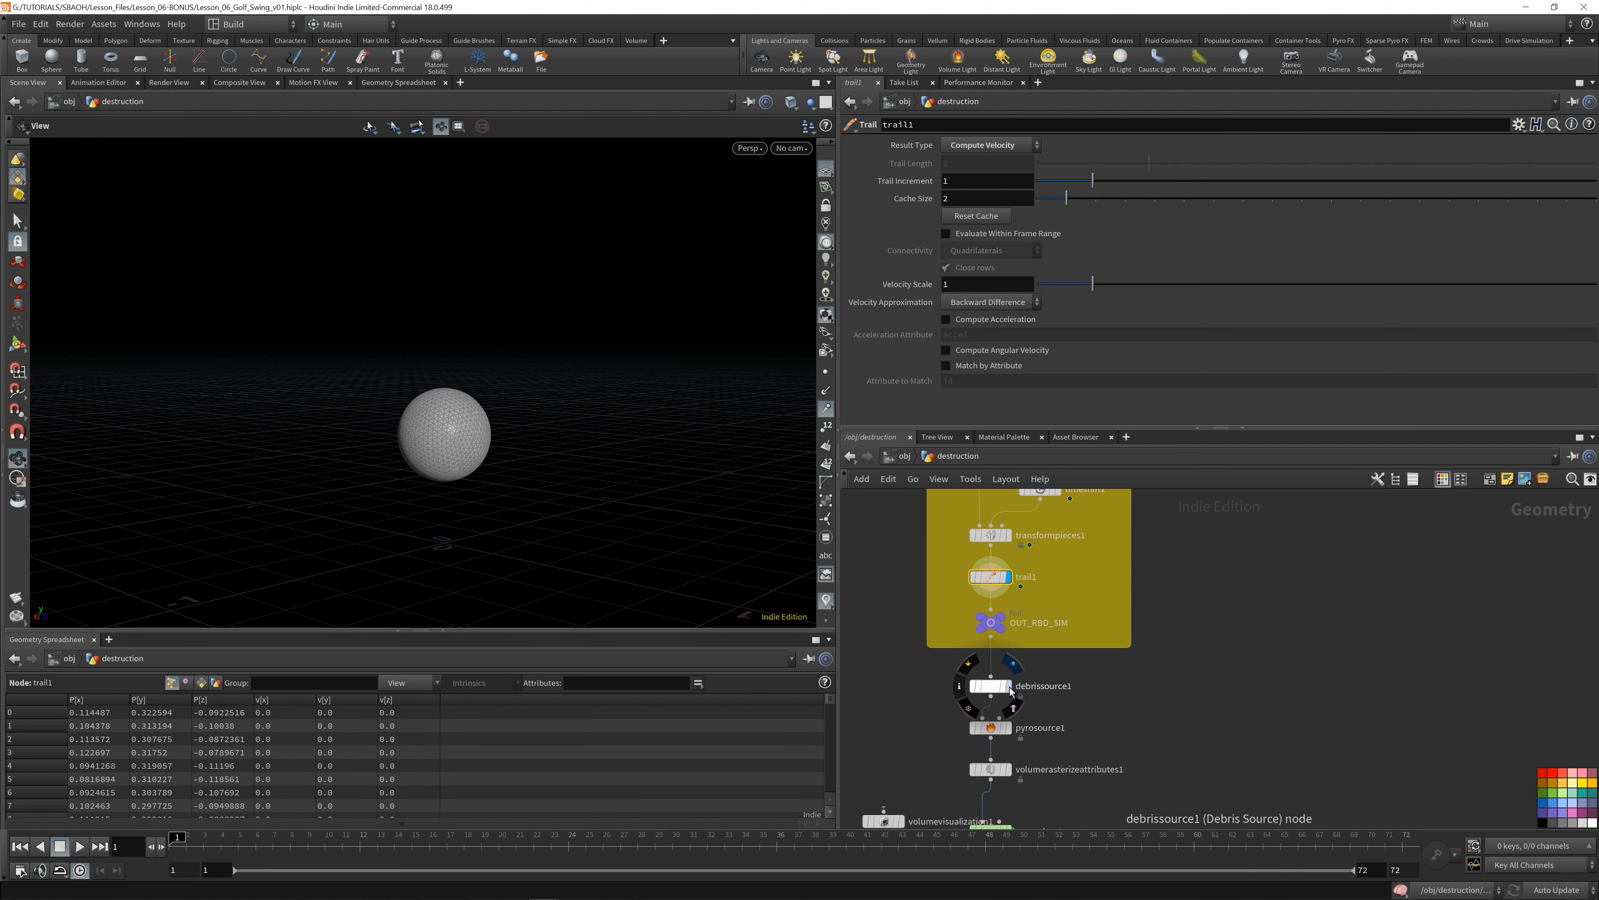
left_click(1007, 686)
left_click(80, 847)
left_click(60, 846)
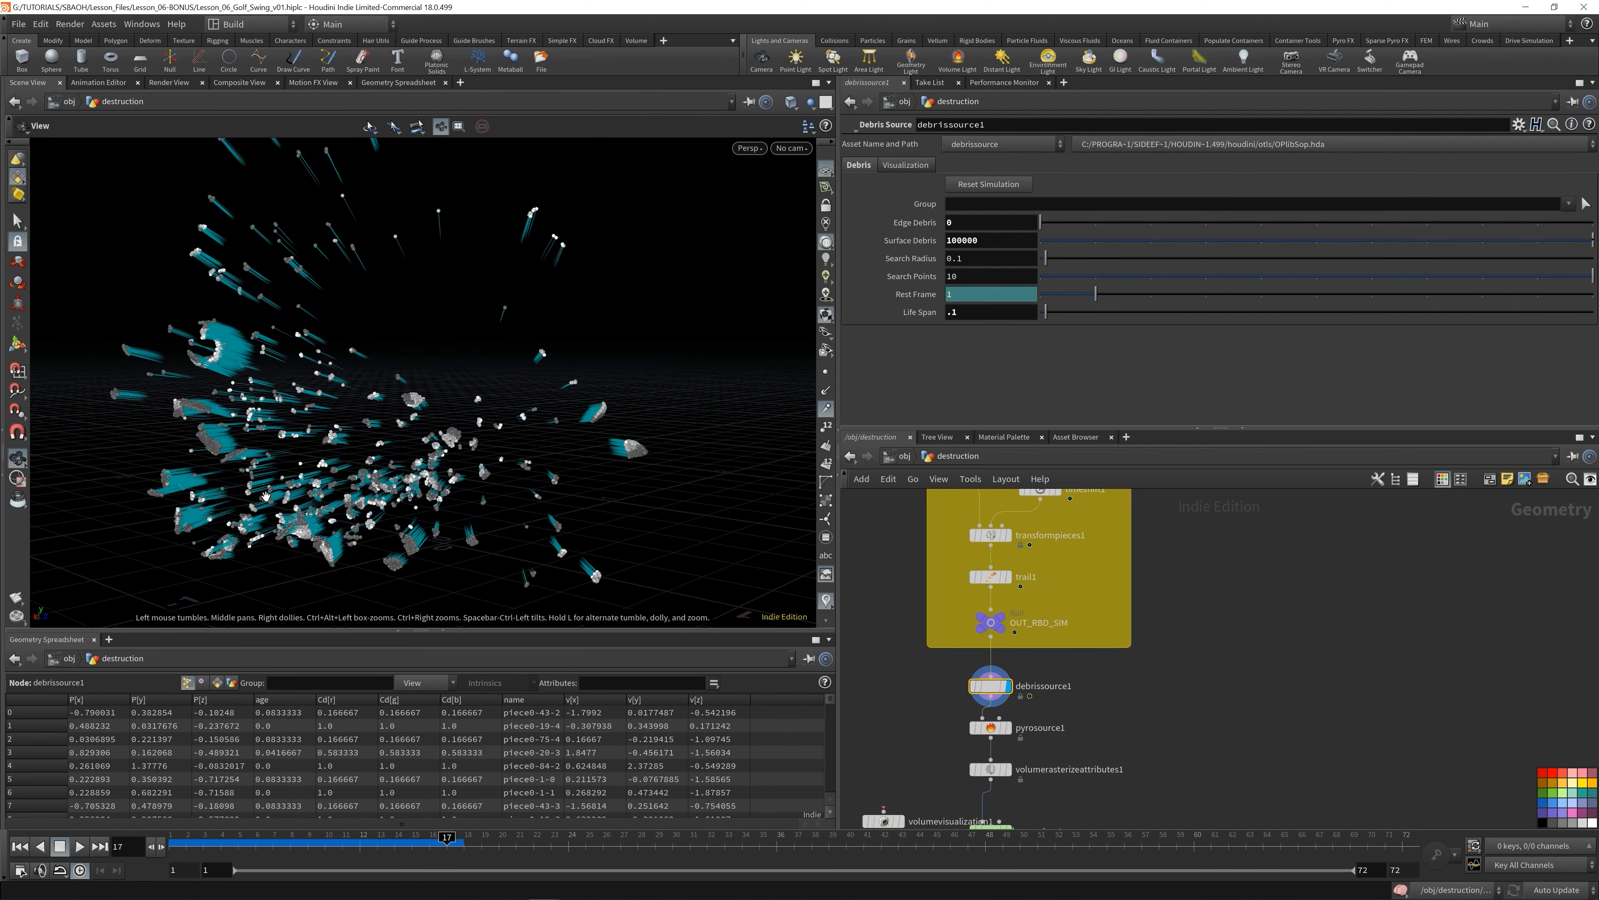
left_click_drag(378, 378, 429, 392)
right_click_drag(430, 391, 482, 379)
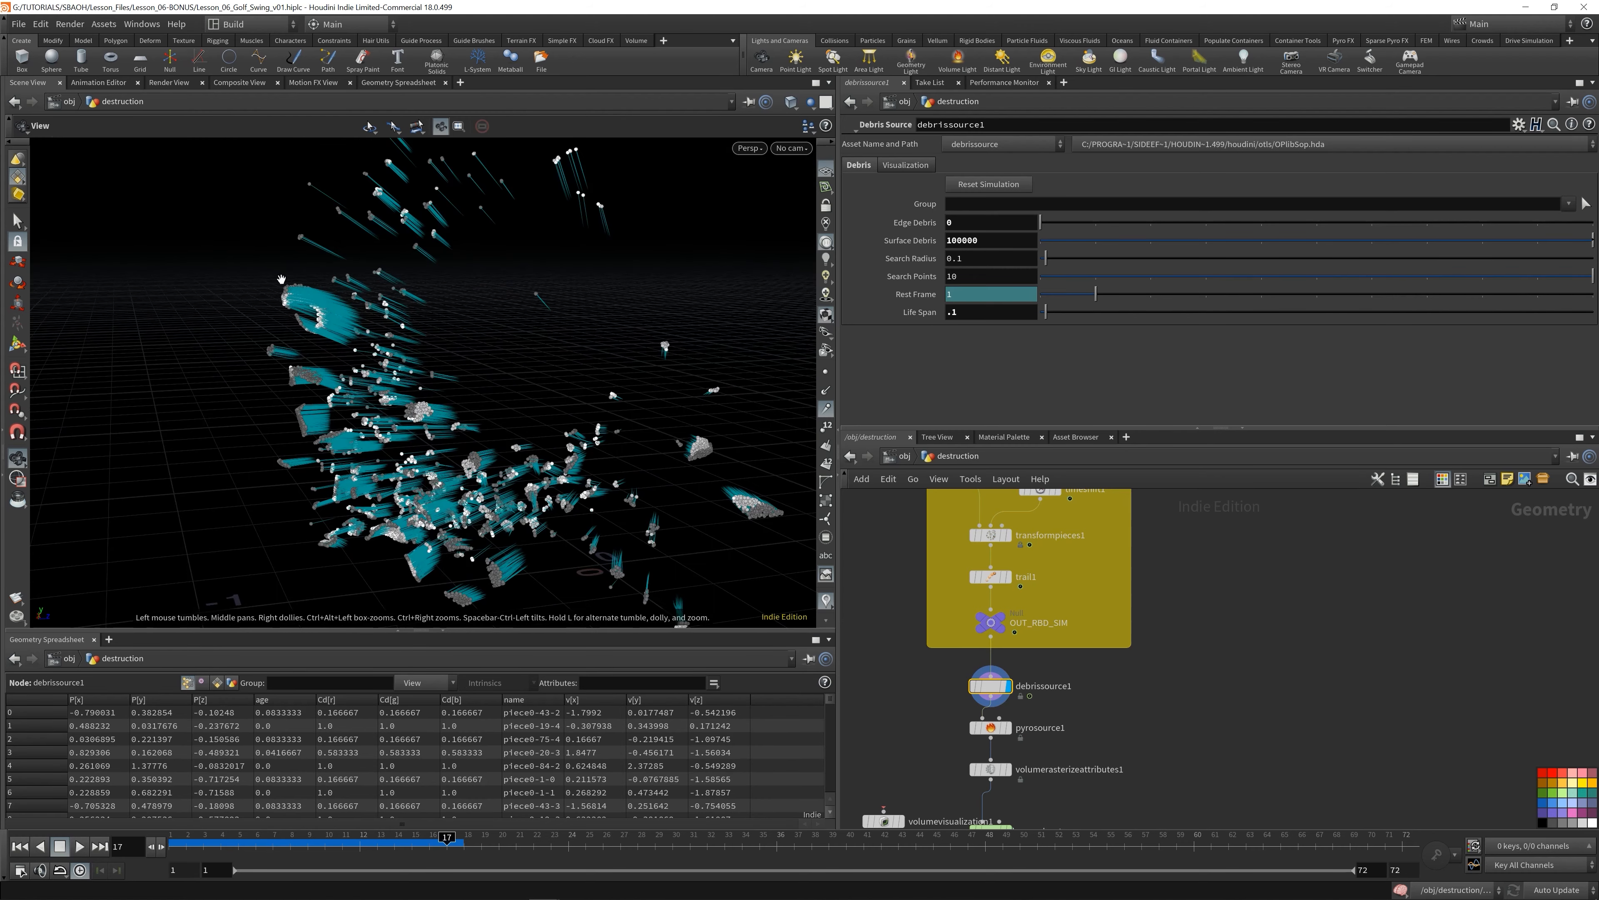
left_click_drag(492, 482, 337, 336)
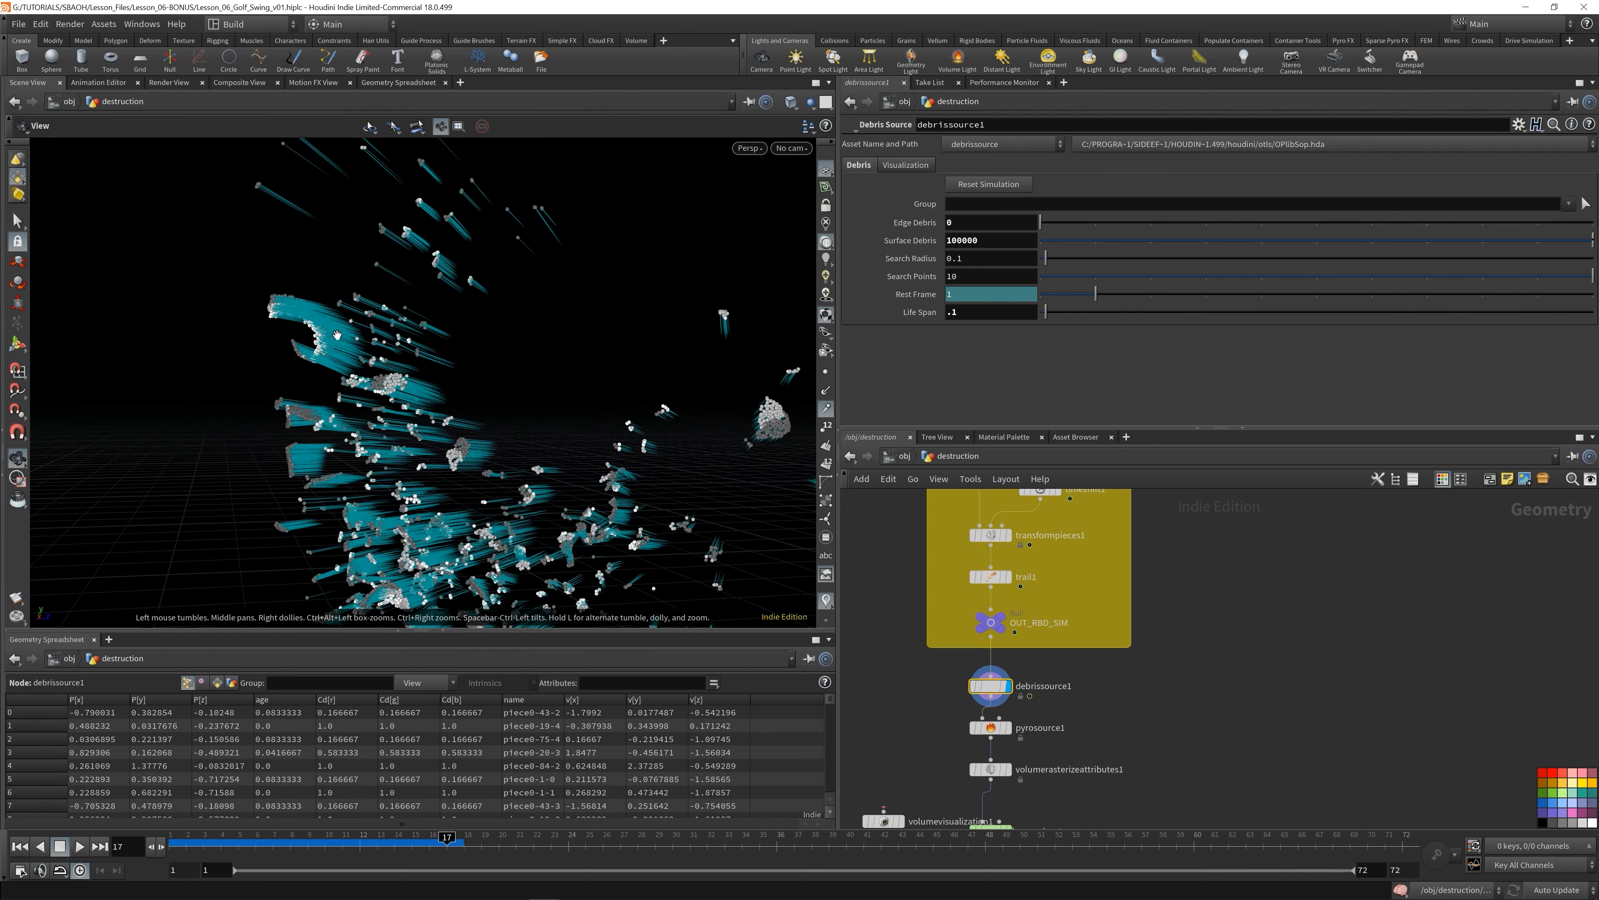
left_click_drag(588, 441, 527, 464)
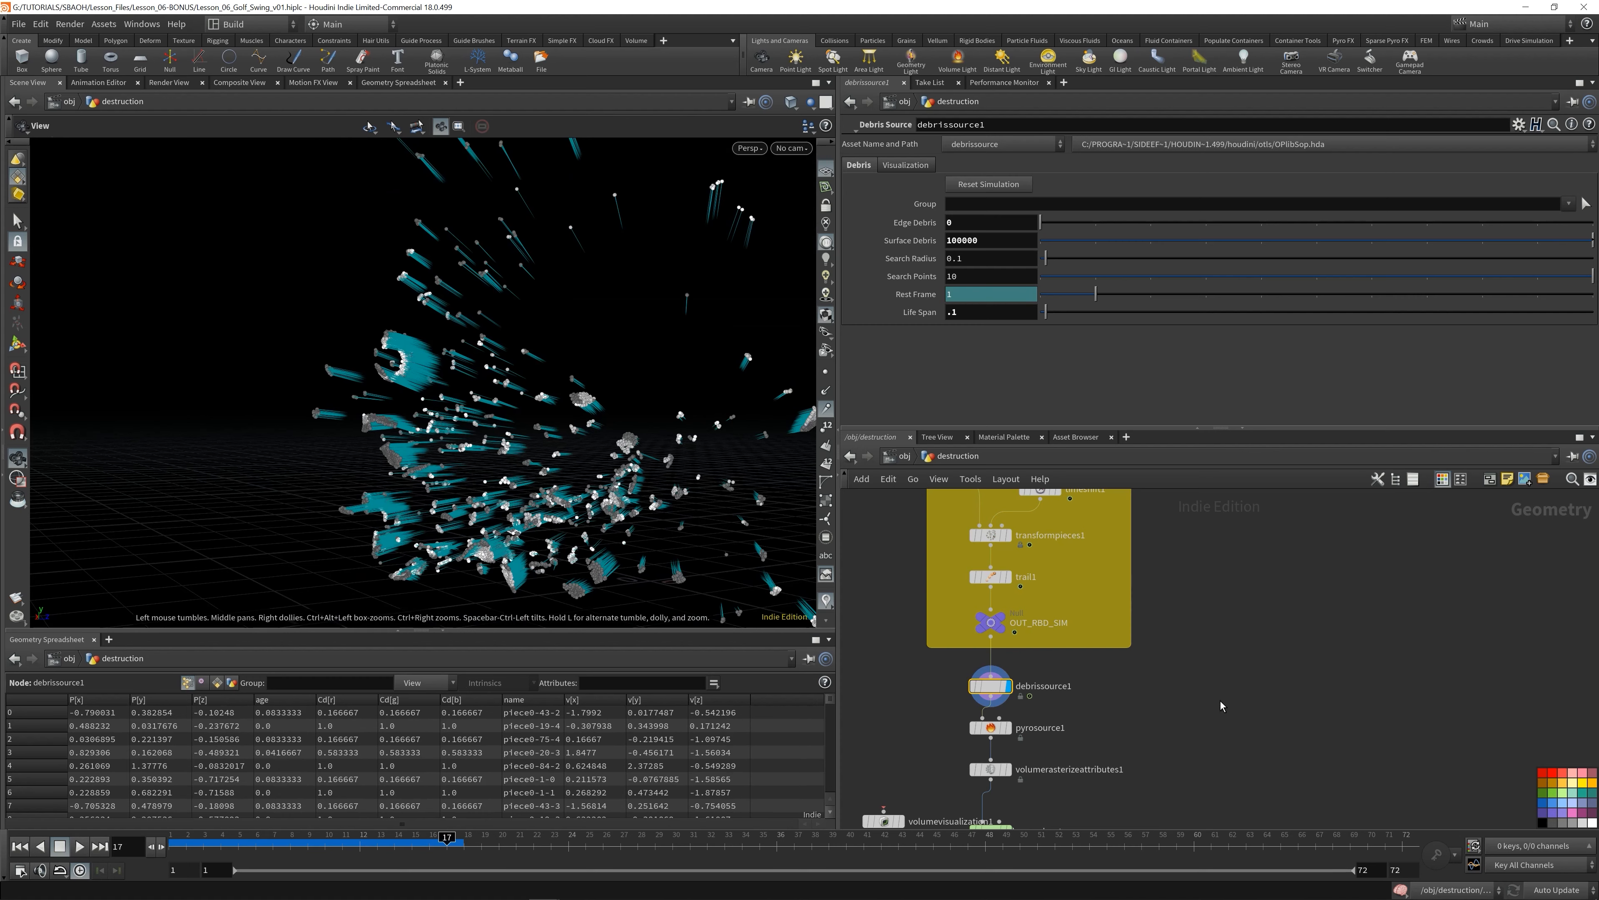
- Display volumerasterizeattributes1, save the scene and add v to the rasterized attributes alongside density
middle_click_drag(1220, 702, 1220, 629)
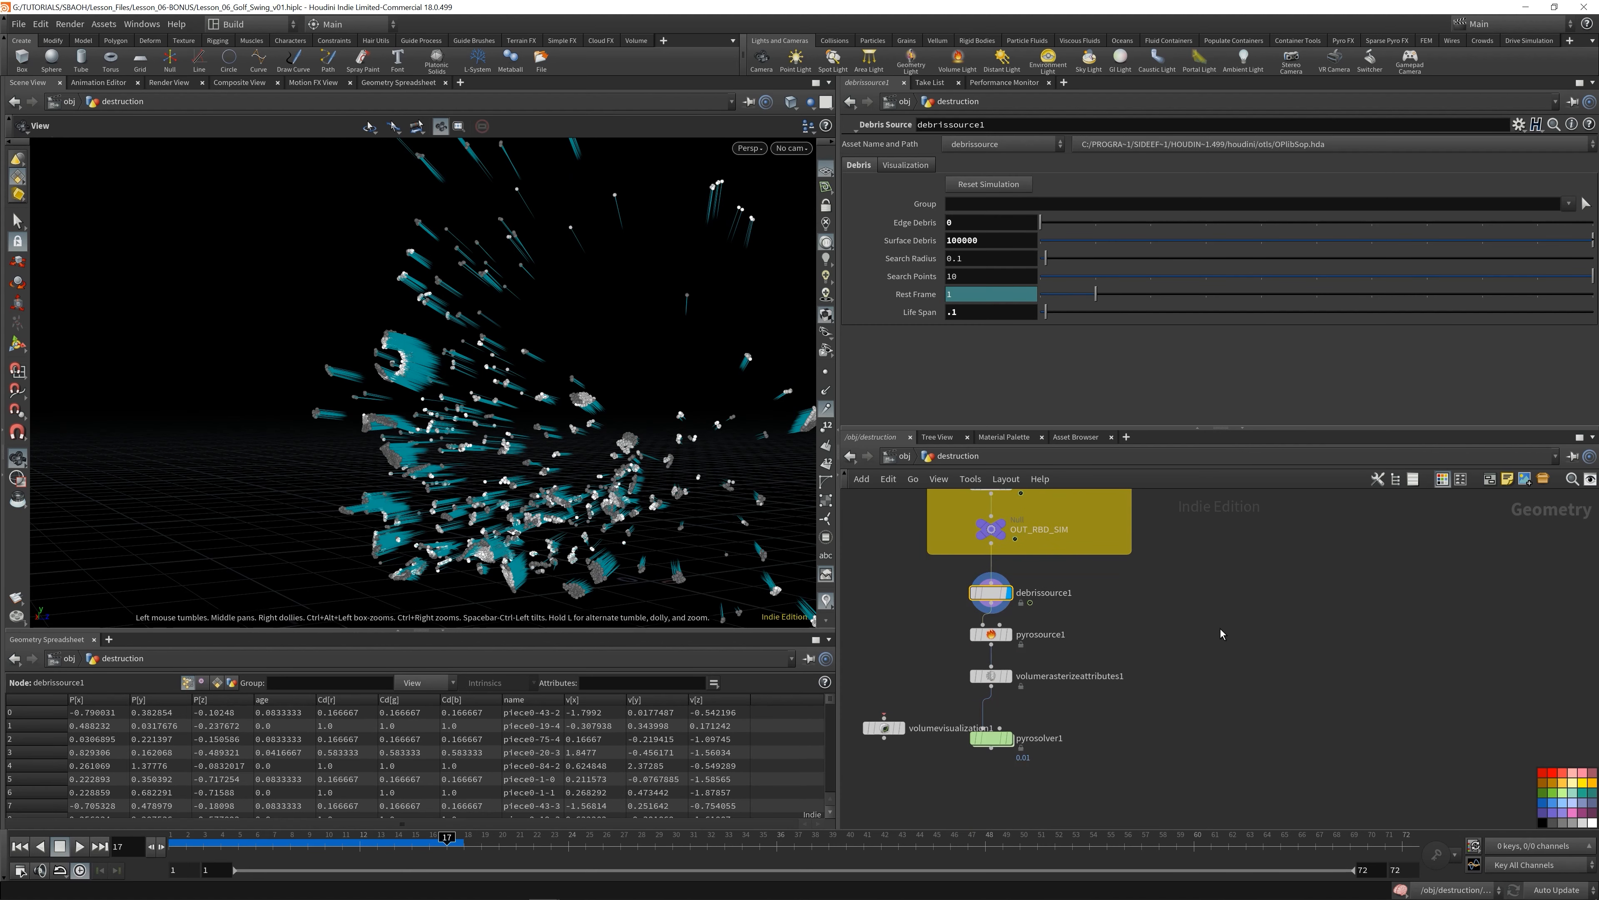
left_click(1006, 676)
middle_click(991, 633)
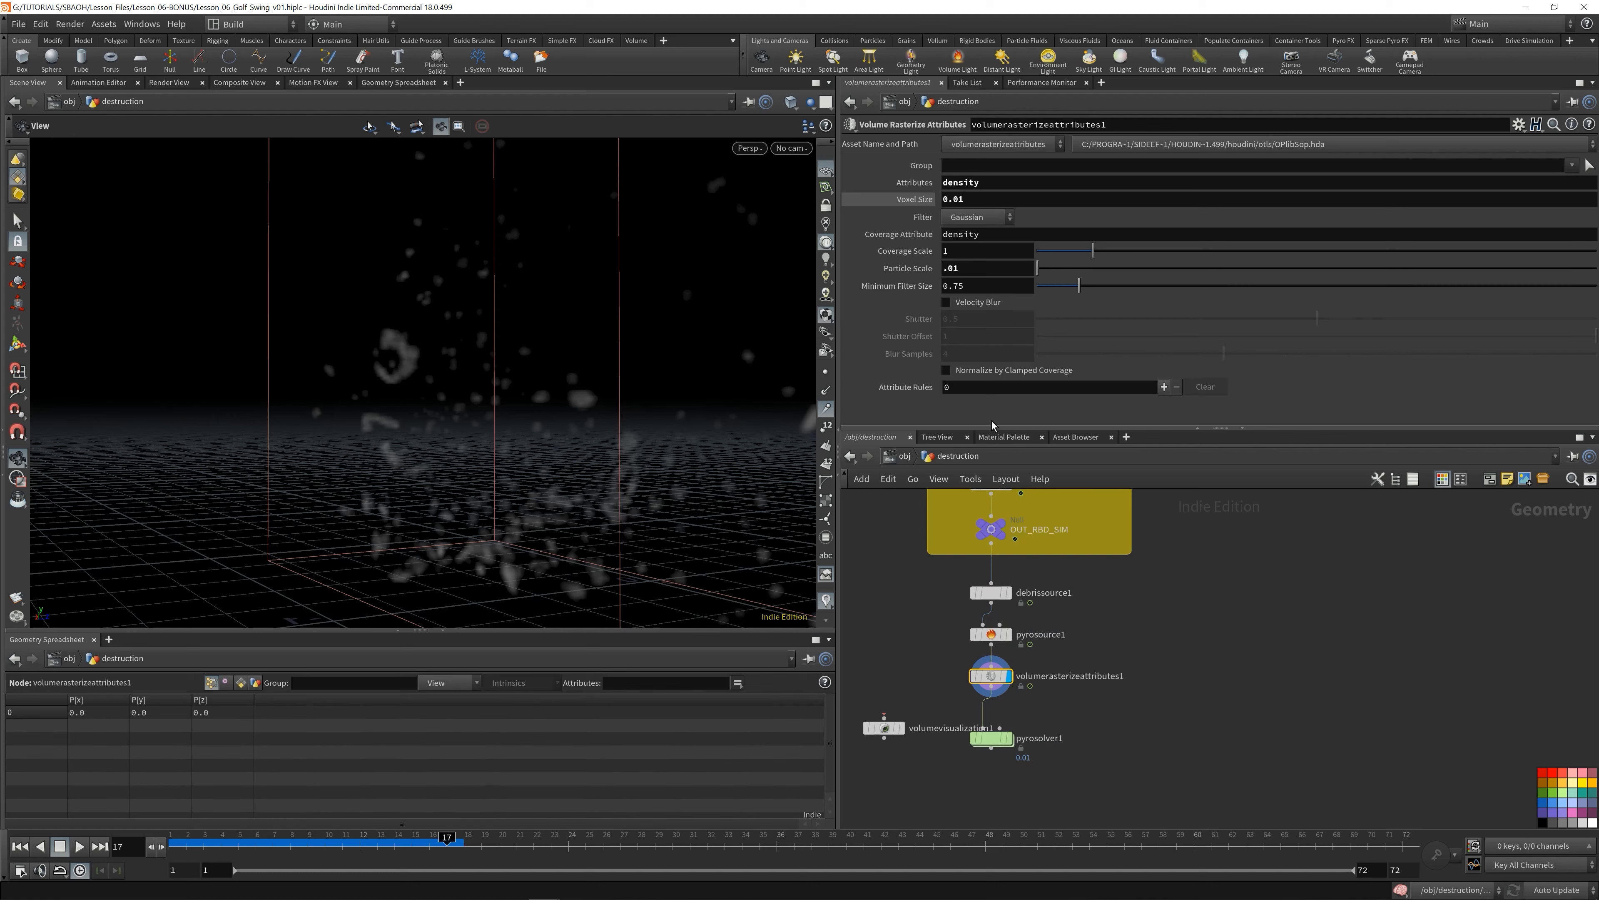
key("ctrl+s")
left_click(1022, 184)
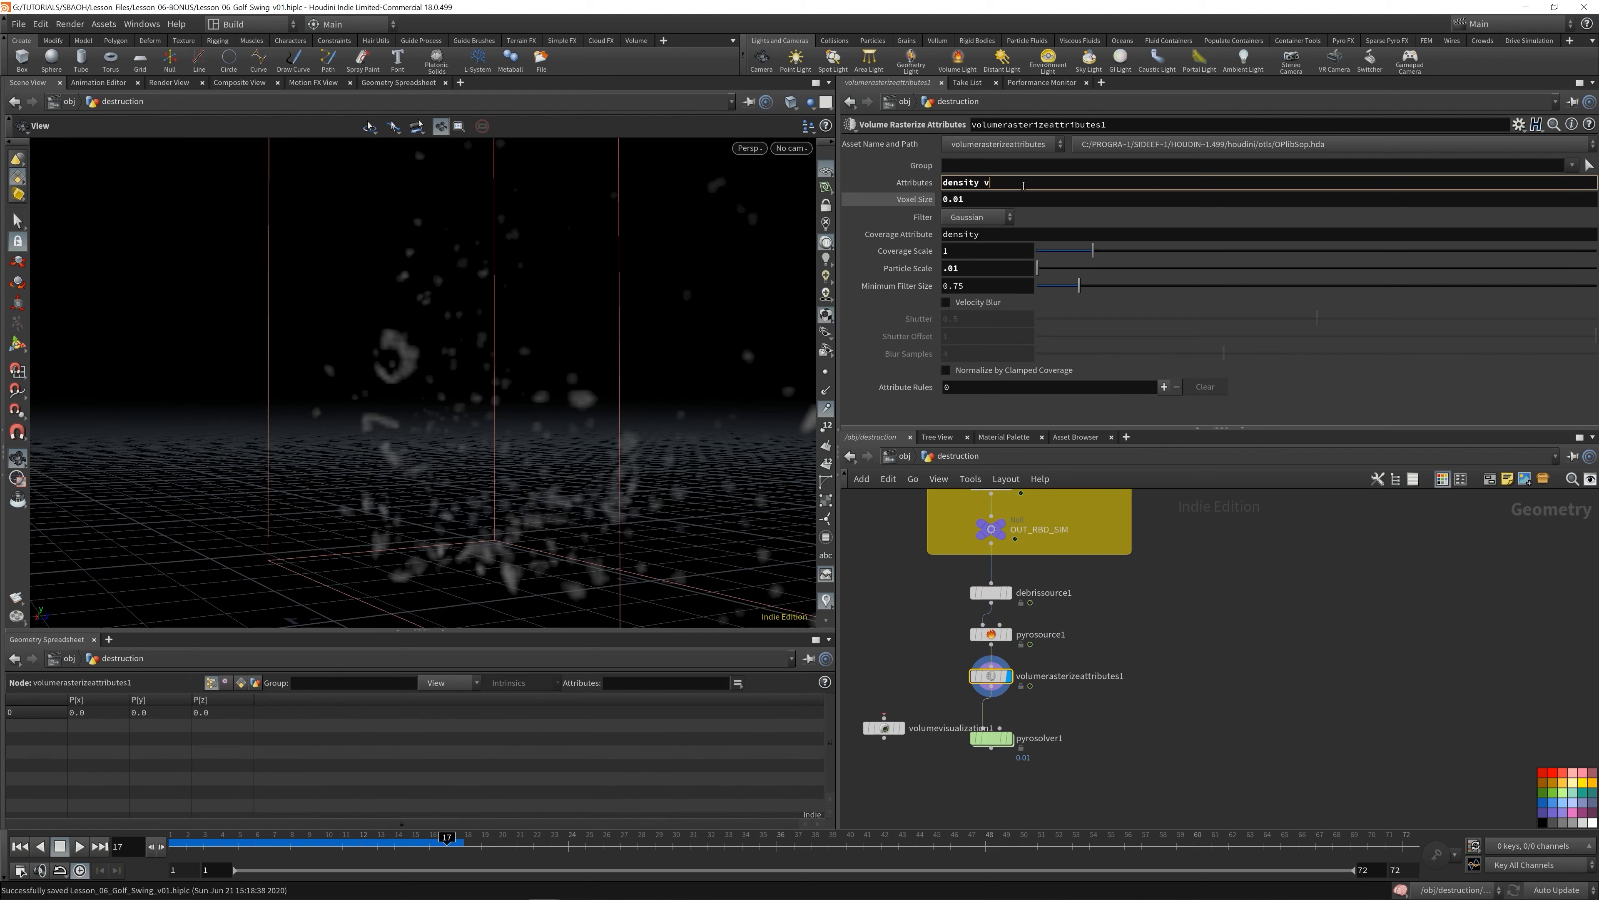
key("Return")
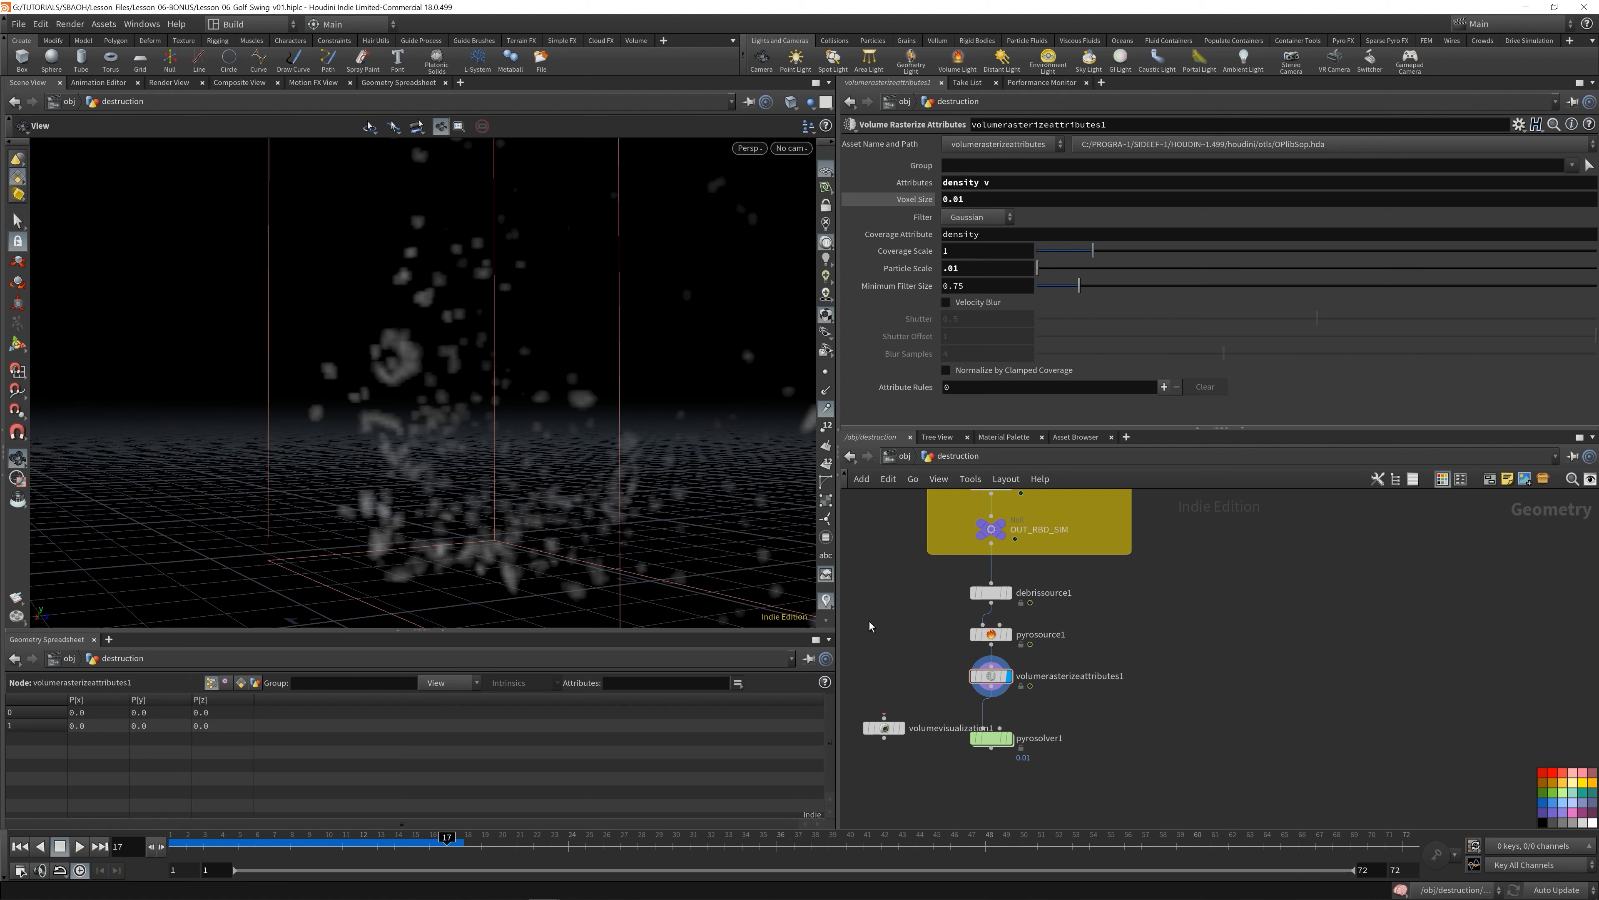
- Display pyrosolver1 at frame 1 and remove its burn and temperature sourcing operations, keeping density and v
left_click(1008, 740)
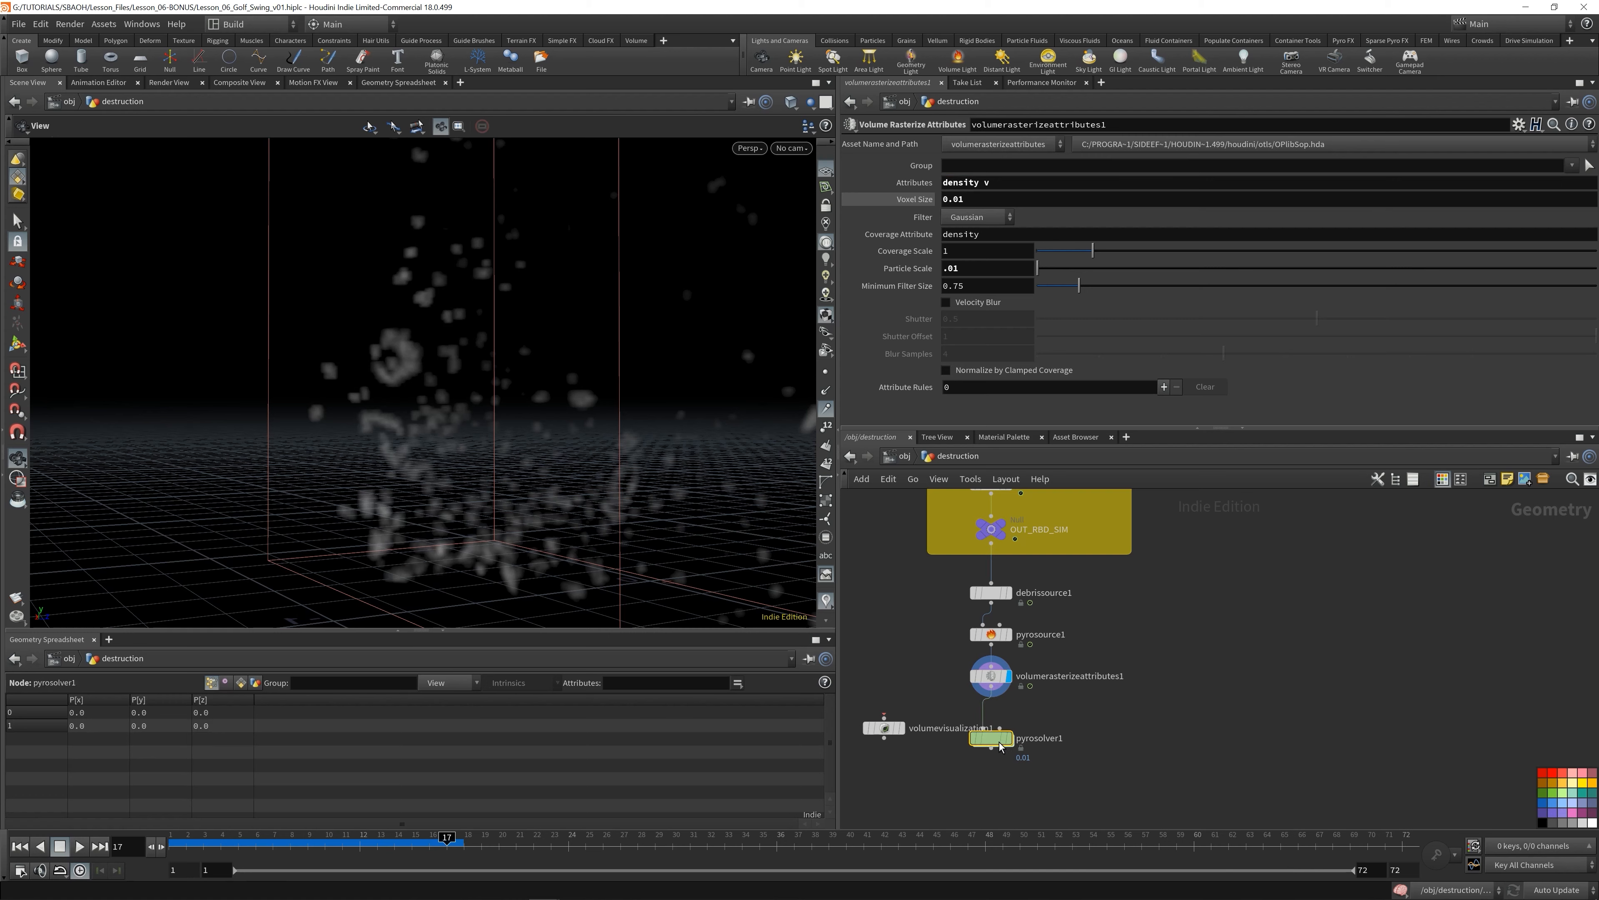
left_click(20, 845)
left_click(964, 200)
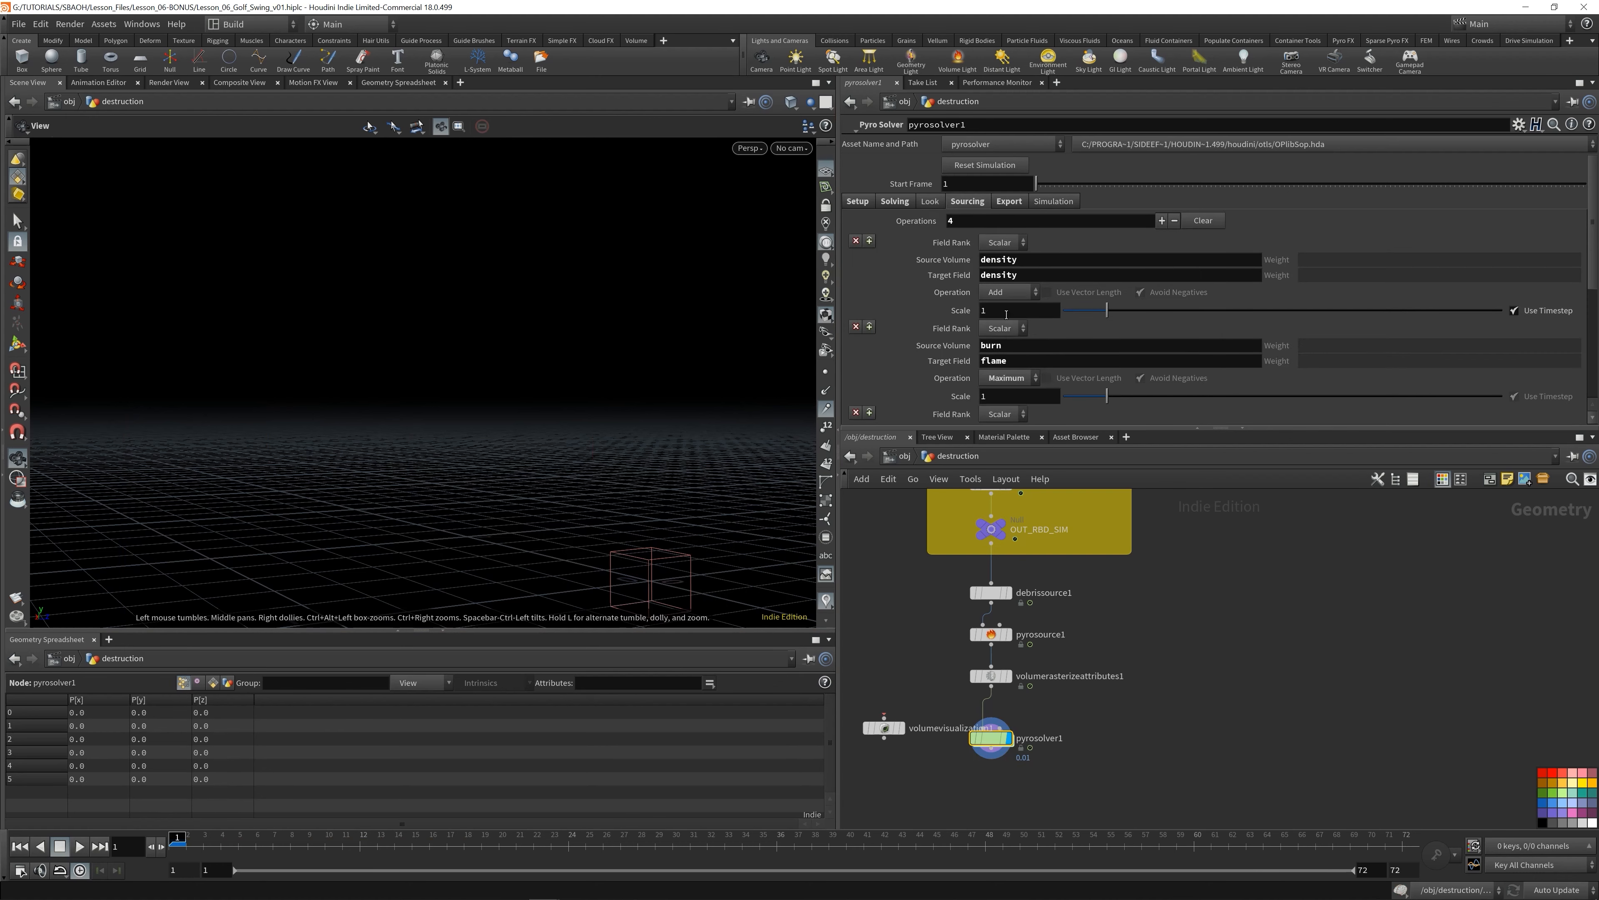
left_click_drag(1220, 430, 1220, 609)
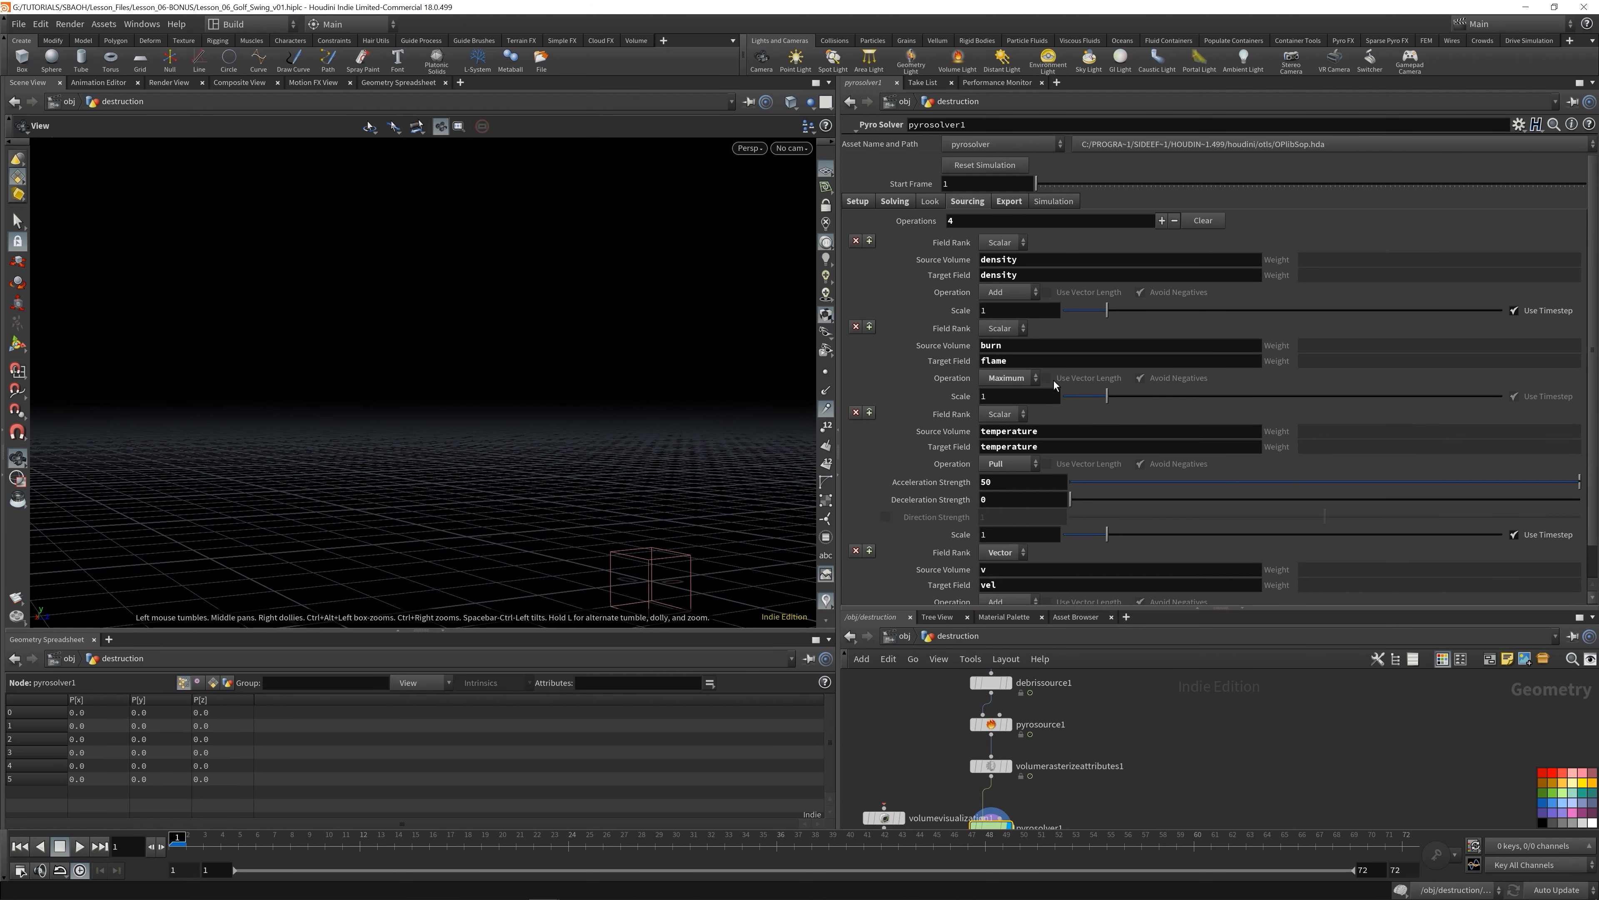
left_click(856, 325)
left_click(855, 326)
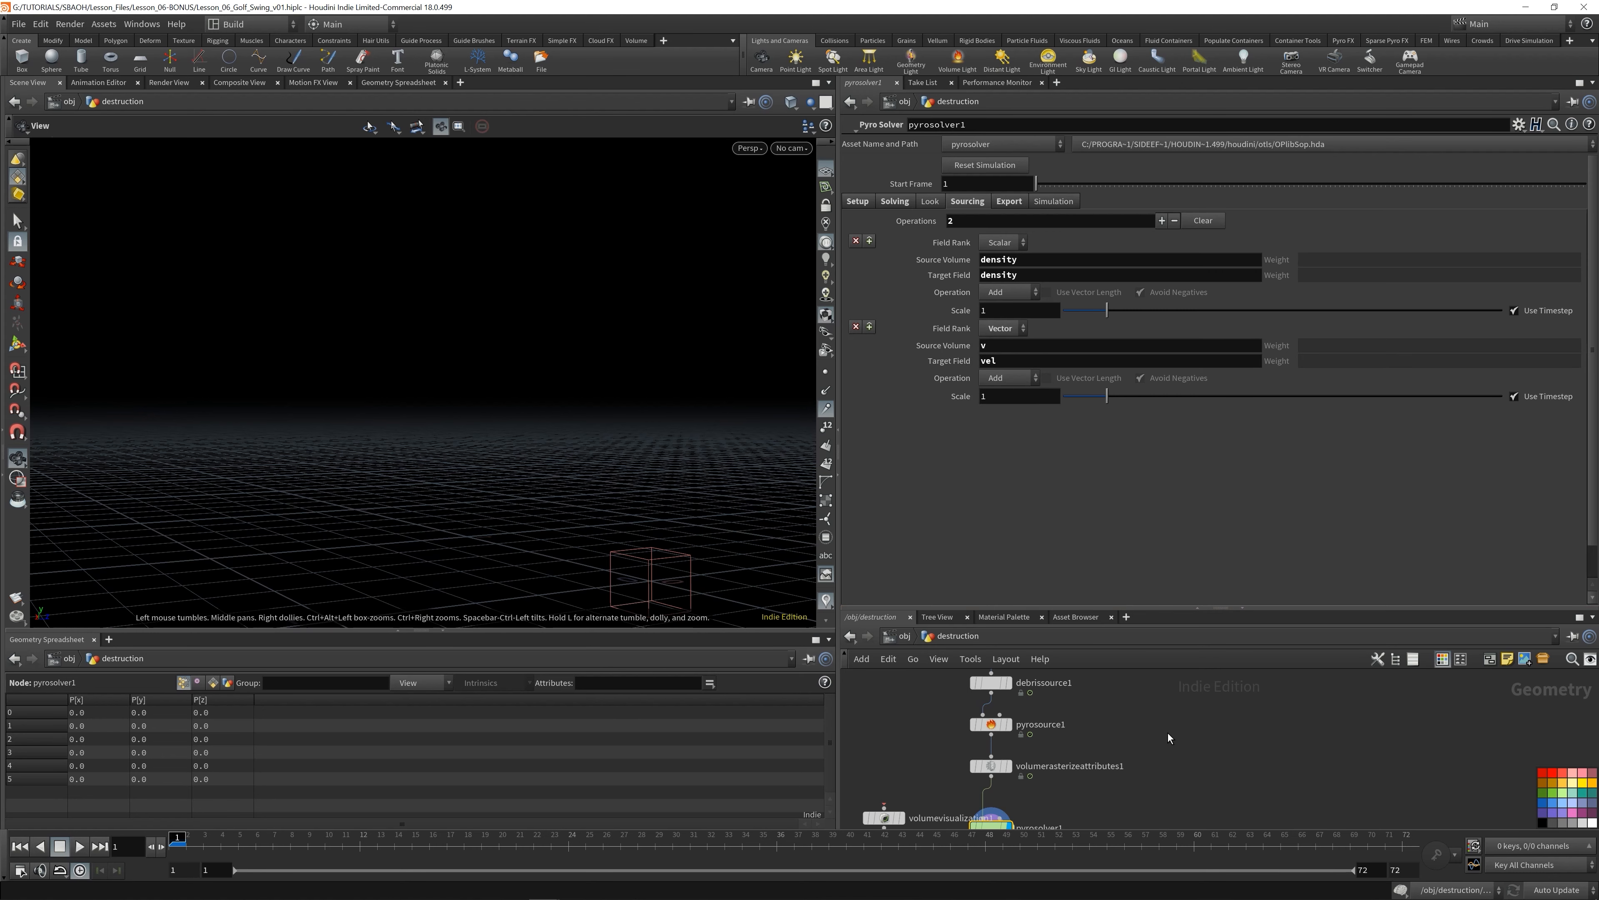
- Check the rasterized v attribute against pyrosolver1's velocity source and target fields, and play the simulation to frame 17
left_click(980, 767)
double_click(986, 182)
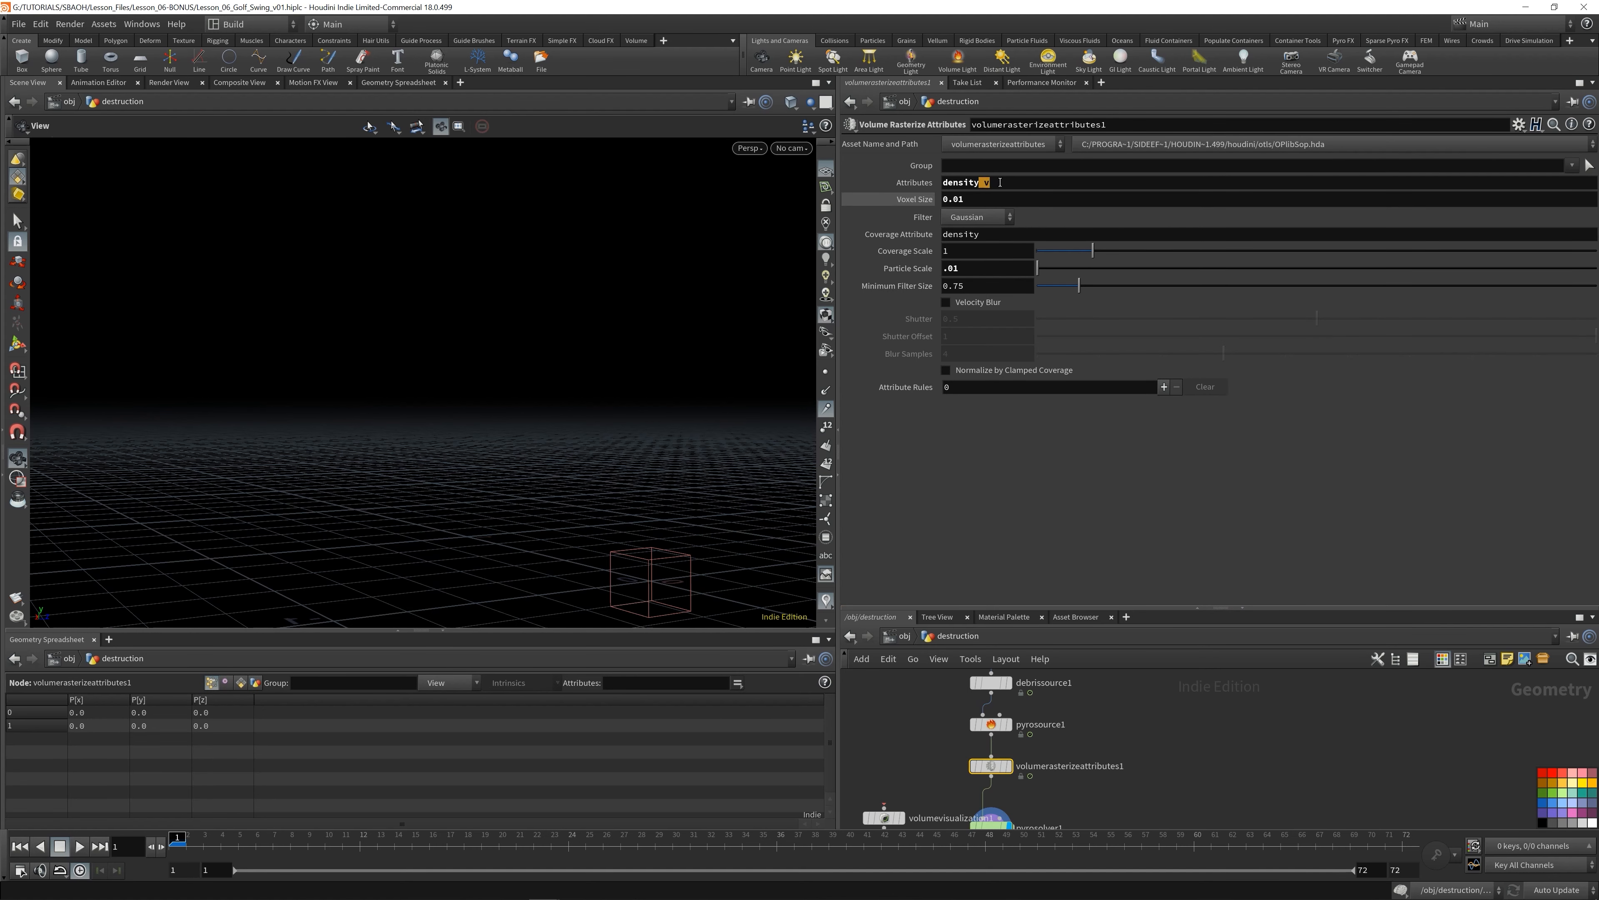
left_click(989, 815)
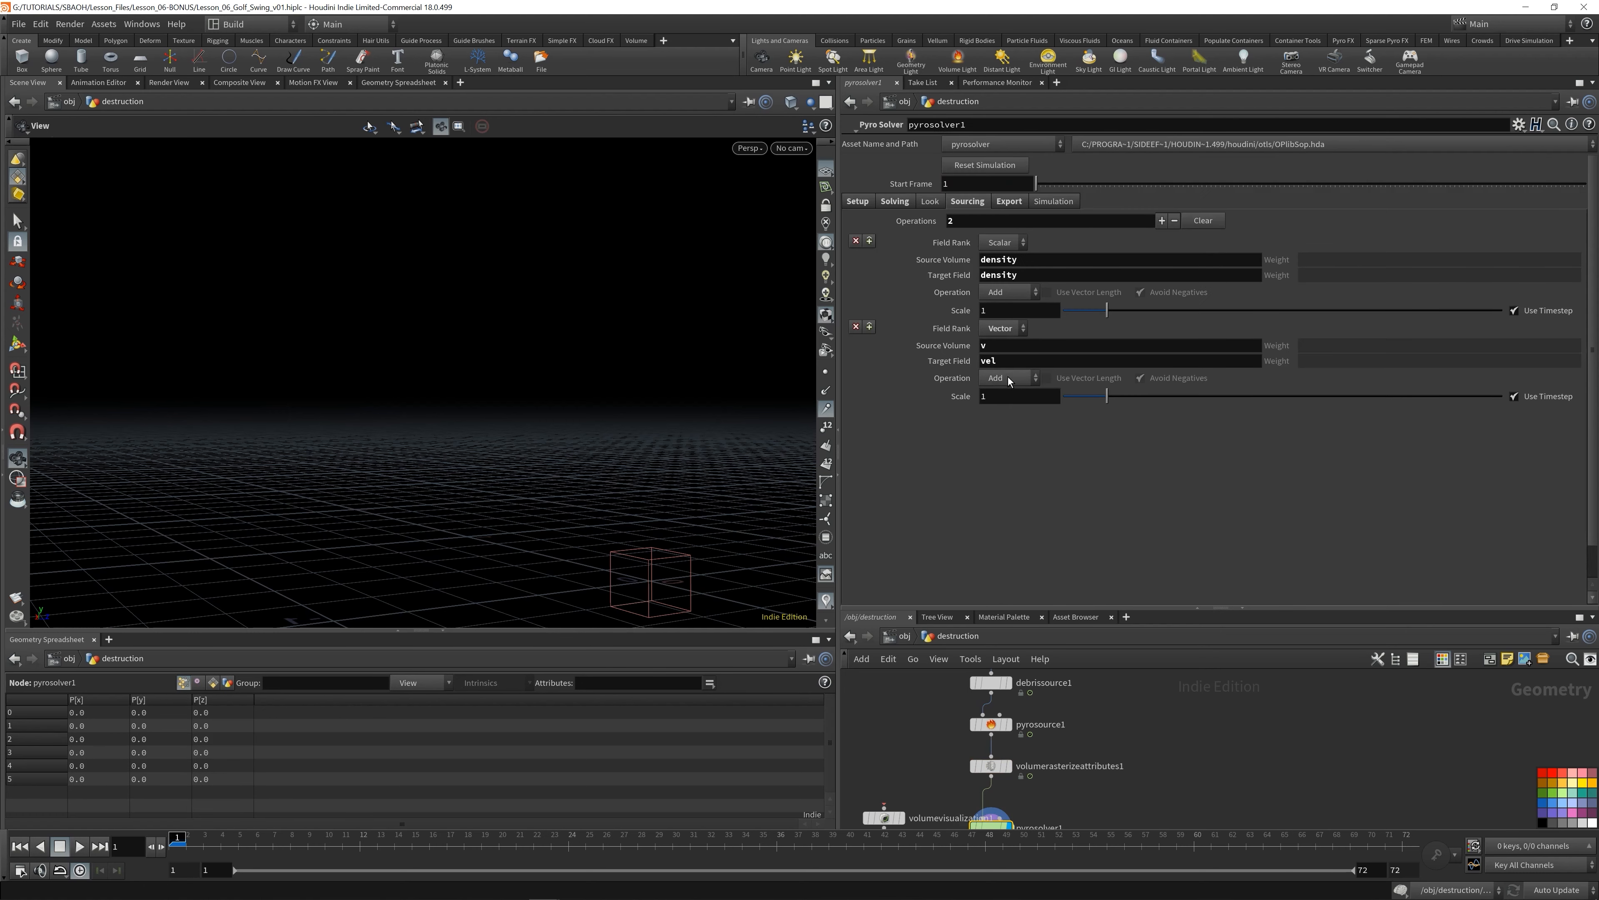
double_click(1008, 359)
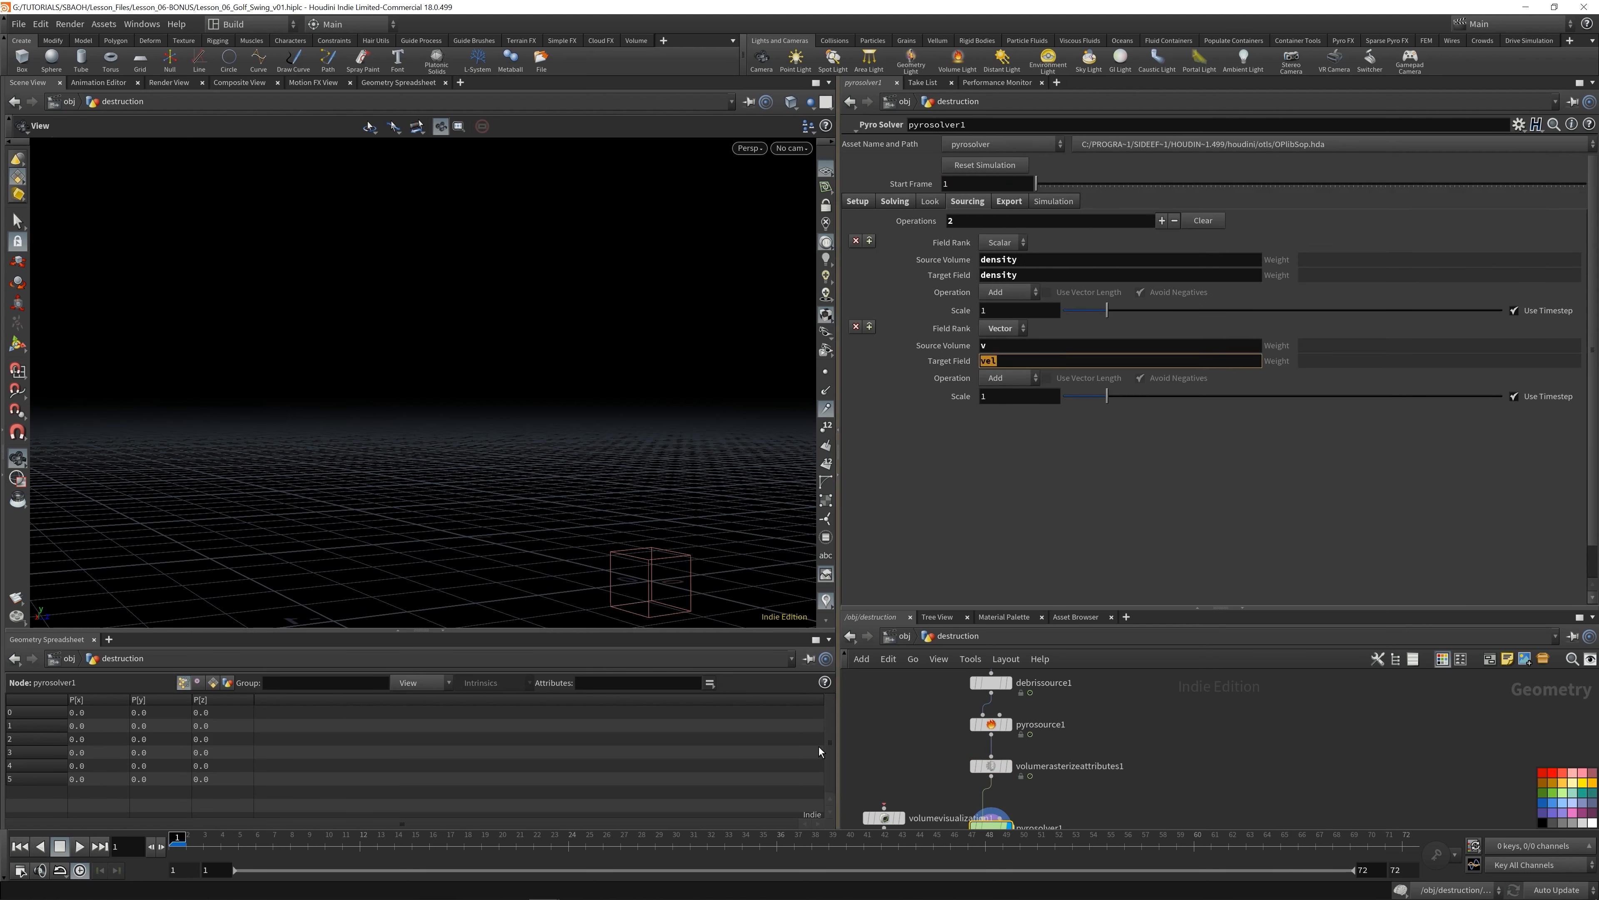
left_click(80, 846)
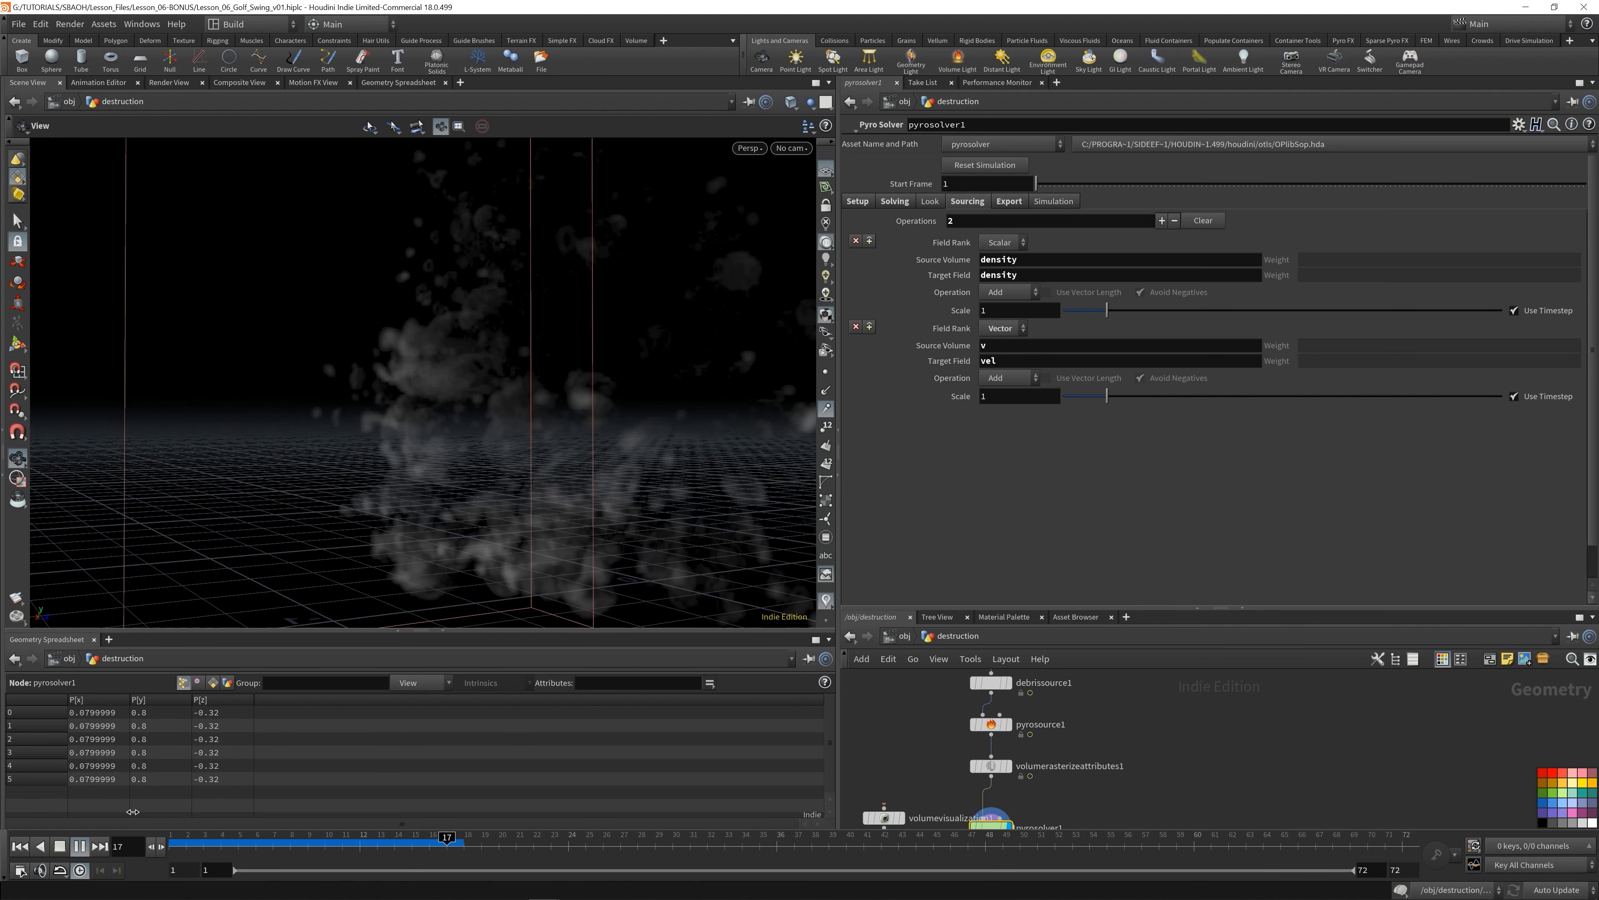
- Return to frame 1, save the scene and disable Dissipation in pyrosolver1's shape settings
left_click(20, 846)
middle_click_drag(1244, 761, 1243, 698)
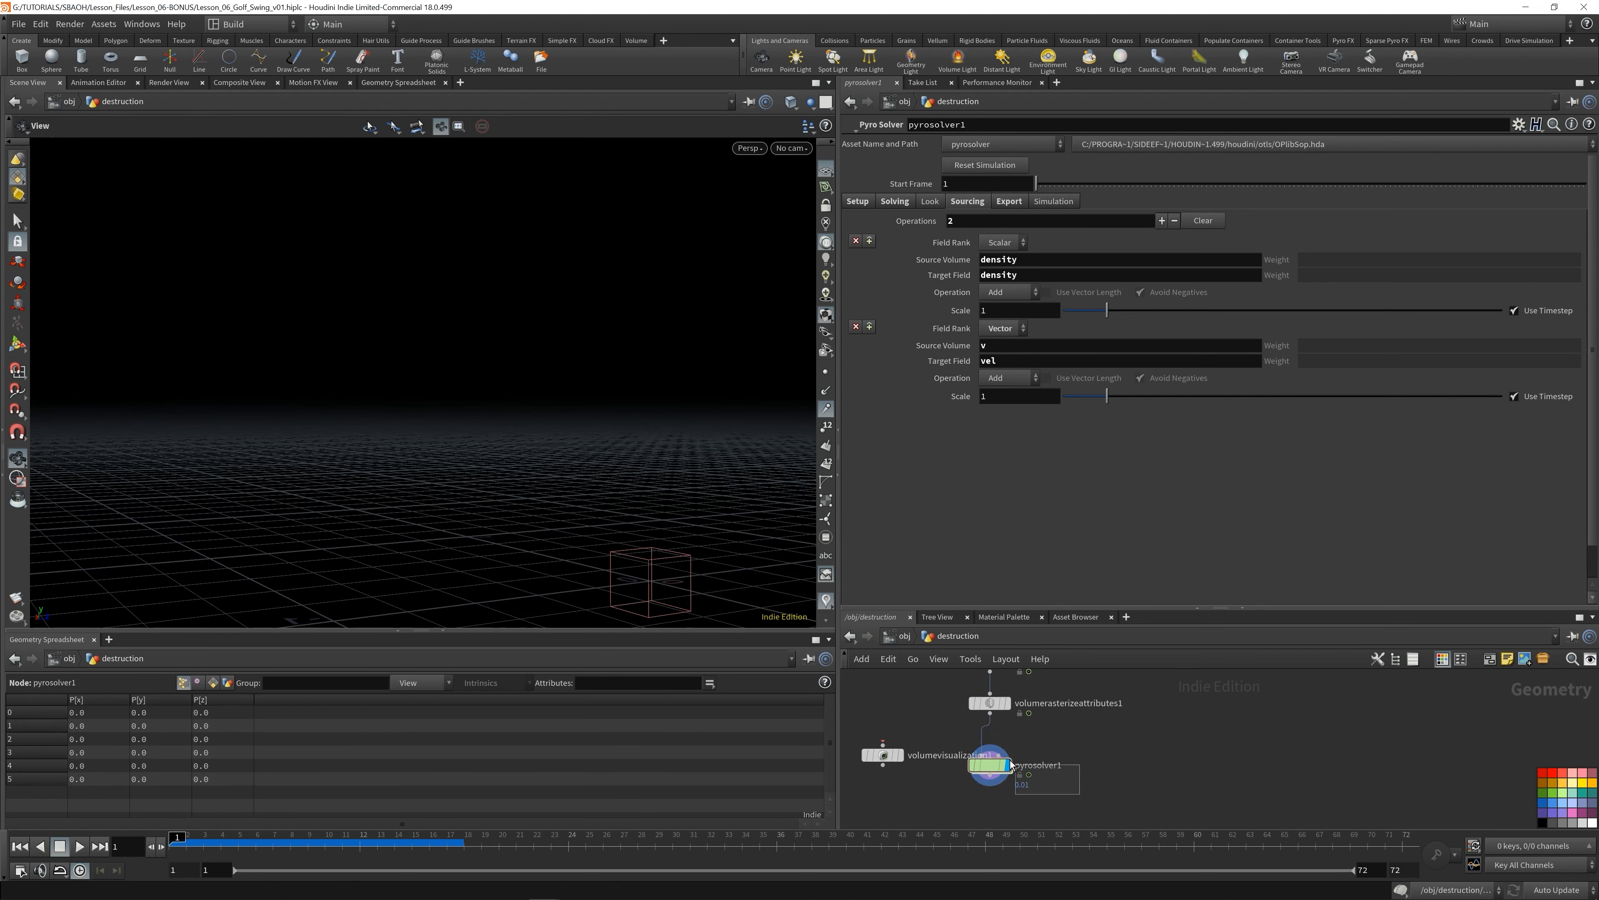
left_click(907, 206)
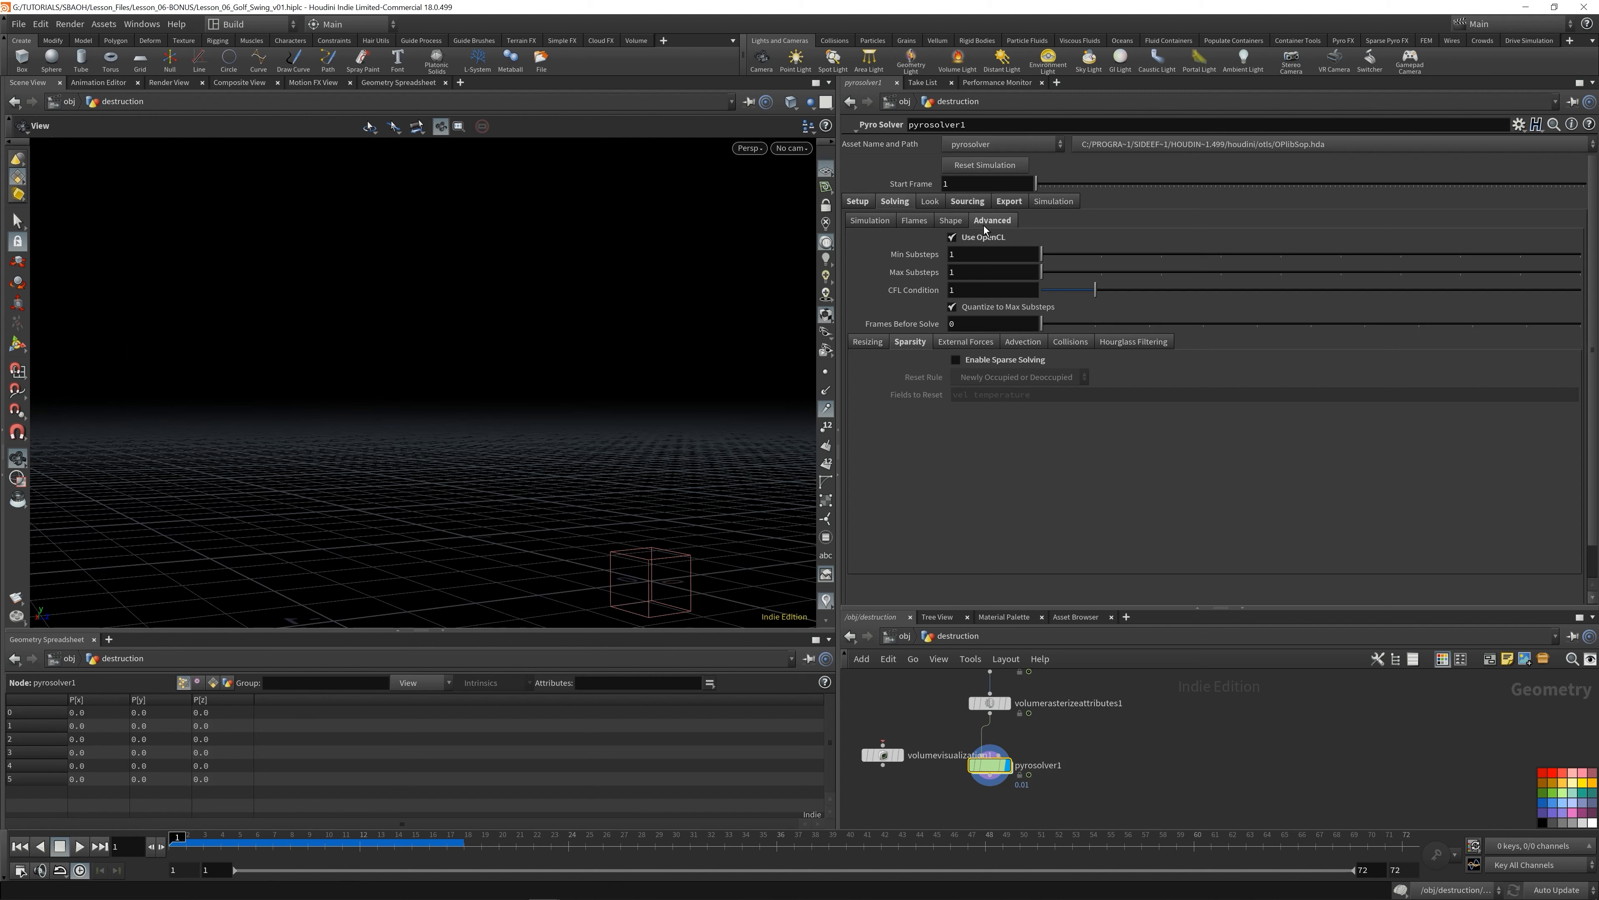
left_click(951, 222)
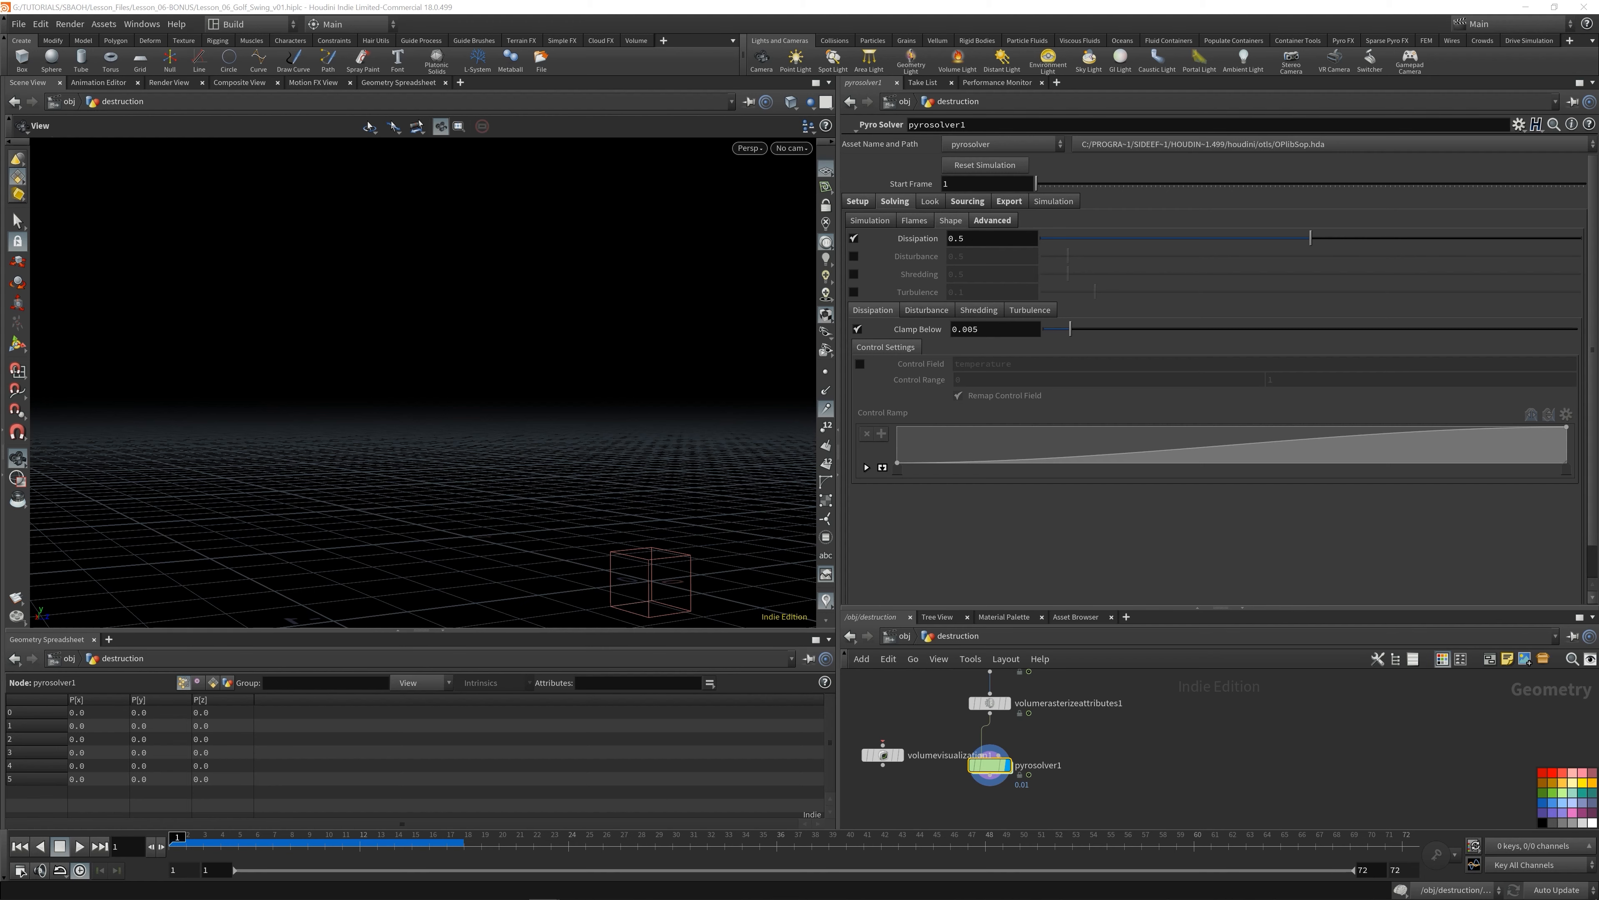
key("ctrl+s")
left_click(855, 239)
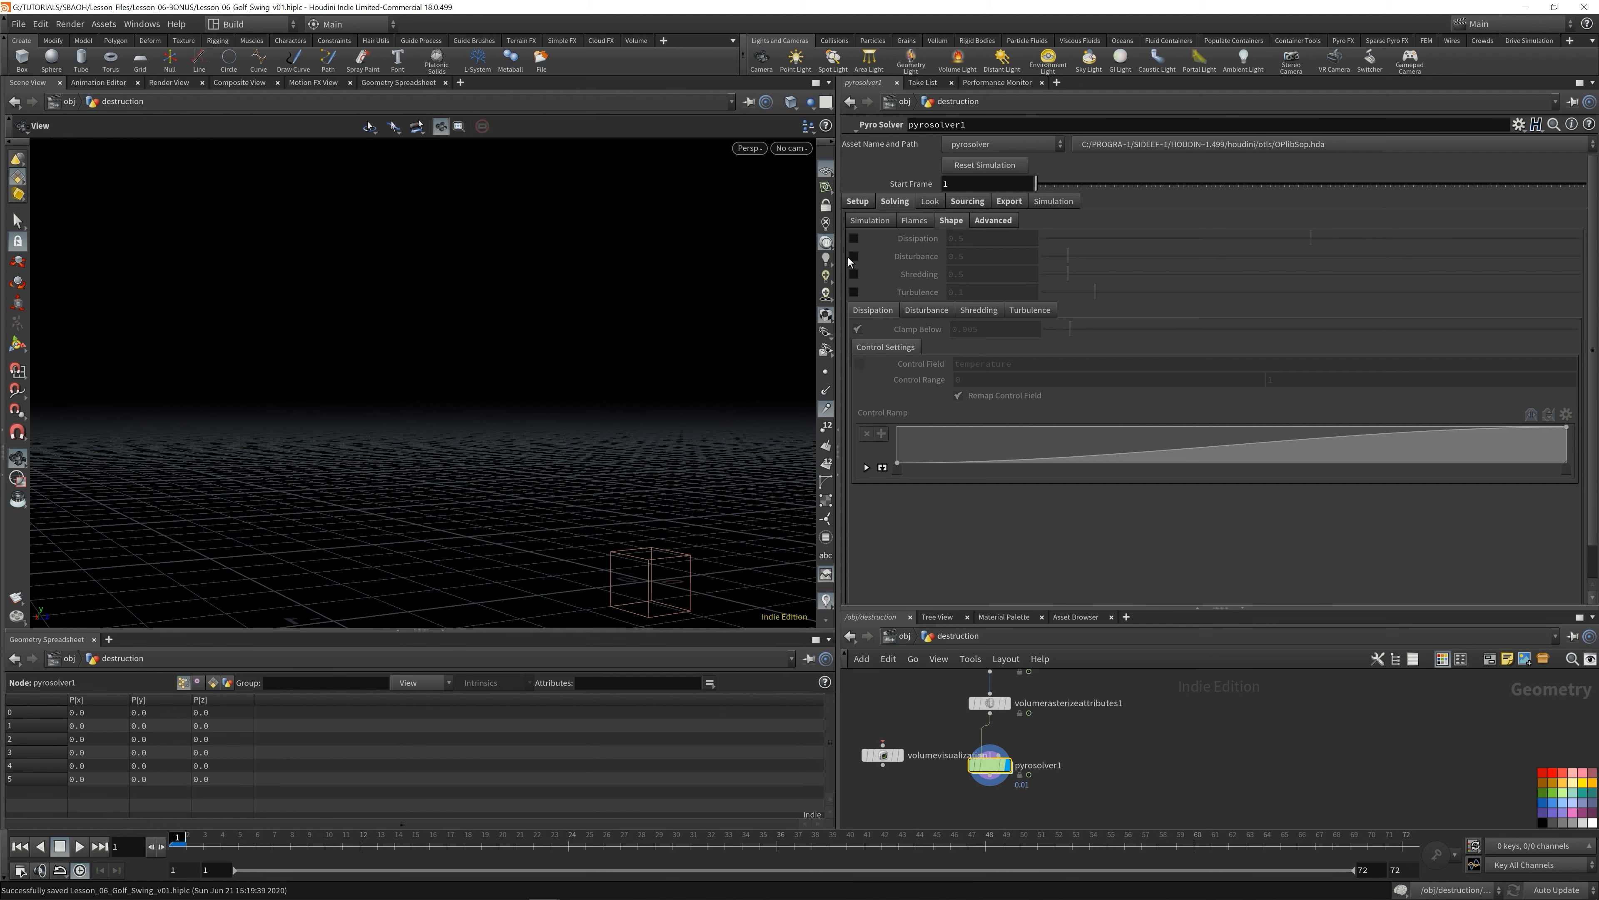
- Simulate the dust up to frame 17 and scrub through the cached frames to review its expansion
left_click(77, 847)
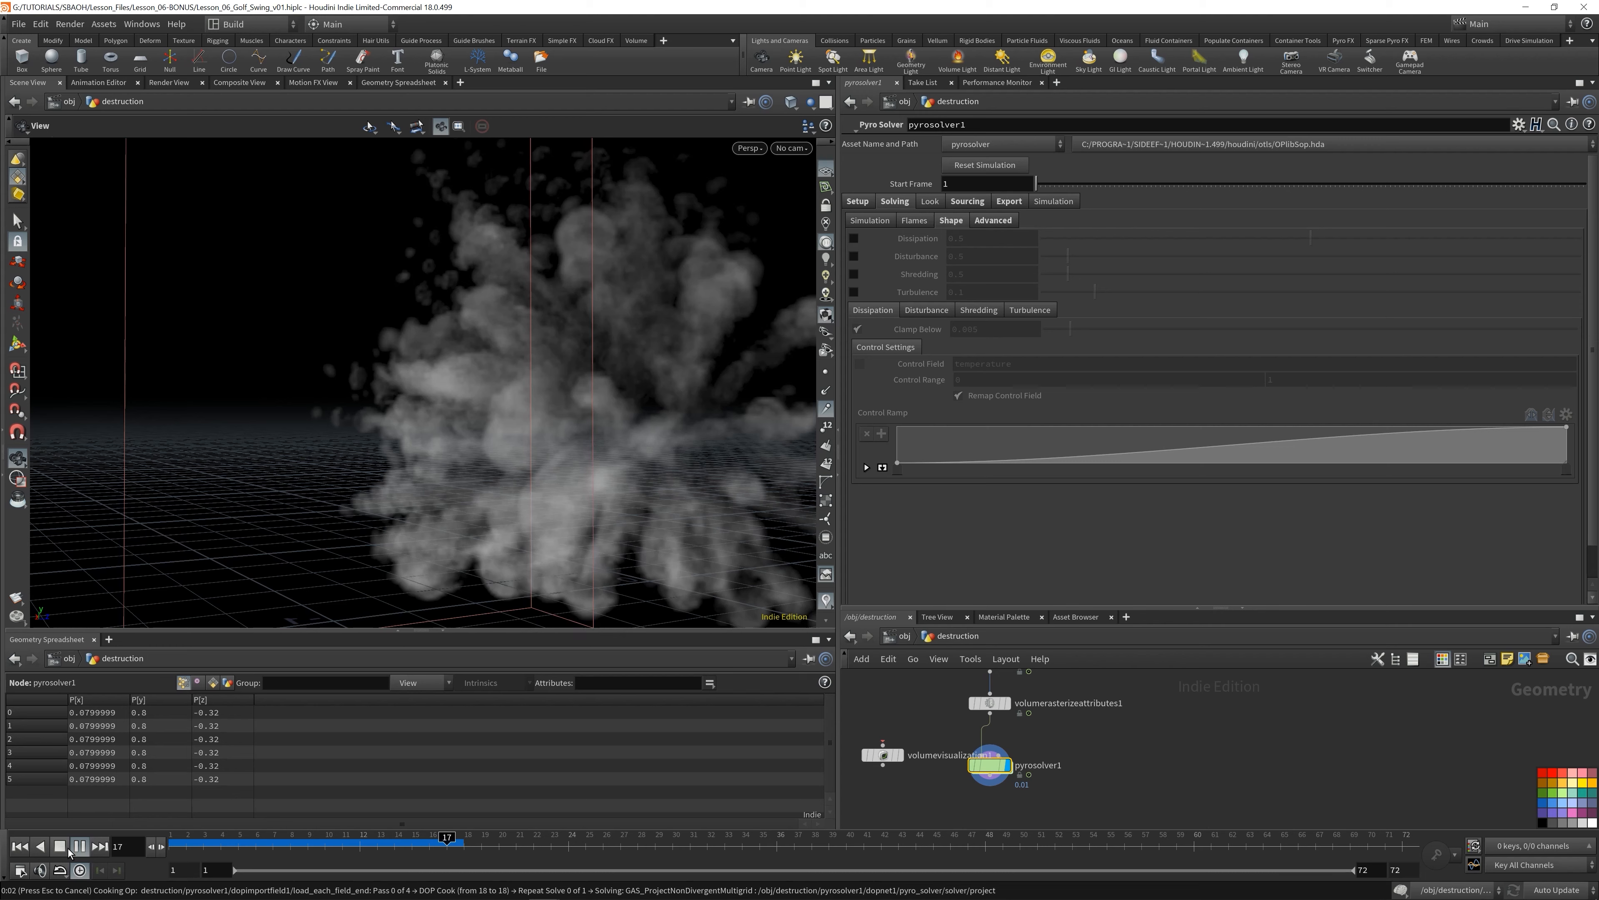
left_click(69, 849)
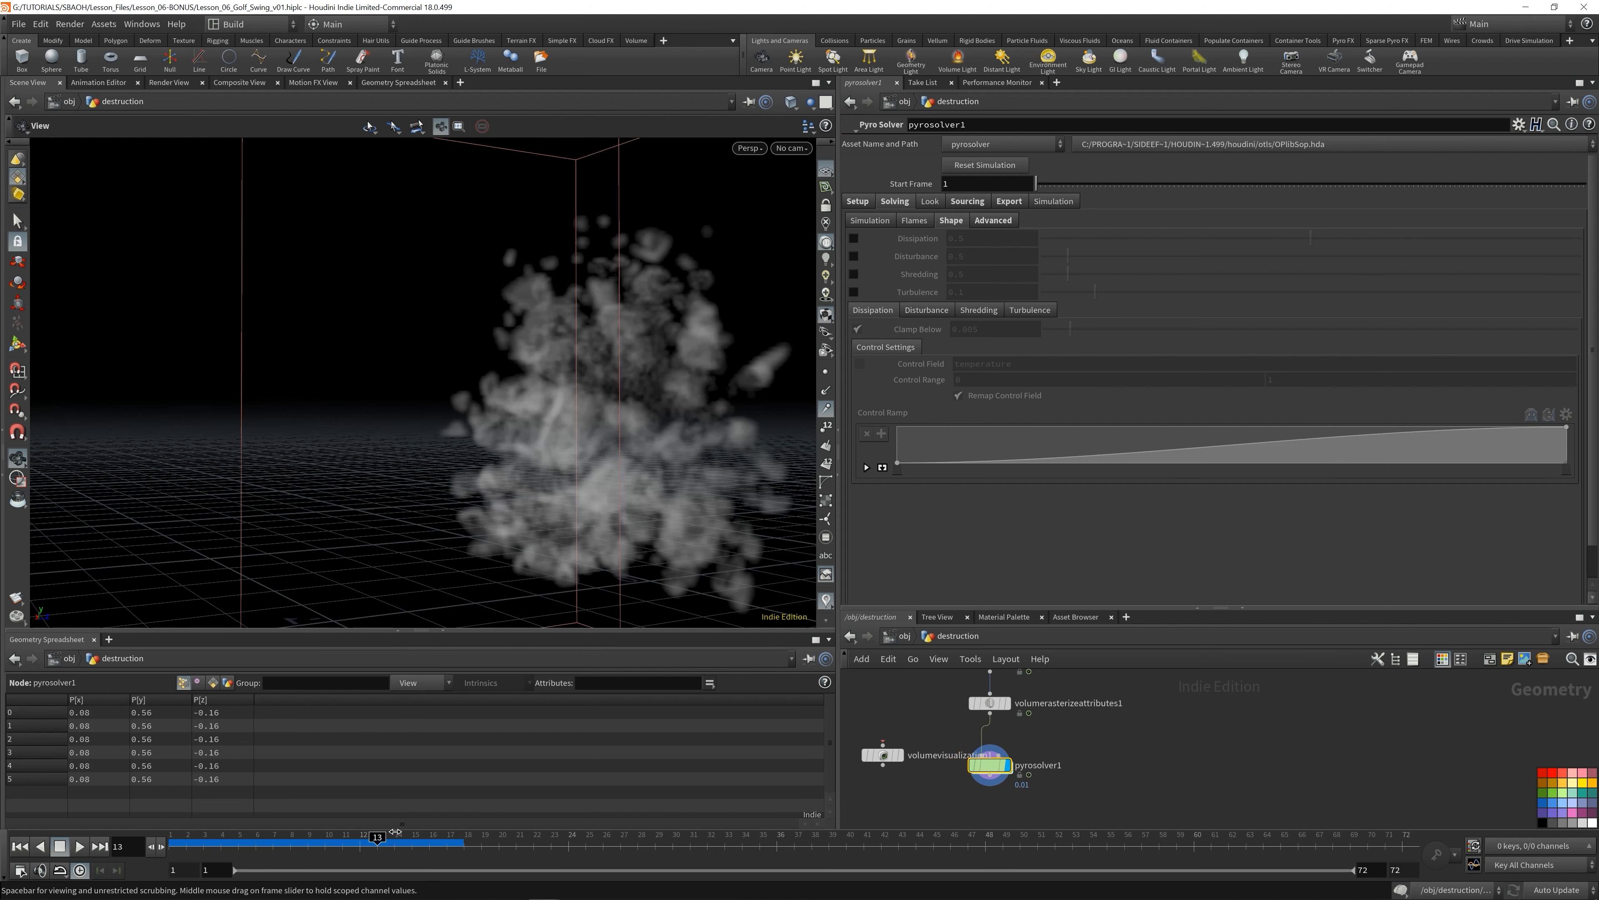
scroll(364, 346, "down", 3)
left_click_drag(364, 347, 454, 479)
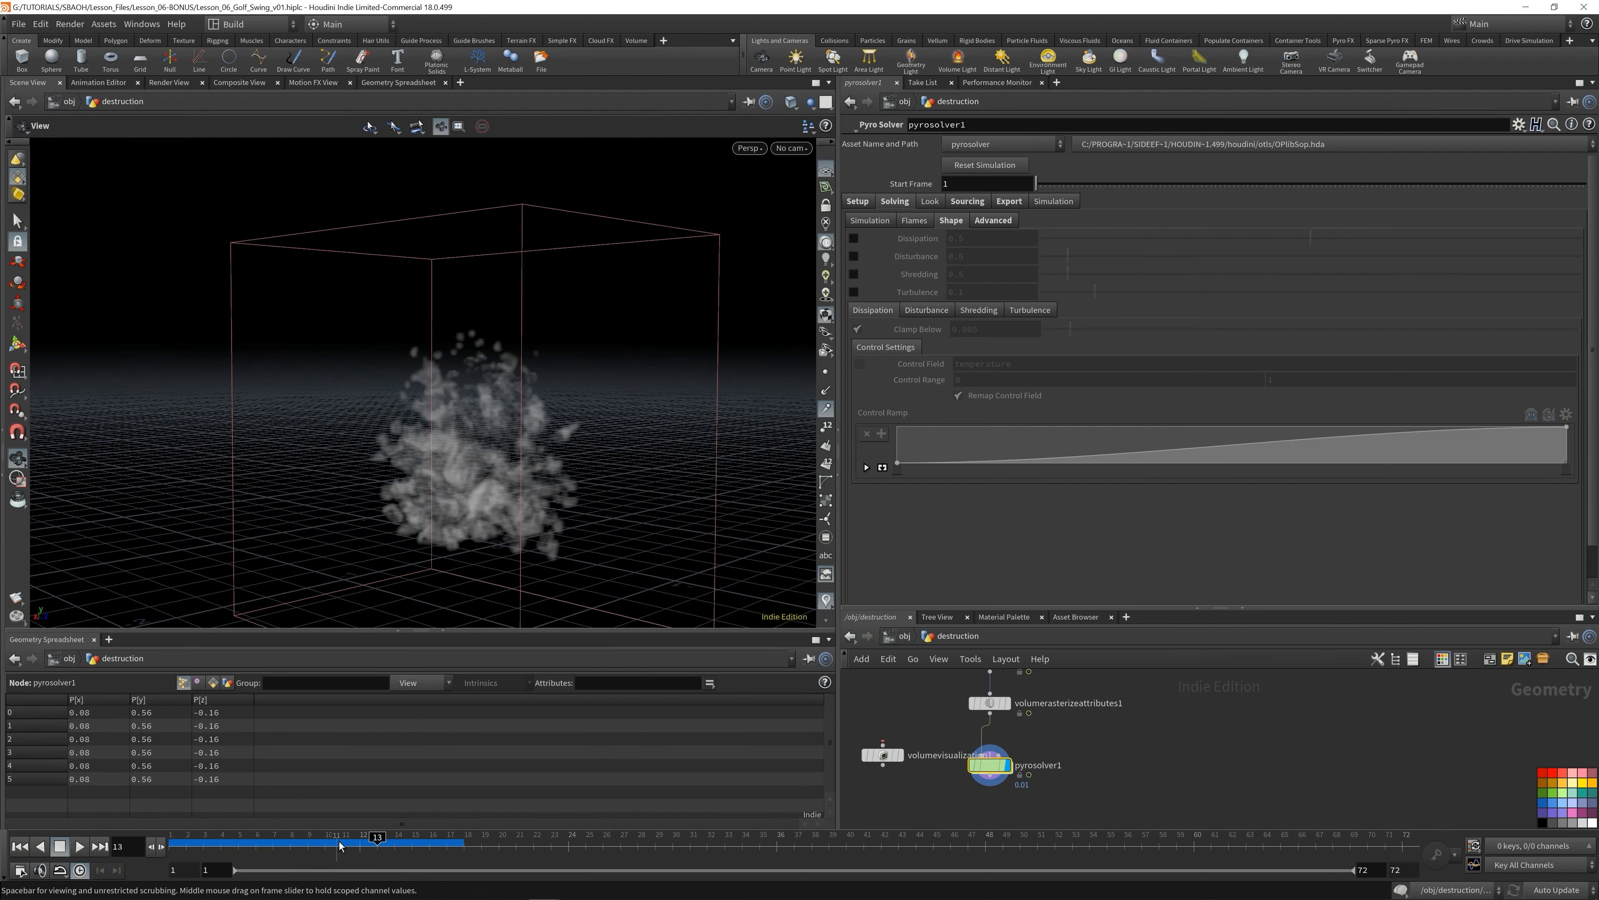
left_click_drag(340, 846, 447, 837)
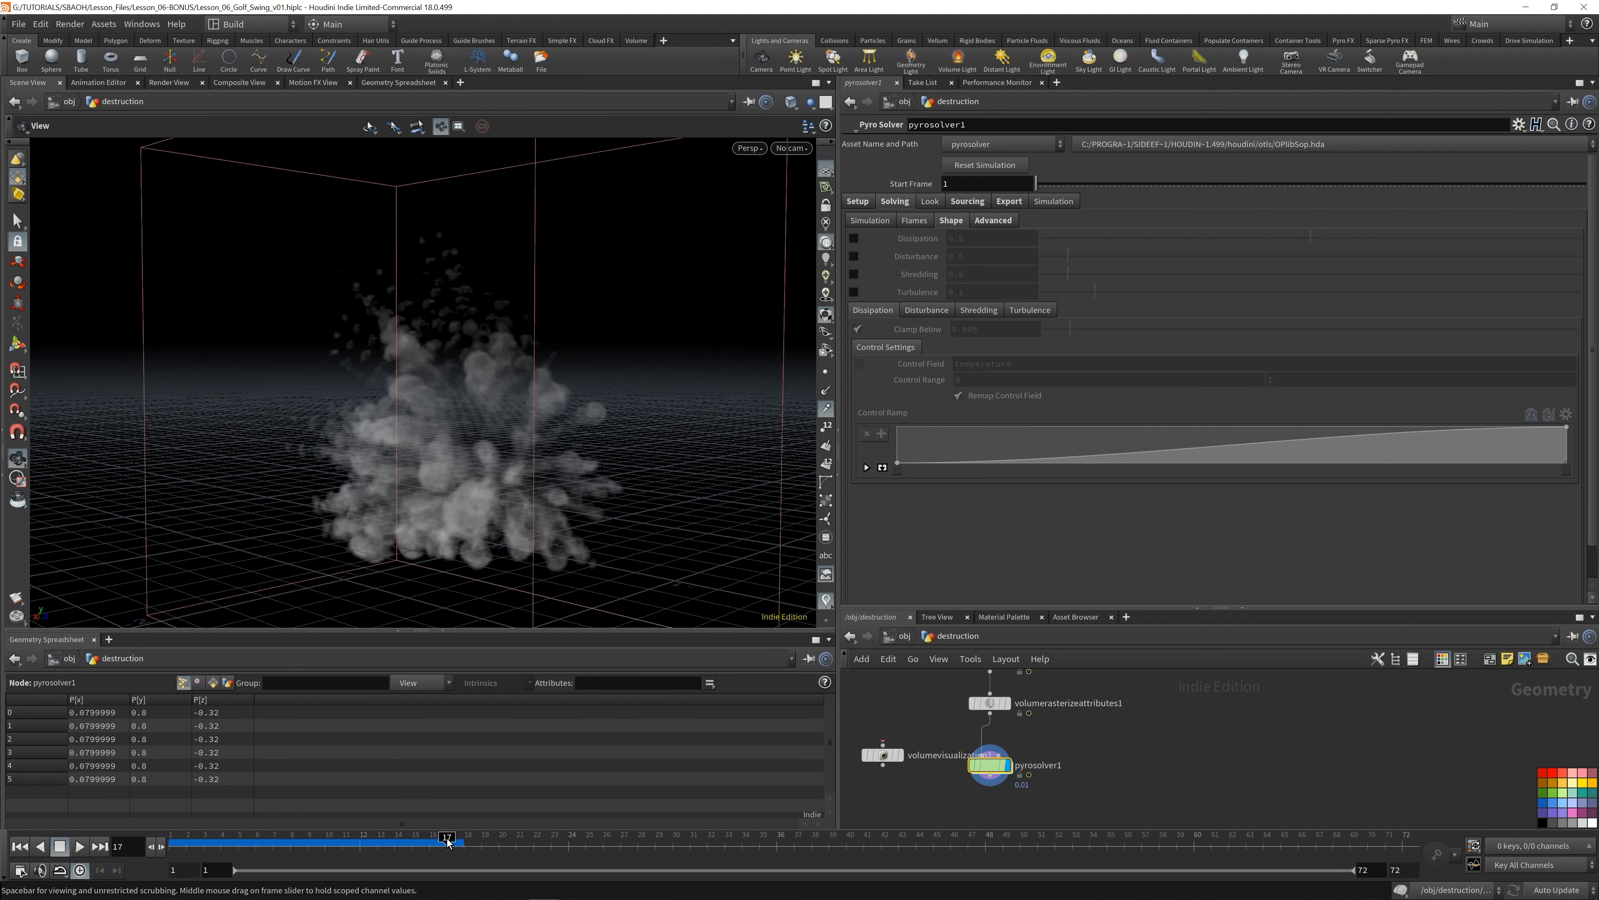
- Check pyrosolver1's volume information, inspect the dust and its bounding box from several angles, and save the scene
middle_click(998, 772)
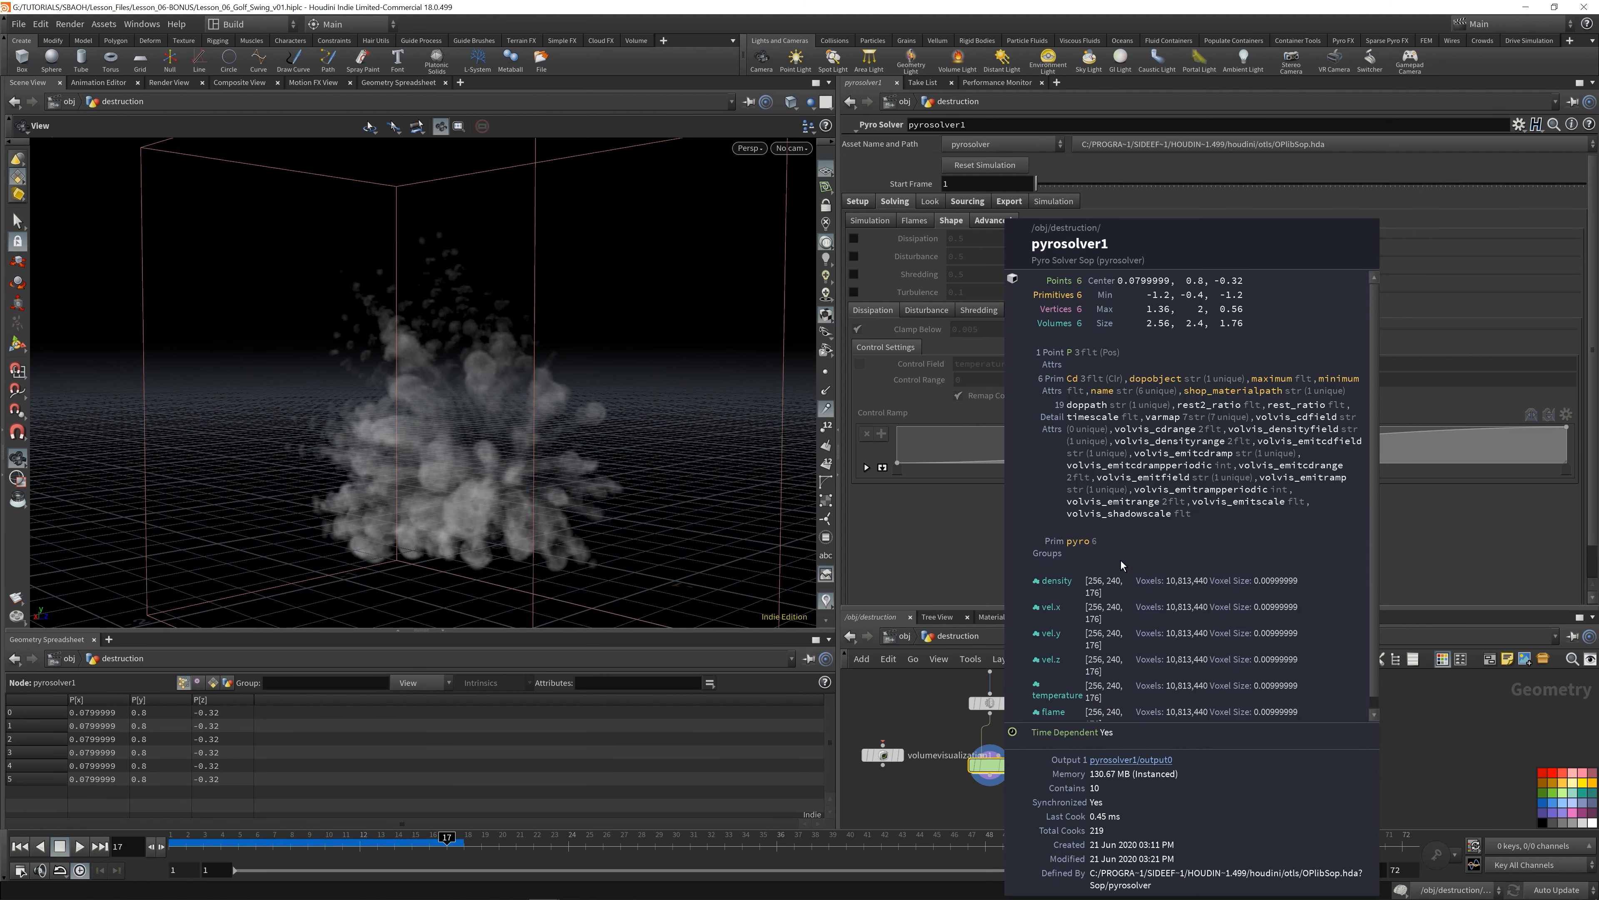
middle_click(996, 767)
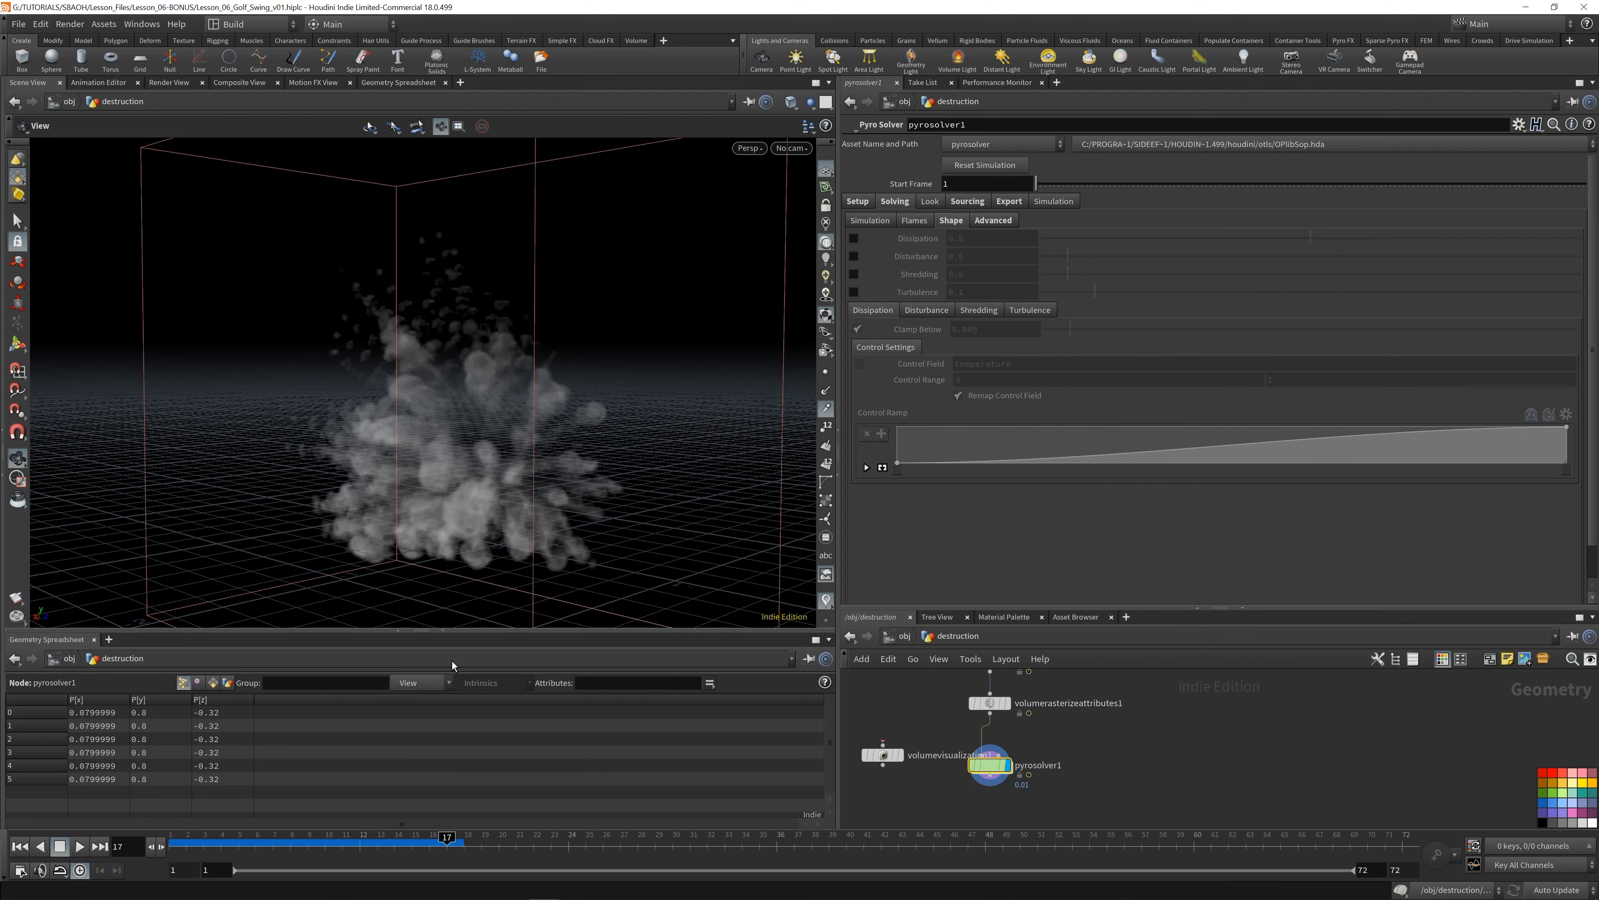
left_click_drag(471, 425, 418, 514)
left_click_drag(523, 460, 540, 498)
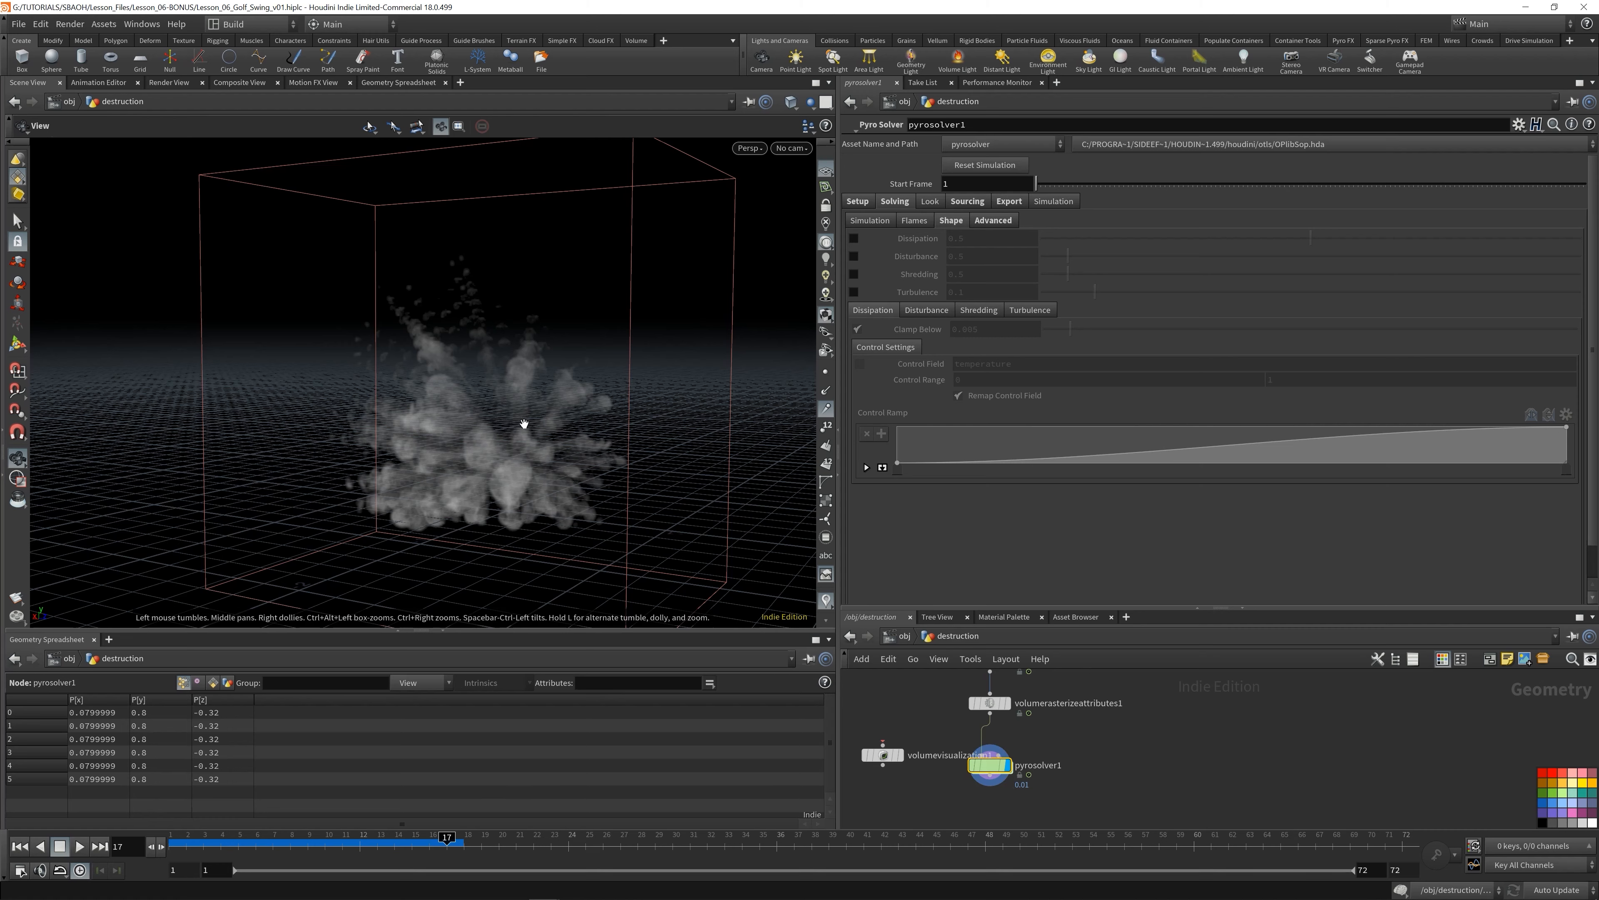
left_click_drag(525, 423, 410, 414)
left_click_drag(570, 330, 606, 297)
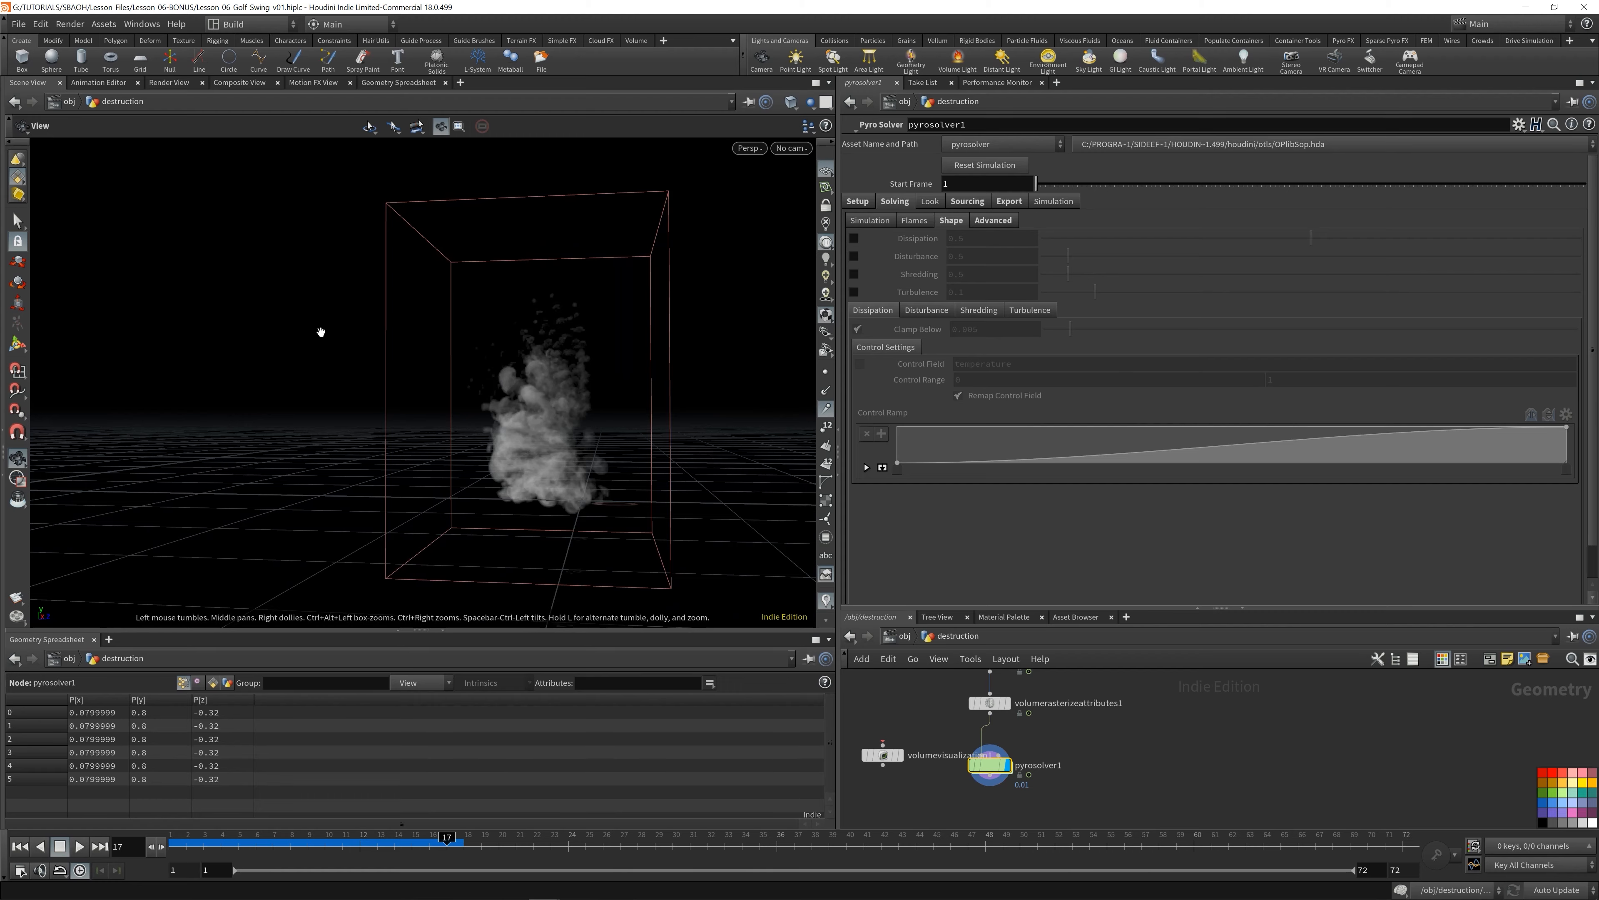
left_click_drag(415, 421, 489, 490)
key("ctrl+s")
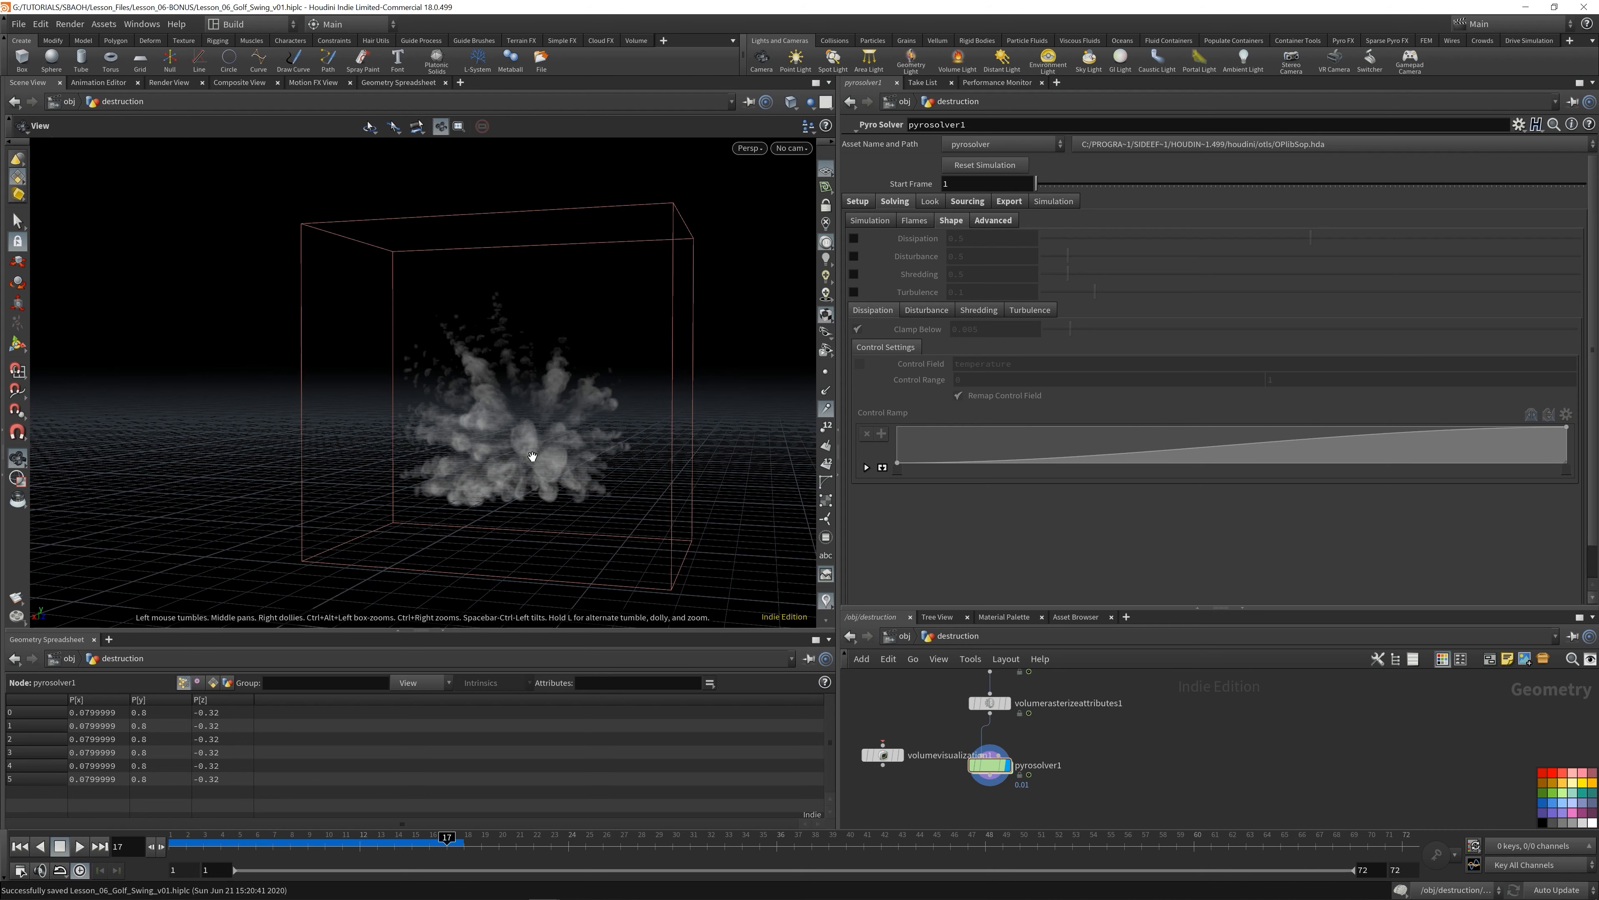
left_click_drag(532, 456, 275, 392)
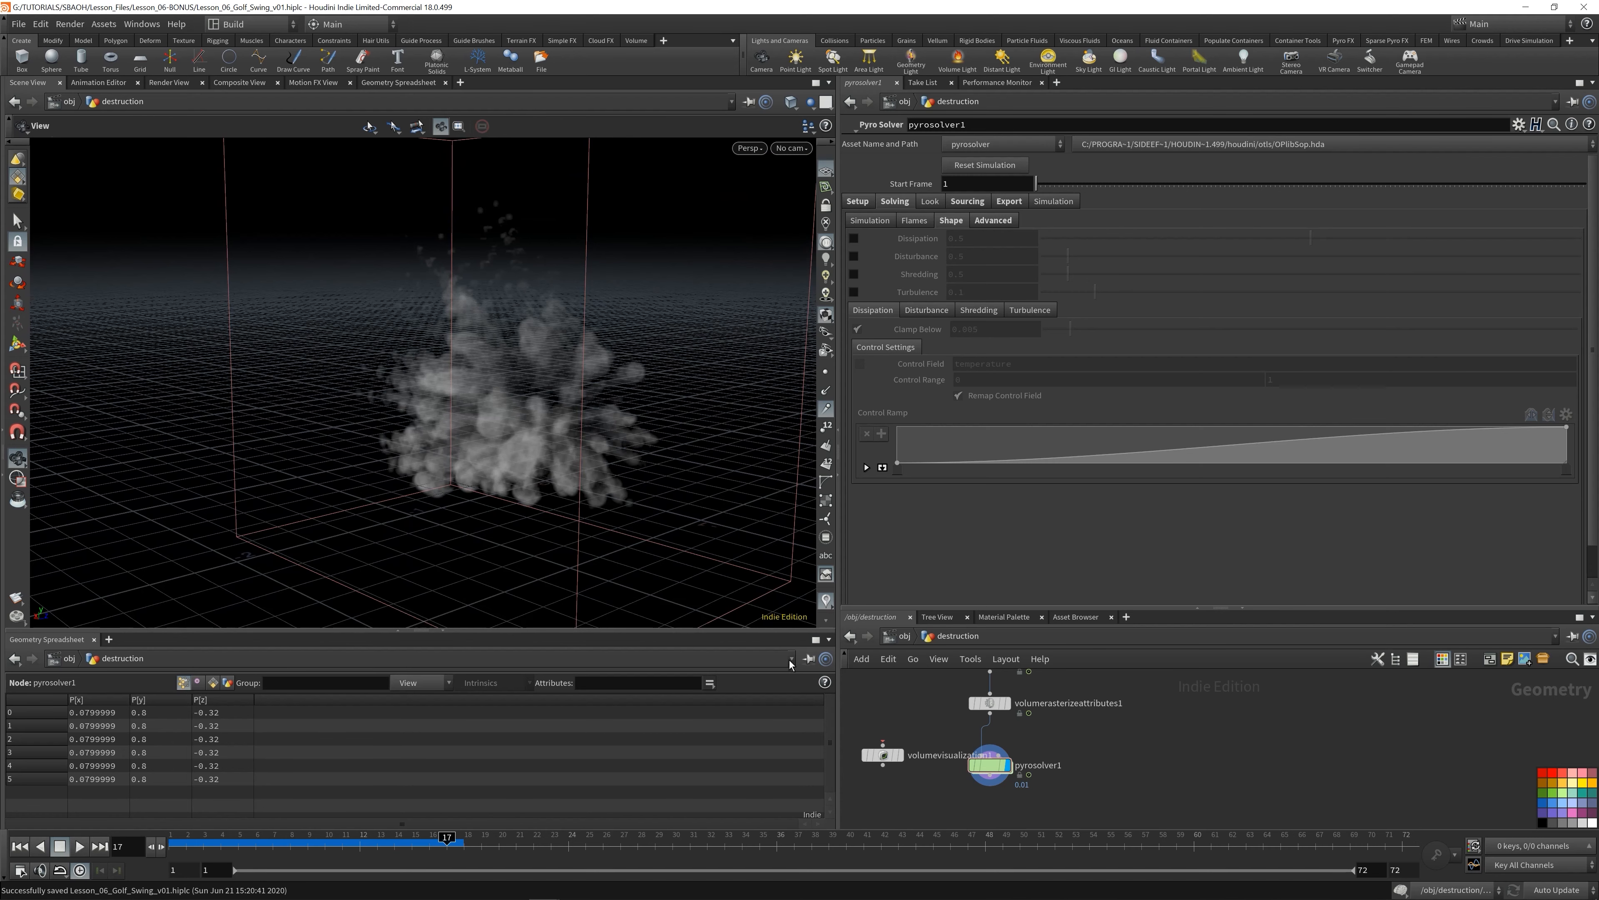
- Add a Box node beside pyrosolver1 in the destruction network
key("Tab")
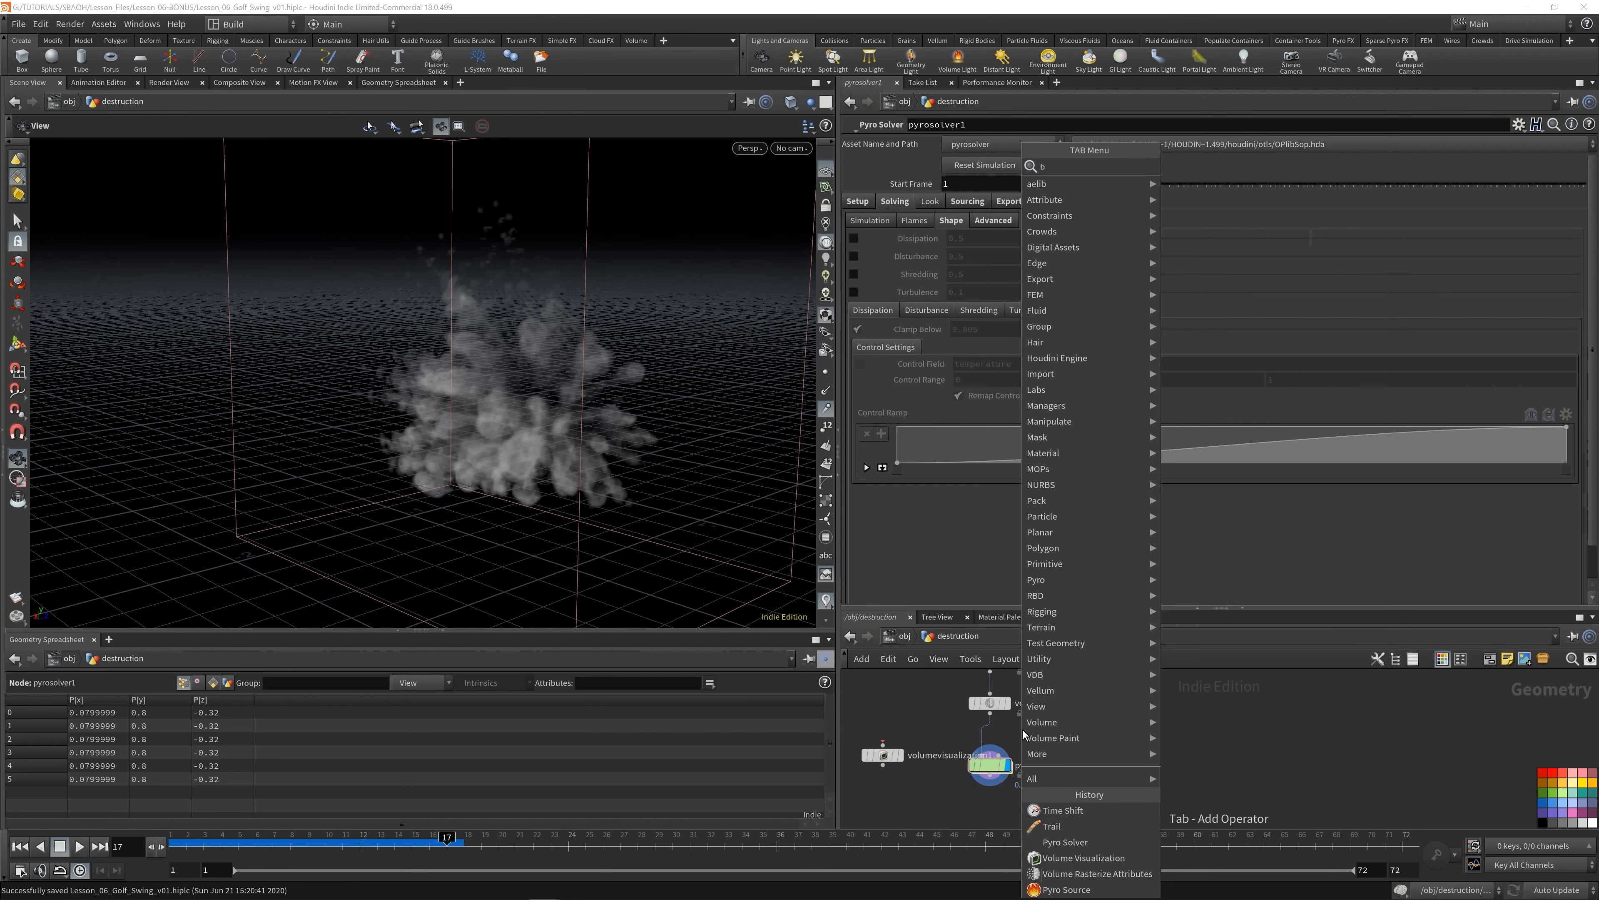
type("box")
key("Return")
left_click(1087, 727)
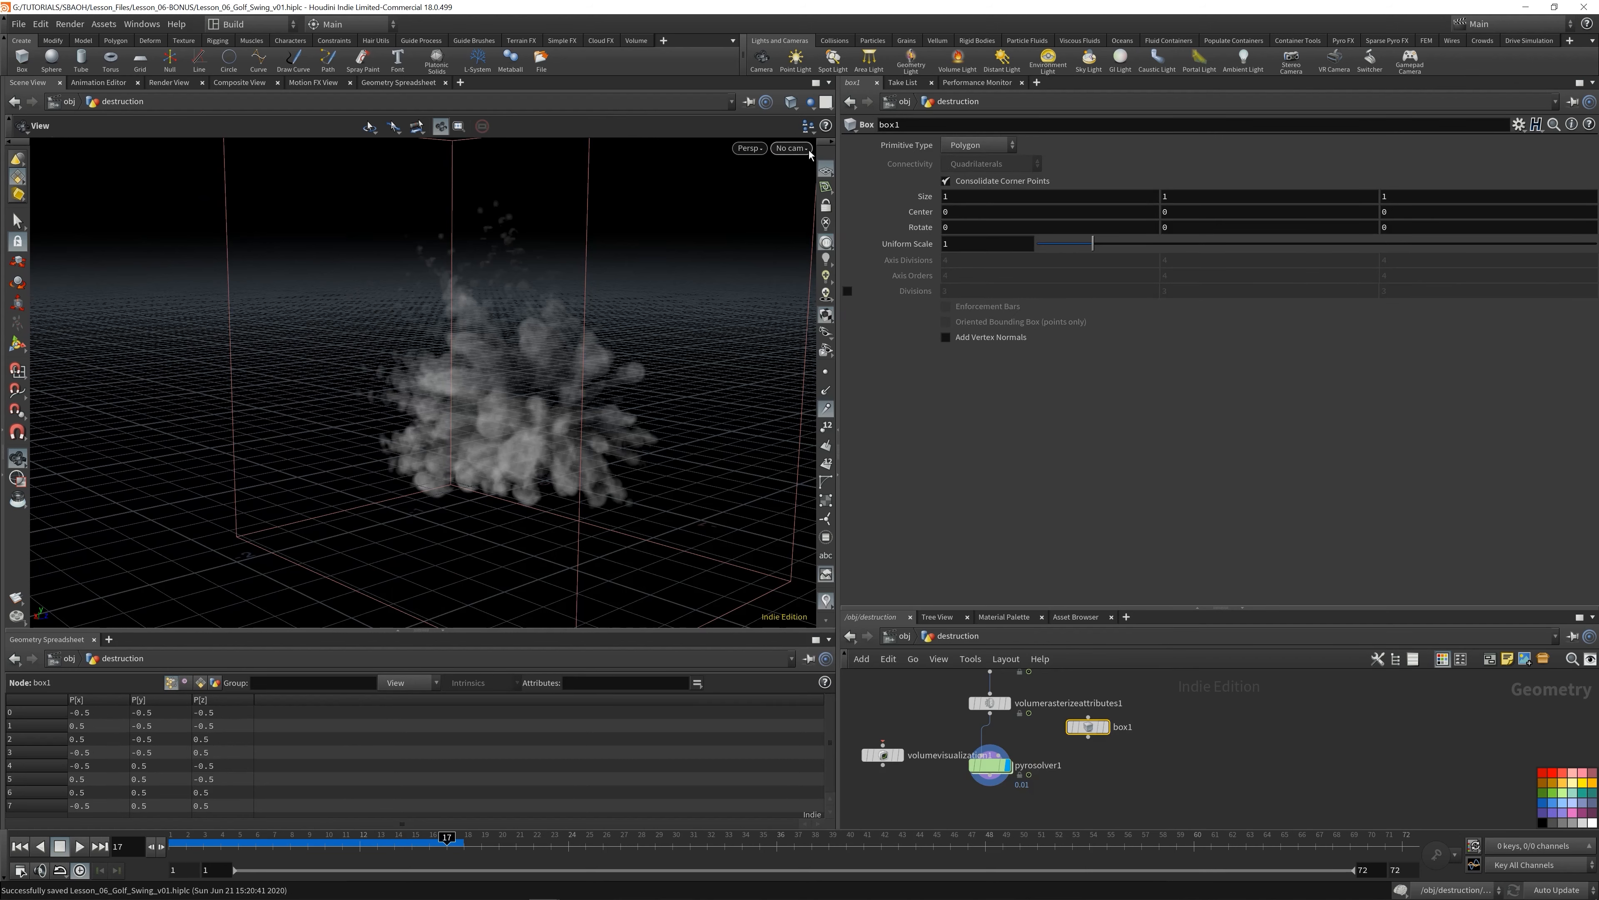
- Split the scene view into two side-by-side viewports and look through RS_CameraShape in the perspective one
left_click(826, 102)
left_click(857, 169)
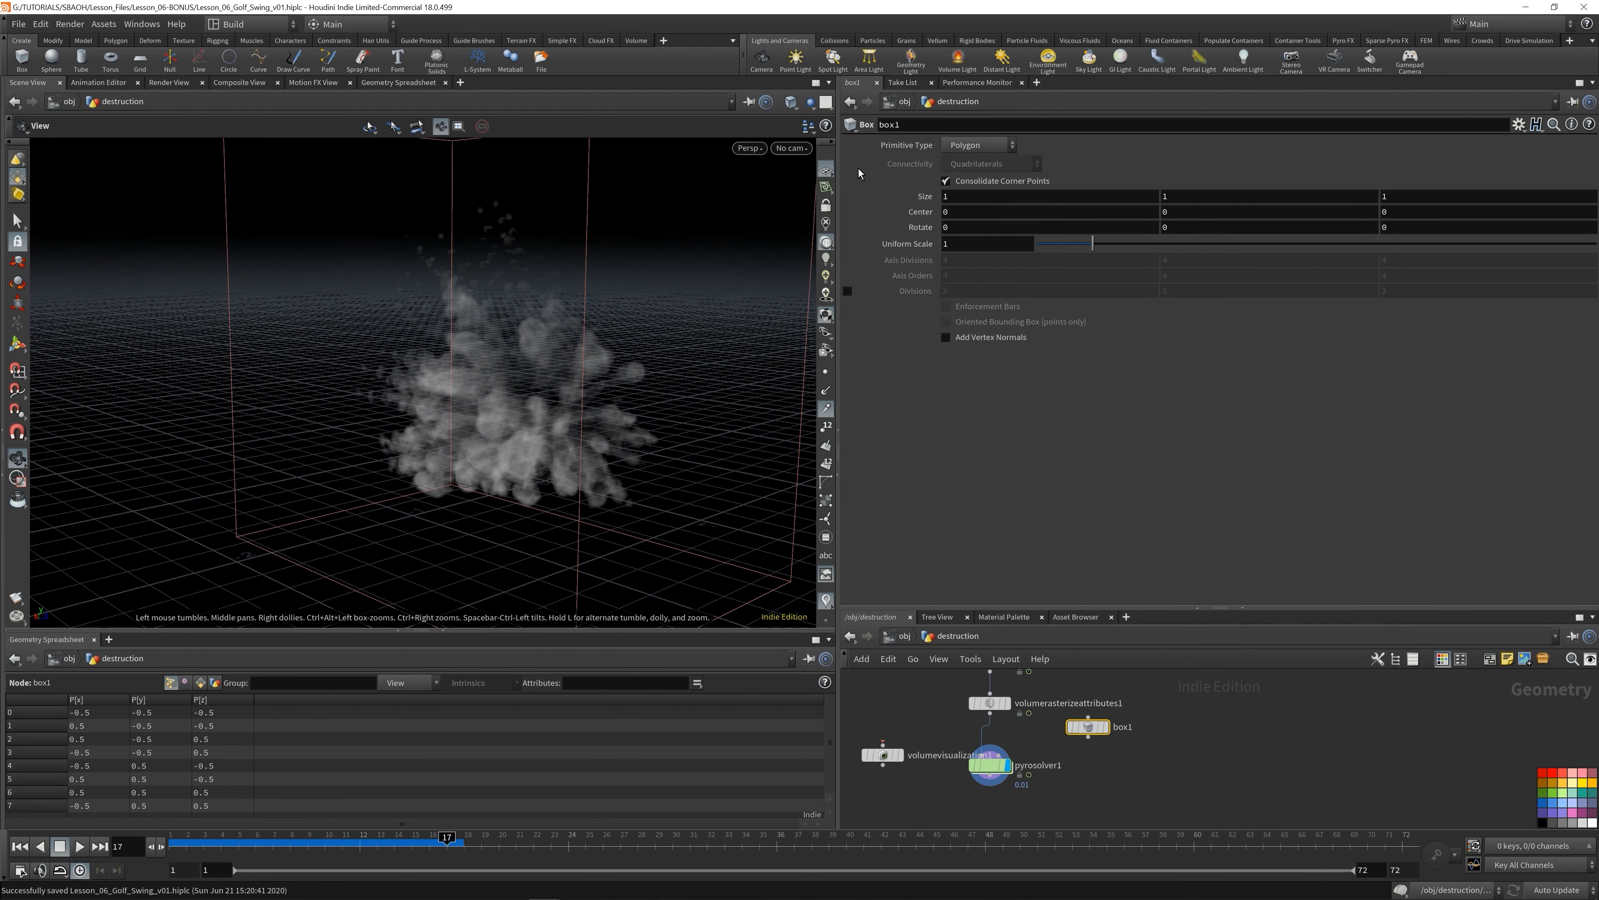
left_click(794, 148)
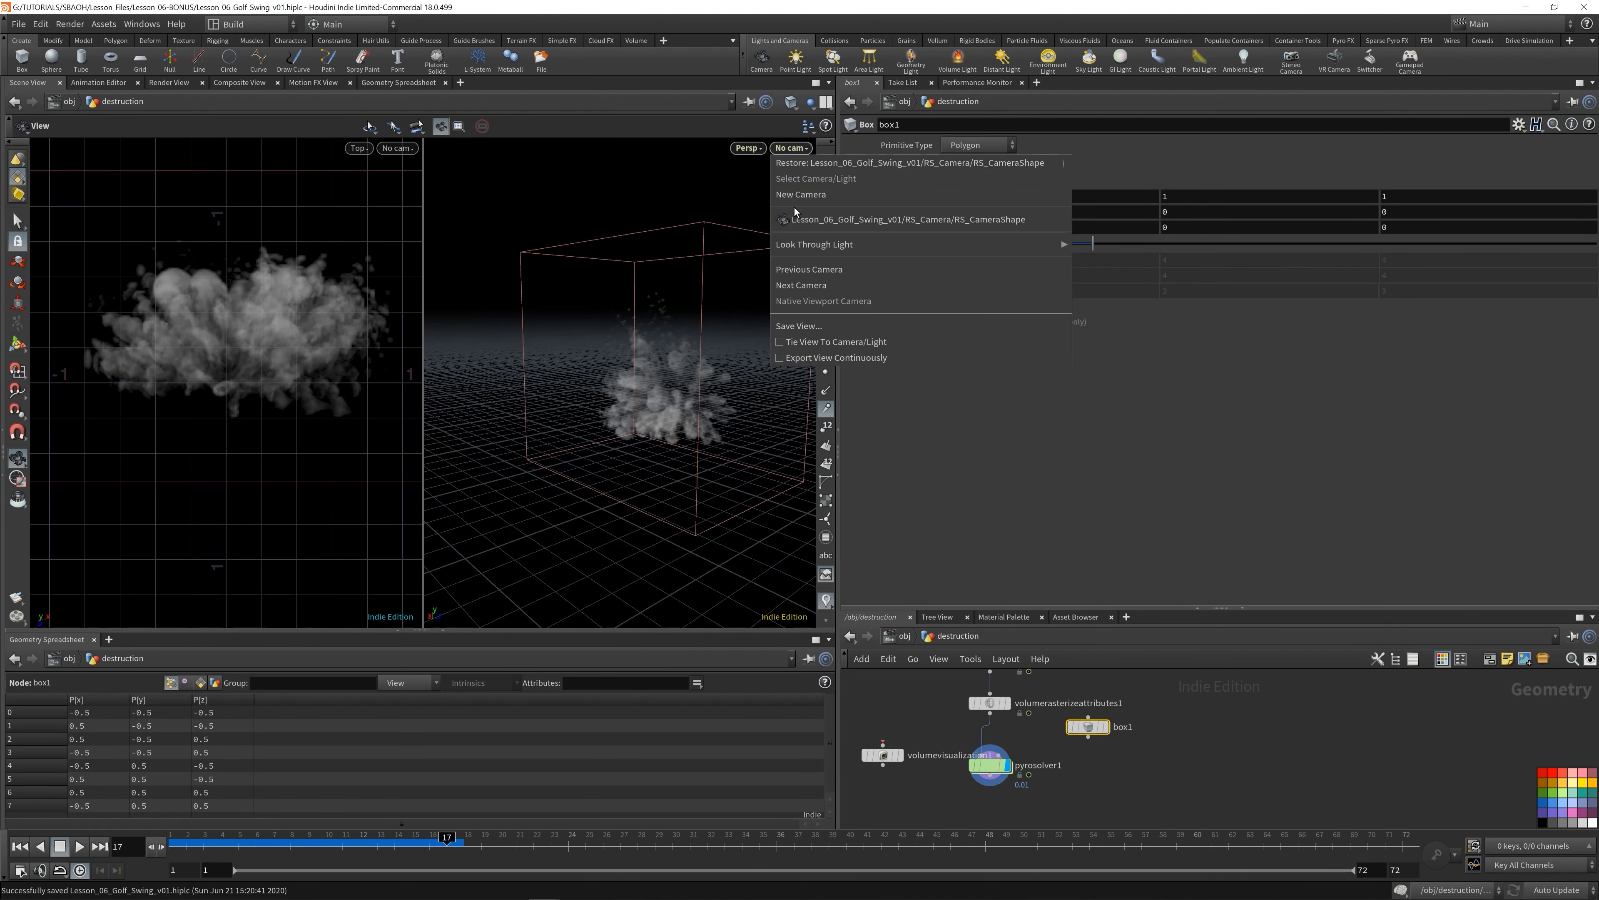
left_click(796, 218)
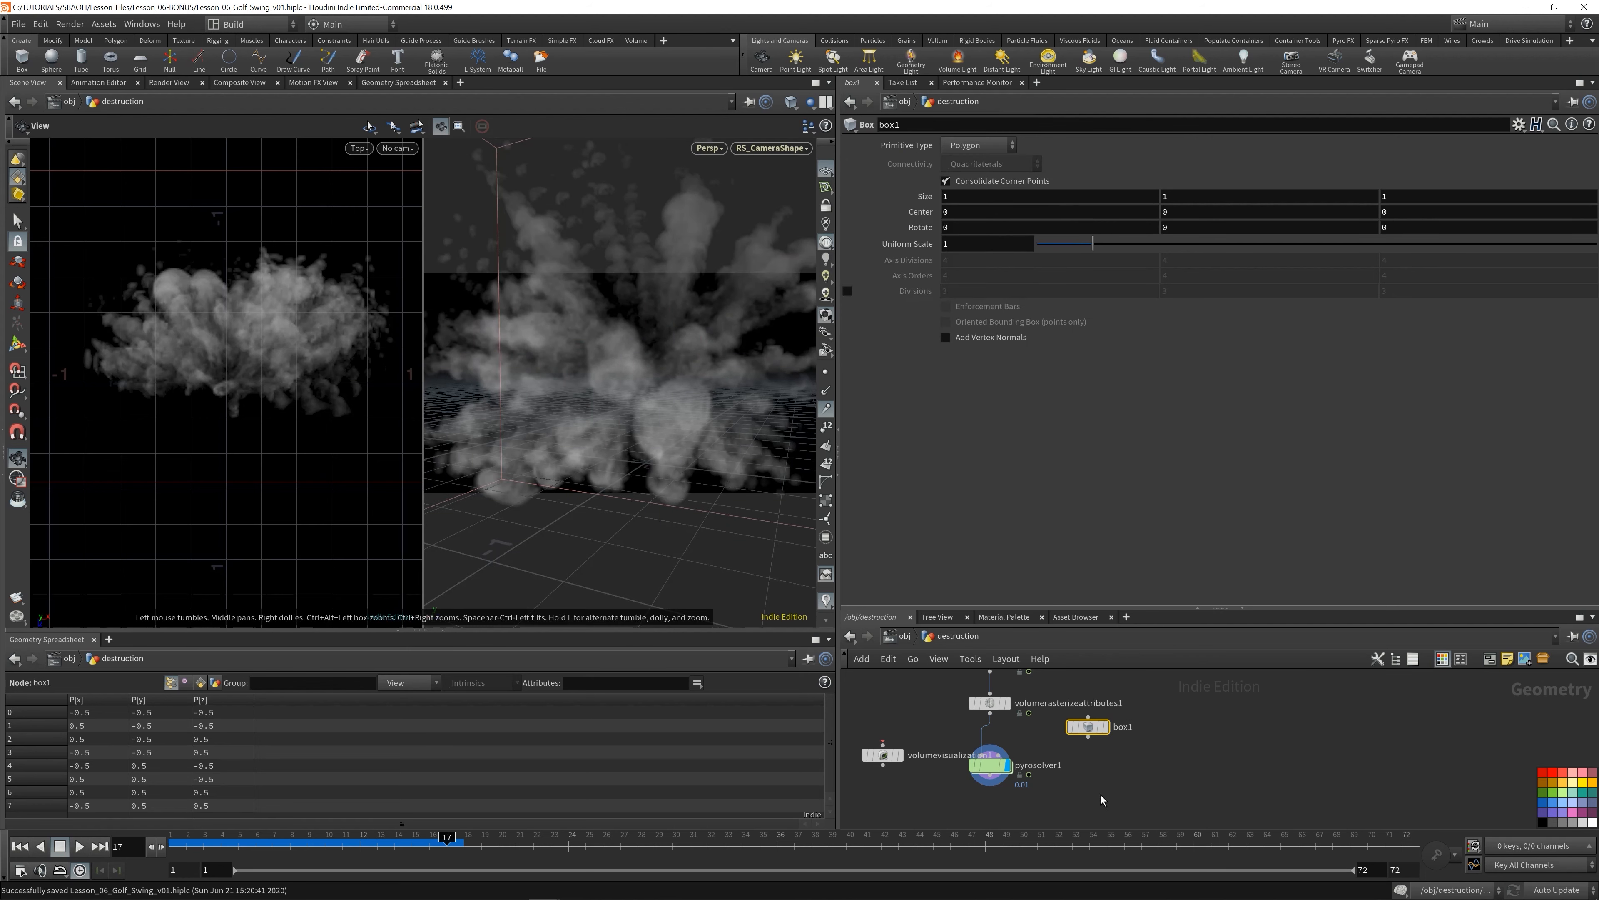
- Display pyrosource1, bring up its parameters and review the debris points around frame 17 in both viewports
middle_click_drag(1045, 715, 1031, 800)
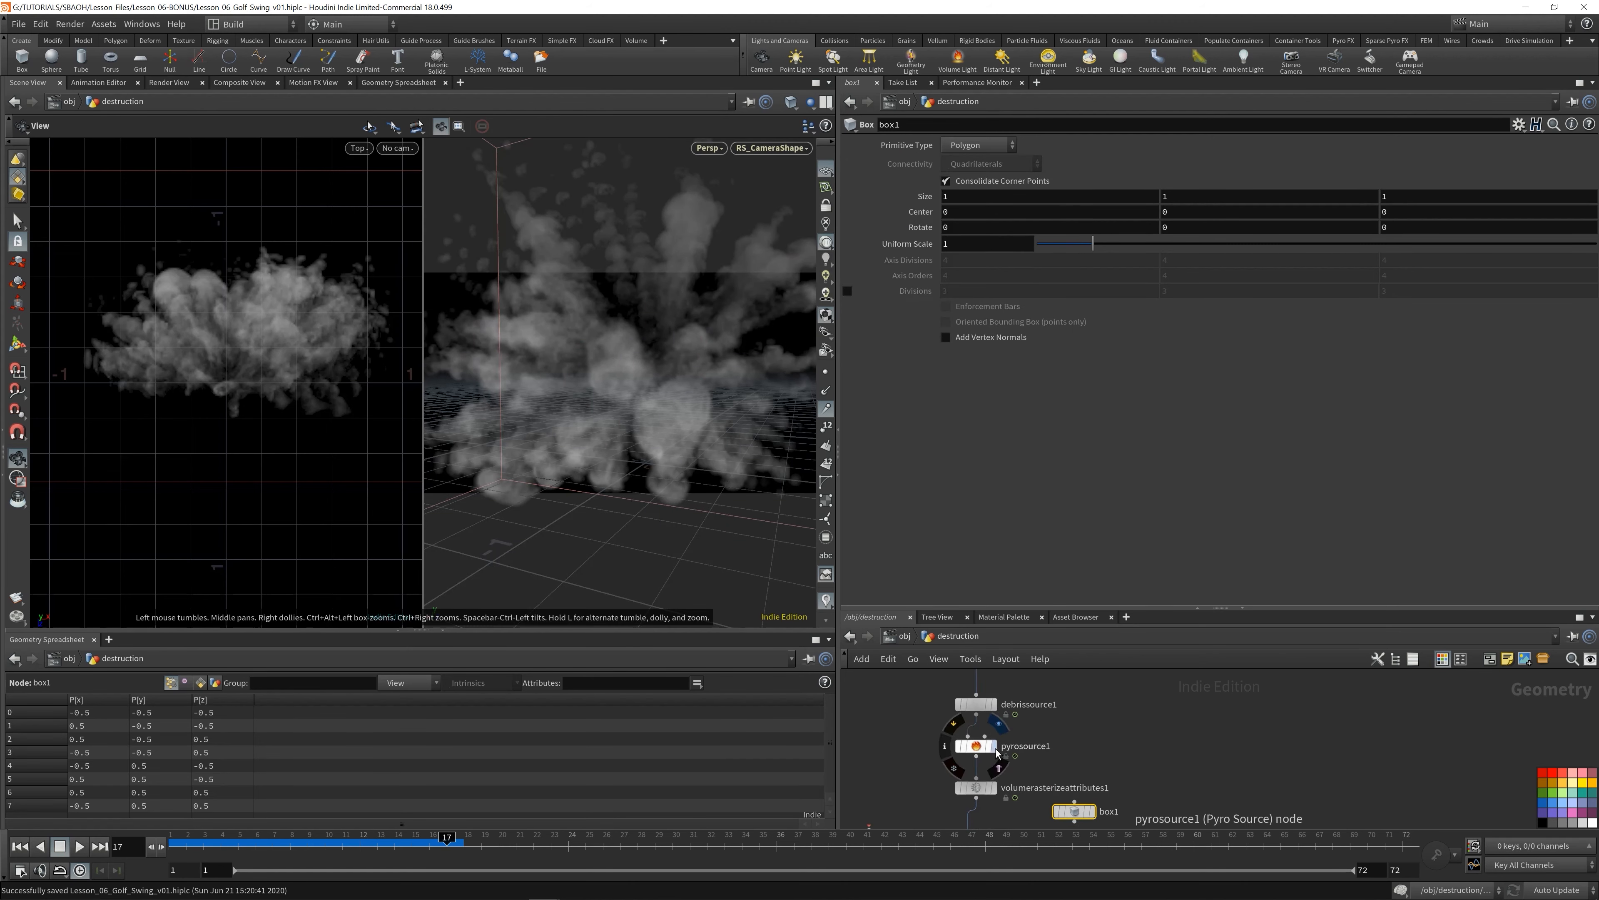
left_click(996, 753)
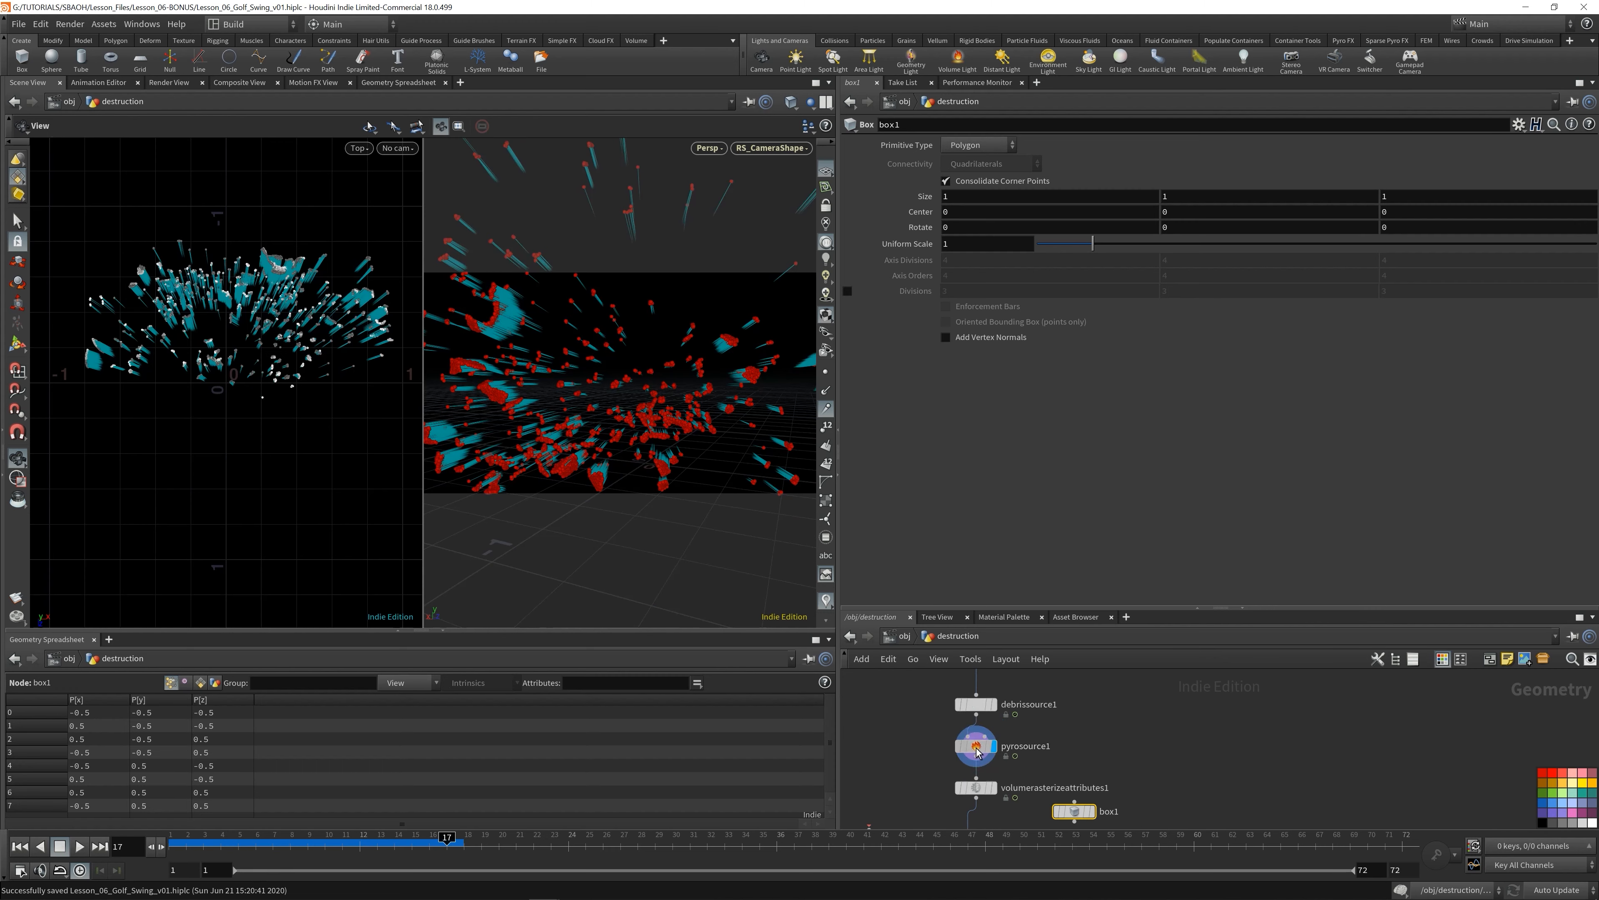
left_click(976, 746)
mouse_move(387, 847)
left_mouse_down()
mouse_move(171, 847)
mouse_move(525, 866)
mouse_move(413, 861)
mouse_move(447, 861)
left_mouse_up()
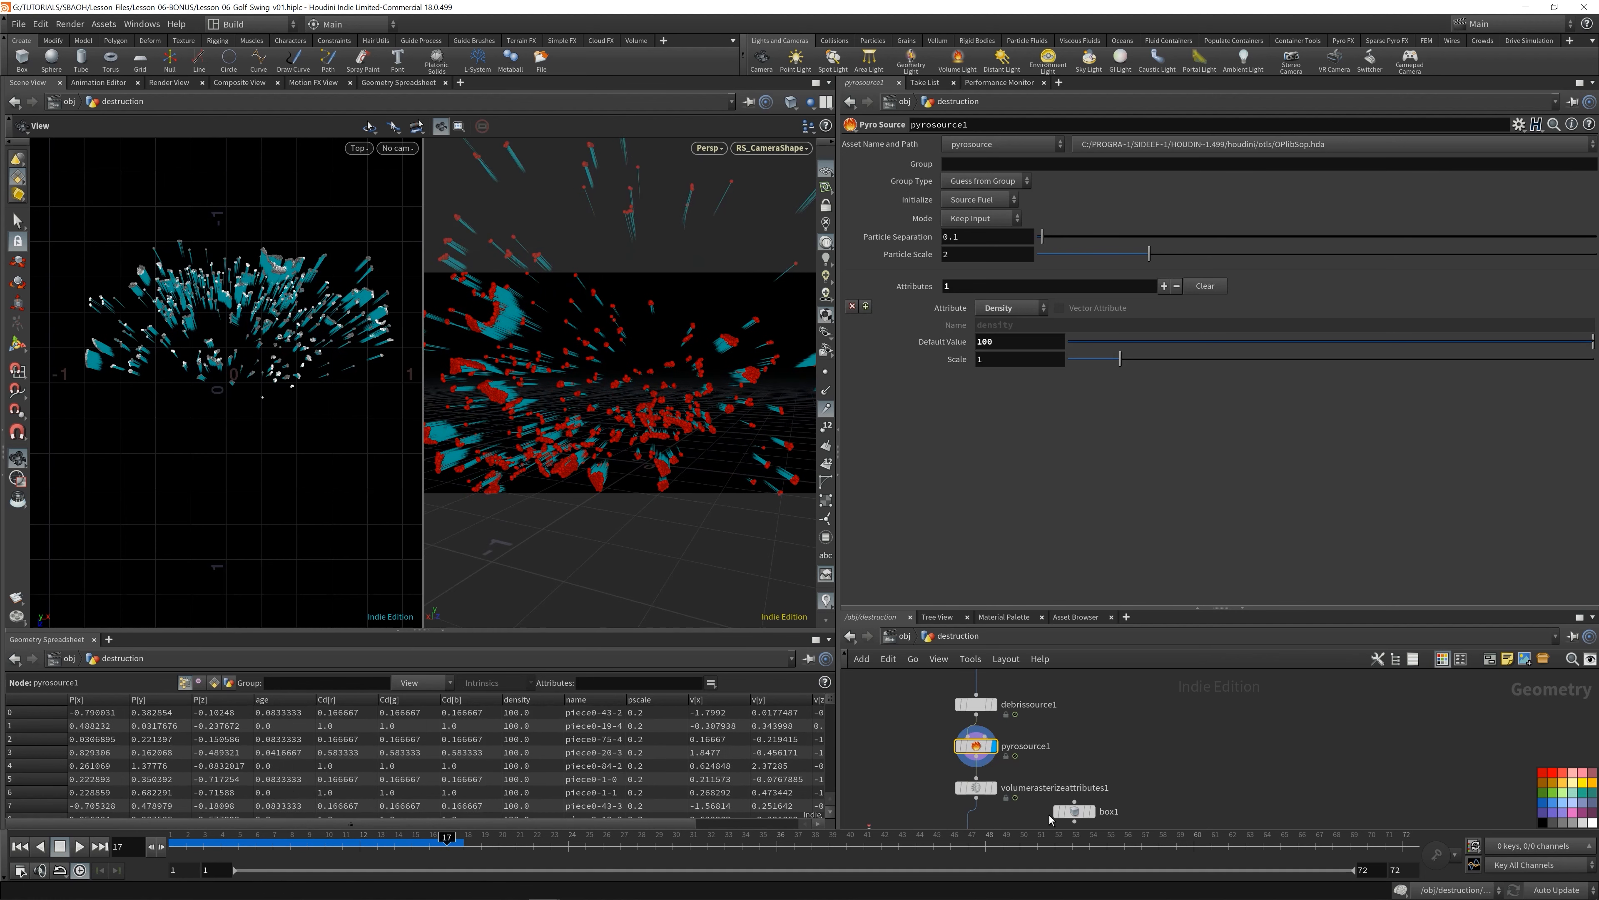
- Place box1 beside pyrosource1 and display it over the templated debris, with the top viewport switched to perspective
left_click(1074, 811)
left_click_drag(1080, 814, 1107, 748)
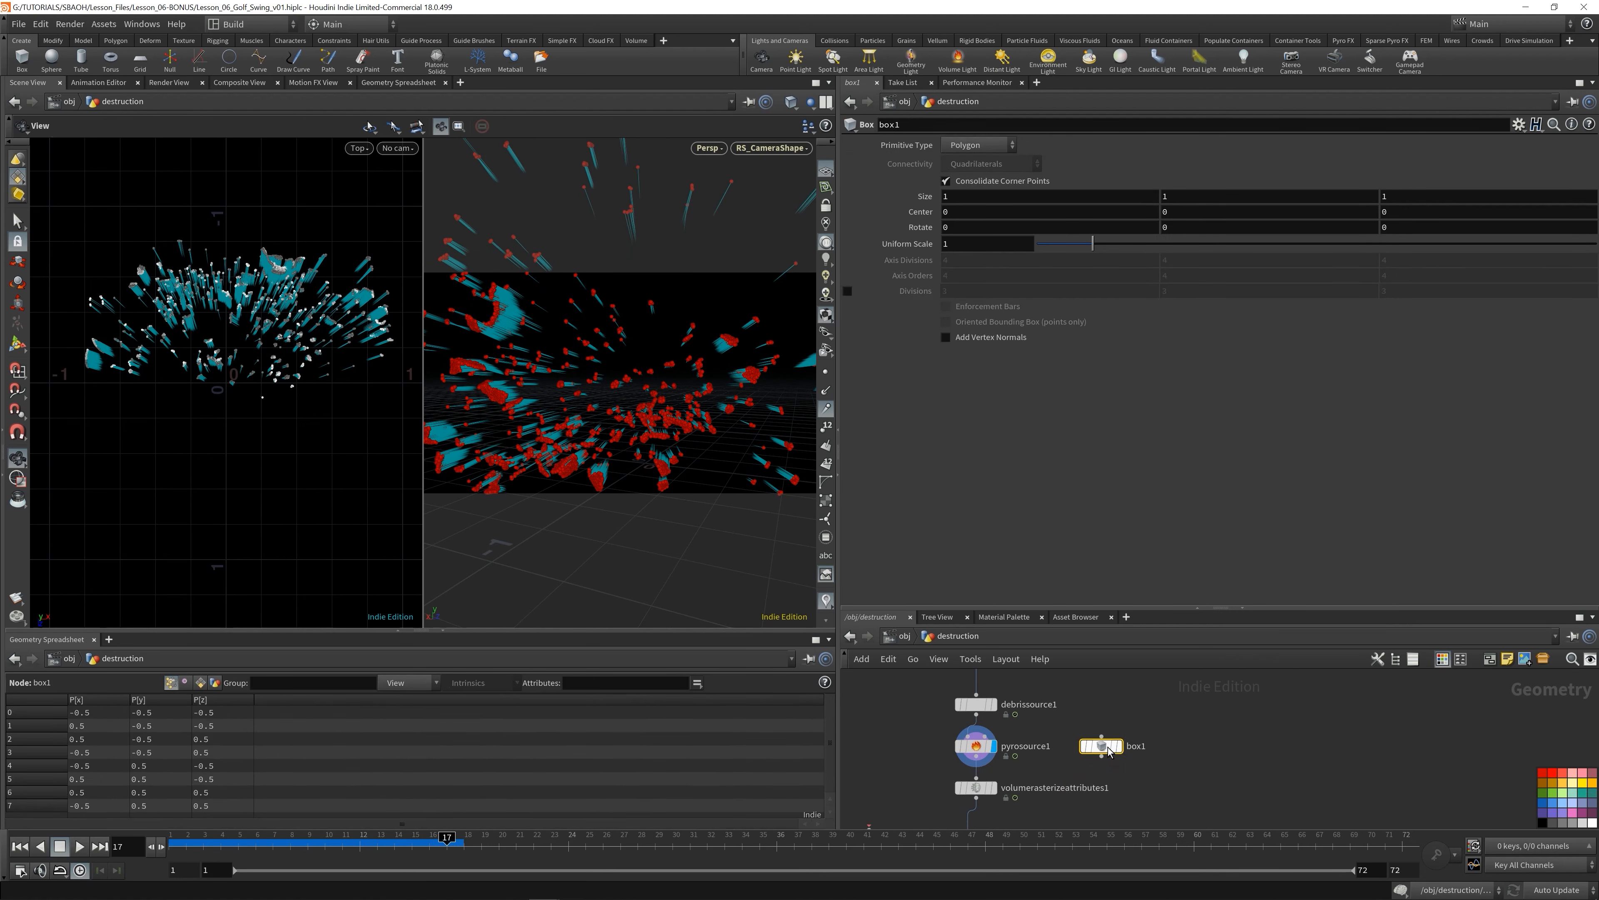
left_click(991, 749)
left_click(1109, 747)
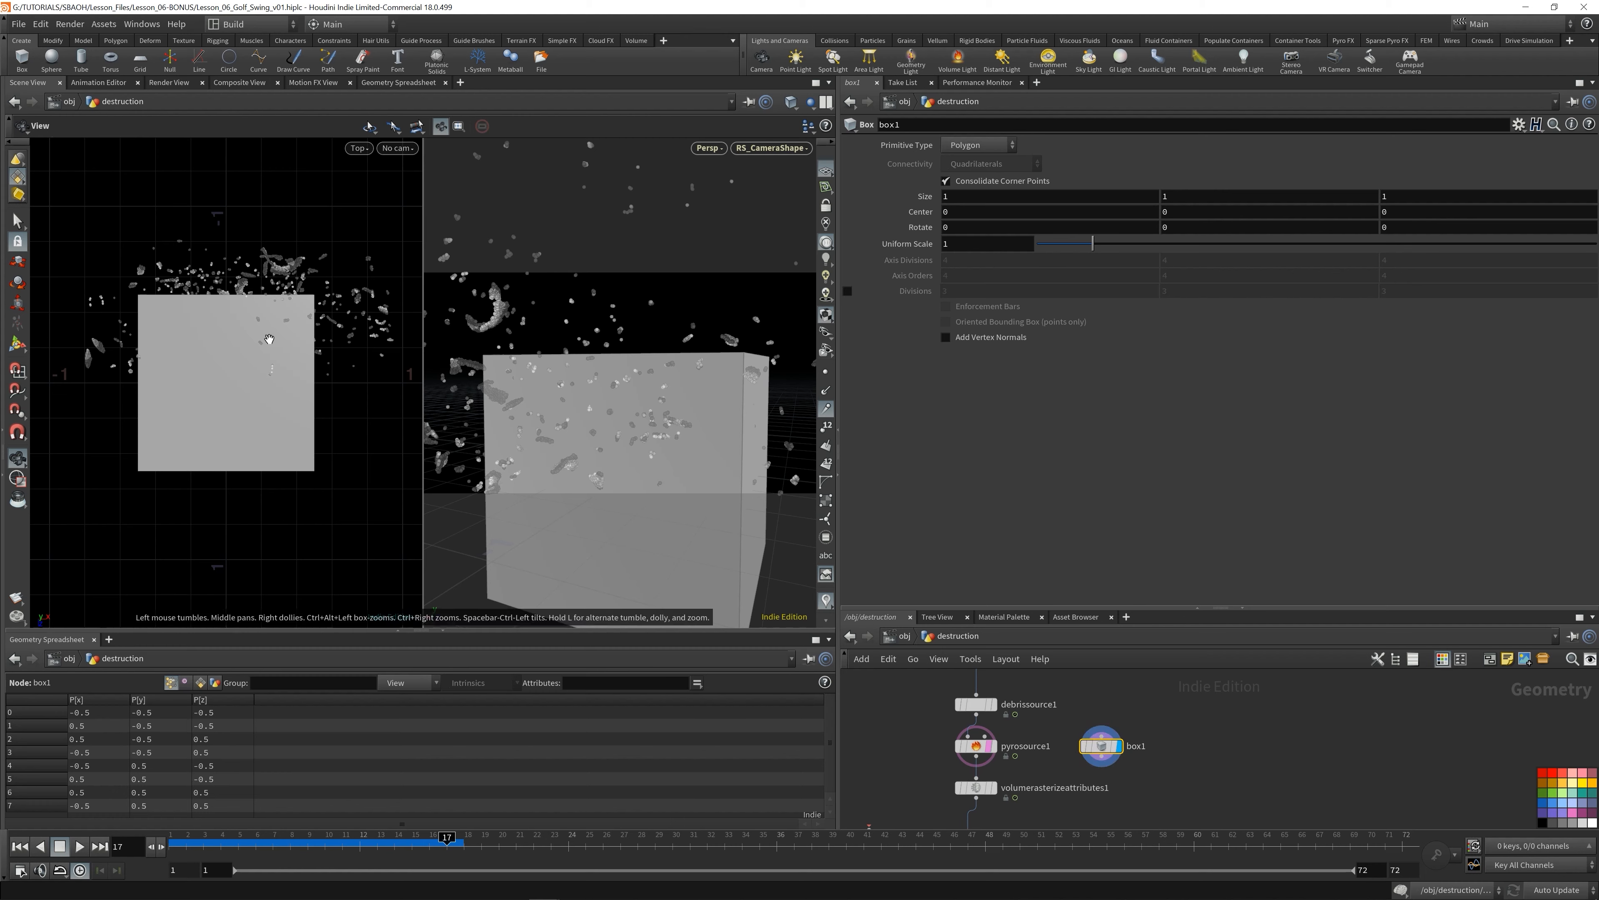
key("space+1")
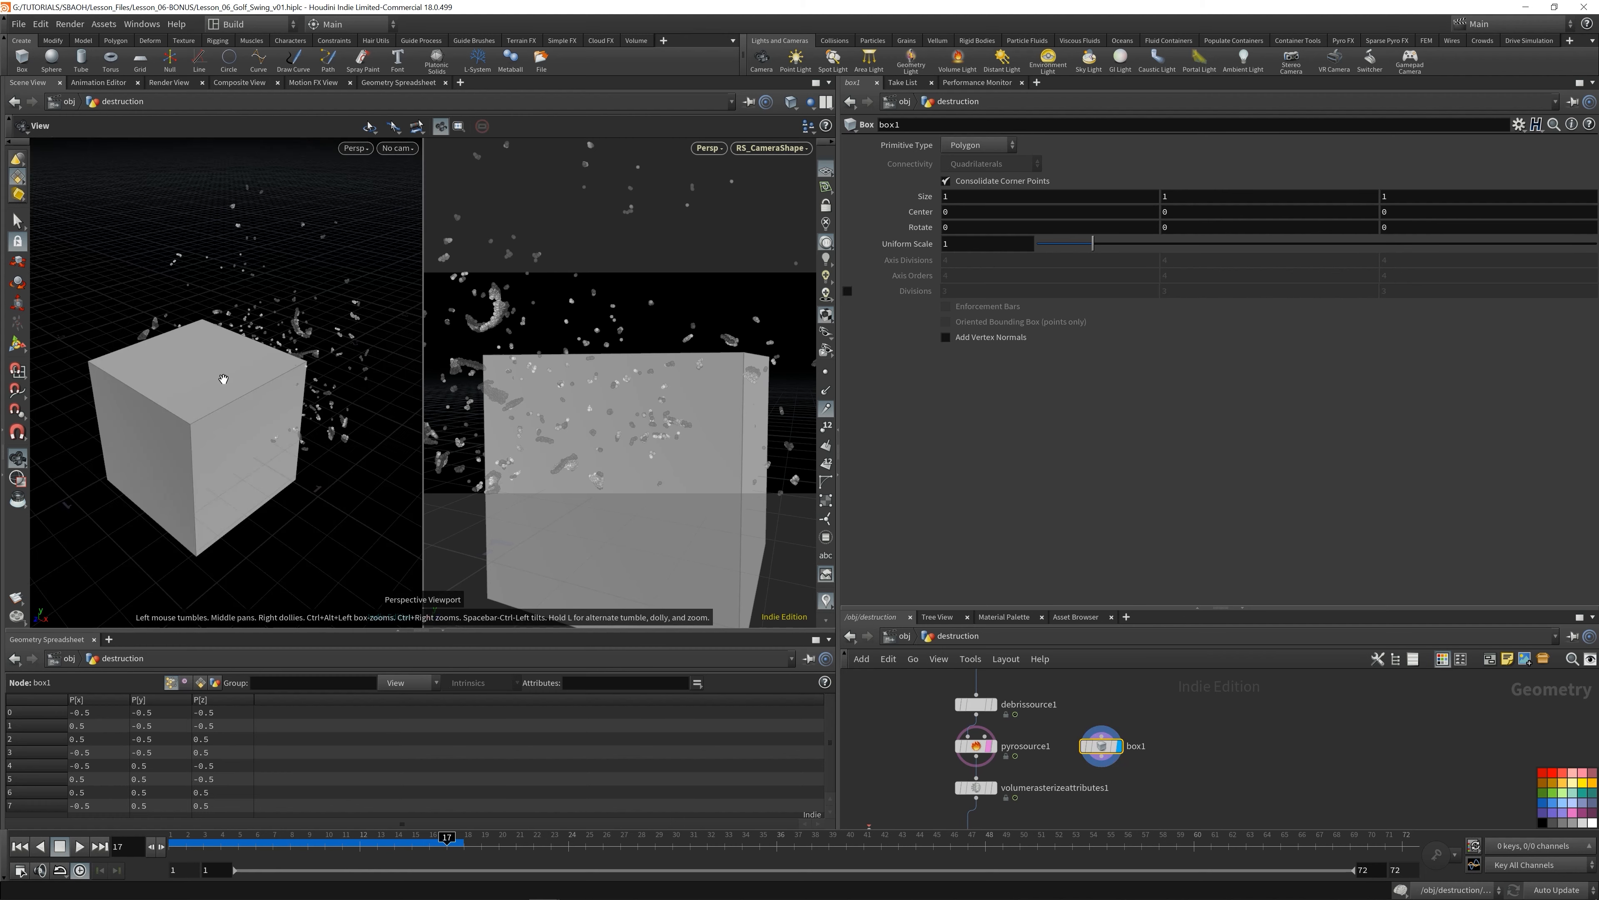
right_click_drag(226, 412, 47, 418)
left_click_drag(76, 429, 311, 435)
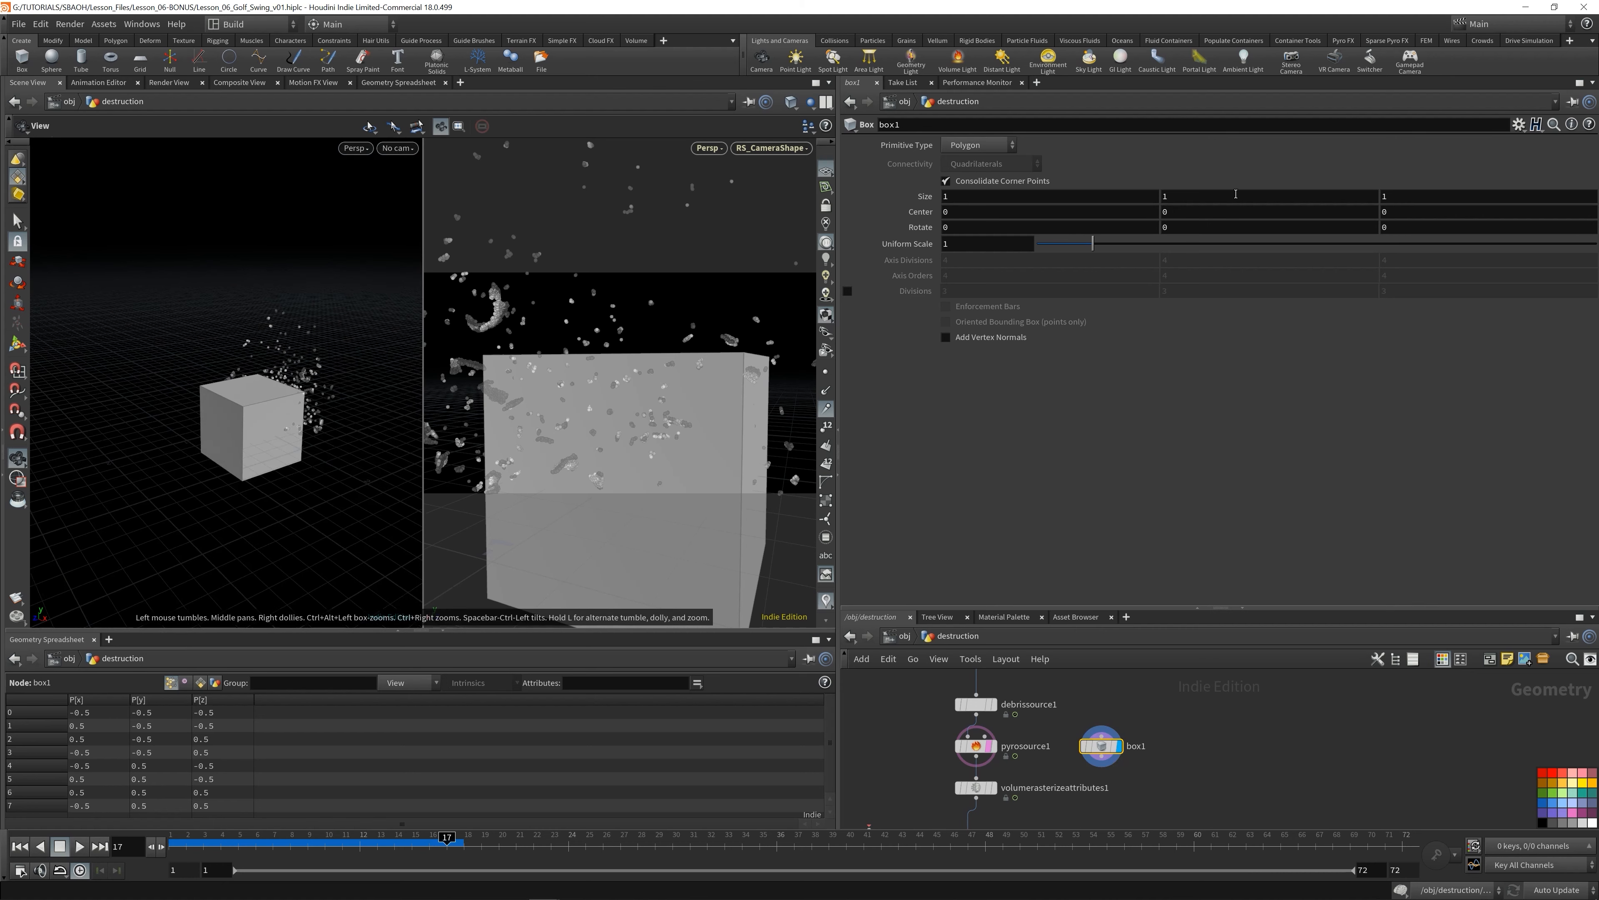
- Link box1's Center Y to half its Y size with the expression ch("sizey")/2 and save the scene
right_click(1206, 196)
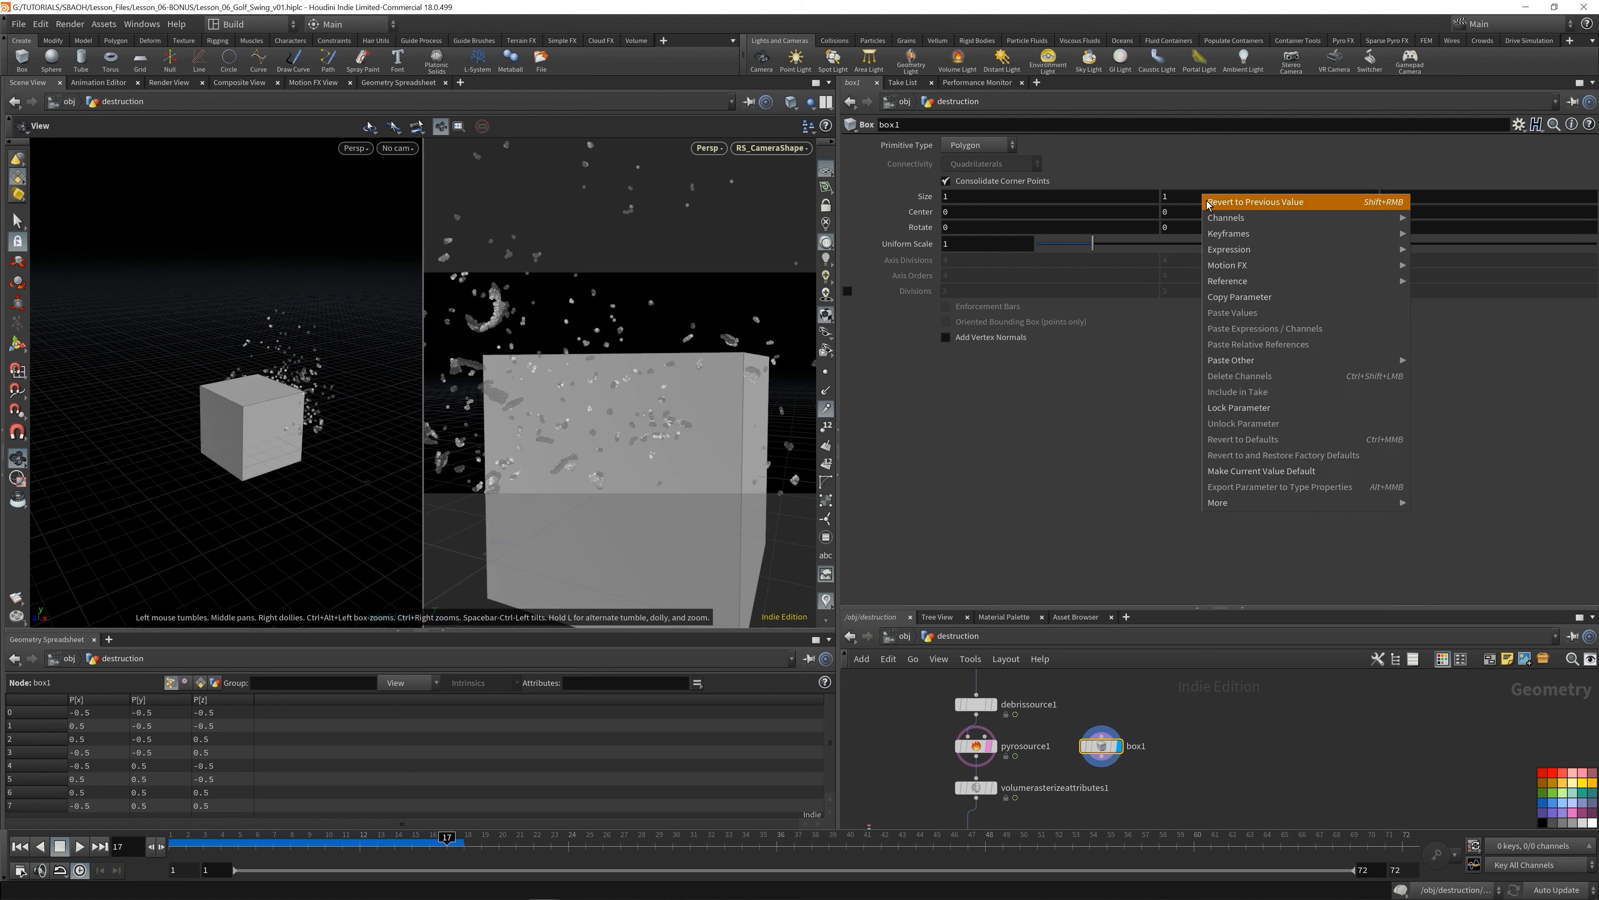
left_click(1250, 299)
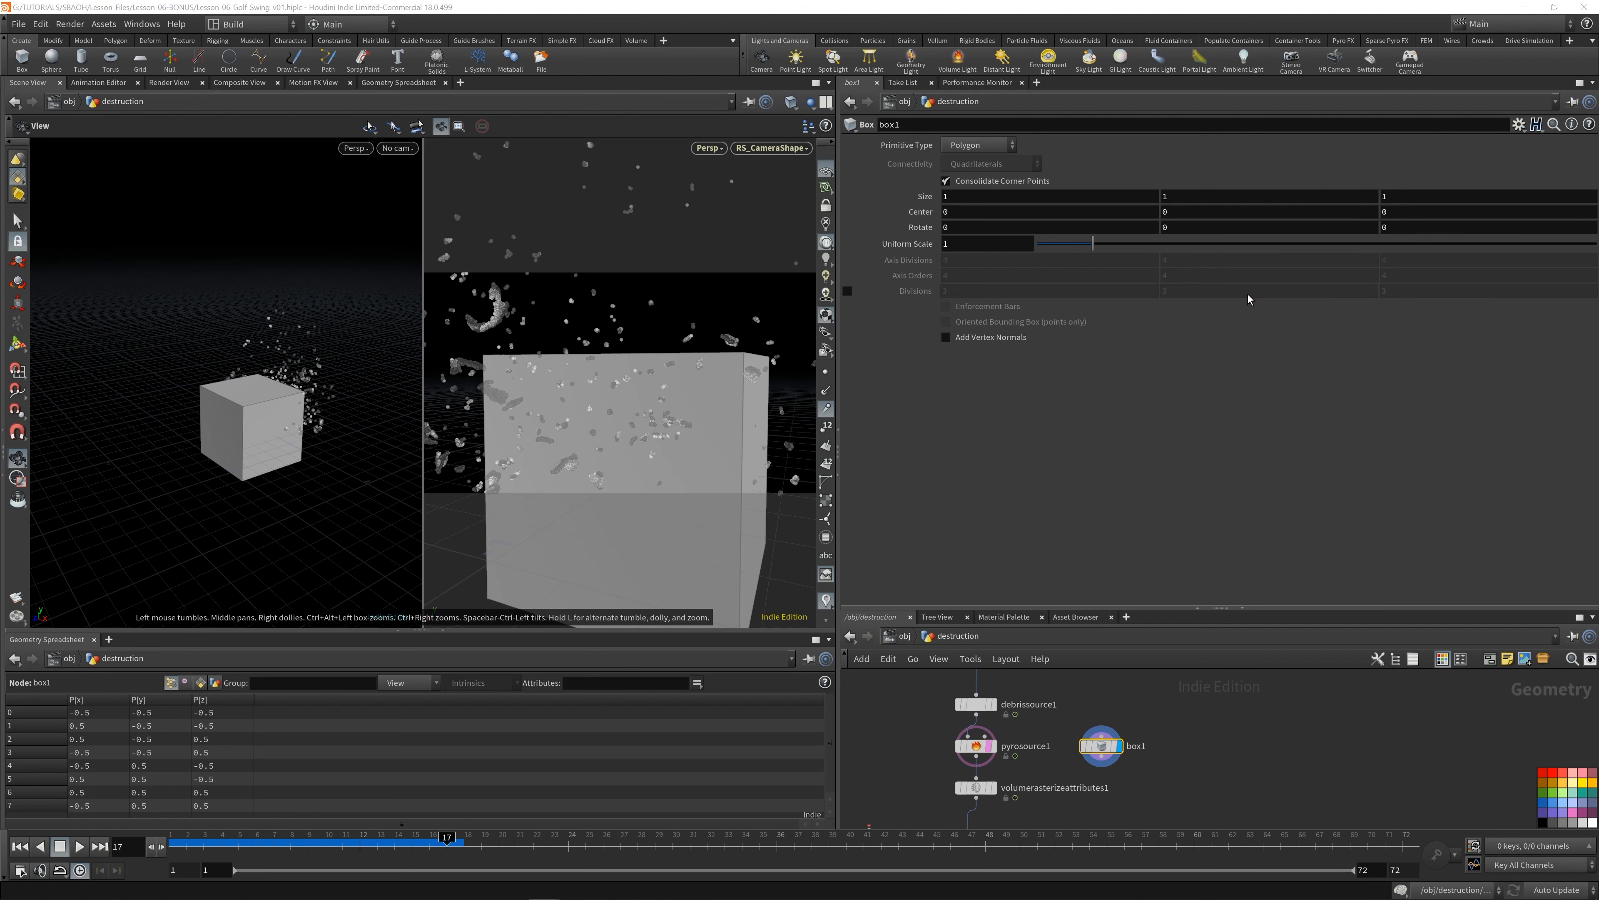
right_click(1184, 216)
left_click(1224, 354)
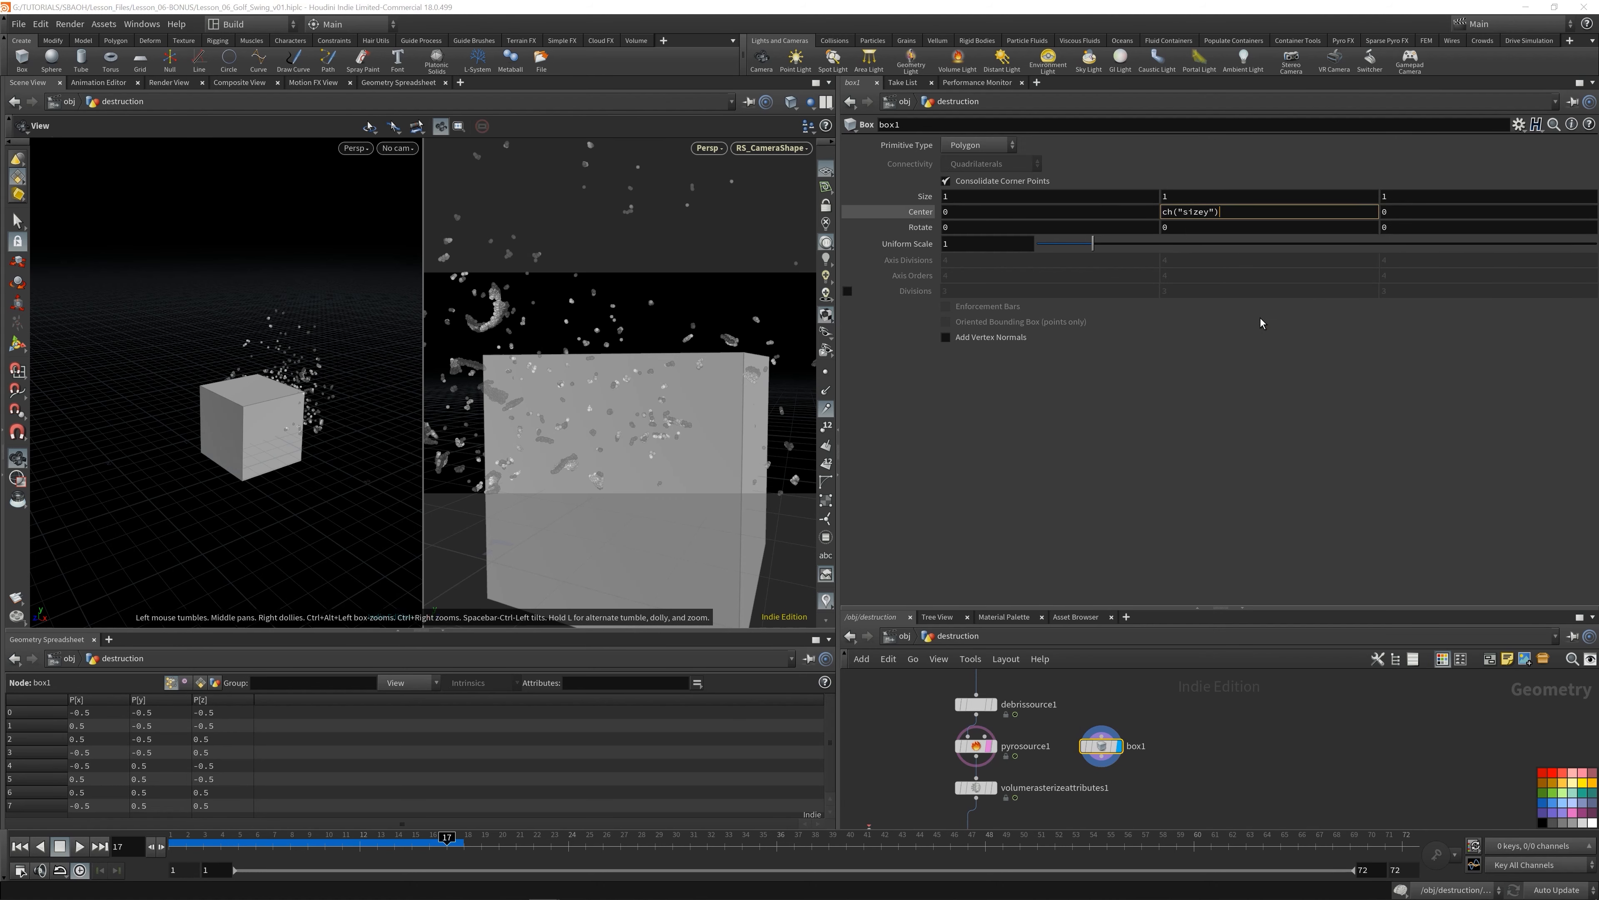
type("/2")
key("Return")
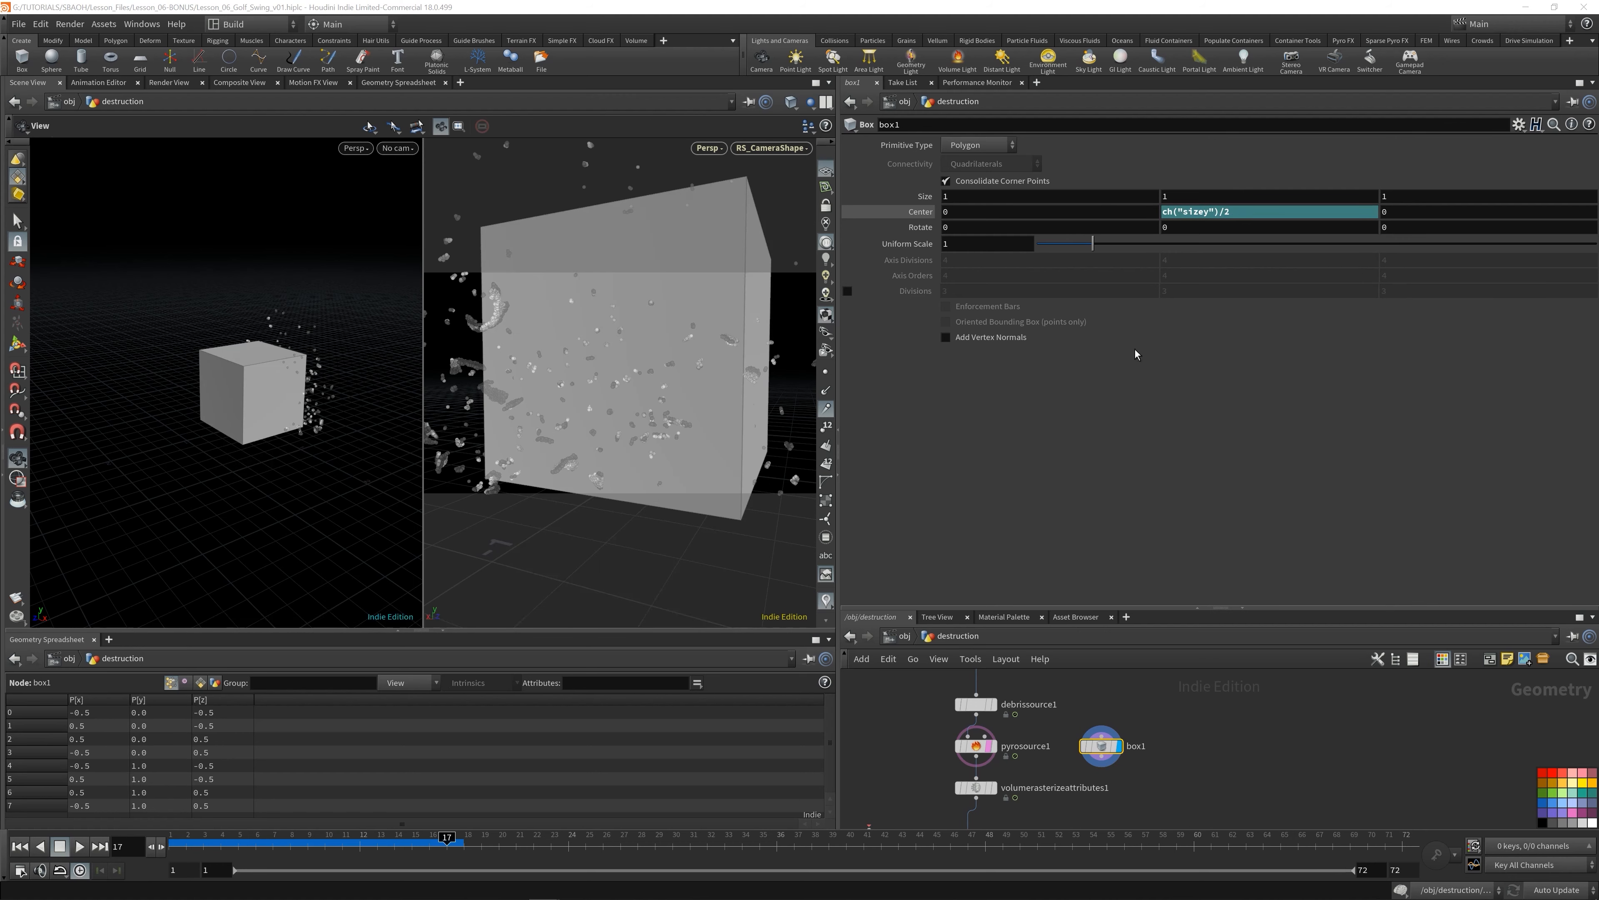
key("ctrl+s")
- Widen box1 interactively to about 1.61 along X and undo the trial stretch along Z
left_click(18, 344)
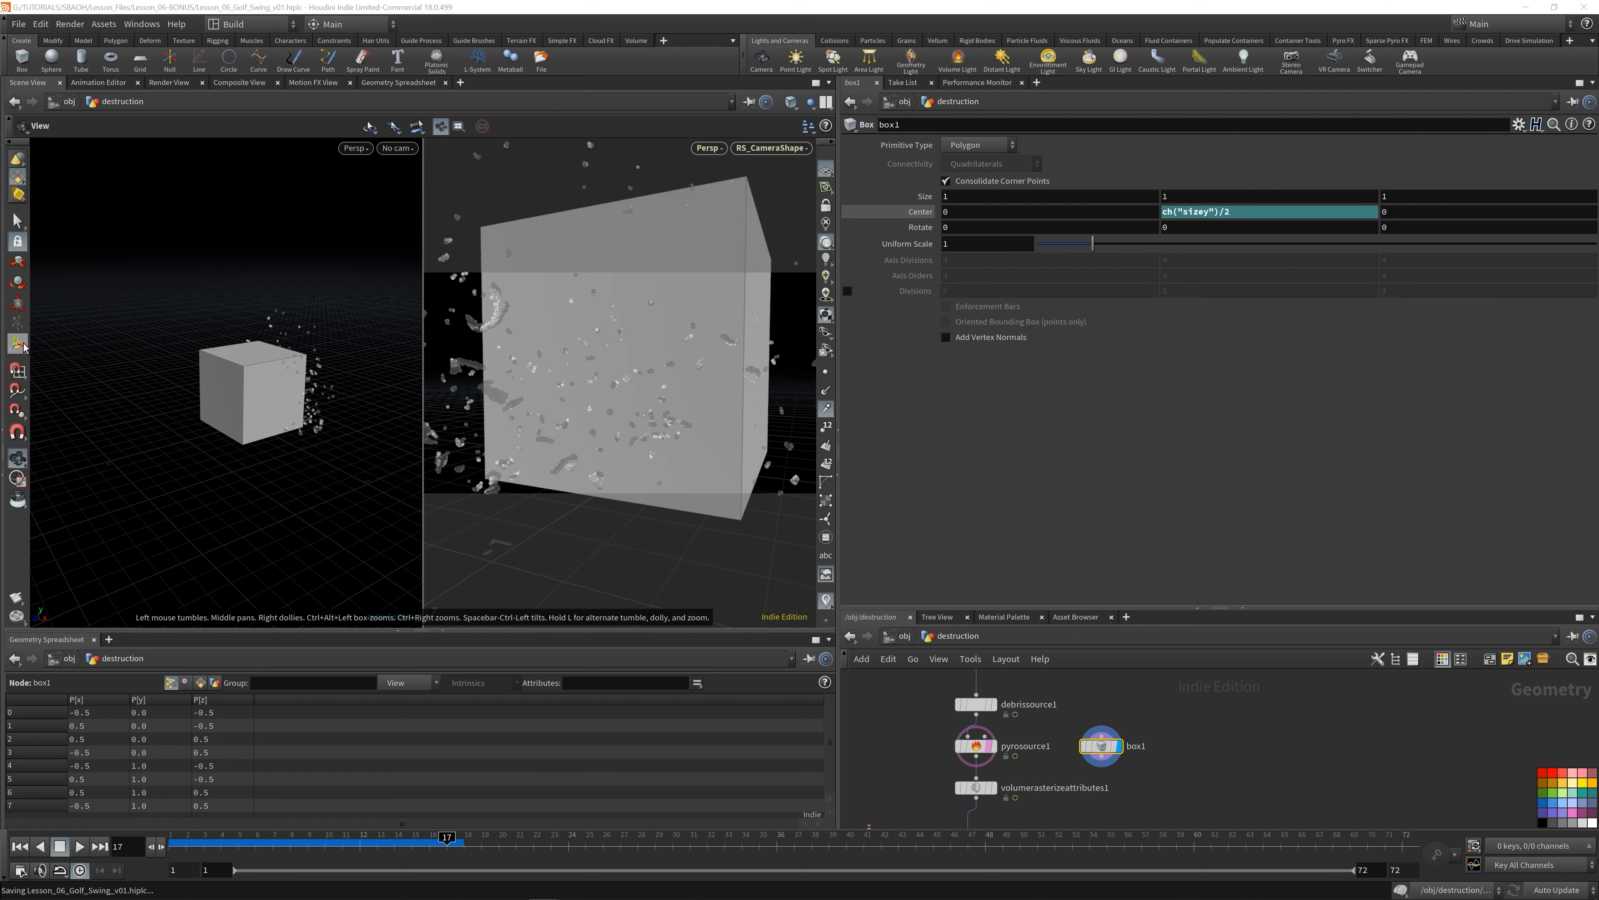
left_click_drag(765, 354, 830, 354)
mouse_move(557, 357)
left_mouse_down()
mouse_move(595, 359)
mouse_move(576, 354)
left_mouse_up()
key("ctrl+z")
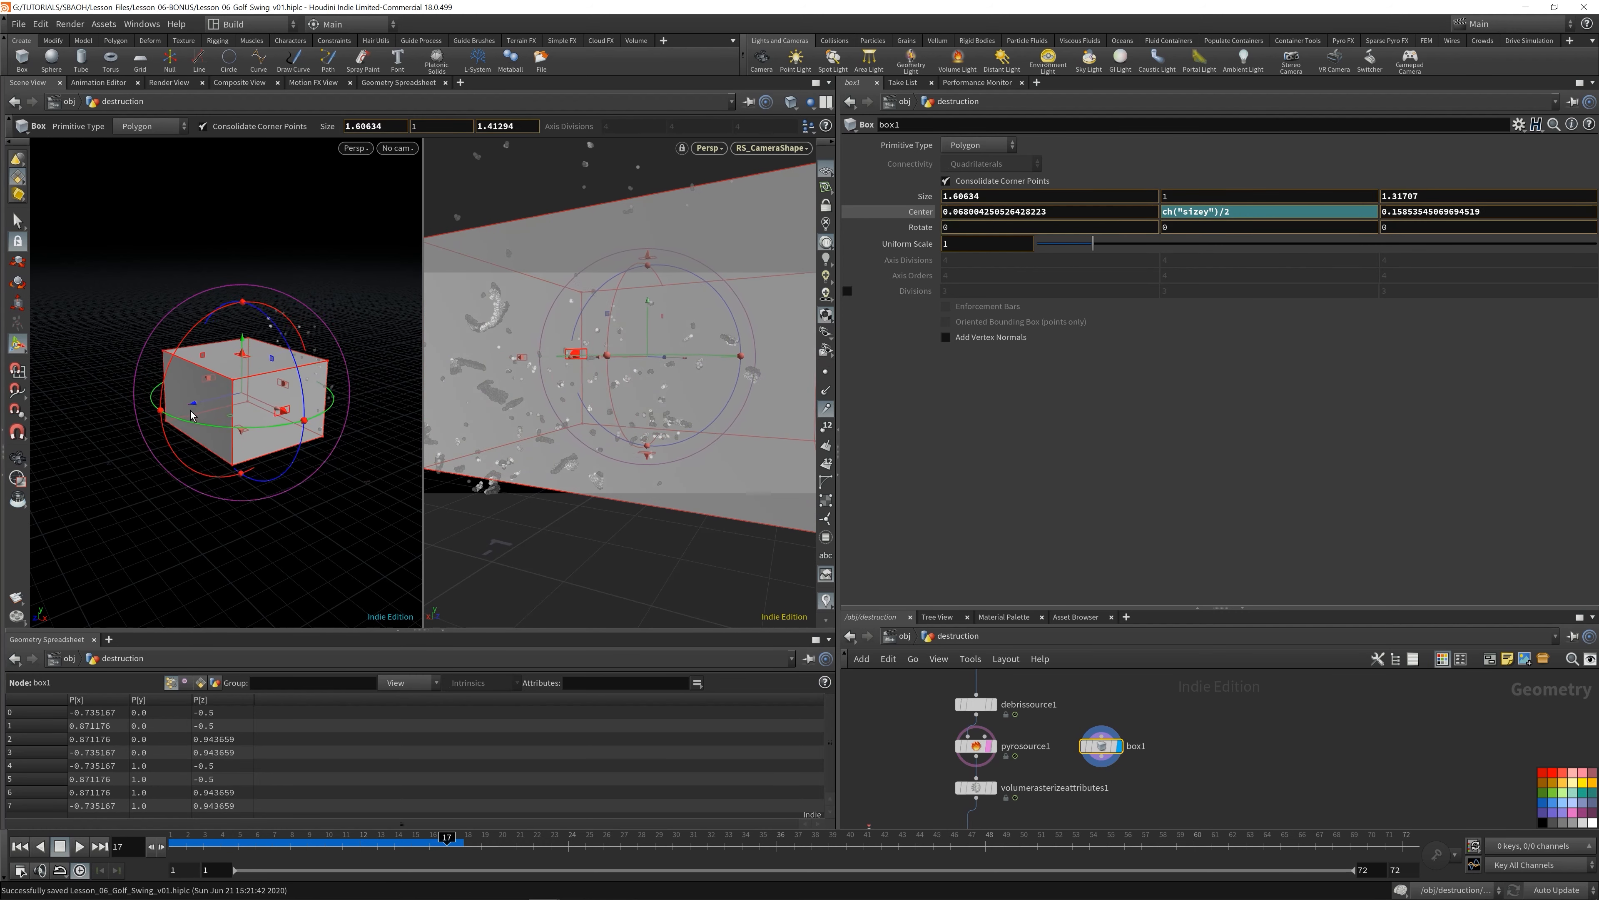
- Stretch box1 interactively toward negative Z to a depth of about 2.74
key("Escape")
left_click_drag(289, 389, 143, 400)
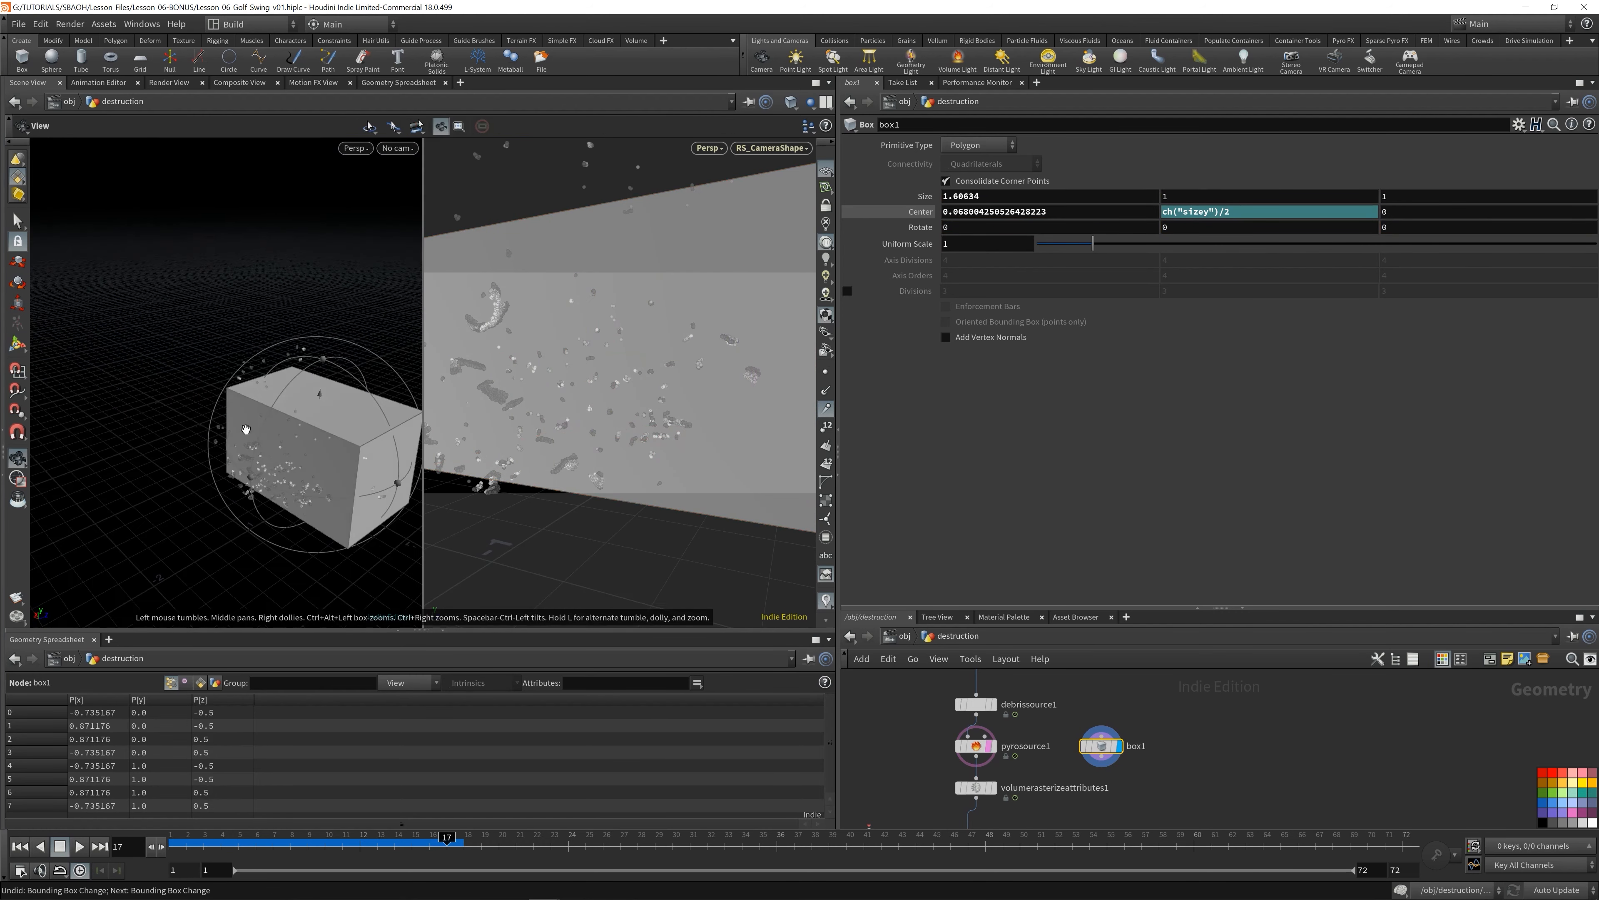
key("Return")
left_click_drag(245, 466, 177, 624)
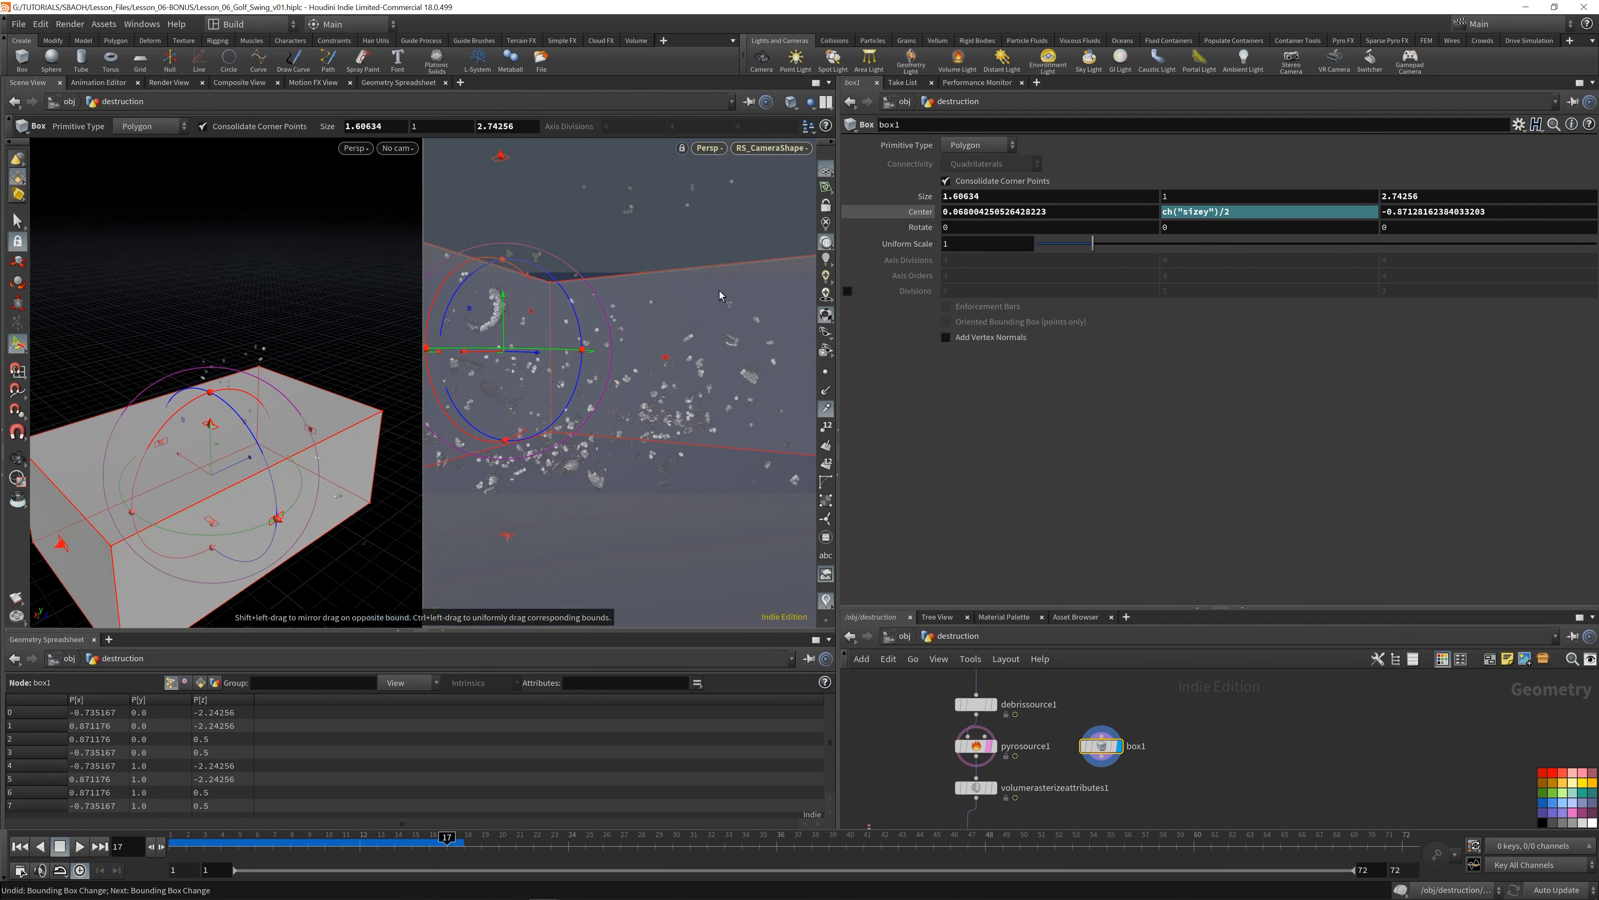
- Turn off pyrosource1's template display and scrub the timeline to frame 72 to check box1 against the camera
left_click_drag(389, 844, 895, 847)
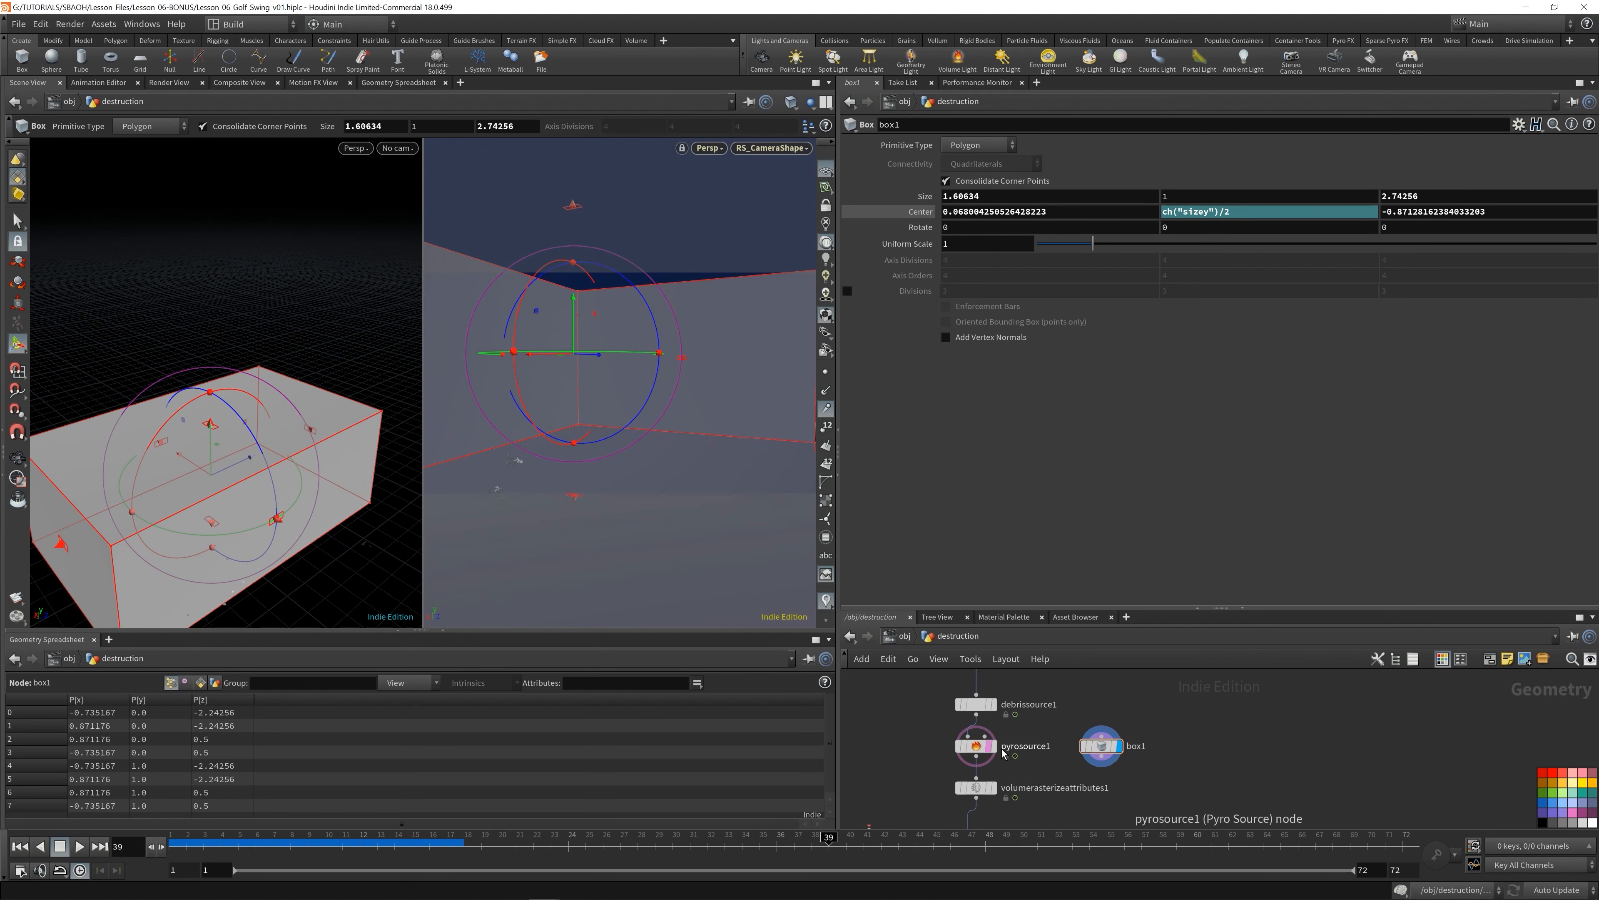
left_click(989, 746)
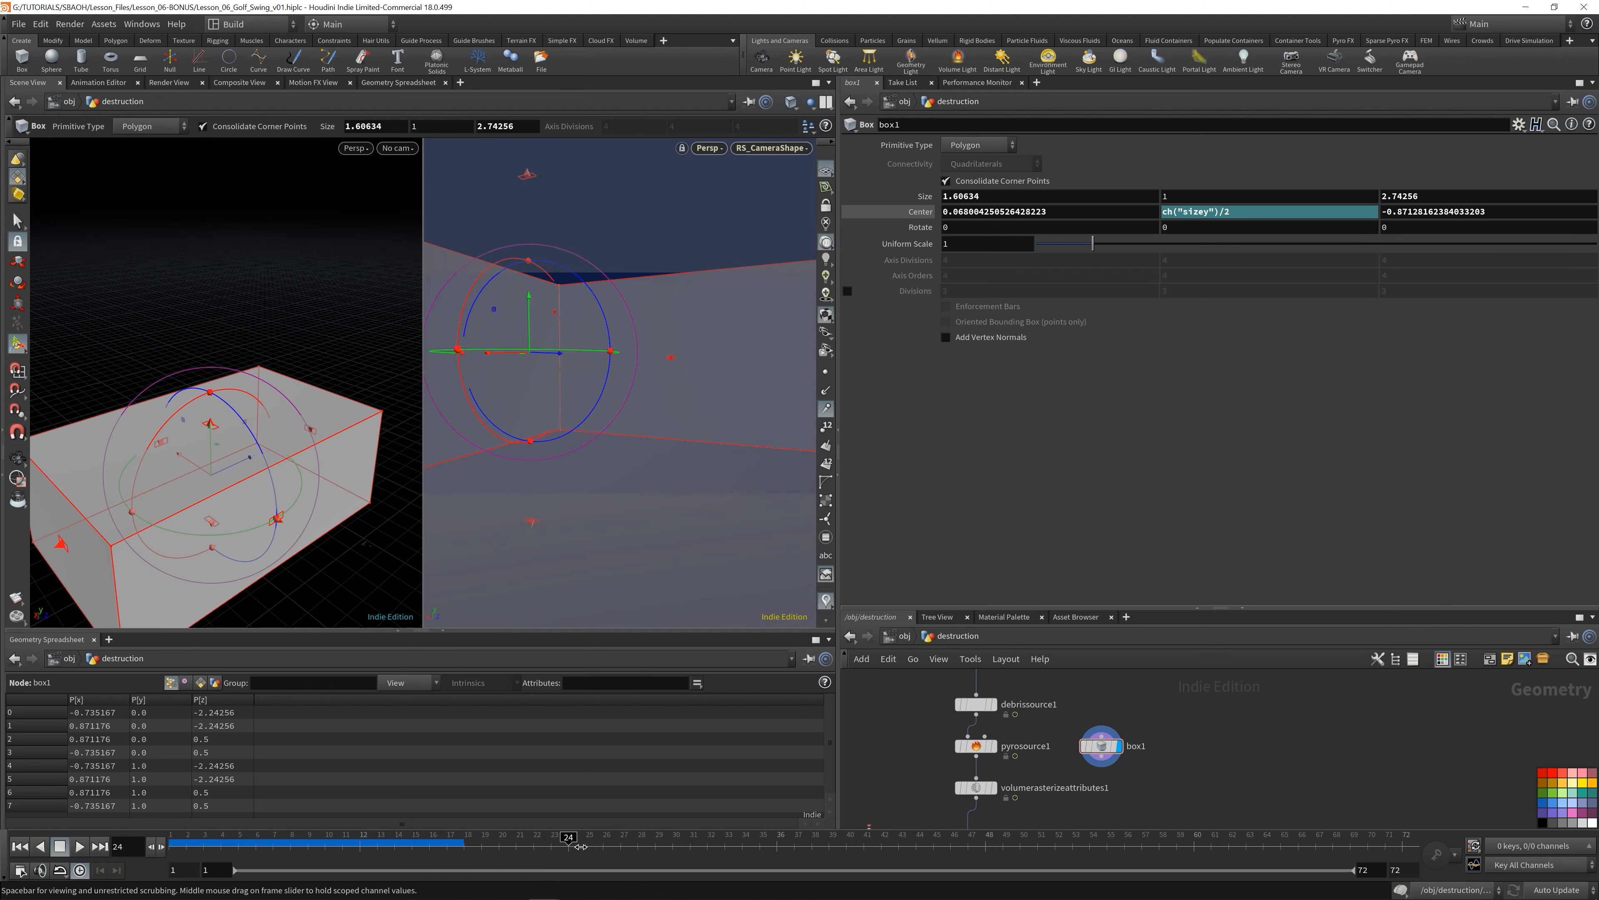
mouse_move(1233, 841)
left_mouse_down()
mouse_move(1313, 888)
mouse_move(1467, 885)
mouse_move(636, 875)
mouse_move(1597, 874)
left_mouse_up()
left_click_drag(1084, 840, 1410, 847)
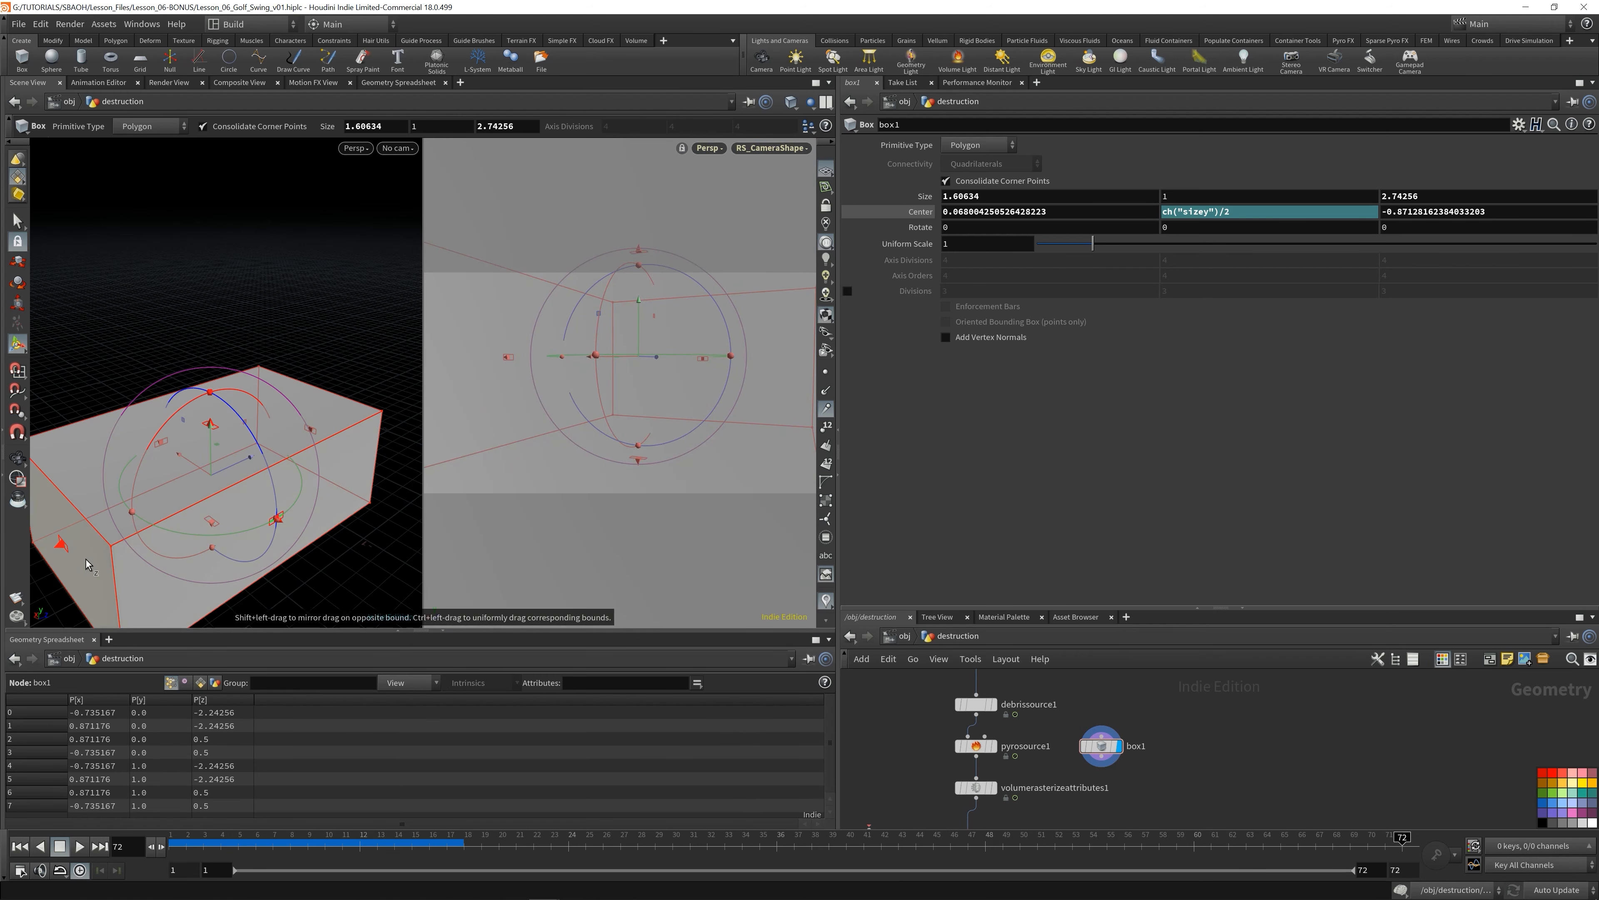
- Extend box1's Z size to about 2.78, scrub back to frame 21 and save the scene
left_click_drag(62, 553, 58, 552)
left_click_drag(244, 520, 223, 503)
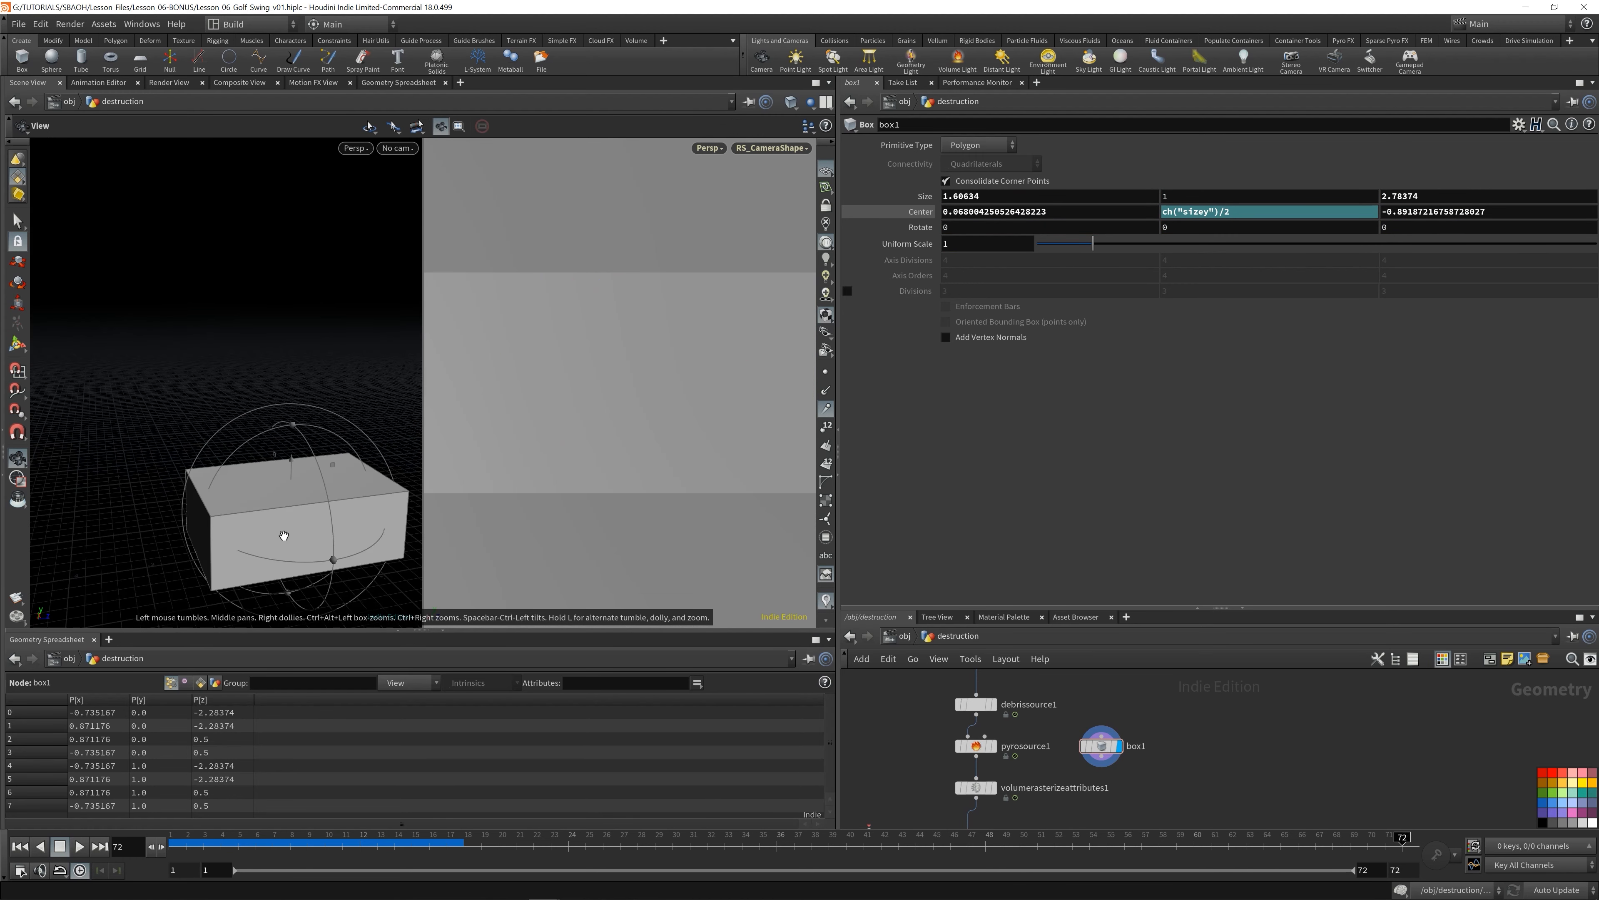
middle_click_drag(321, 533, 319, 410)
left_click_drag(329, 845, 517, 869)
key("ctrl+s")
- Display pyrosolver1 at frame 1, enable Max Size in its setup settings and dismiss the console windows
middle_click_drag(982, 812, 953, 741)
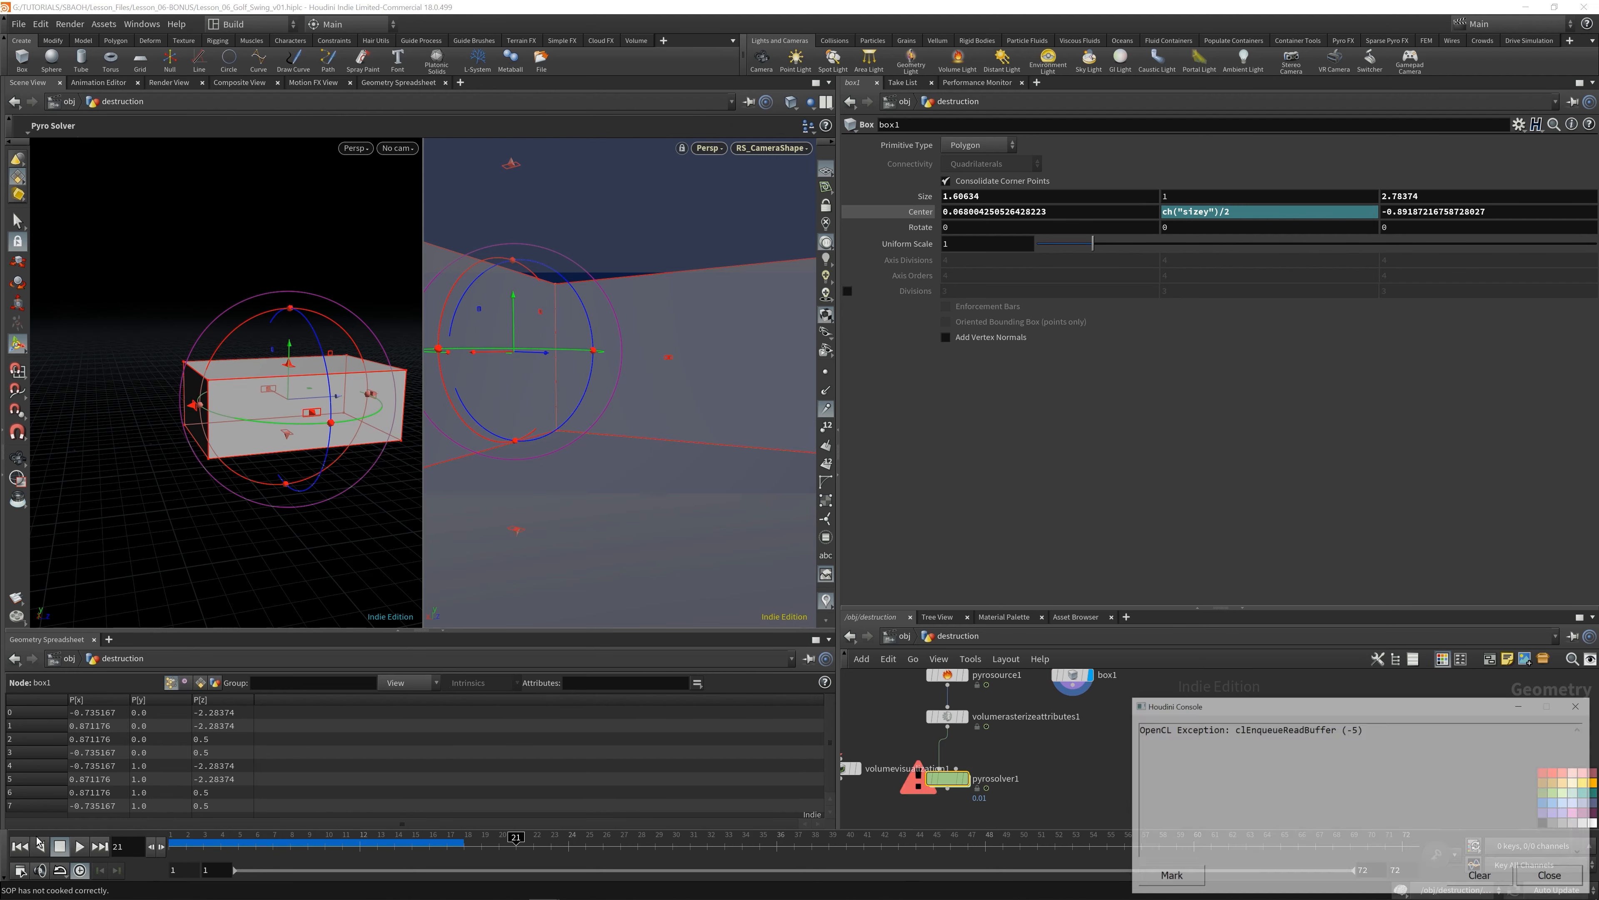
left_click_drag(1300, 714, 1137, 713)
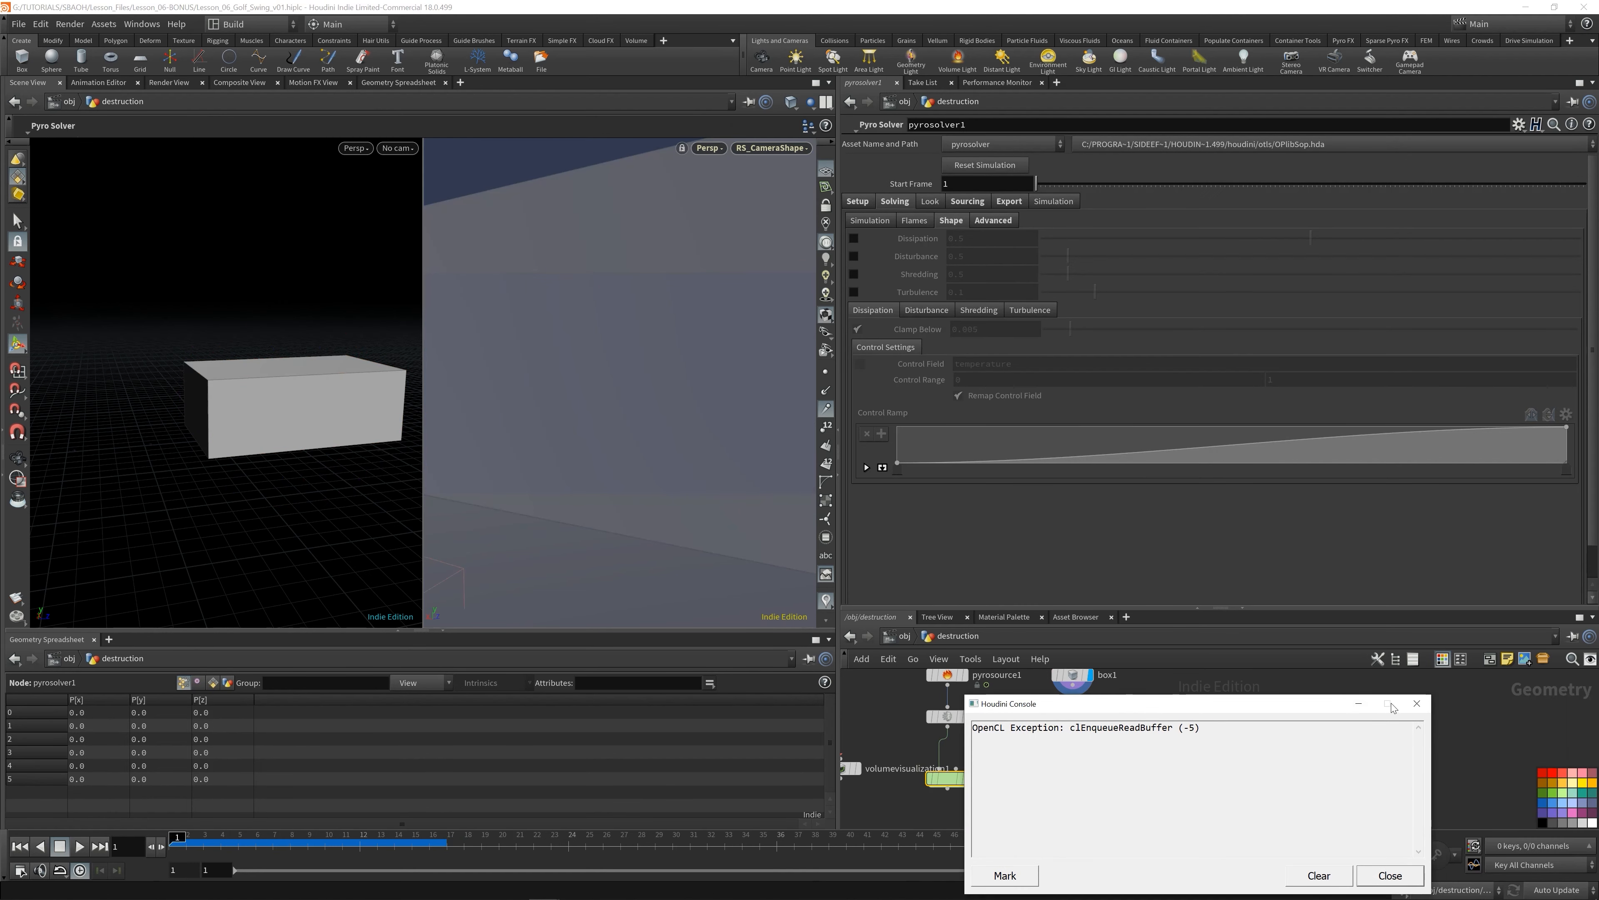
left_click(1417, 704)
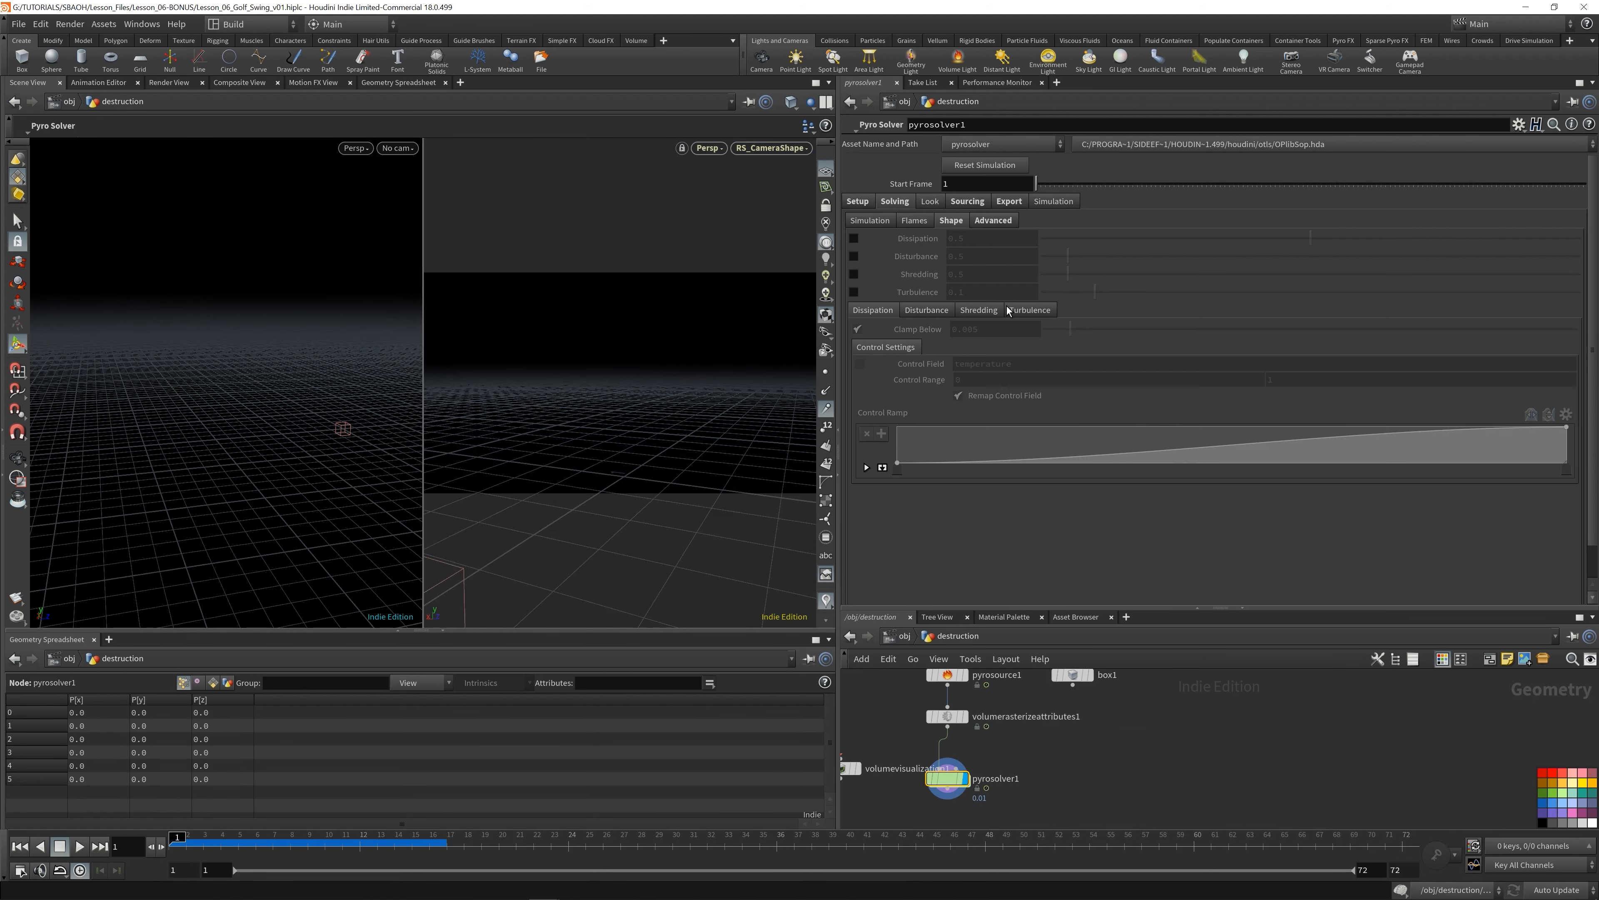
left_click(858, 202)
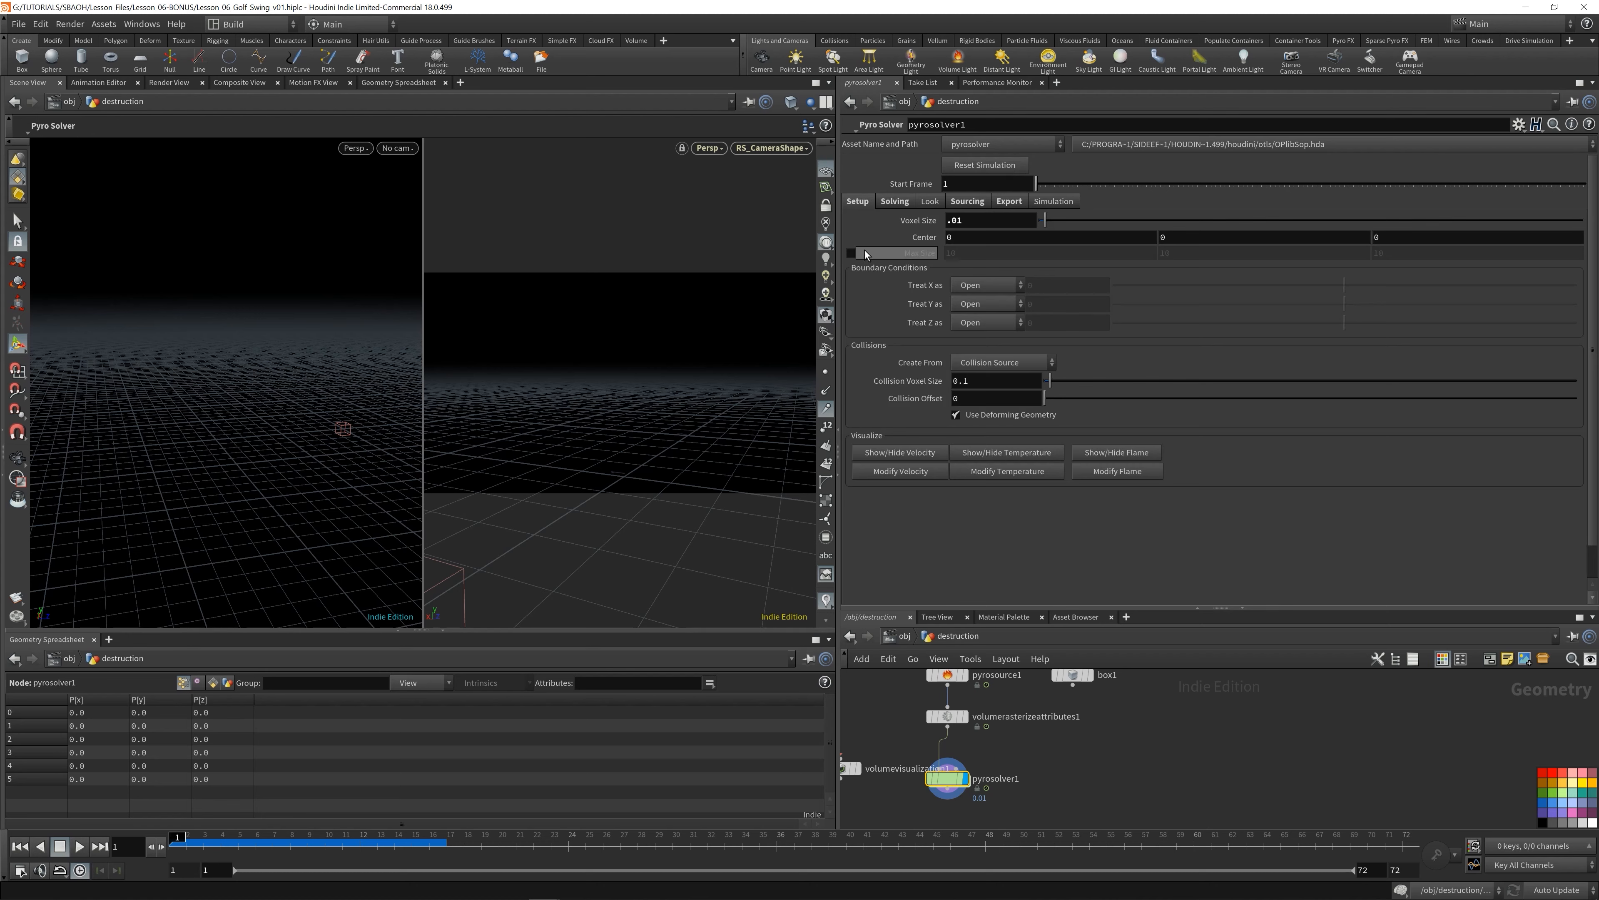
left_click(852, 254)
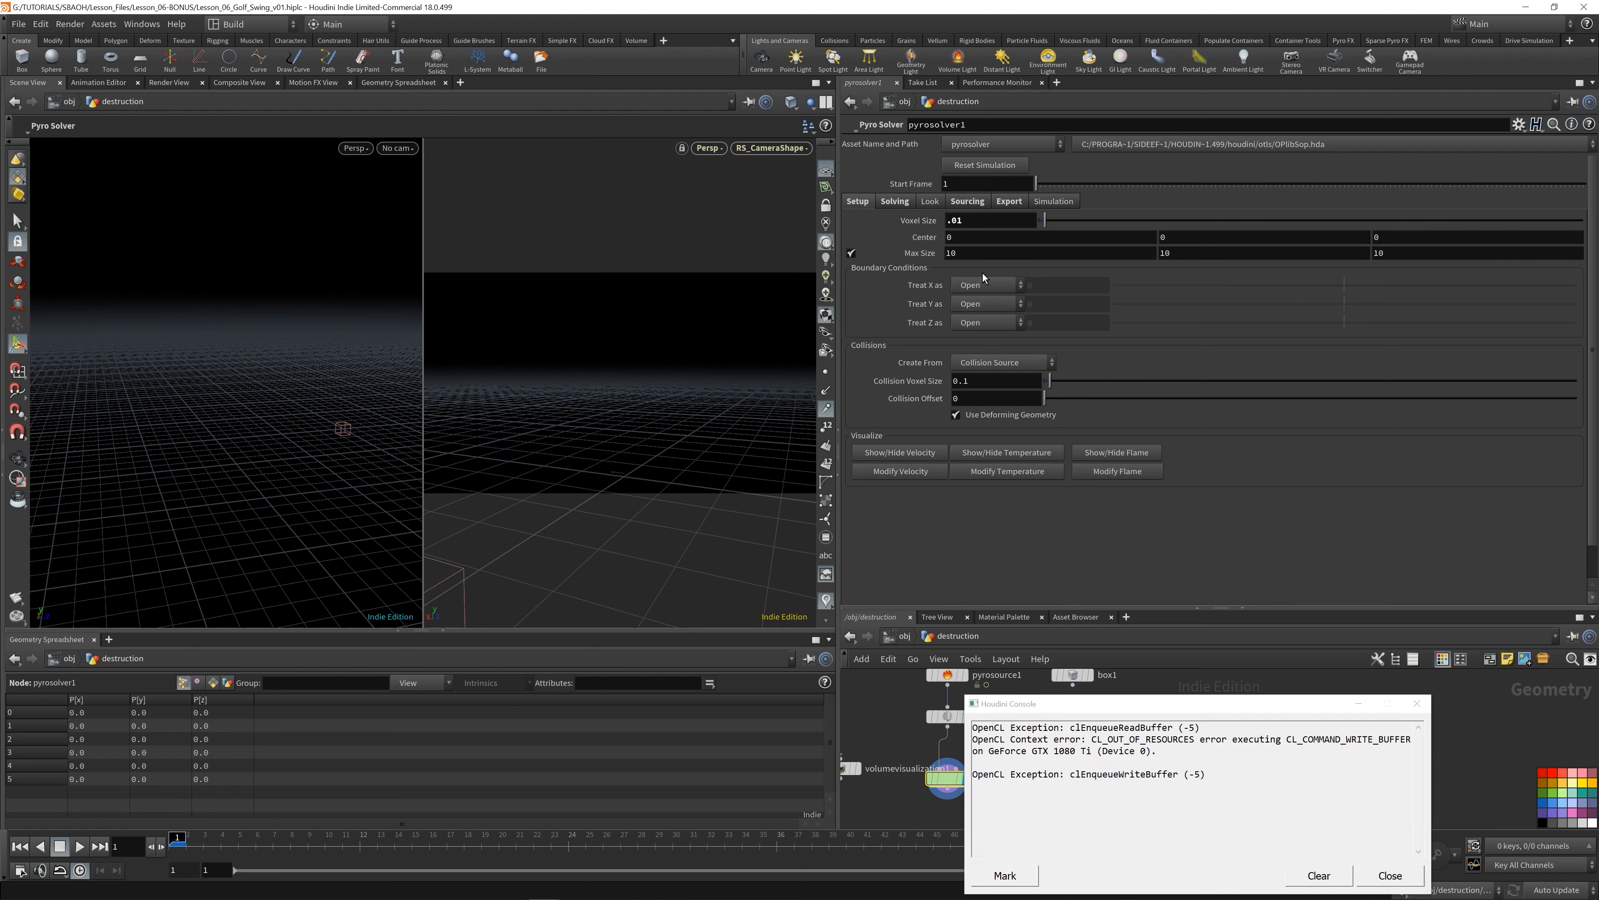
left_click(1417, 703)
- Move box1 down the network so it sits beside pyrosolver1
left_click_drag(1036, 811, 895, 749)
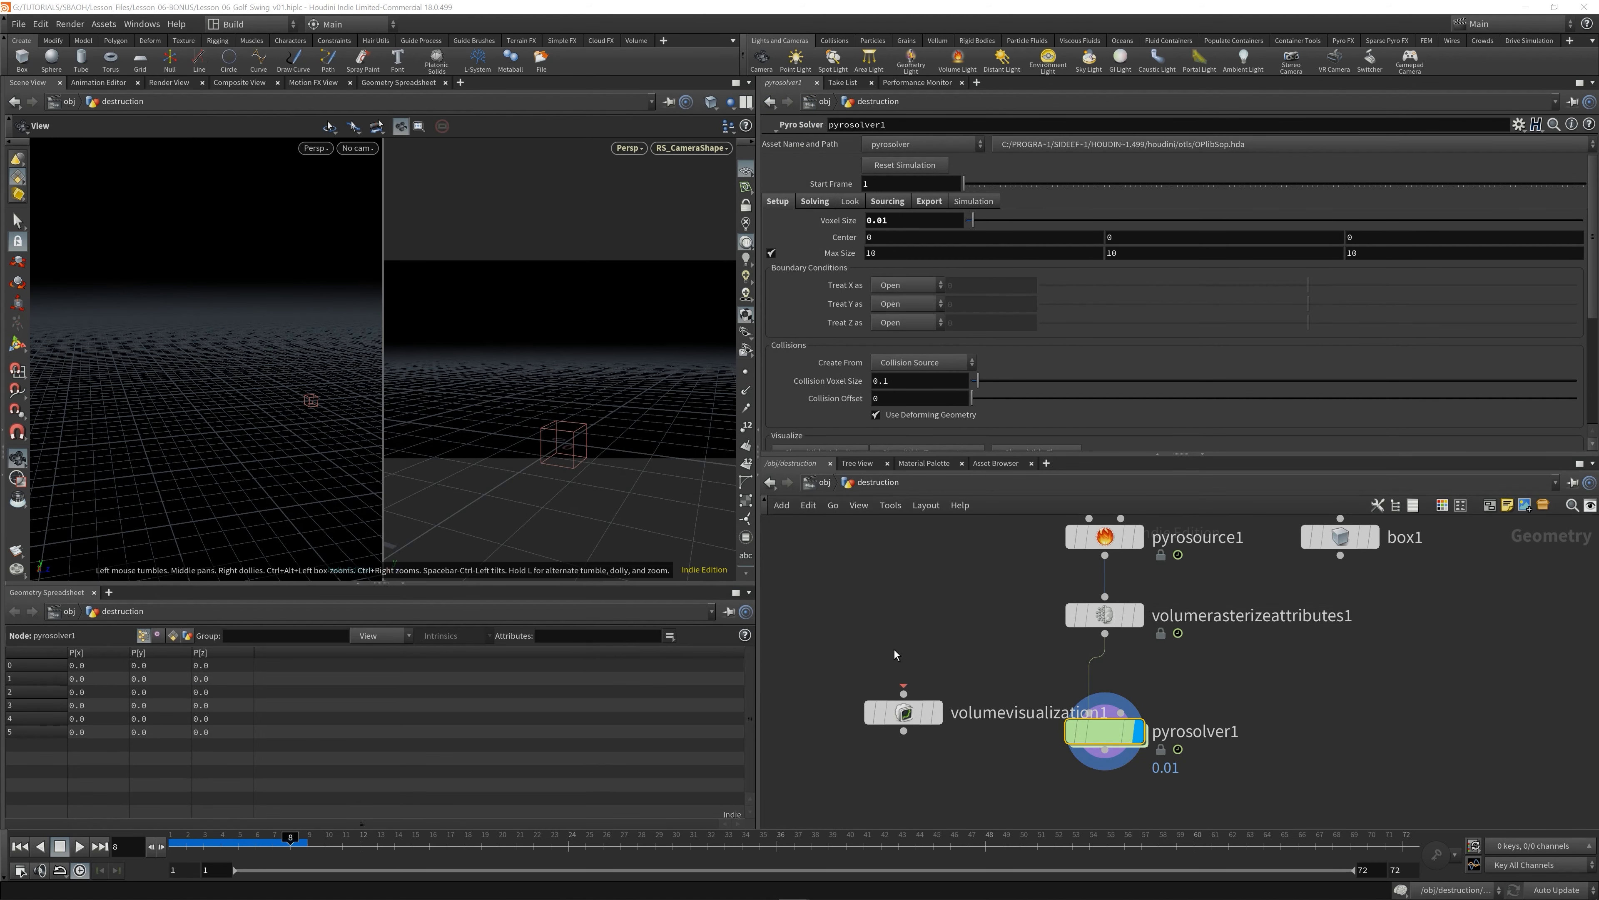
left_click(974, 788)
middle_click_drag(1085, 809, 1075, 759)
left_click(1091, 688)
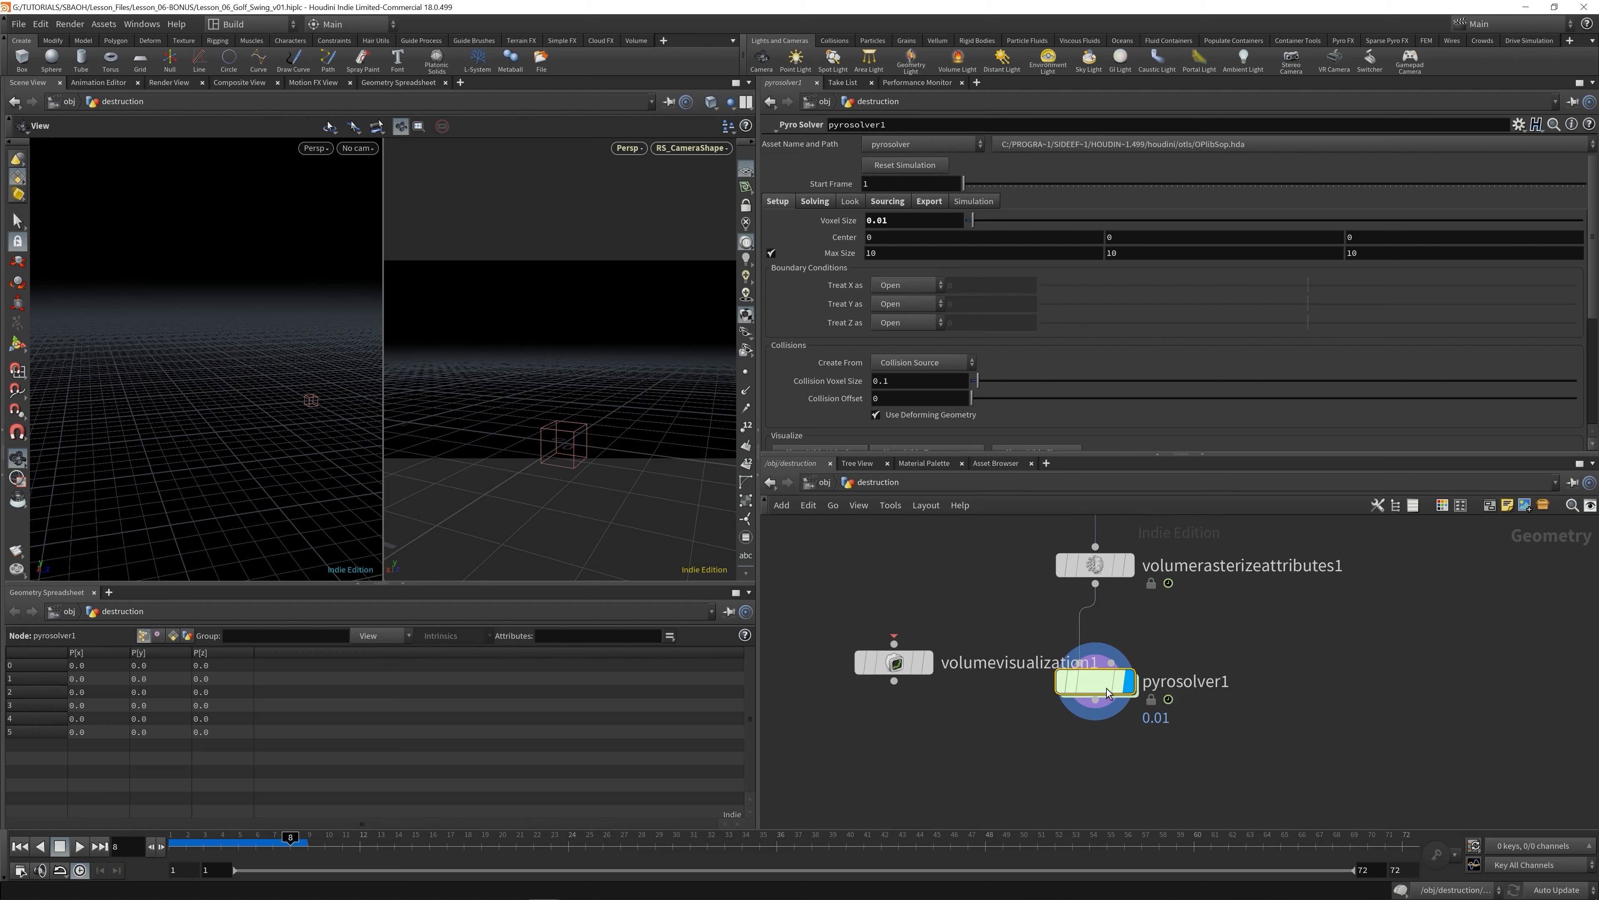
middle_click_drag(1313, 679, 1203, 708)
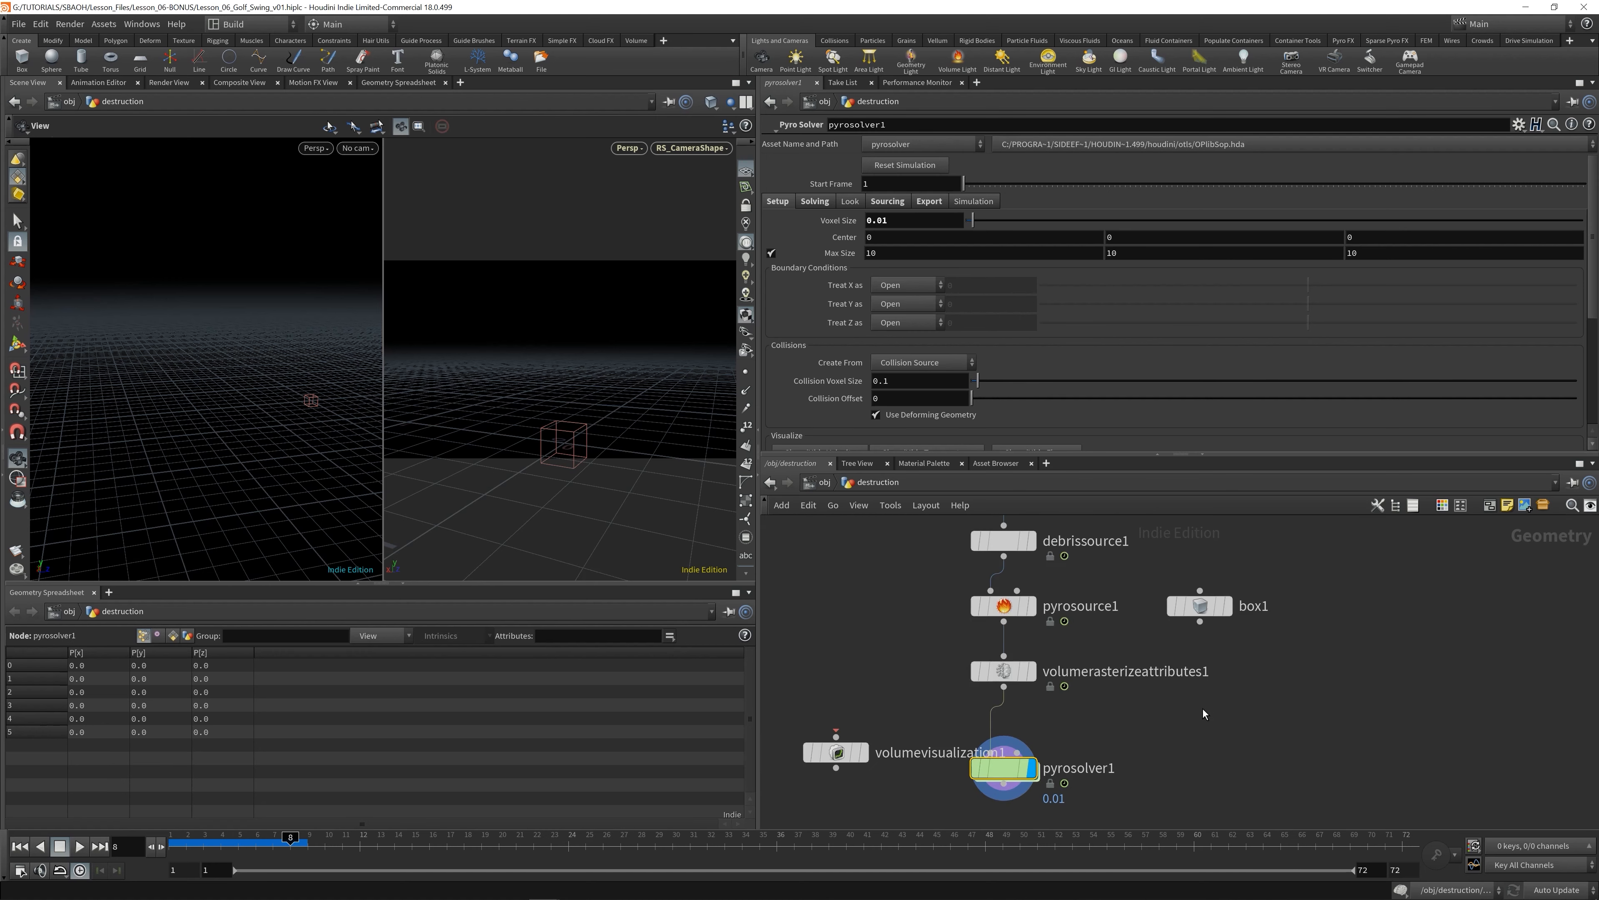
left_click_drag(1196, 609, 1191, 726)
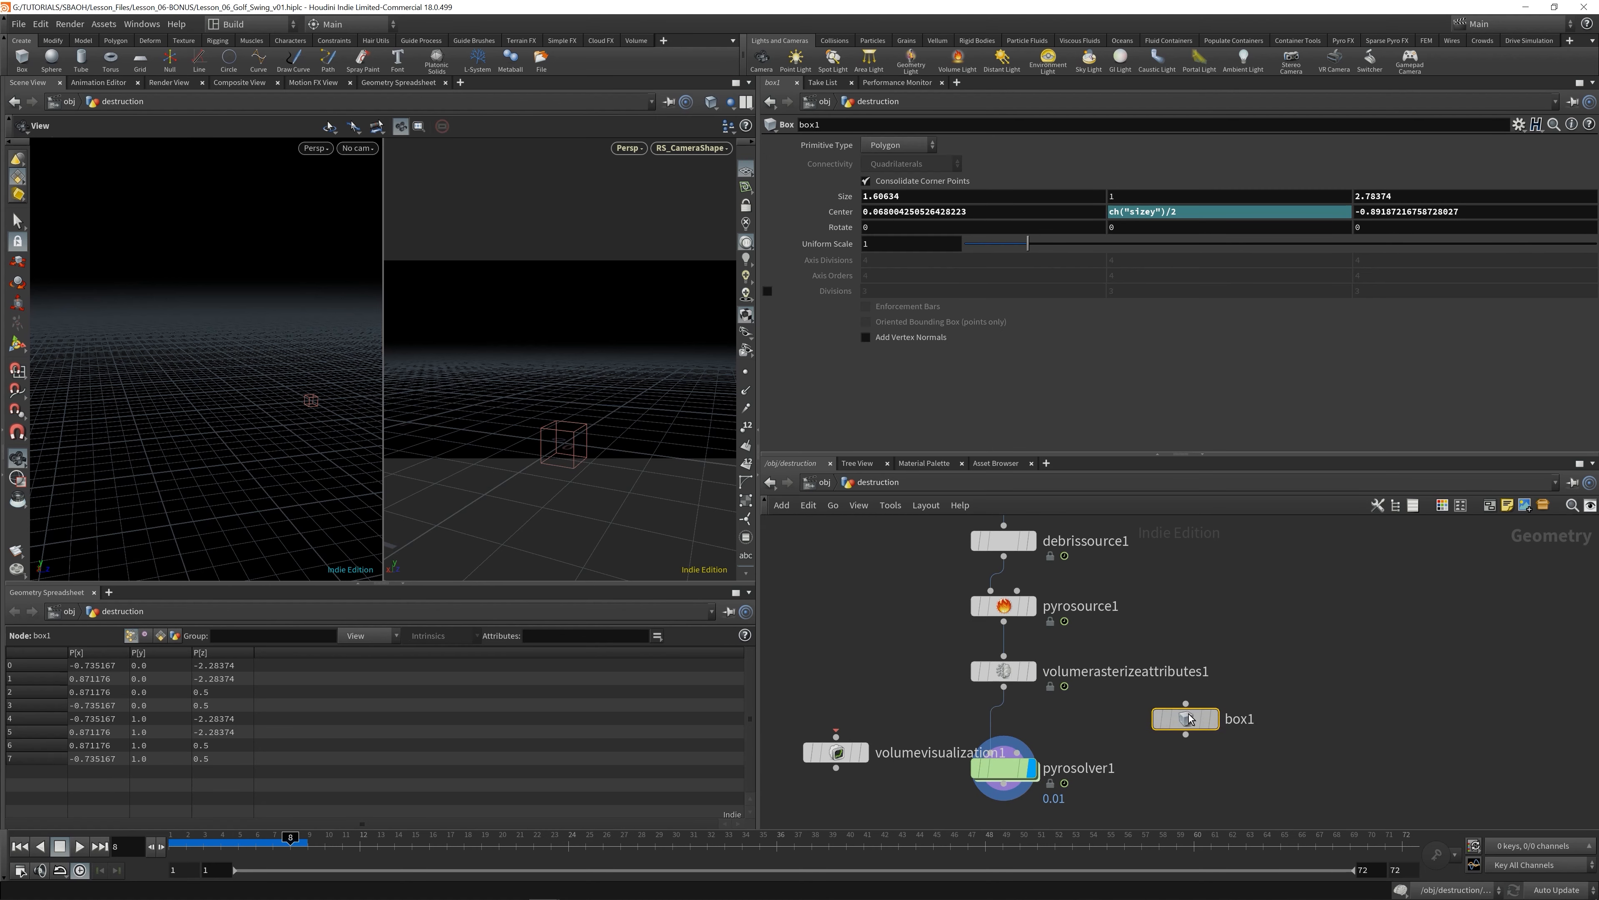
- Copy box1's Size parameter and paste it as relative references into pyrosolver1's Max Size
left_click(1003, 767)
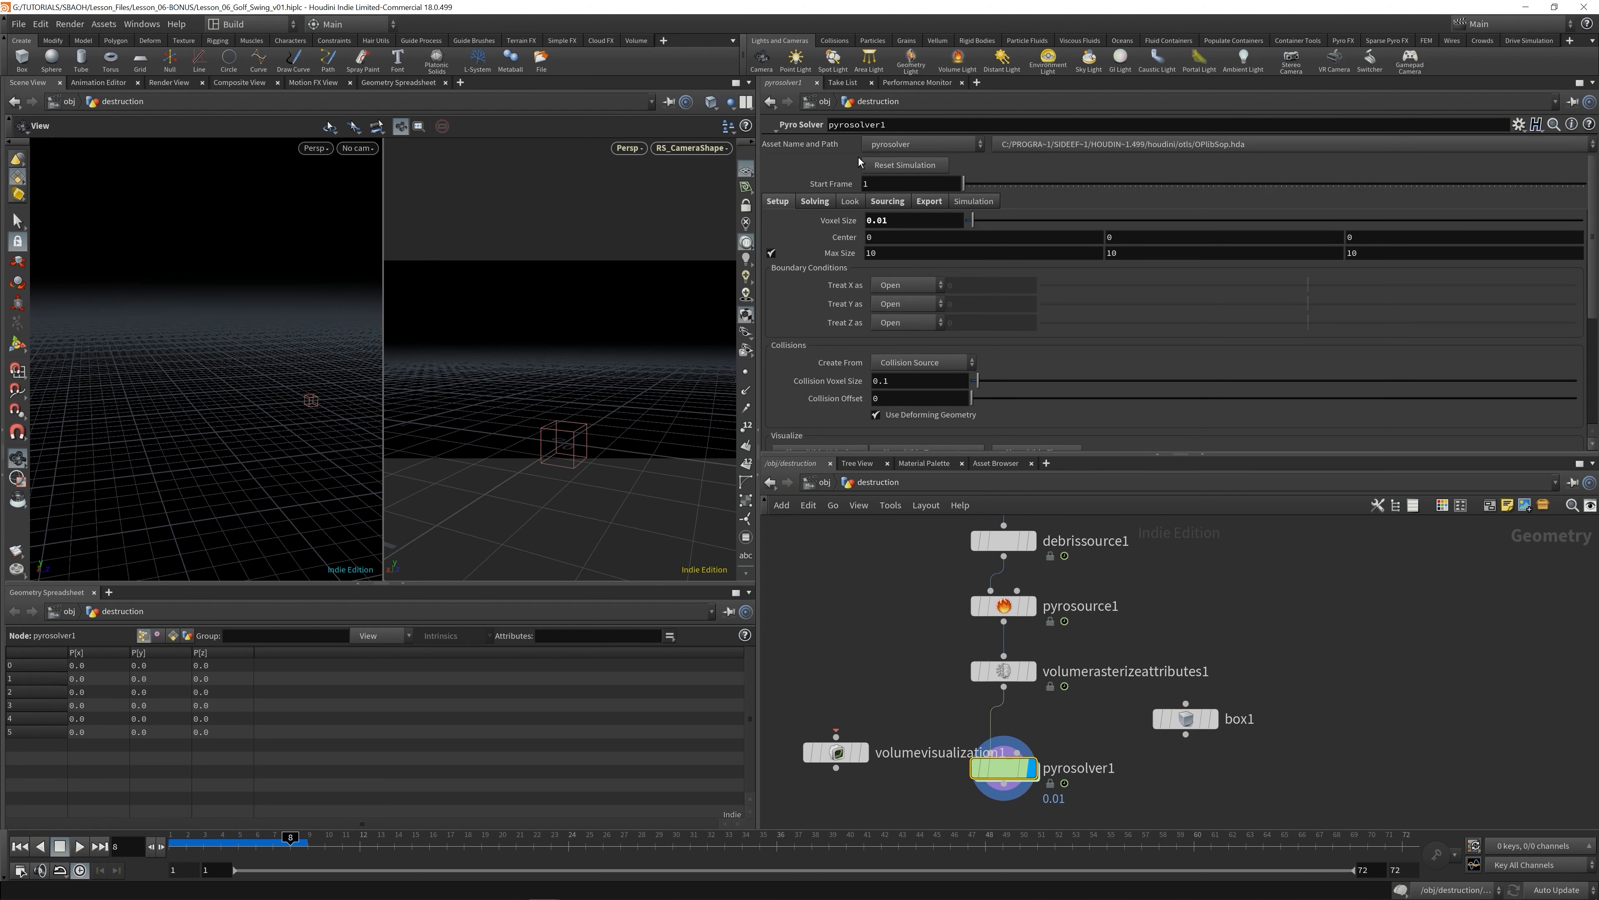
left_click(1186, 718)
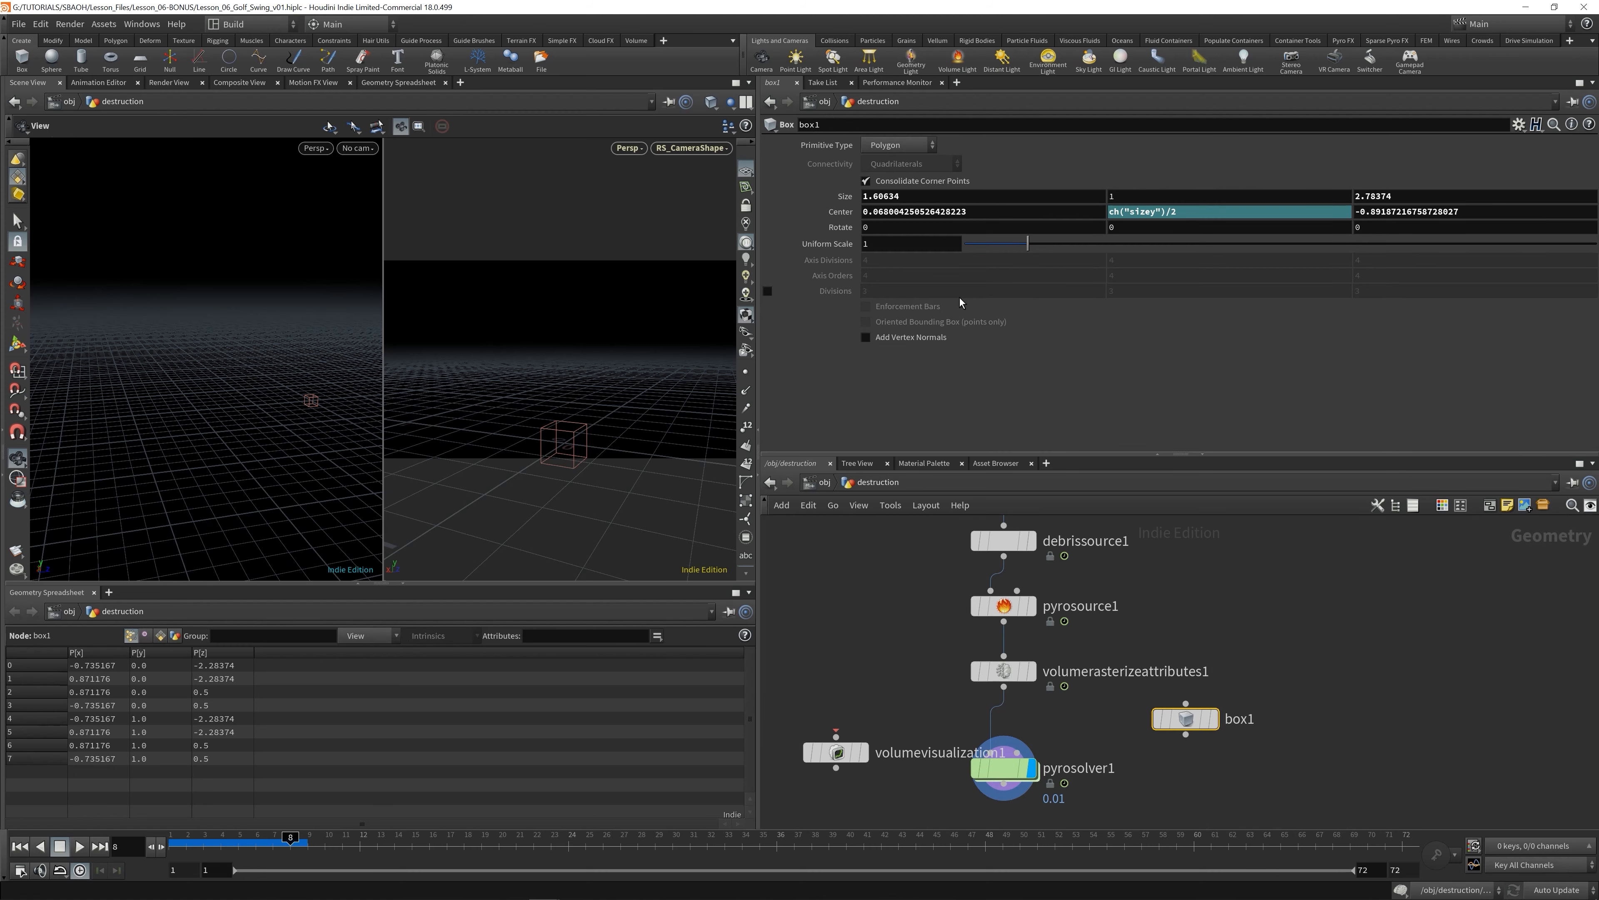
right_click(844, 197)
left_click(883, 299)
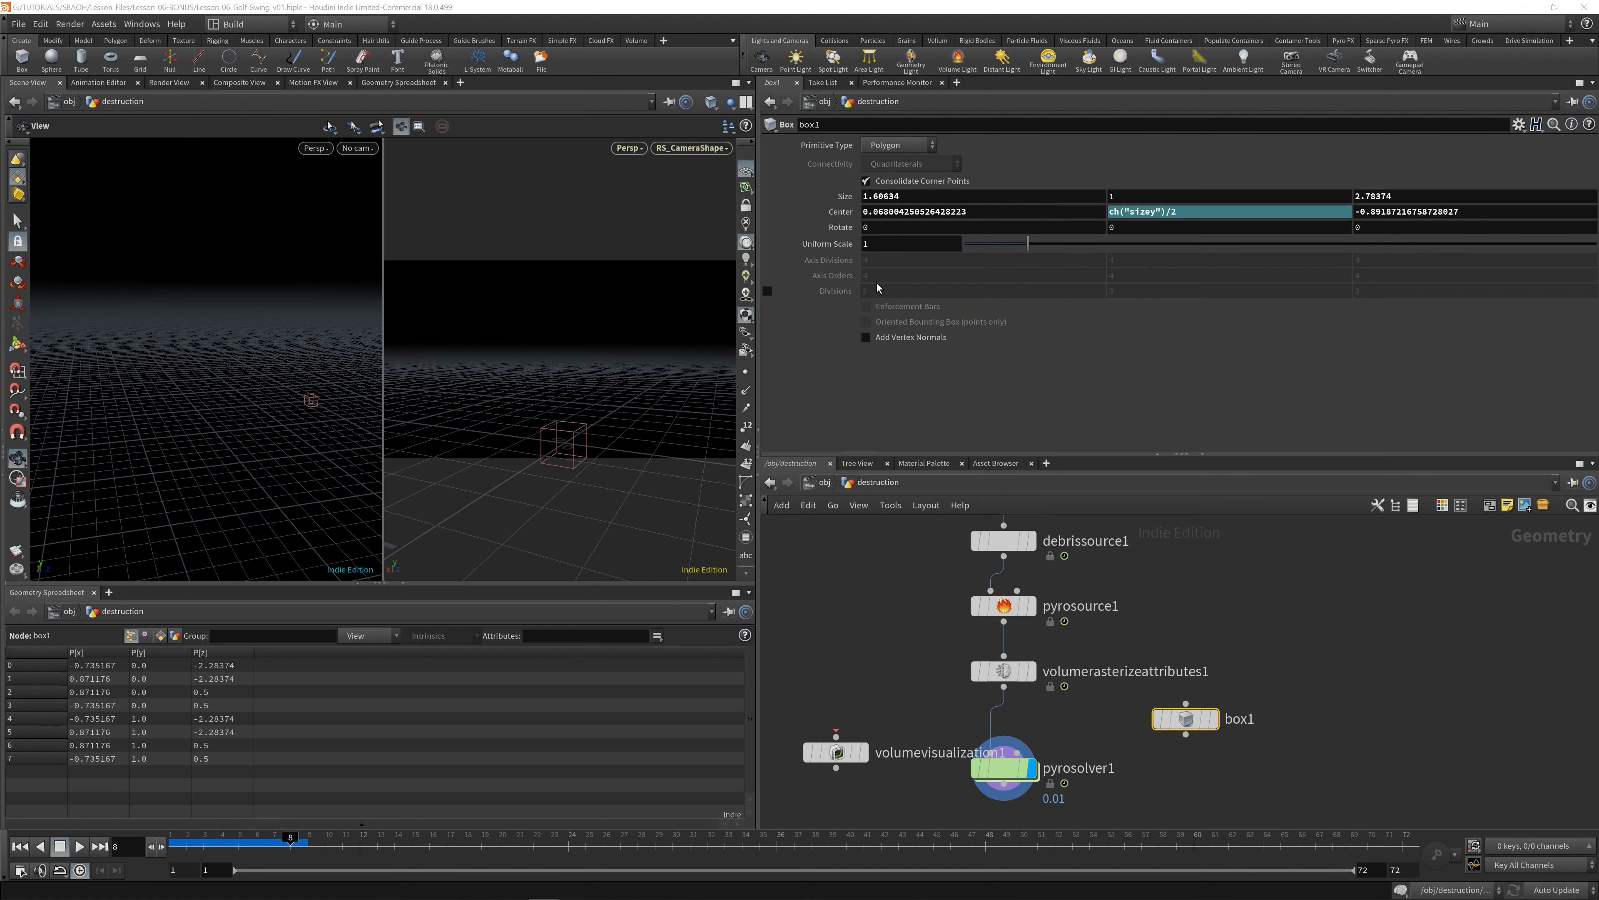
left_click(1003, 767)
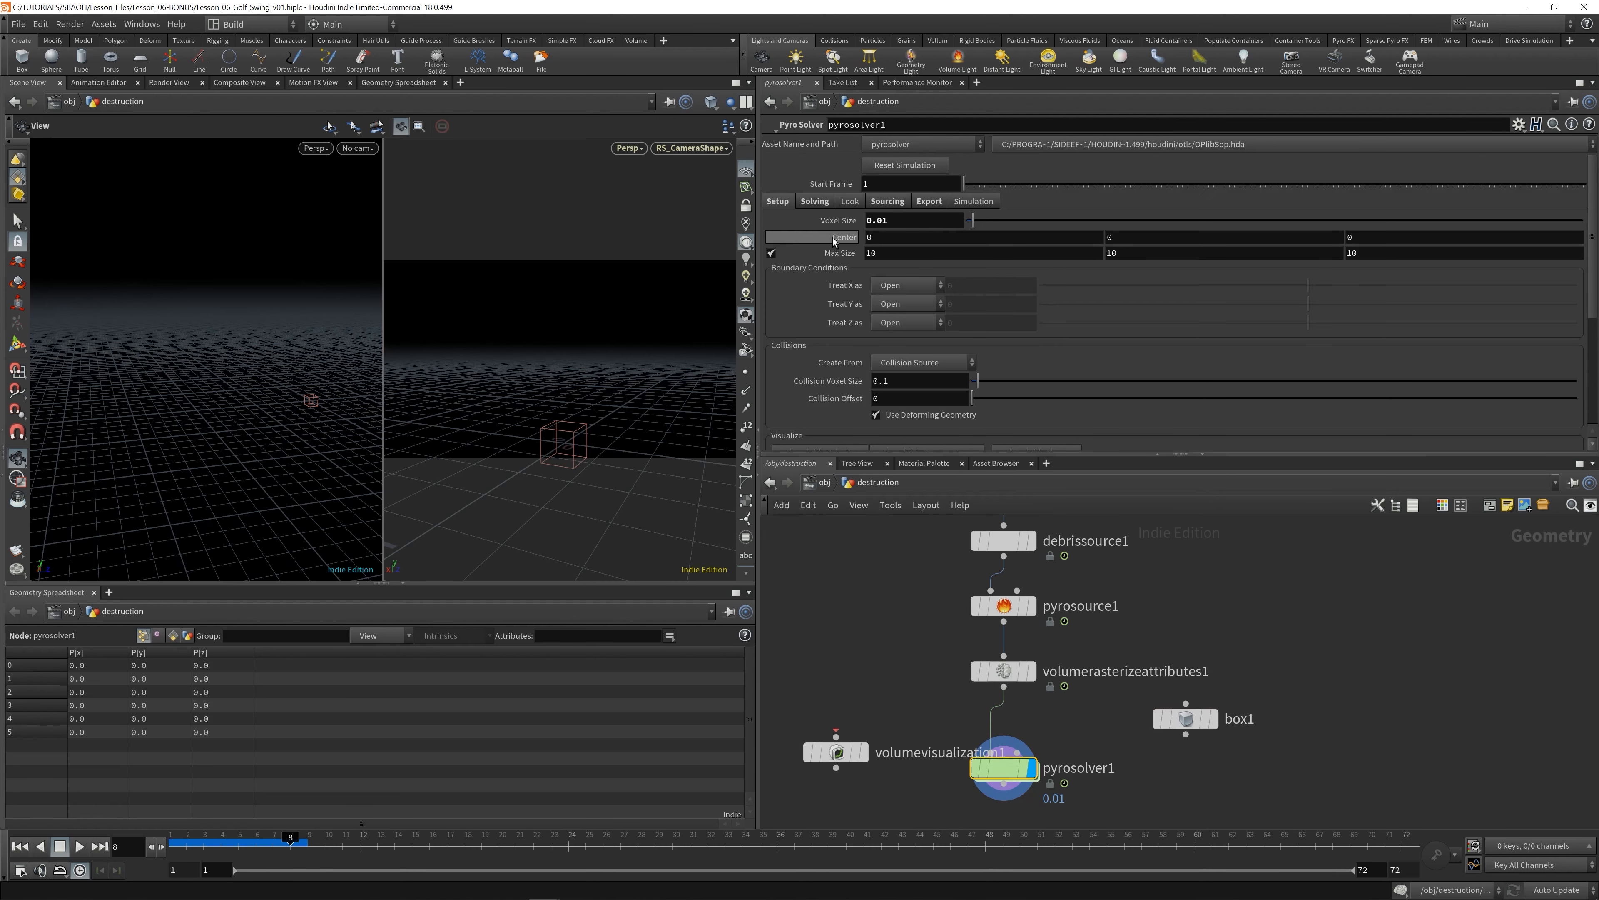
right_click(848, 256)
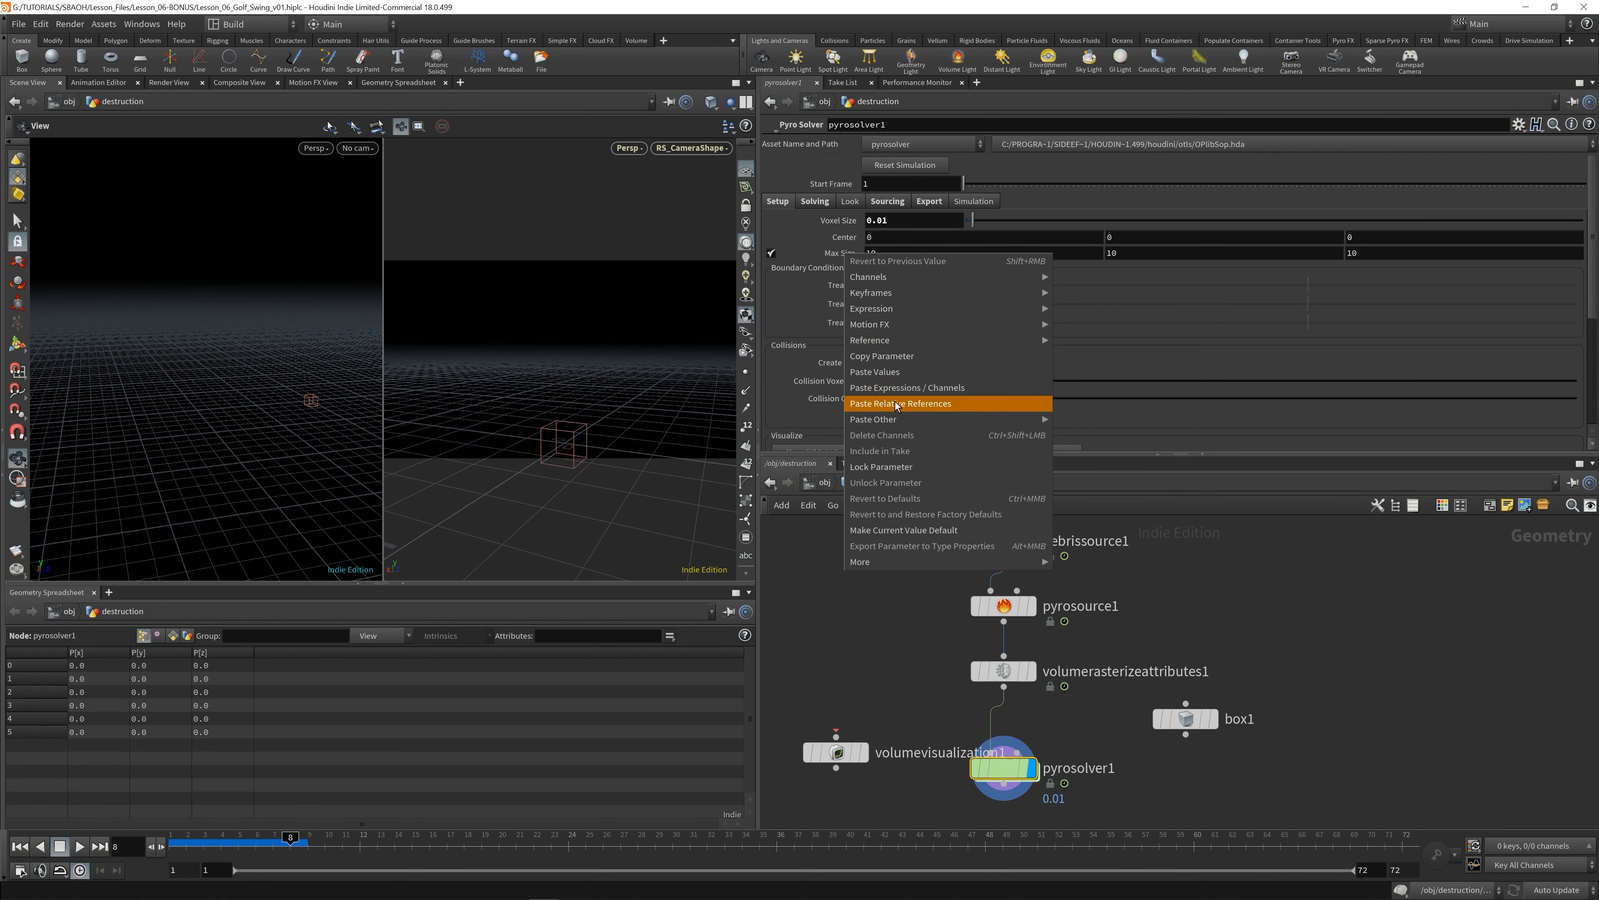
left_click(910, 406)
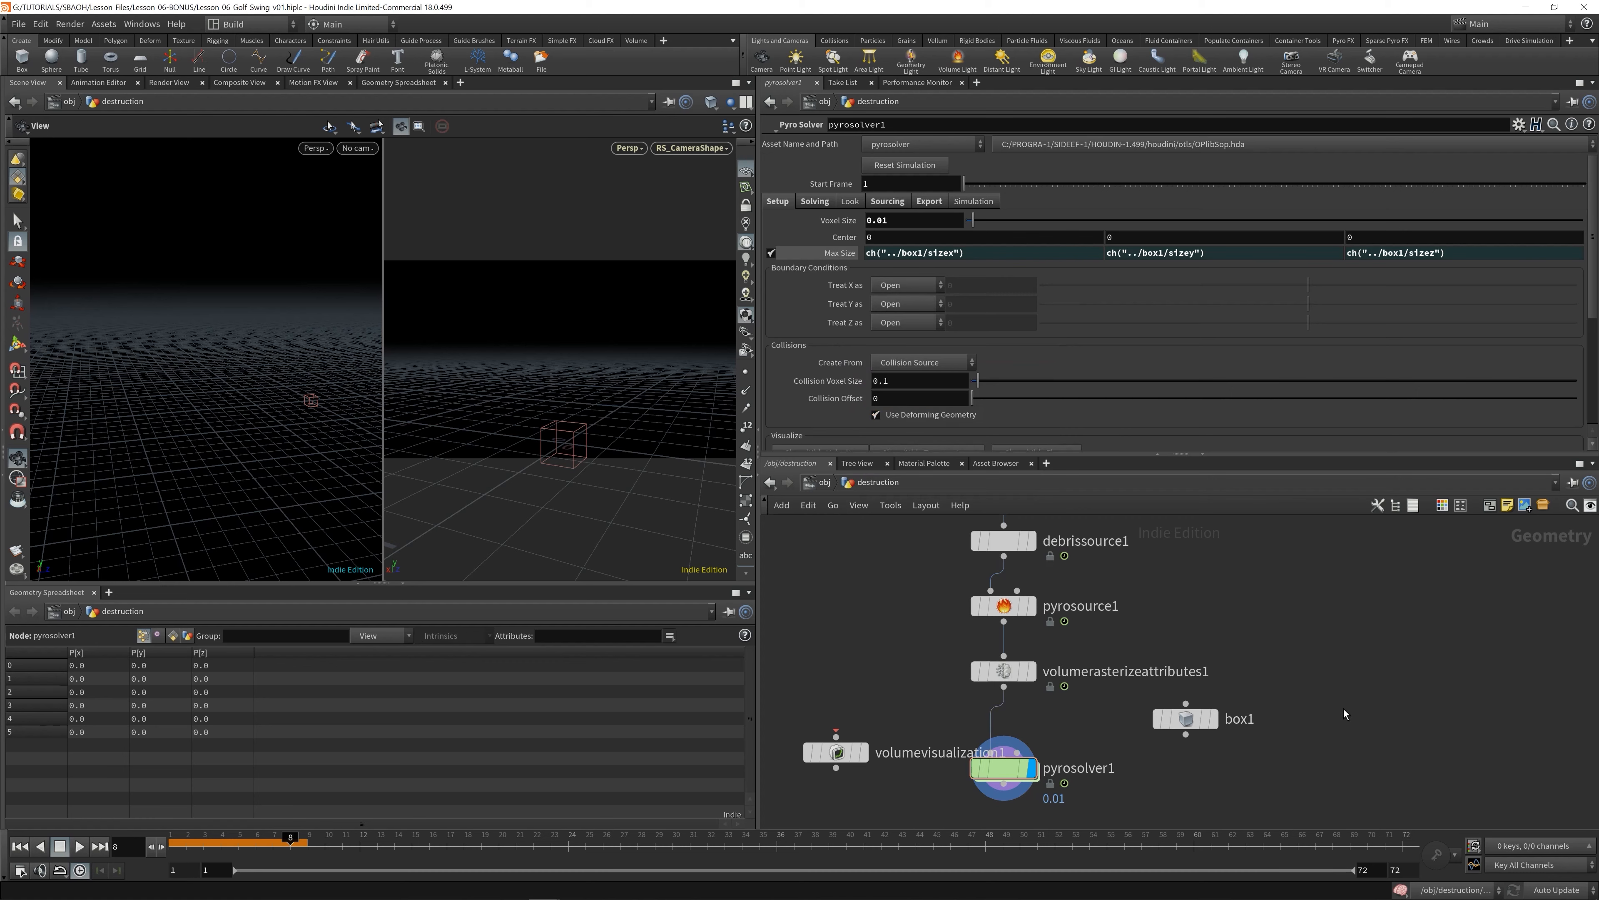
- Copy box1's Center parameter and paste it as relative references into pyrosolver1's Center
left_click(1185, 718)
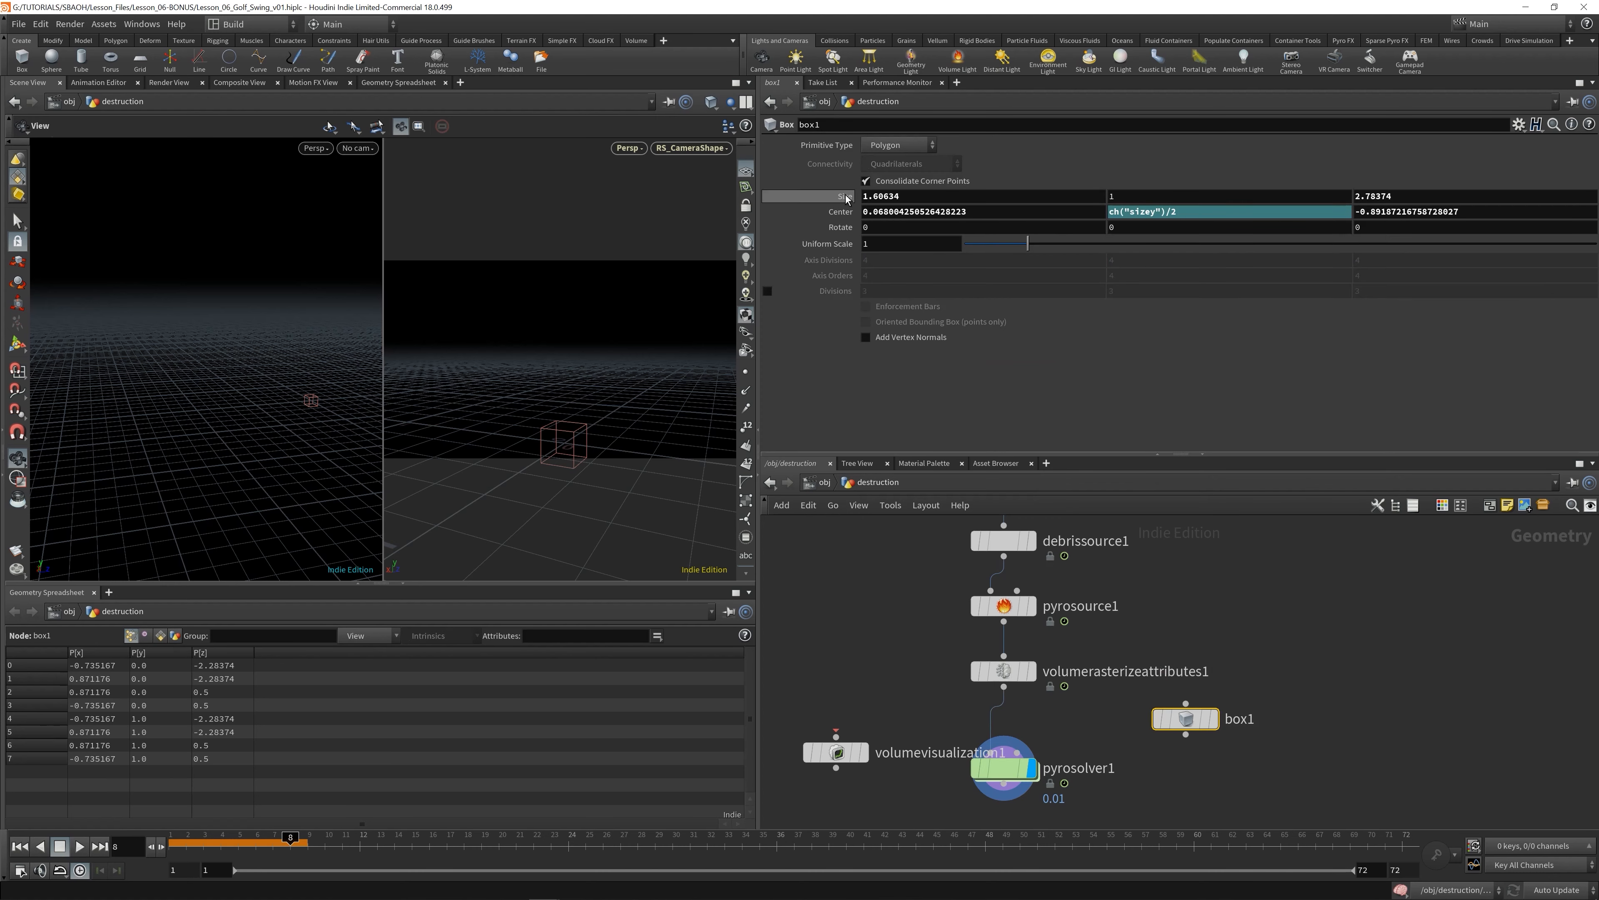
right_click(838, 215)
left_click(822, 211)
right_click(840, 213)
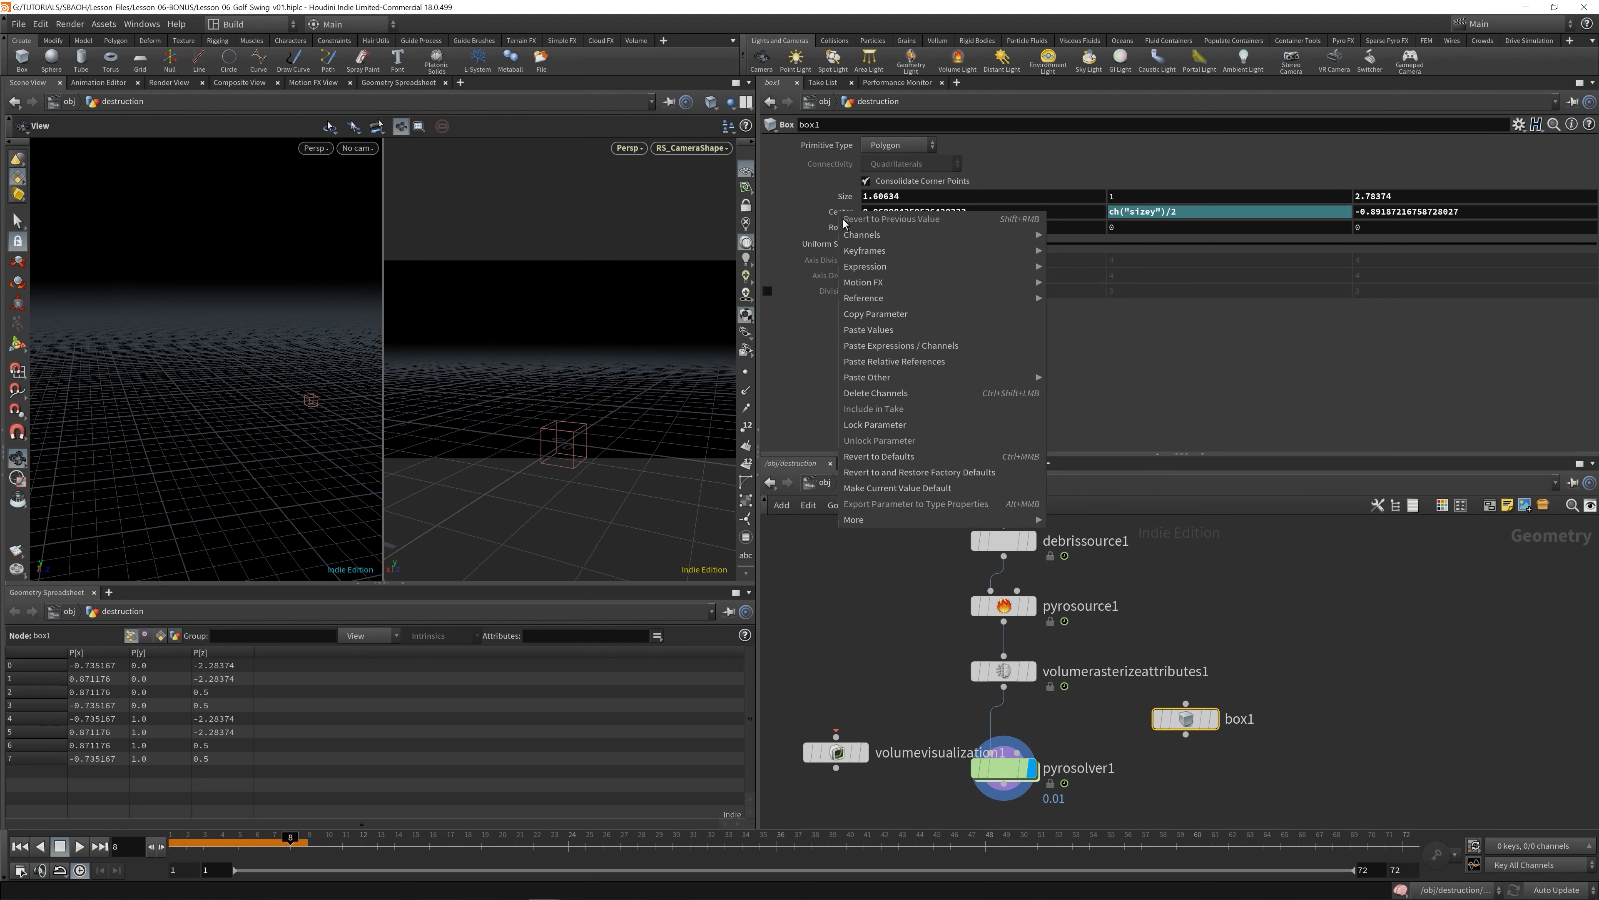
left_click(875, 314)
left_click(1003, 767)
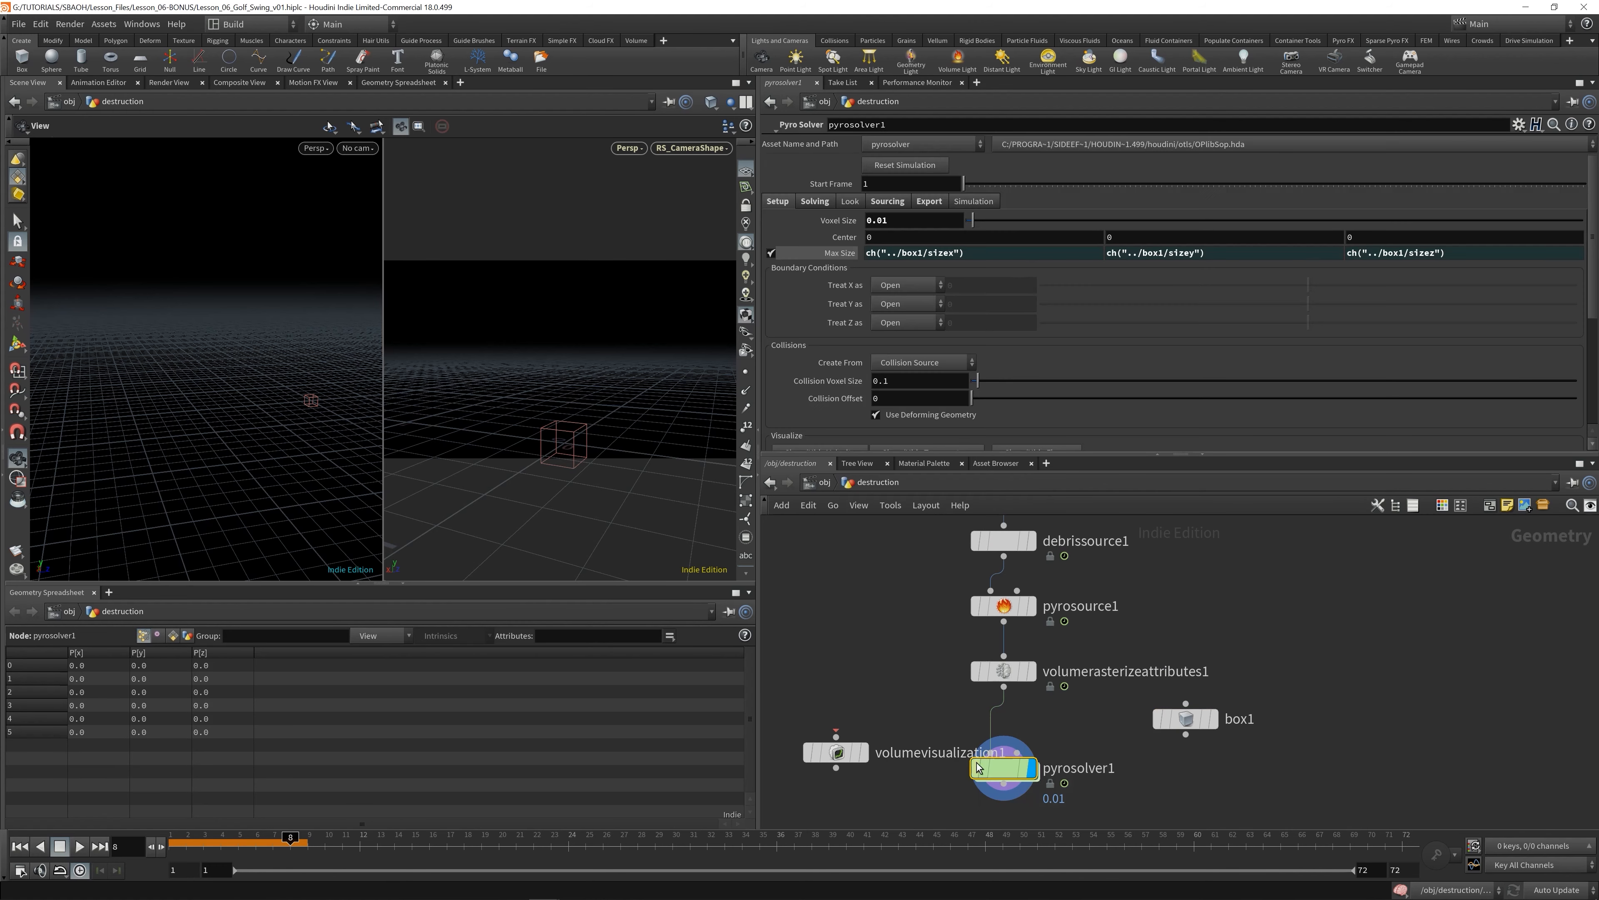
right_click(844, 241)
left_click(907, 386)
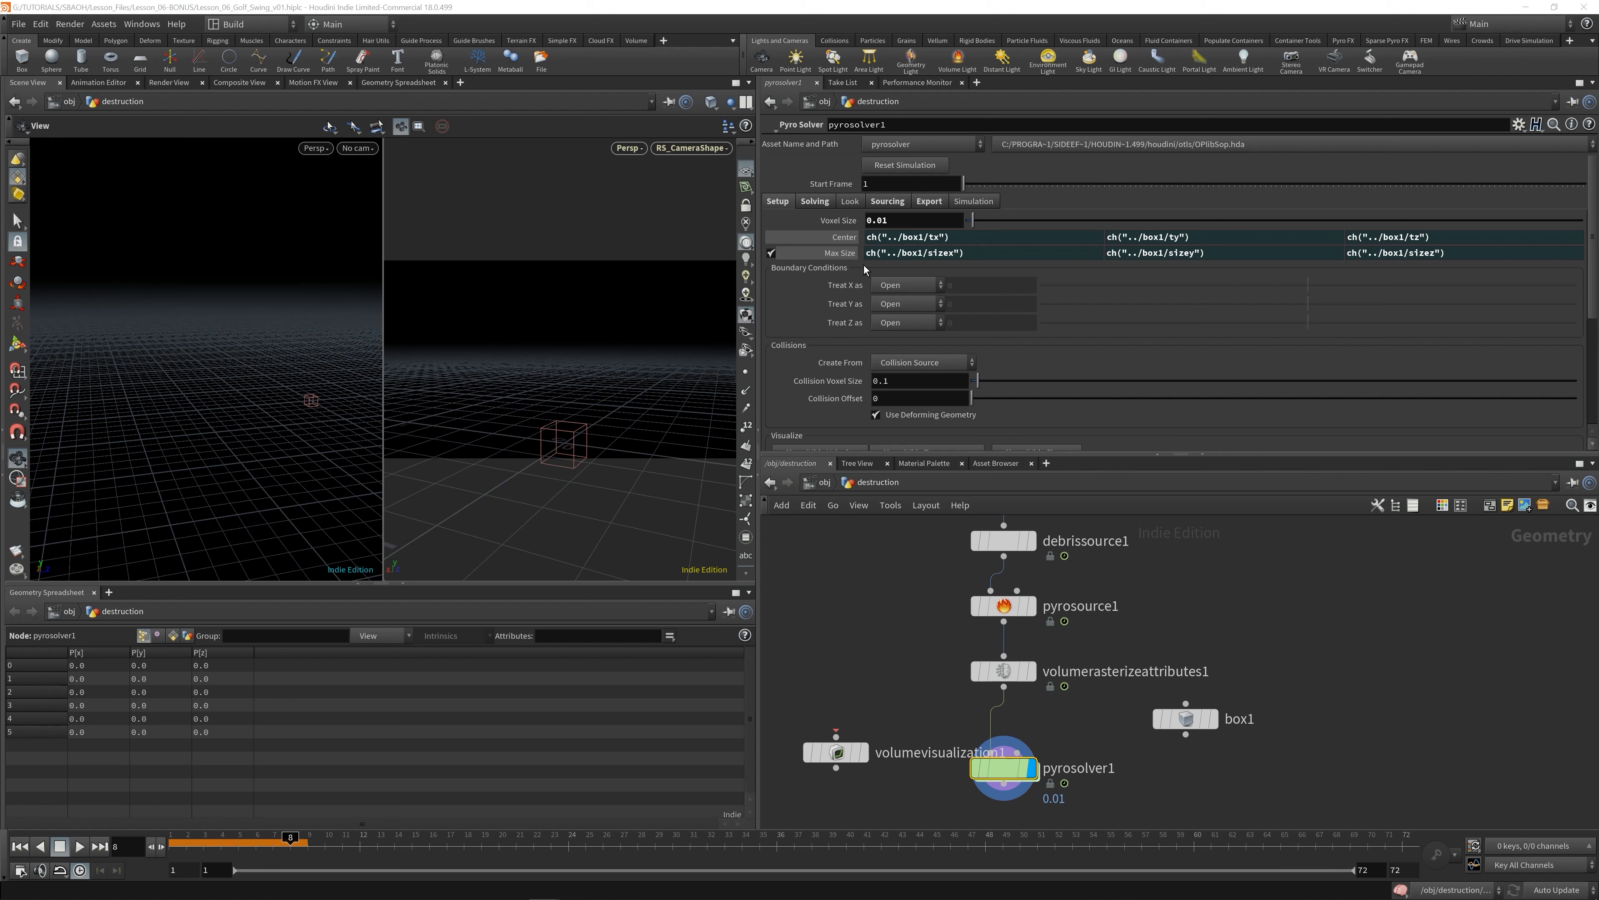
- Set pyrosolver1's Y boundary condition to Closed Below and return the timeline to frame 1
left_click(890, 305)
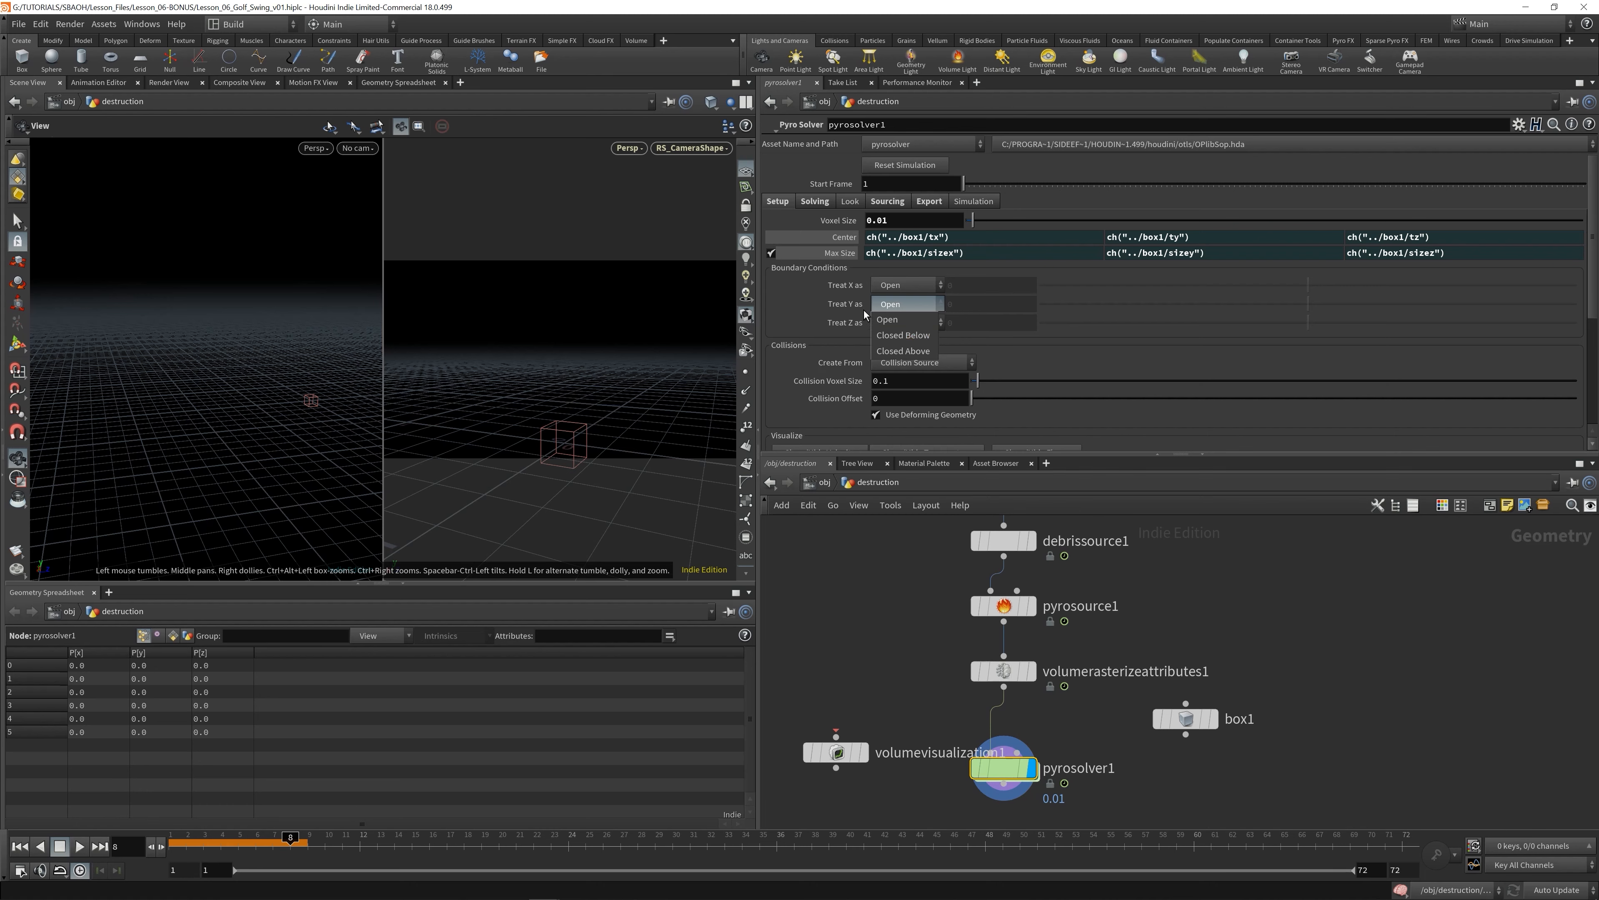
left_click(903, 336)
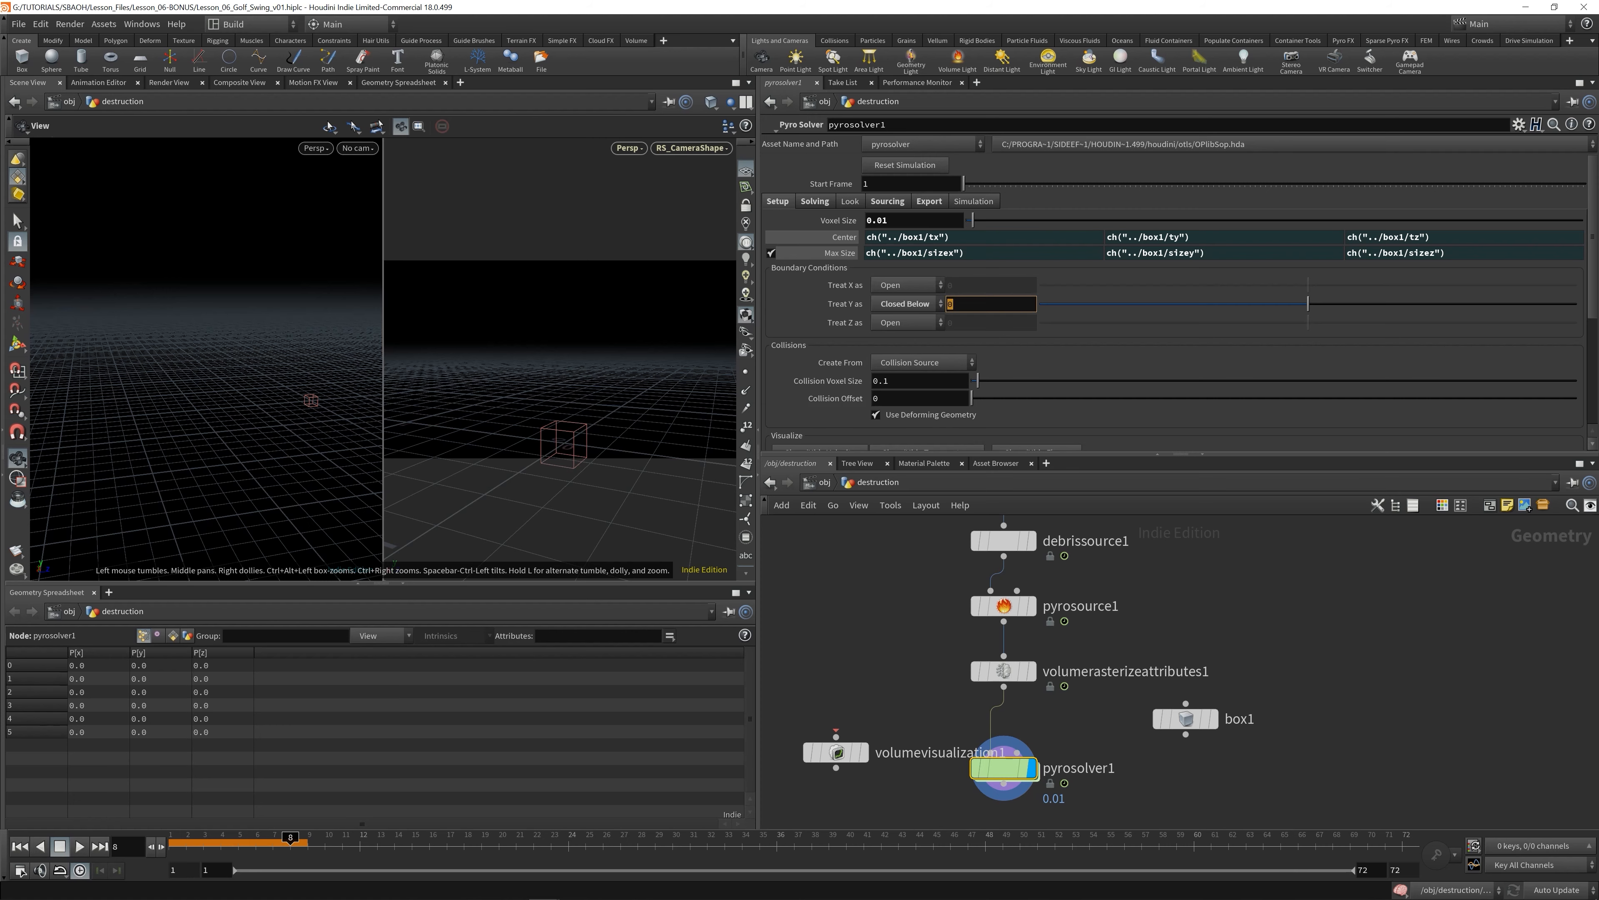
left_click(191, 690)
left_click(20, 846)
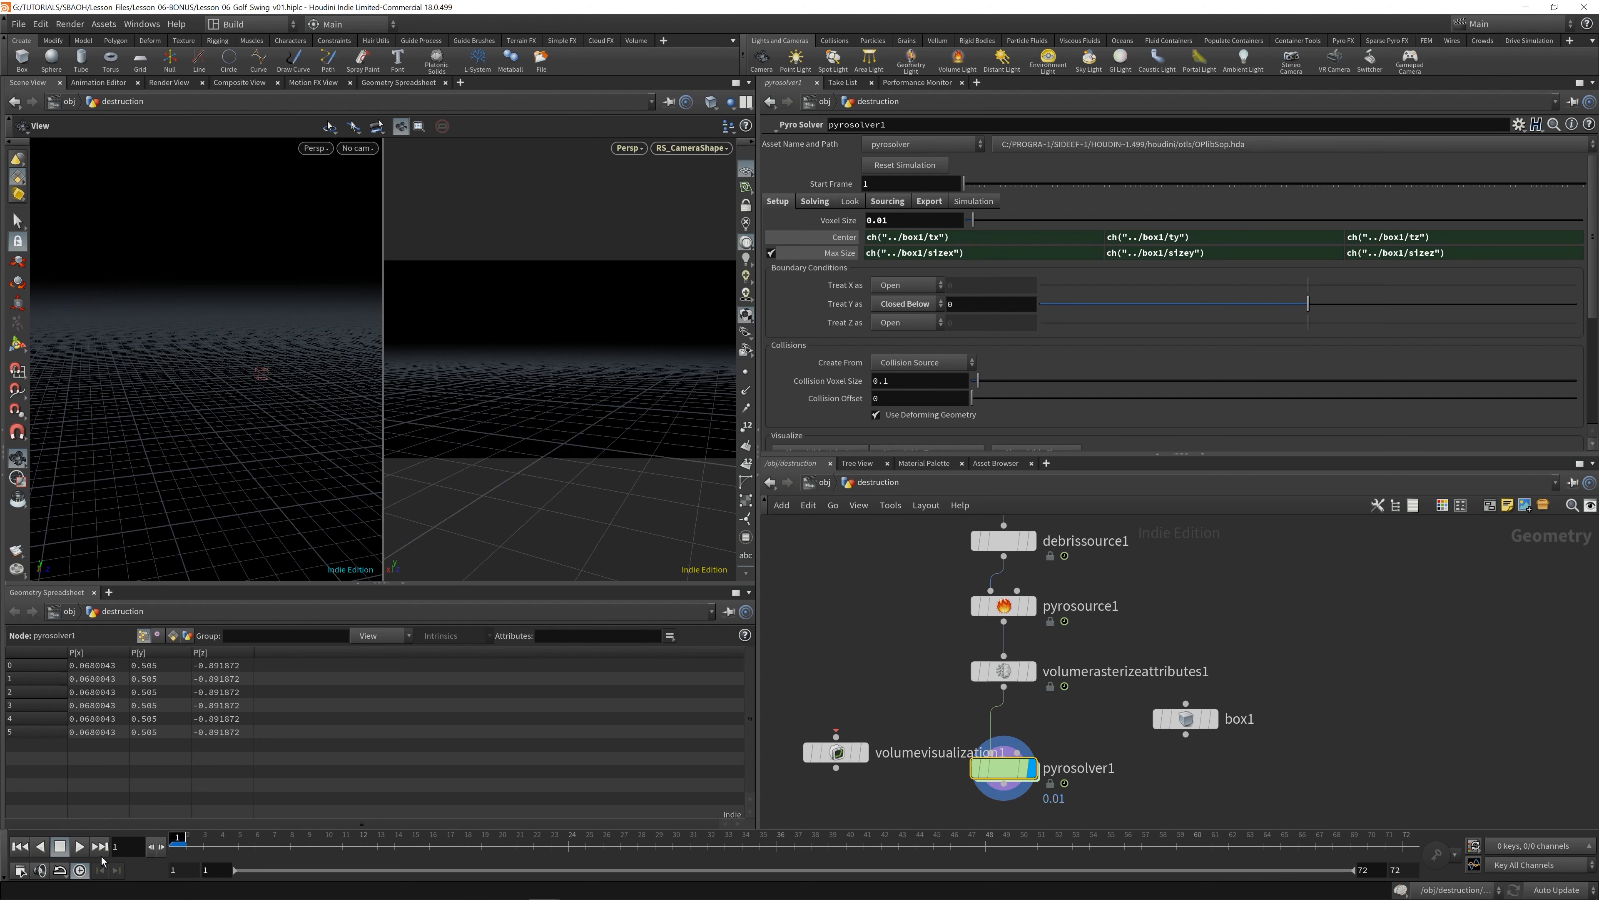
- Switch the scene view to a single viewport, frame the solver bounds and save the scene
left_click(746, 101)
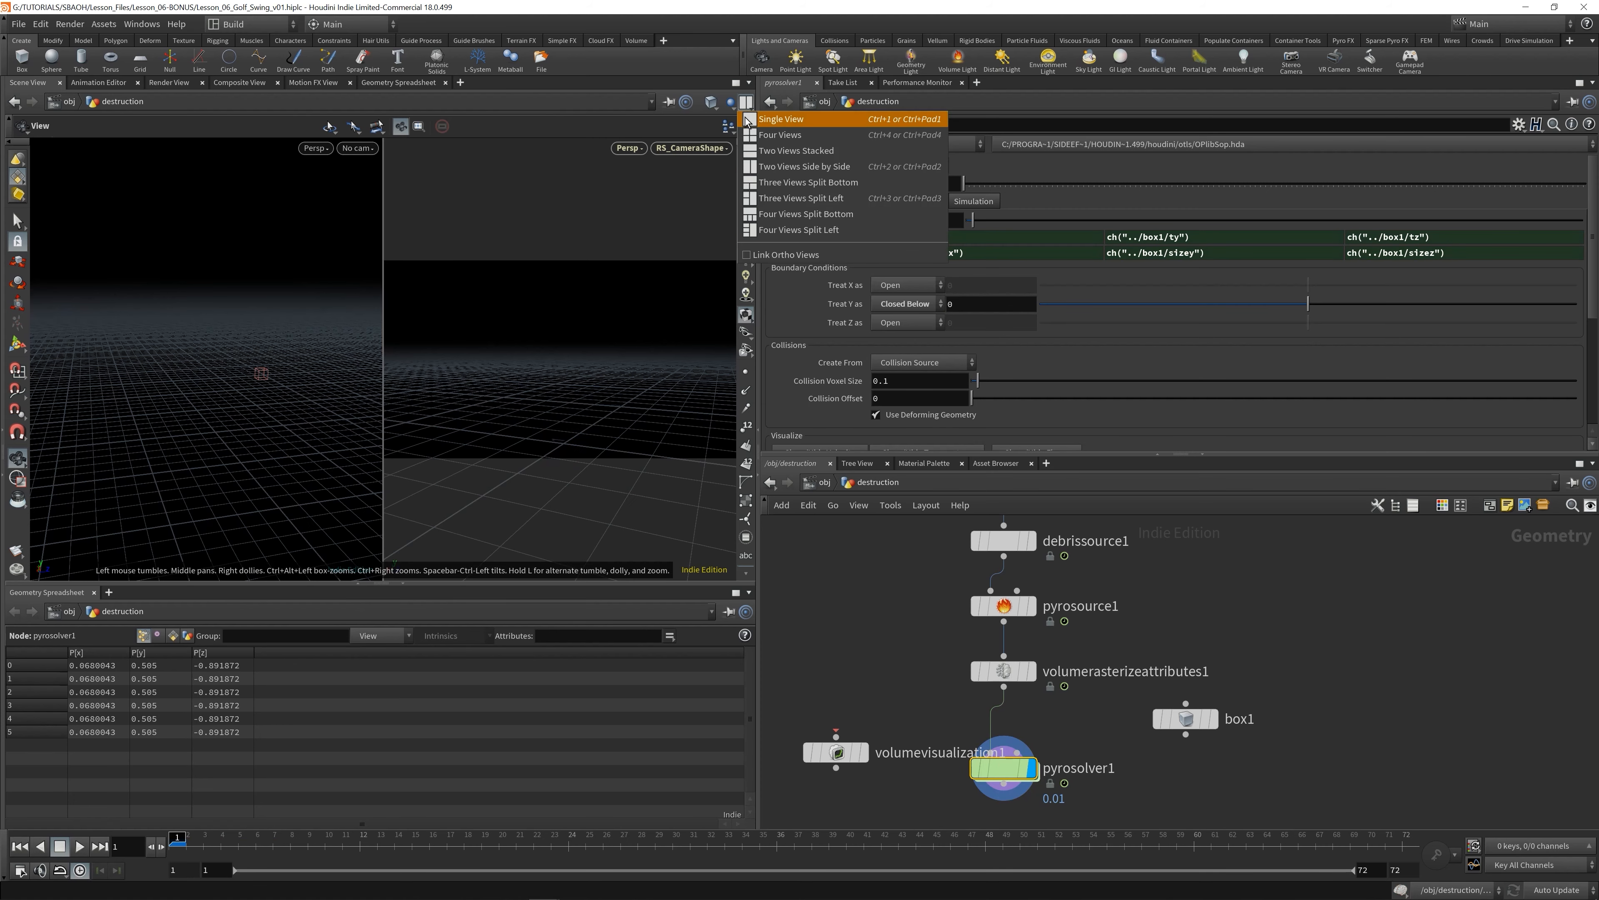
left_click(765, 120)
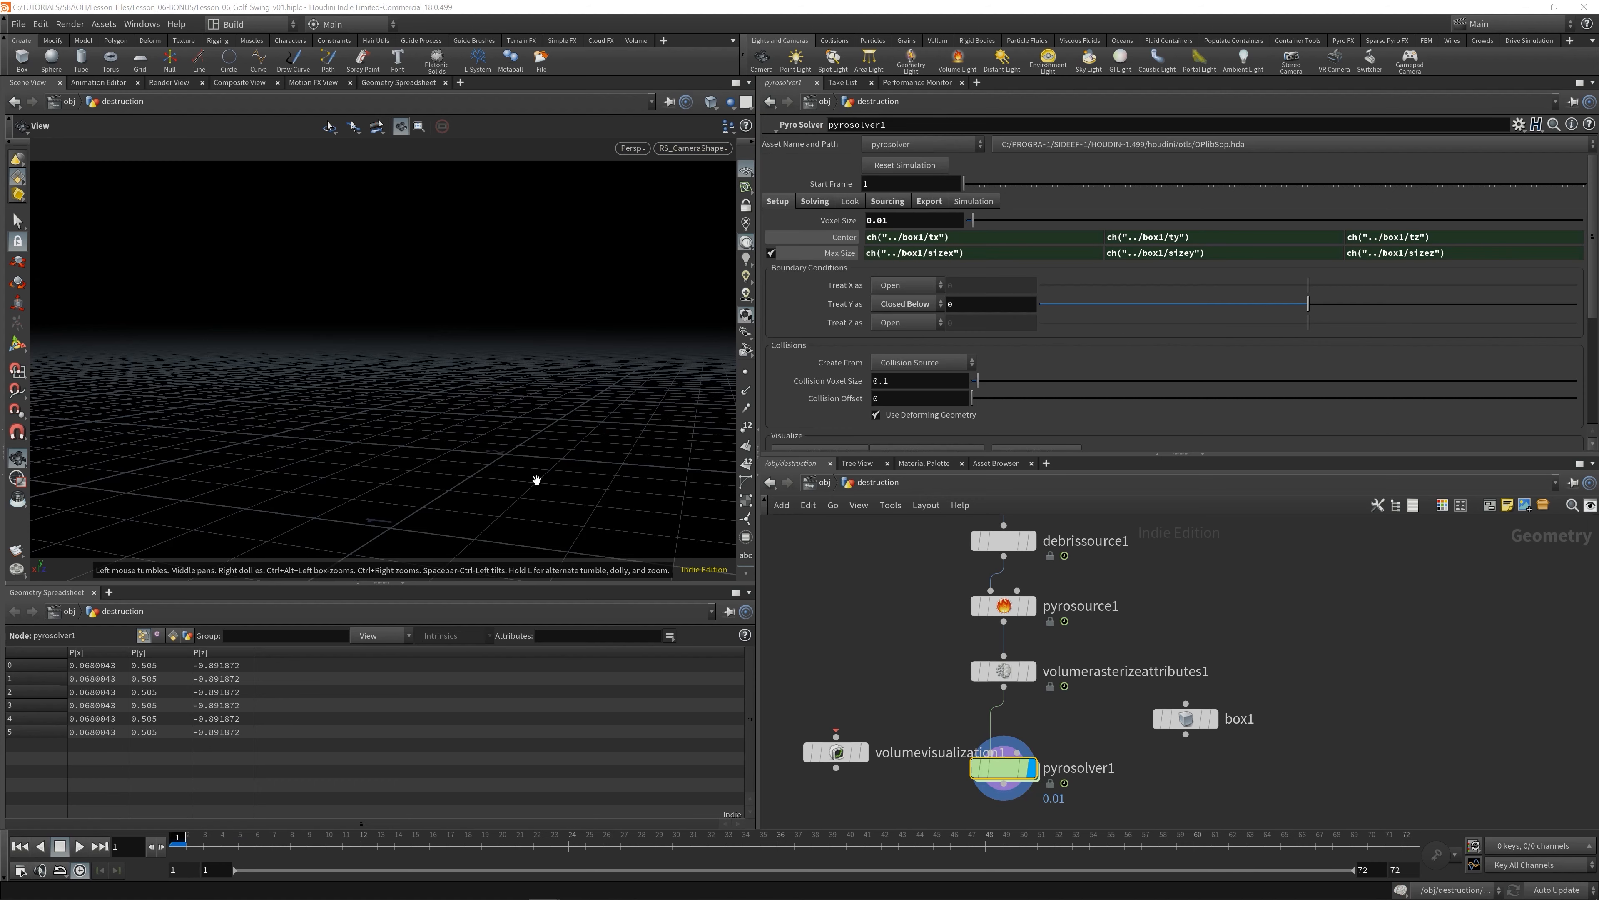
key("f")
key("ctrl+s")
left_click_drag(546, 421, 469, 376)
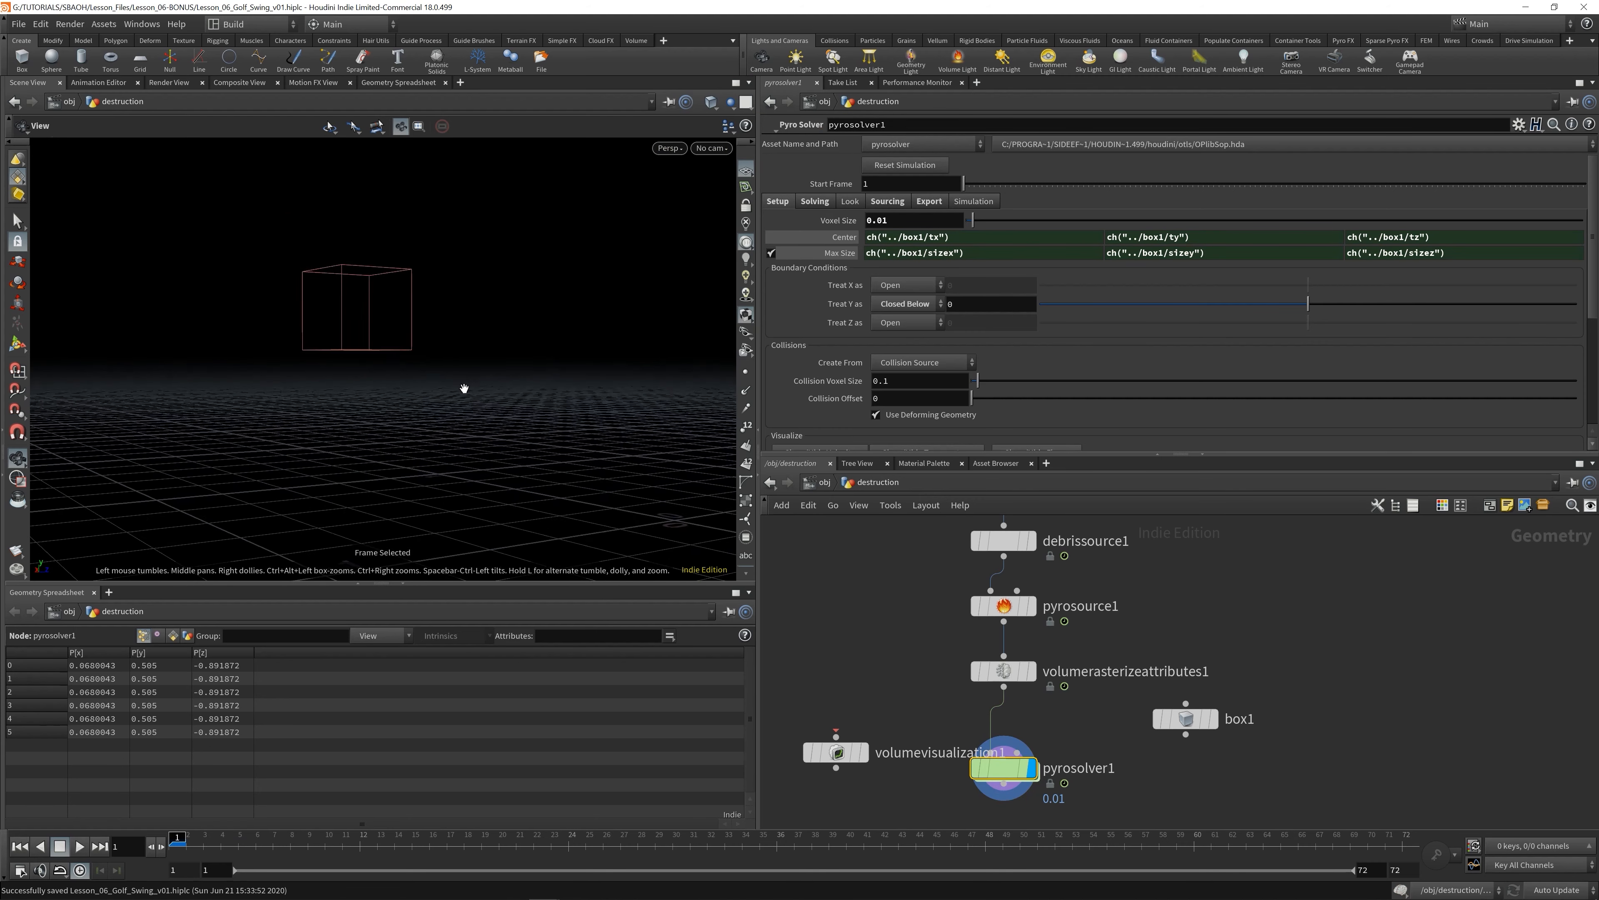
- Run the simulation to frame 26 and inspect the dust against its bounds in perspective, top and front views
left_click(79, 846)
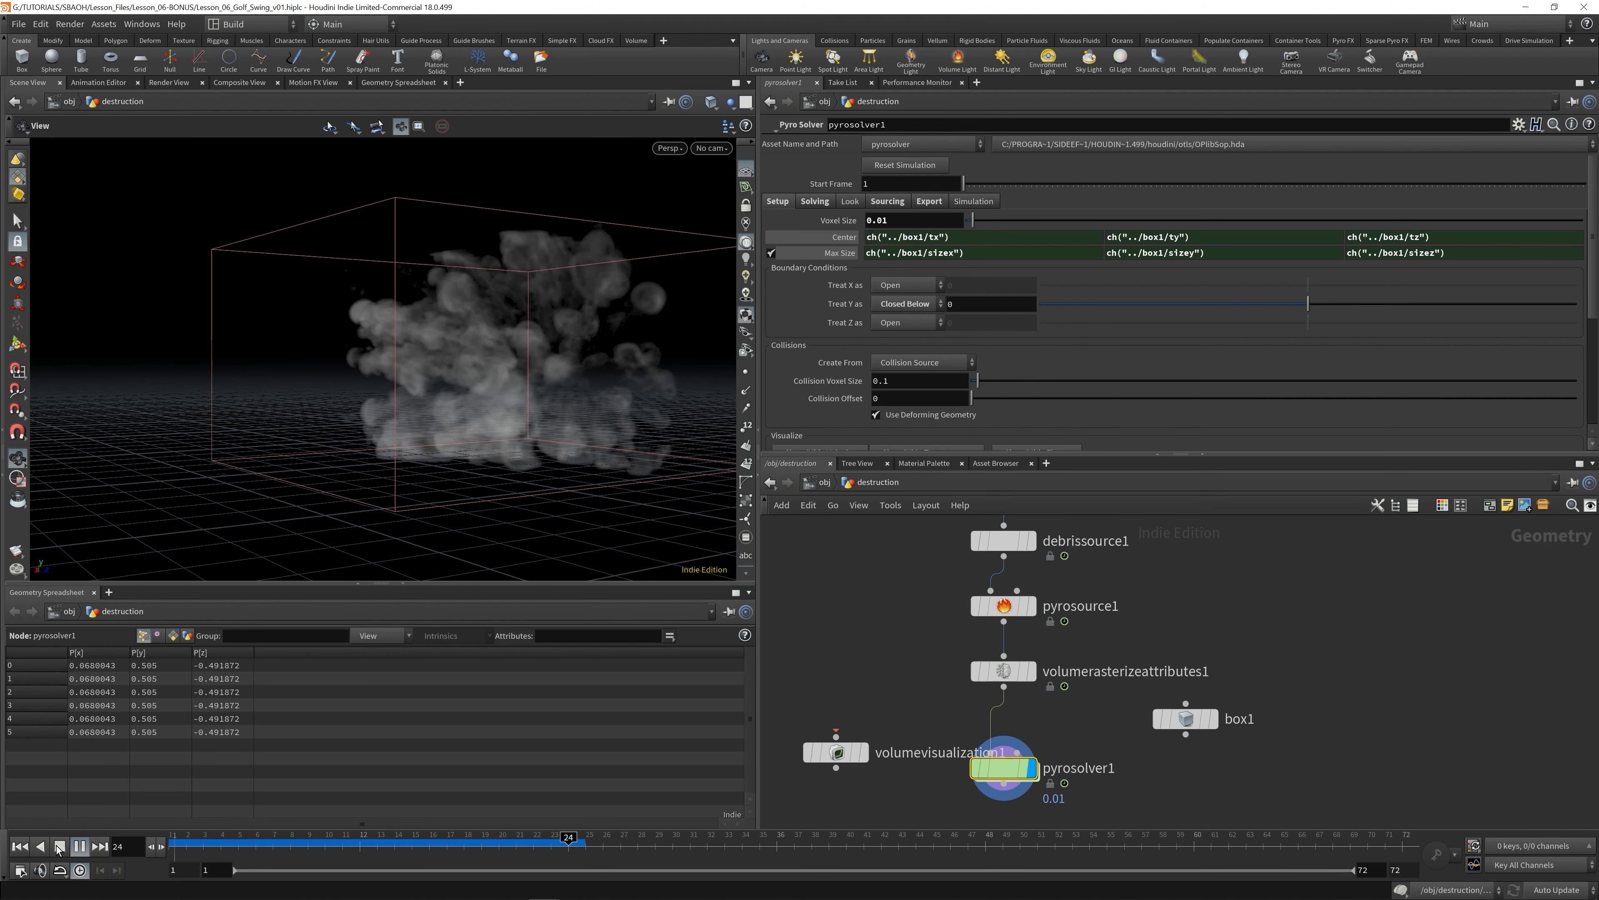
key("Escape")
left_click_drag(589, 397, 361, 359)
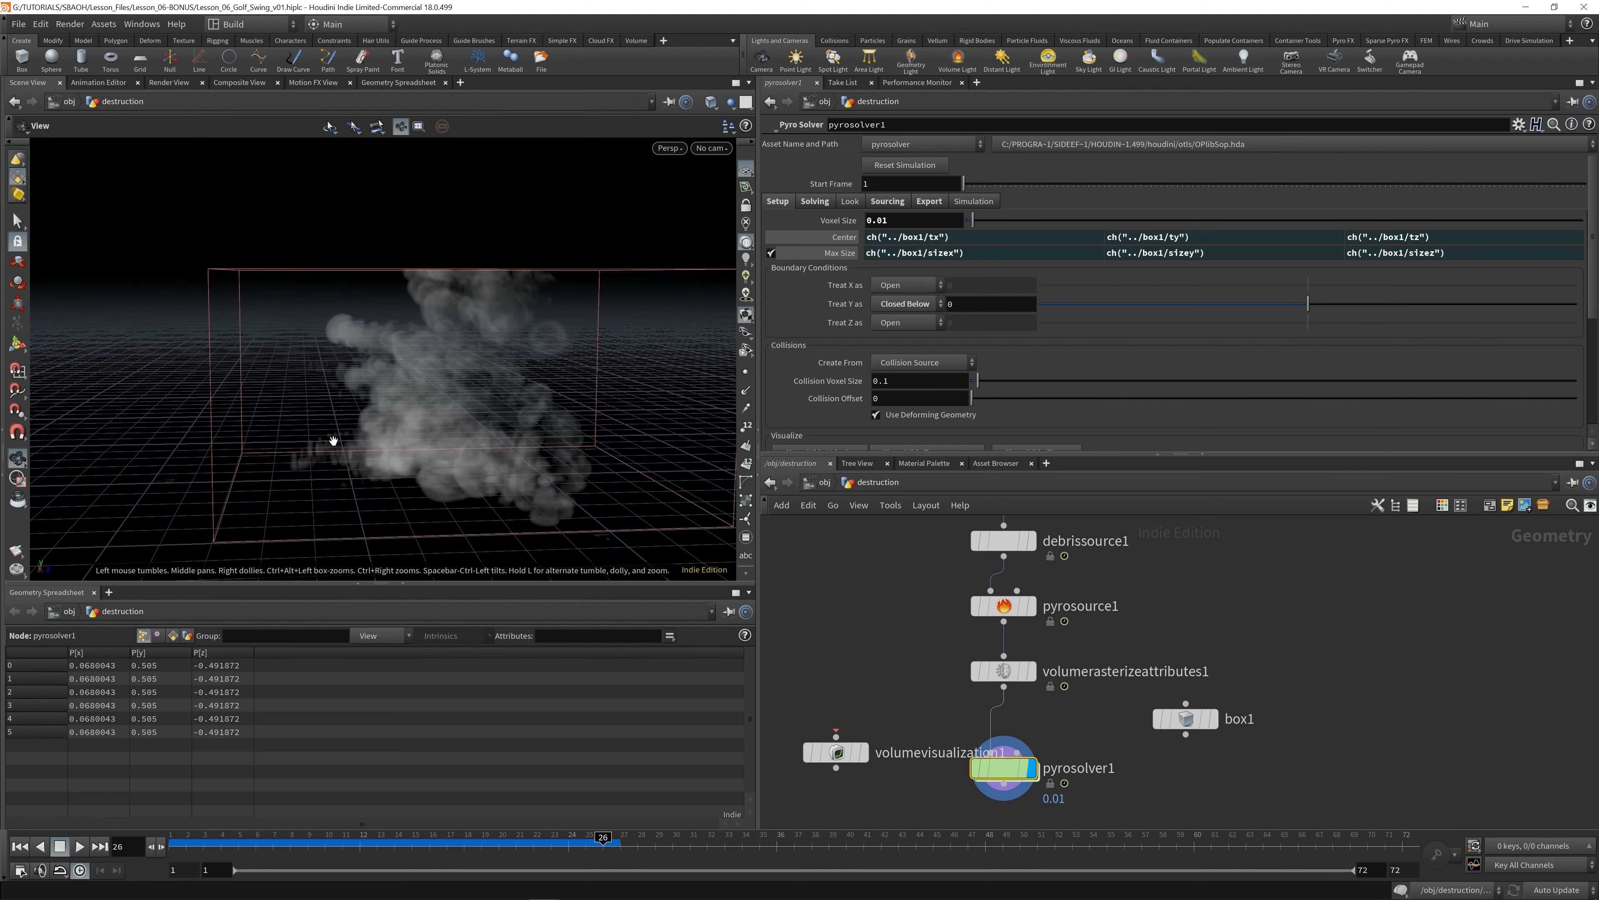
left_click_drag(362, 473, 395, 336)
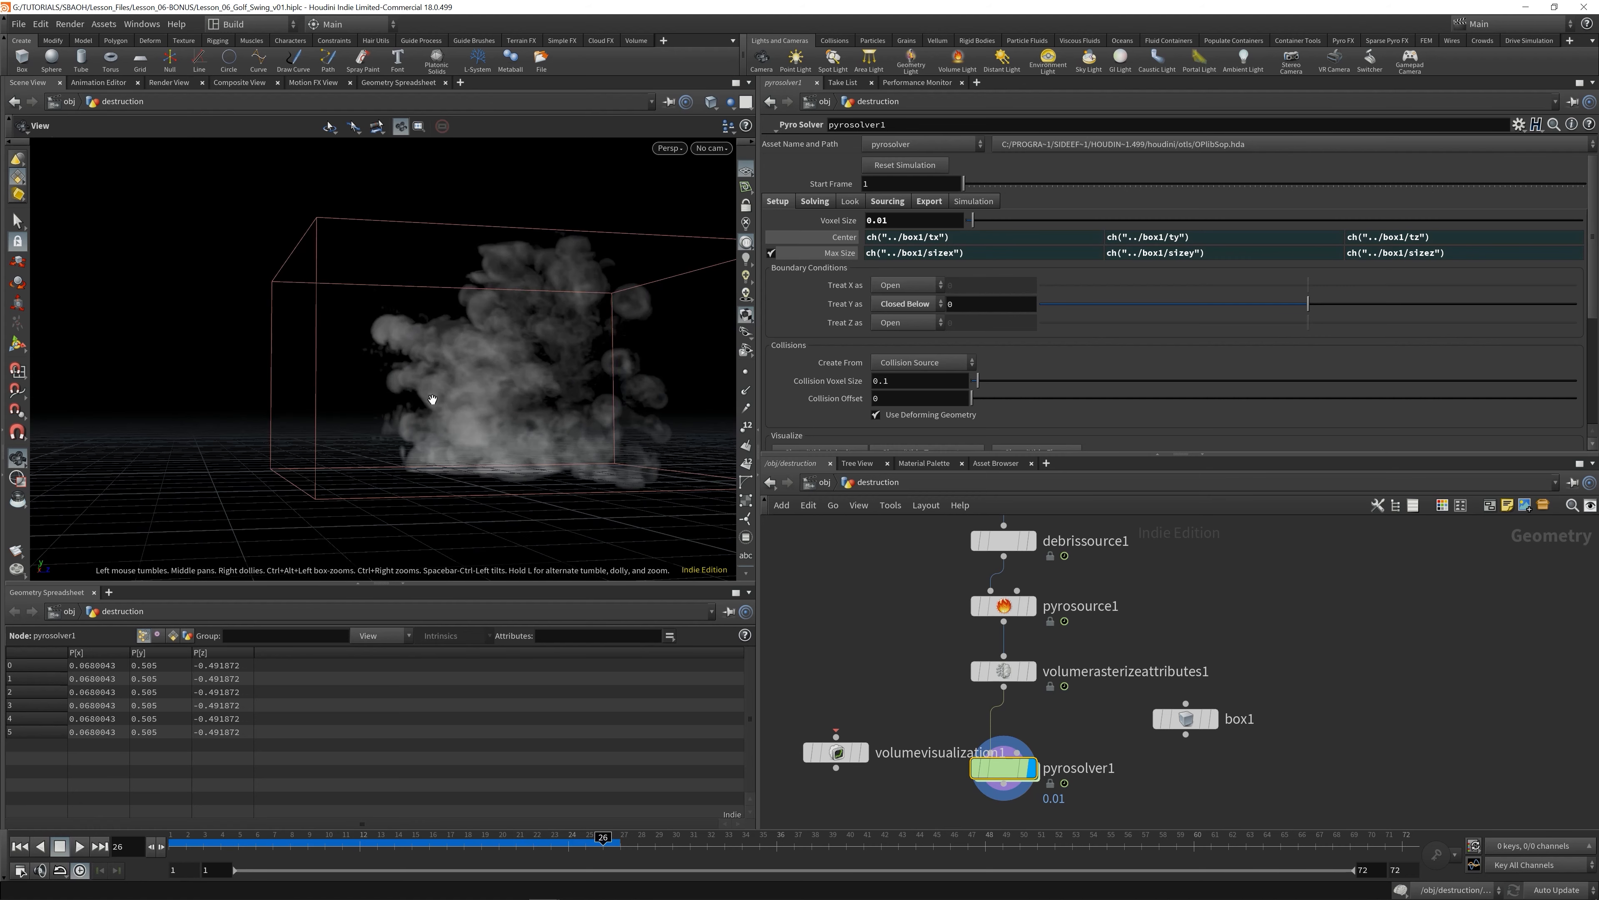
left_click_drag(432, 399, 490, 461)
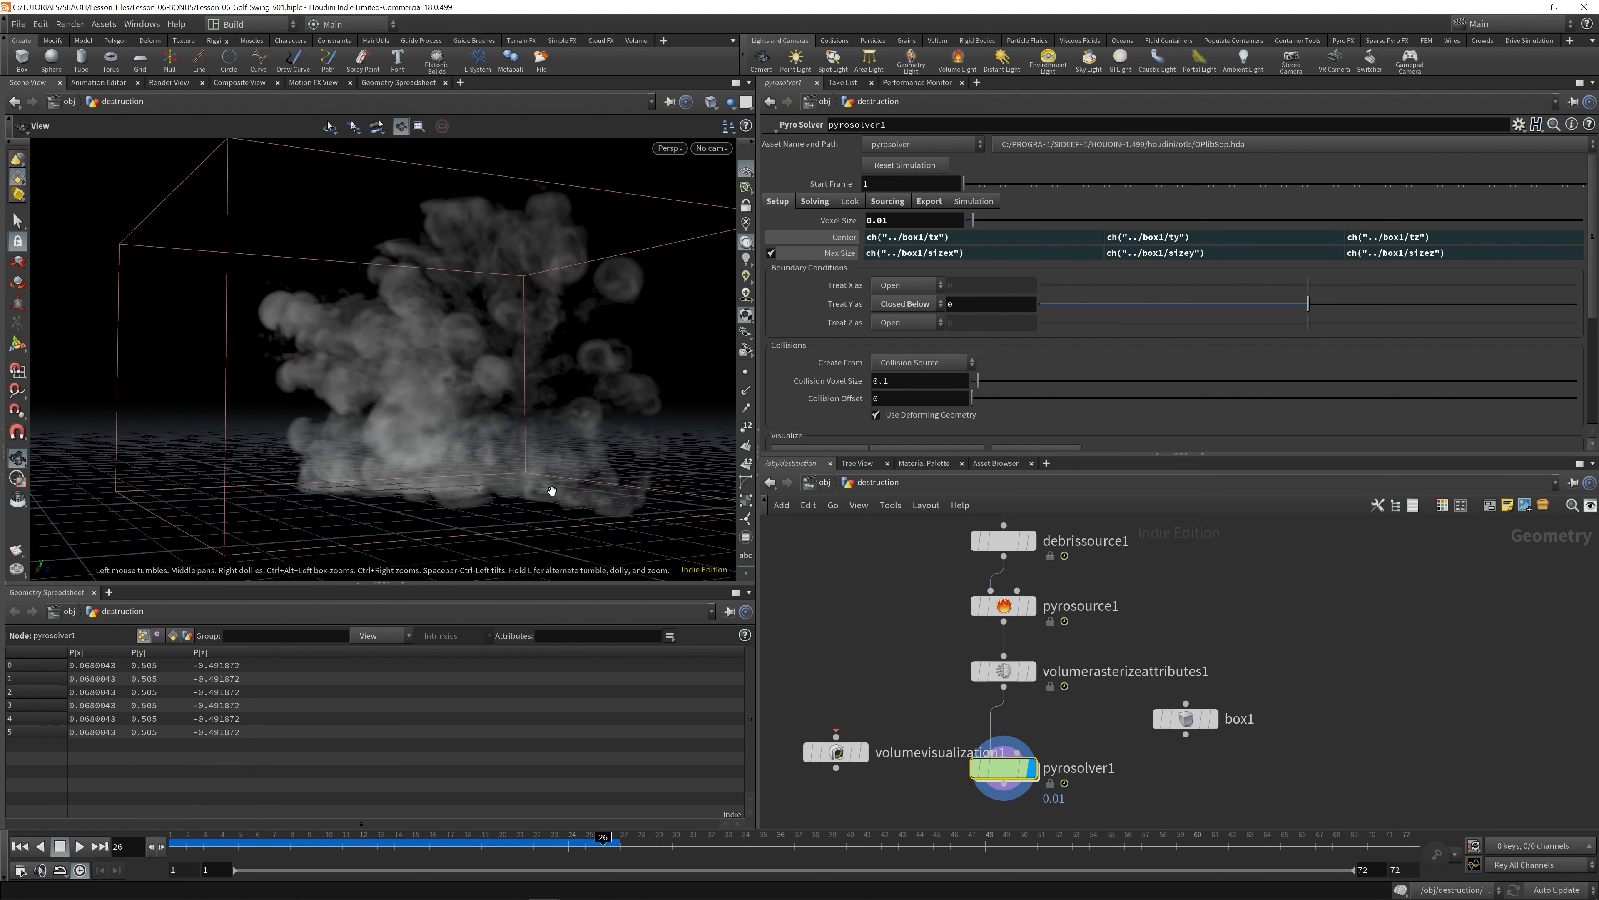
key("space+2")
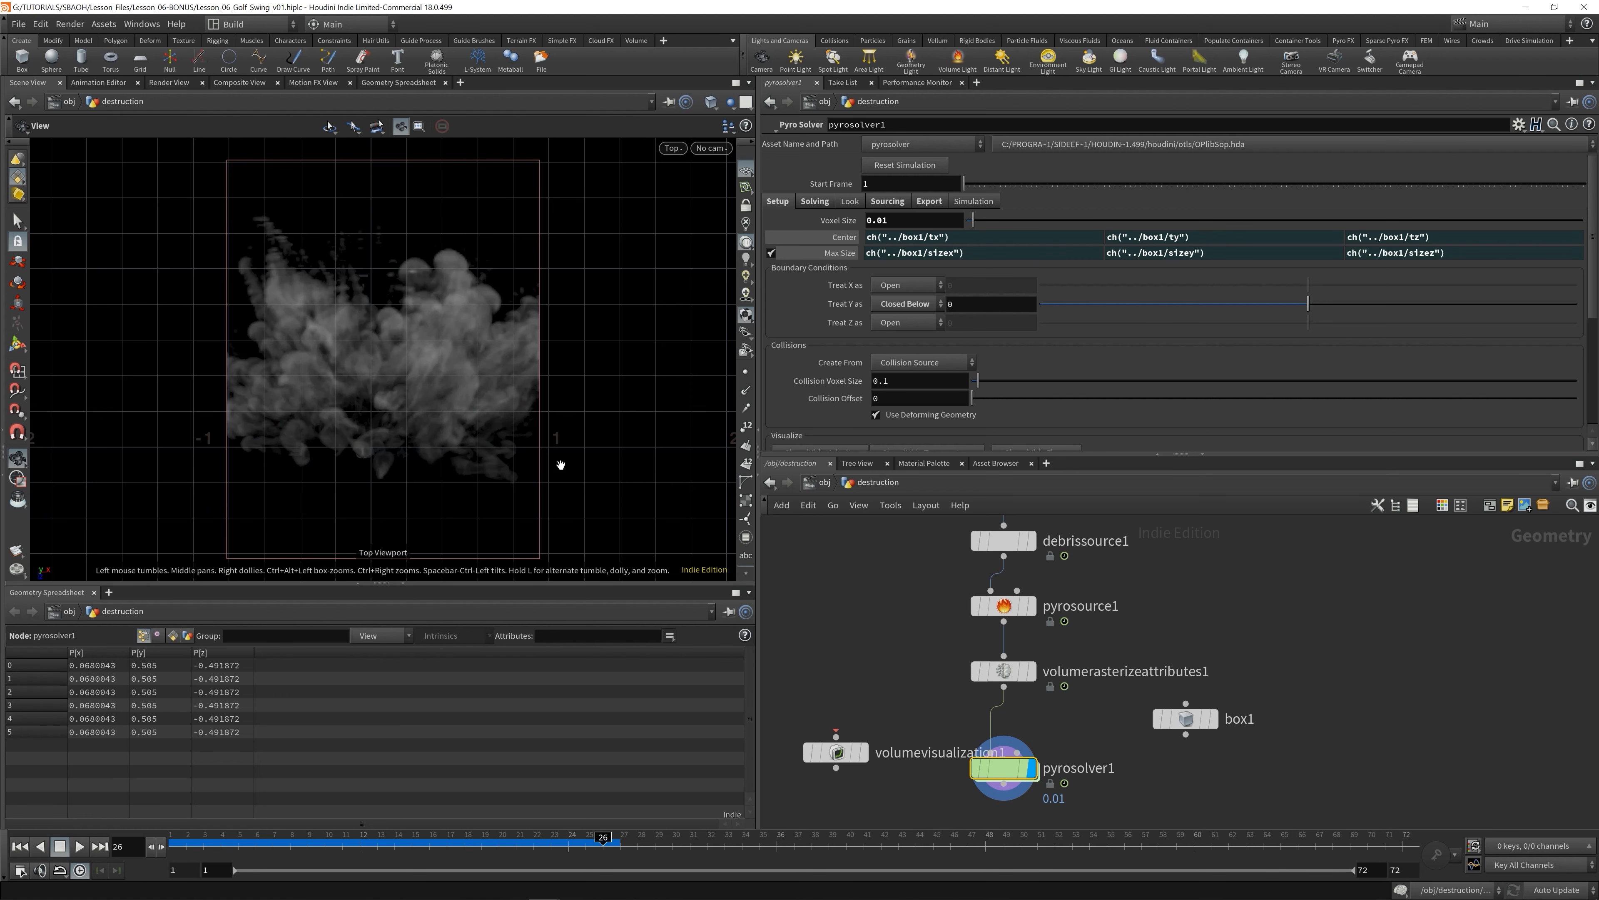
key("space+3")
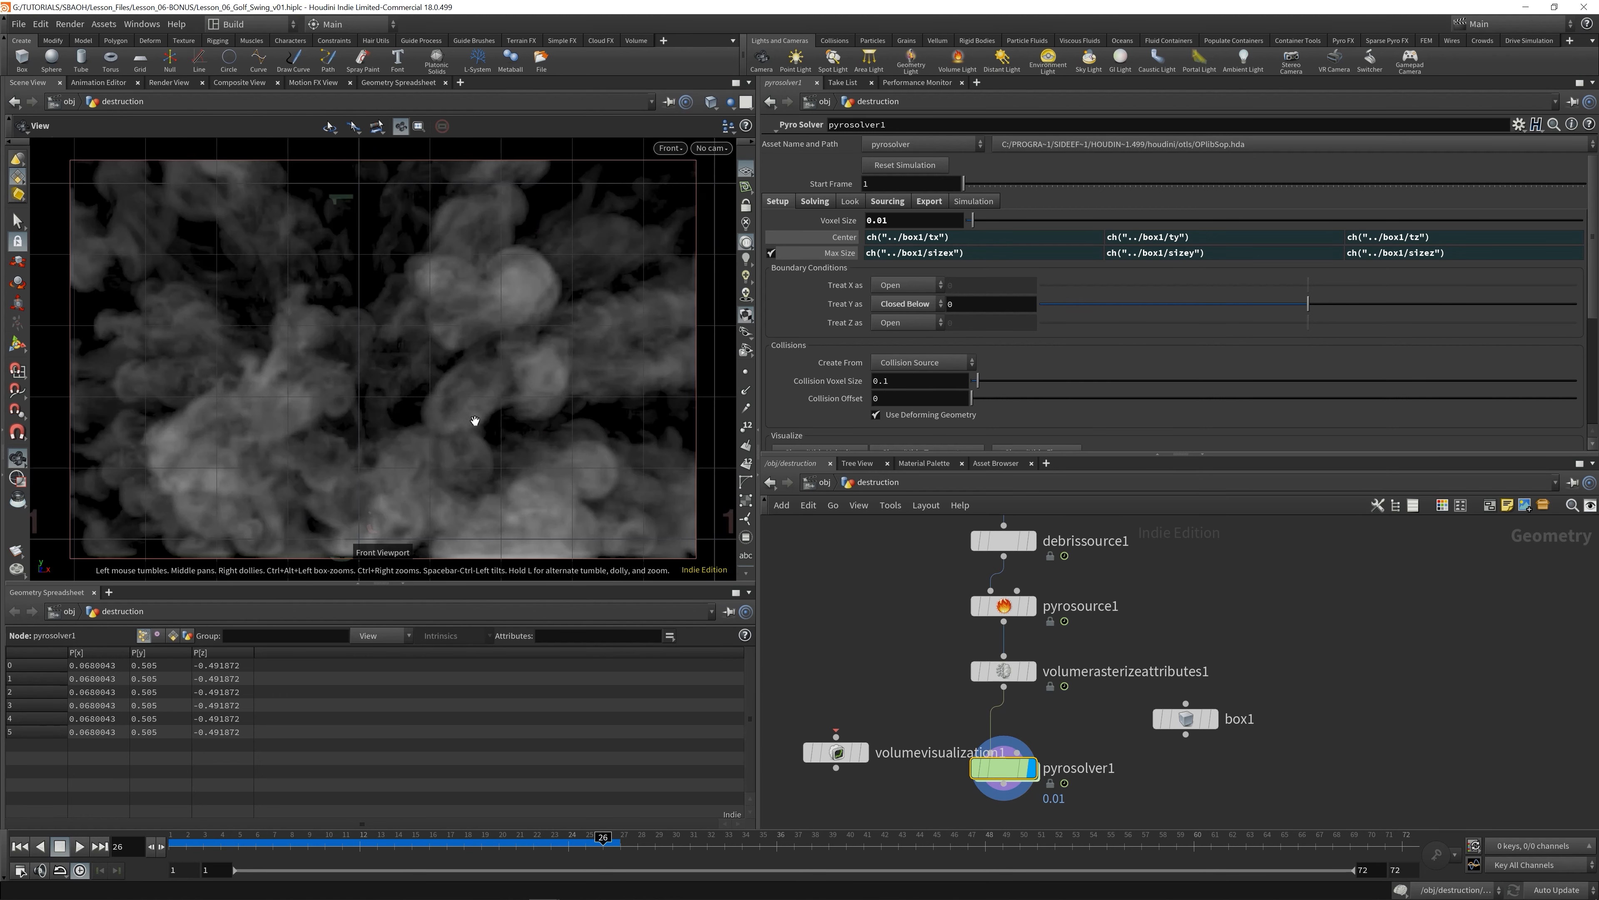
- Examine in the front view around frames 23 and 24 how the dust and its lower bound meet the ground plane
middle_click_drag(582, 365, 537, 435)
scroll(553, 503, "down", 3)
left_click_drag(584, 849, 551, 848)
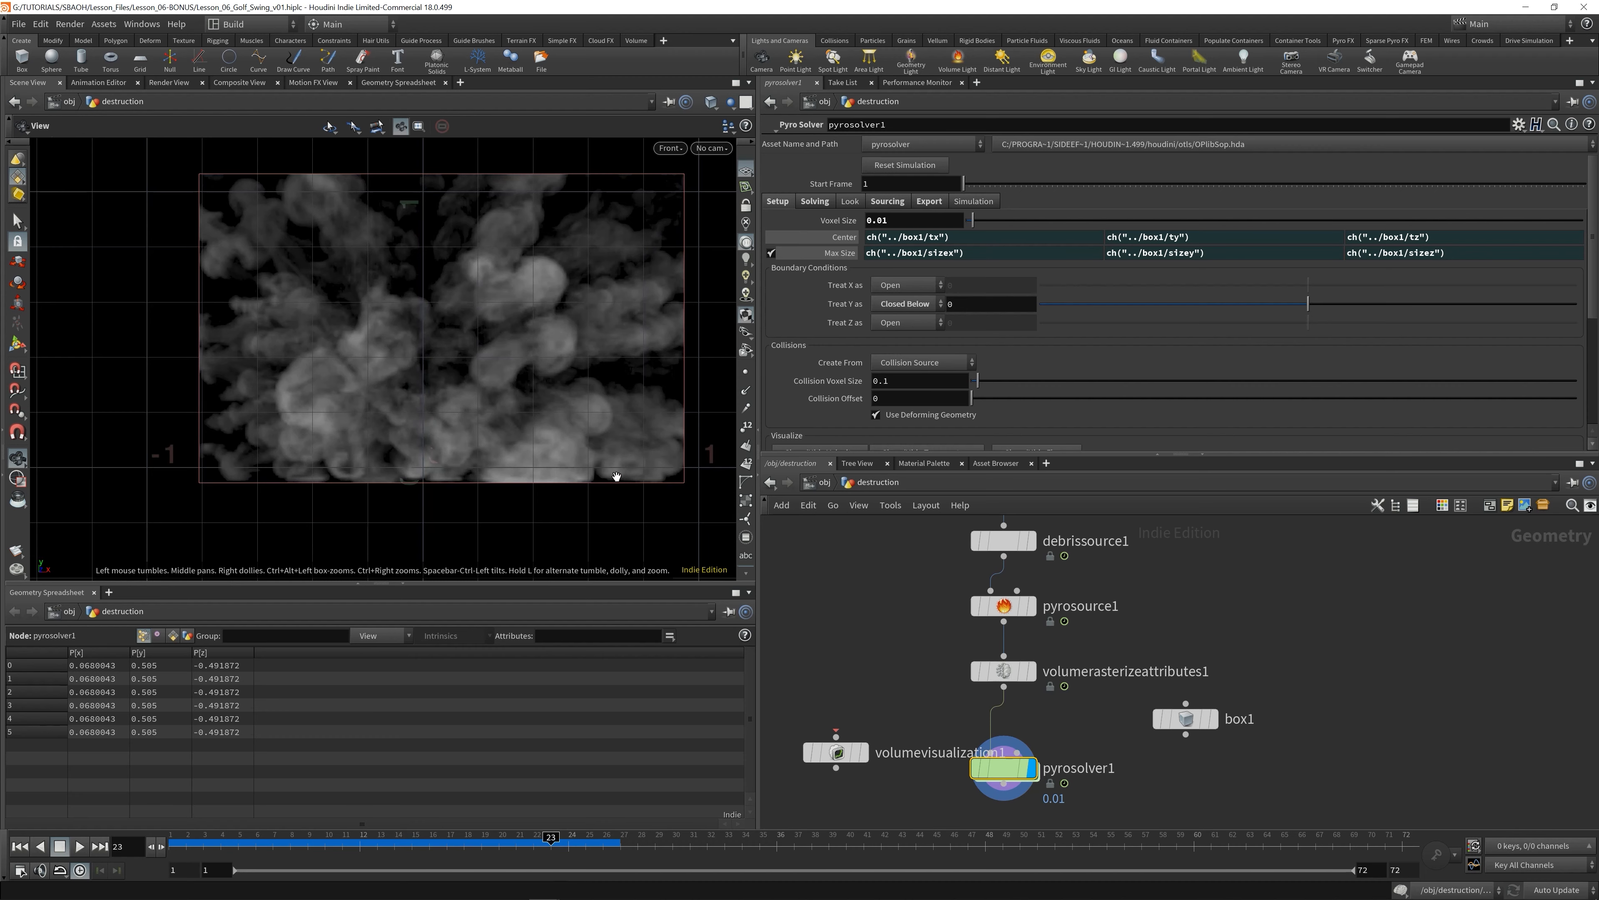
scroll(619, 472, "up", 5)
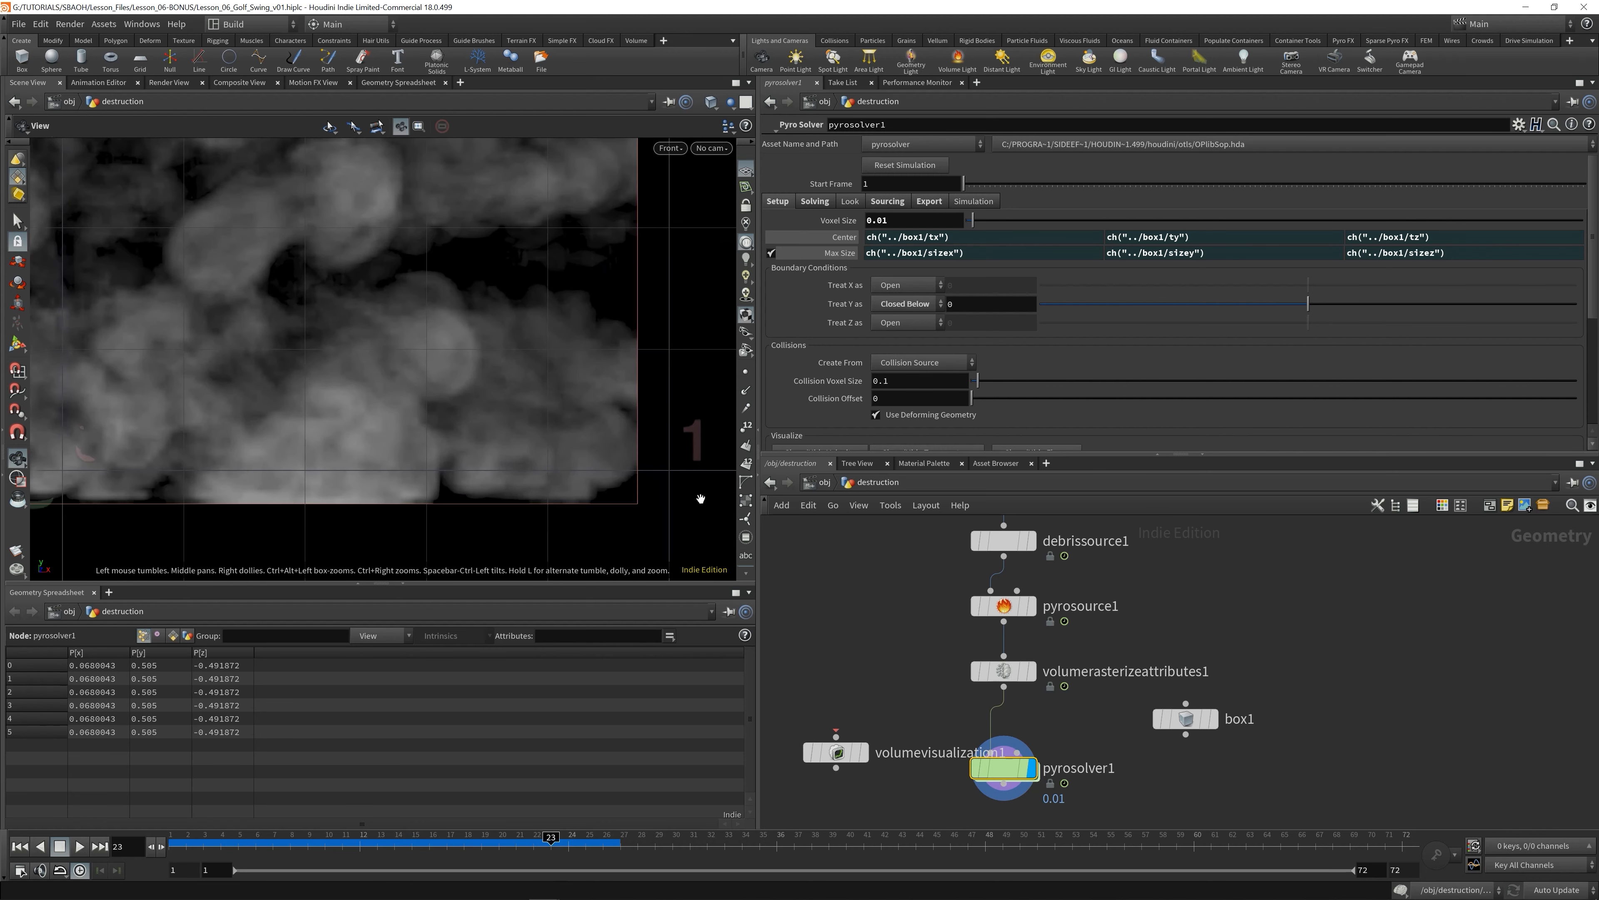
right_click_drag(730, 491, 337, 464)
right_click_drag(438, 440, 865, 398)
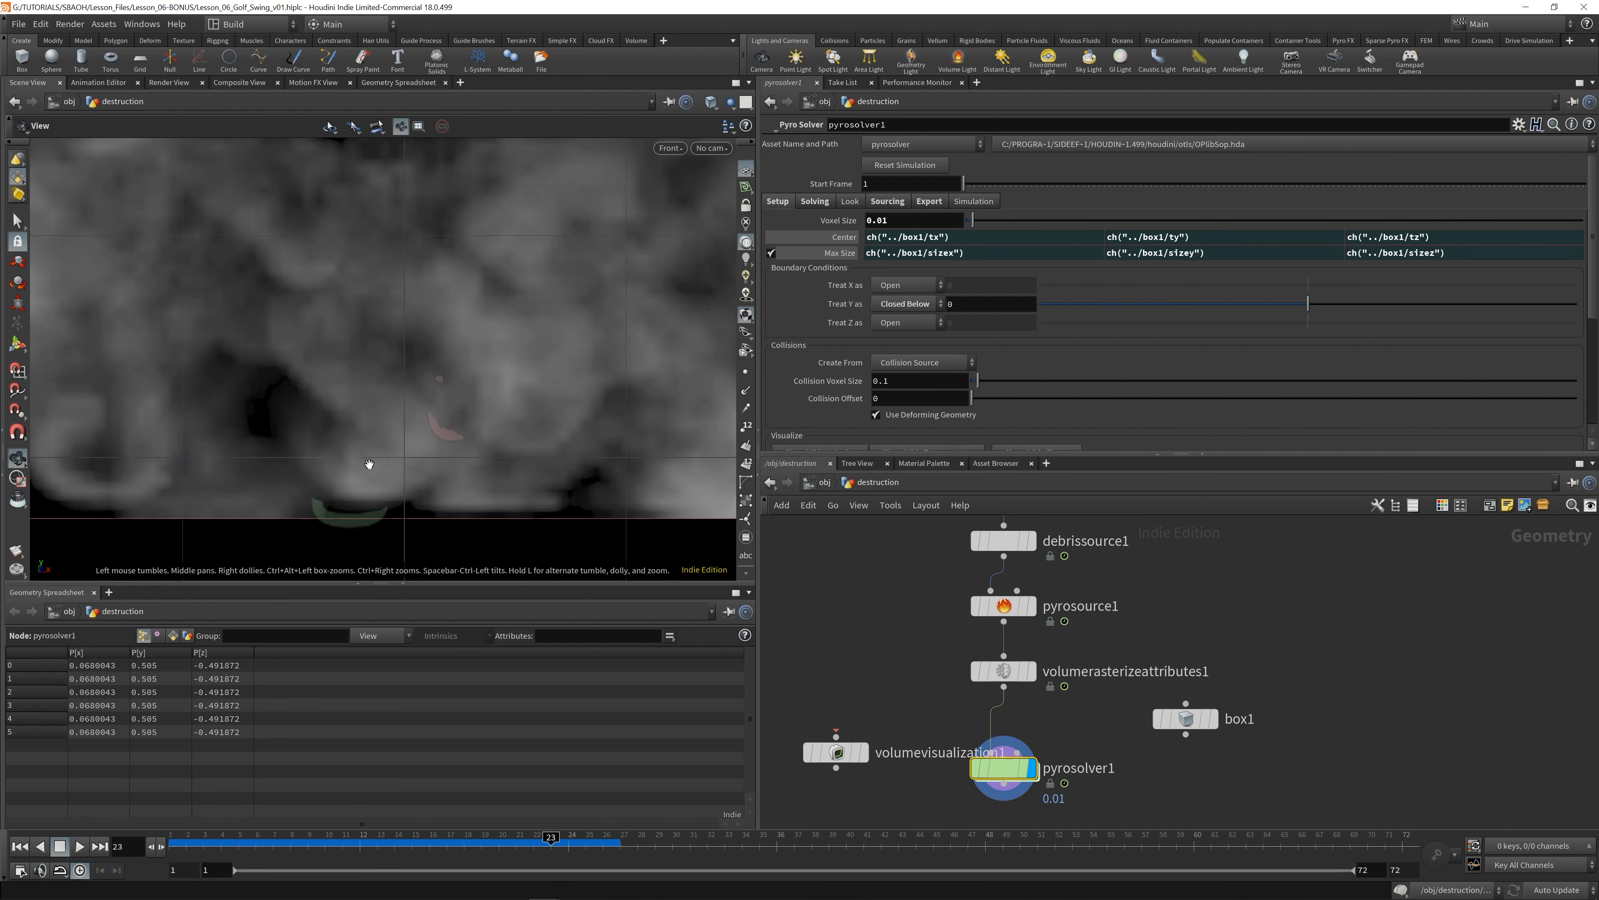
right_click_drag(463, 468, 354, 488)
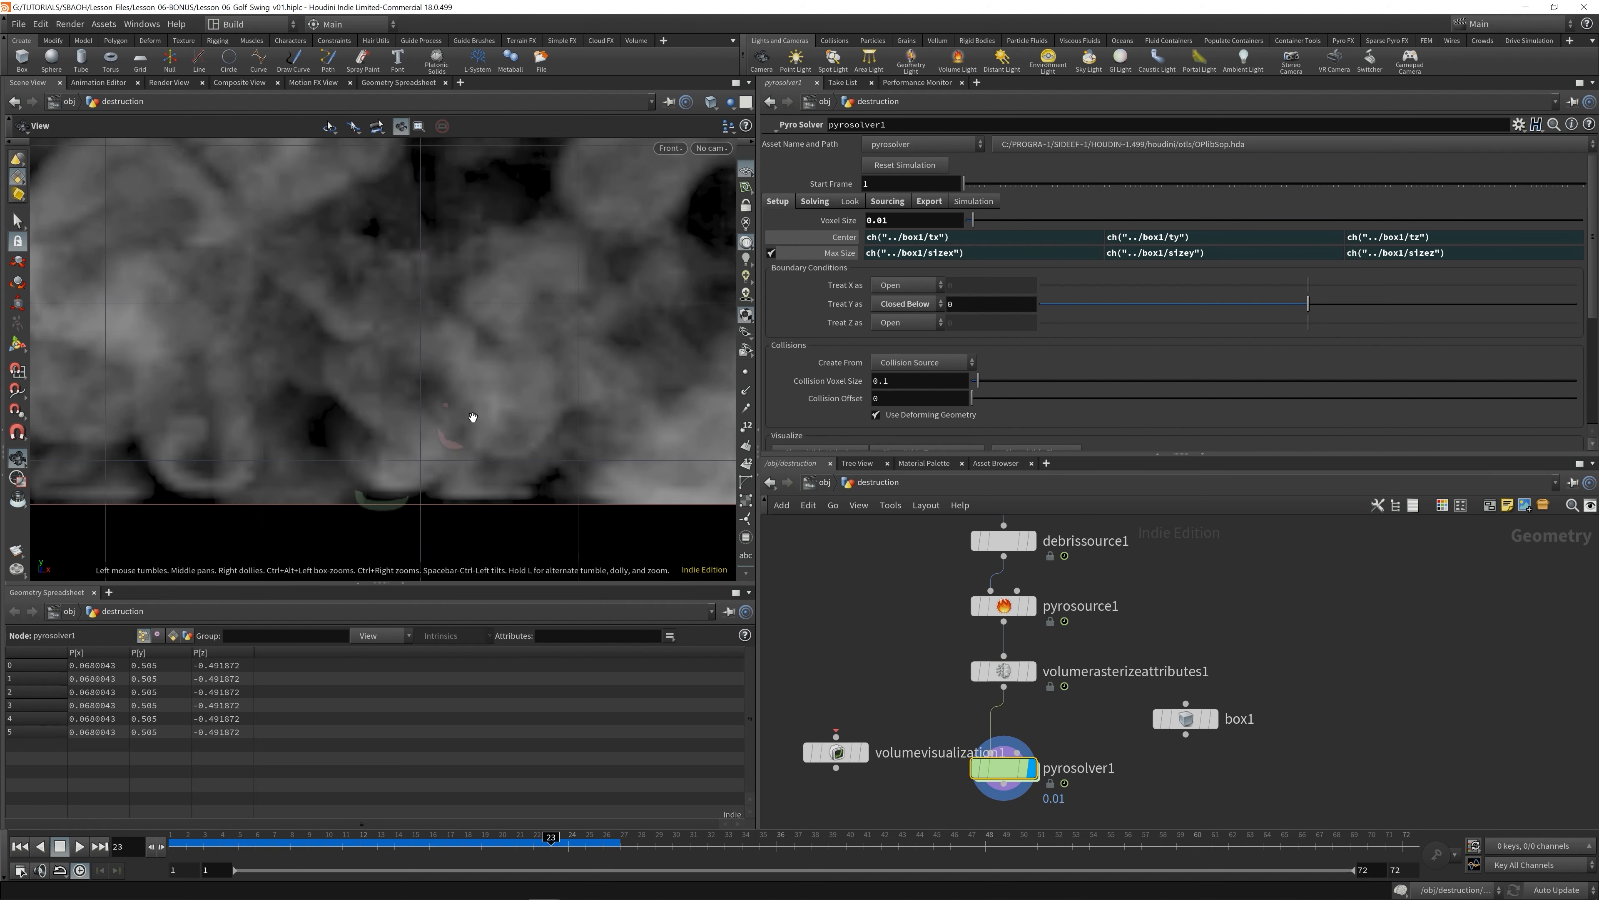
scroll(439, 490, "down", 6)
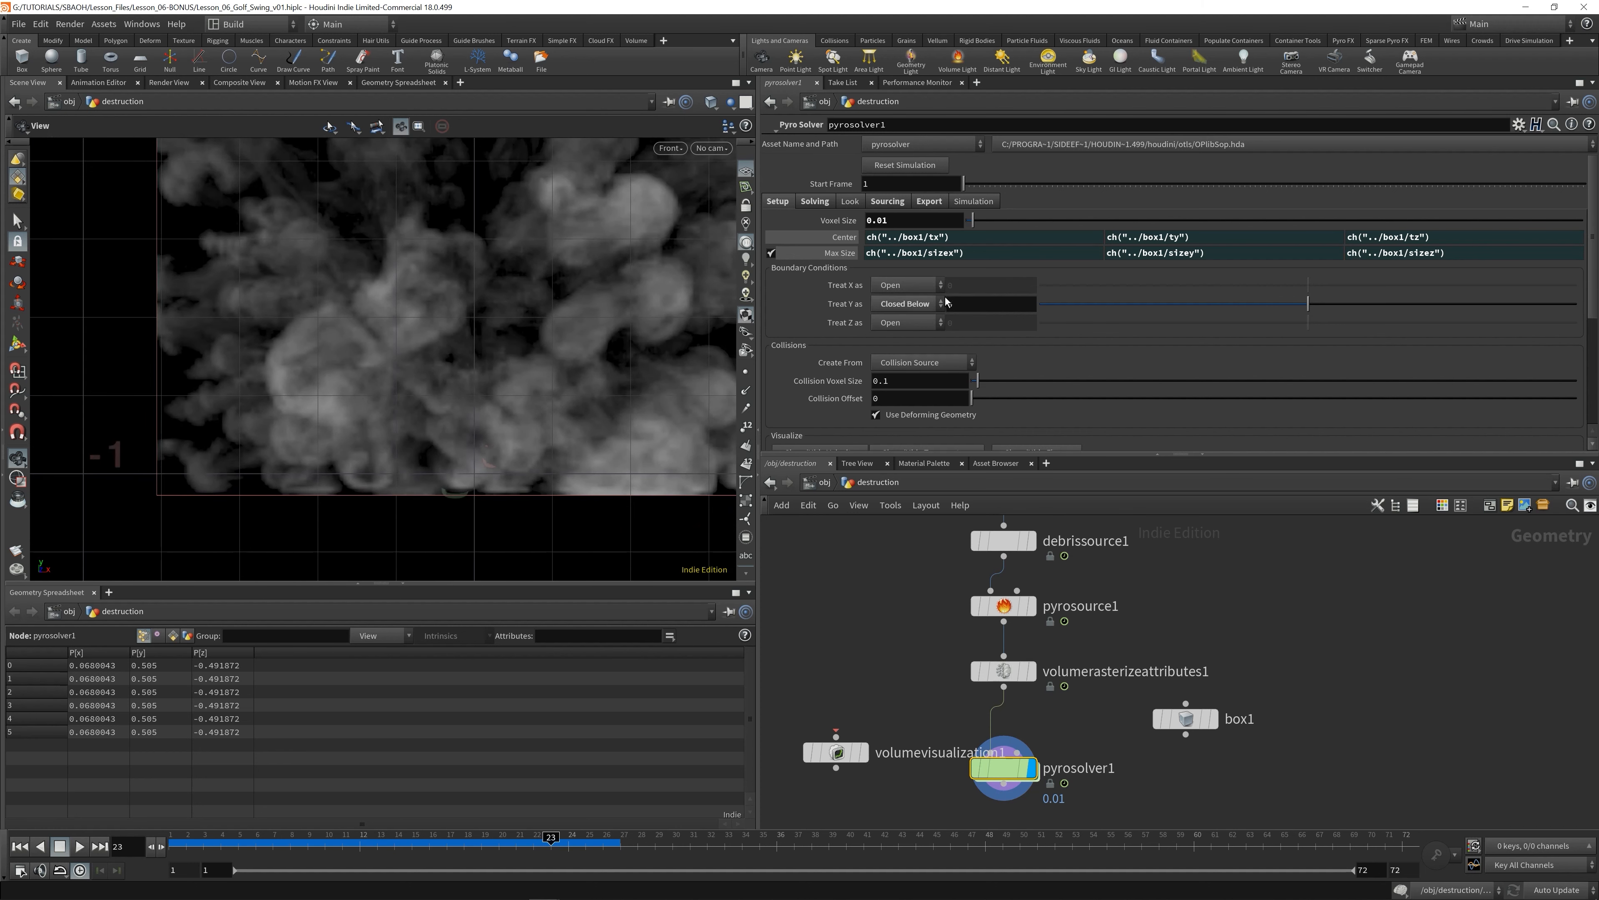
left_click(972, 304)
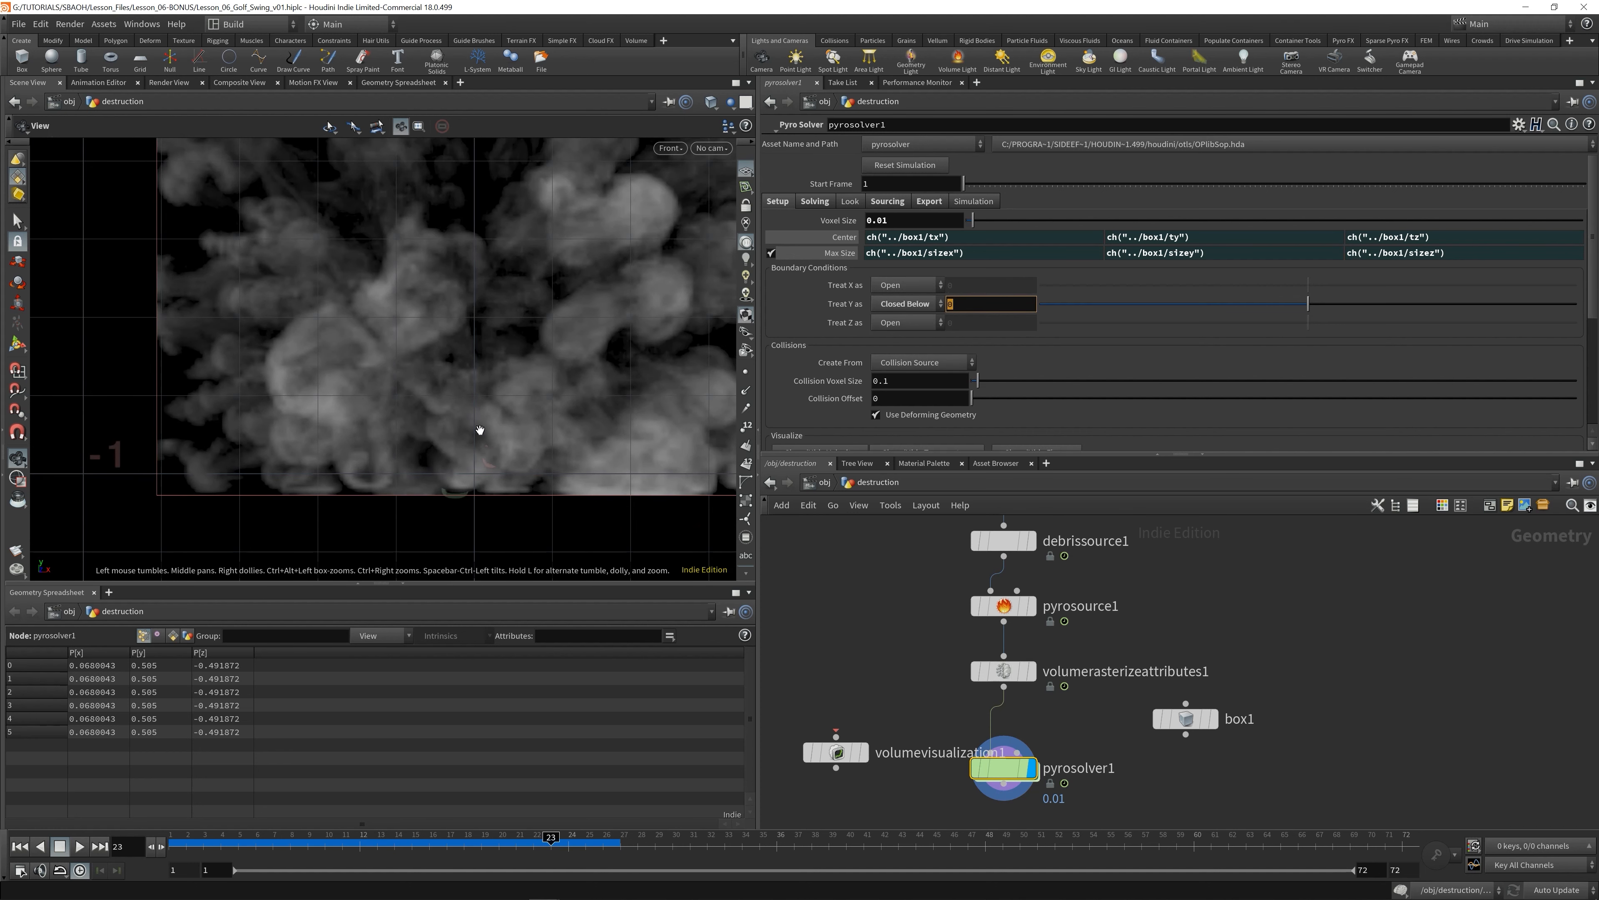
left_click_drag(443, 852, 568, 851)
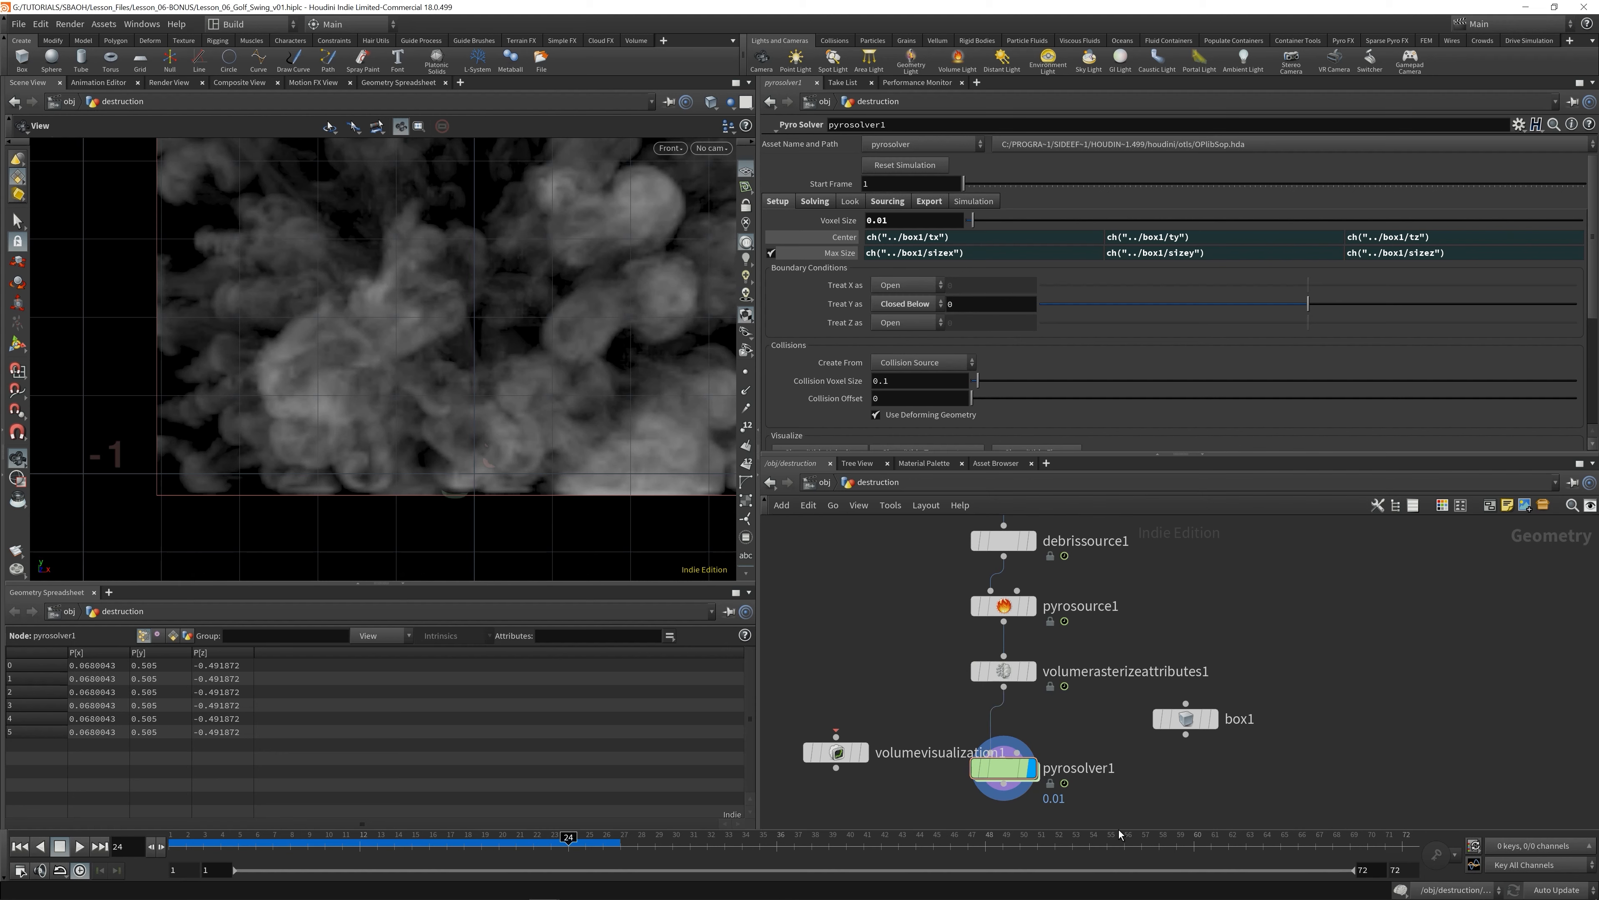
- Turn off Resize in Full Tiles in pyrosolver1's advanced resizing settings and rerun the simulation from the first frame
left_click(817, 201)
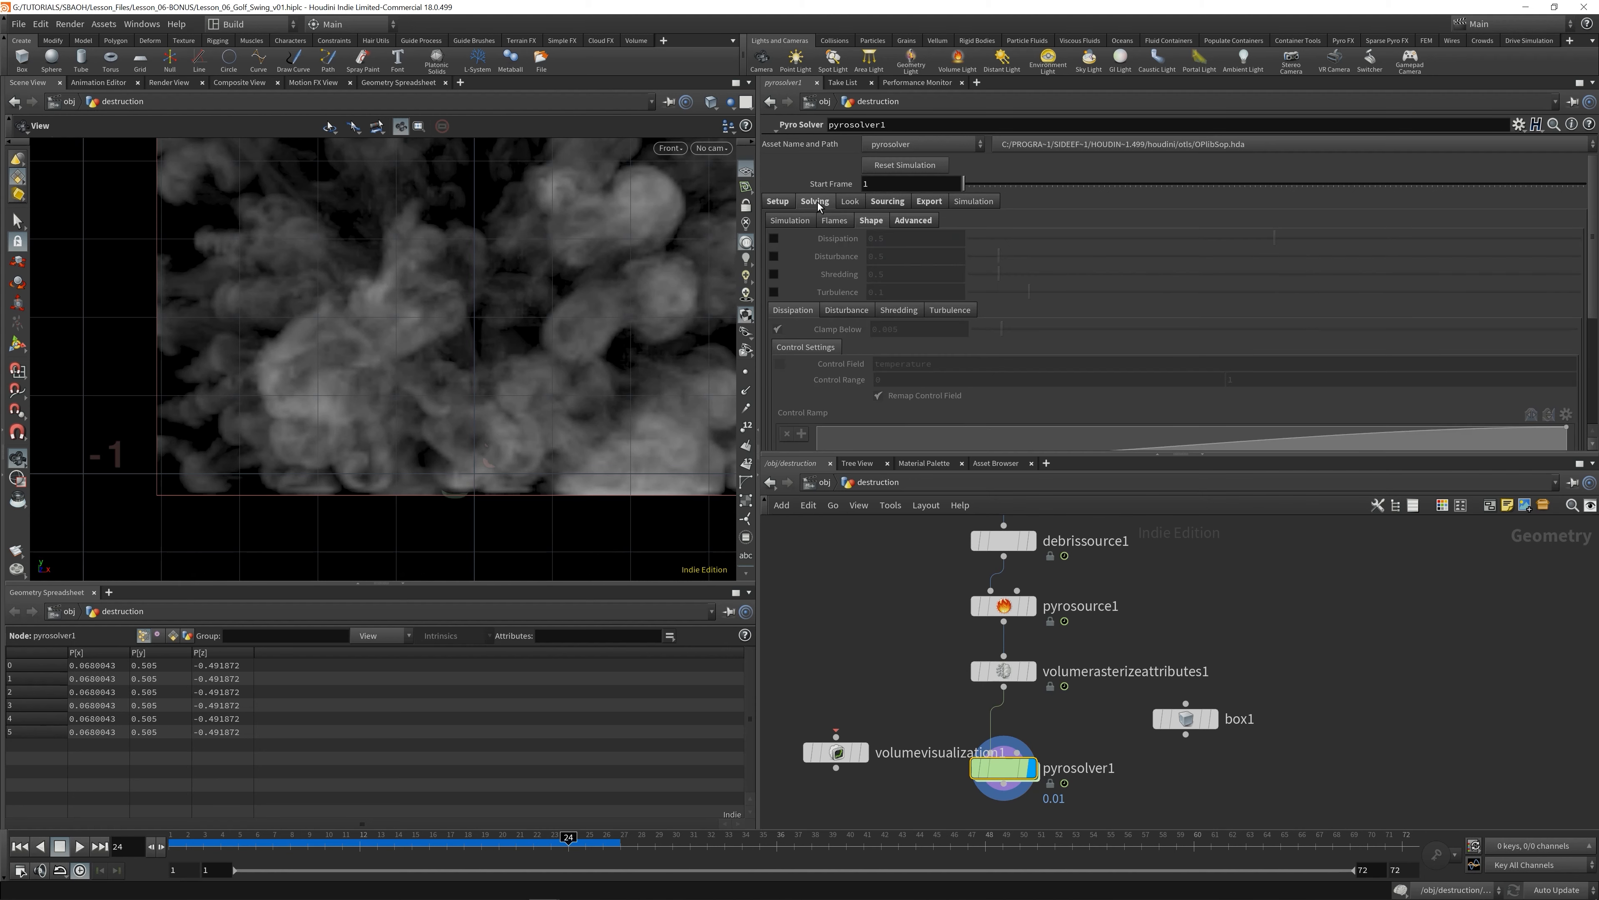
left_click(913, 221)
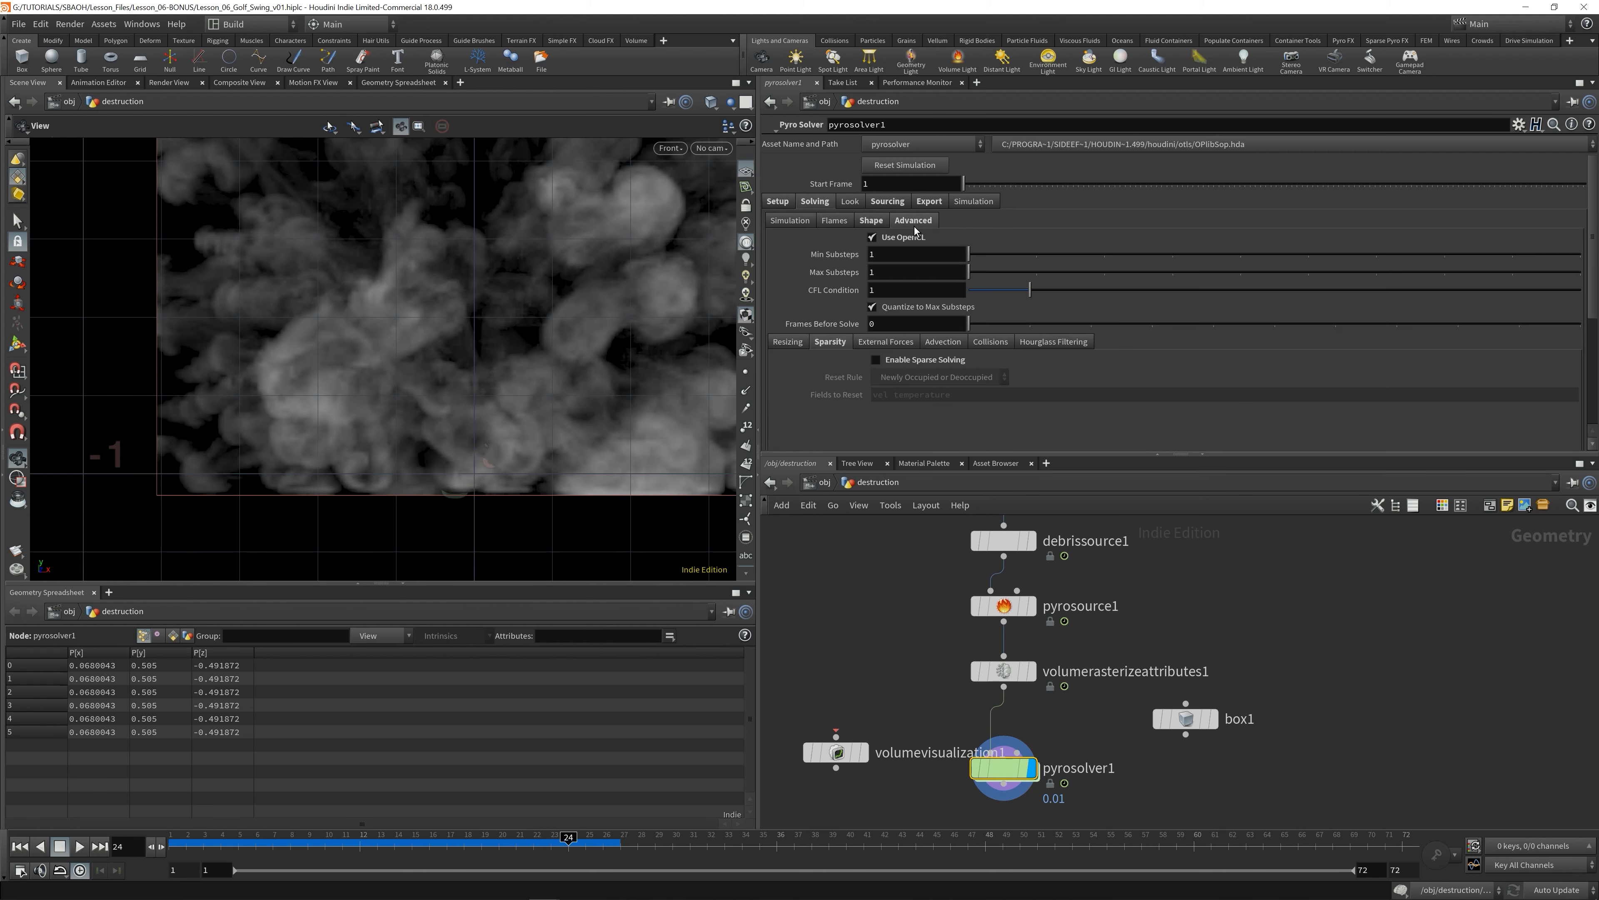
left_click(786, 343)
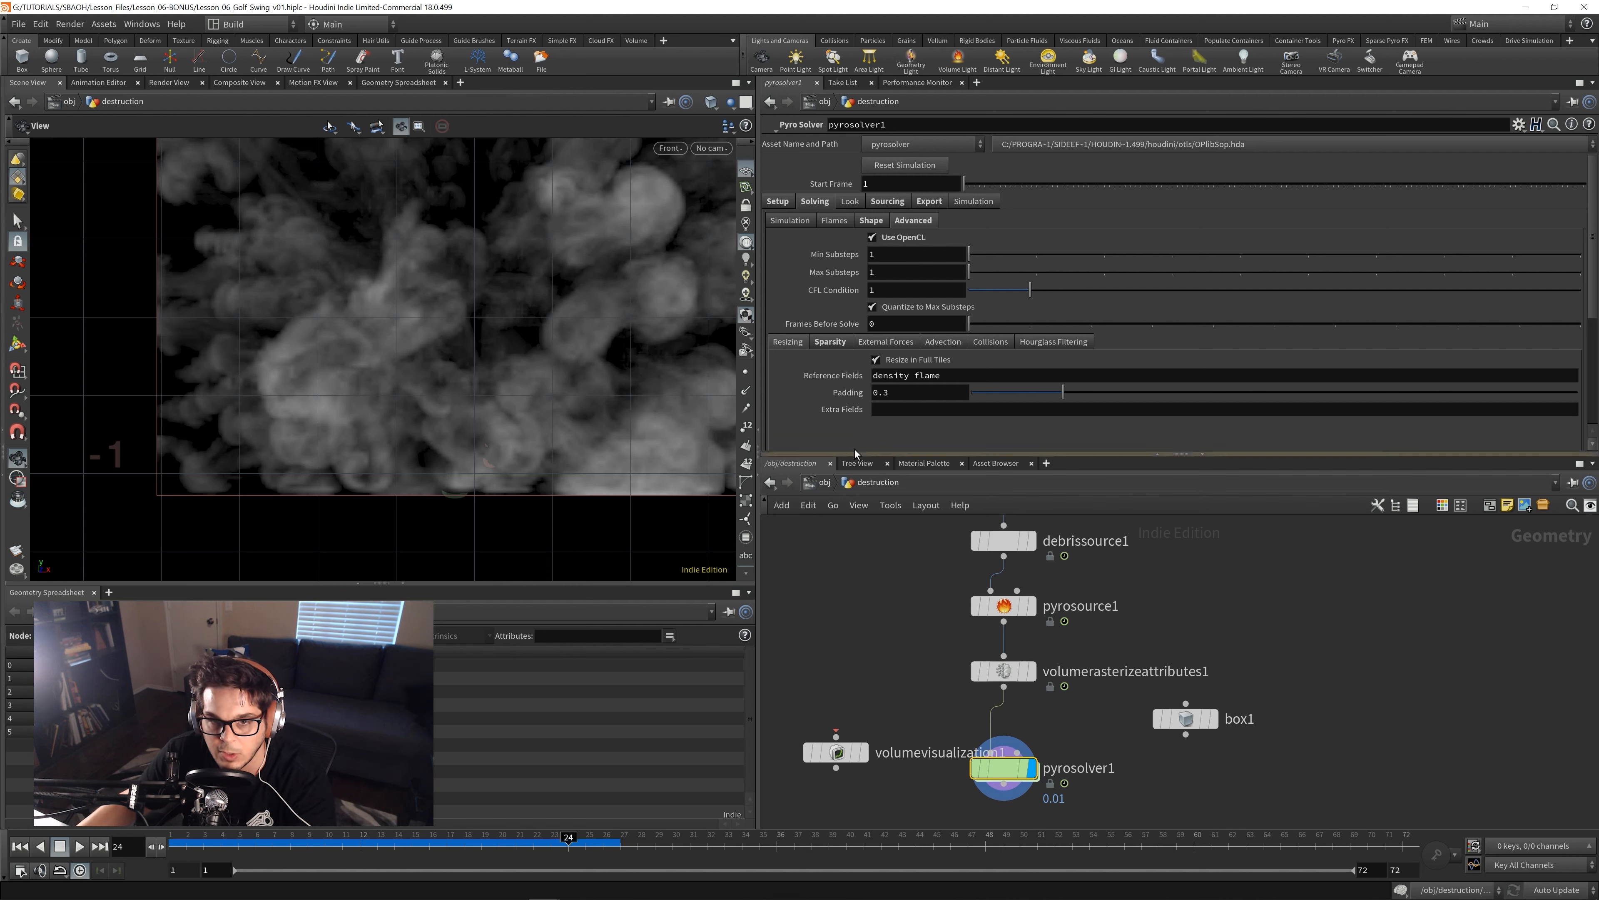
left_click(876, 361)
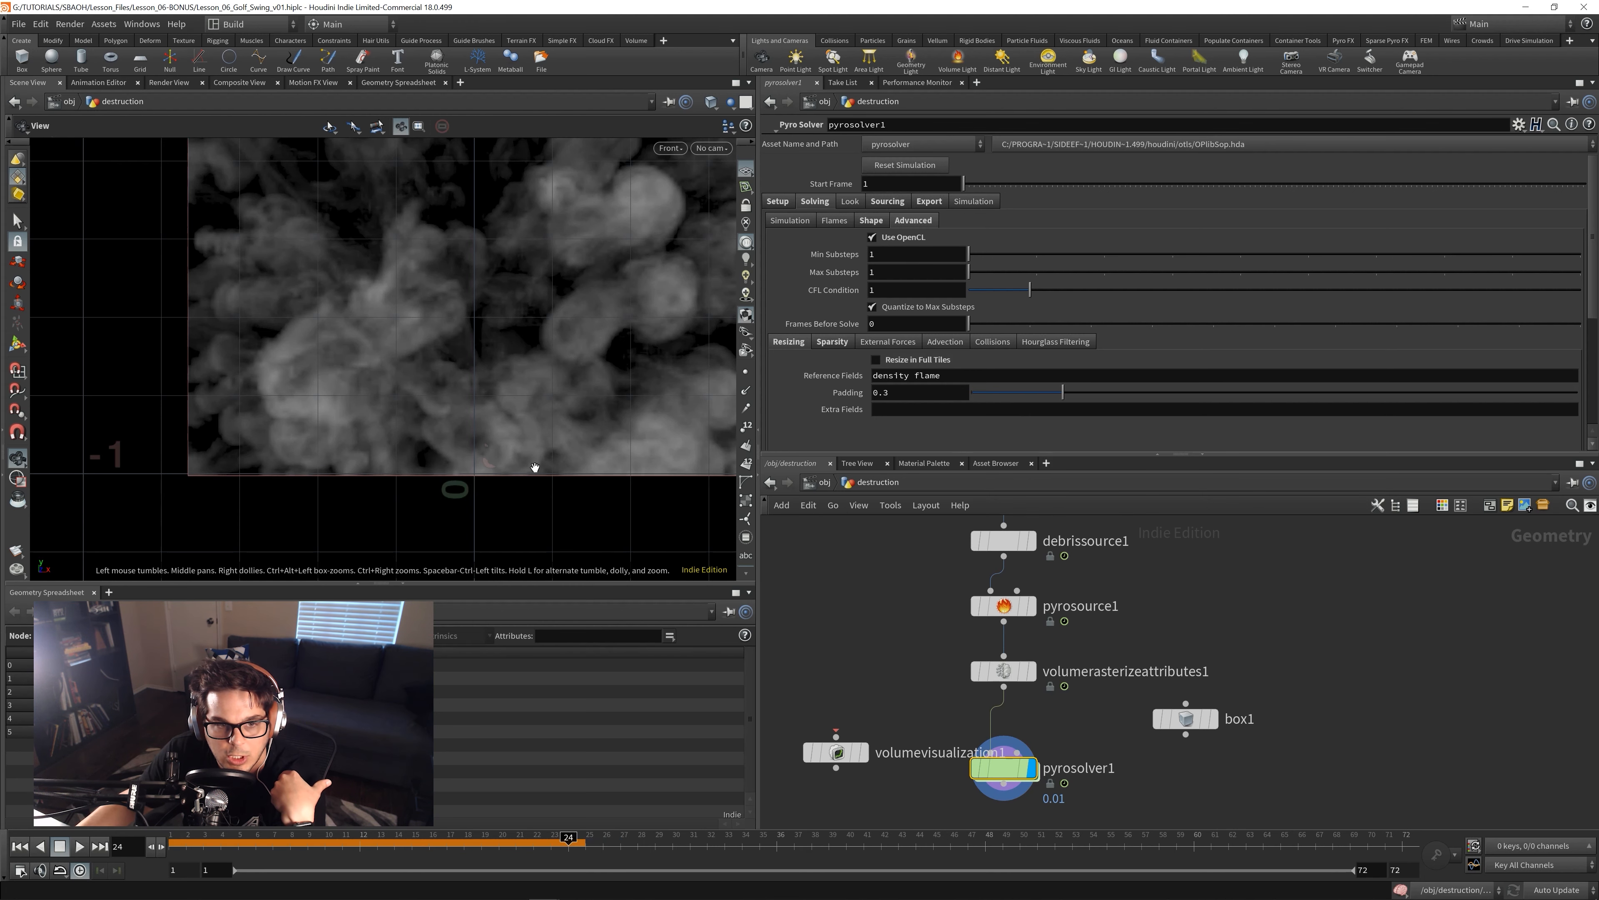
left_click(19, 845)
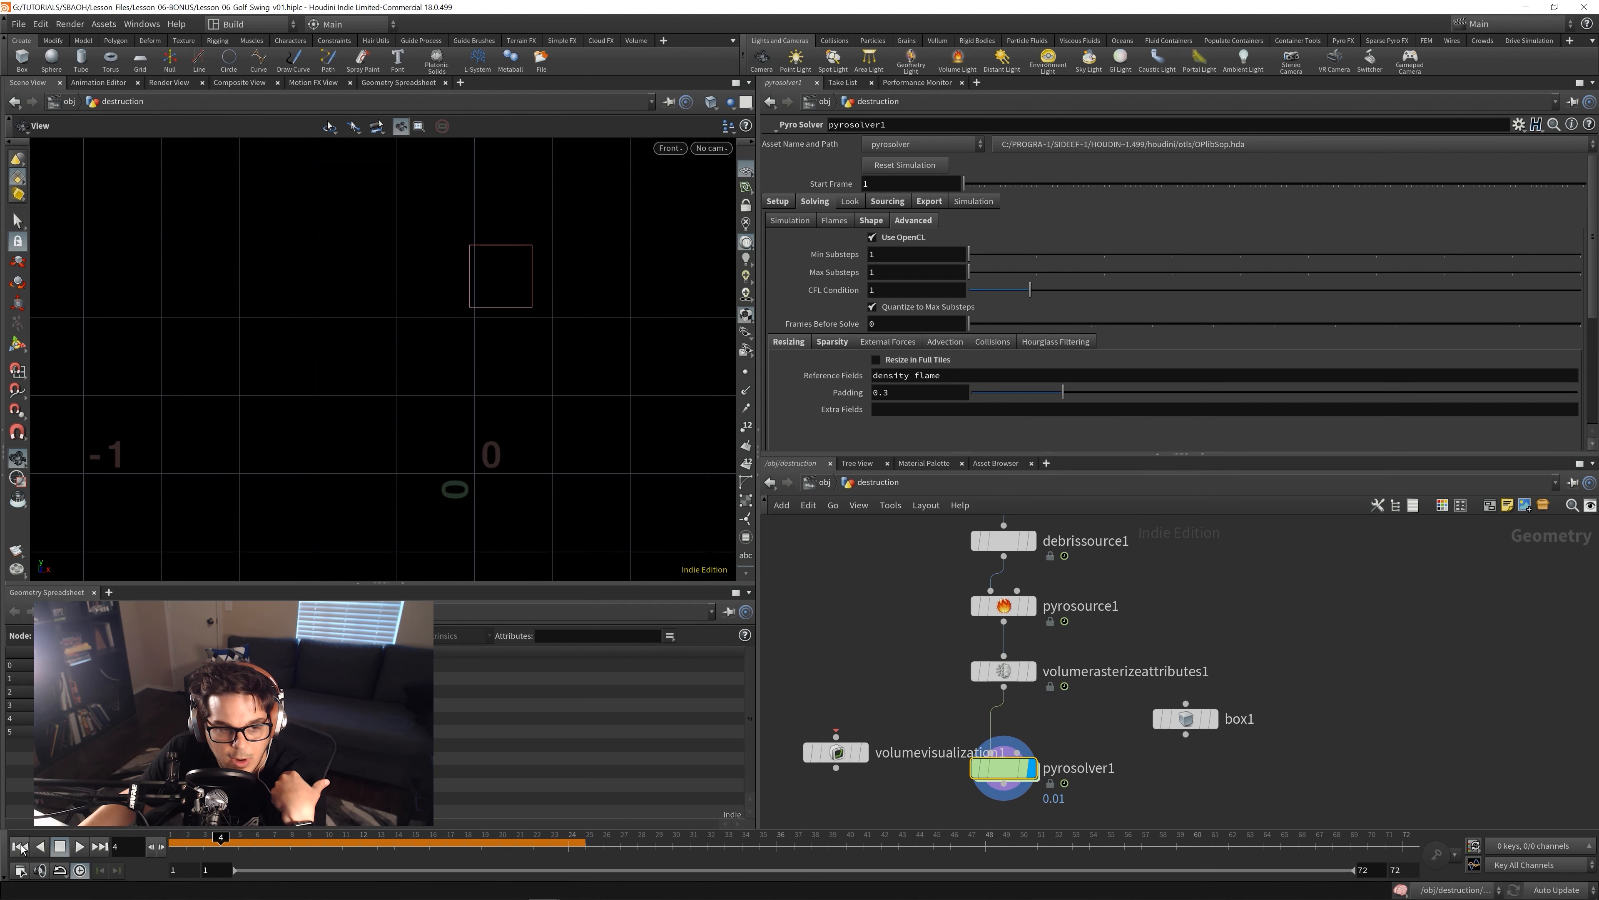
left_click(82, 846)
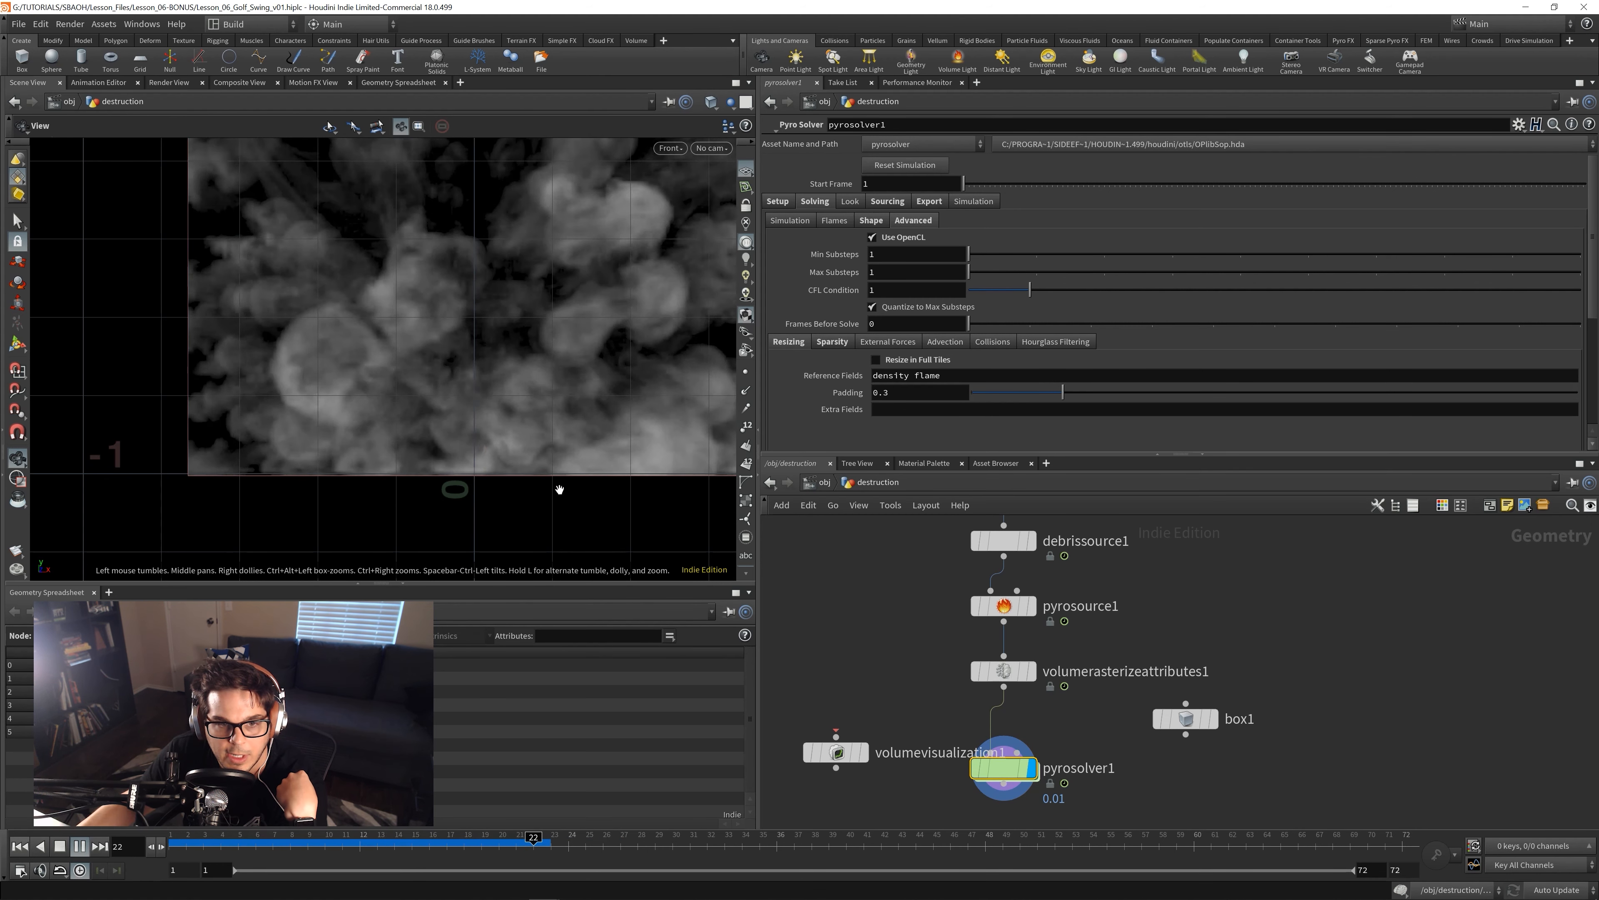
- Inspect the dust and its bounds at frame 18 in the front view and in perspective
left_click(462, 845)
scroll(599, 356, "down", 4)
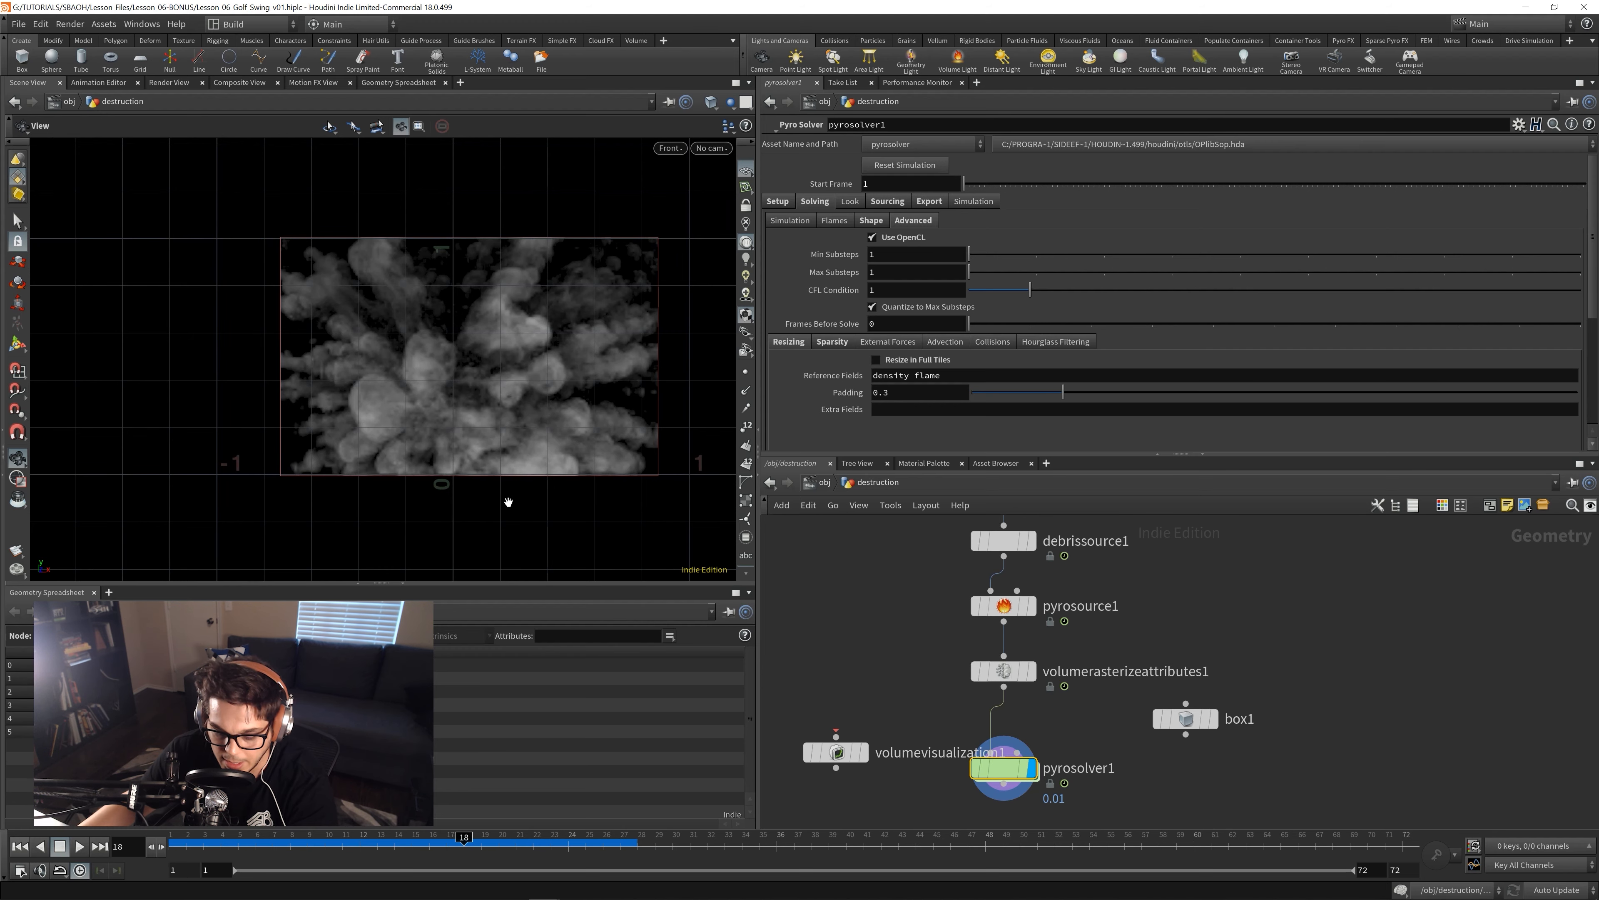
key("space+1")
left_click_drag(391, 388, 522, 489)
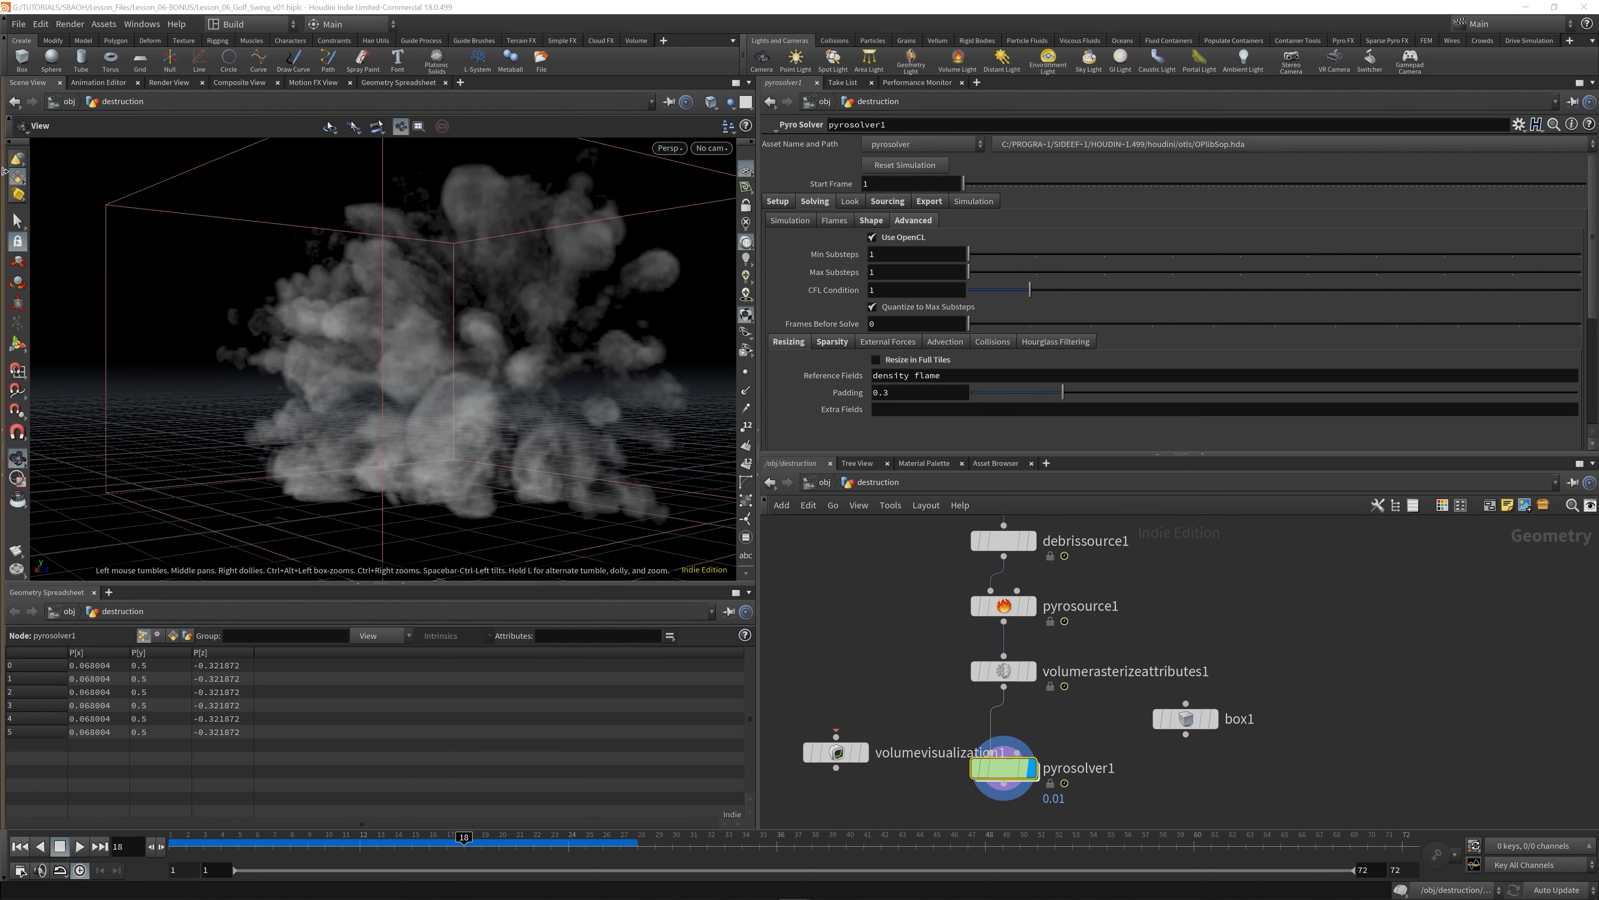
- Add a Merge node fed by the CLUB null and place it beside the debris source and pyro nodes
mouse_move(1018, 753)
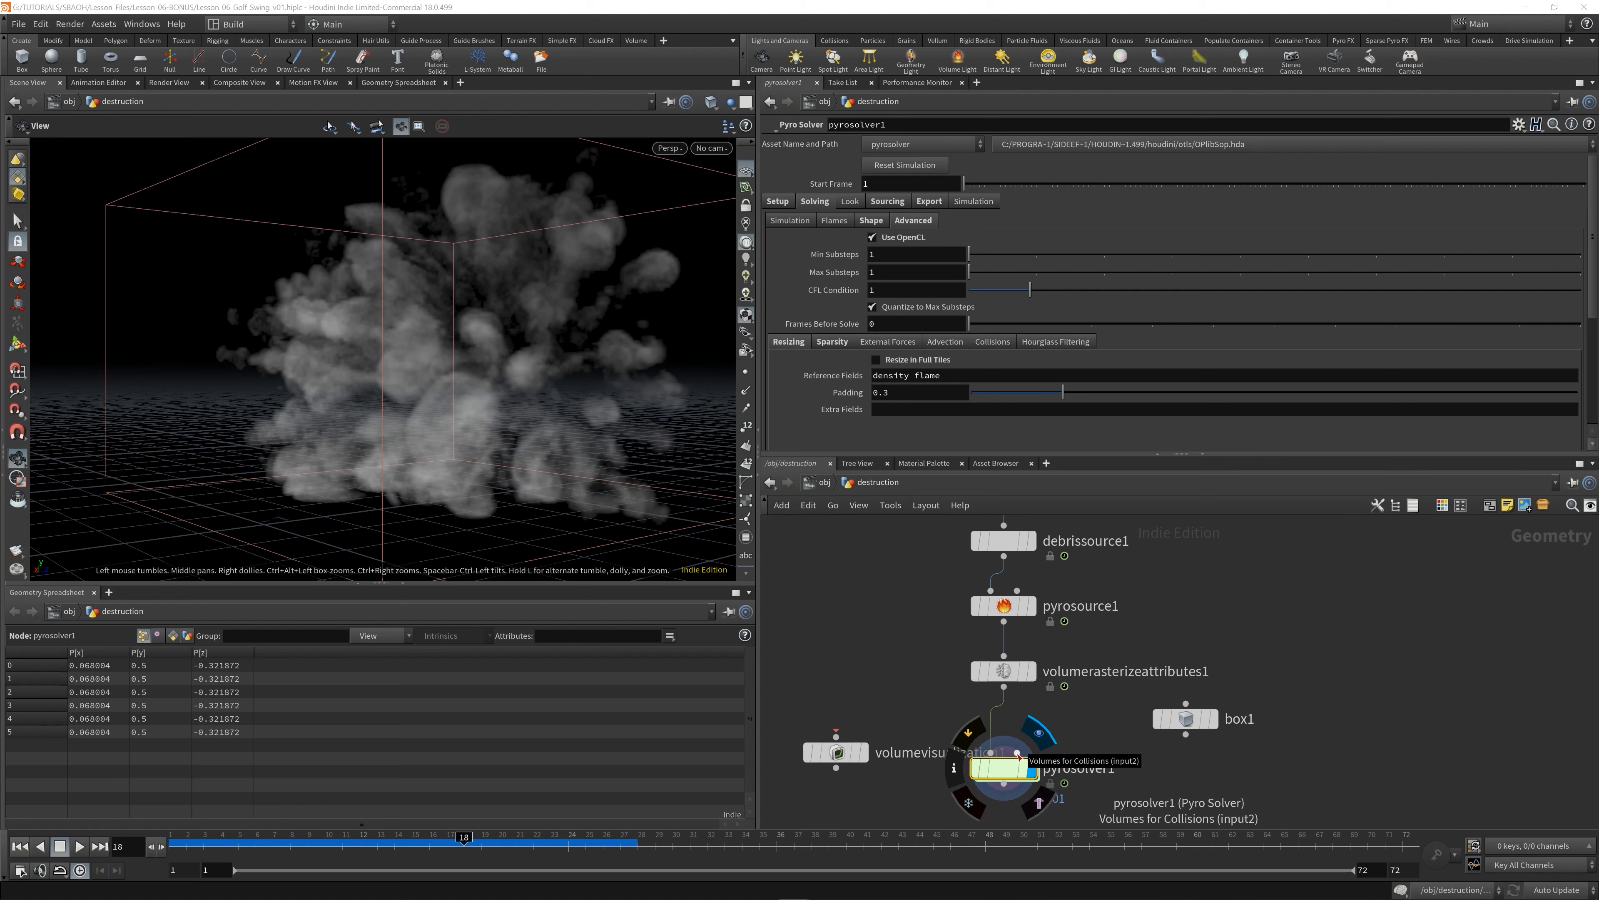
middle_click_drag(1306, 611, 1209, 791)
middle_click_drag(1253, 639, 1164, 773)
scroll(1185, 676, "down", 1)
middle_click_drag(1185, 676, 1229, 683)
middle_click_drag(1214, 528, 1192, 711)
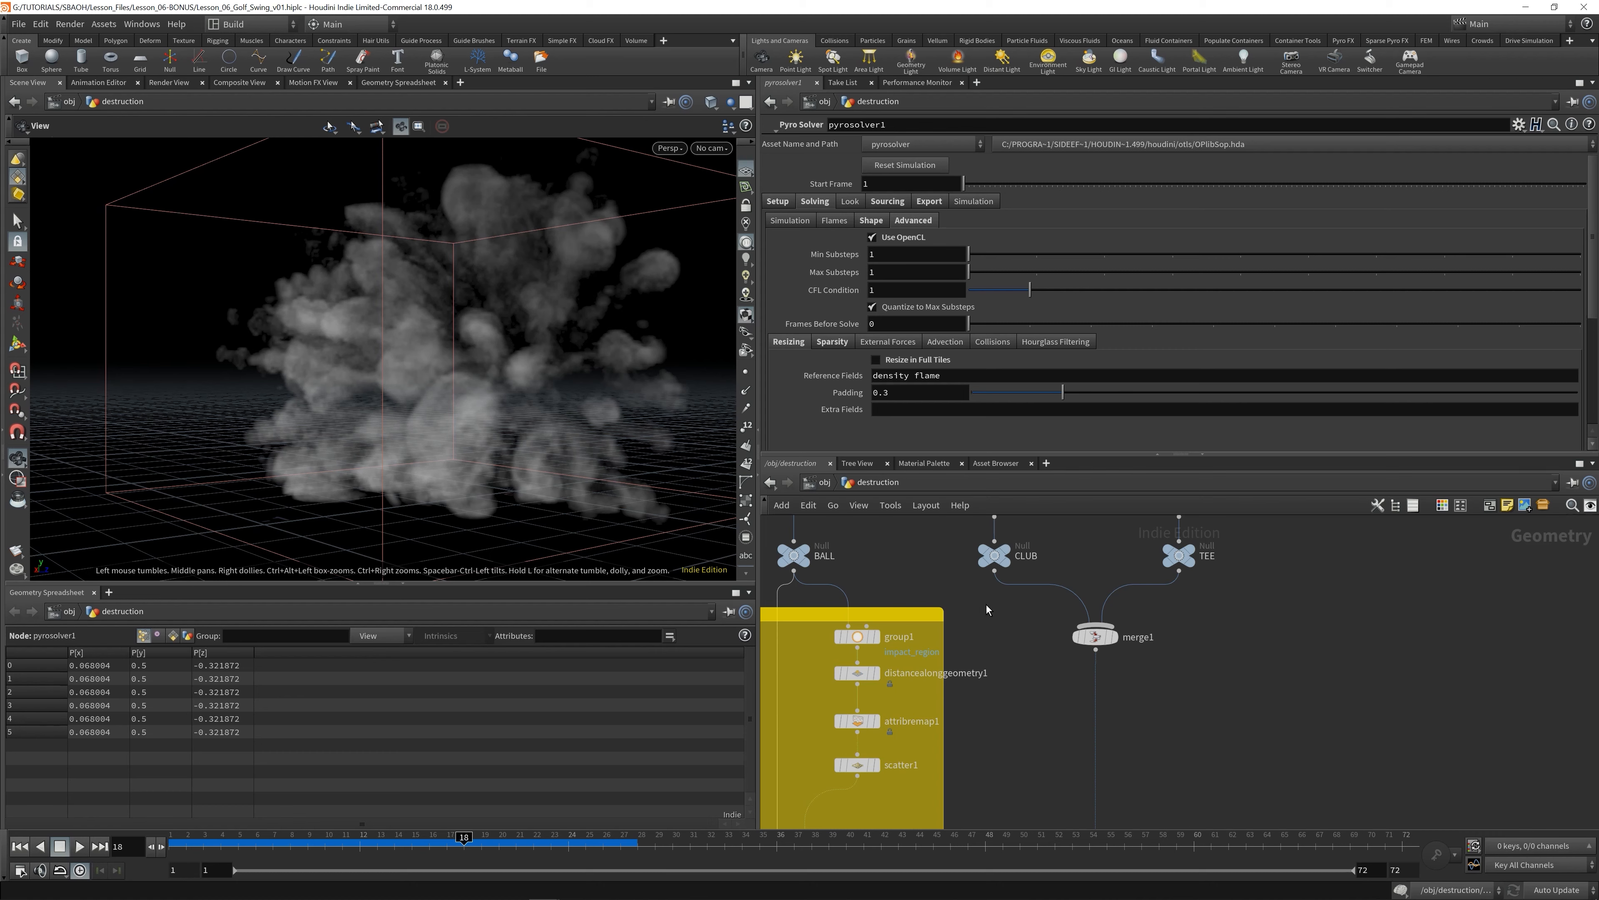
left_click(994, 571)
middle_click_drag(1142, 713, 1160, 613)
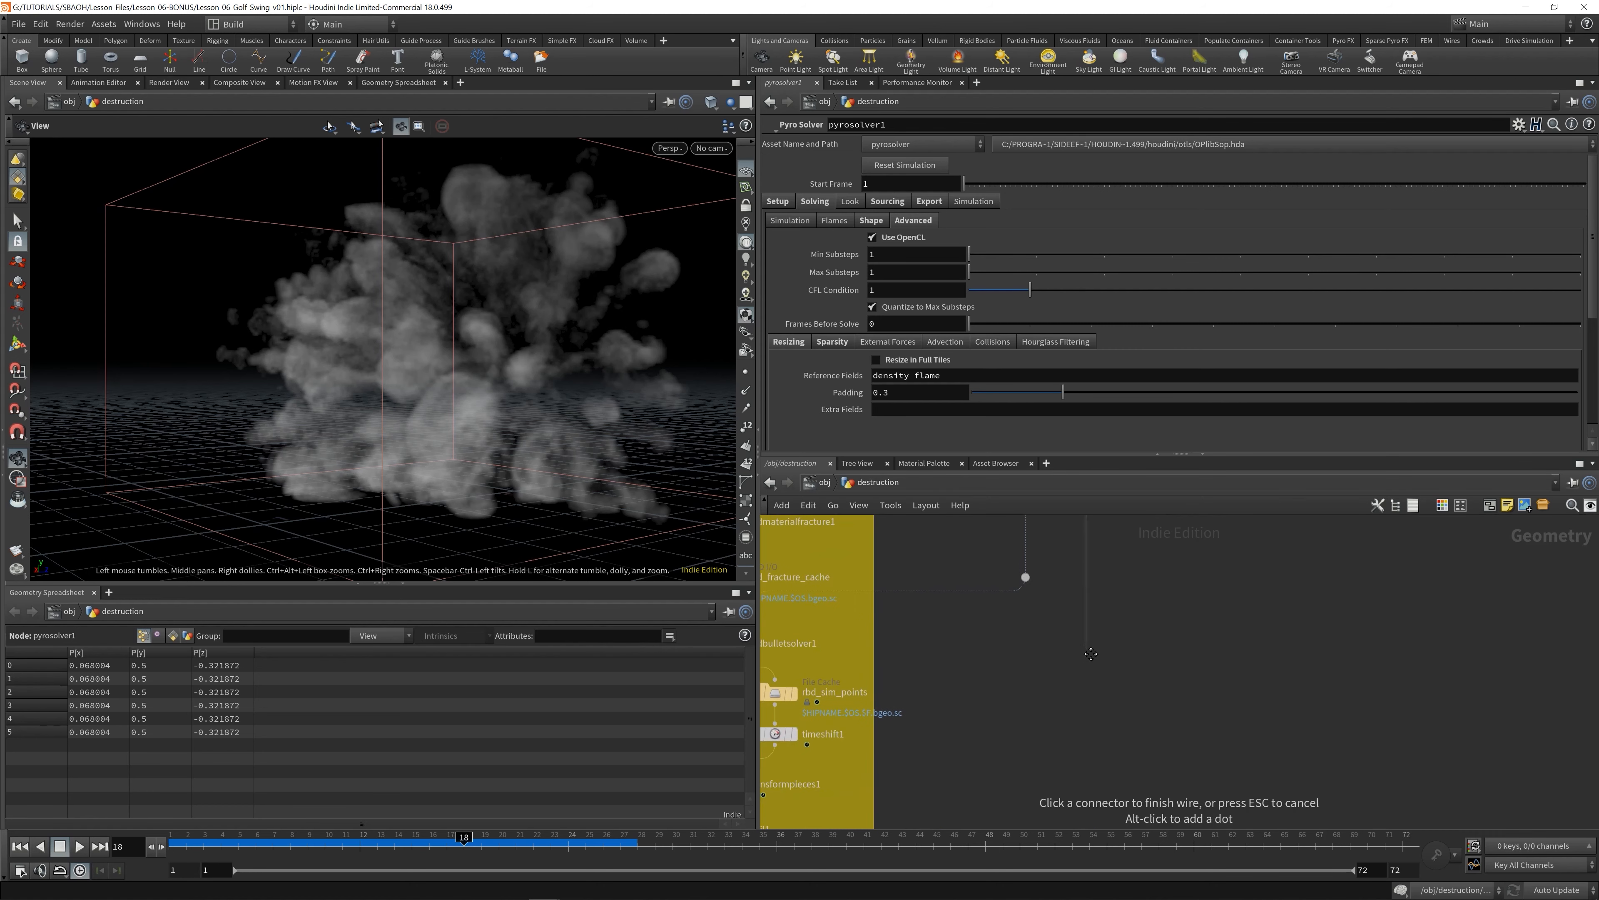
middle_click_drag(1113, 661, 1229, 693)
left_click(1040, 746)
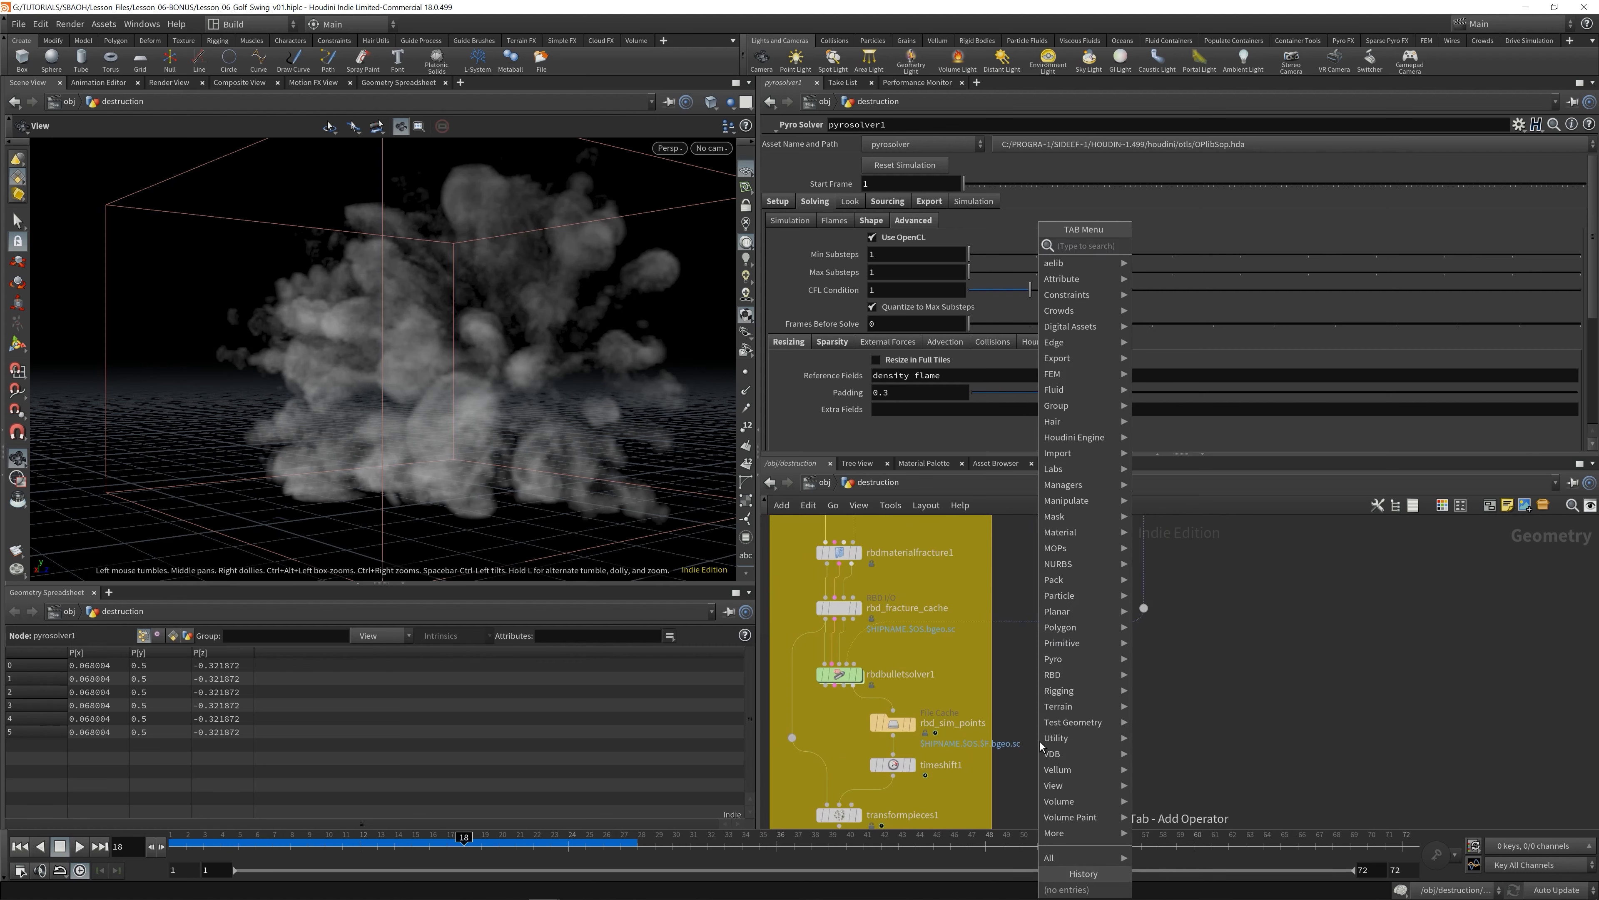
type("merge")
key("Return")
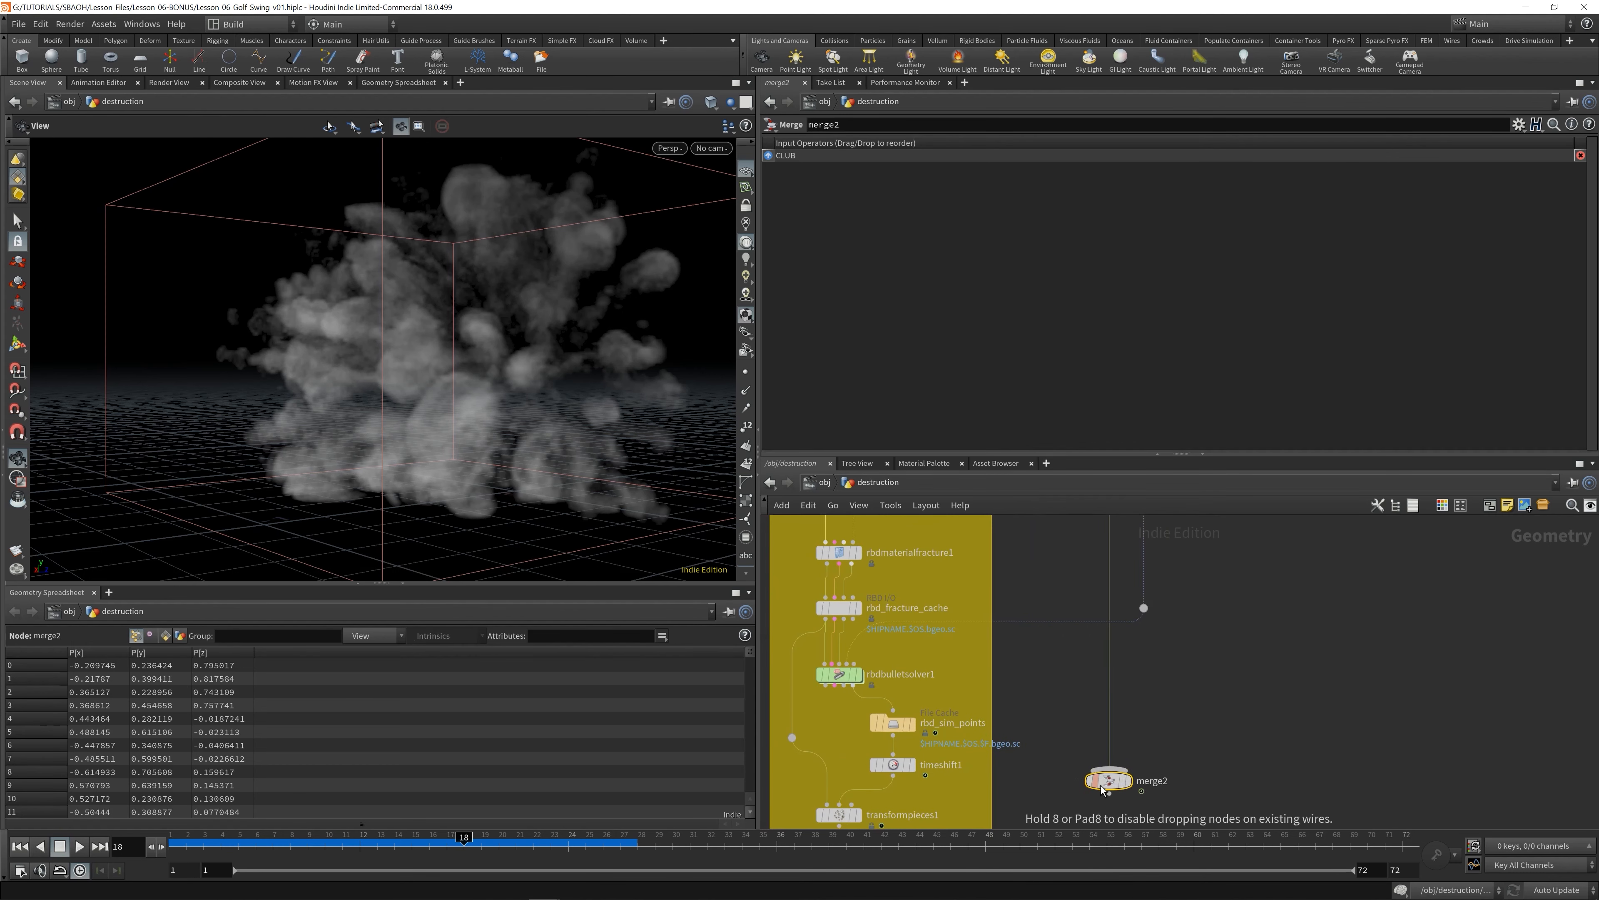
scroll(1109, 621, "down", 3)
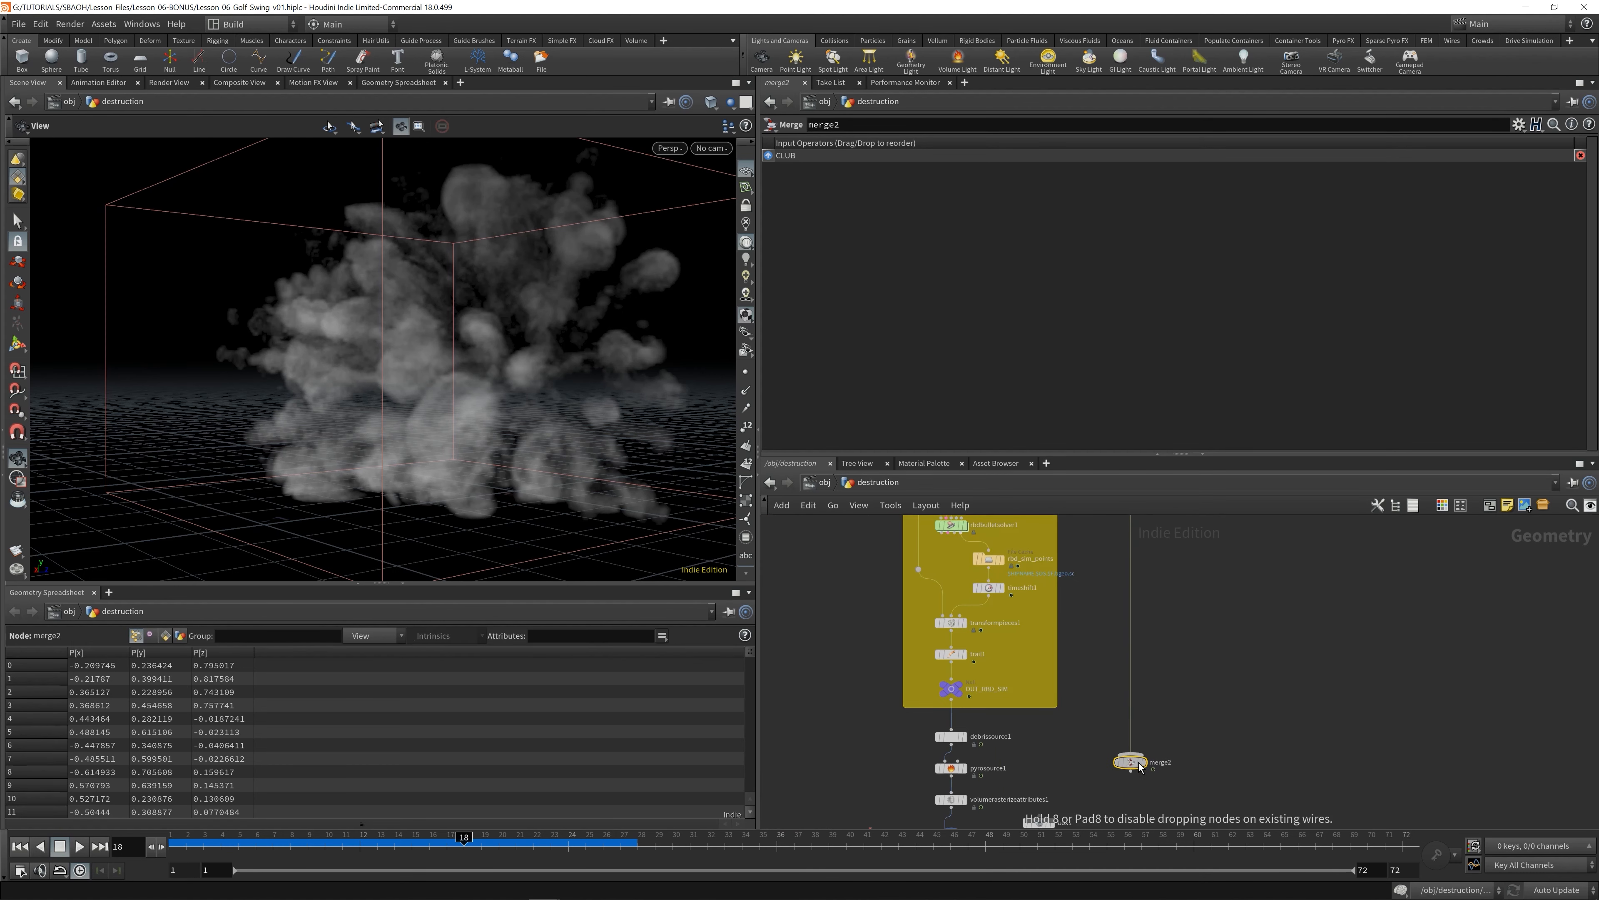
left_click(1139, 763)
- Connect OUT_RBD_SIM into merge2 as a second input and display the merged geometry at frame 20
scroll(1059, 676, "up", 3)
left_click(862, 611)
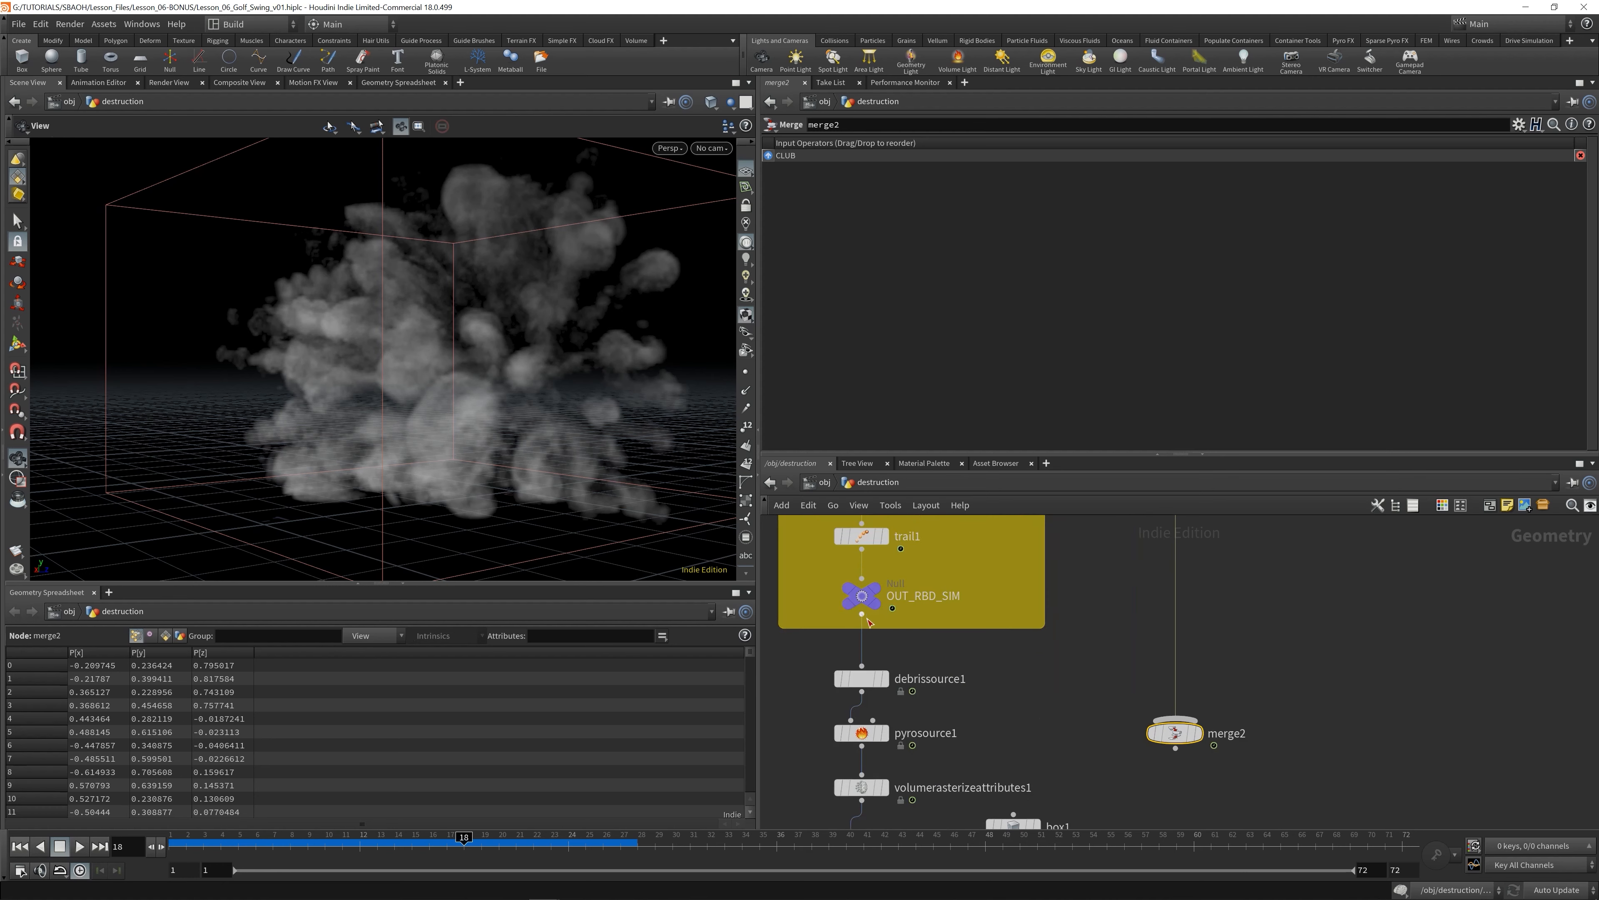
left_click(1175, 723)
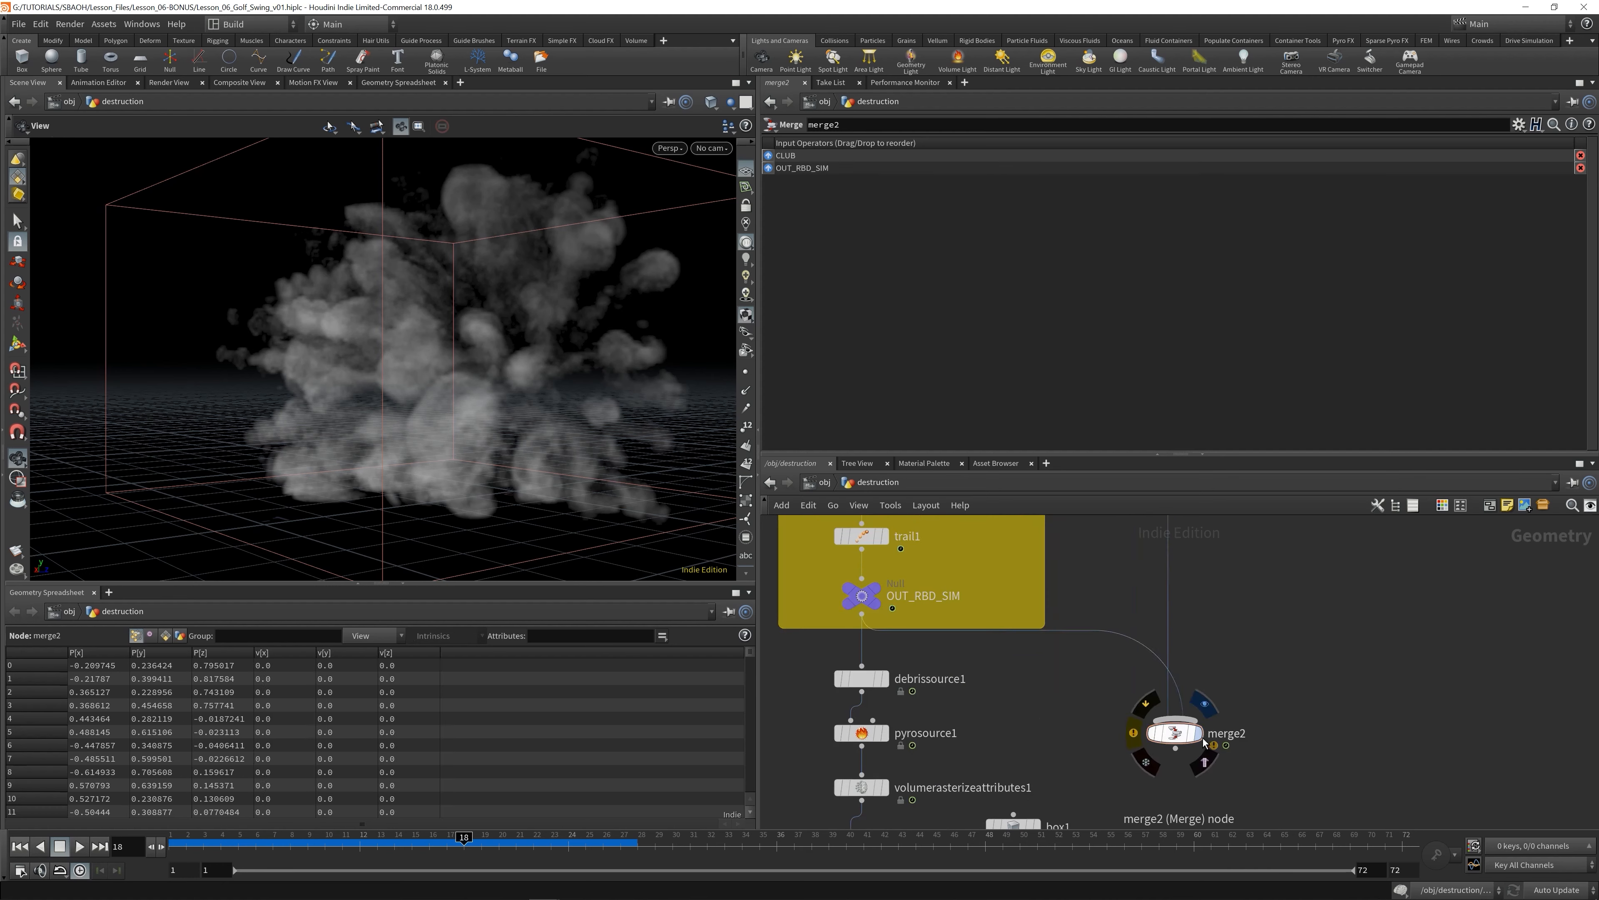
left_click(1209, 742)
left_click_drag(469, 847, 499, 883)
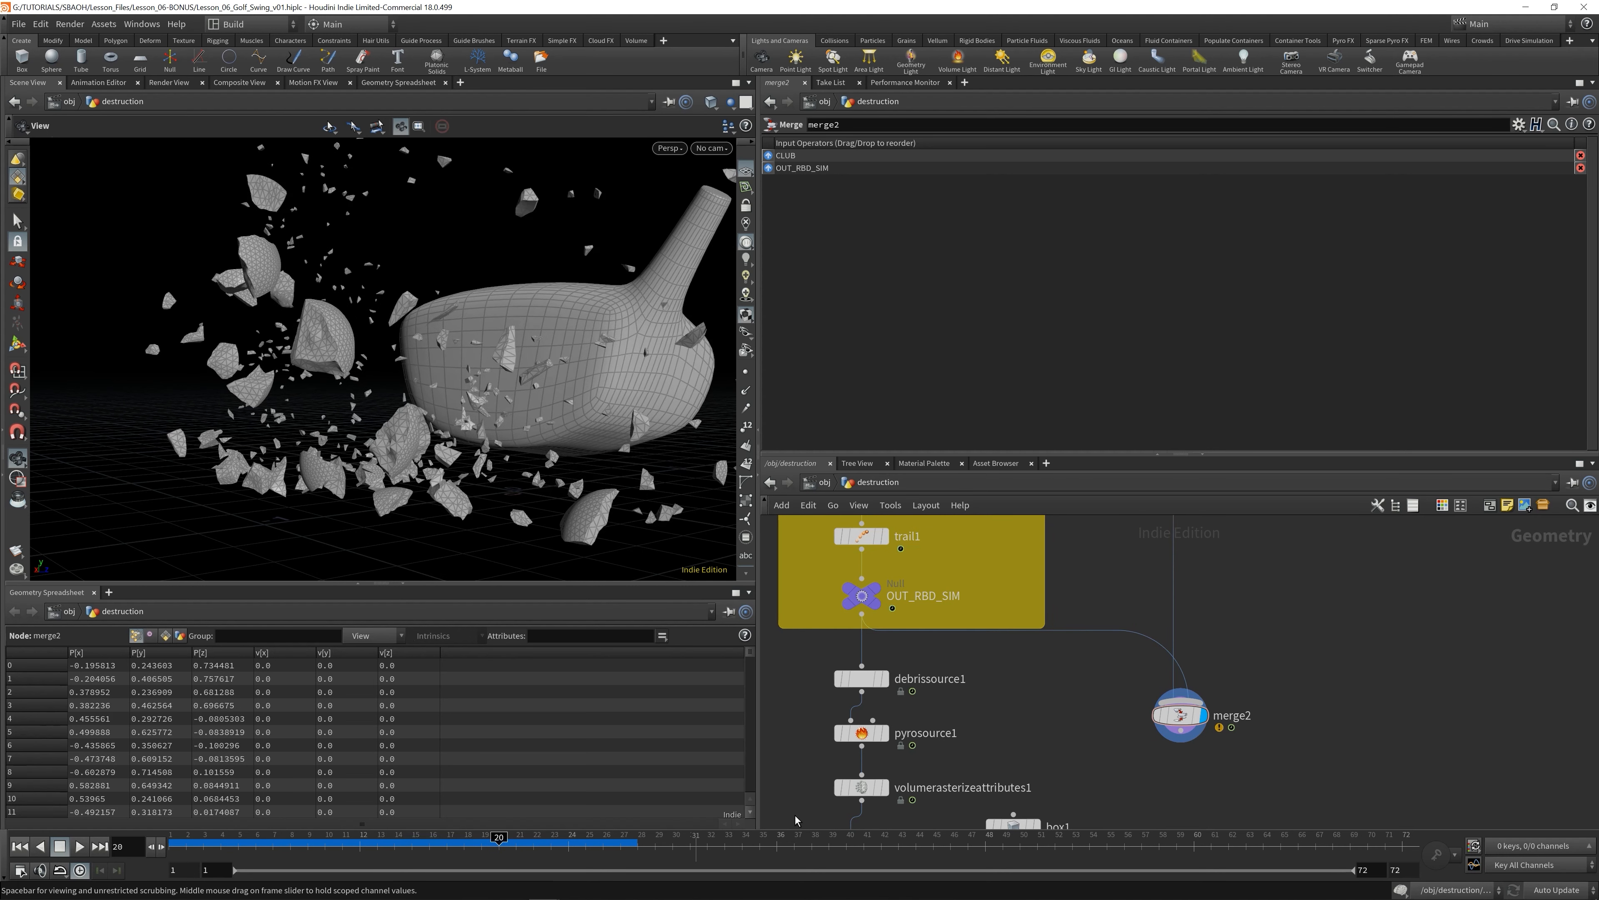
- Move box1 up beside pyrosource1, select pyrosolver1 and save the scene
middle_click_drag(935, 824, 925, 693)
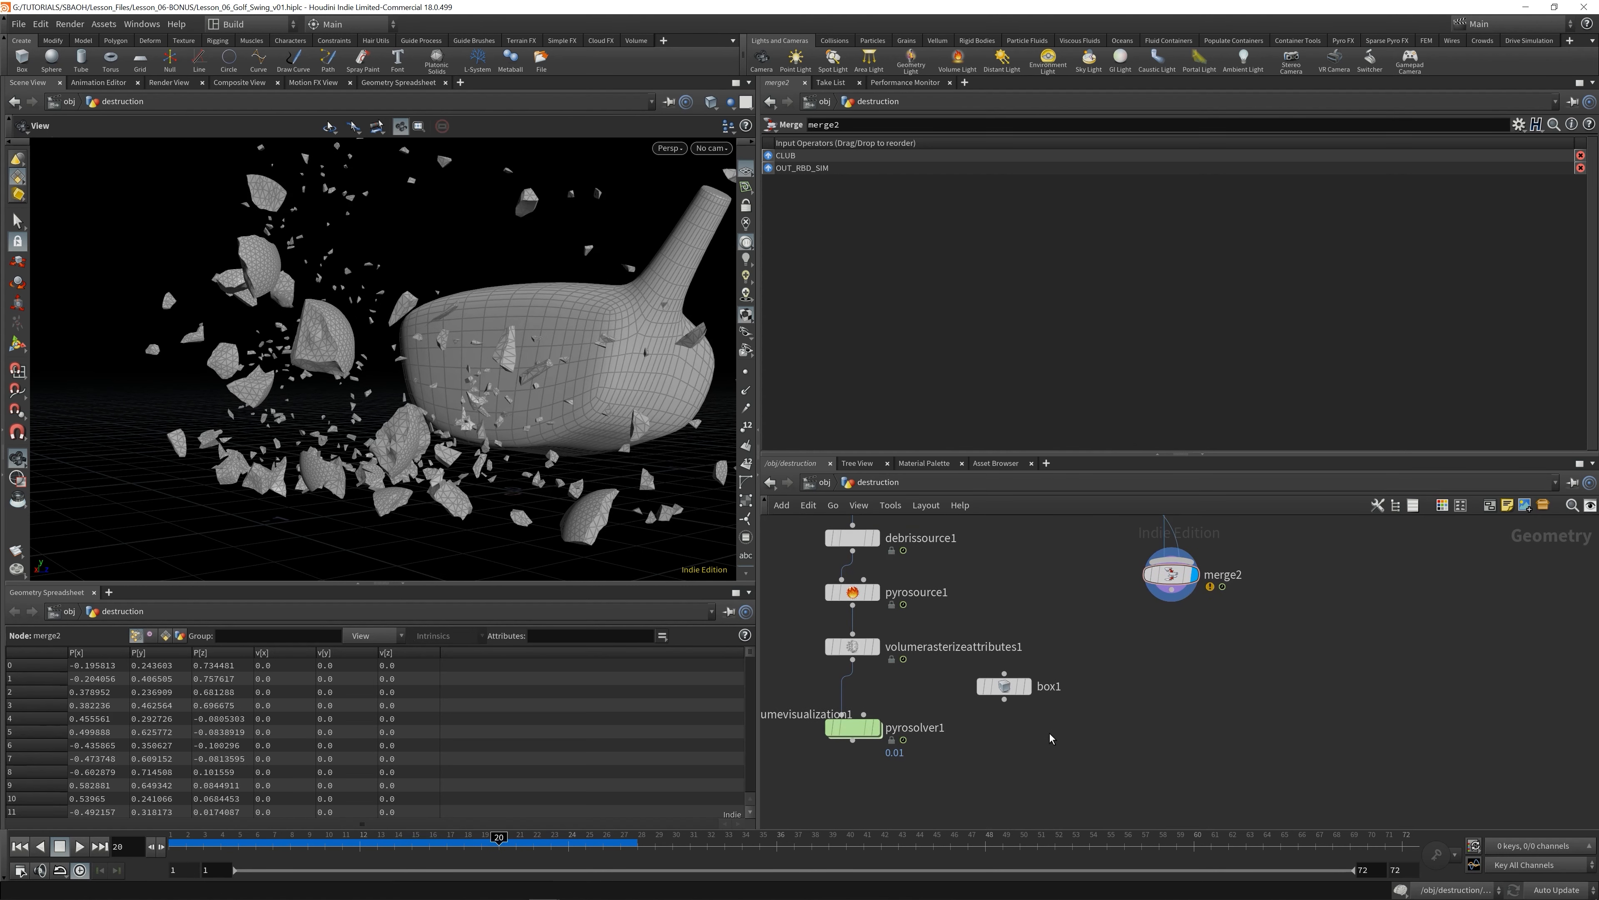
left_click(1004, 686)
left_click_drag(1004, 685, 996, 616)
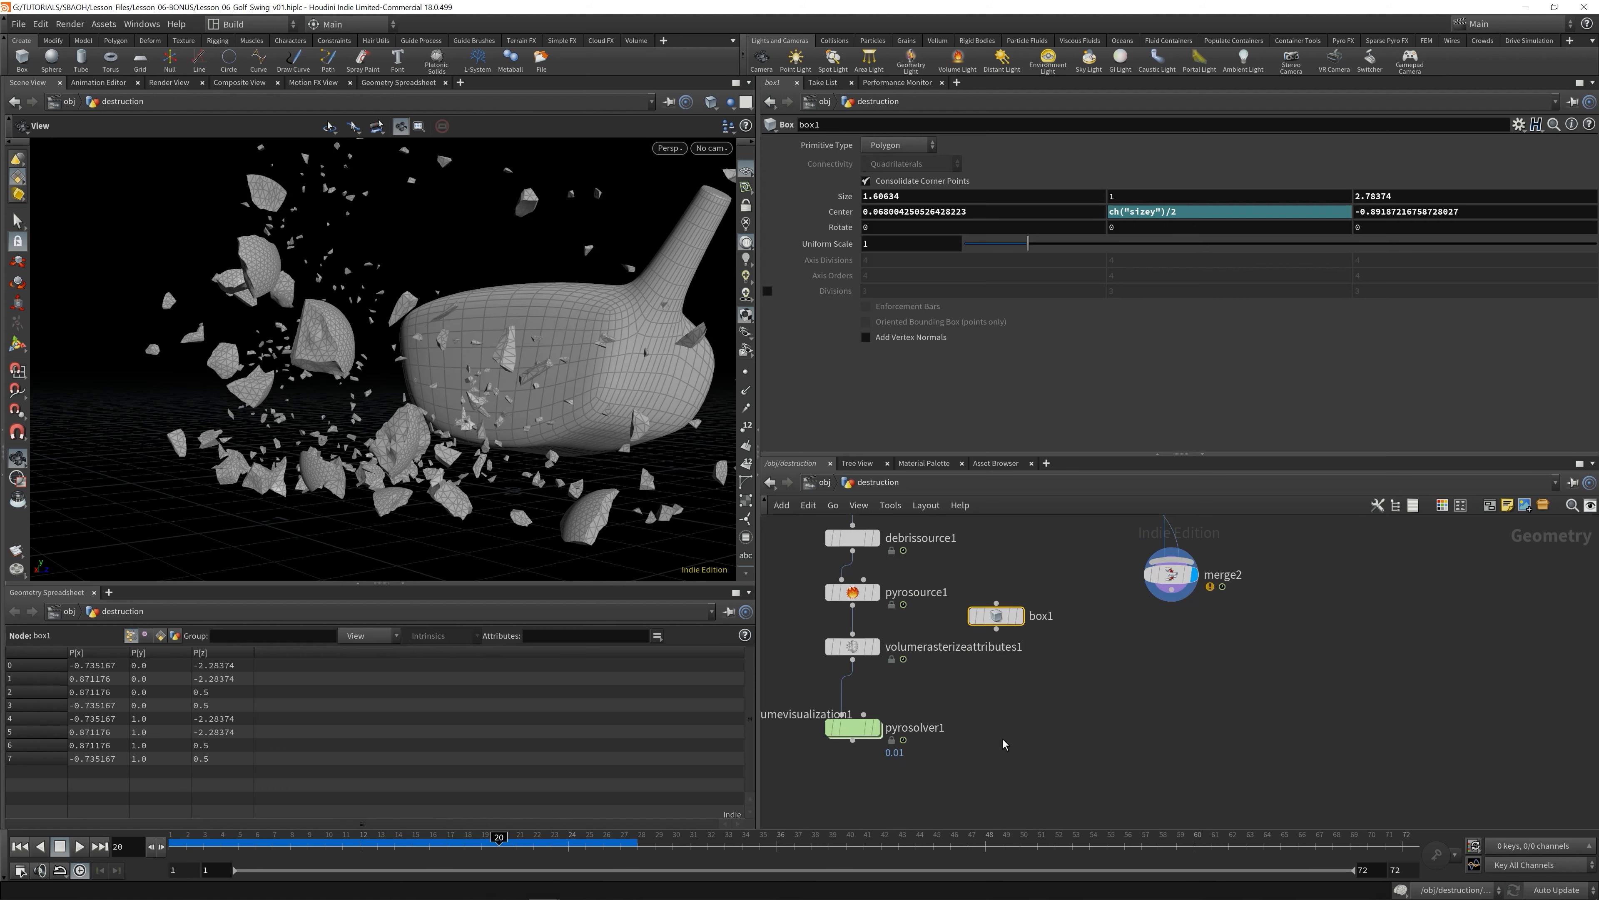
left_click(854, 728)
key("ctrl+s")
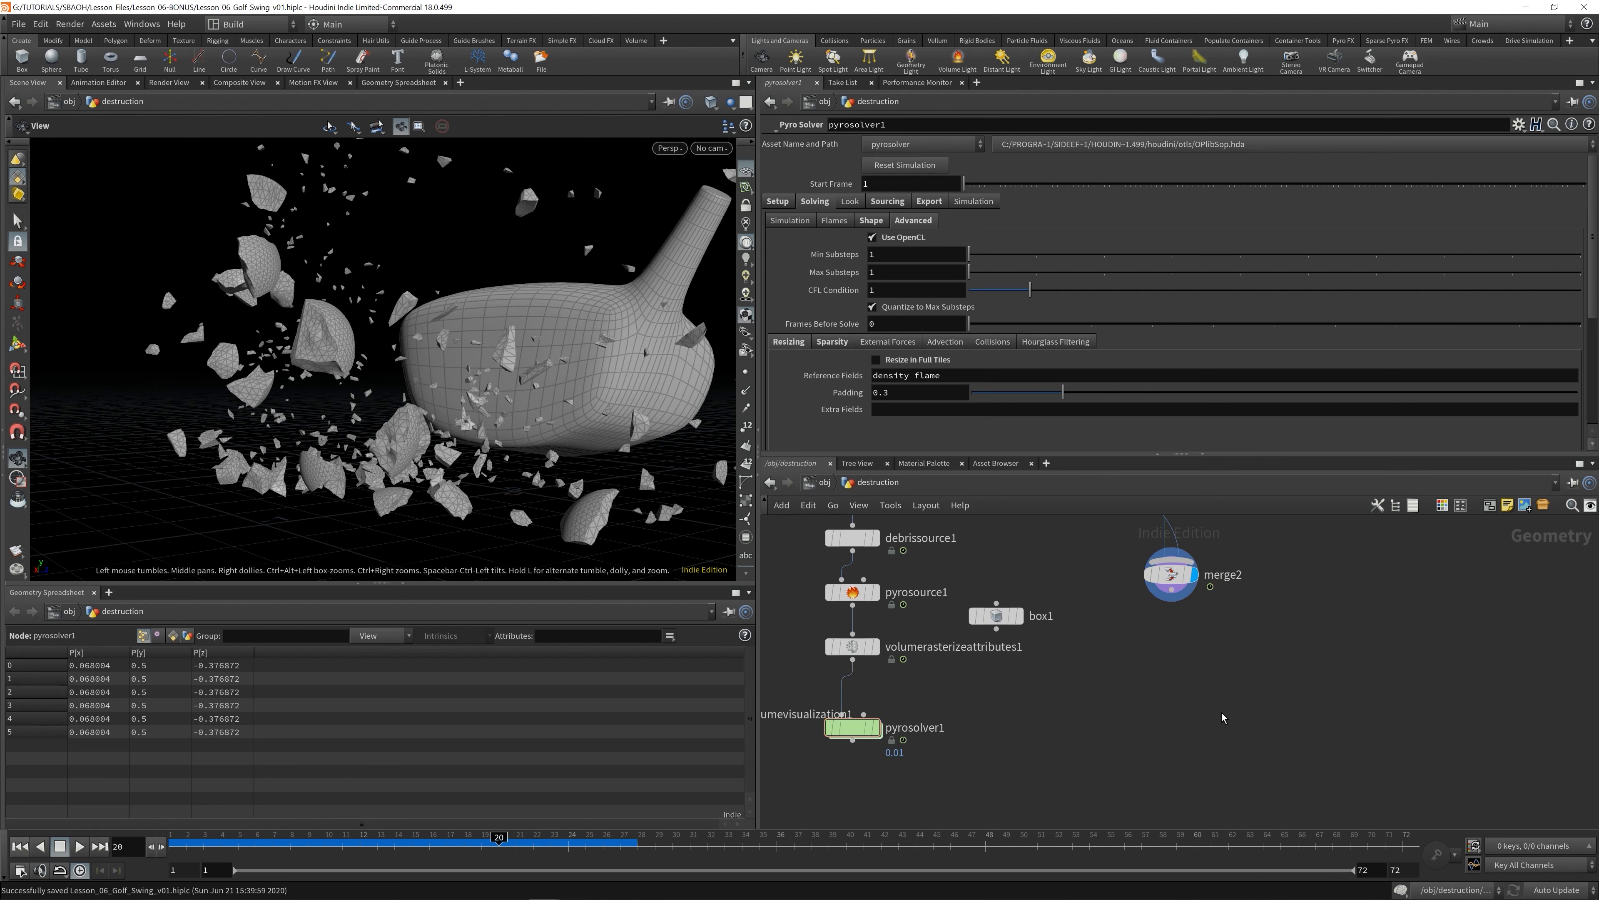
- Add a VDB from Polygons node below merge2, wired to its output, and display it
key("Tab")
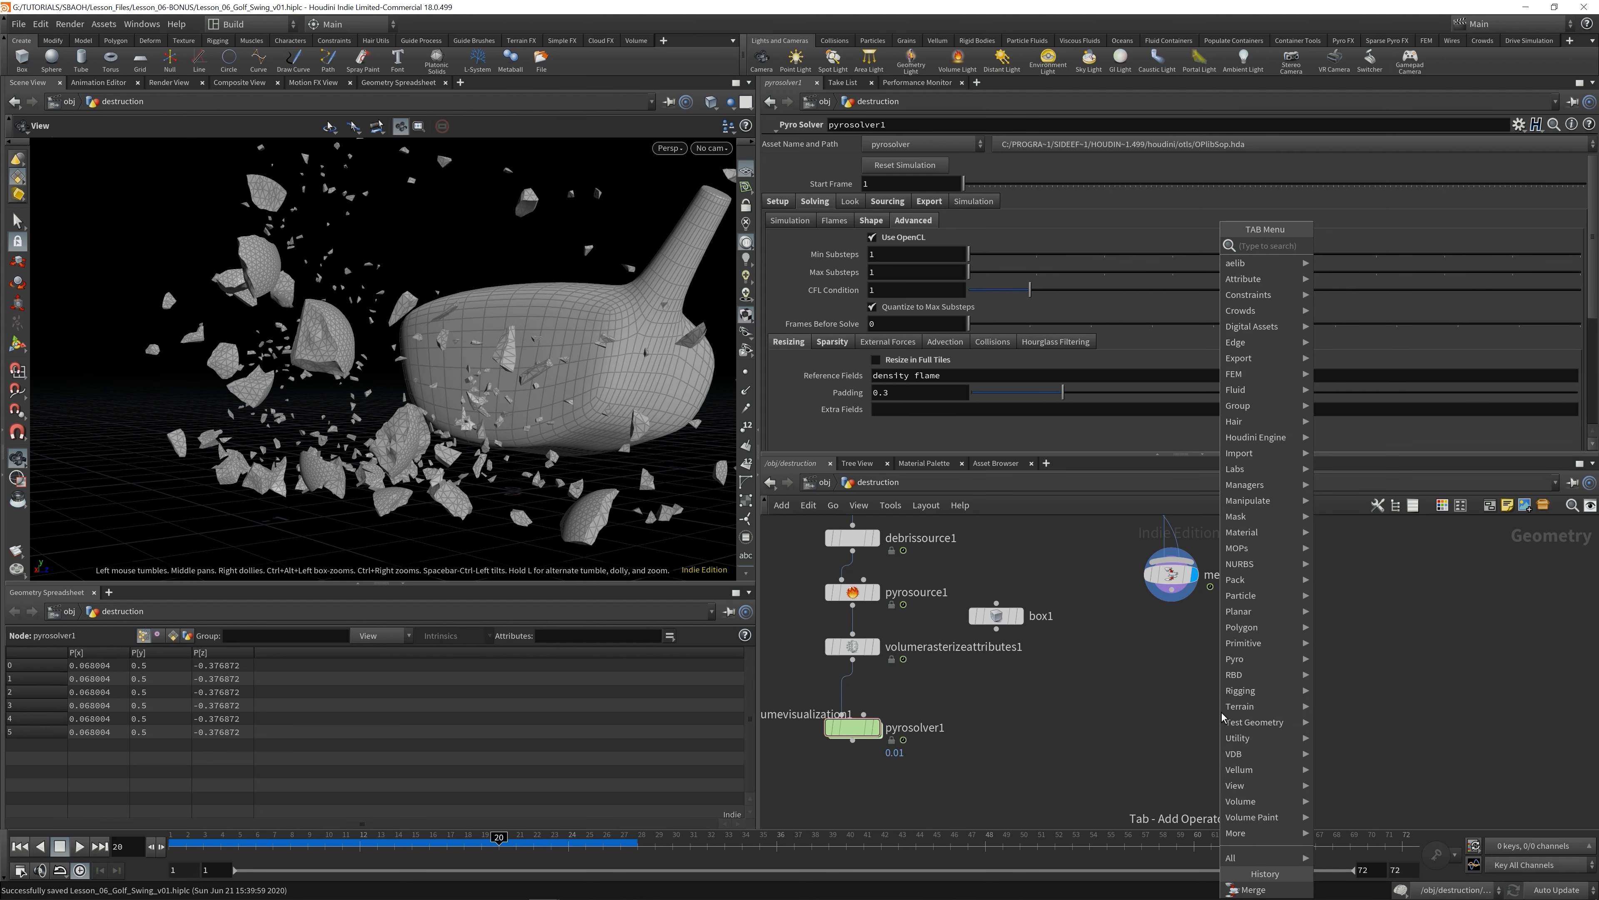
type("vdb from poly")
key("Return")
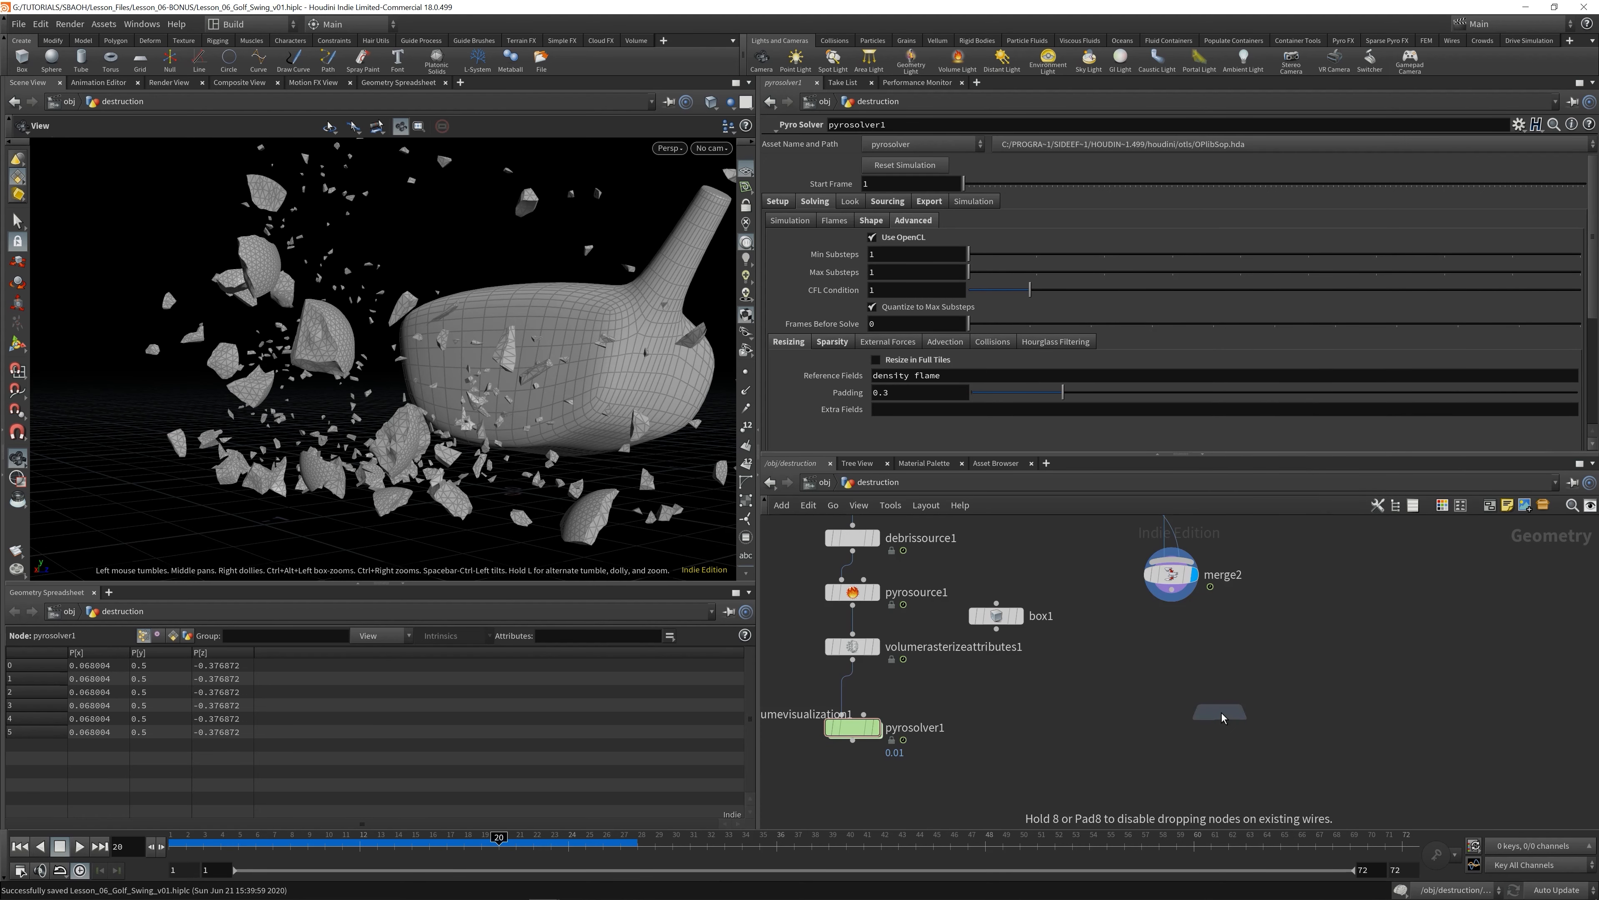
left_click(1171, 655)
left_click(1171, 649)
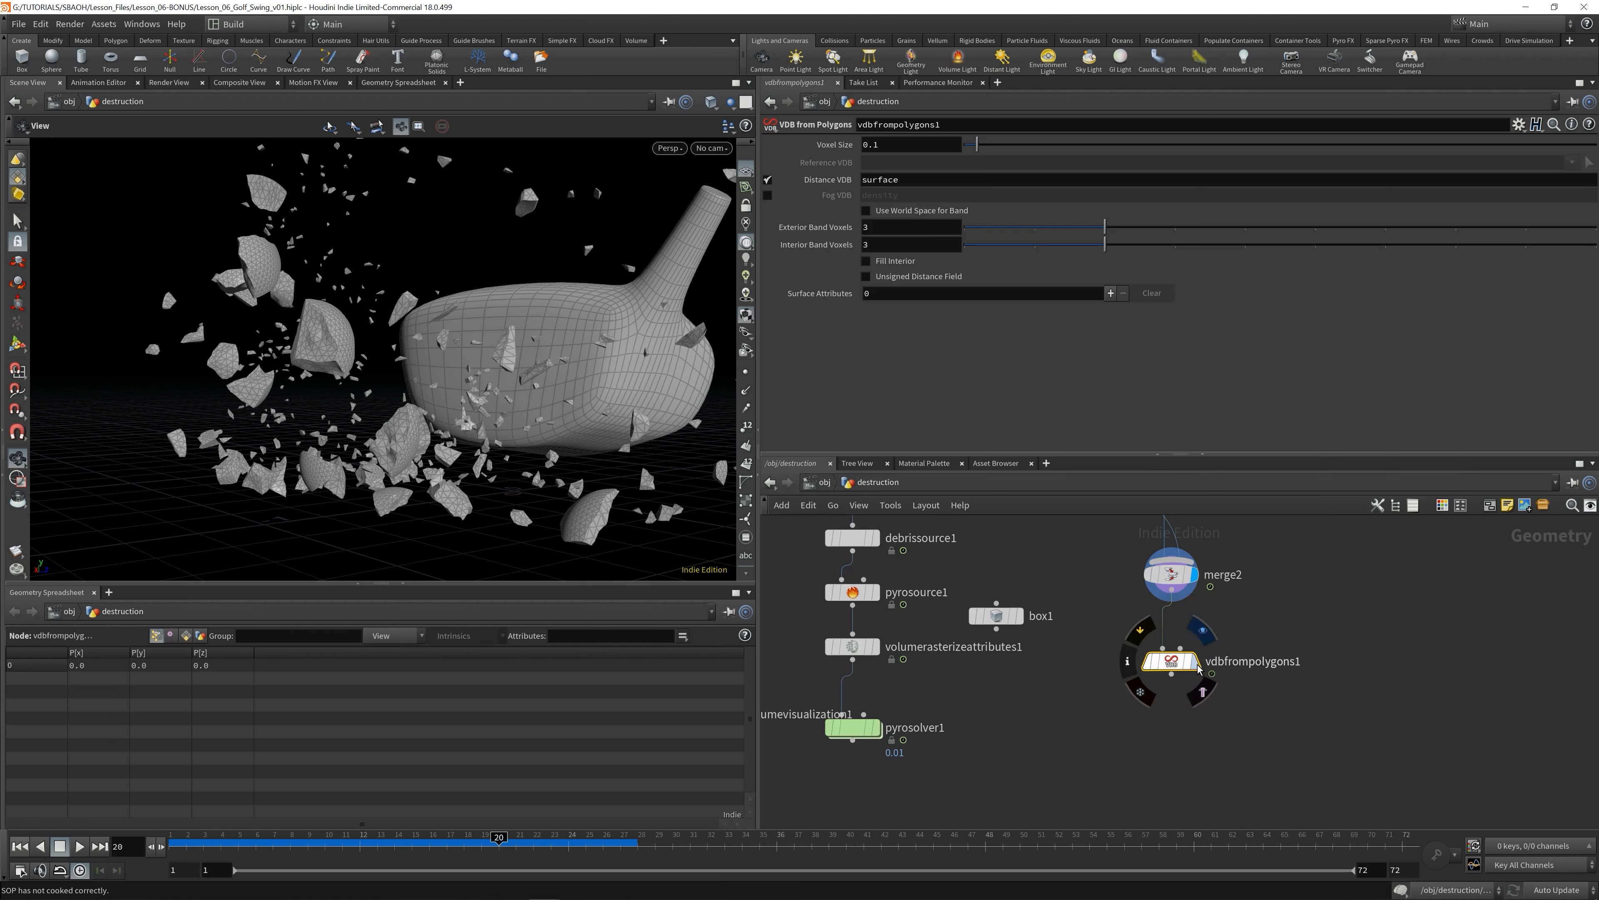
left_click(1194, 661)
- Link vdbfrompolygons1's Voxel Size to the pyro solver's voxel size with the relative reference ch("../pyrosolver1/divsize")
left_click(854, 727)
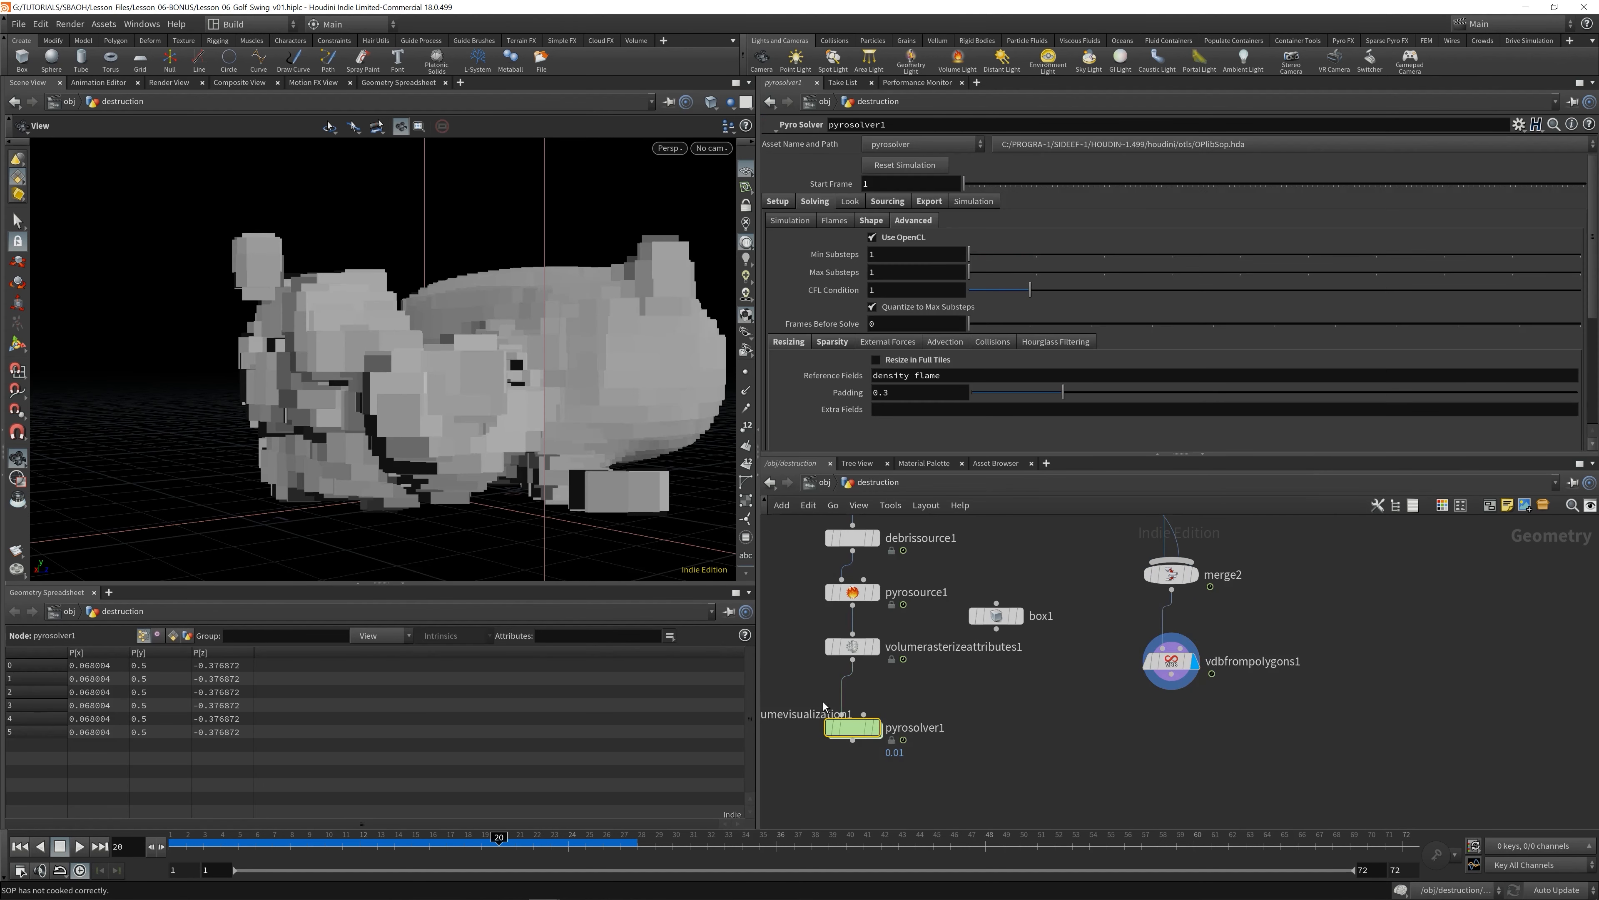
left_click(777, 201)
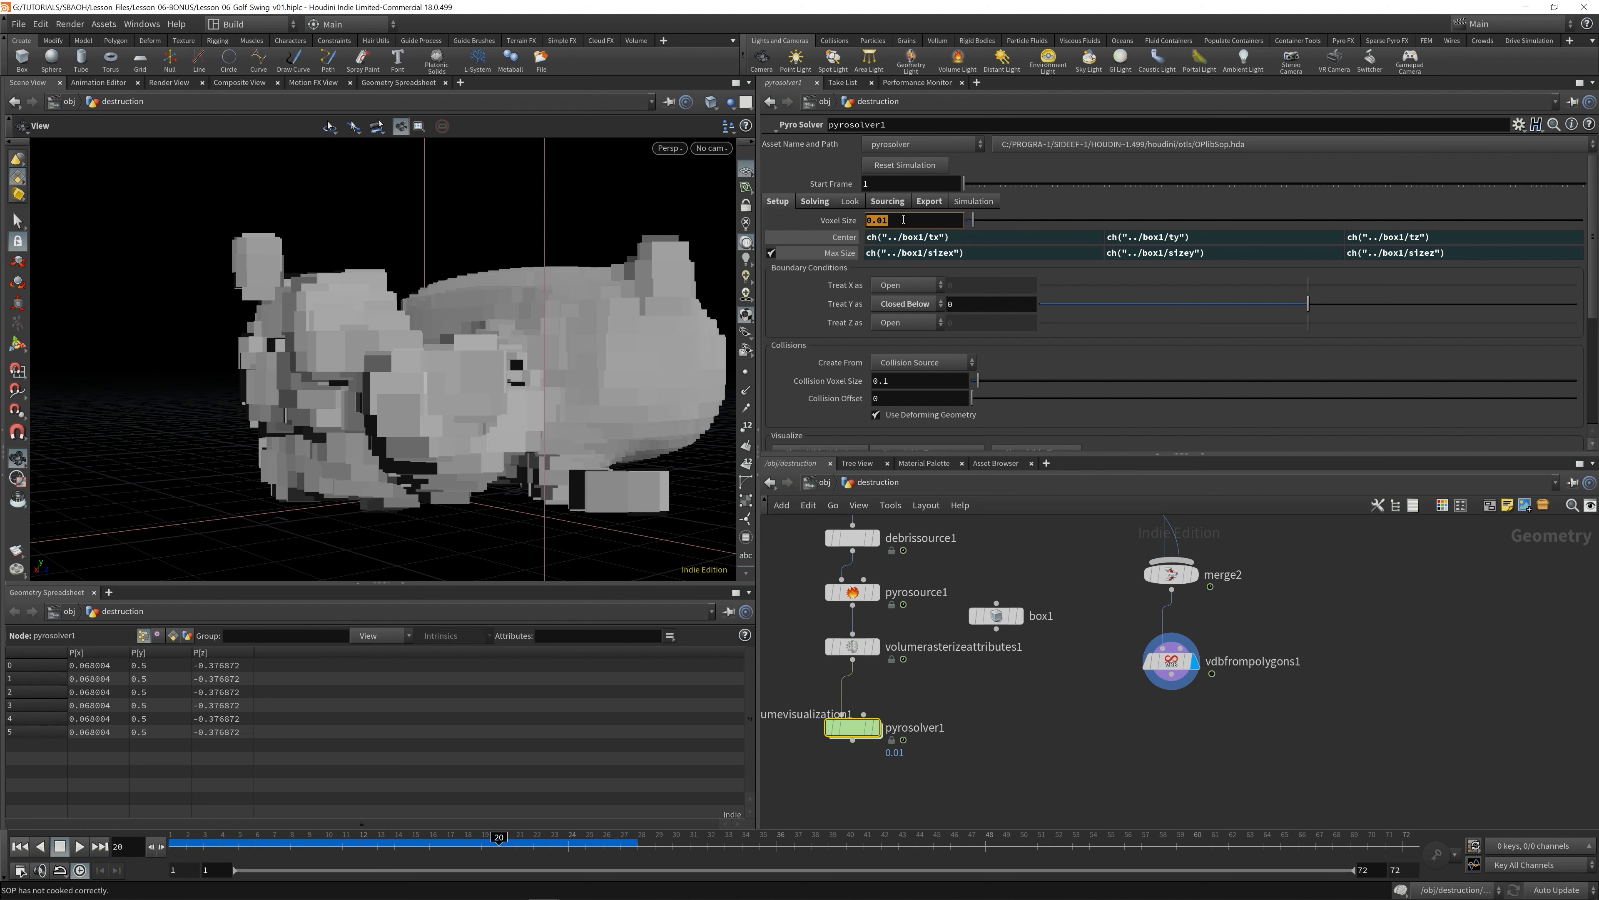
right_click(897, 218)
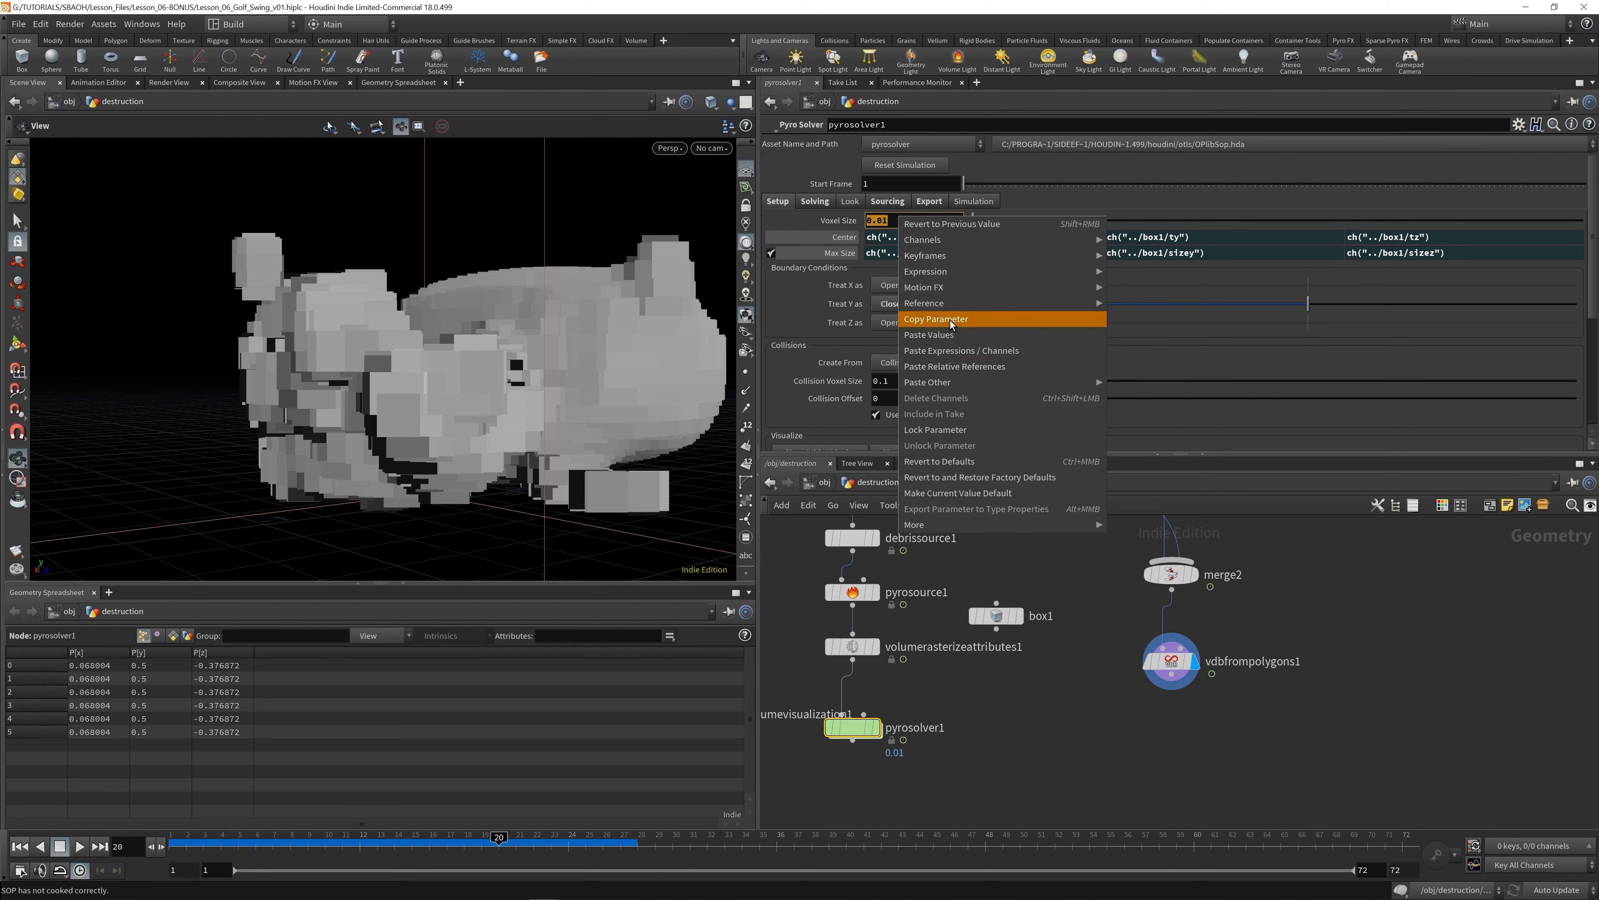
left_click(954, 366)
left_click(1171, 662)
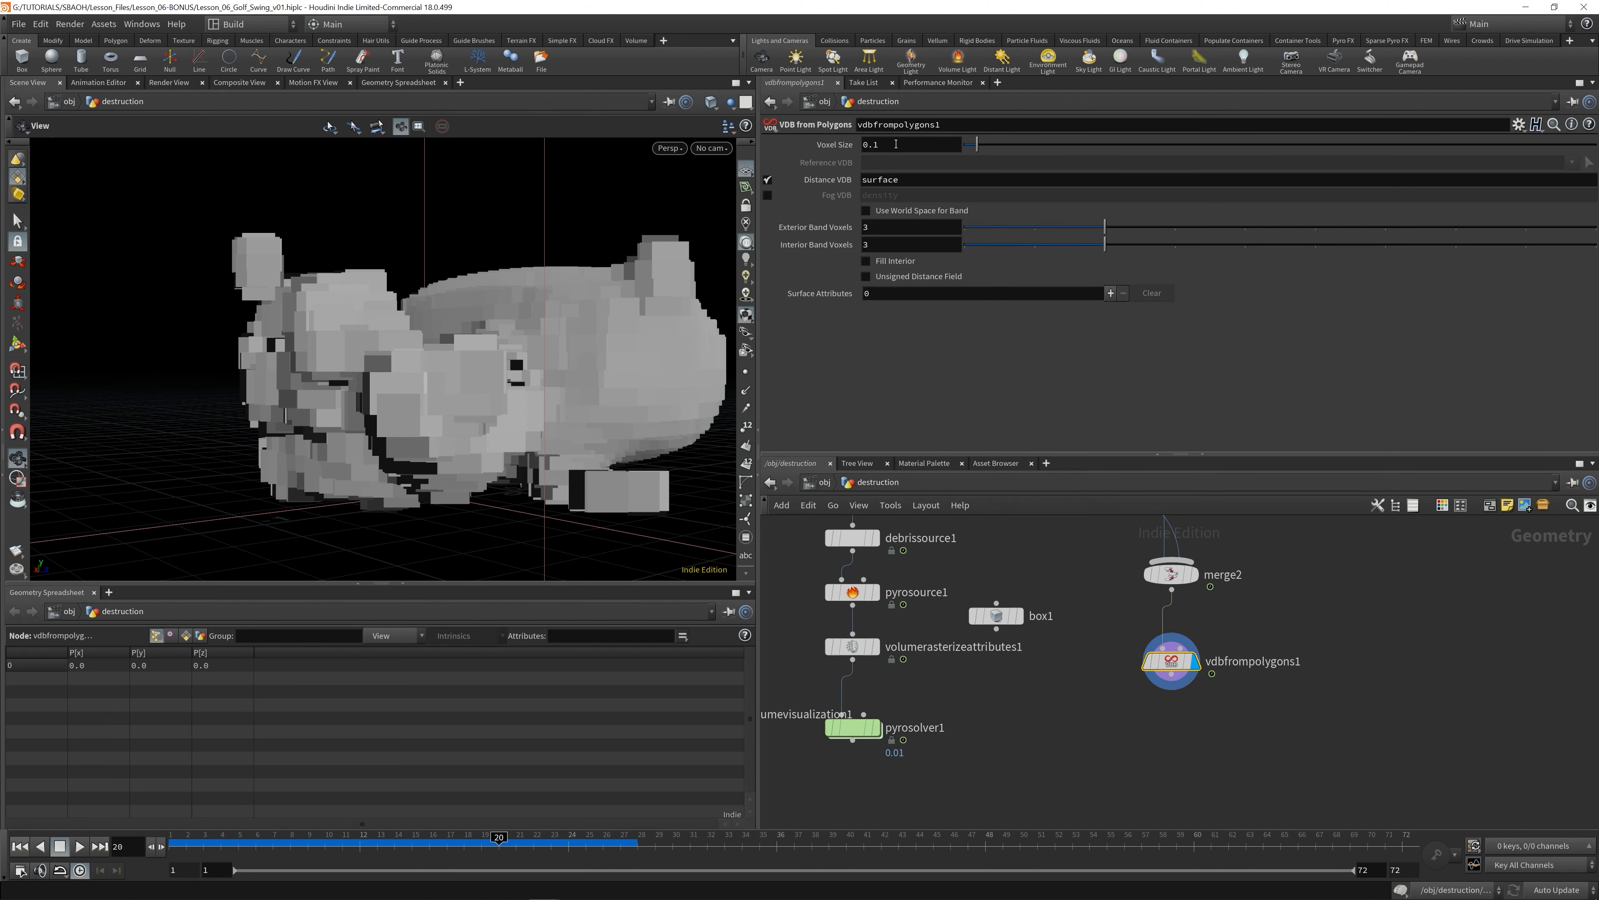
right_click(898, 144)
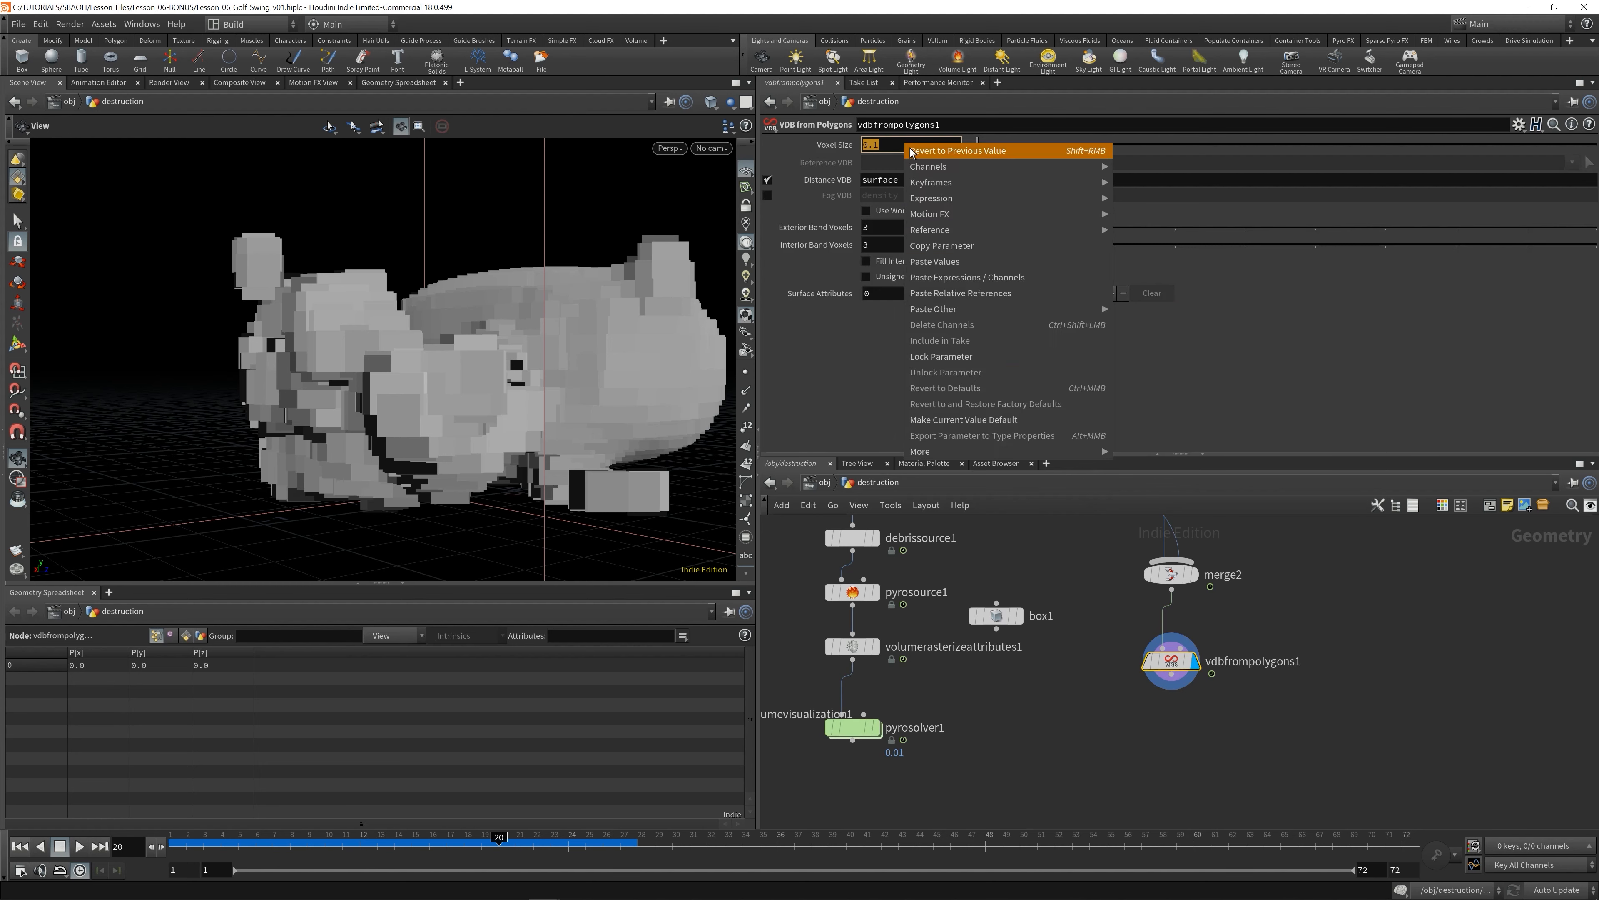
left_click(961, 293)
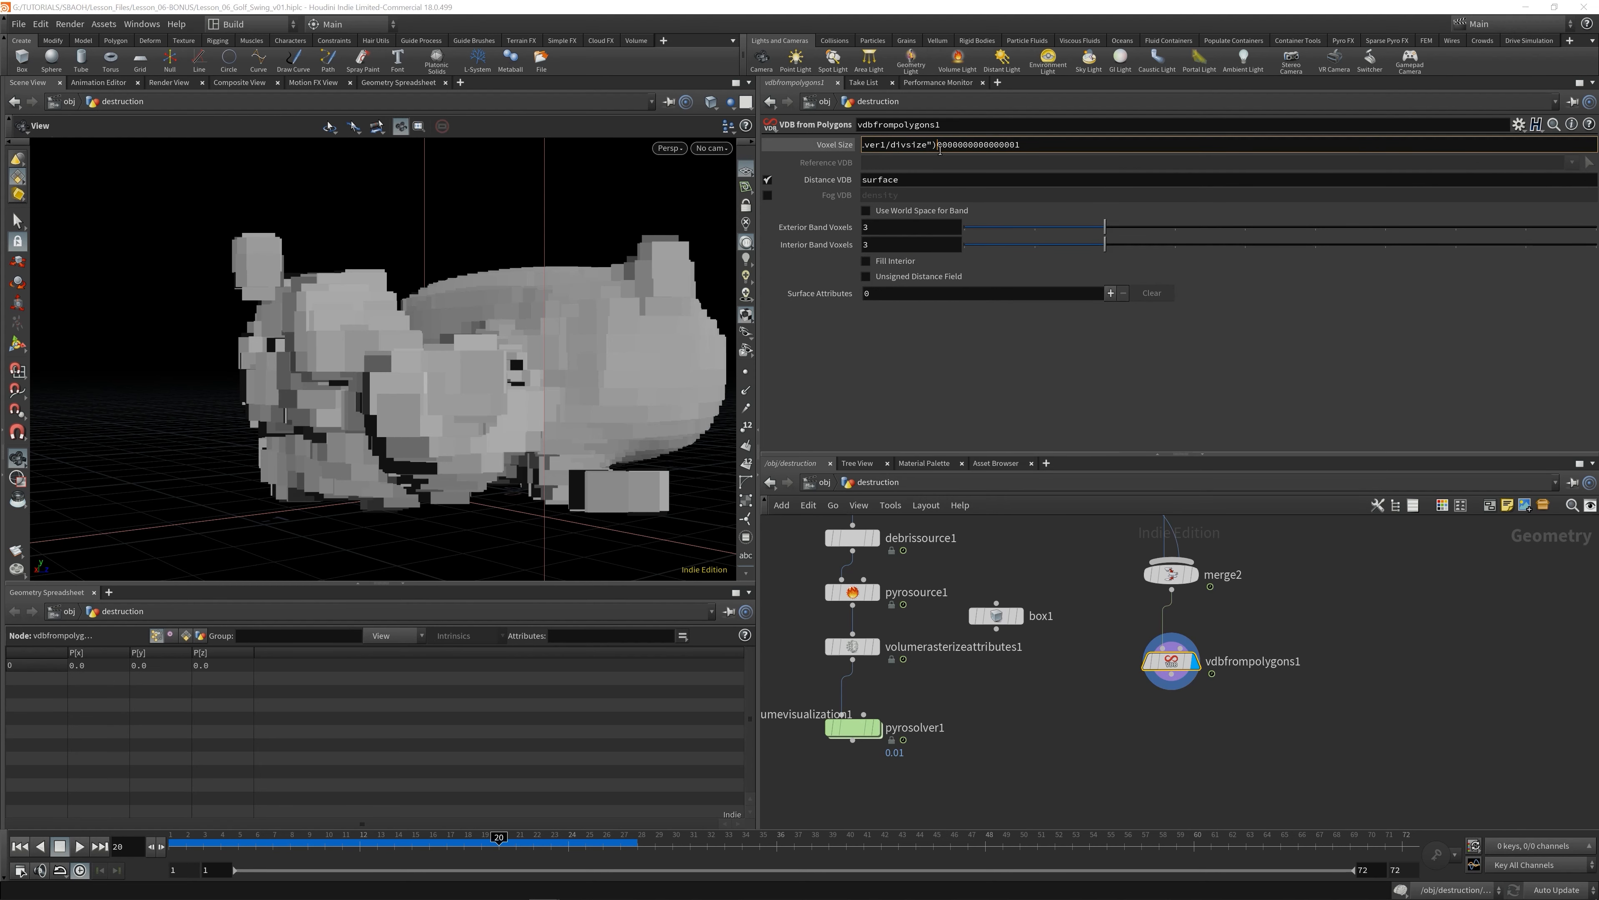
key("shift+End")
key("Delete")
key("Return")
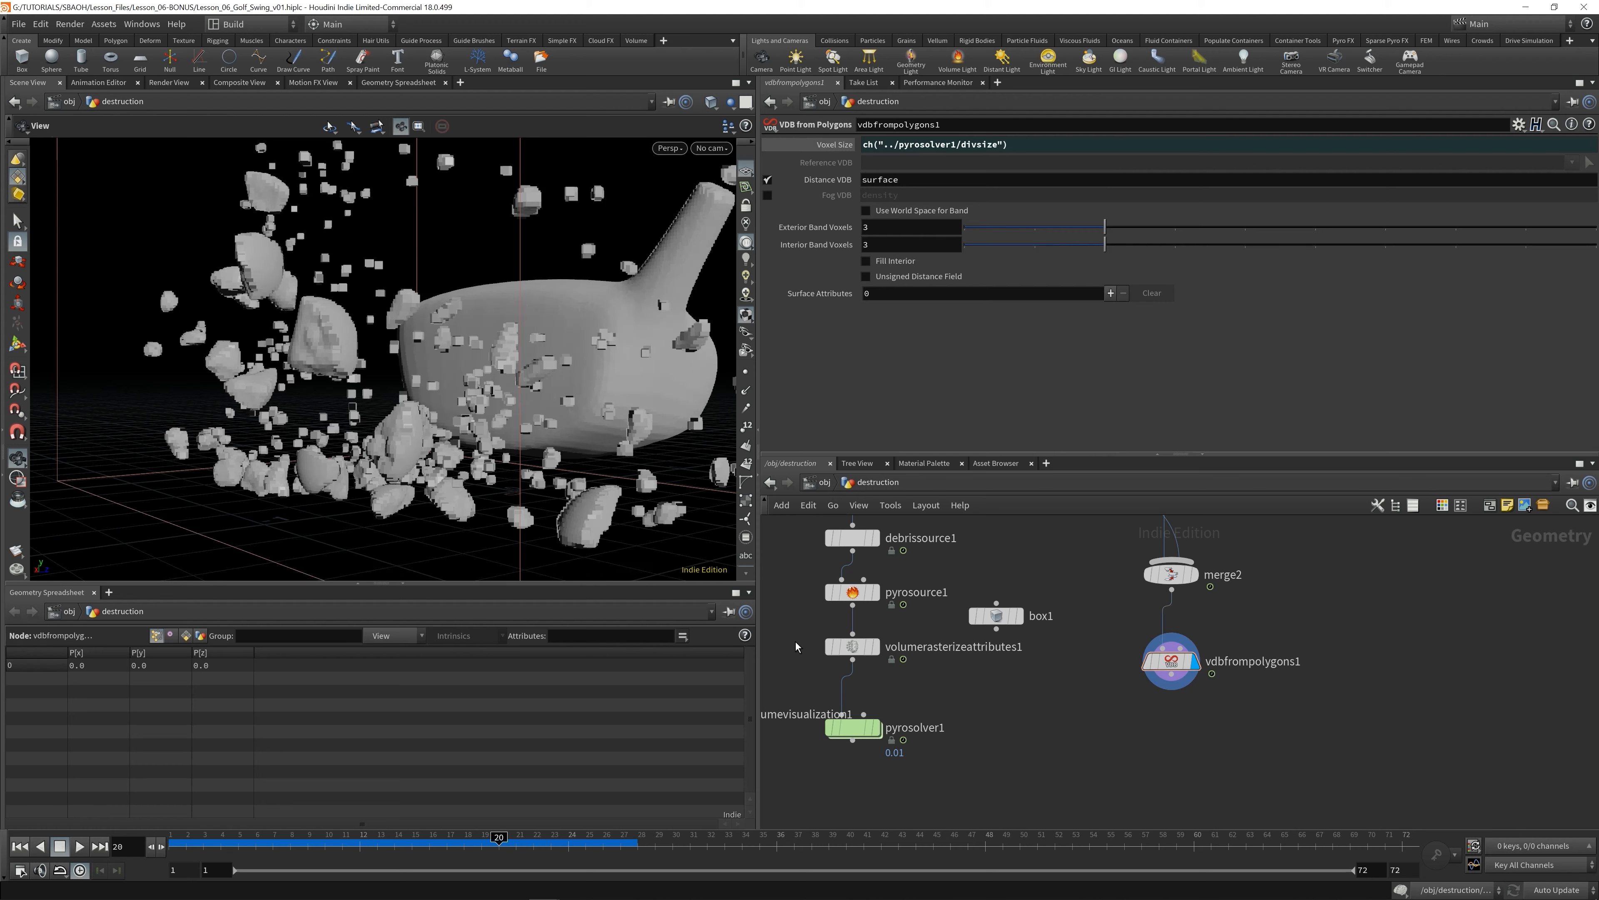
- Display volumerasterizeattributes1, link its Voxel Size to pyrosolver1's voxel size as a relative reference and save the scene
left_click(852, 646)
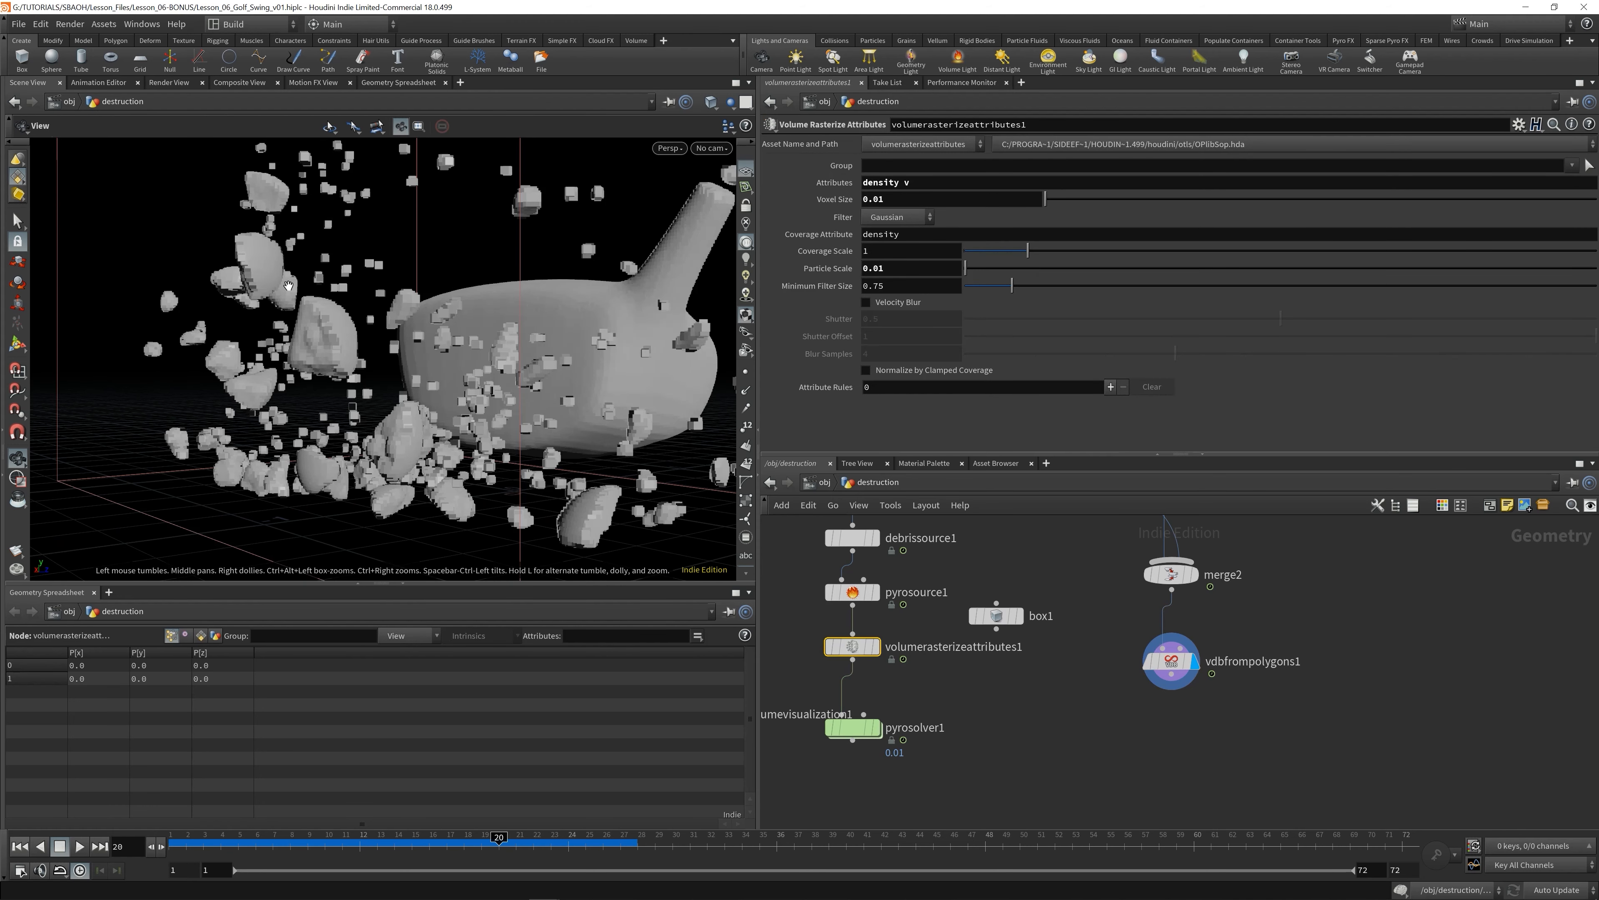
mouse_move(1015, 660)
left_click(875, 646)
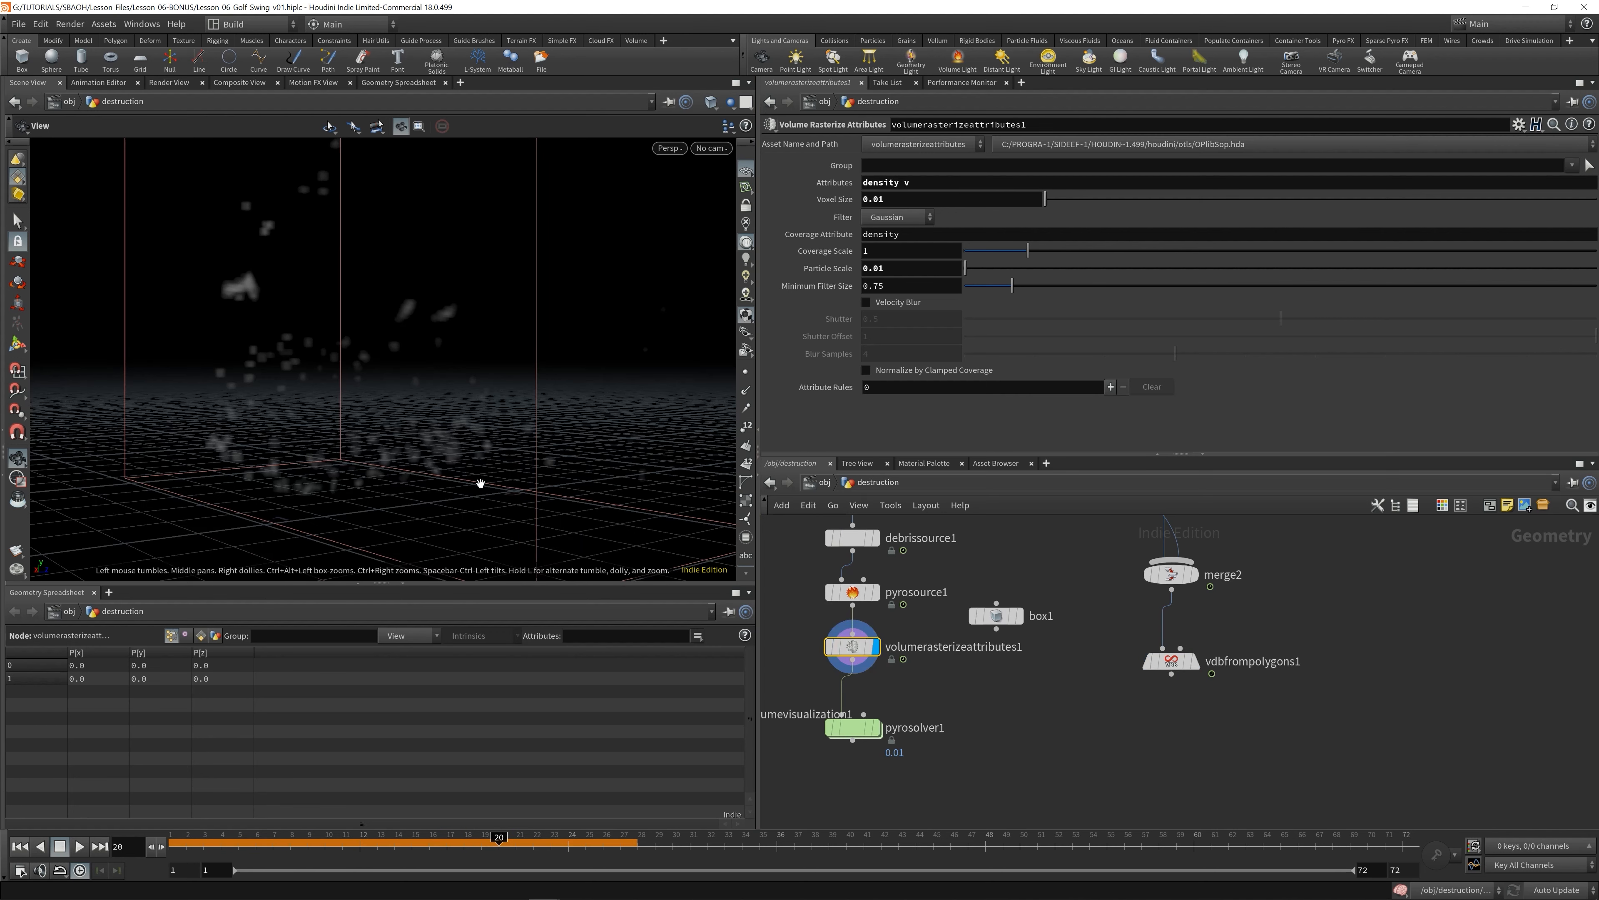
left_click(883, 729)
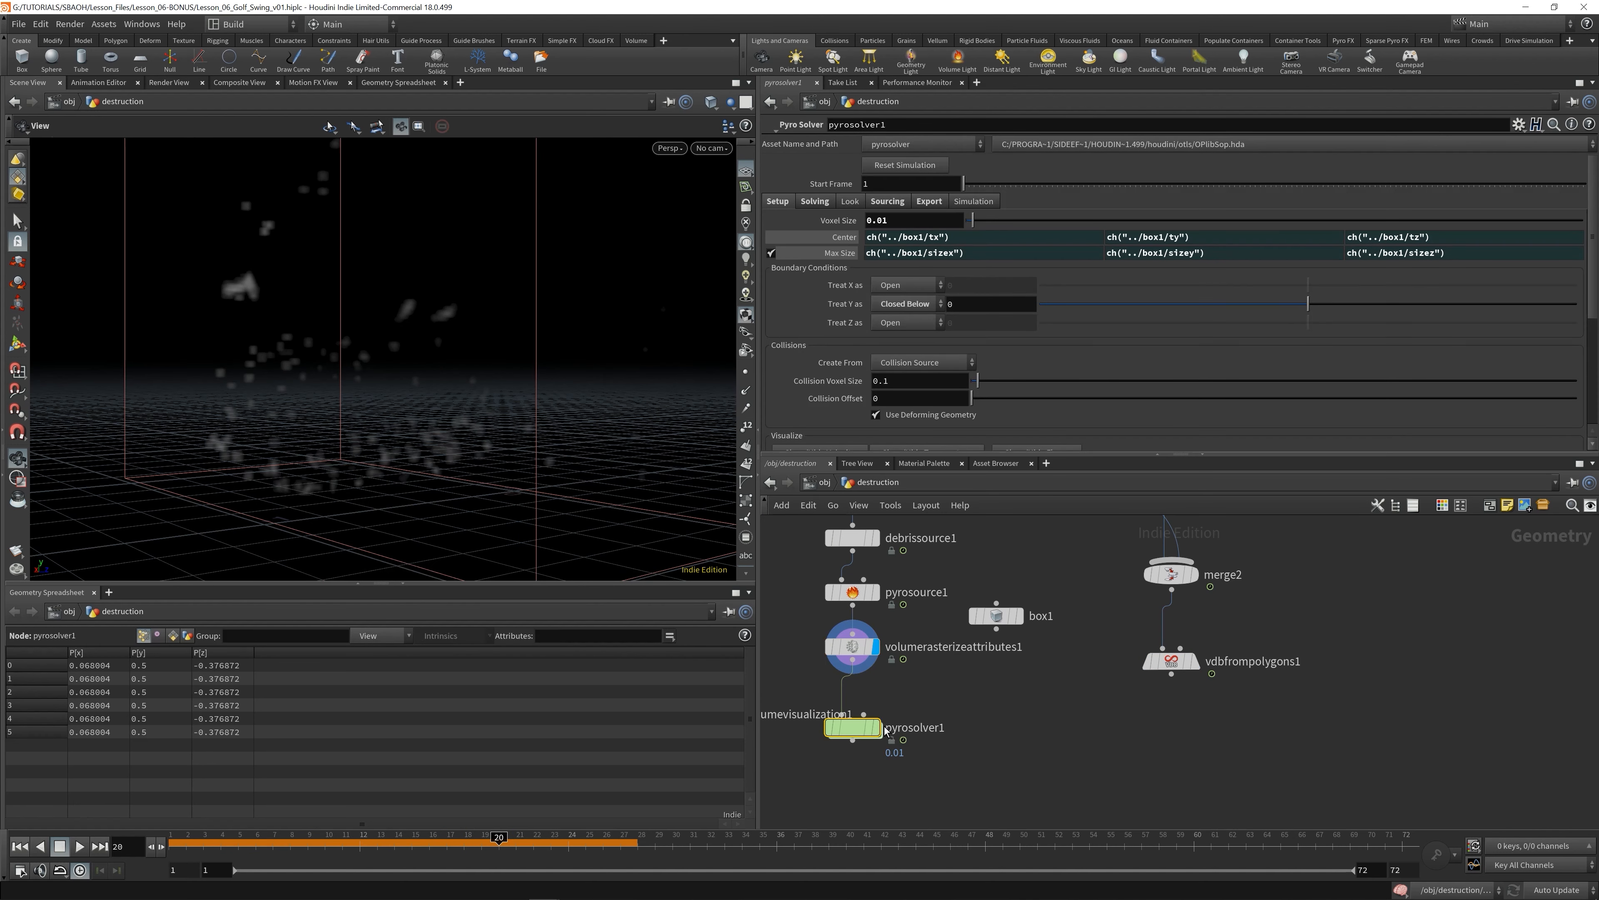
left_click(856, 646)
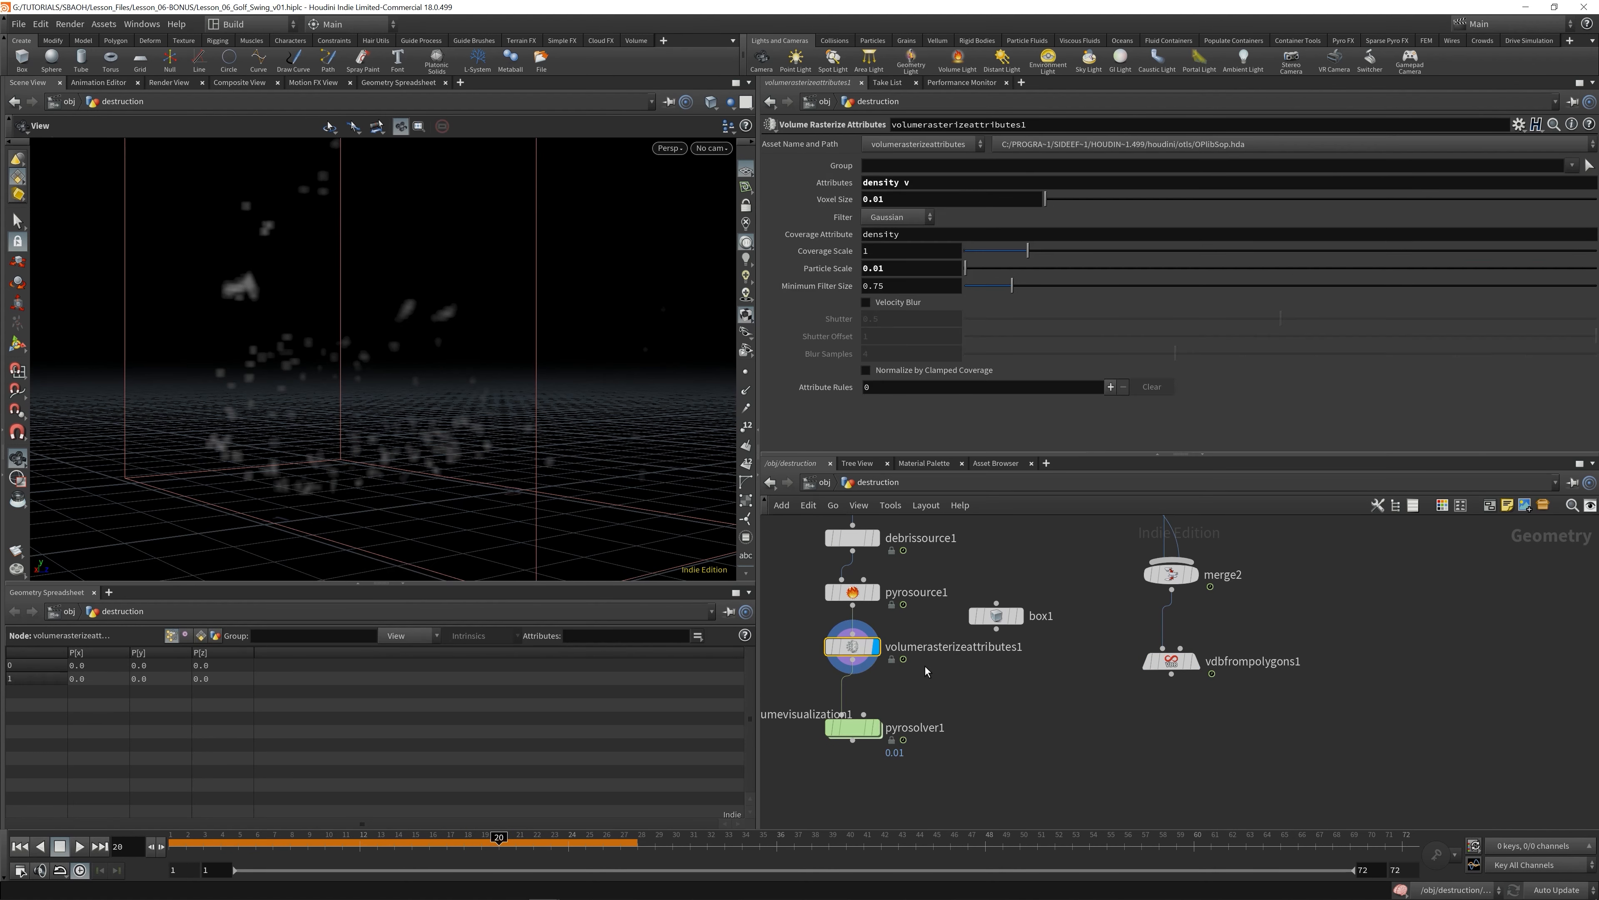
right_click(910, 197)
left_click(957, 345)
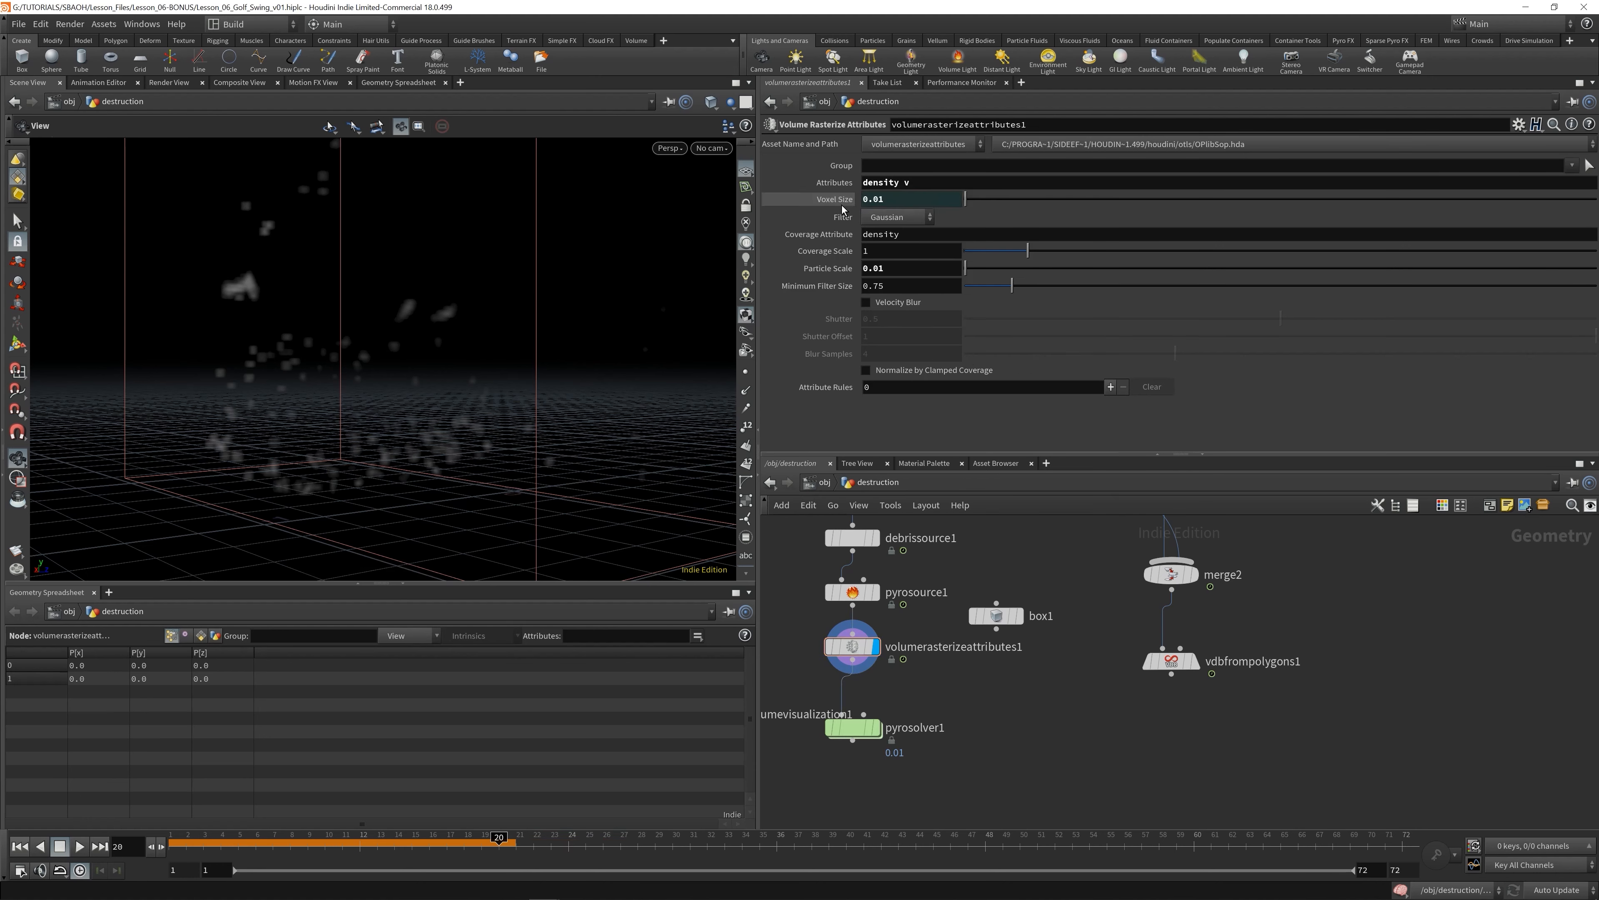
left_click(851, 730)
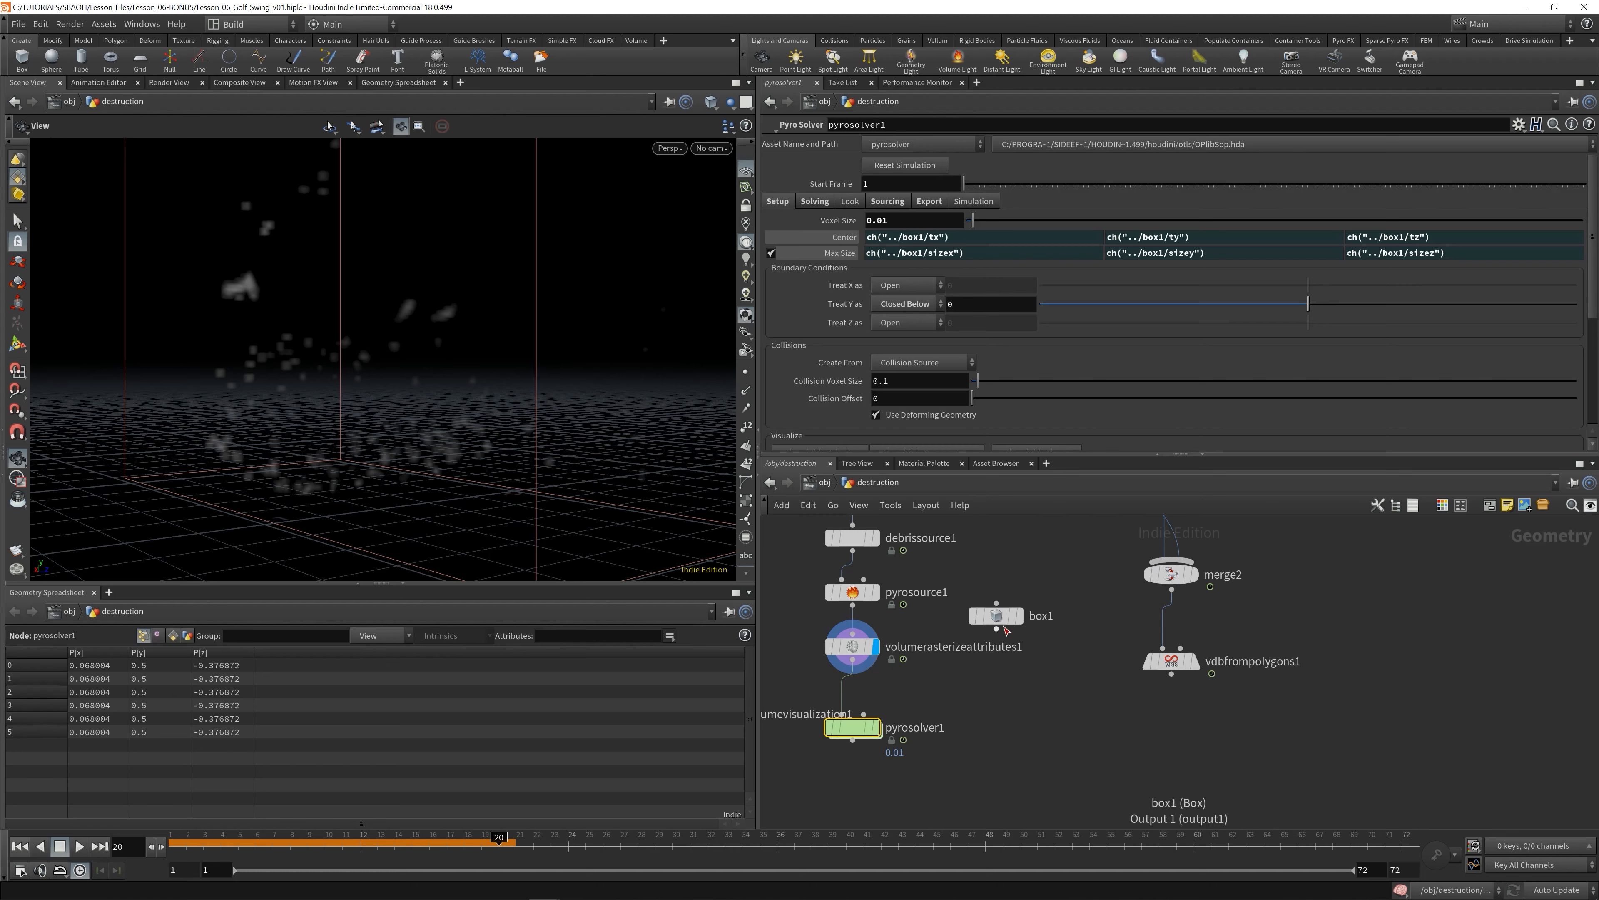
key("ctrl+s")
- Move pyrosolver1 further down and place box1 in the gap below volumerasterizeattributes1
left_click_drag(1002, 615, 1002, 604)
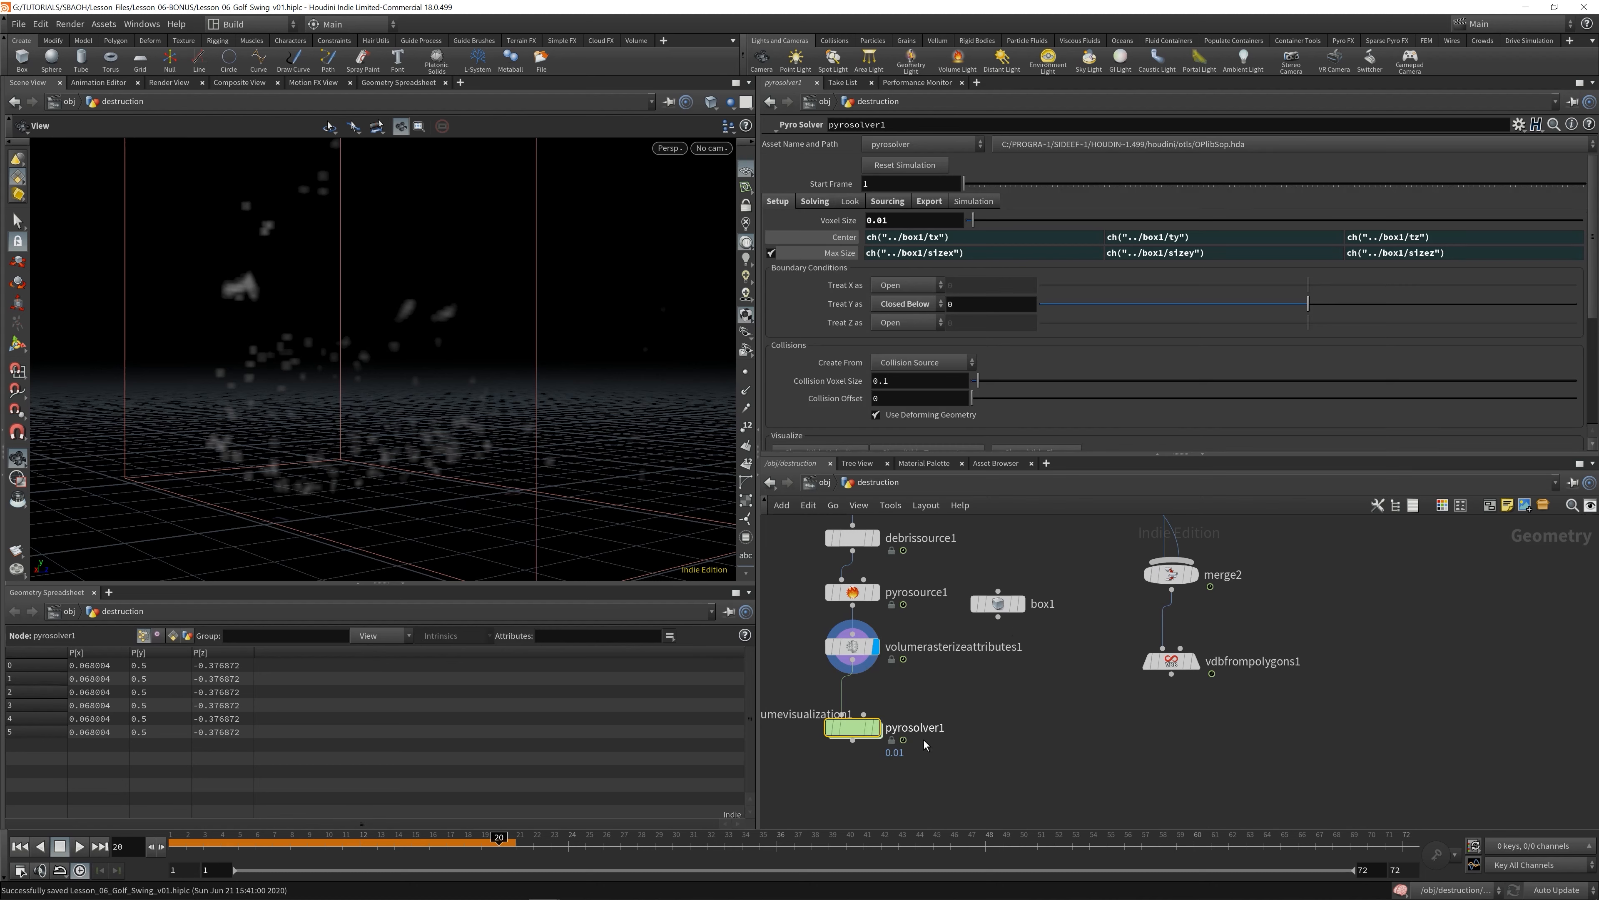
left_click(1001, 605)
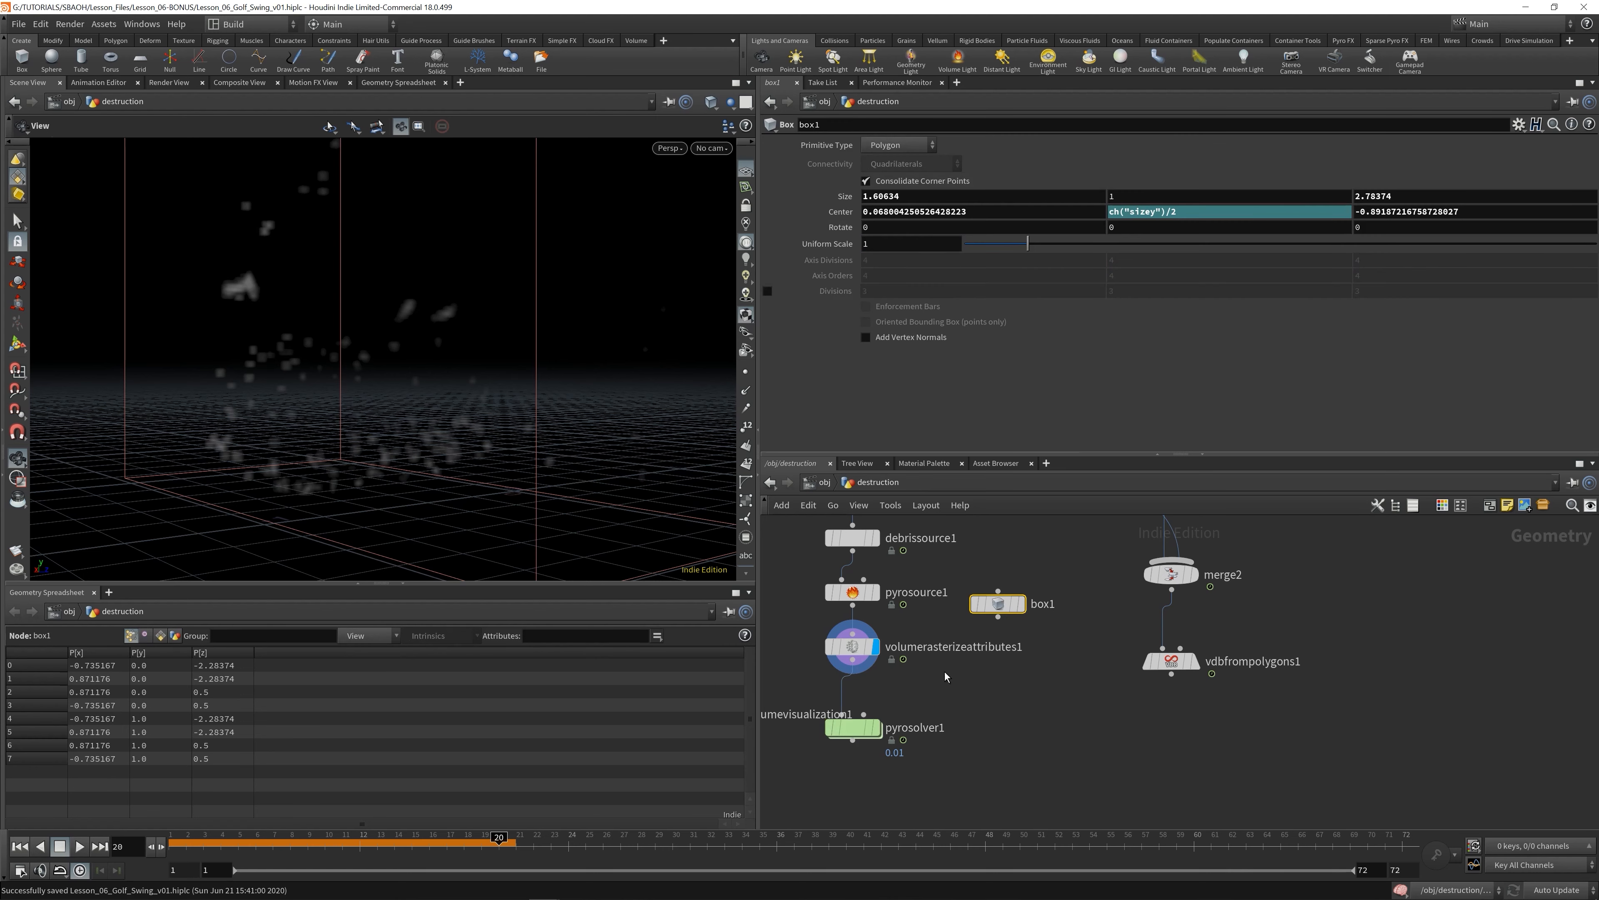
key("ctrl+z")
left_click_drag(1034, 557, 992, 646)
left_click_drag(861, 732, 862, 817)
left_click_drag(997, 605, 978, 687)
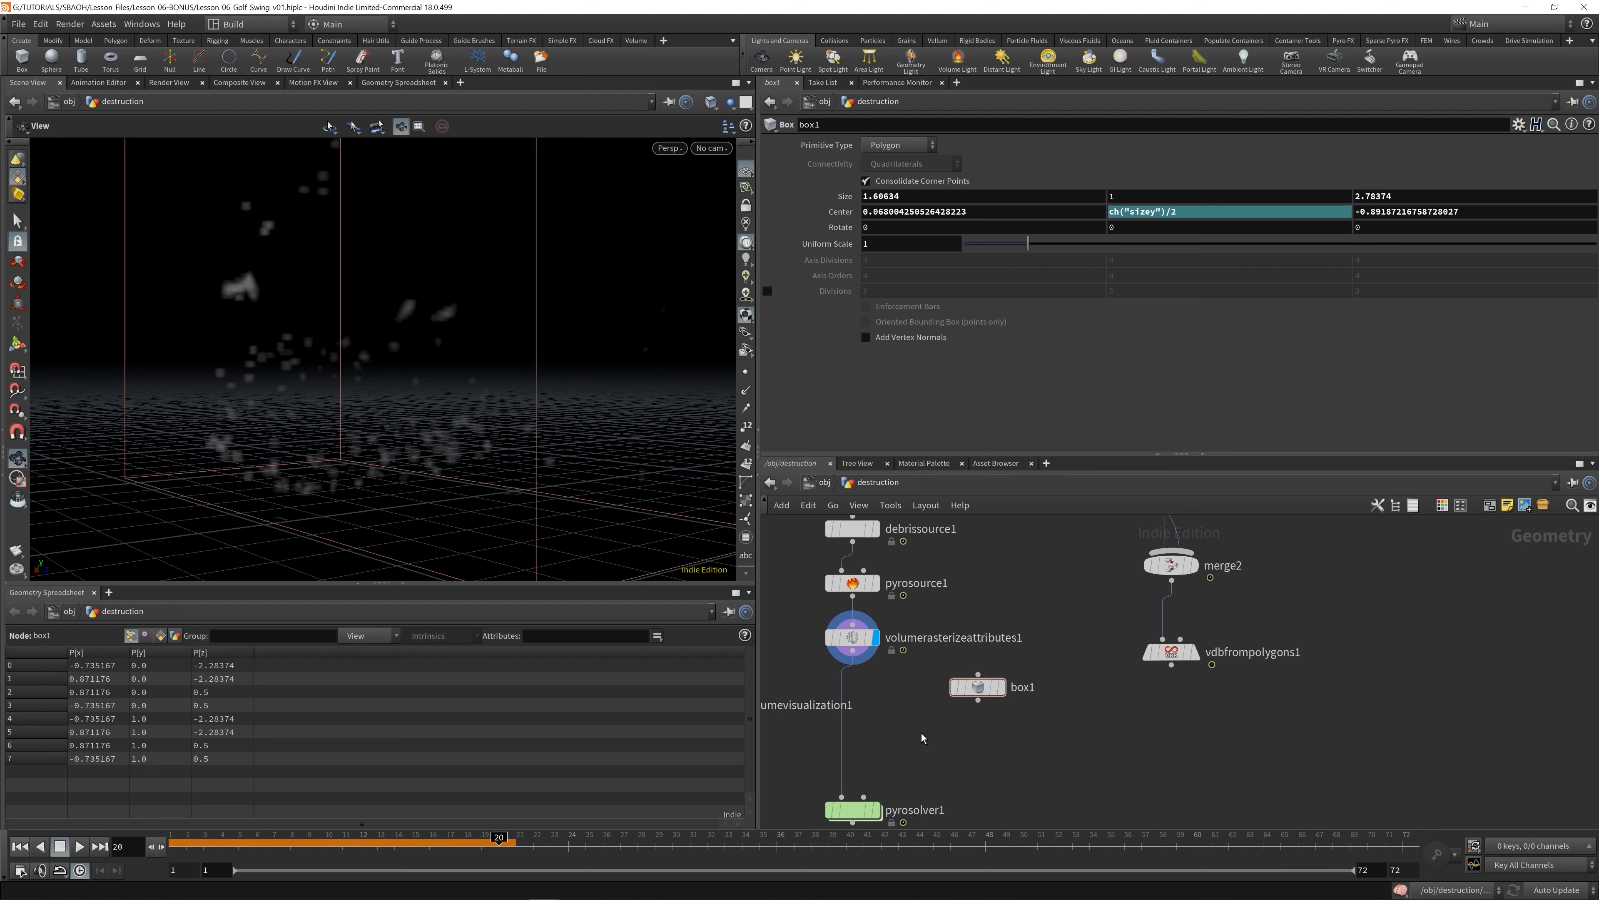
- Try to insert a Merge node between volumerasterizeattributes1 and pyrosolver1
key("Tab")
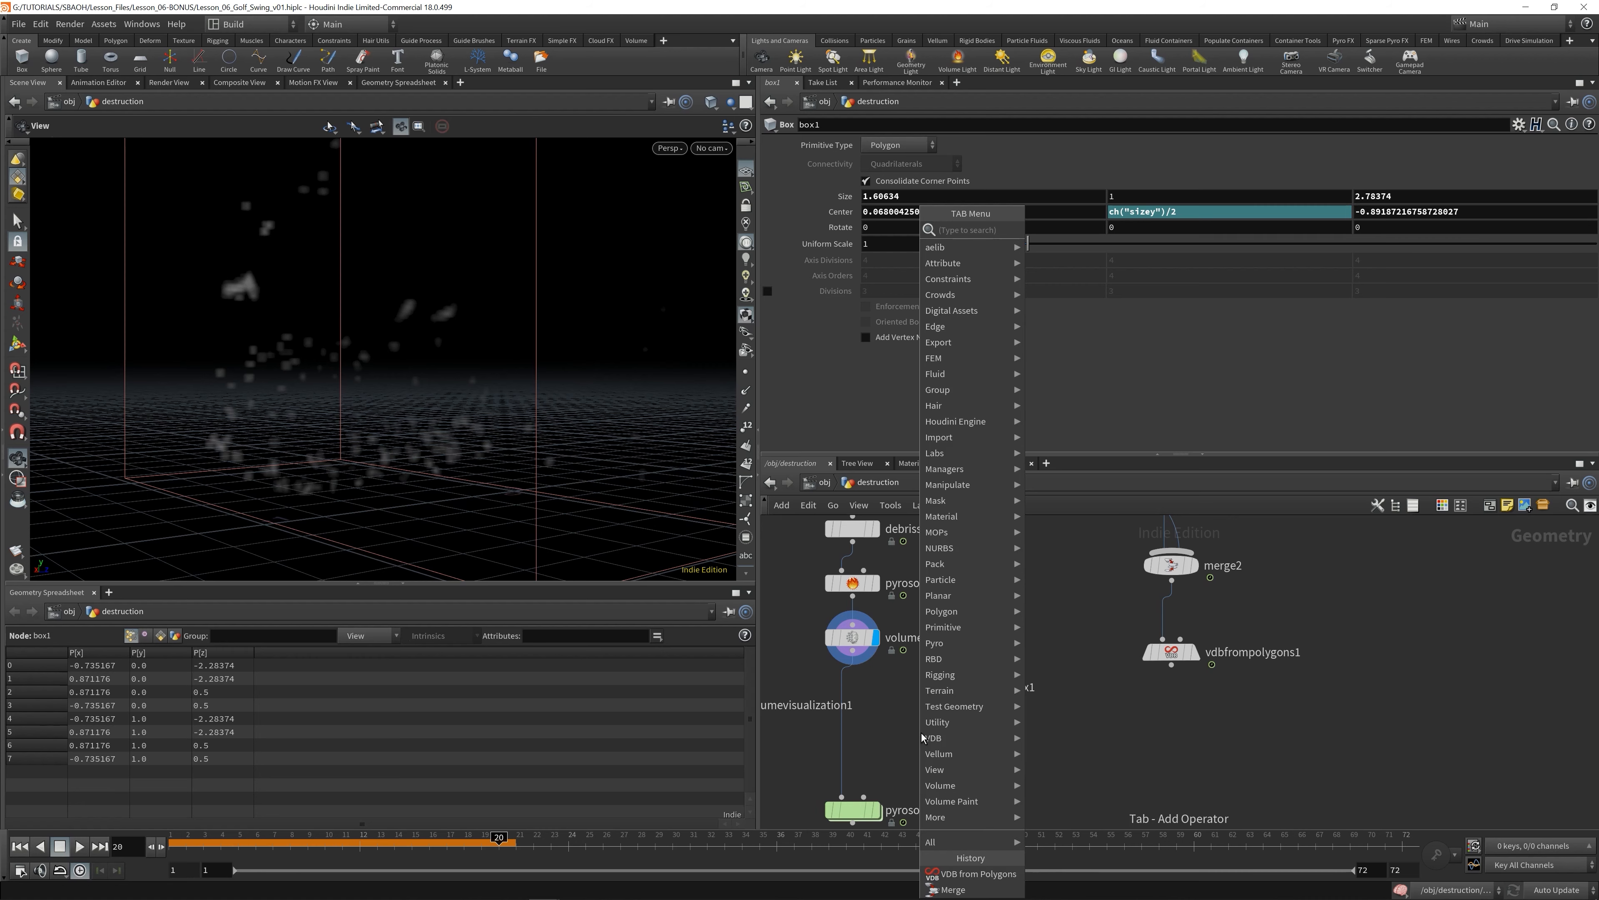
type("merge")
key("Return")
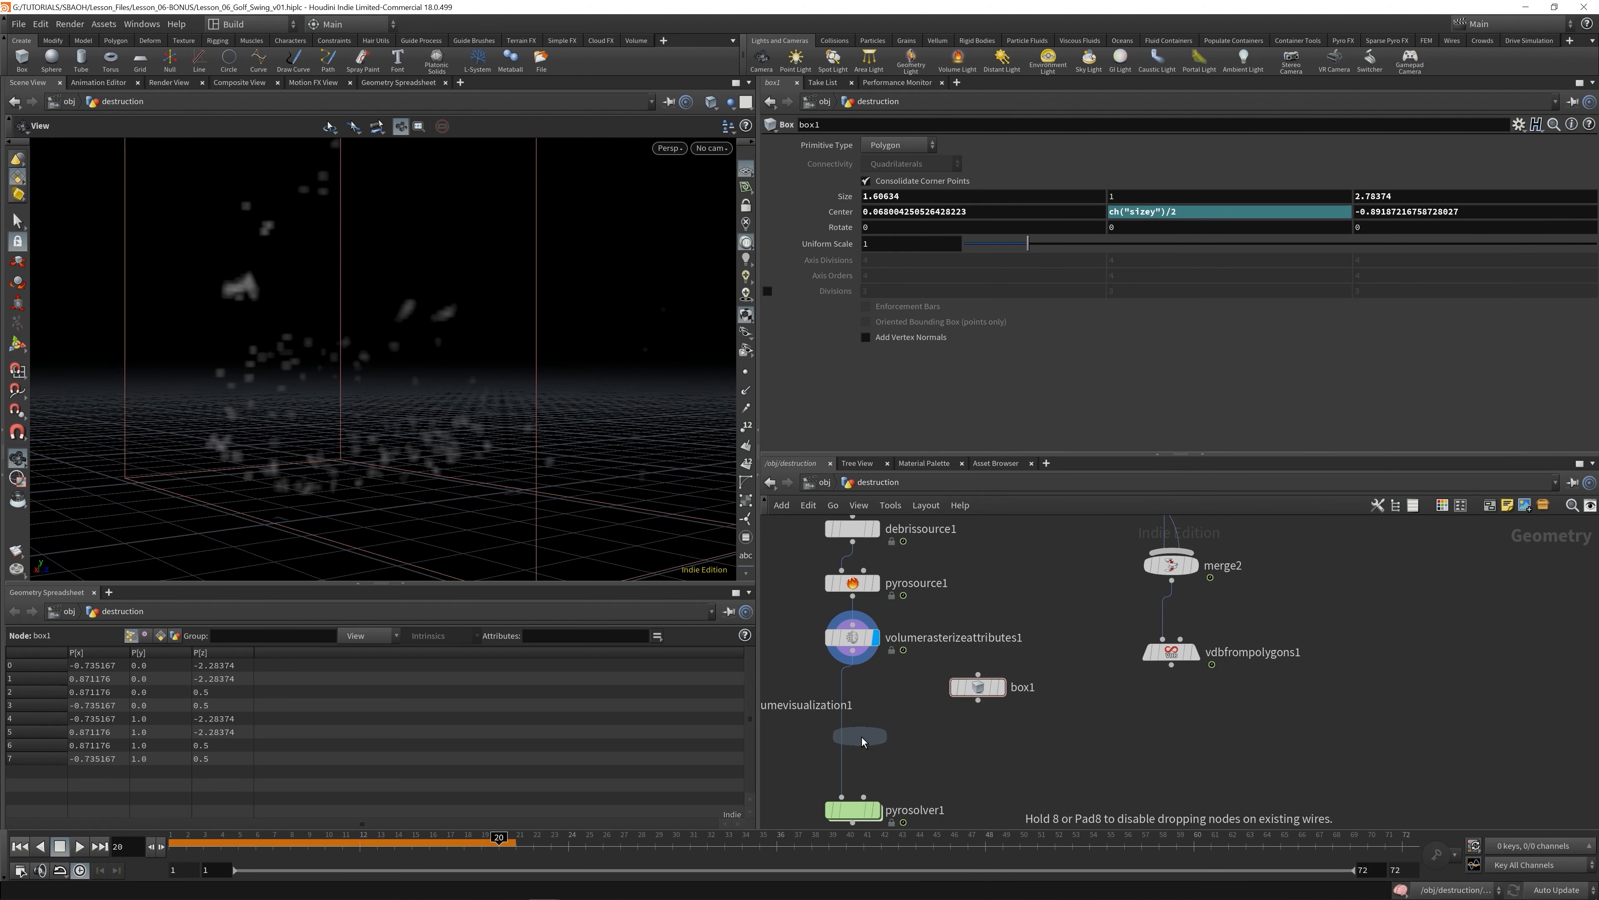
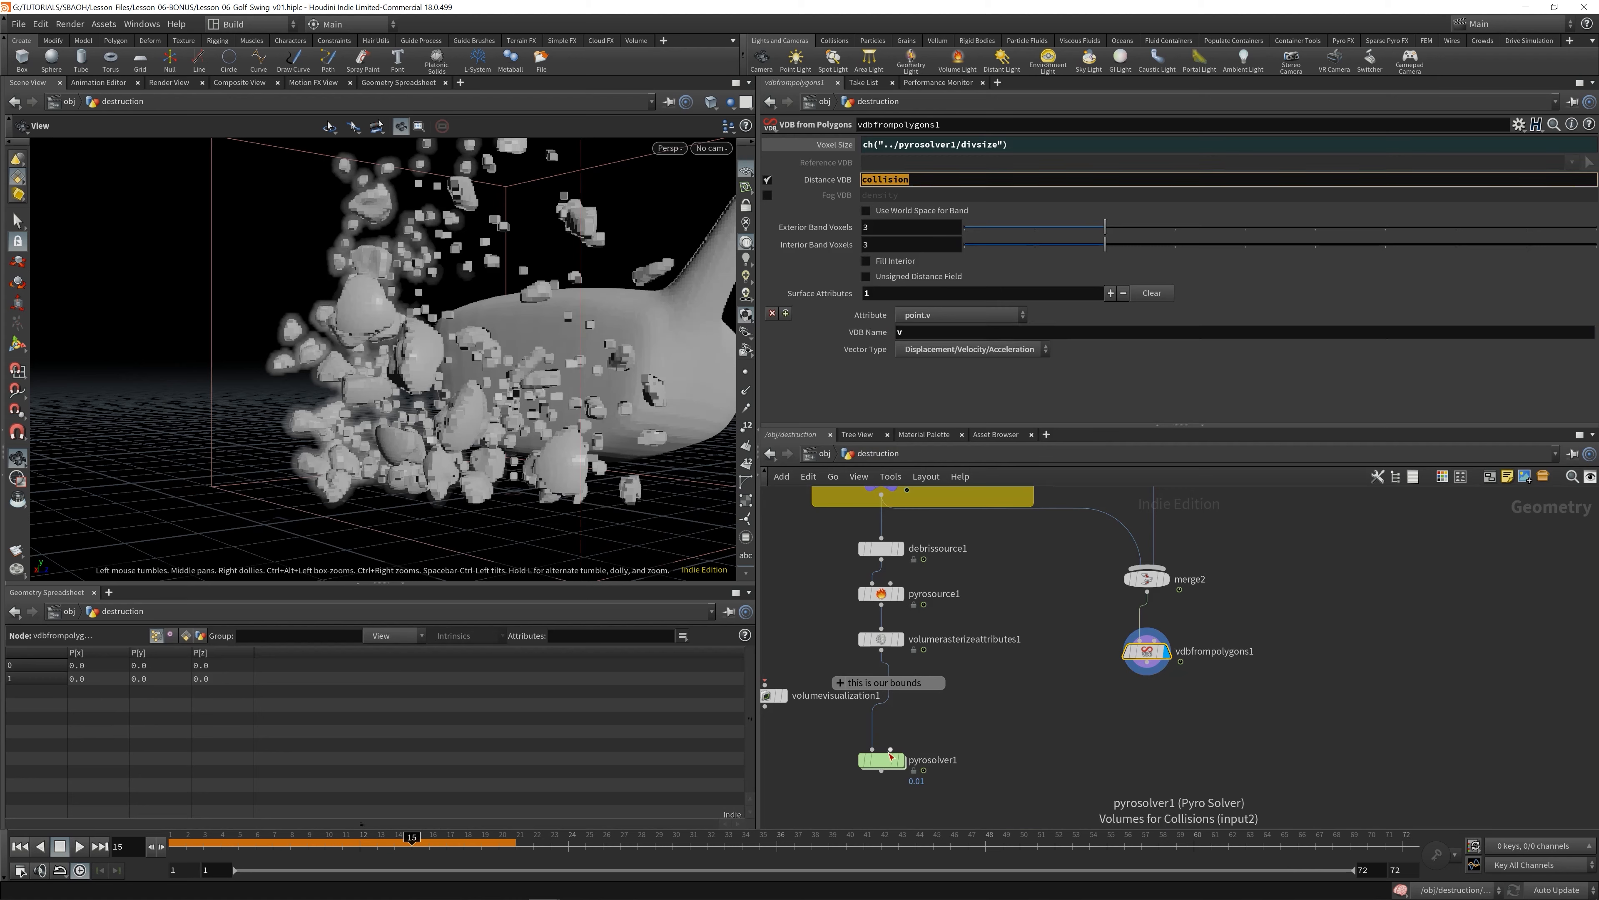
- Connect vdbfrompolygons1 to pyrosolver1's Volumes for Collisions input and display the solver
left_click(890, 748)
left_click(1147, 673)
left_click(900, 760)
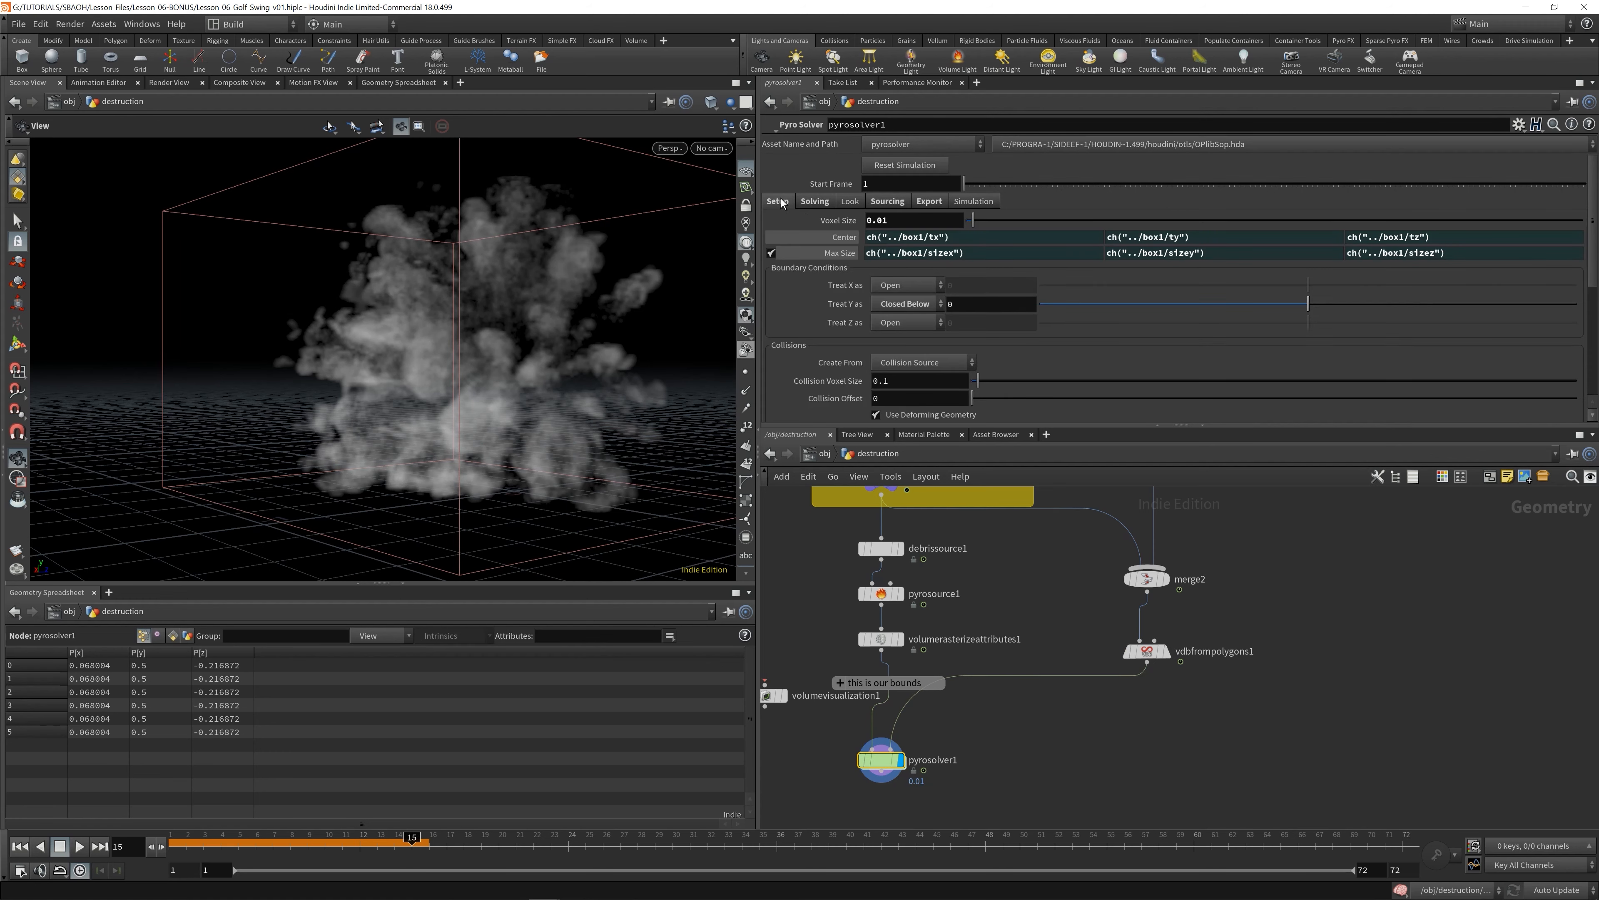
- Set the pyro solver's collisions to be created from SDF + Volume Velocity
scroll(933, 340, "down", 2)
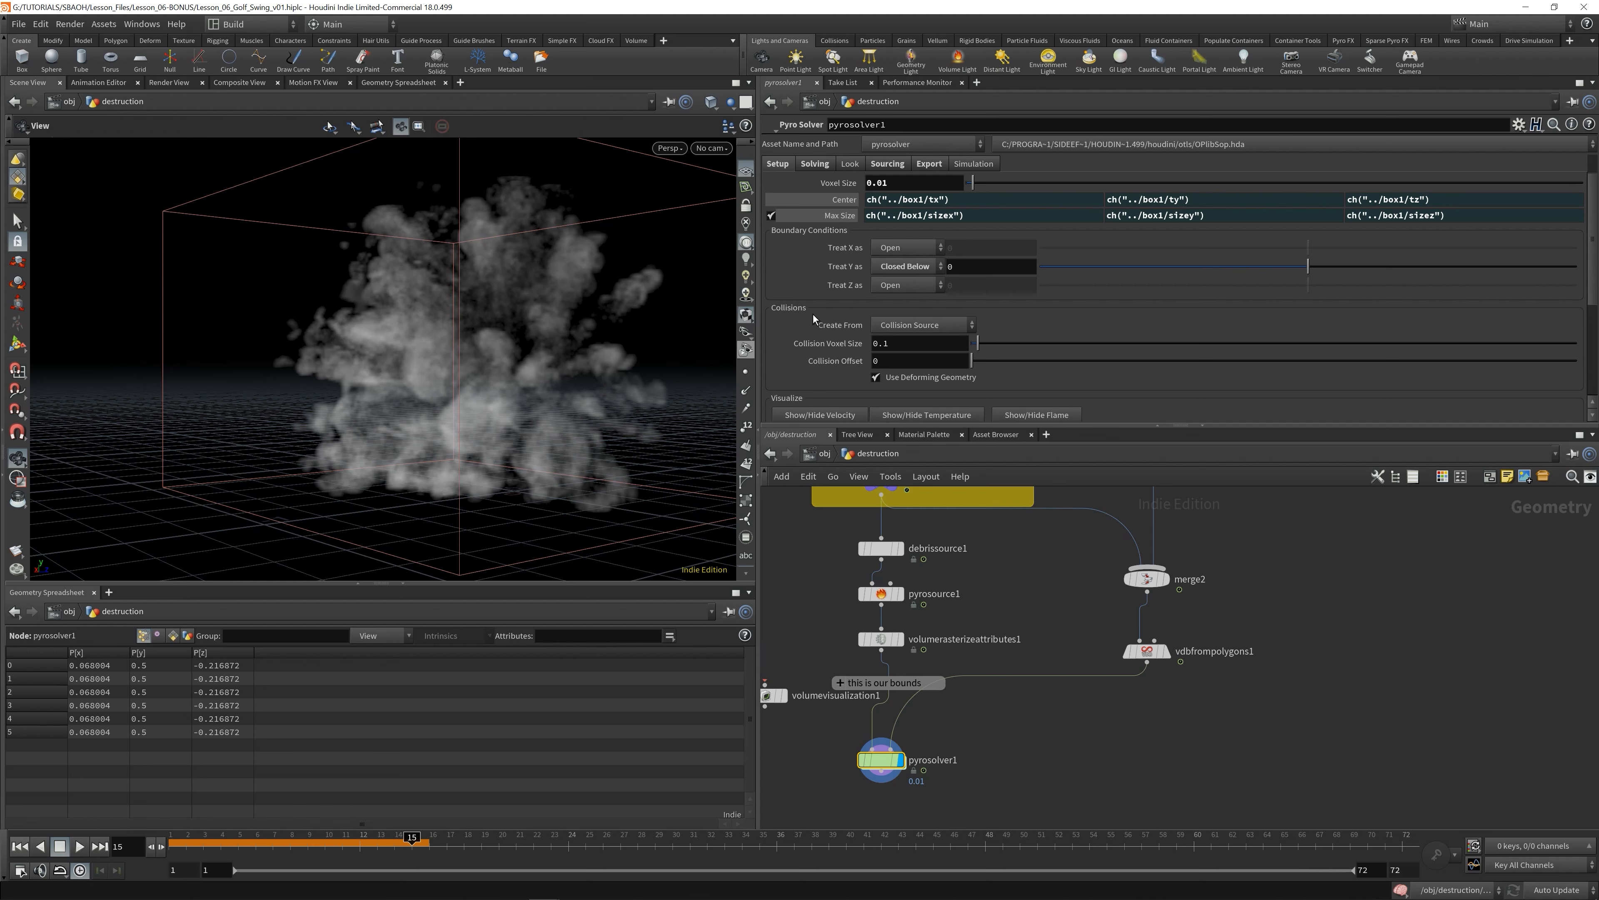
left_click(921, 325)
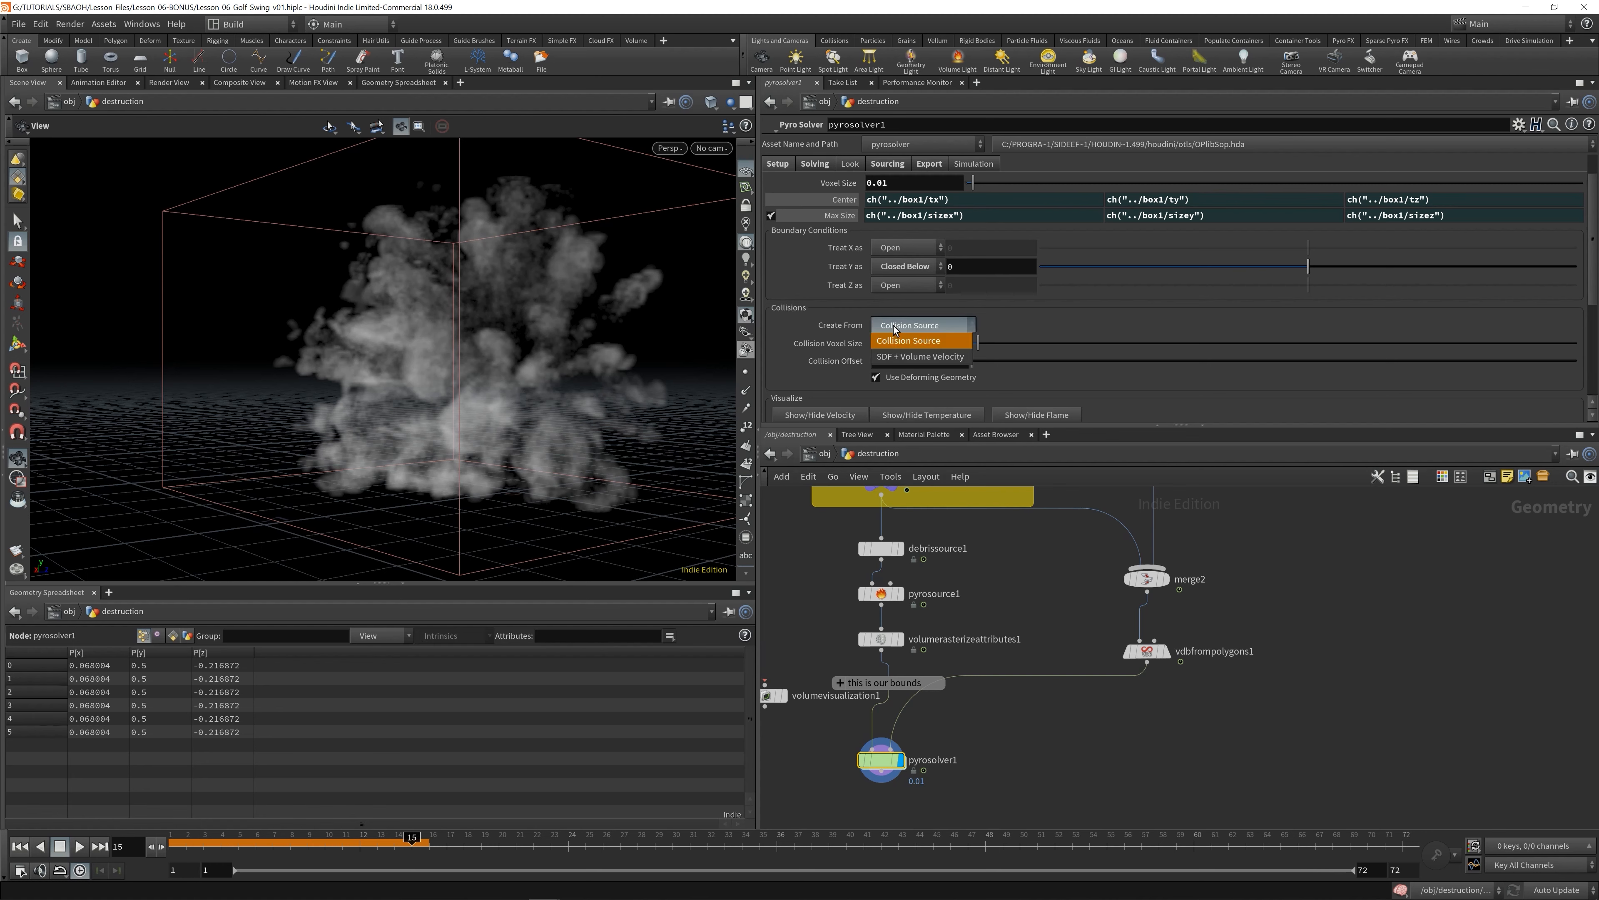
left_click(902, 359)
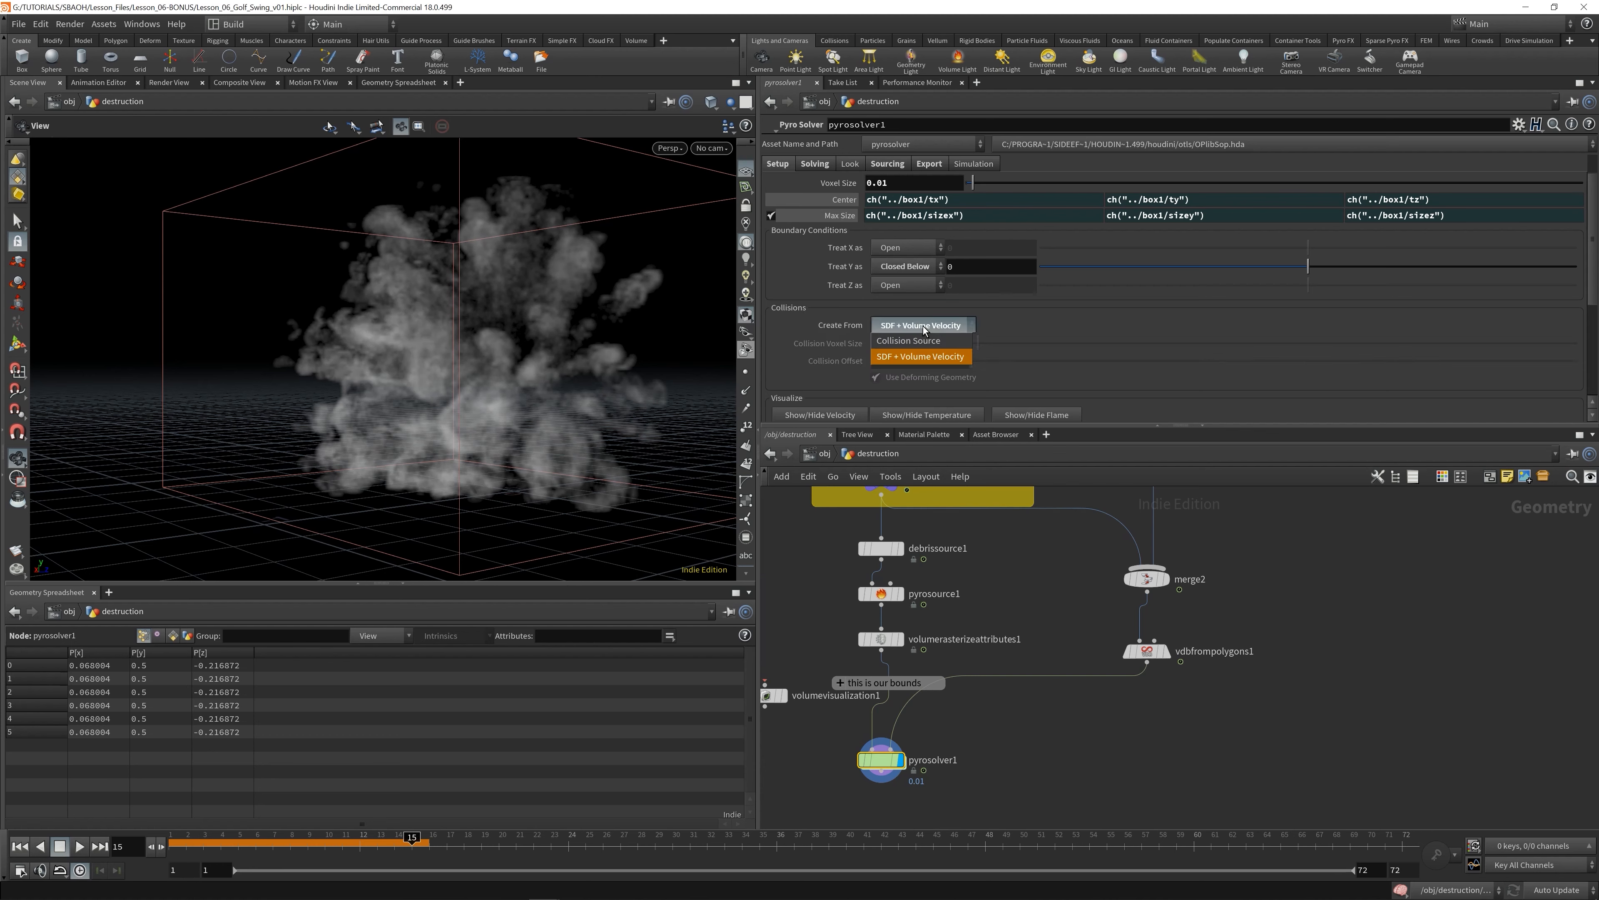
left_click(914, 363)
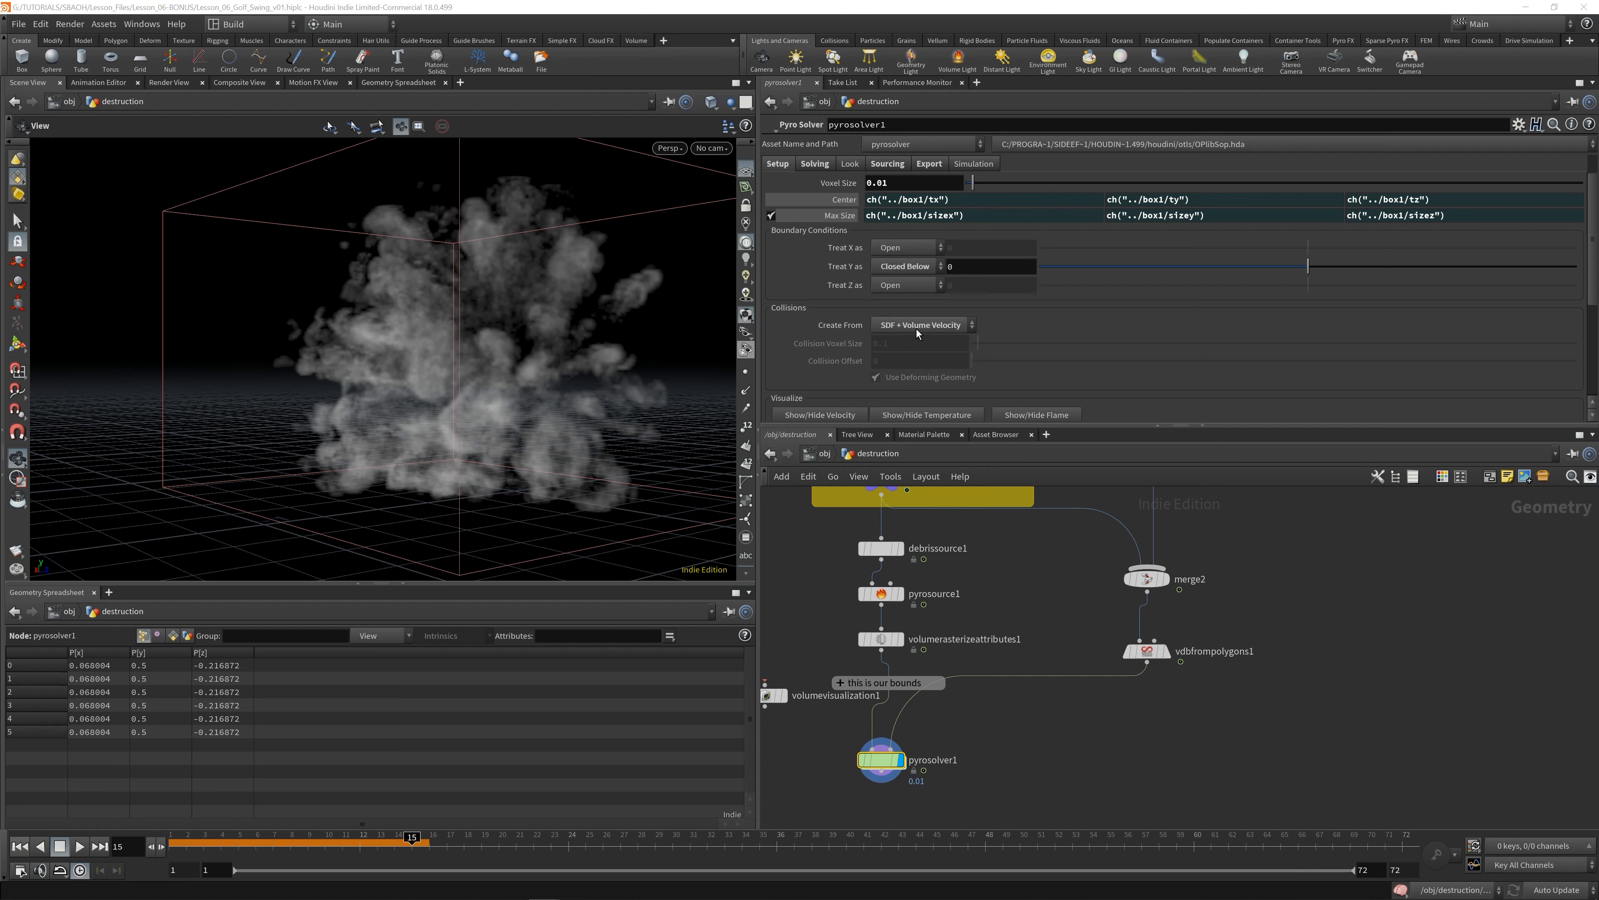
- Display the vdbfrompolygons1 collision volume and its merge2 input geometry, and save the scene
left_click(1165, 651)
left_click(1146, 651)
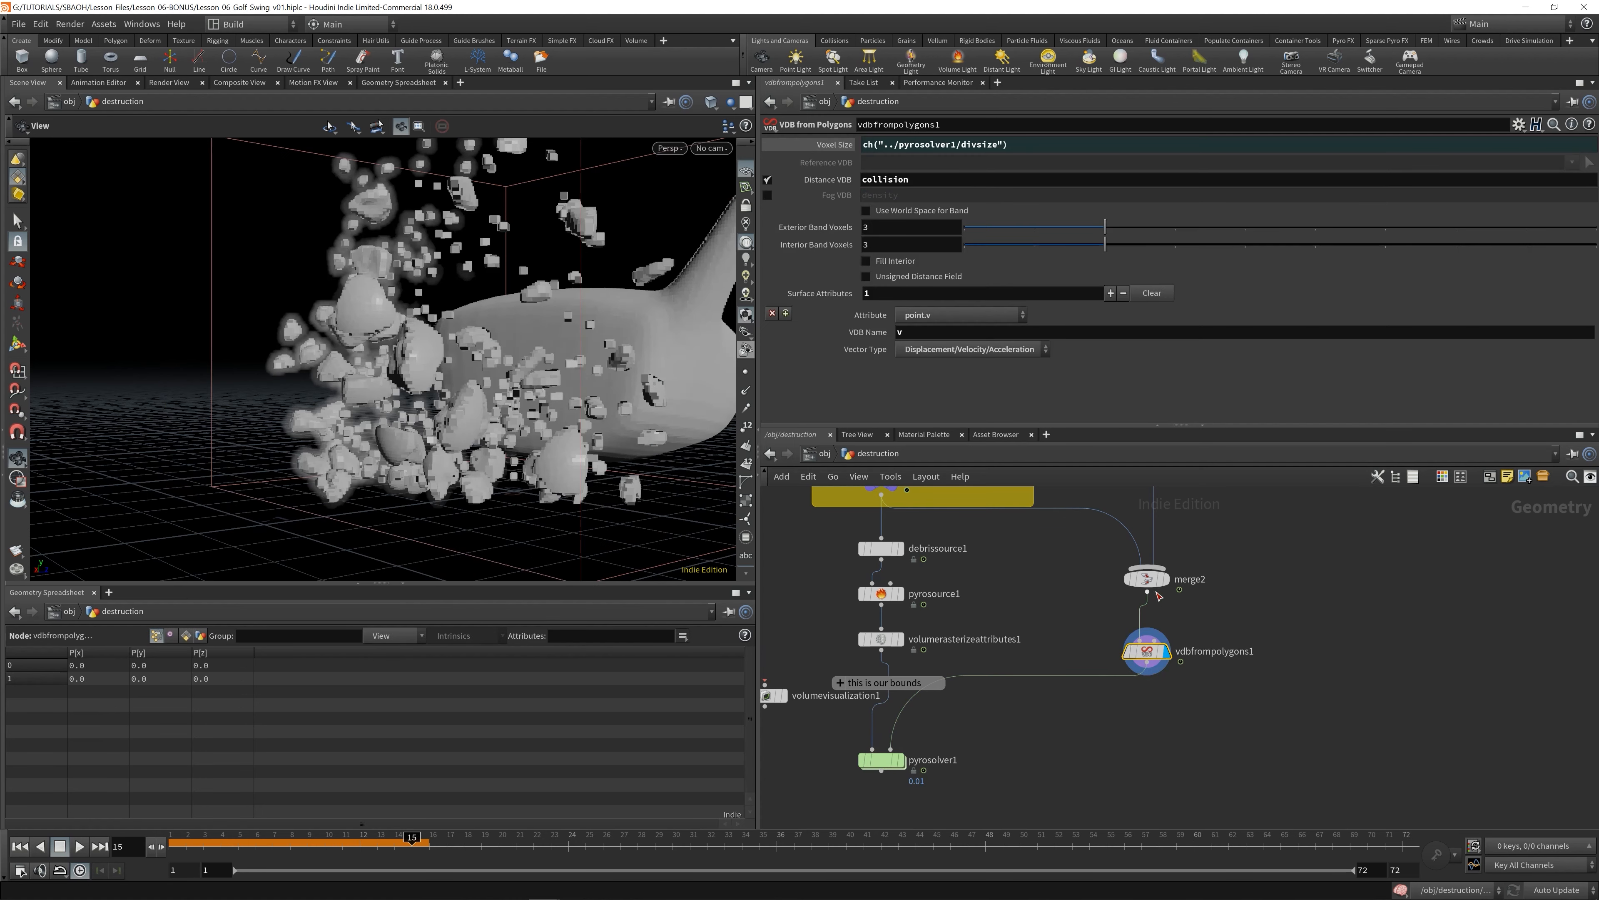
left_click(1166, 579)
left_click(1146, 578)
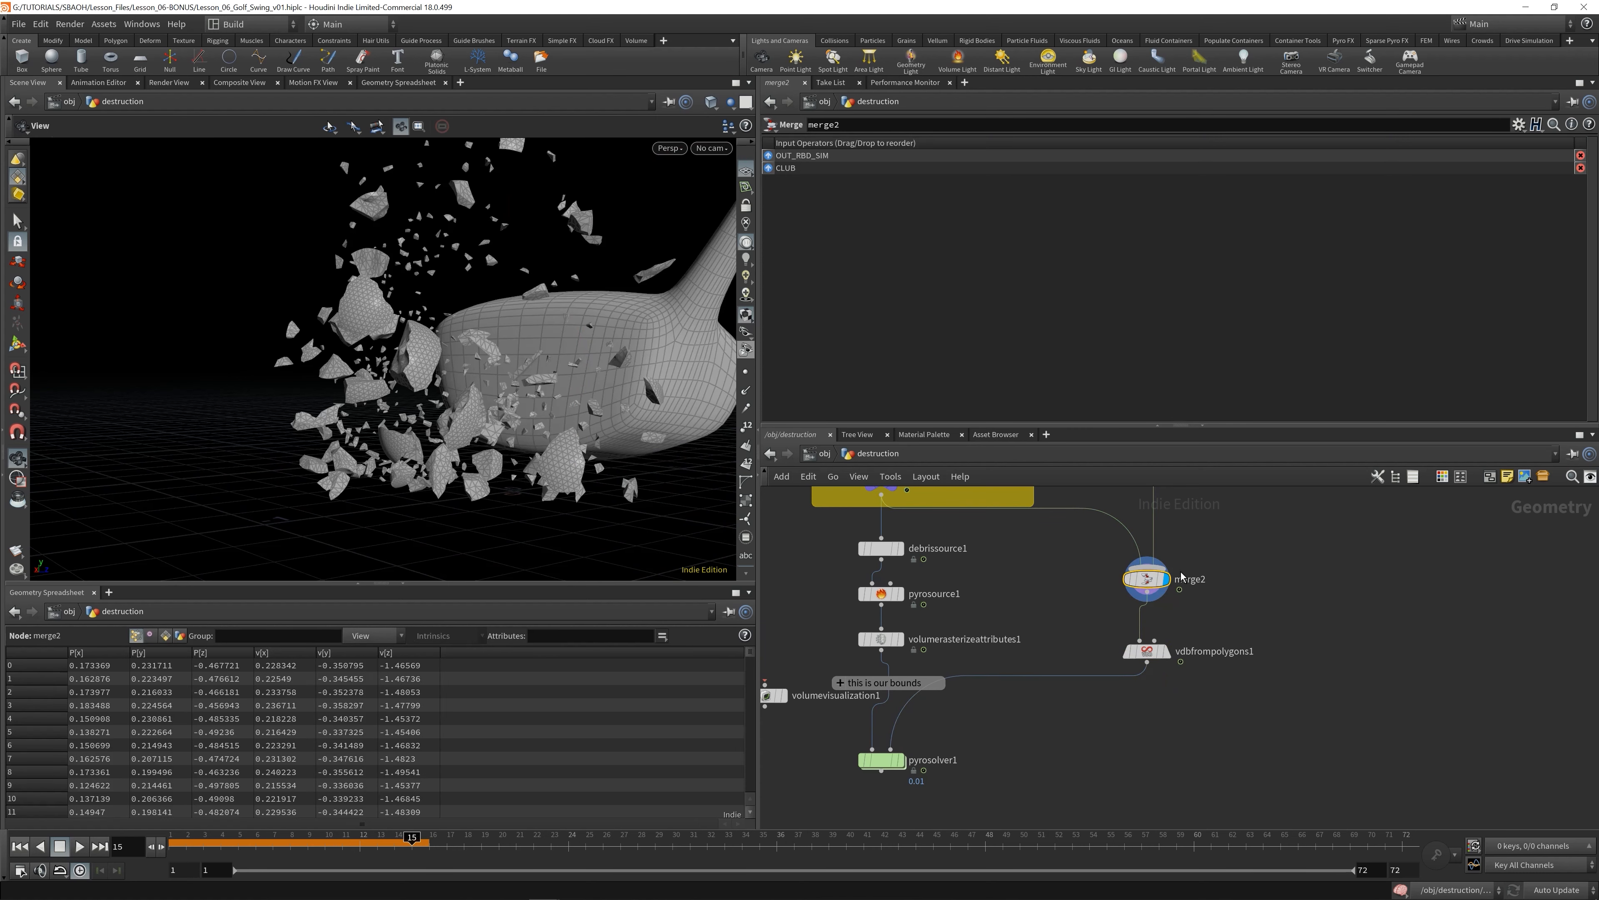
key("ctrl+s")
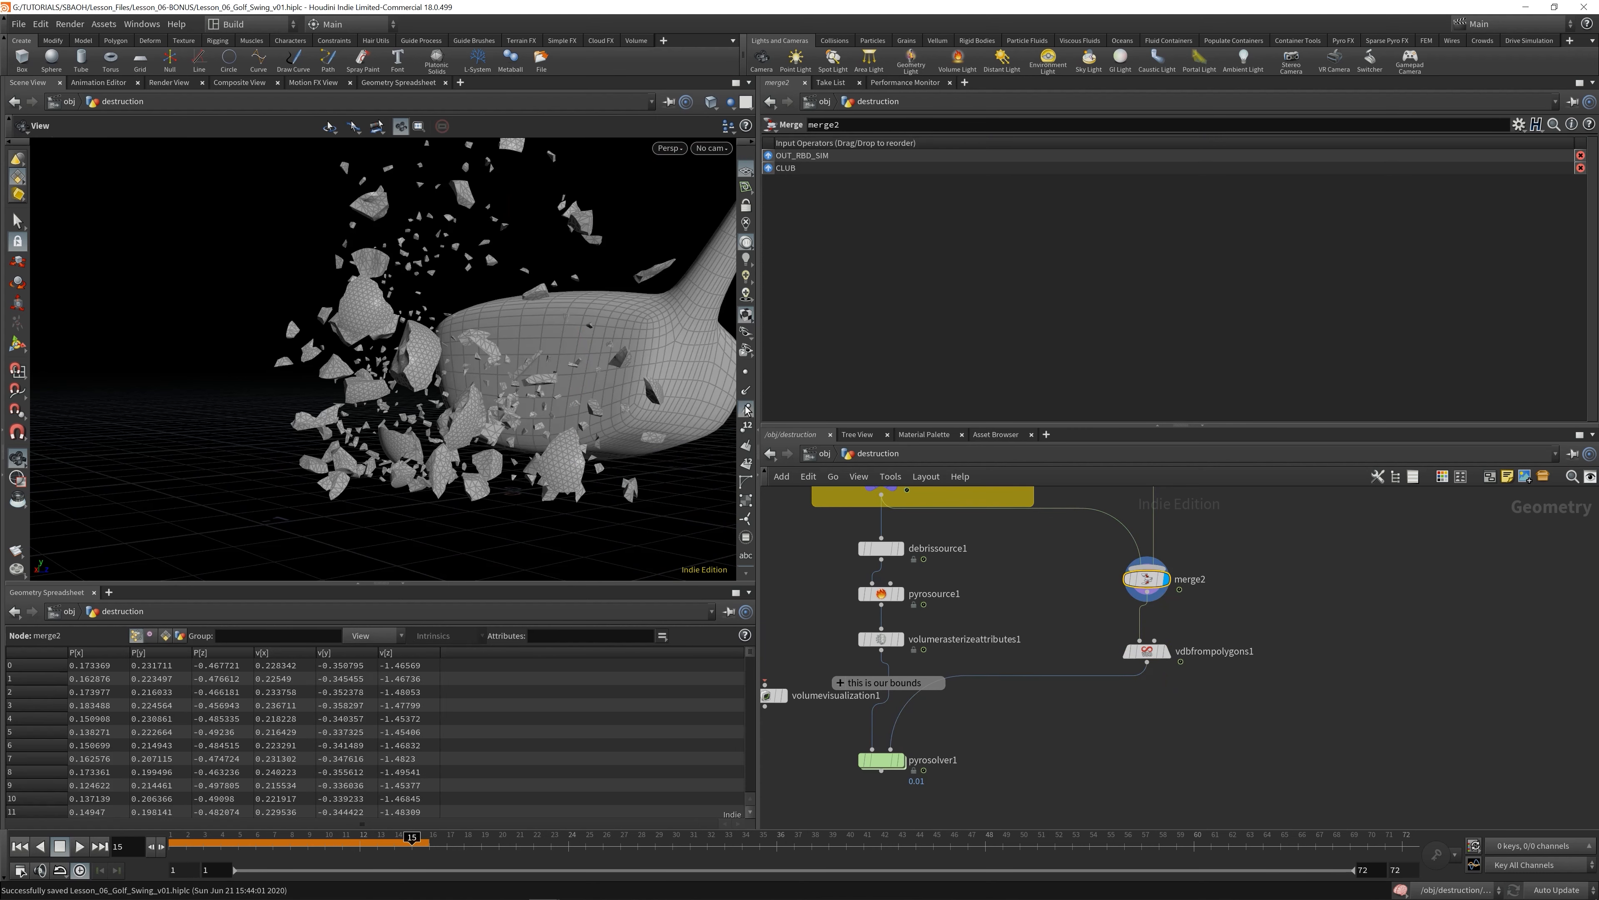
- Turn on the point velocity trails in the viewport and examine them on the merged debris and club
left_click(746, 408)
left_click_drag(629, 283, 504, 153)
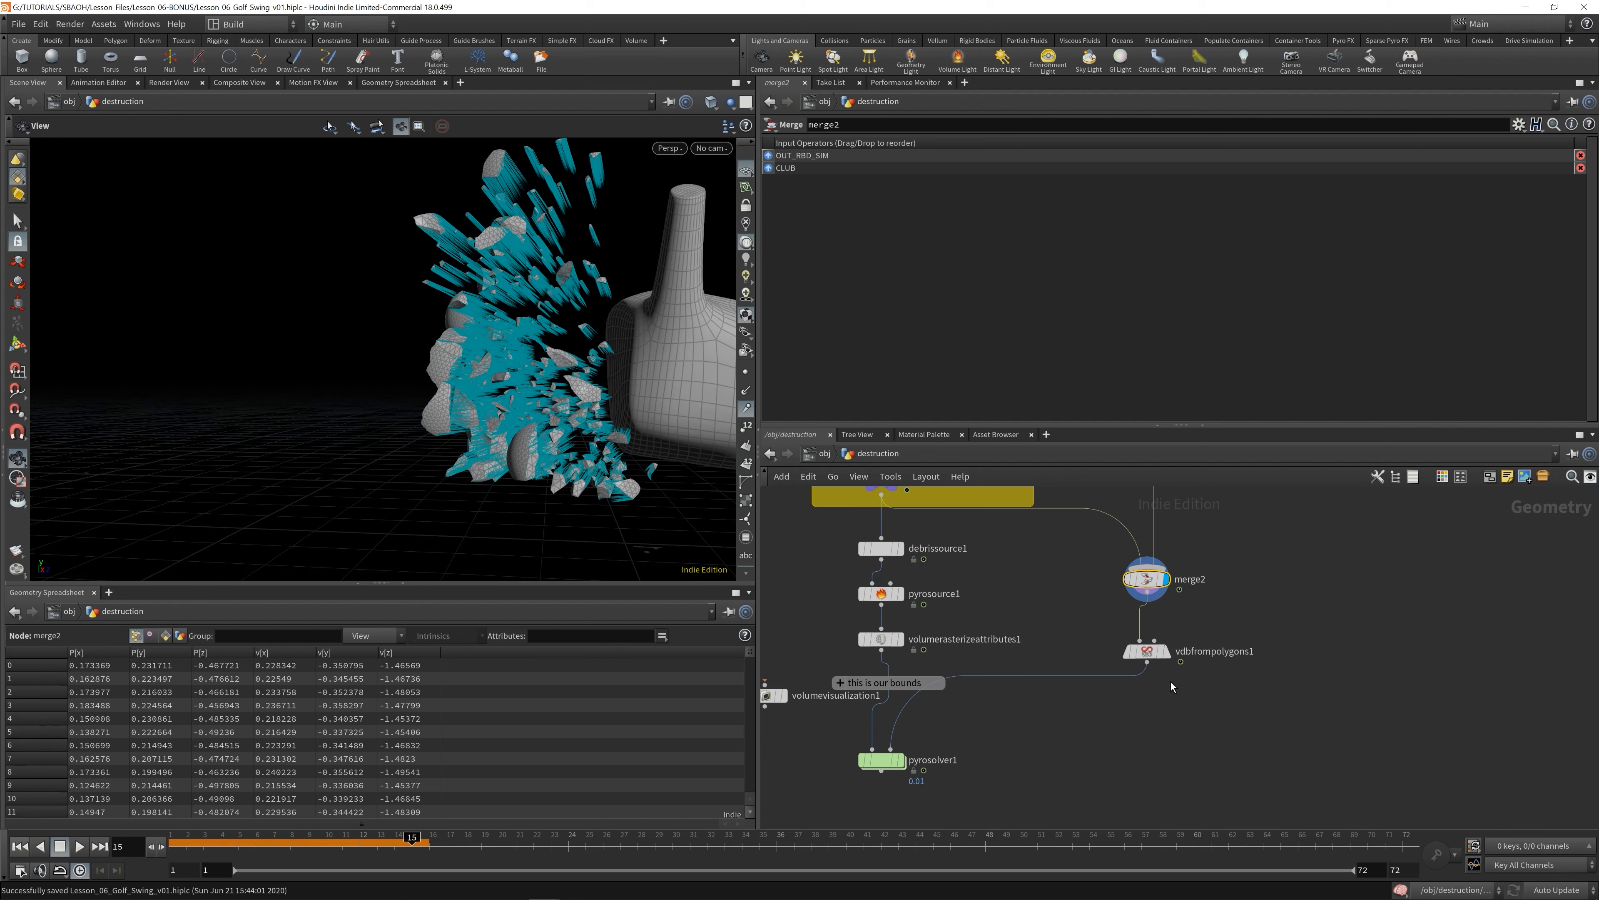
middle_click_drag(583, 349, 509, 378)
left_click_drag(560, 402, 605, 398)
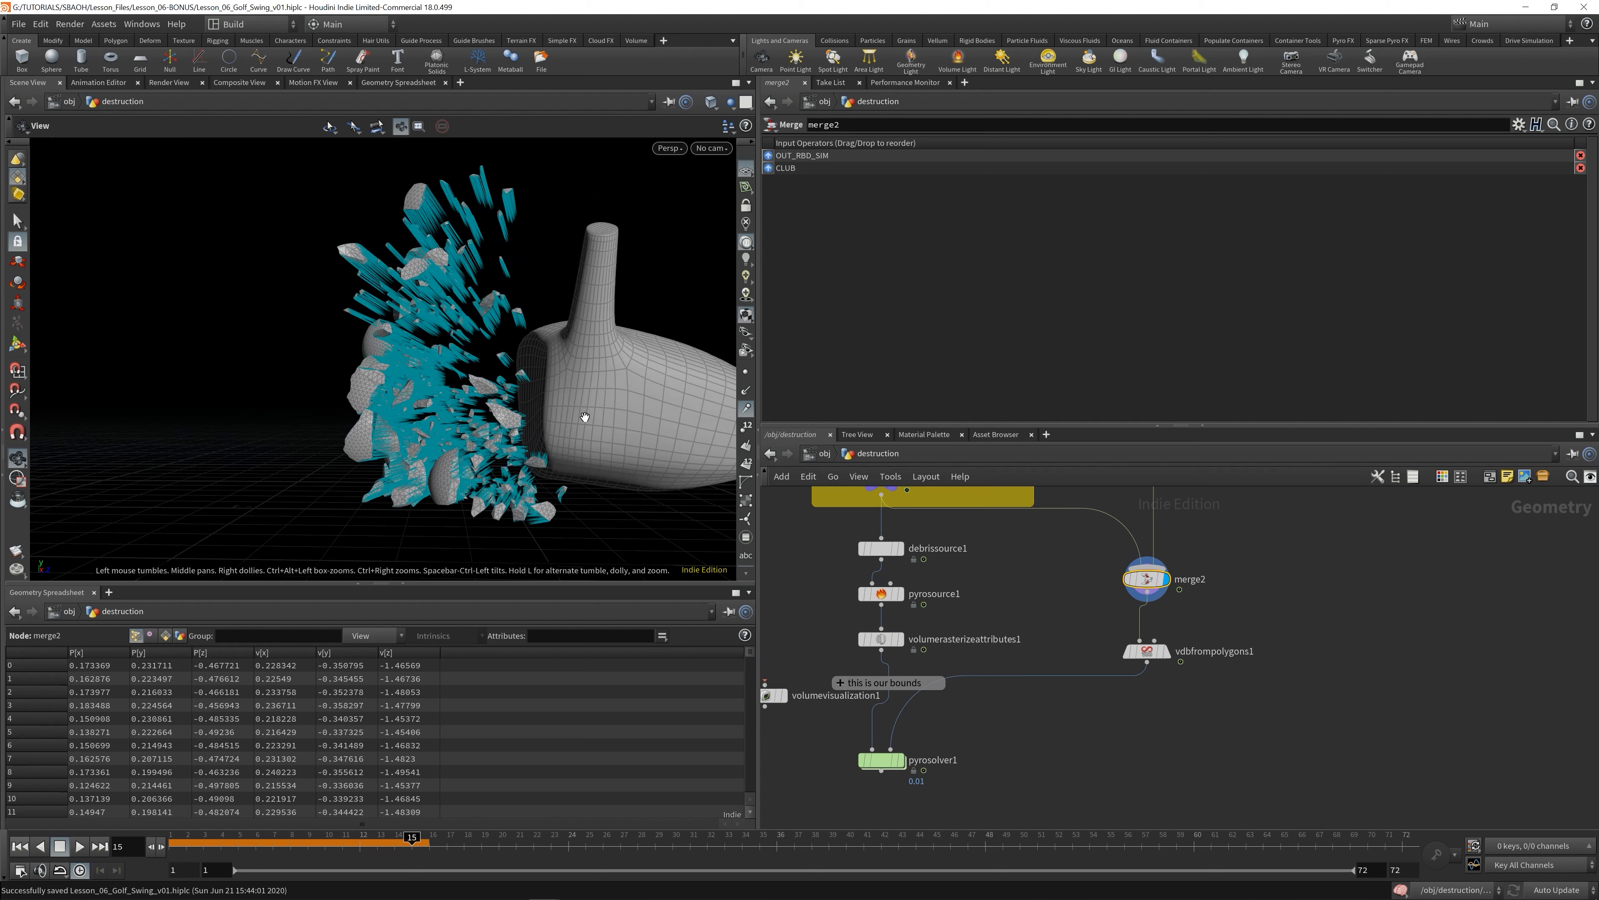
- Insert a copy of the trail1 velocity node on the club branch feeding merge2, and check the club's velocity
middle_click_drag(1234, 592, 1217, 726)
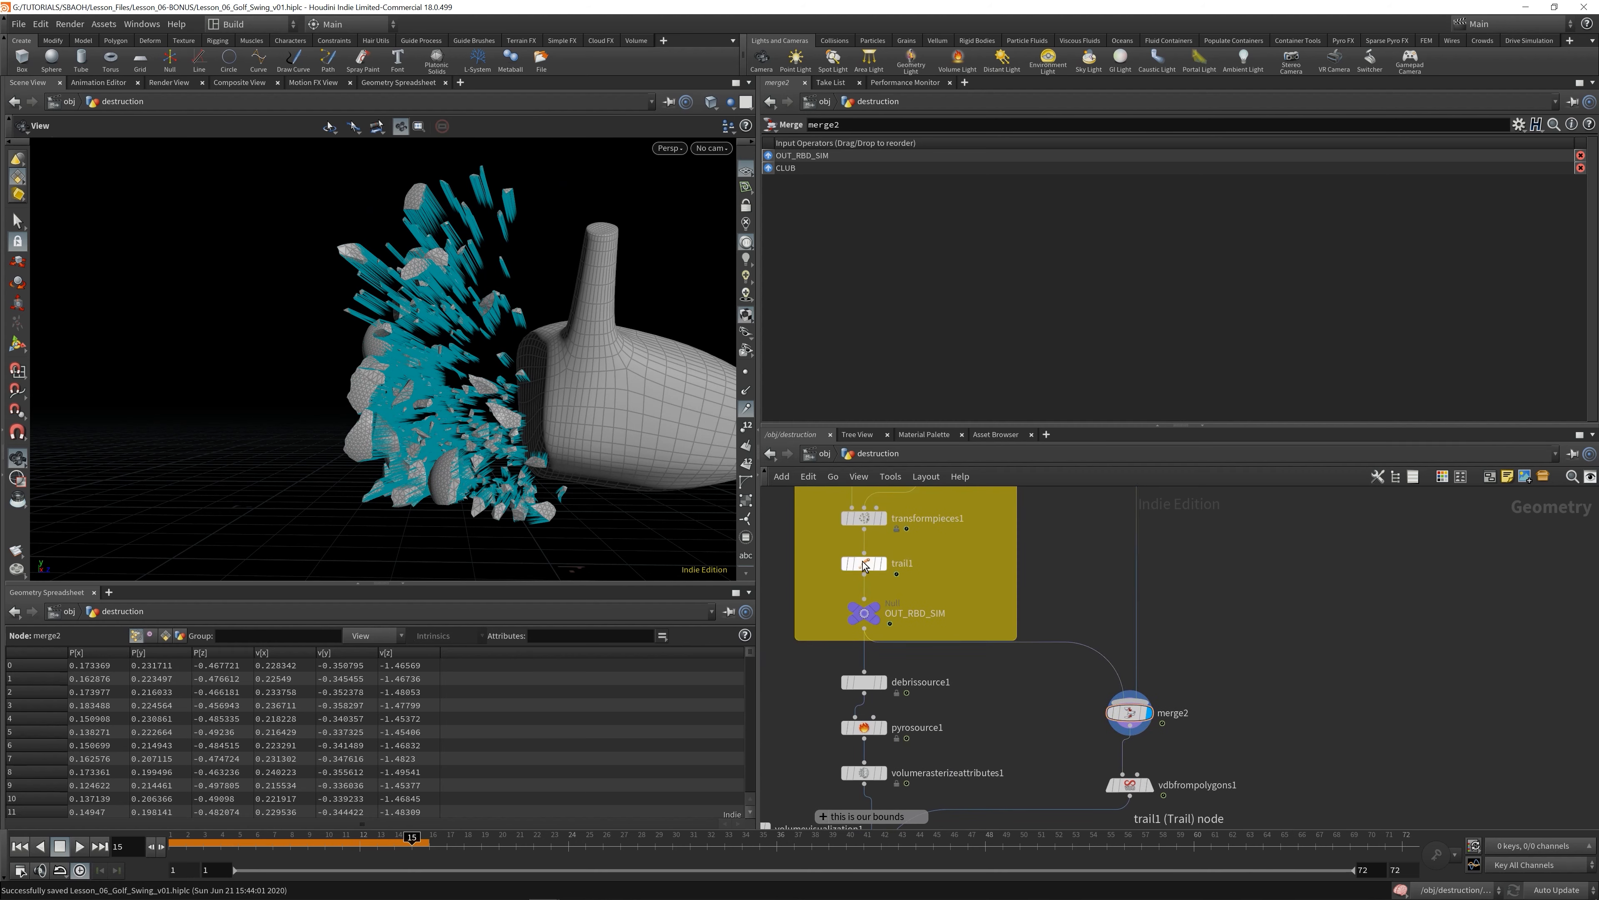
left_click_drag(864, 565, 1132, 574, "alt")
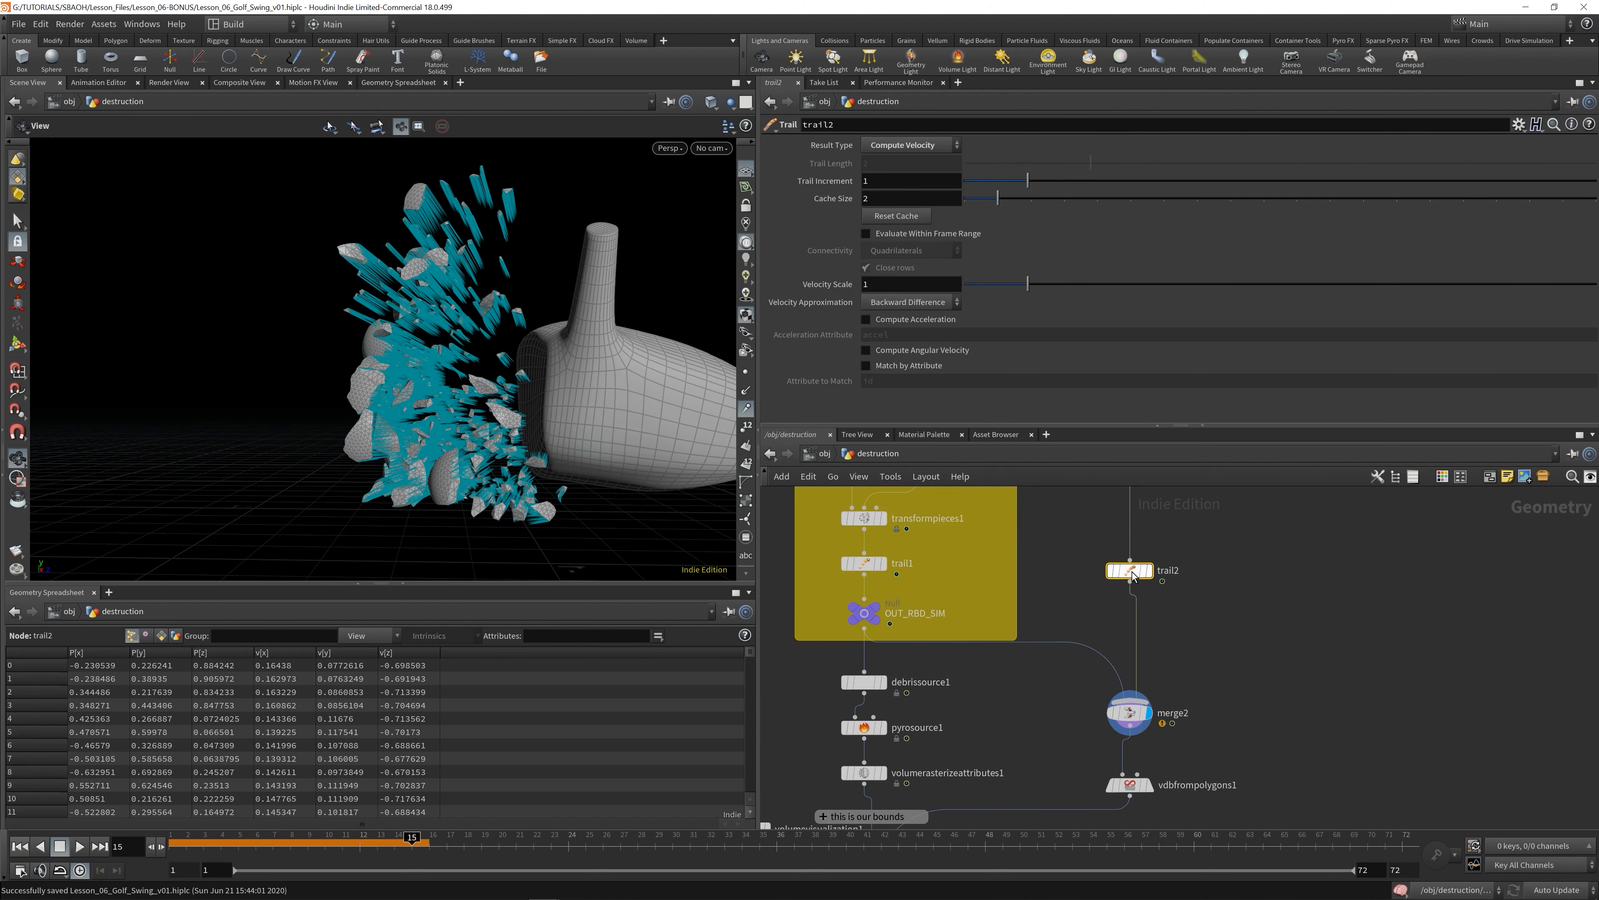
right_click_drag(568, 305, 671, 305)
left_click_drag(671, 305, 576, 316)
left_click_drag(546, 490, 434, 318)
- Display the vdbfrompolygons1 collision volume, inspect it, and switch the display to pyrosolver1
left_click(1150, 785)
left_click(1129, 785)
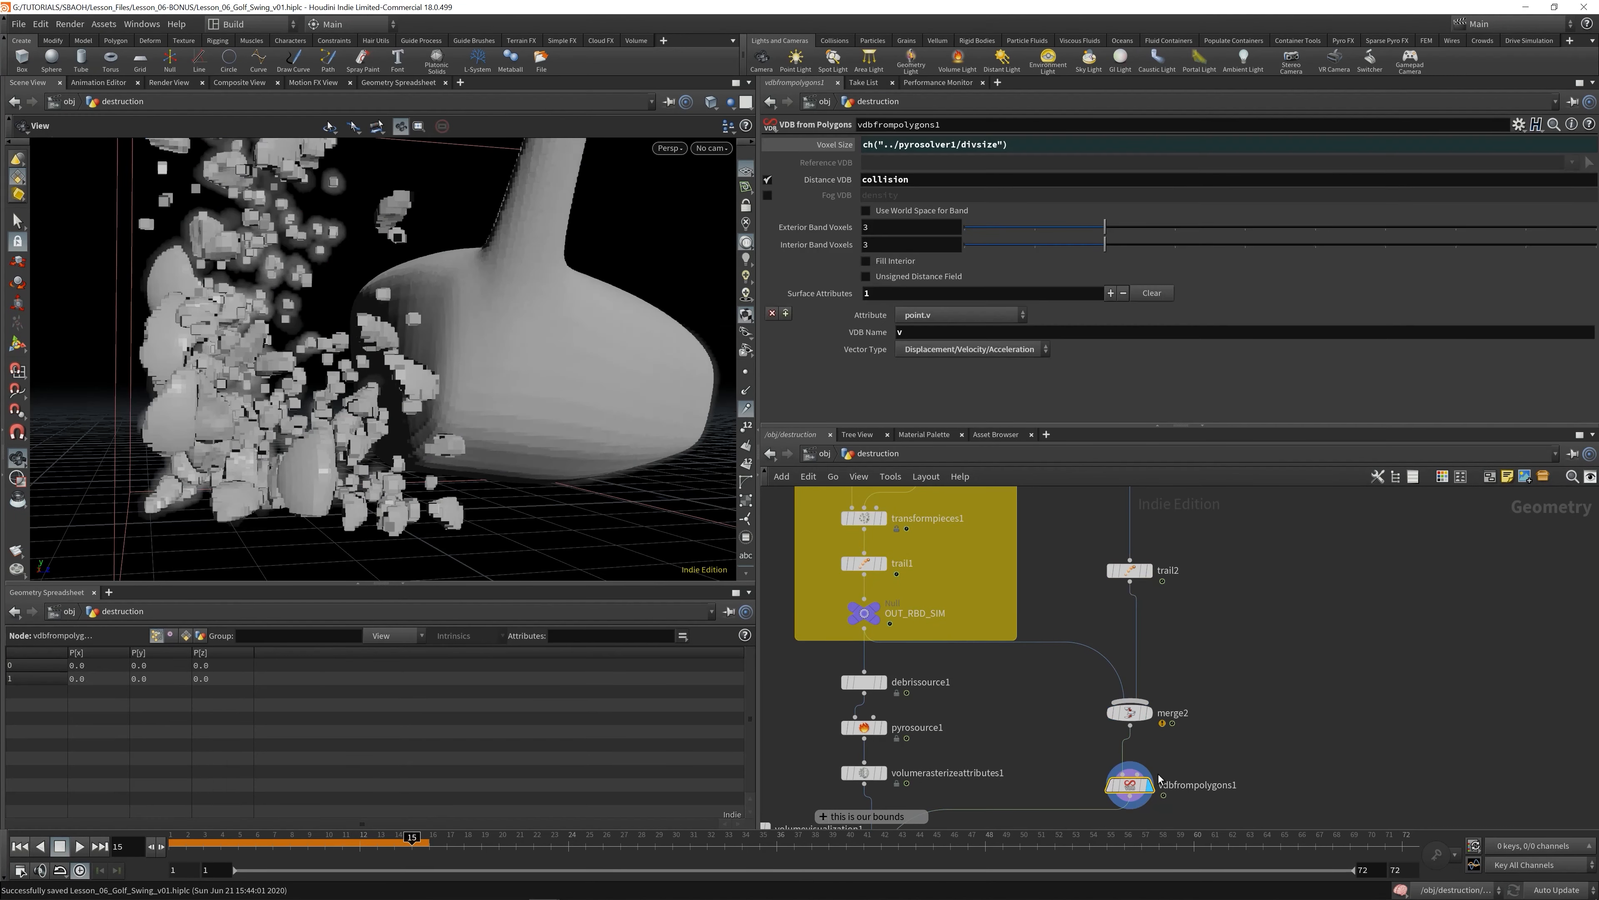
middle_click_drag(1133, 795, 1214, 666)
right_click_drag(353, 381, 252, 403)
left_click(963, 765)
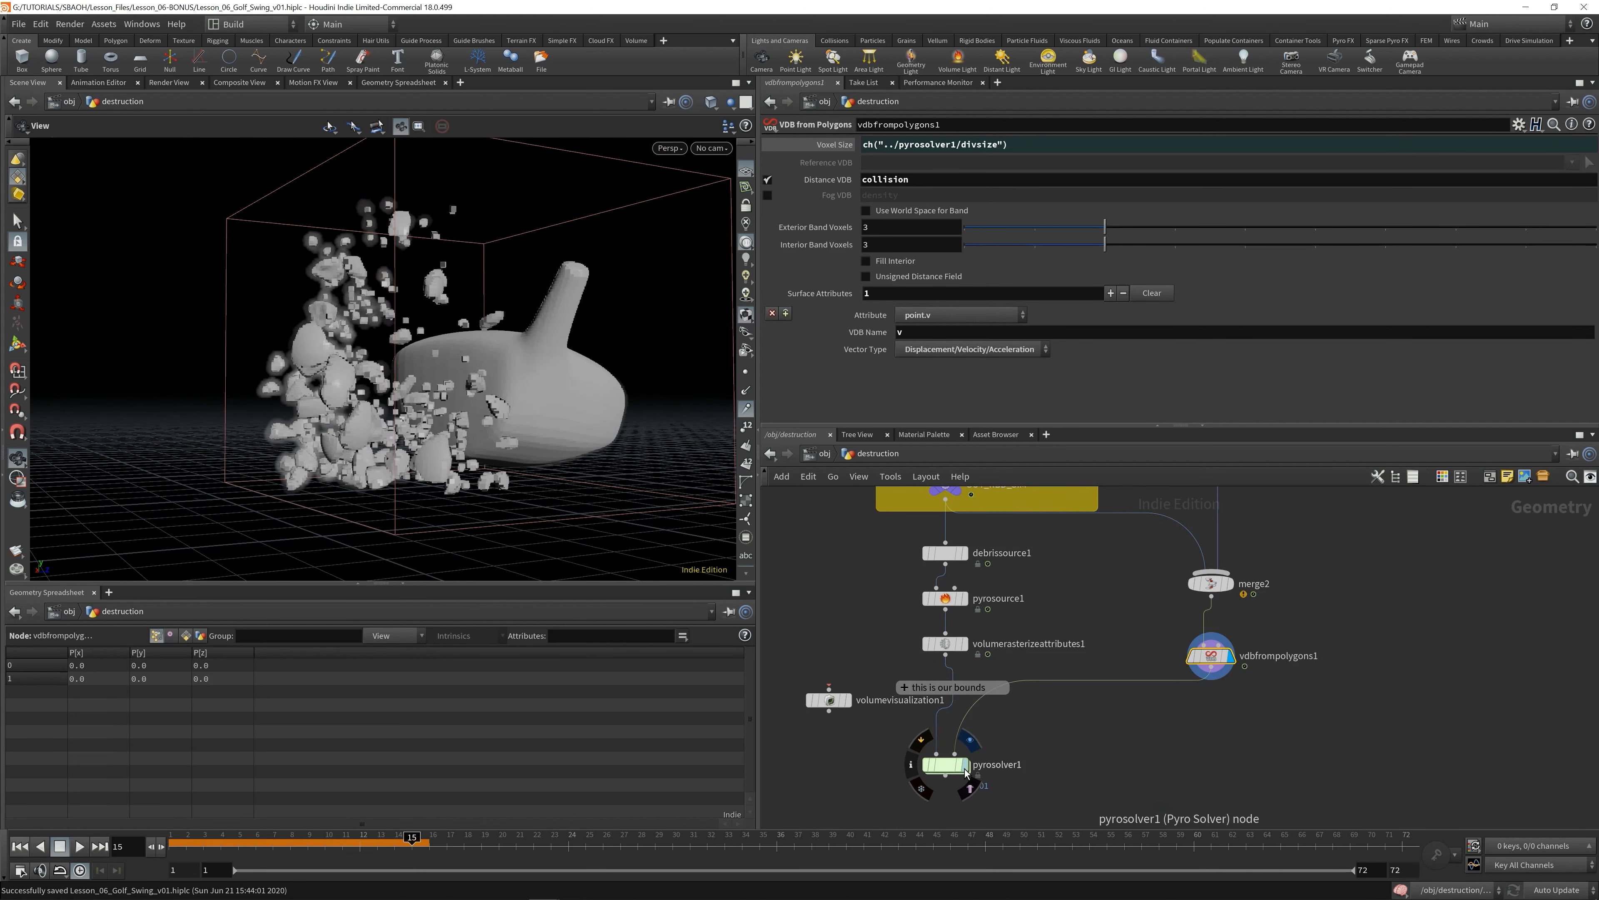
left_click(933, 771)
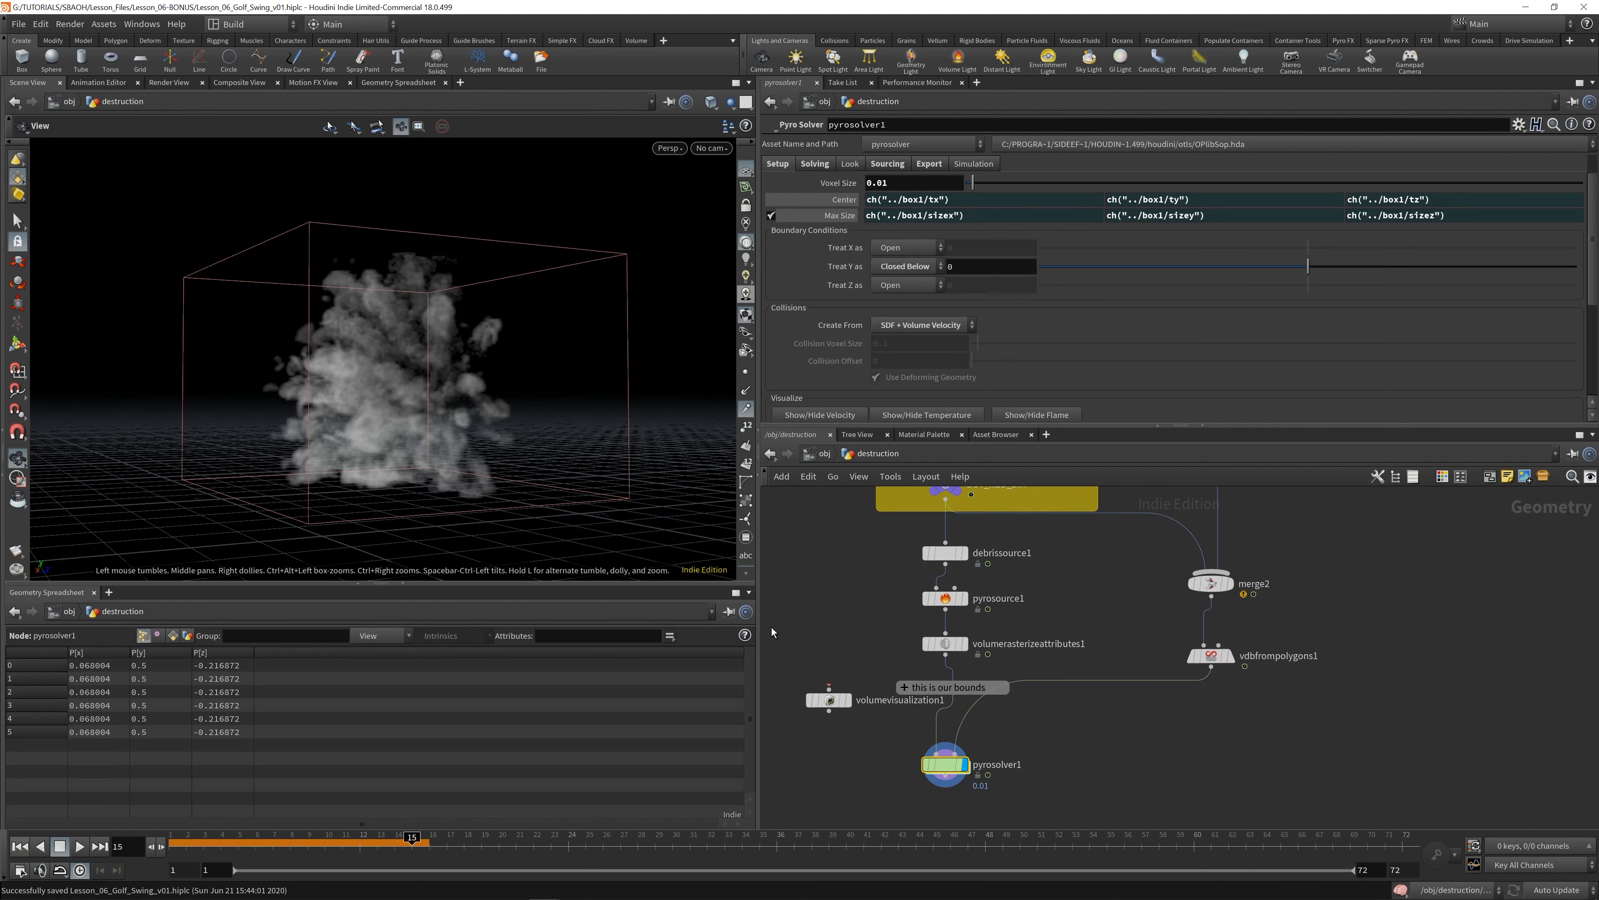
- Return to the first frame, display merge2, and examine how far the club is from the ball
left_click(19, 847)
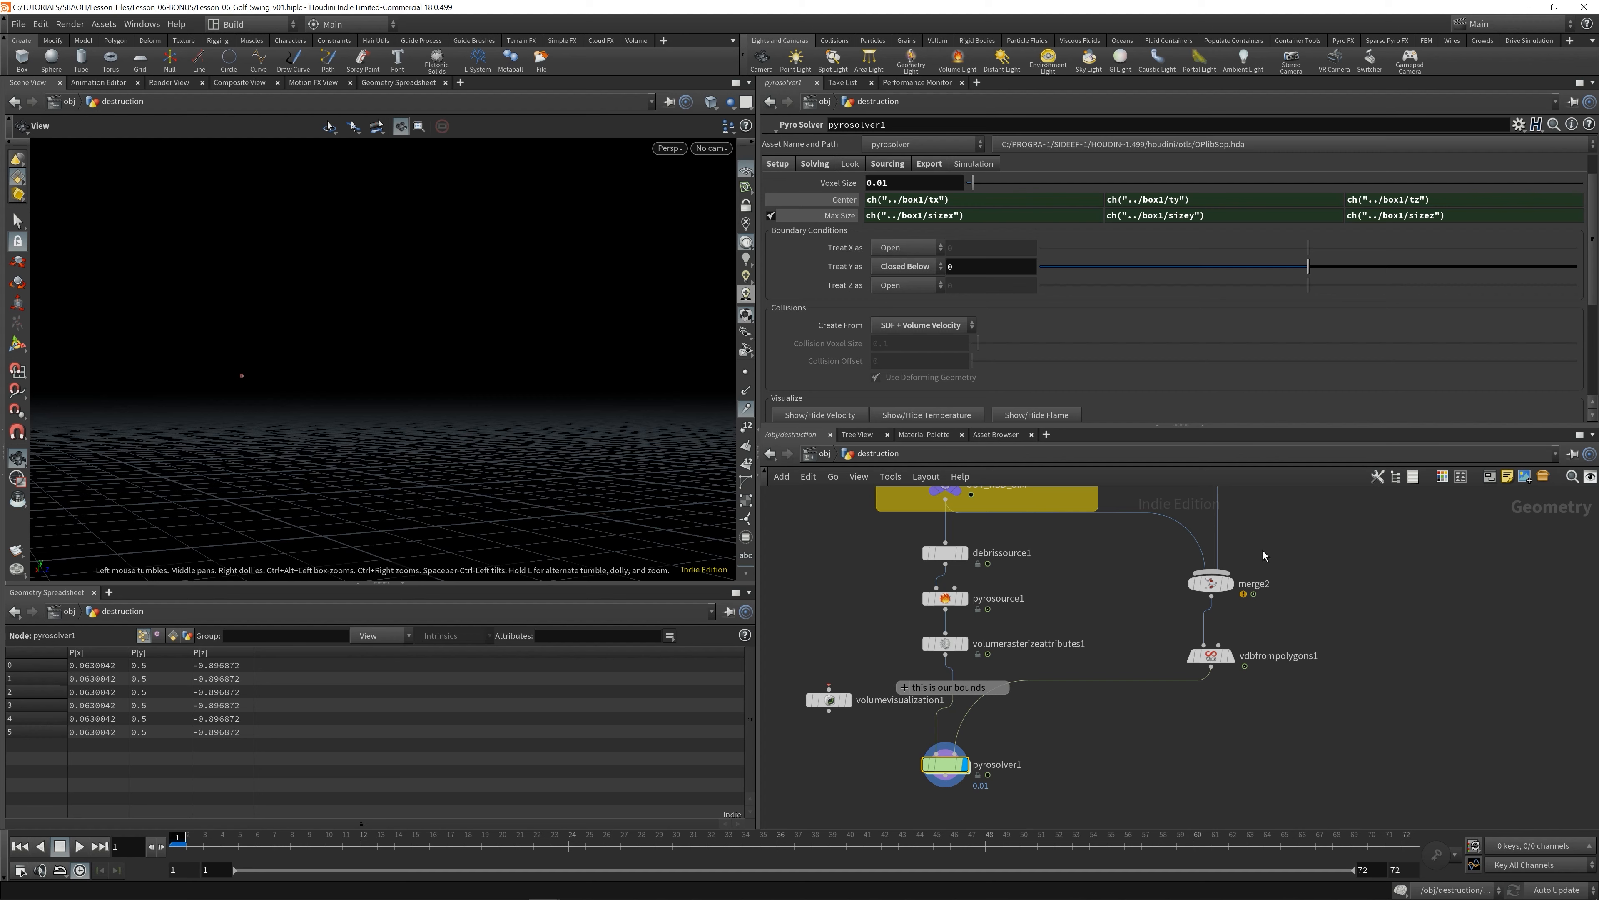
left_click(1231, 584)
right_click_drag(586, 429, 522, 368)
middle_click_drag(521, 368, 394, 496)
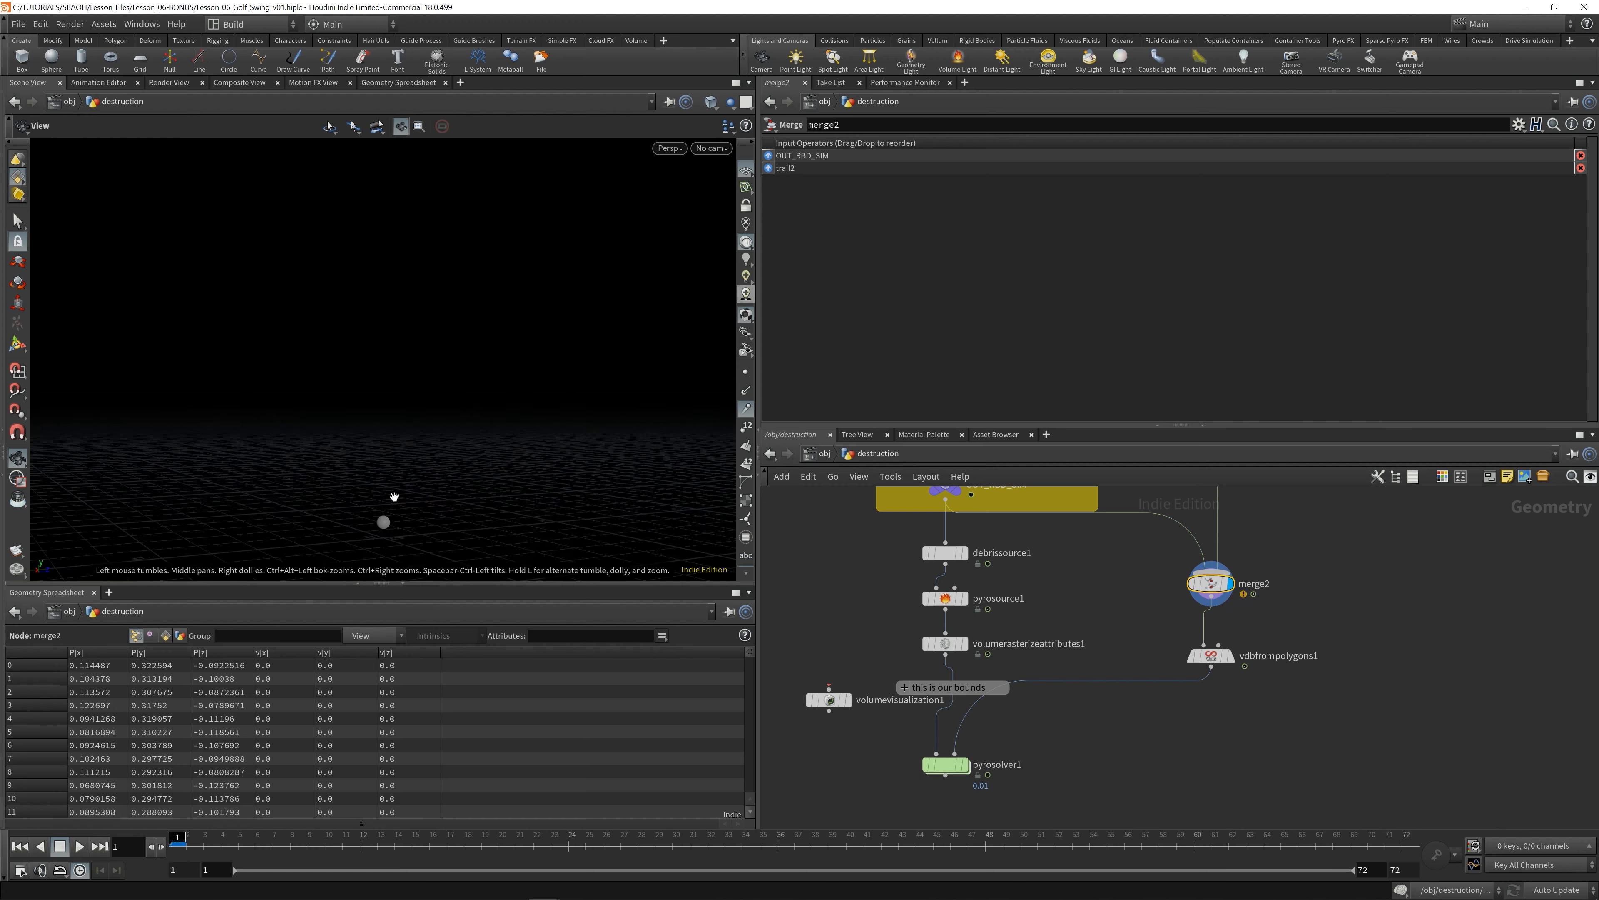
left_click_drag(394, 497, 482, 494)
right_click_drag(381, 526, 493, 485)
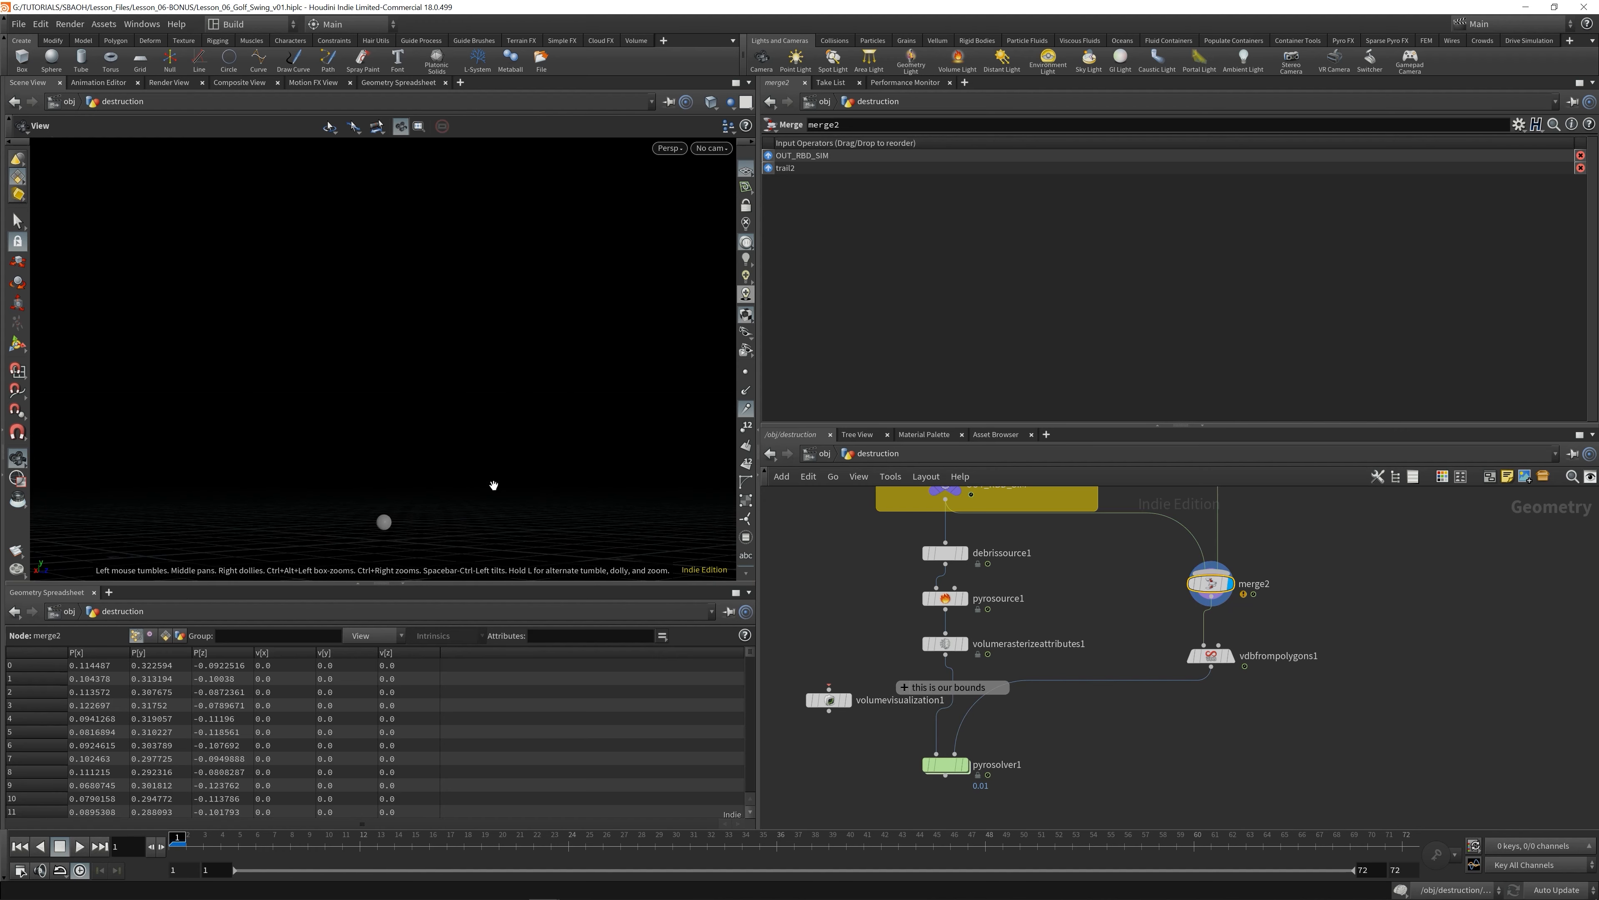
key("f")
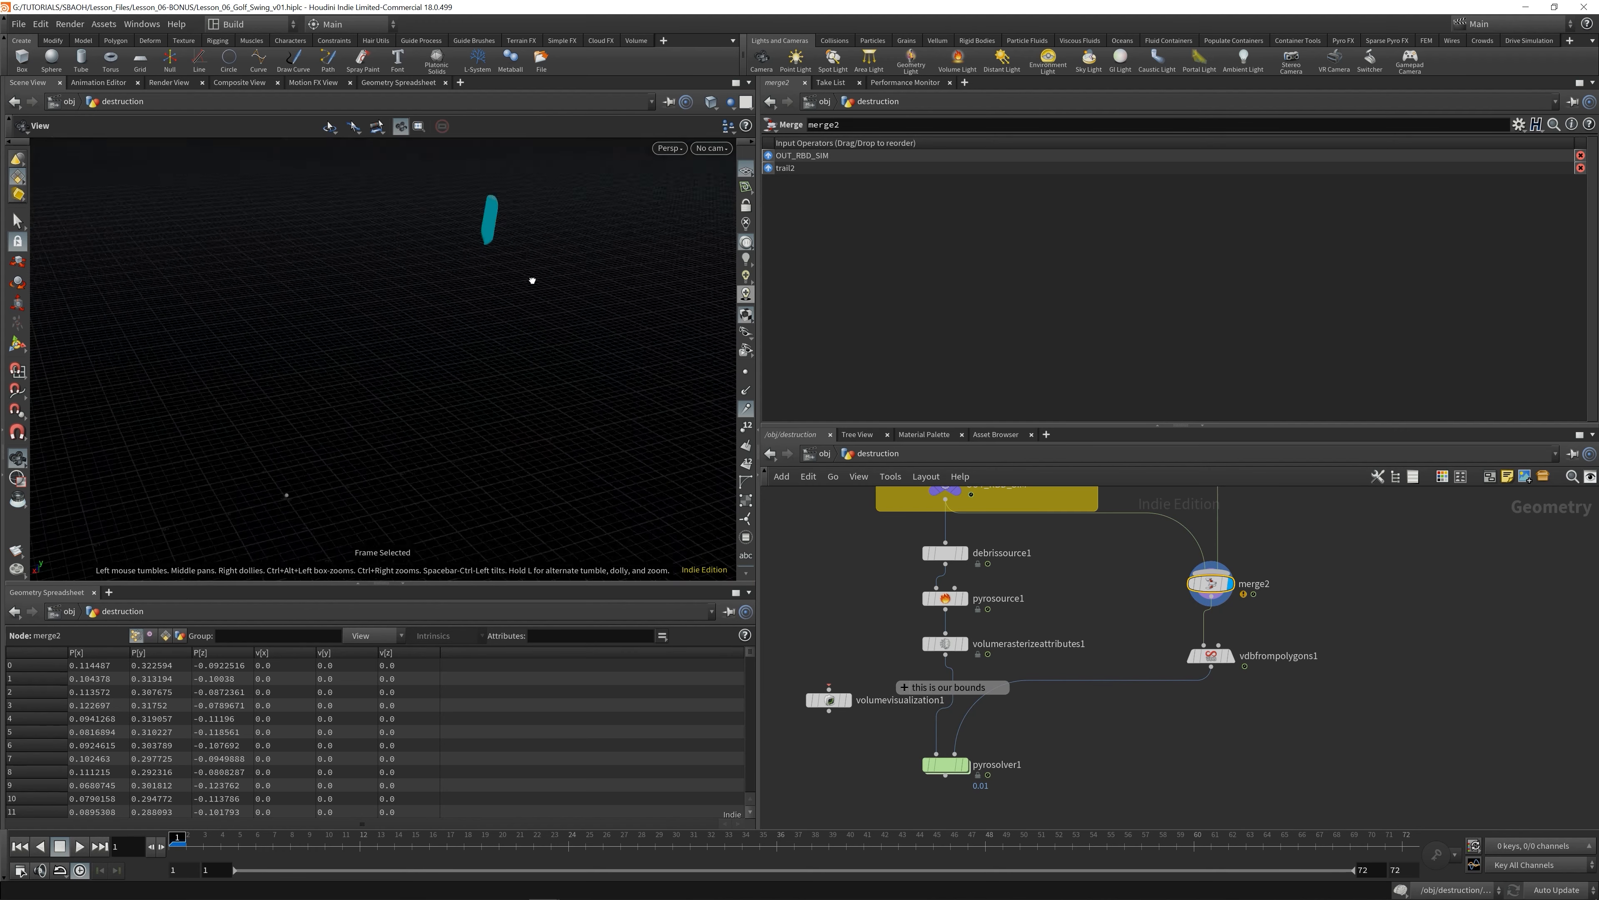
left_click_drag(532, 281, 480, 317)
left_click_drag(386, 441, 418, 435)
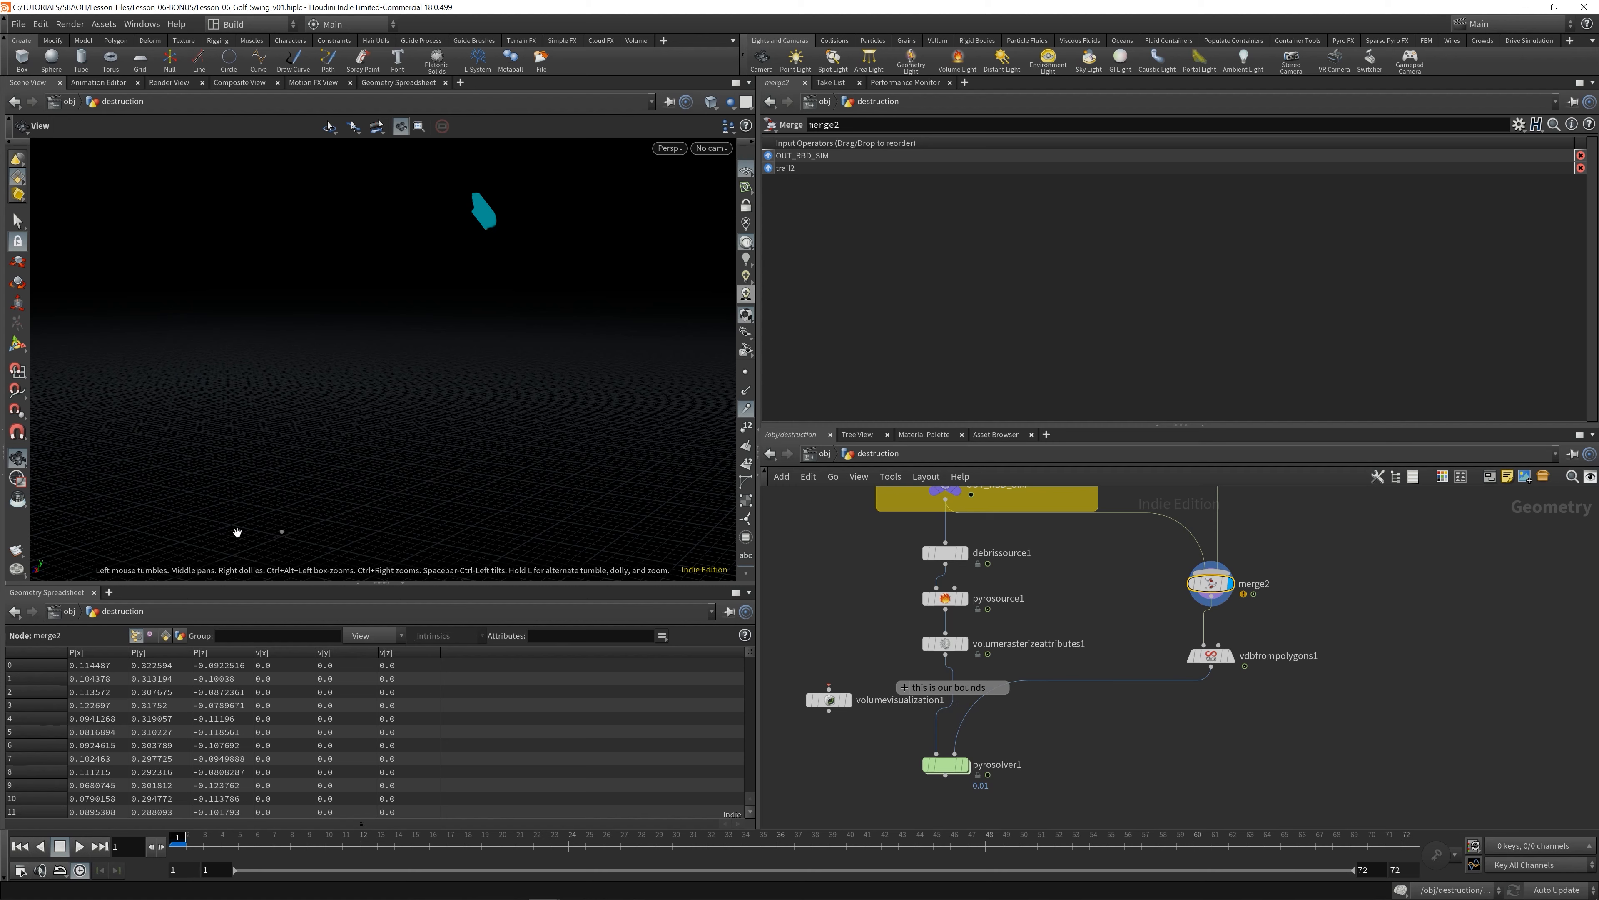
- Display pyrosolver1, run the simulation briefly from frame 1, interrupt it, and rewind to the start
left_click(964, 764)
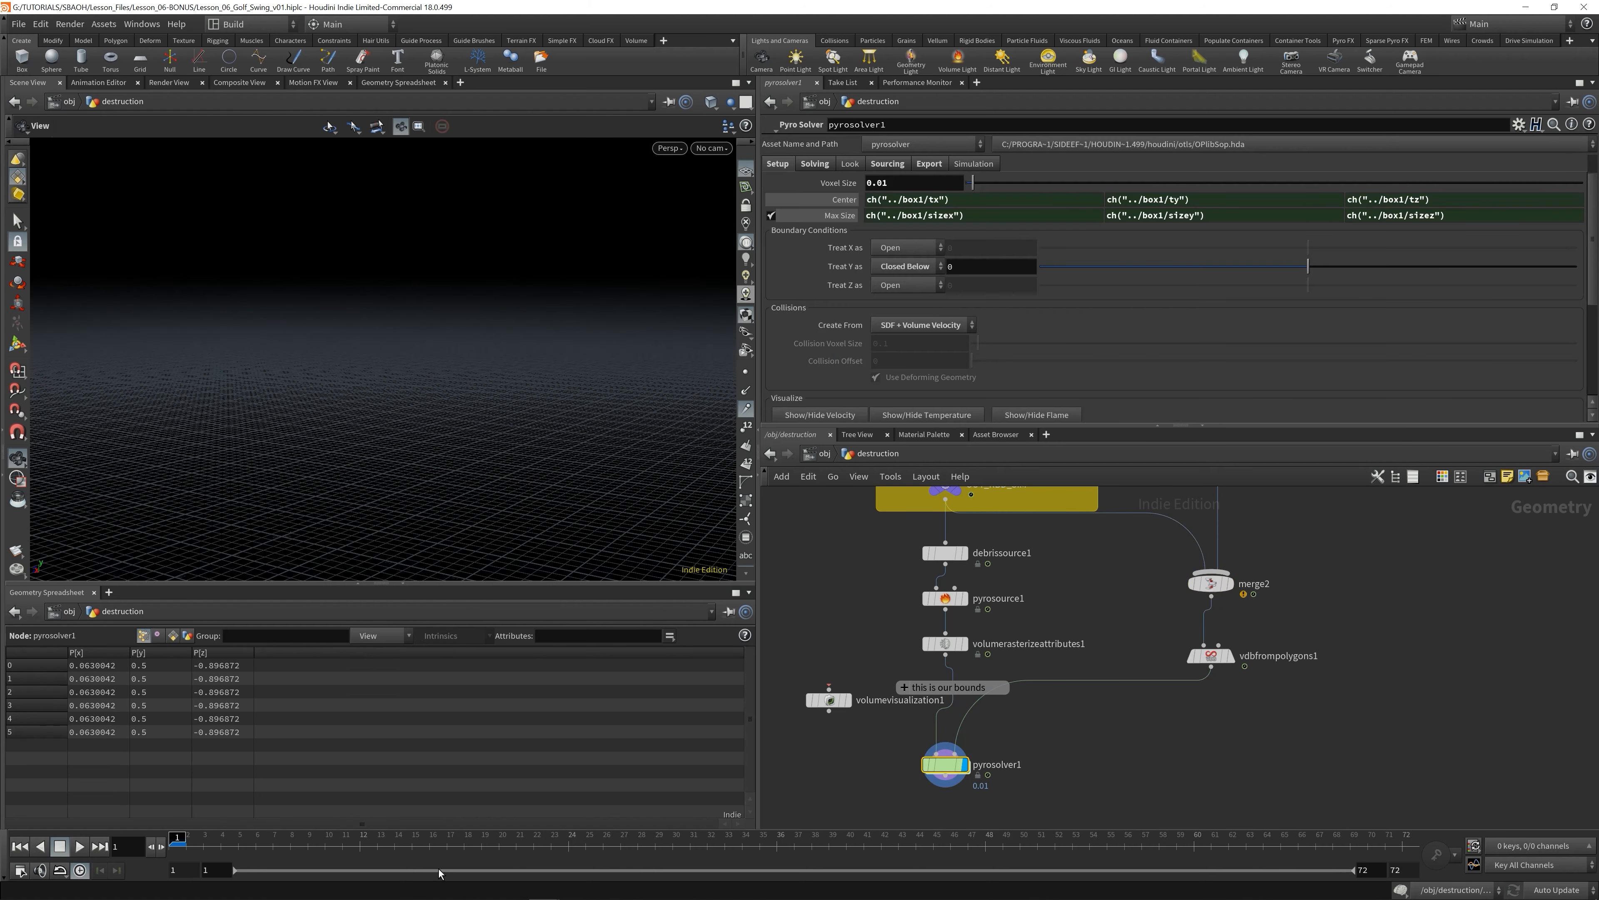
left_click(81, 846)
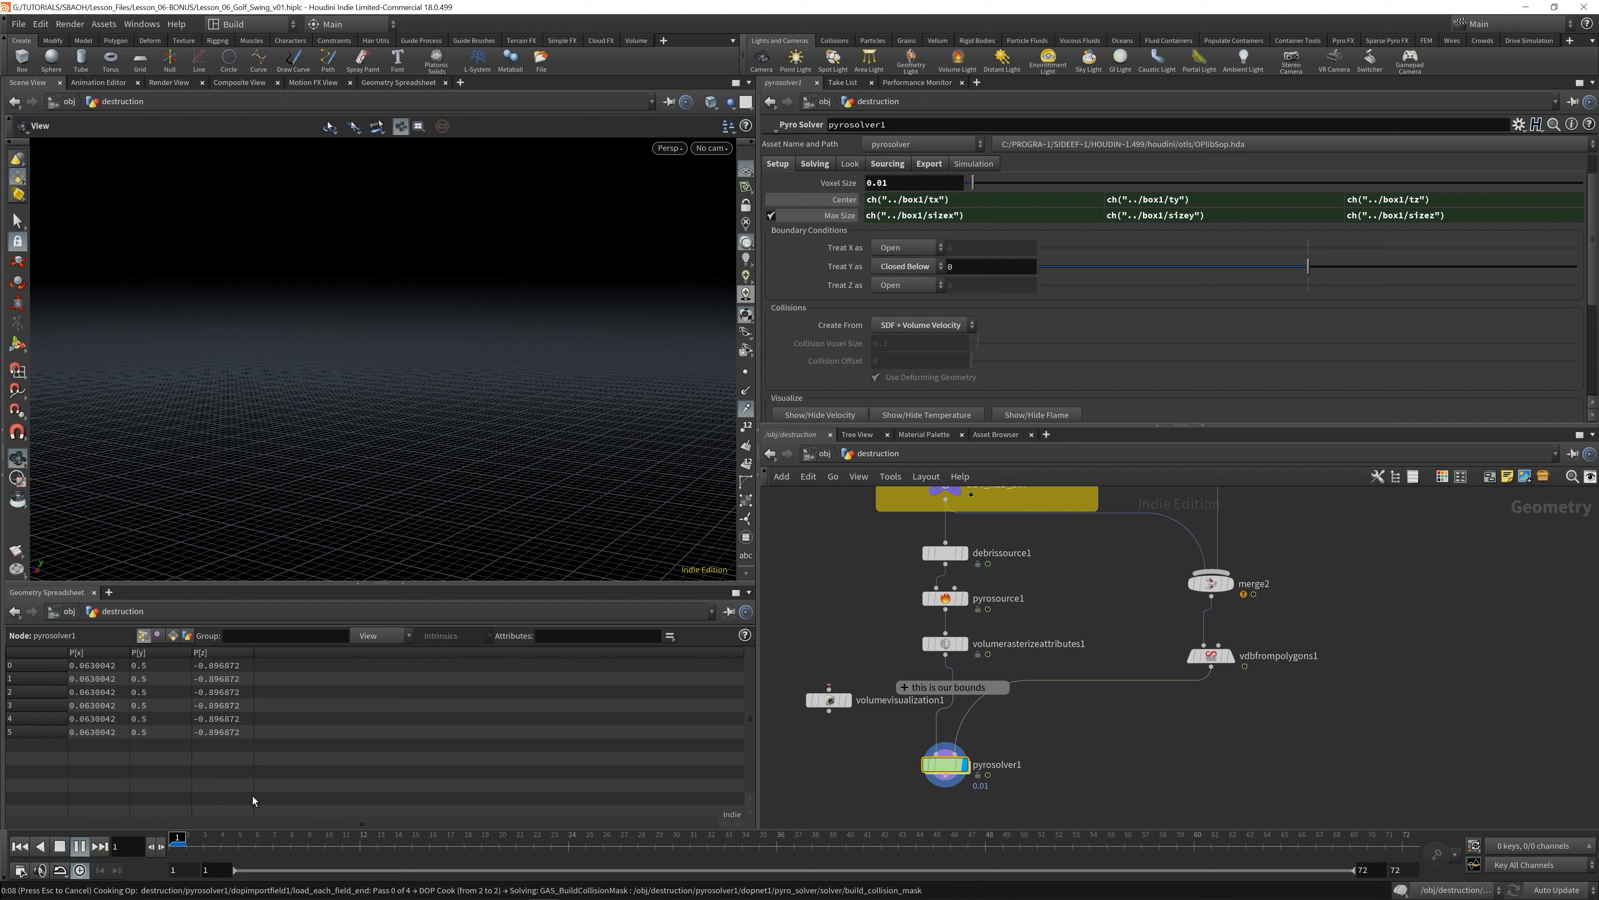
key("Escape")
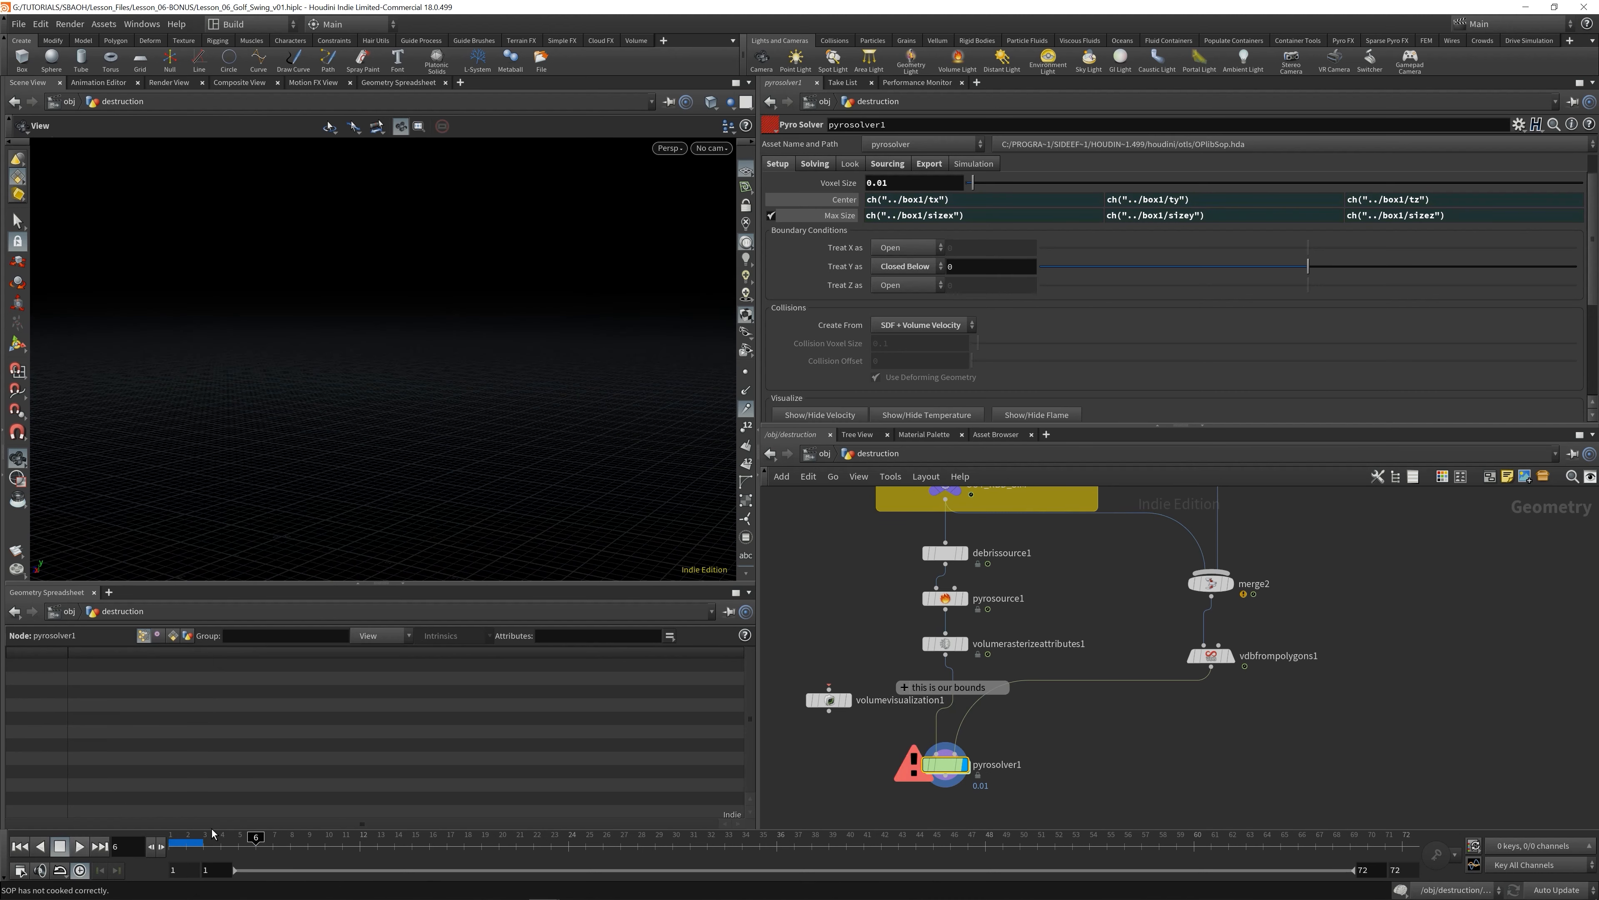
left_click(19, 846)
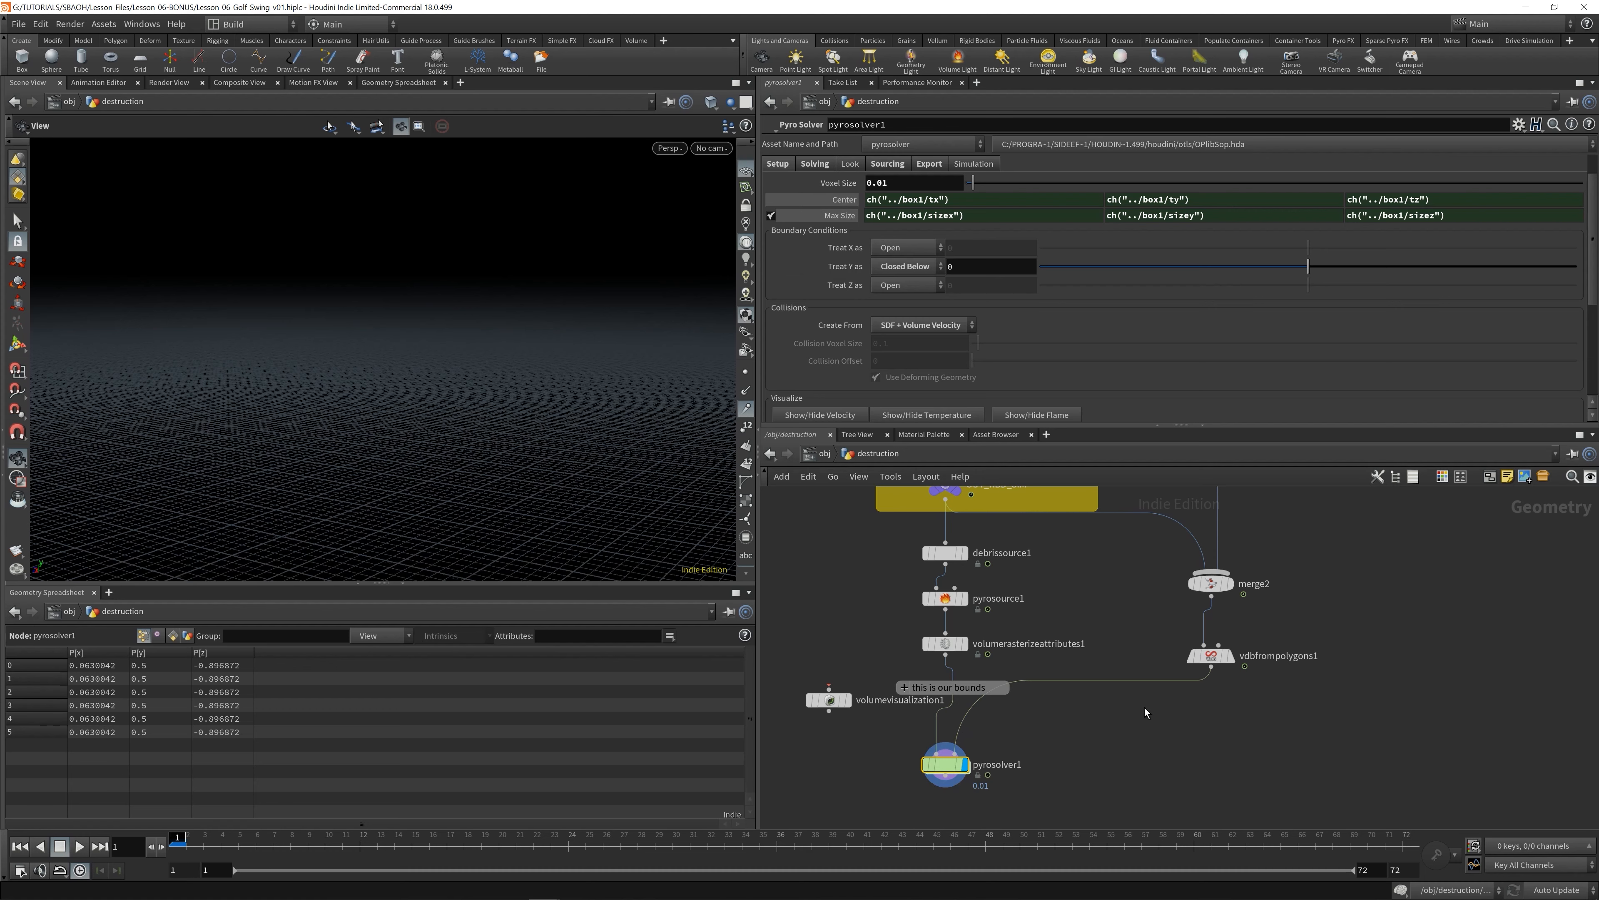
- Display merge2 and scrub through frames 8 to 10 to find where the club reaches the ball
left_click(1228, 583)
left_click(1209, 583)
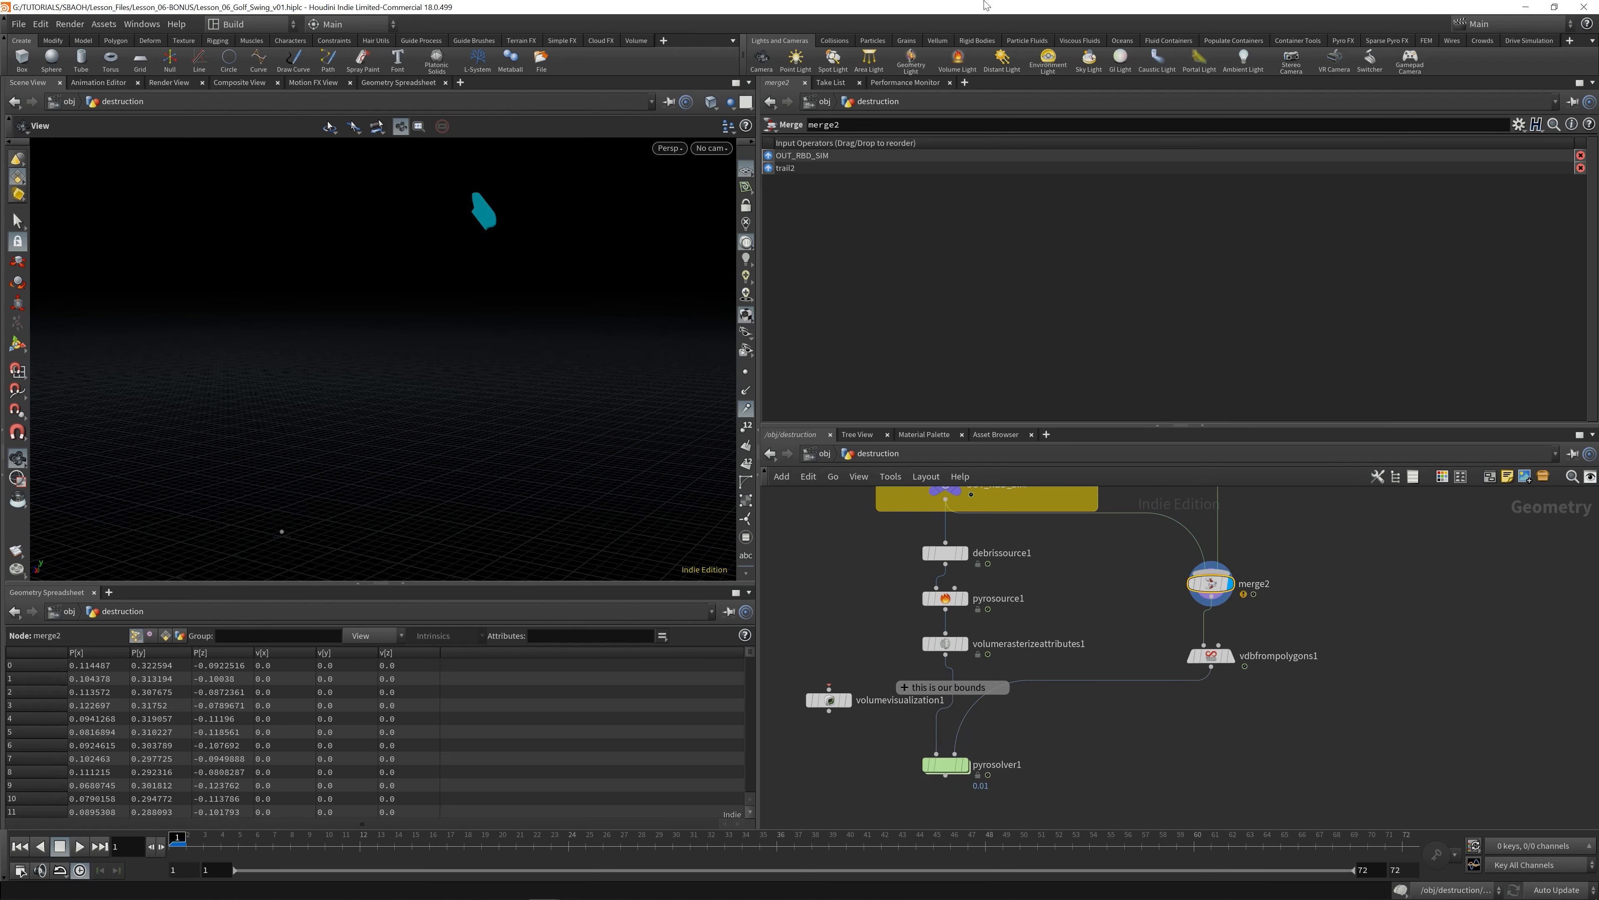
left_click(291, 846)
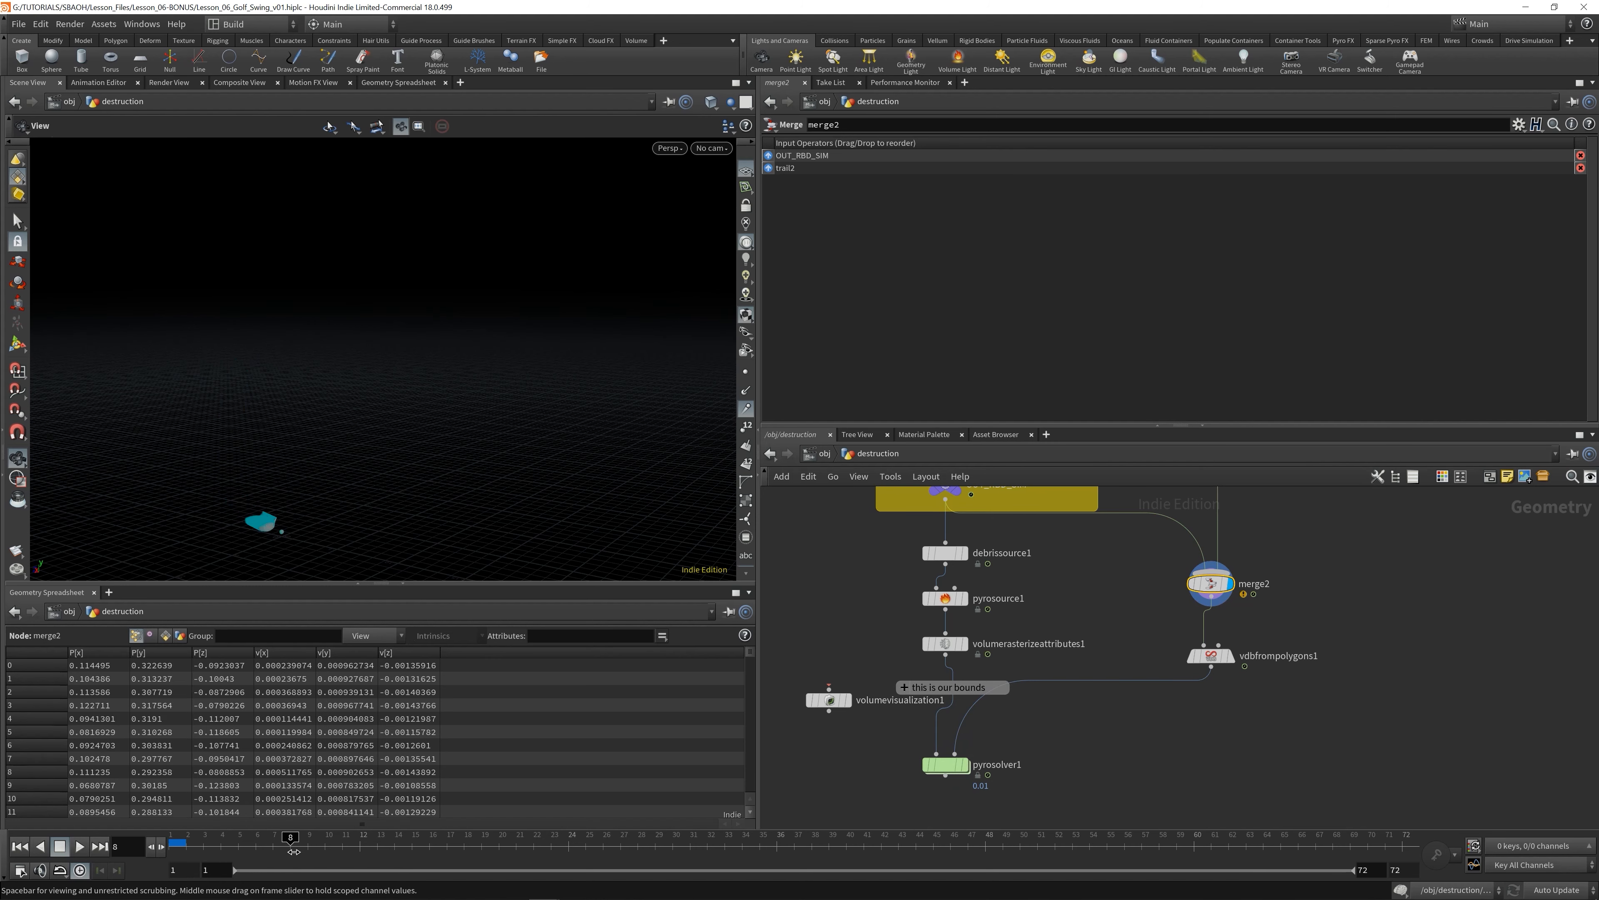
mouse_move(294, 852)
left_mouse_down()
mouse_move(230, 854)
mouse_move(323, 852)
left_mouse_up()
key("space+f")
left_click_drag(542, 383, 350, 345)
middle_click_drag(636, 403, 413, 387)
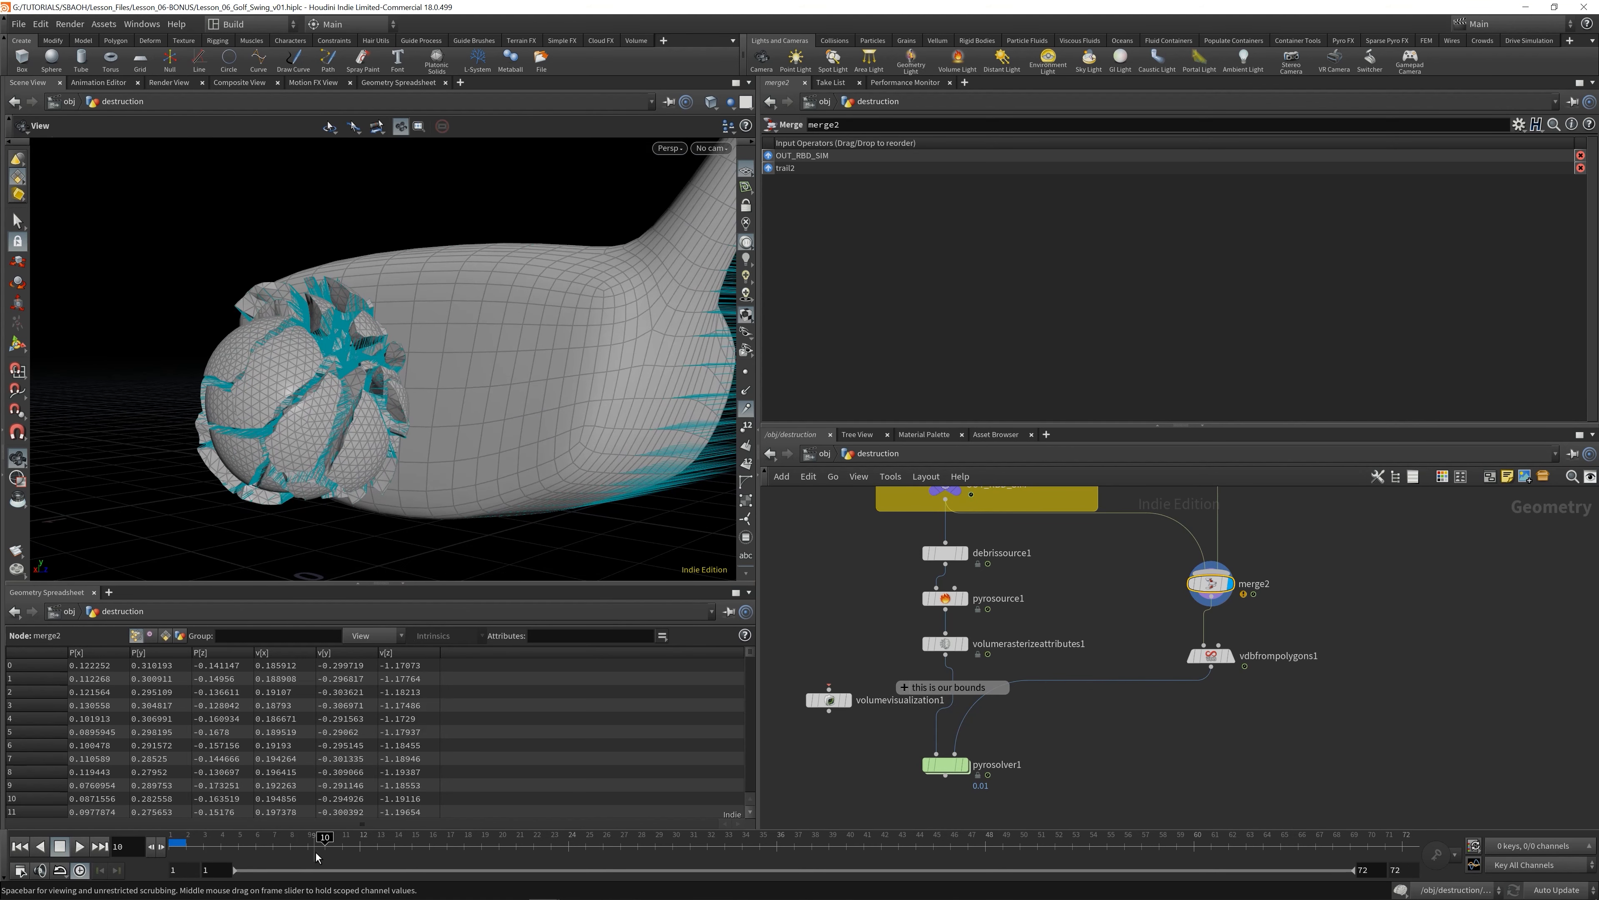
mouse_move(317, 857)
left_mouse_down()
mouse_move(290, 842)
mouse_move(323, 848)
mouse_move(310, 854)
left_mouse_up()
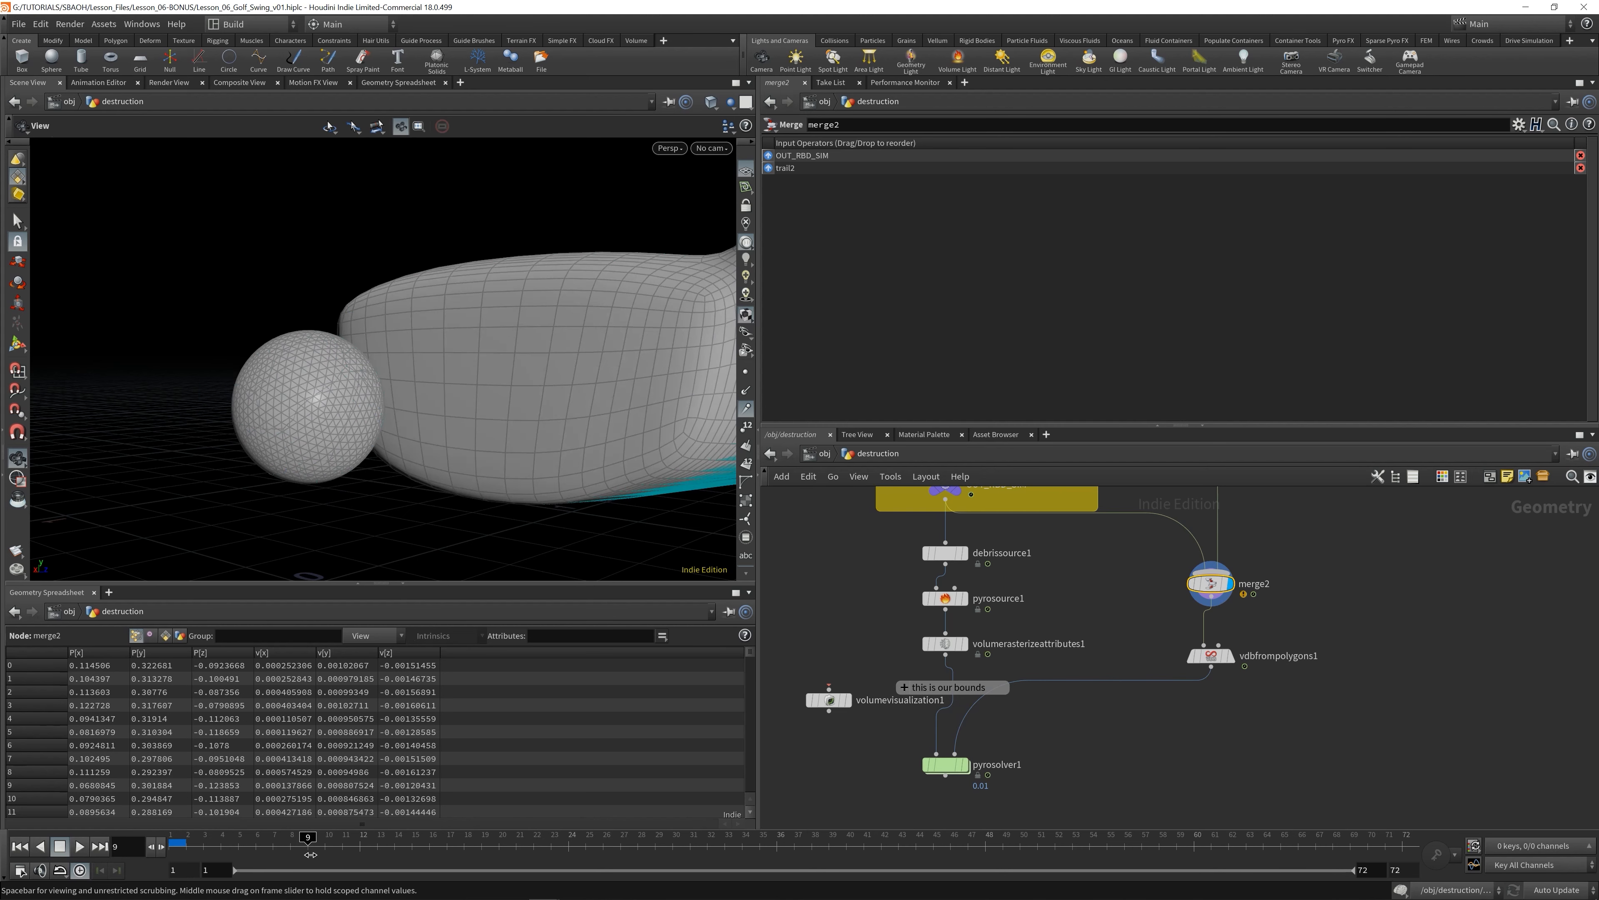
- Set the pyro solver's start frame to 9
left_click_drag(1060, 747, 929, 813)
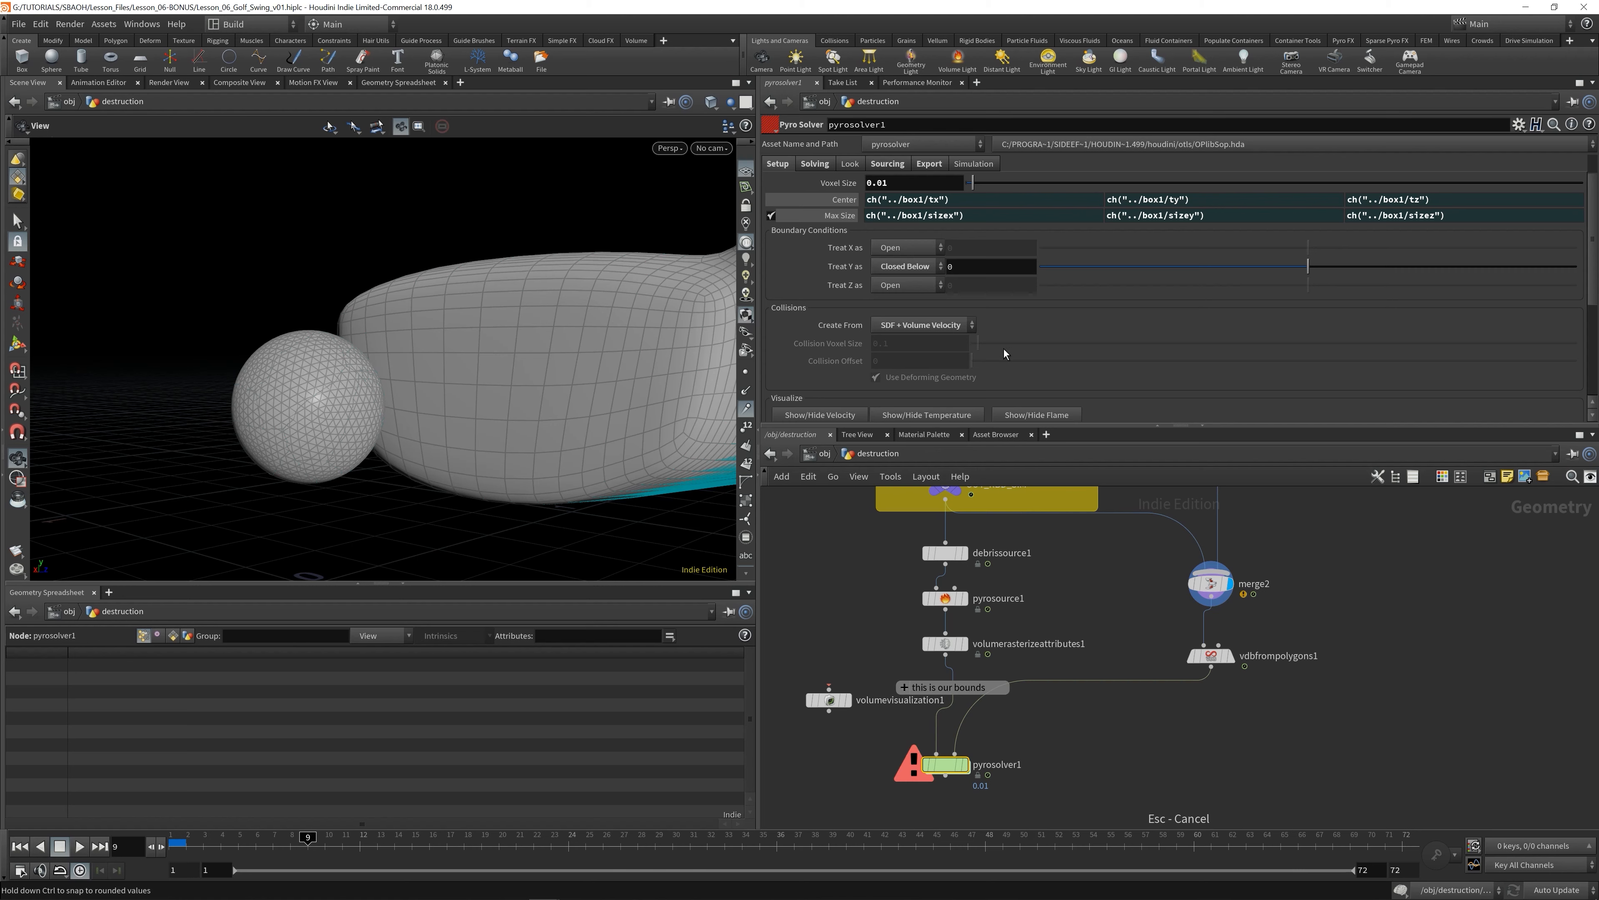
left_click(815, 164)
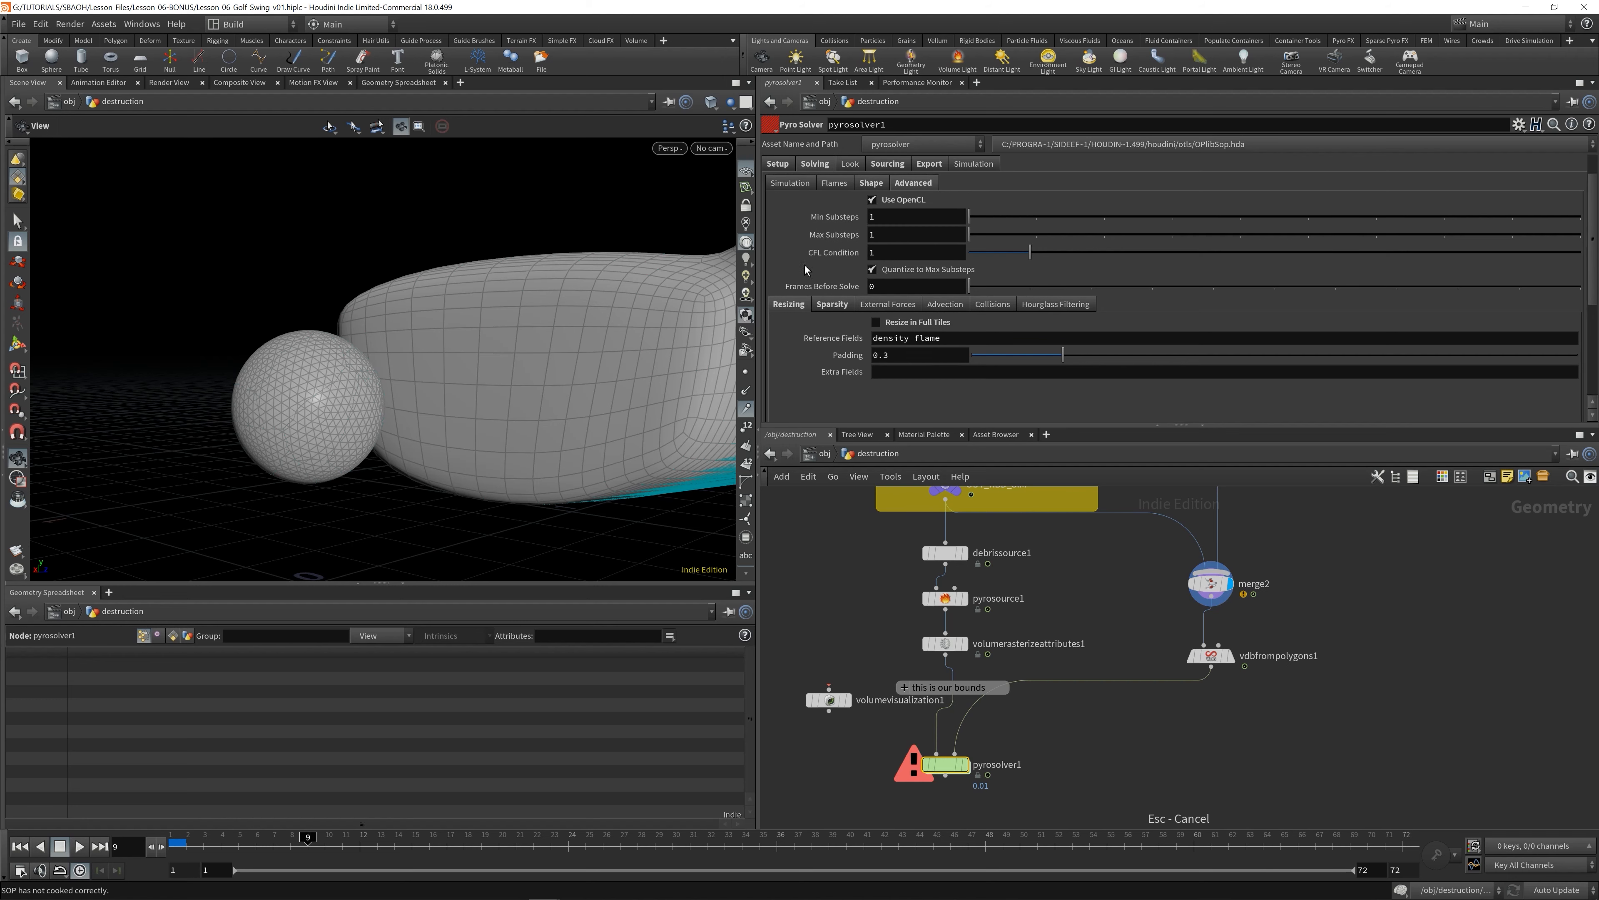
scroll(812, 308, "up", 2)
left_click(780, 202)
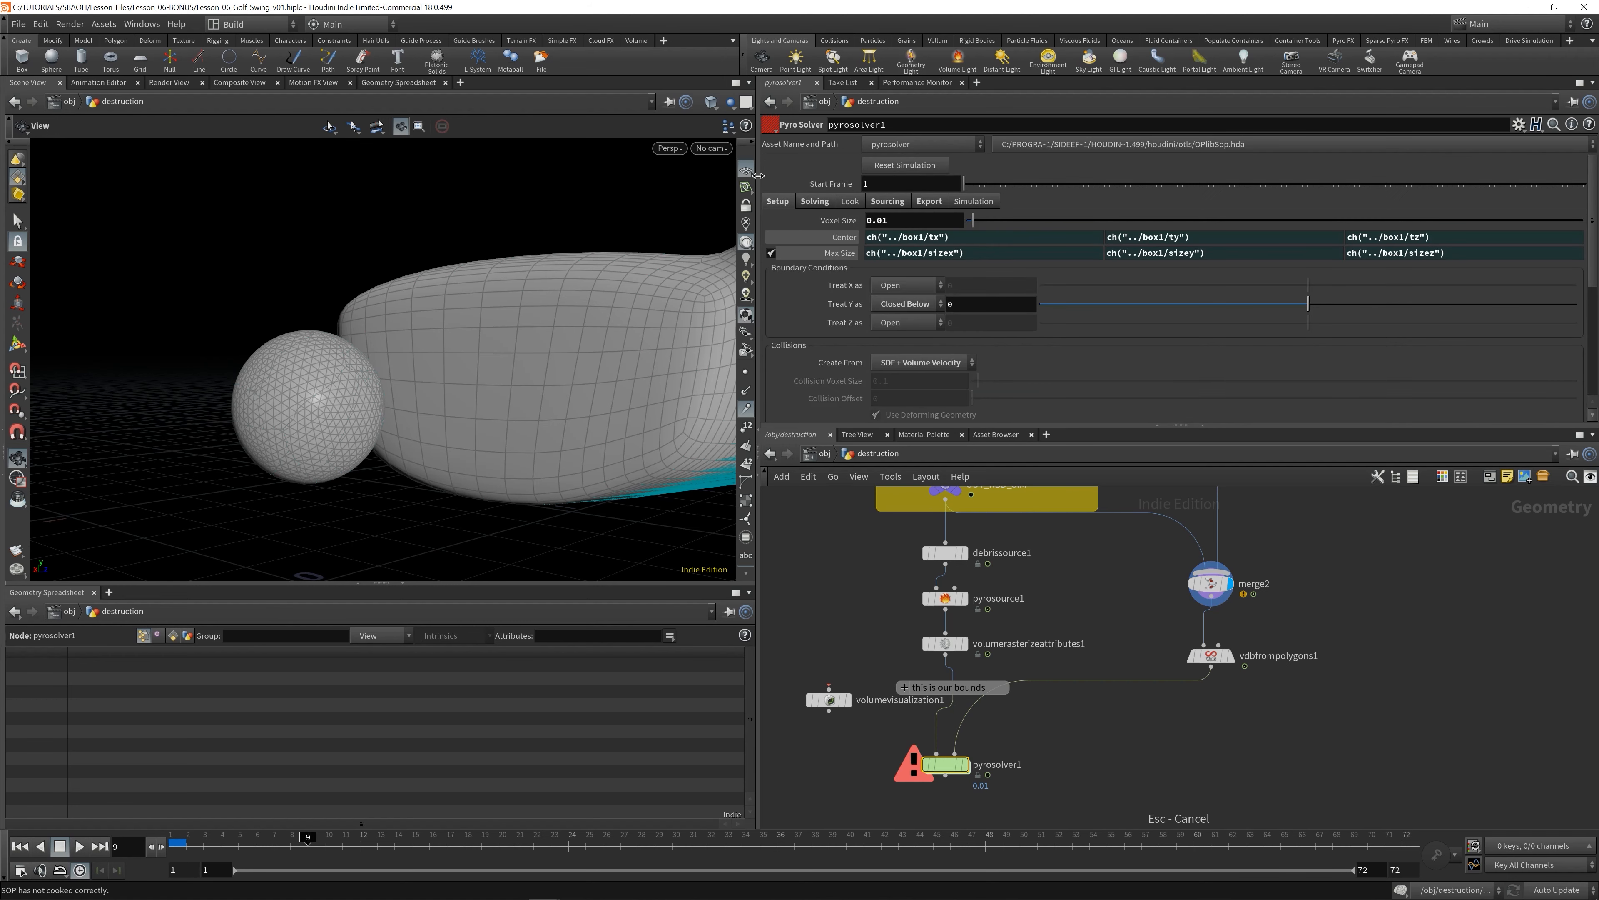
double_click(883, 184)
type("9")
key("Return")
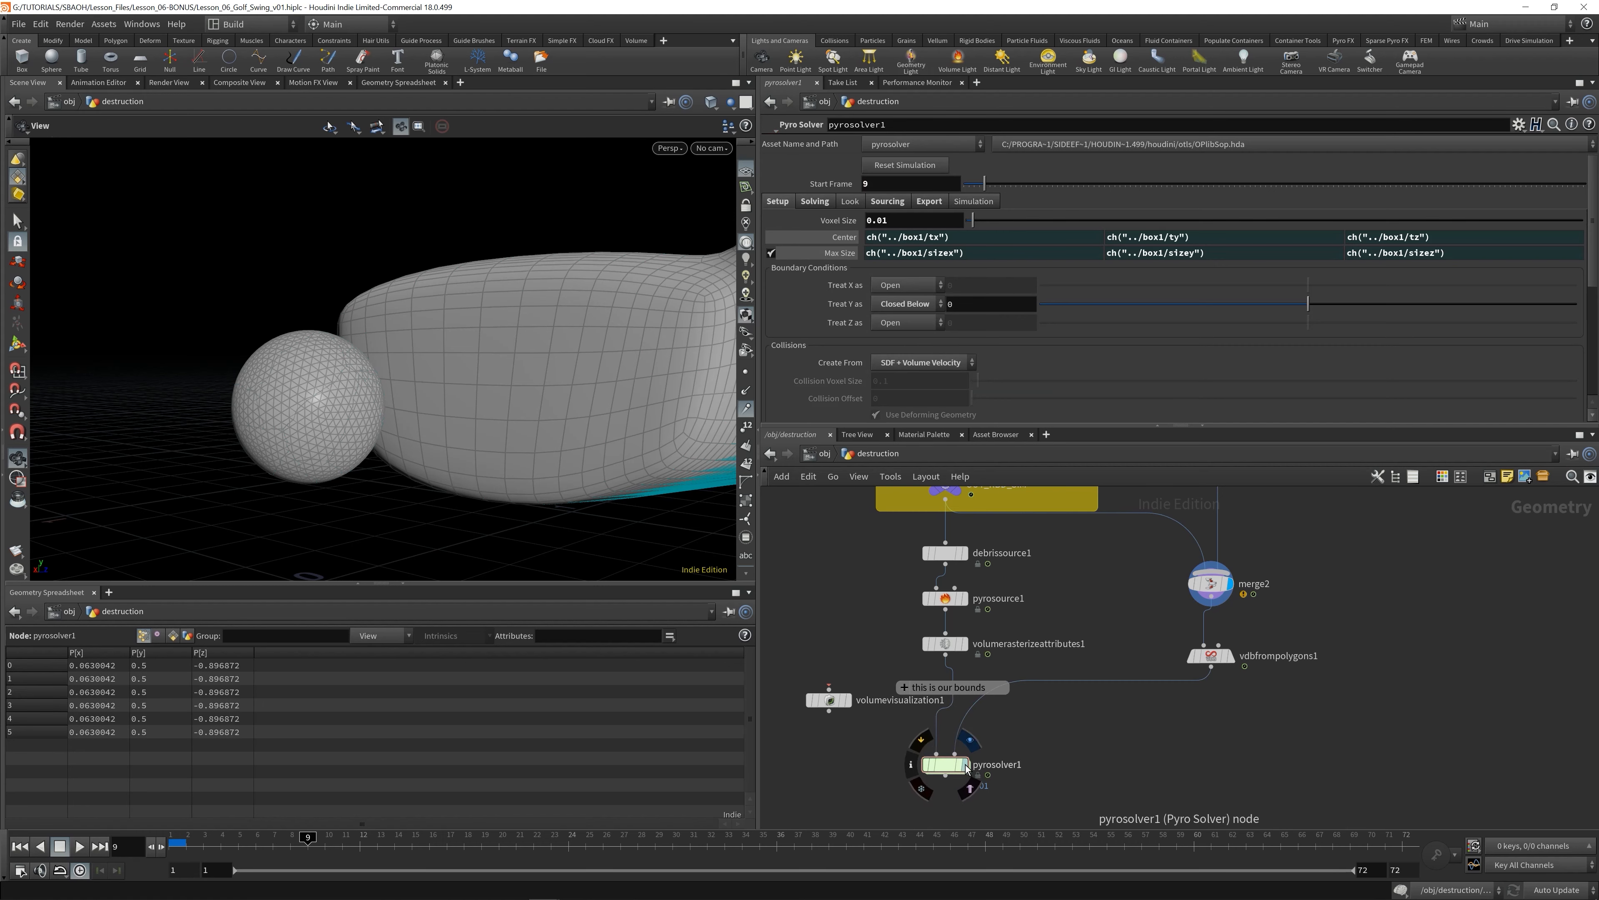
- Display pyrosolver1 and play the smoke simulation from the first frame
left_click(965, 764)
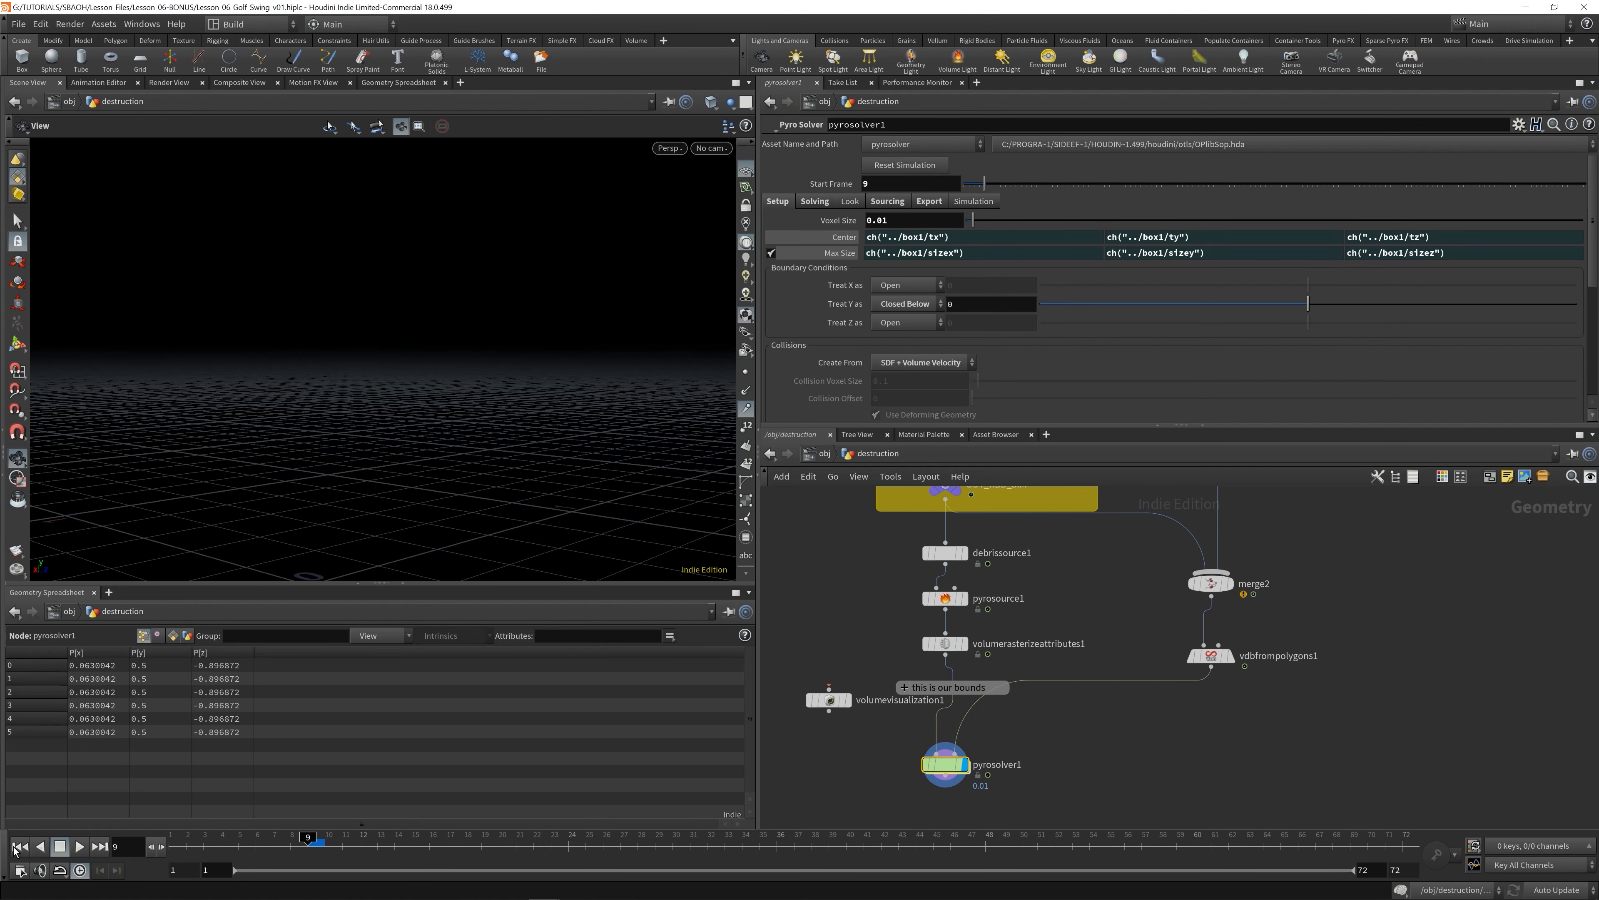
left_click(20, 846)
left_click(79, 846)
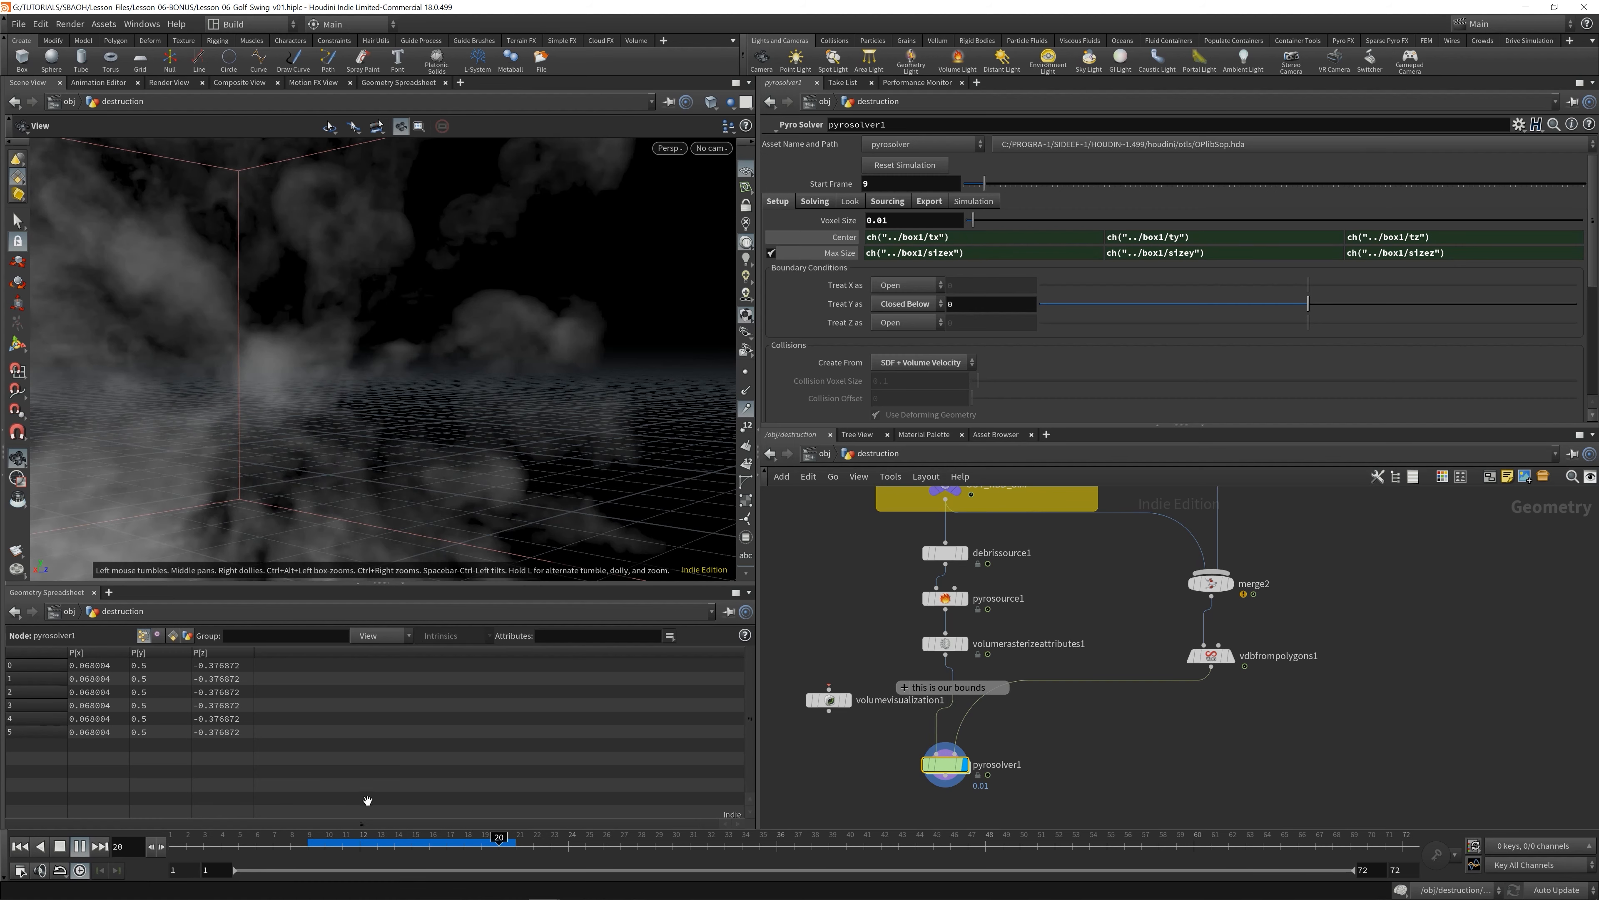
- Look through the RS_CameraShape camera and replay the simulation from just before the start of the smoke
left_click(709, 149)
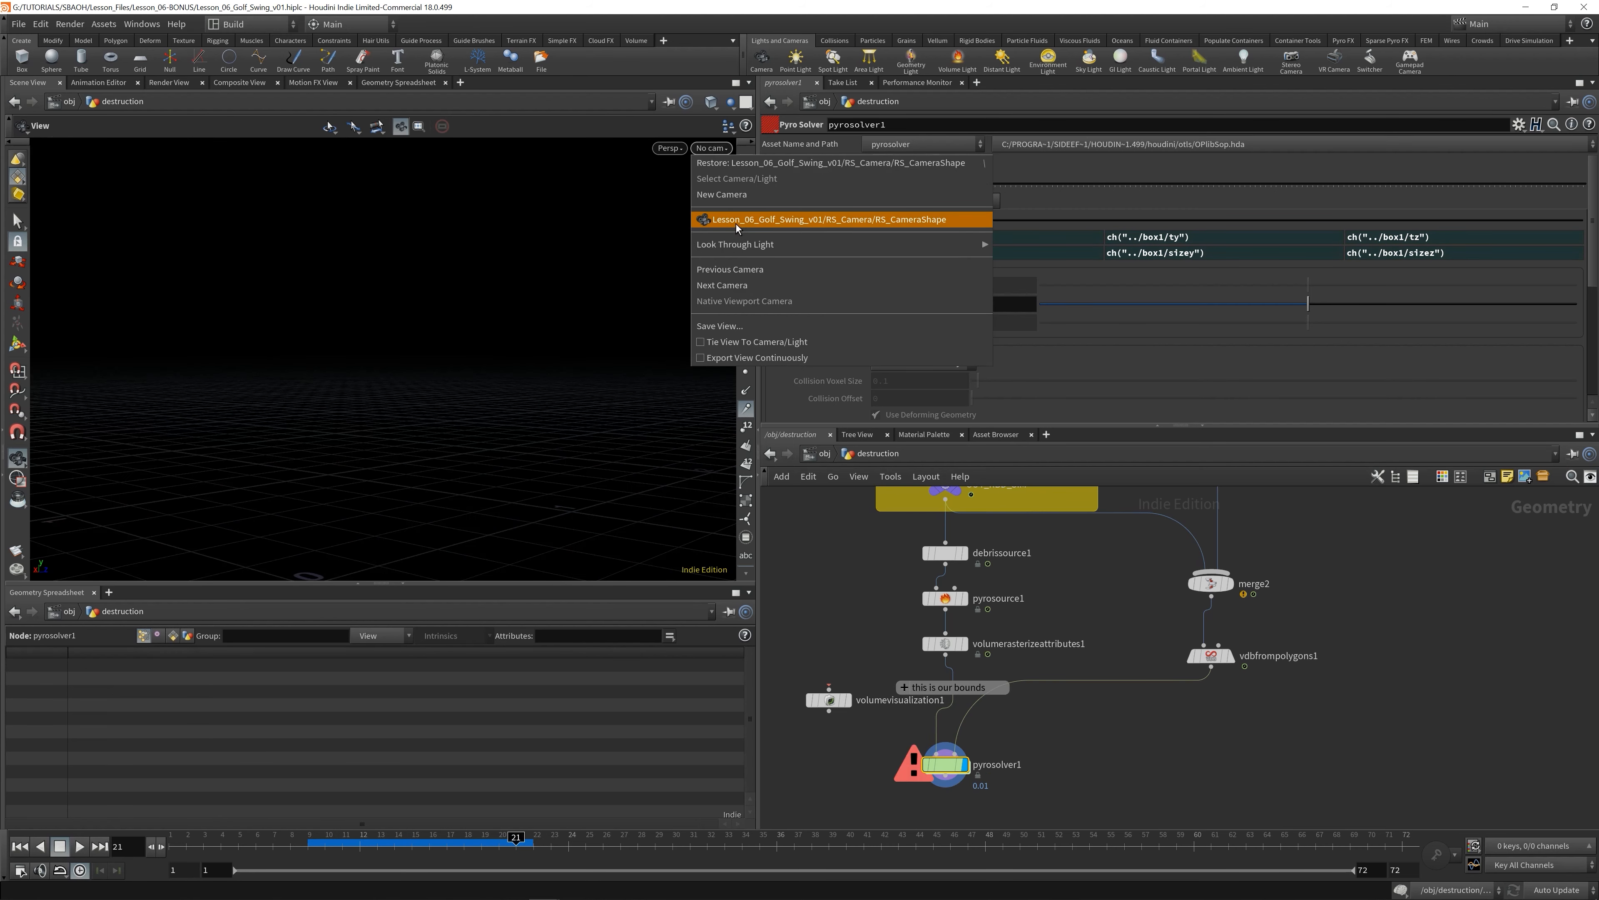
left_click(829, 219)
left_click(331, 843)
left_click_drag(345, 844, 290, 843)
left_click(85, 847)
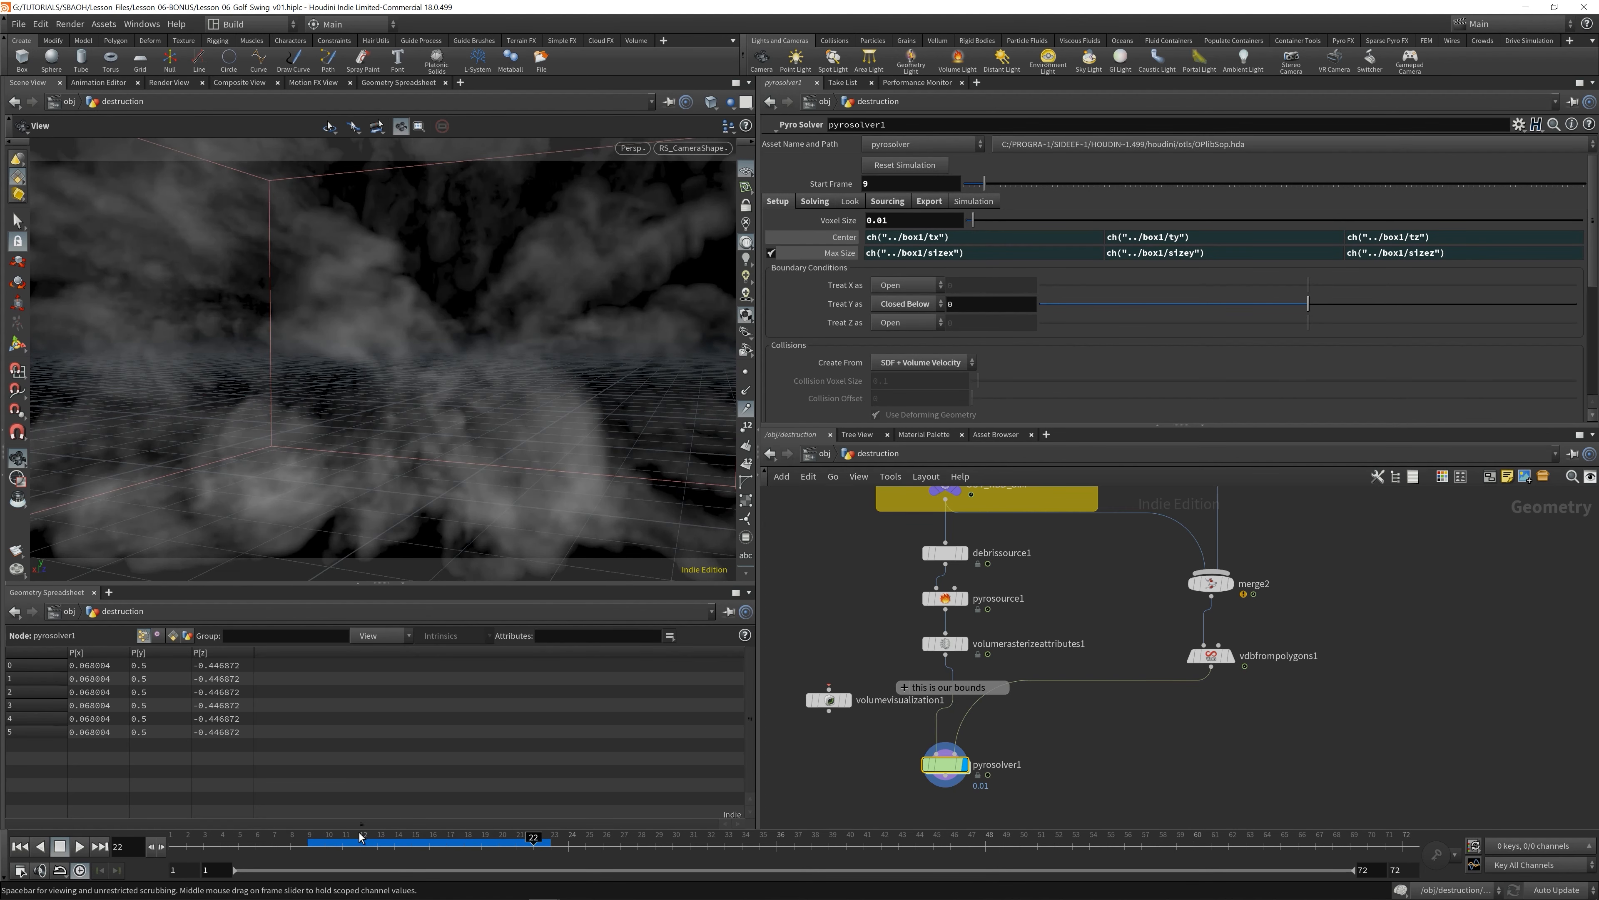
- Scrub through the cached smoke frames up to frame 16 and save the scene file
left_click(343, 843)
left_click(430, 844)
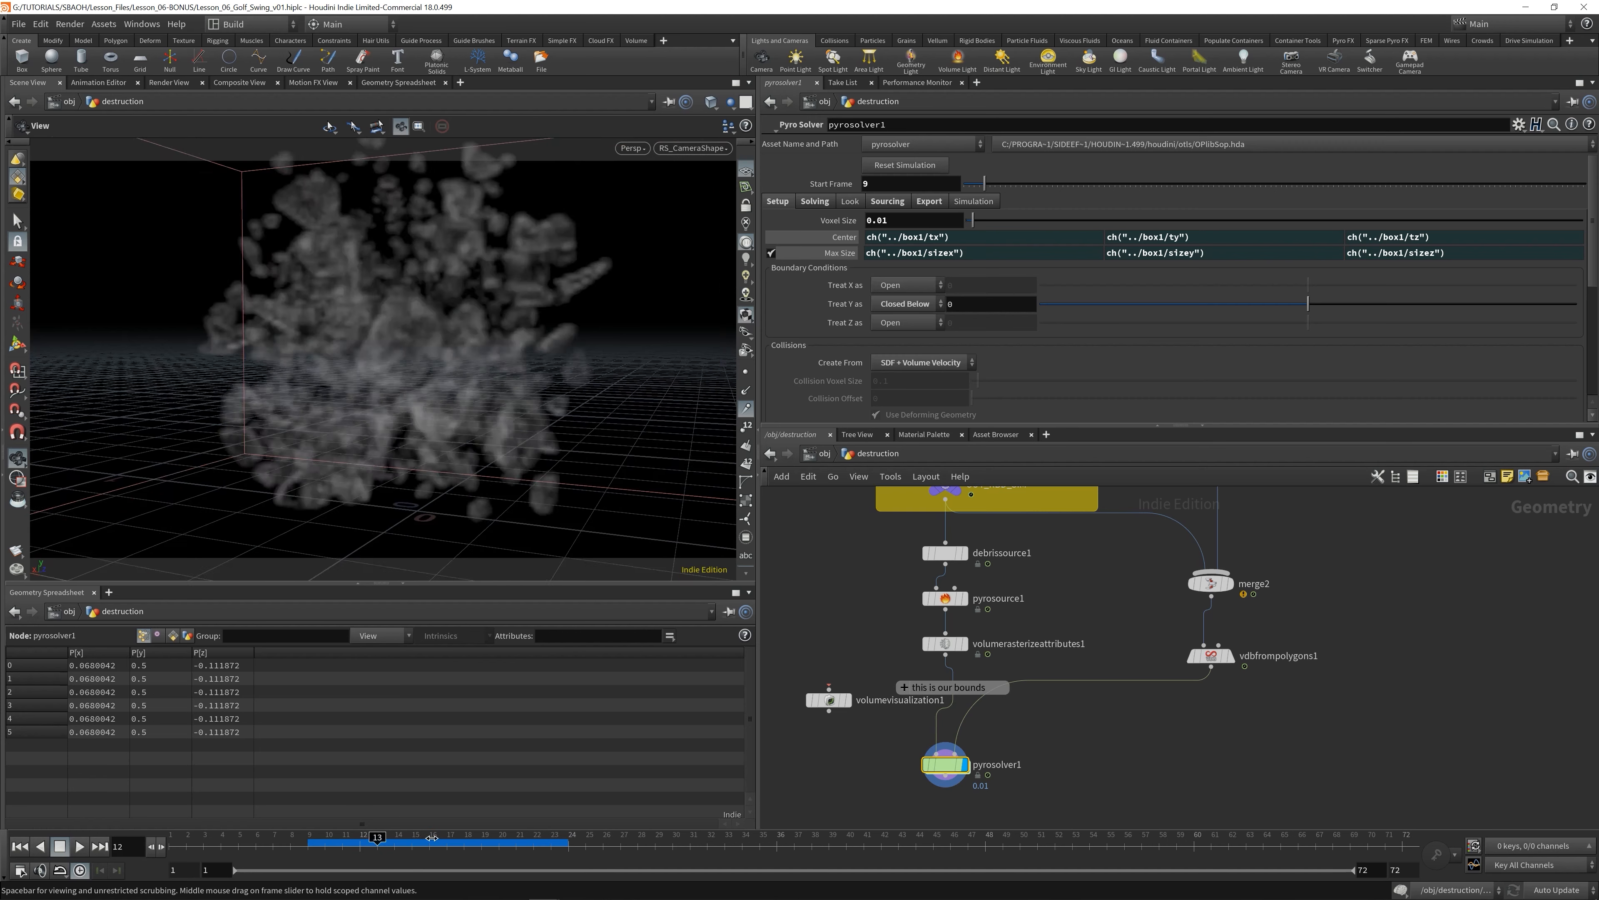
key("ctrl+s")
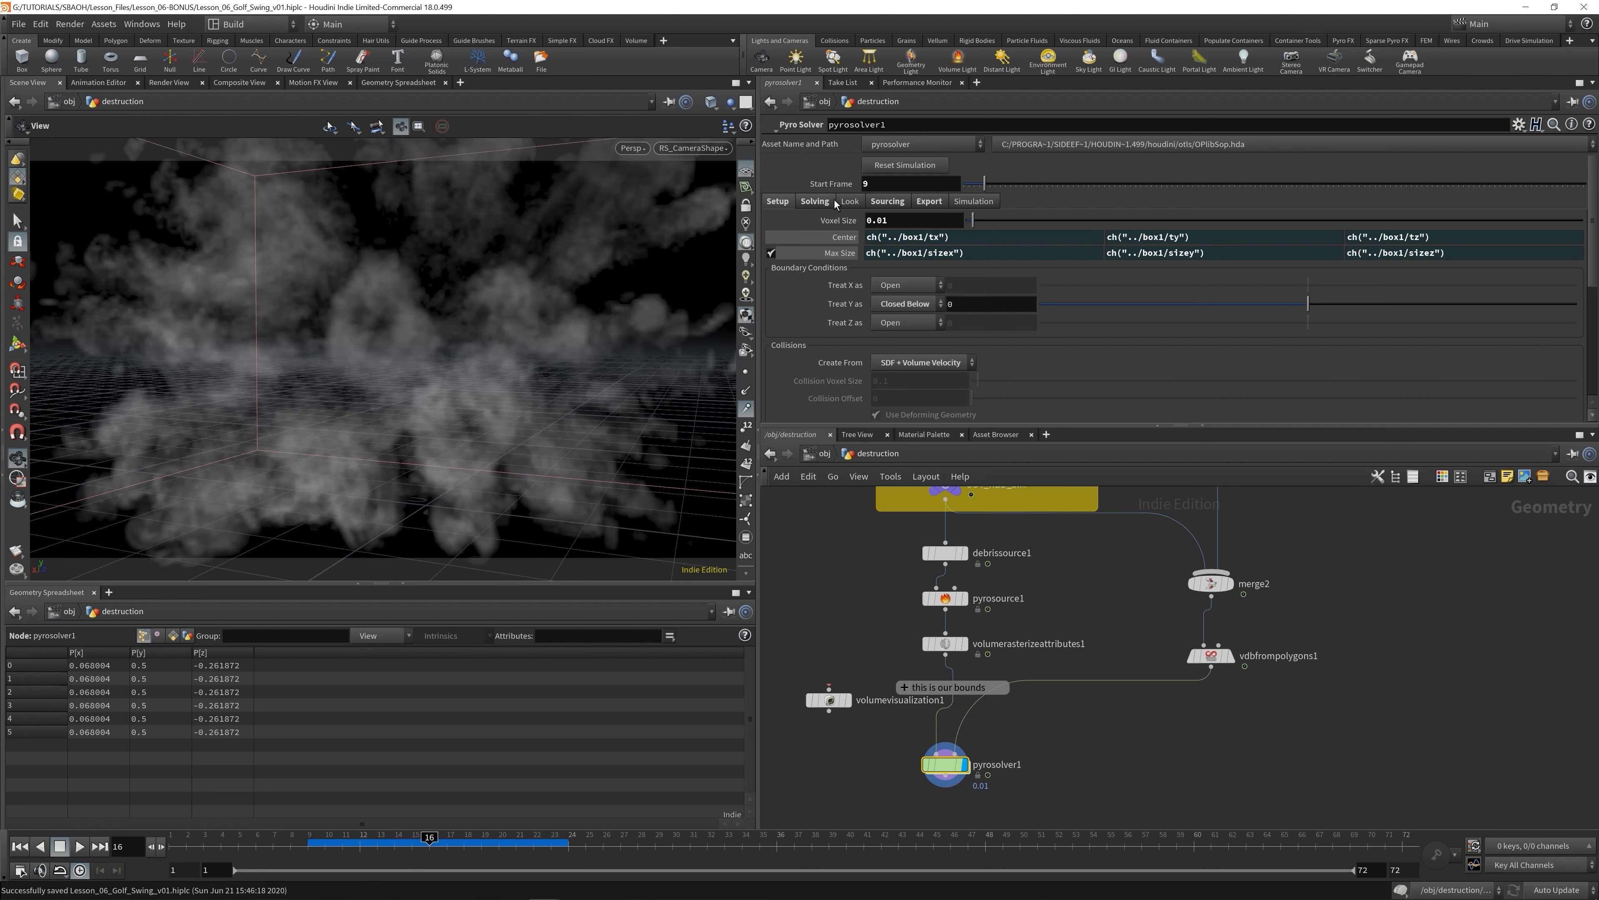
- Set the smoke Density Scale in pyrosolver1's look settings to 10
left_click(815, 201)
left_click(778, 201)
left_click(850, 201)
left_click(905, 239)
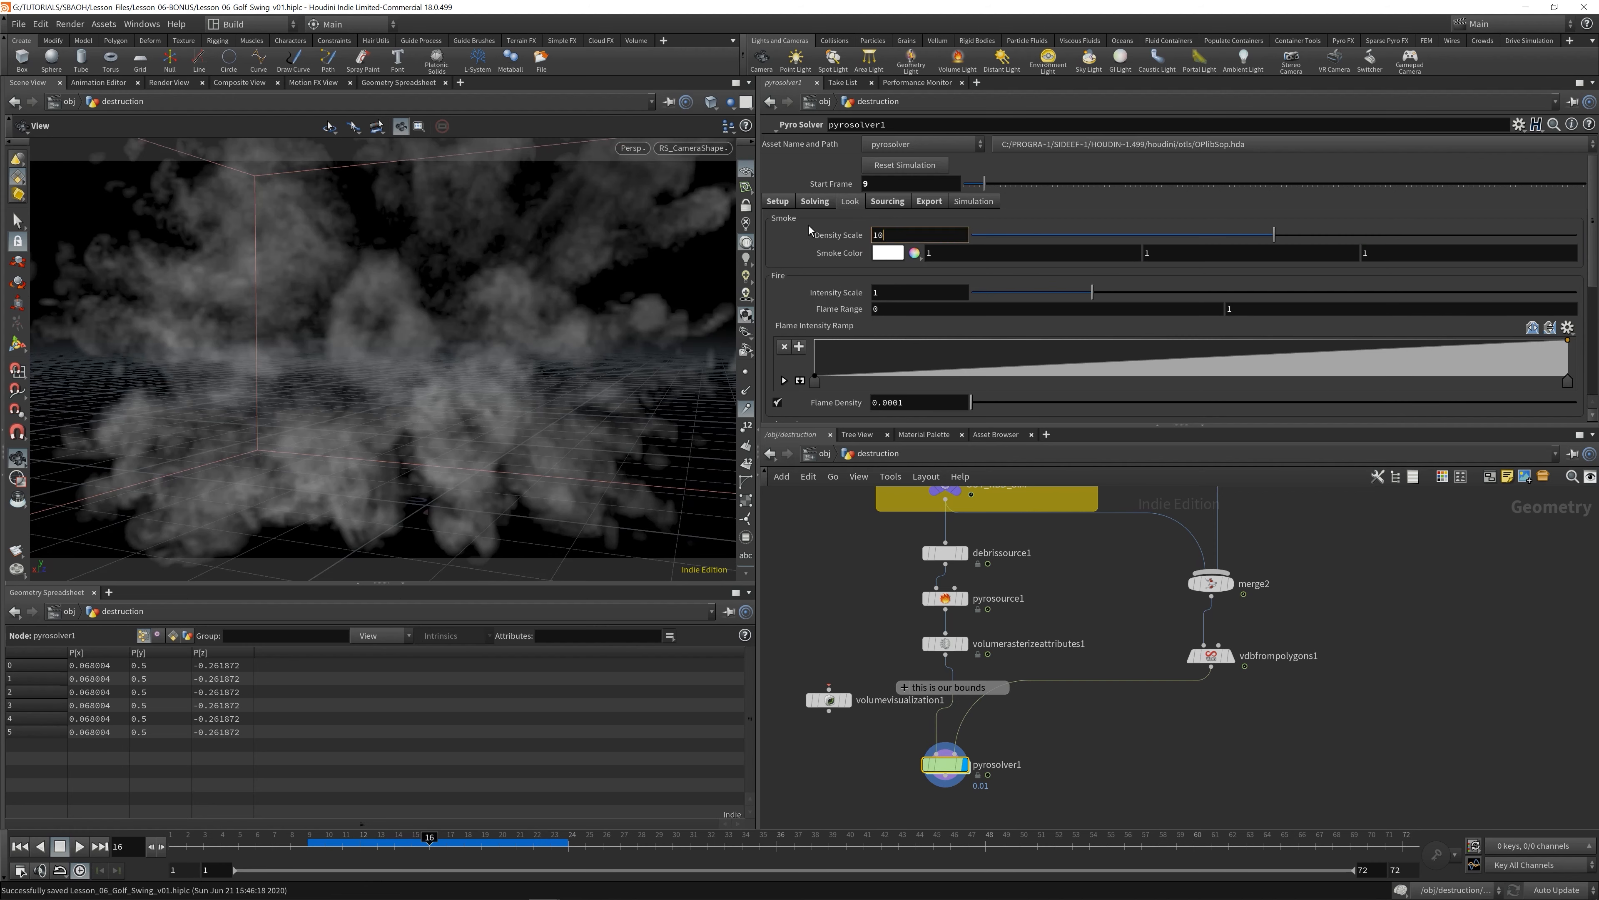
type("10")
key("Return")
- Create a distant light from an angled view of the smoke, leave the light's view and inspect the lit smoke and debris
scroll(547, 376, "down", 5)
left_click_drag(456, 304, 661, 271)
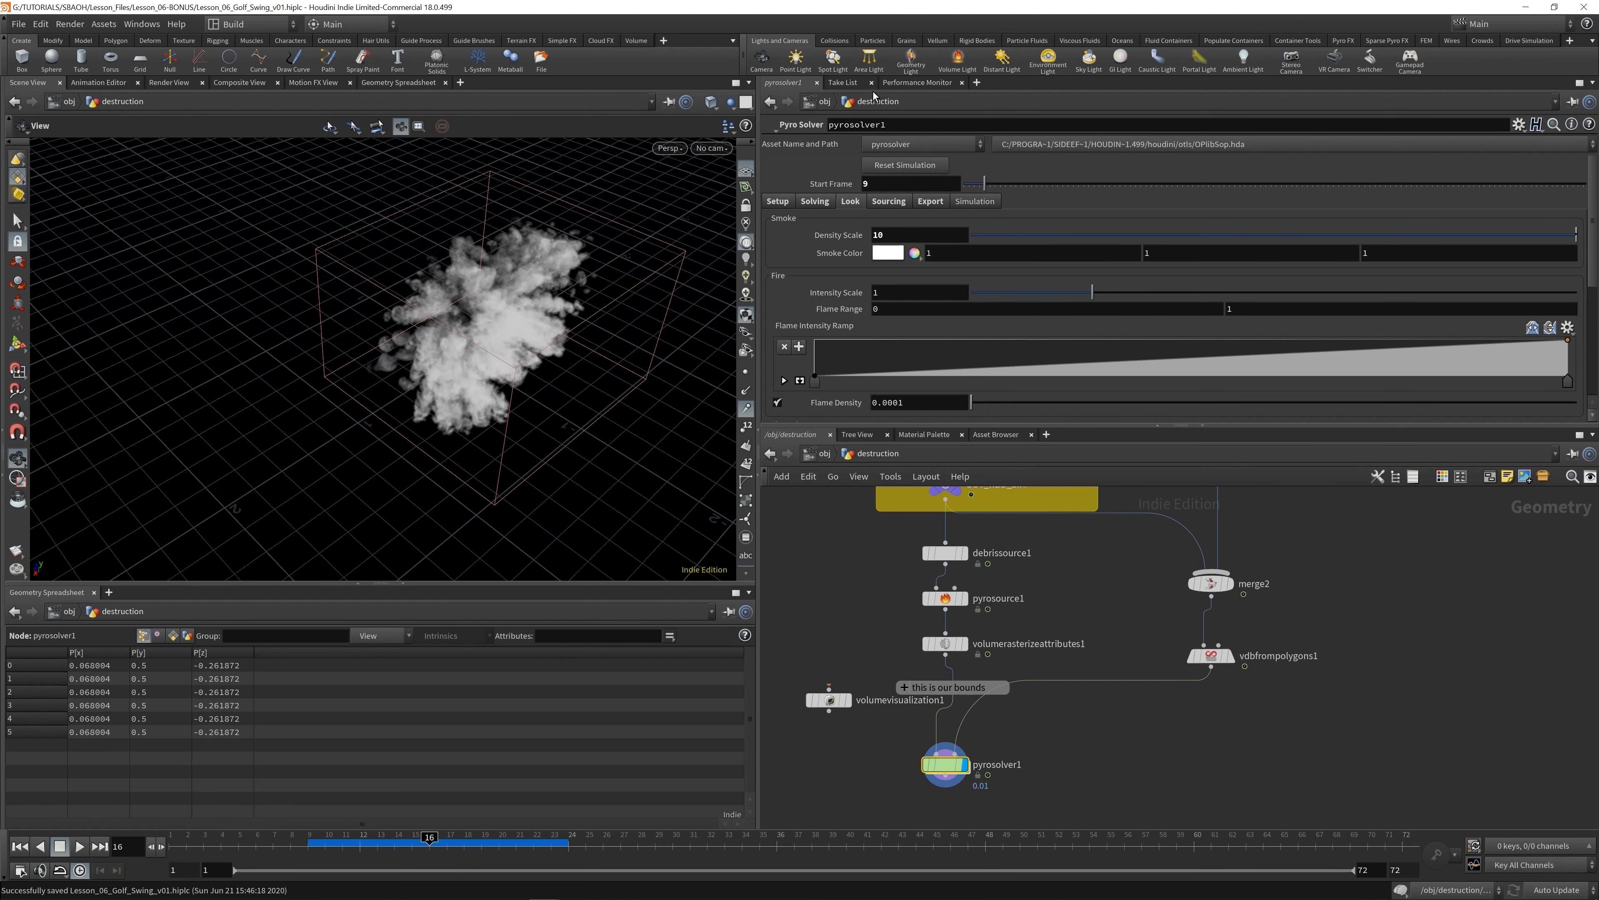
left_click_drag(566, 267, 552, 260)
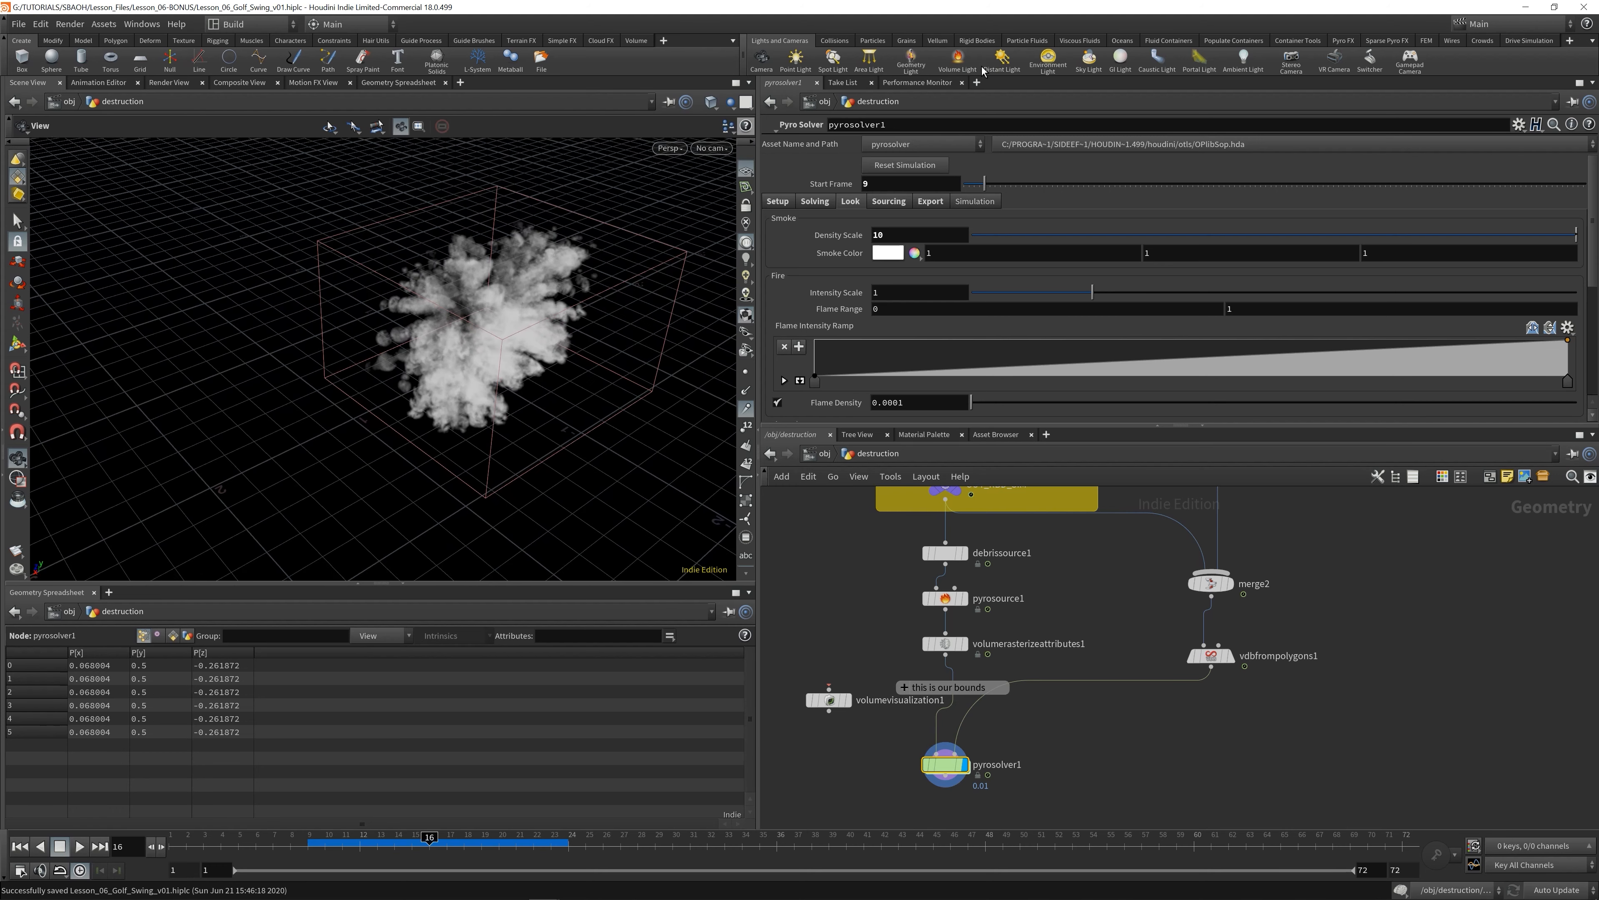
left_click(1004, 63)
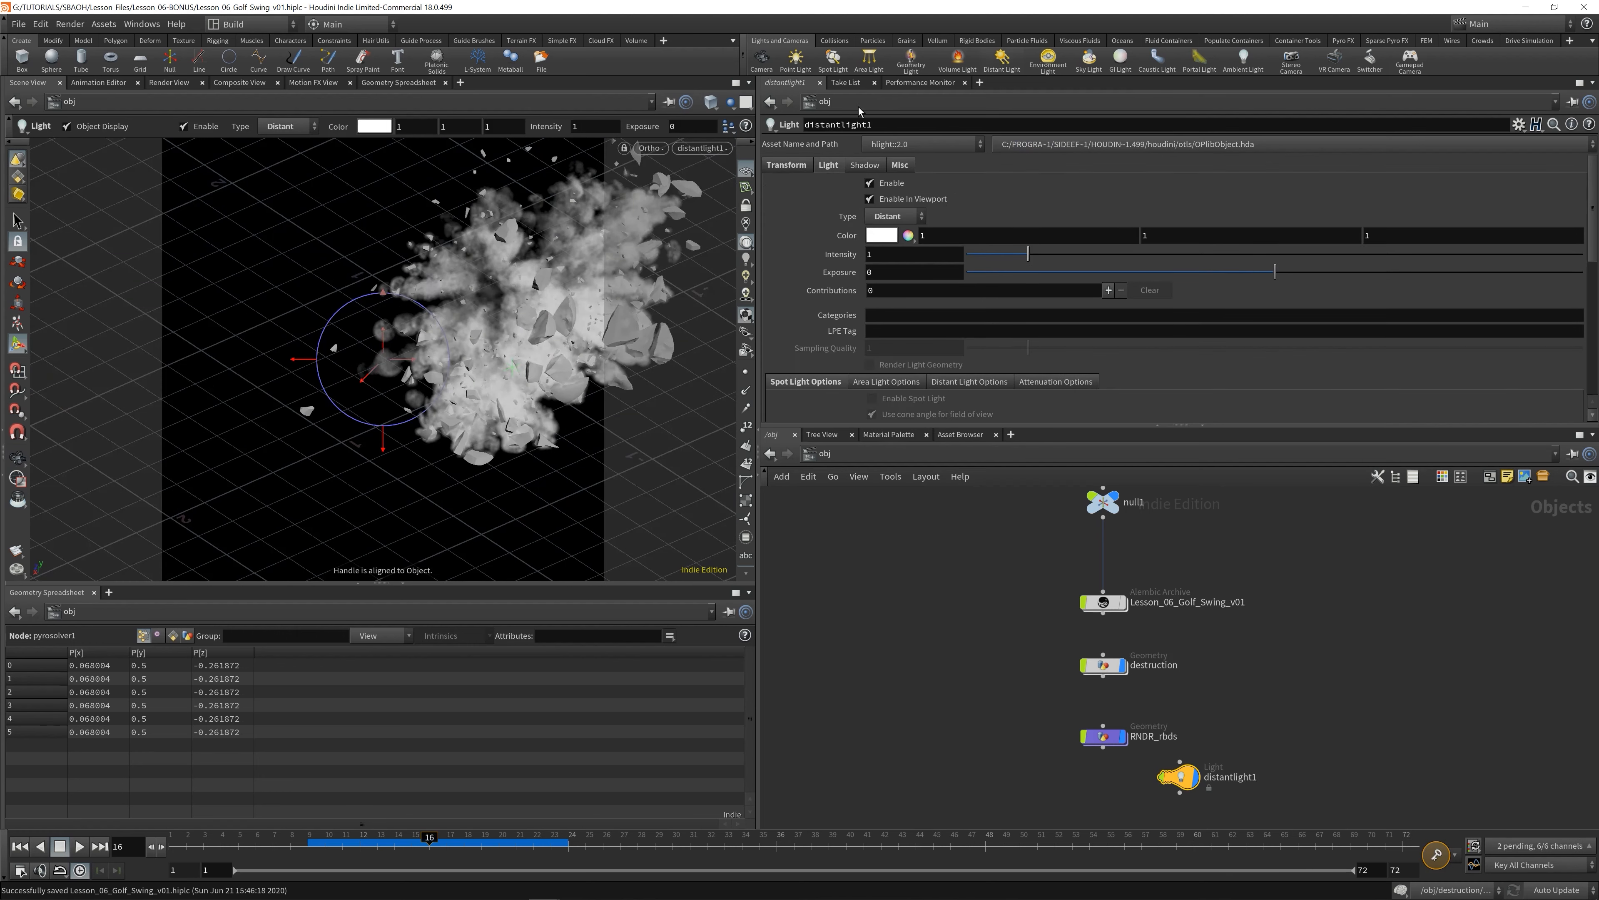
left_click_drag(576, 281, 553, 370, "alt")
key("Escape")
middle_click_drag(554, 366, 277, 221)
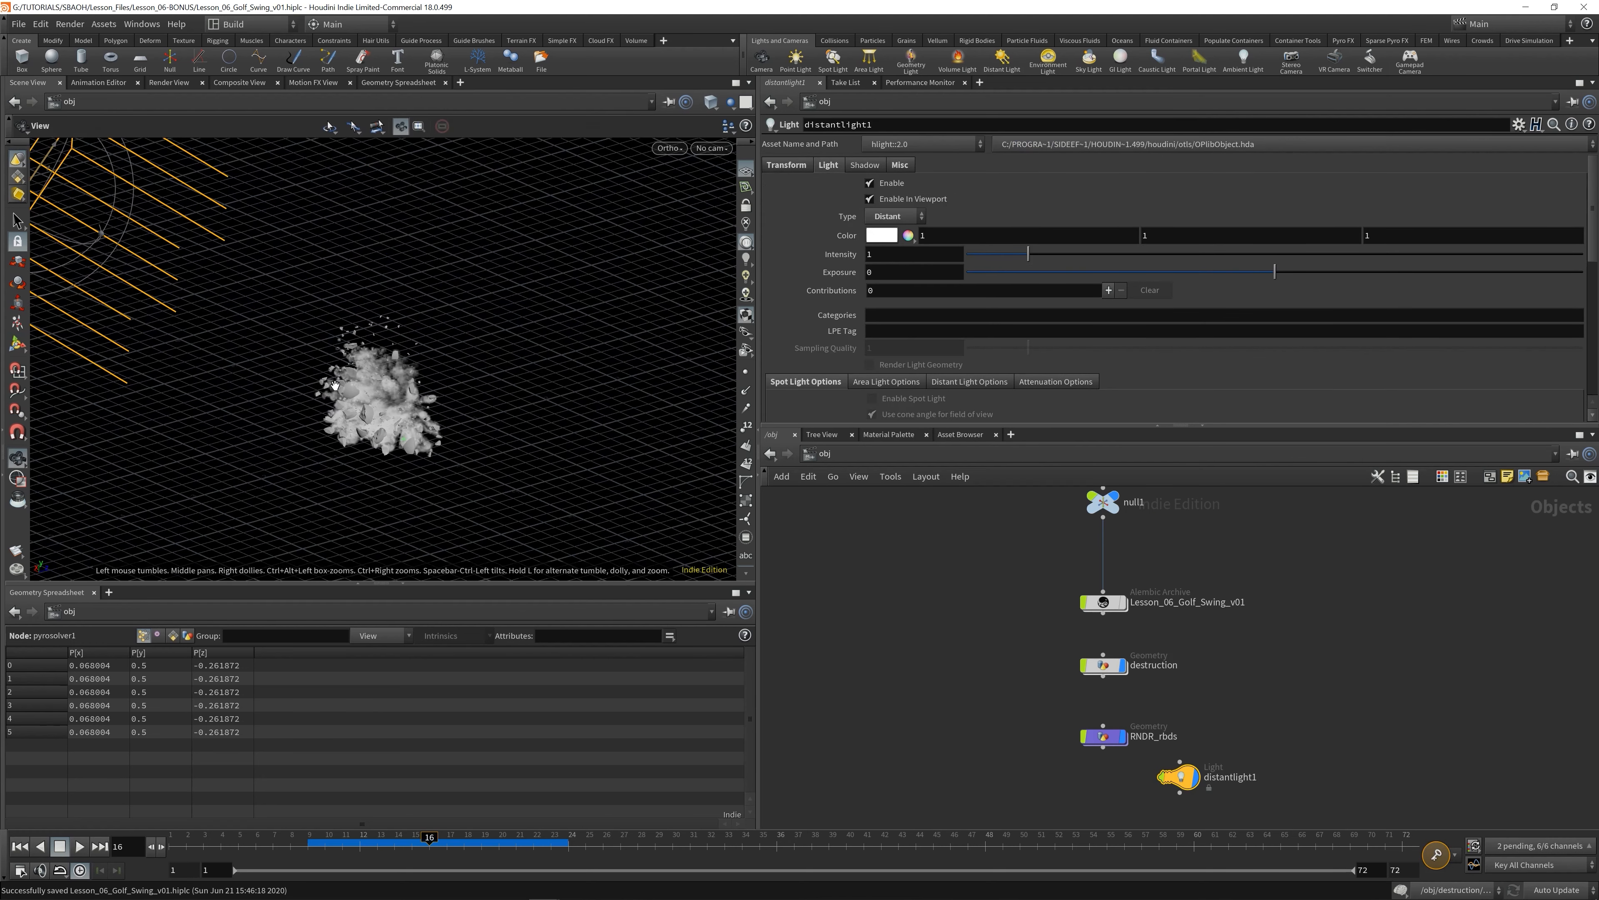
scroll(483, 444, "up", 5)
left_click_drag(483, 444, 667, 415)
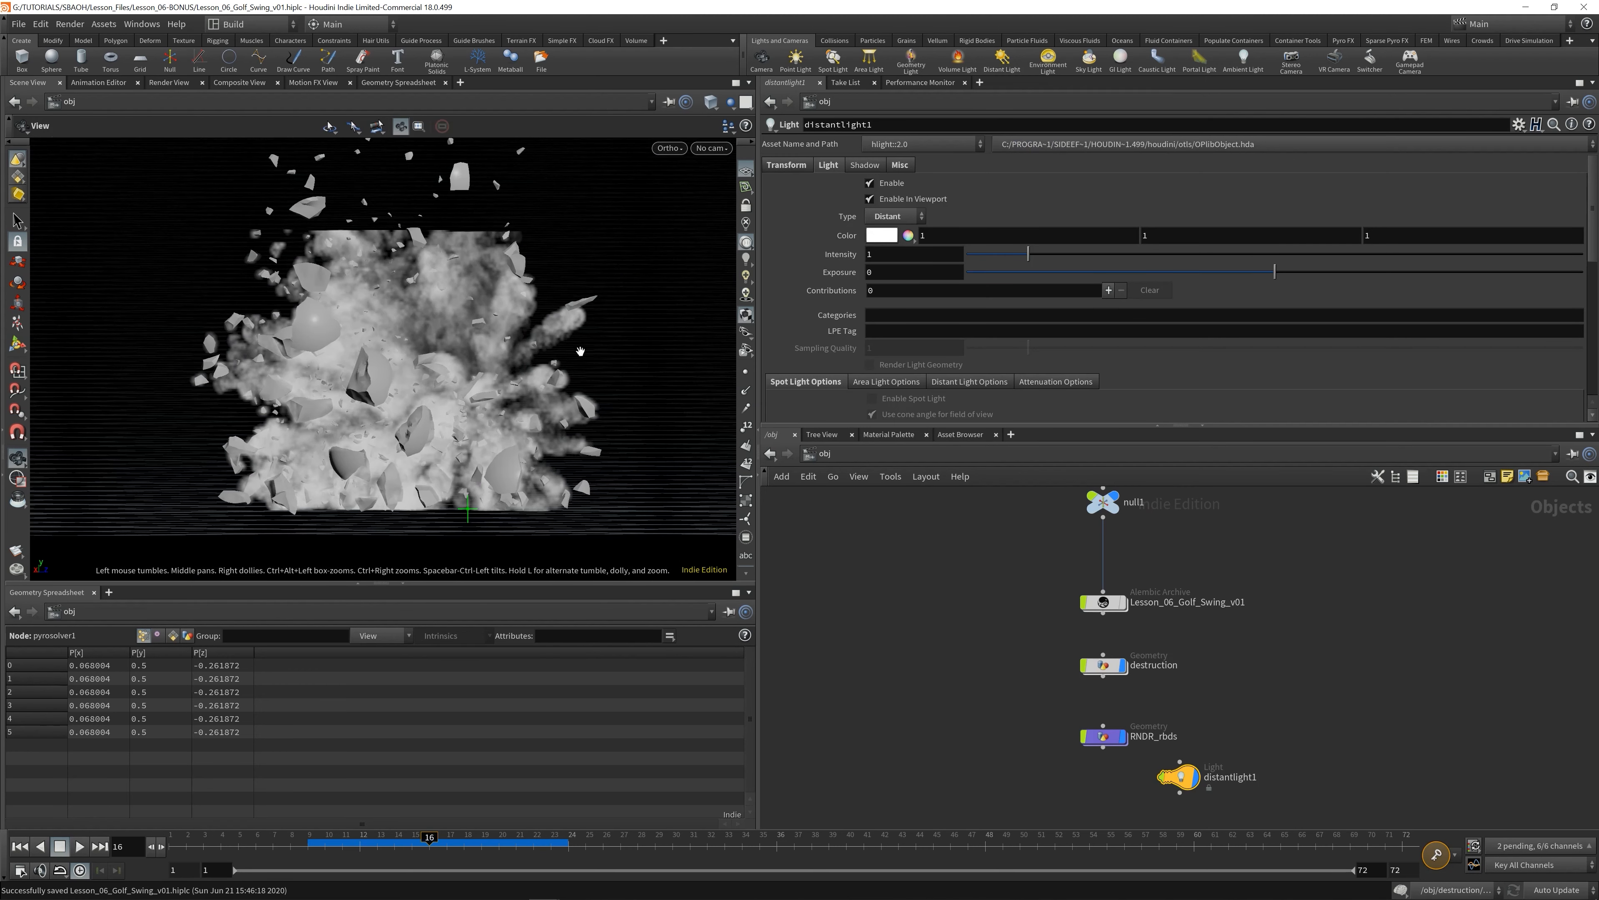
key("Return")
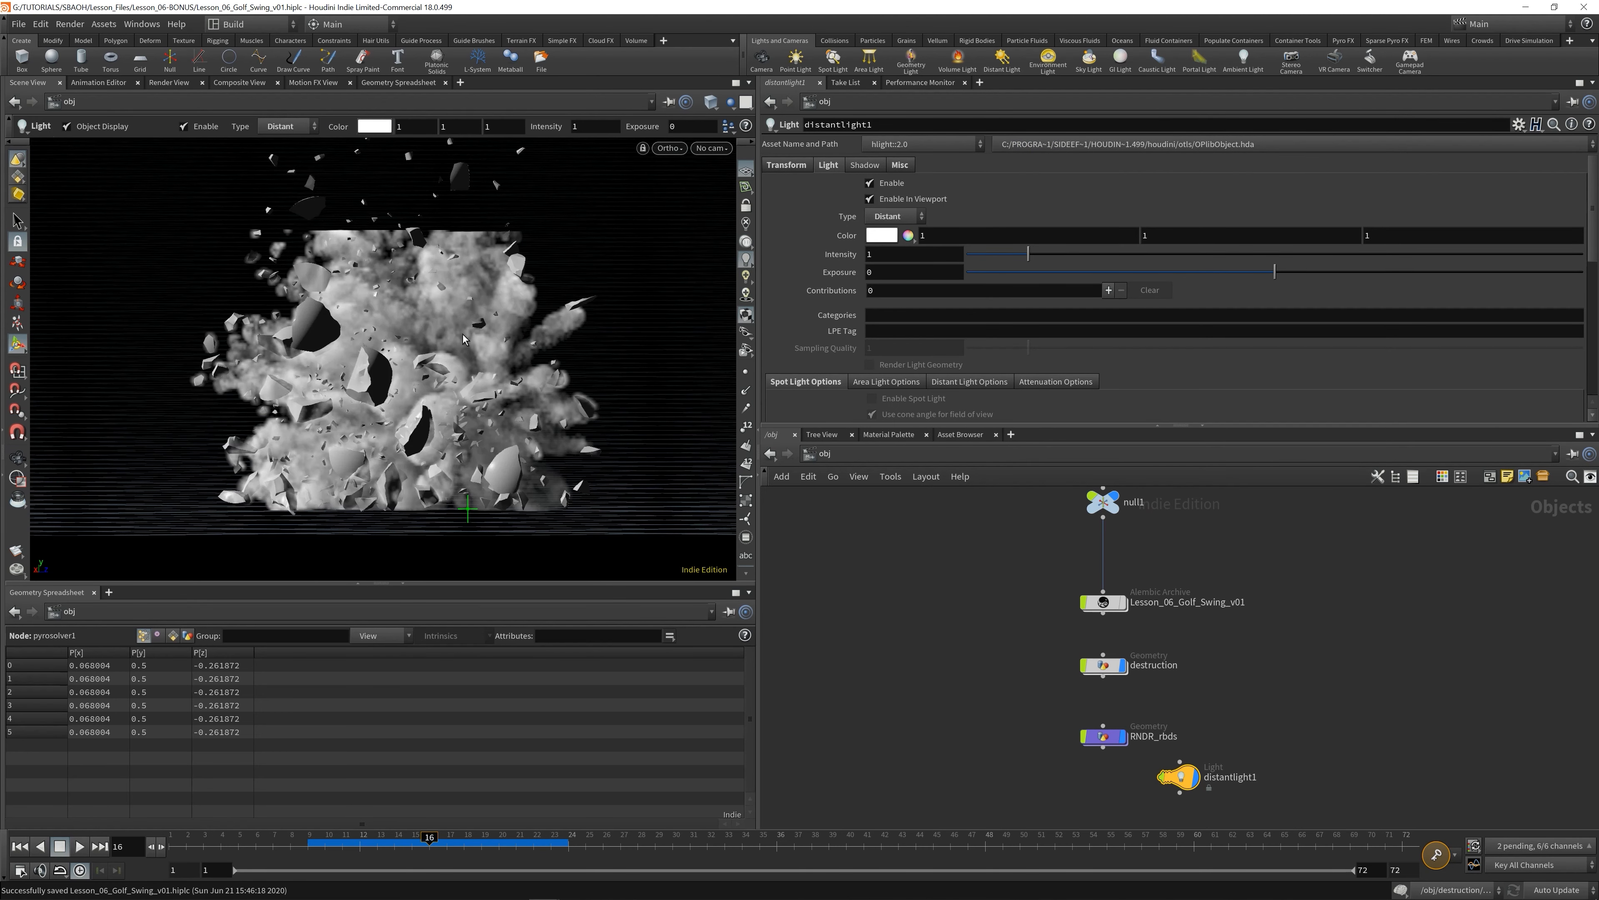
- Return to the destruction network by way of RNDR_rbds and examine the lit smoke up close
double_click(1104, 735)
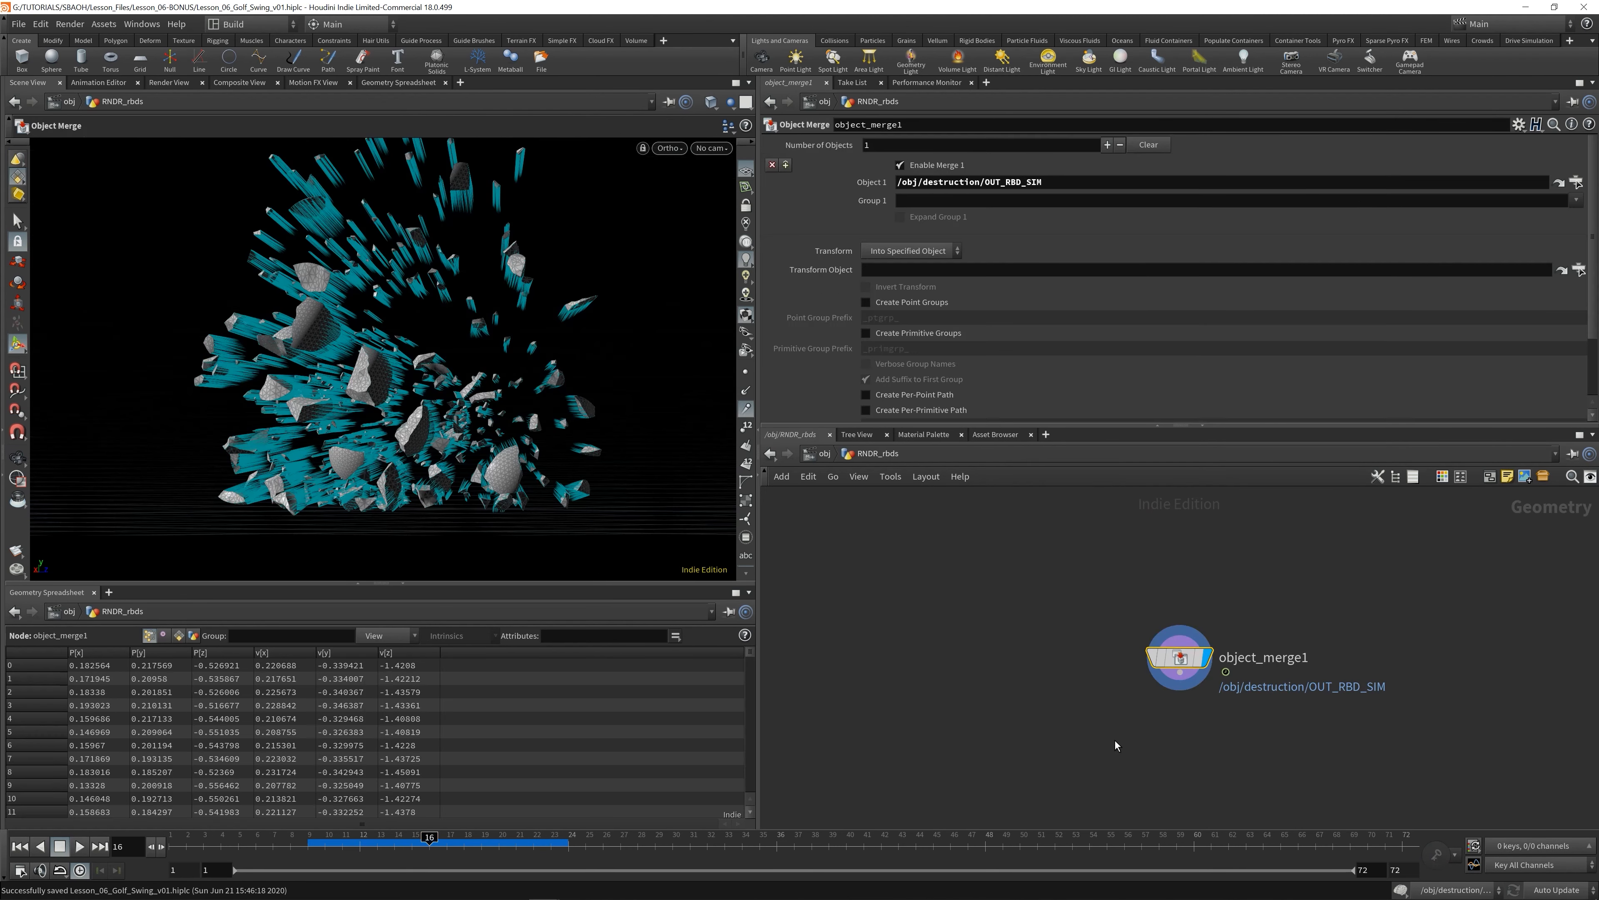
left_click(822, 455)
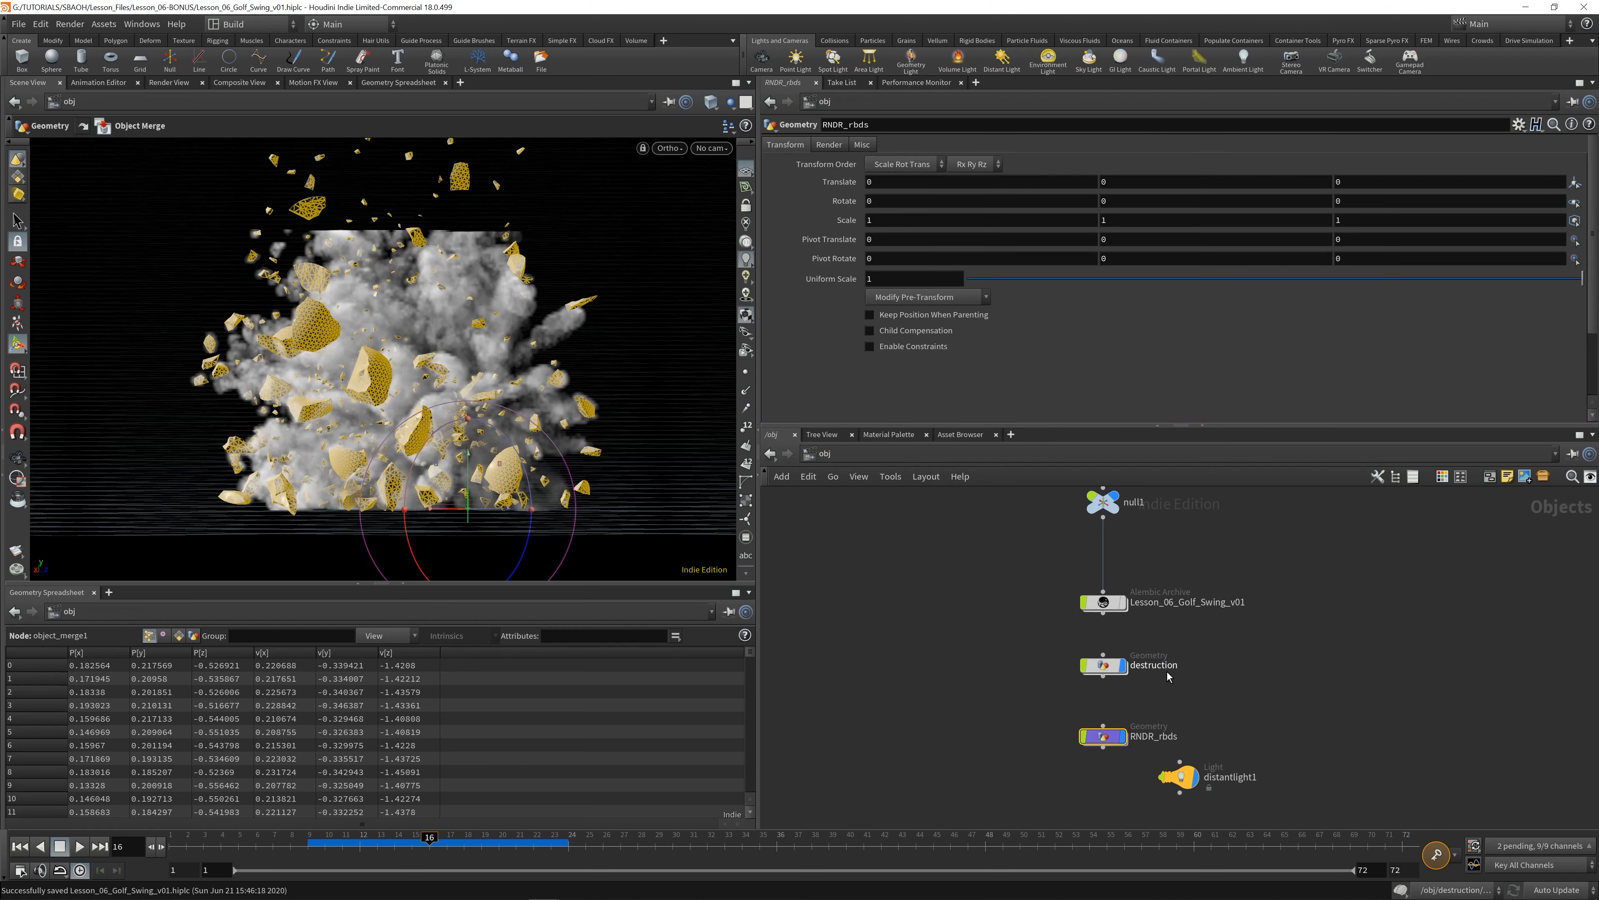
double_click(1103, 664)
key("Escape")
left_click_drag(434, 397, 428, 340)
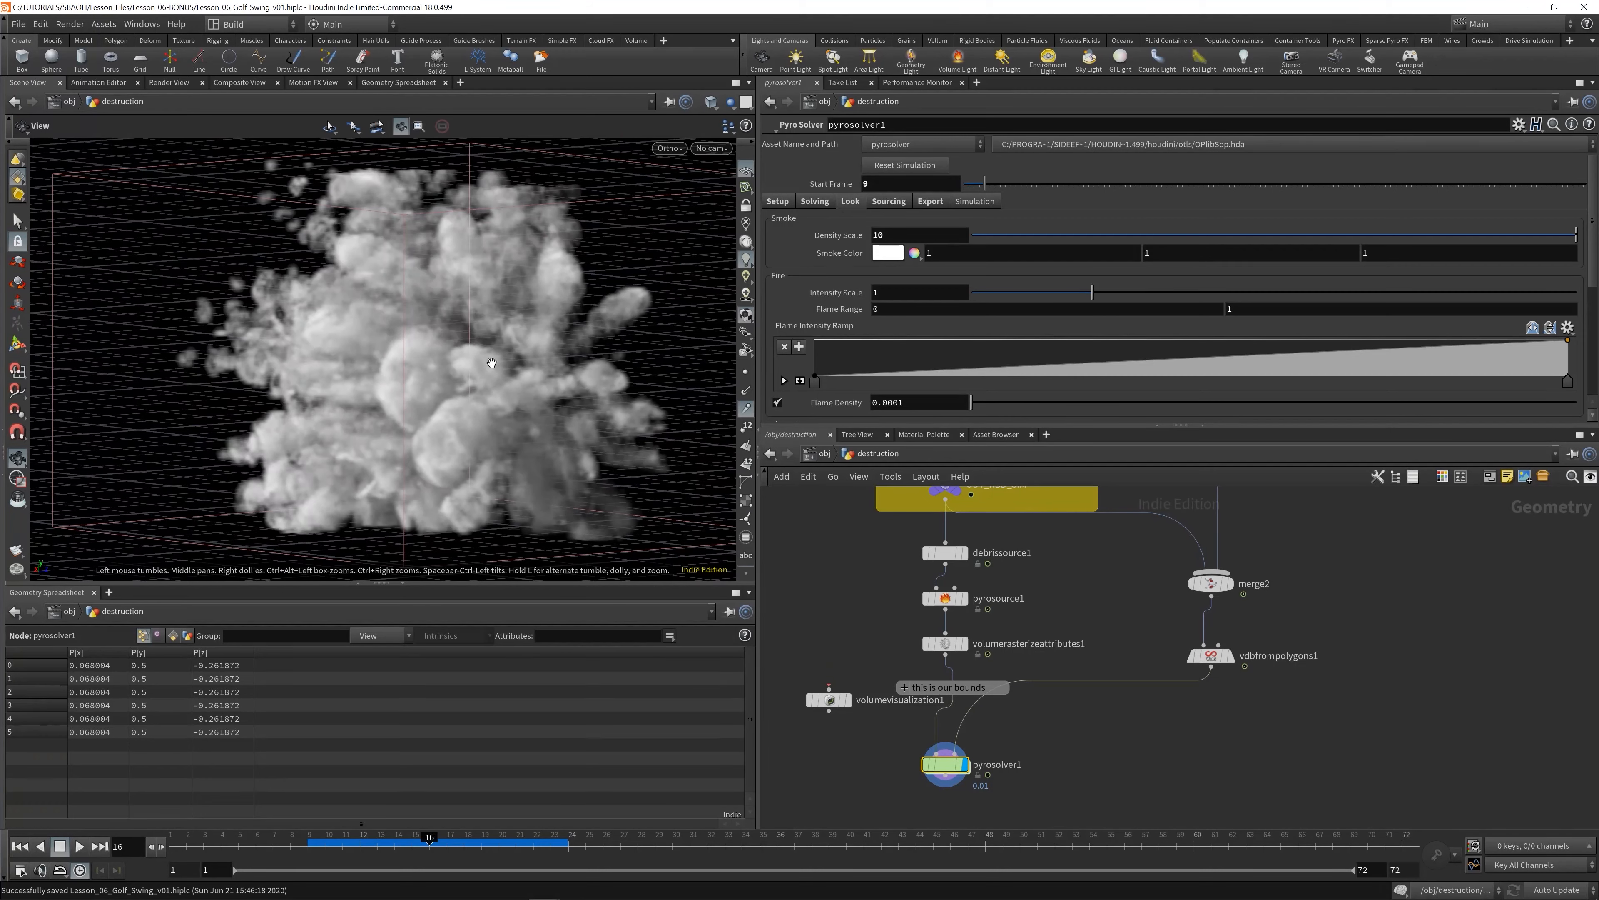
right_click_drag(453, 341, 513, 431)
left_click_drag(513, 431, 589, 439)
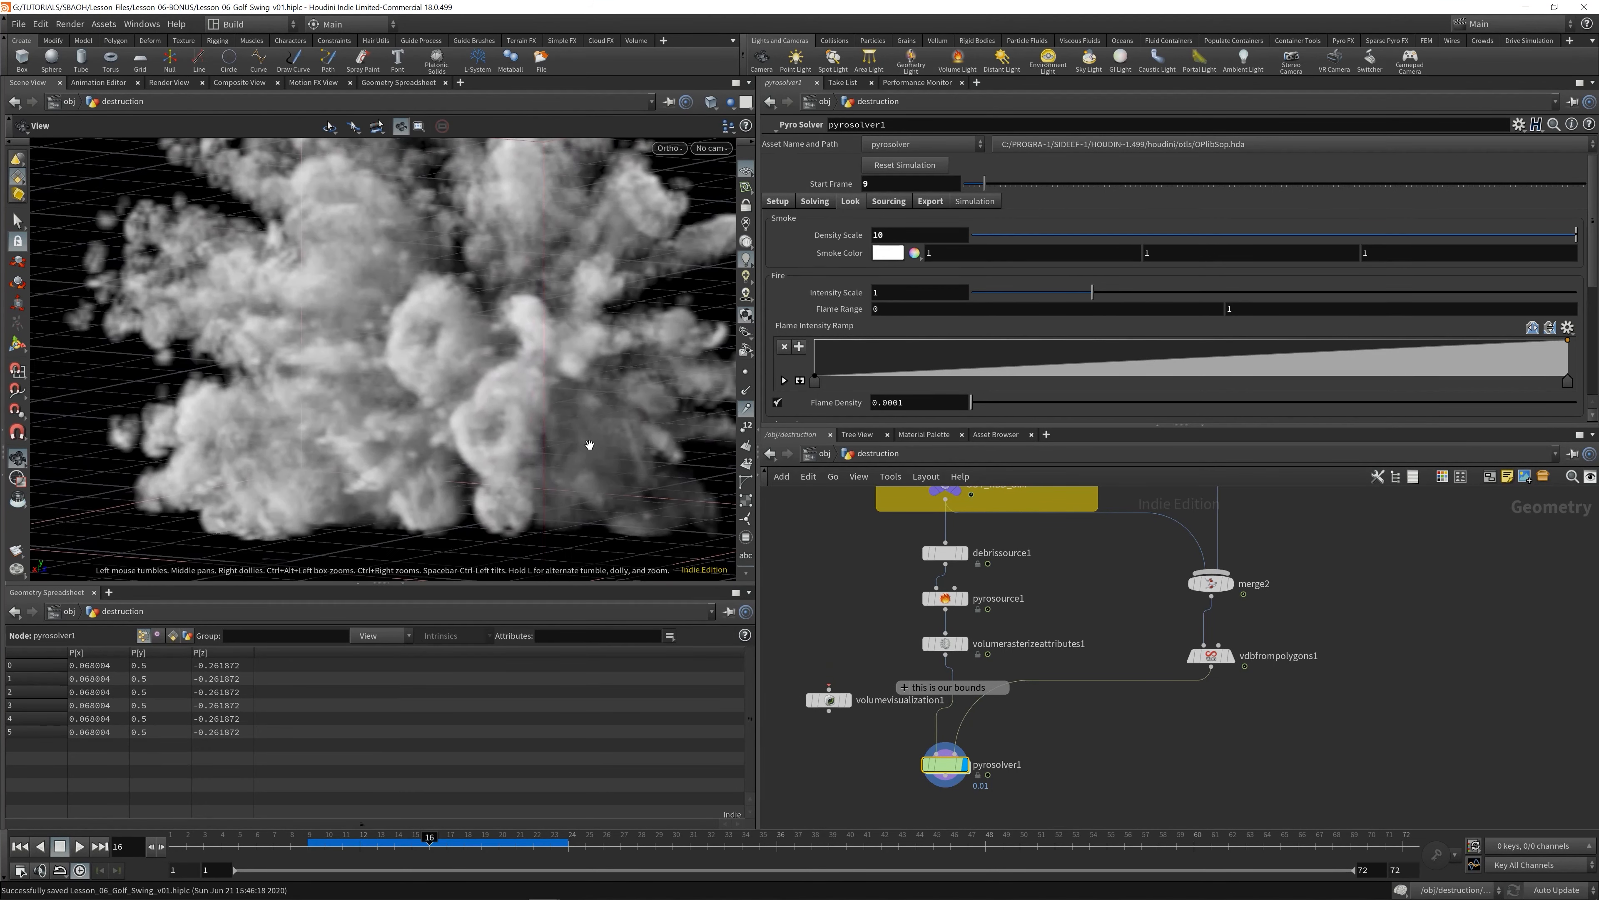
middle_click_drag(588, 439, 578, 555)
key("Return")
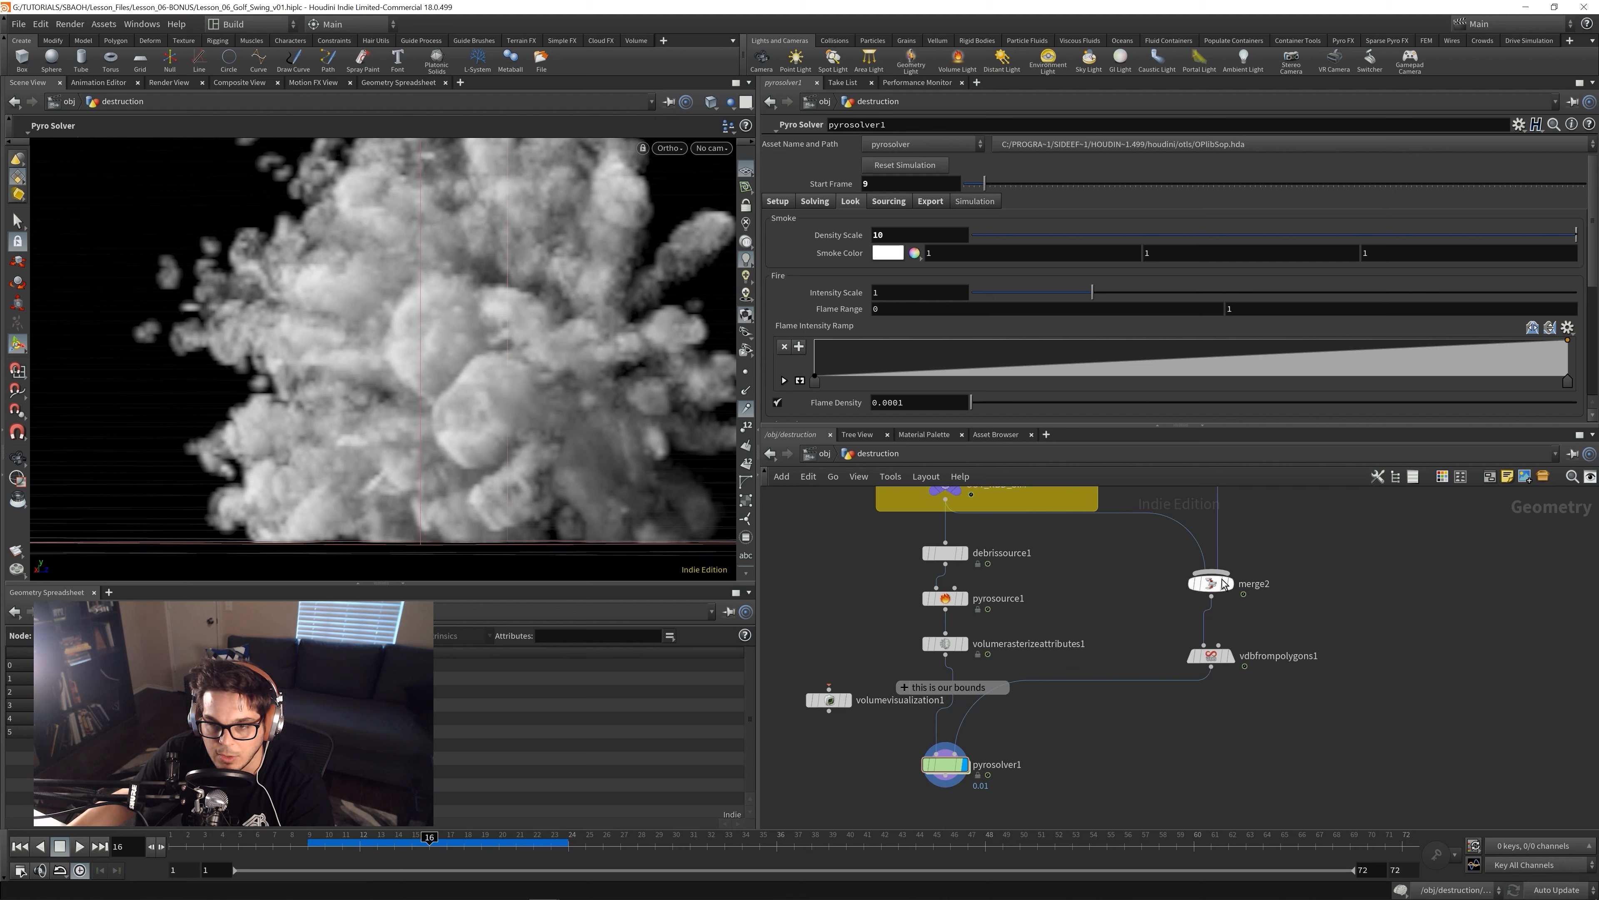
- Show merge2 as a template over the smoke and compare debris and smoke between frames 16 and 18
left_click(1235, 609)
left_click(1215, 589)
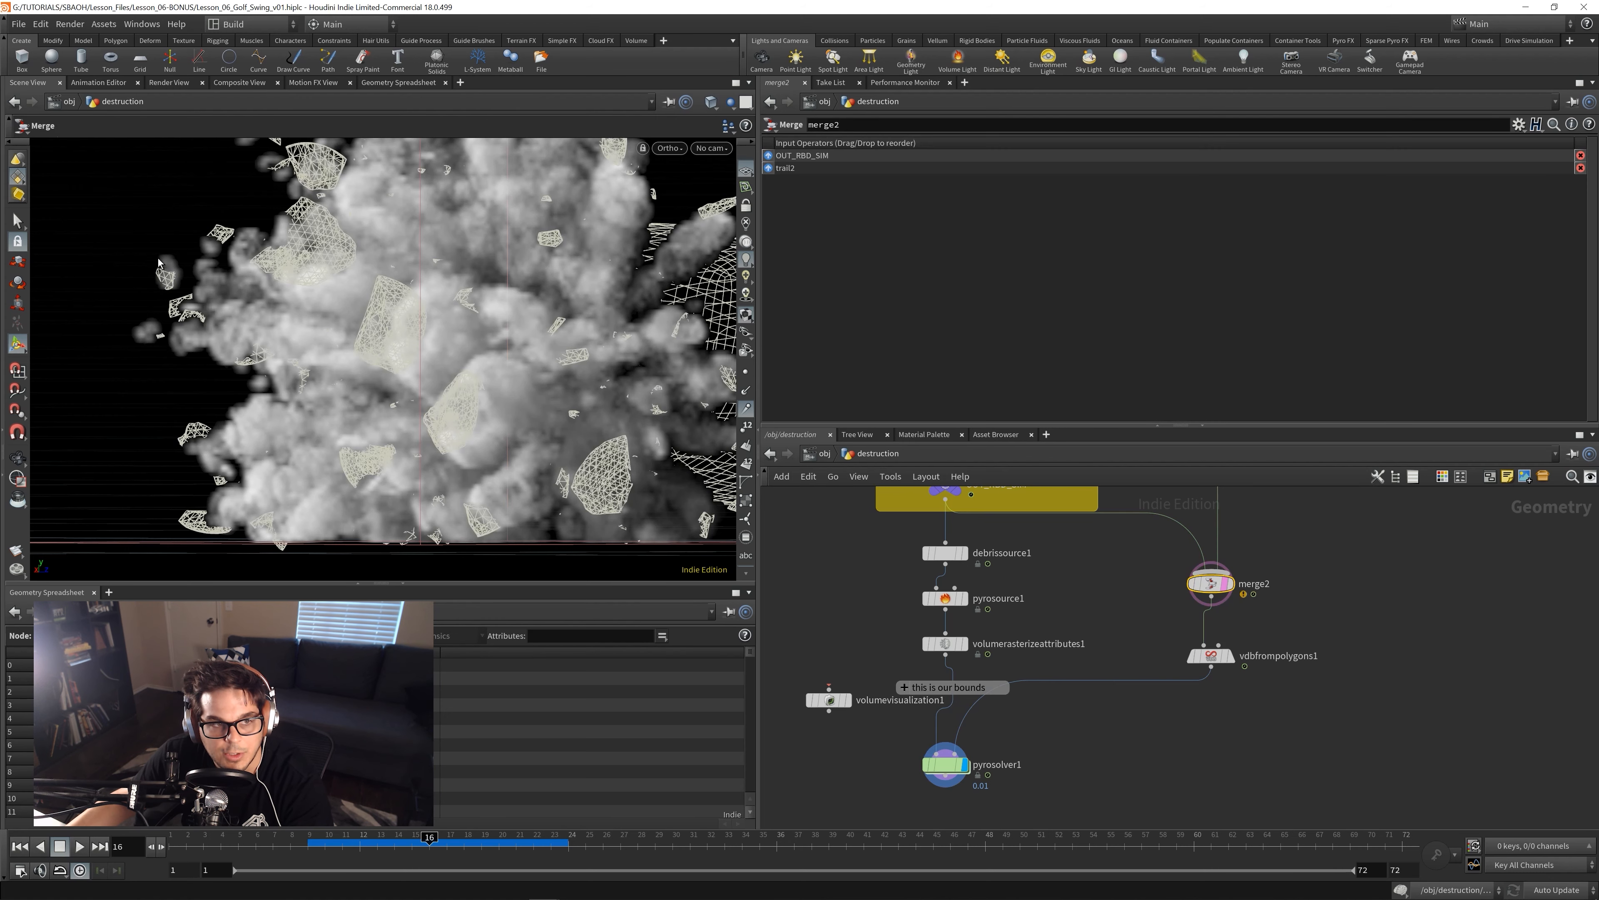
mouse_move(429, 838)
left_mouse_down()
mouse_move(408, 837)
mouse_move(430, 838)
left_mouse_up()
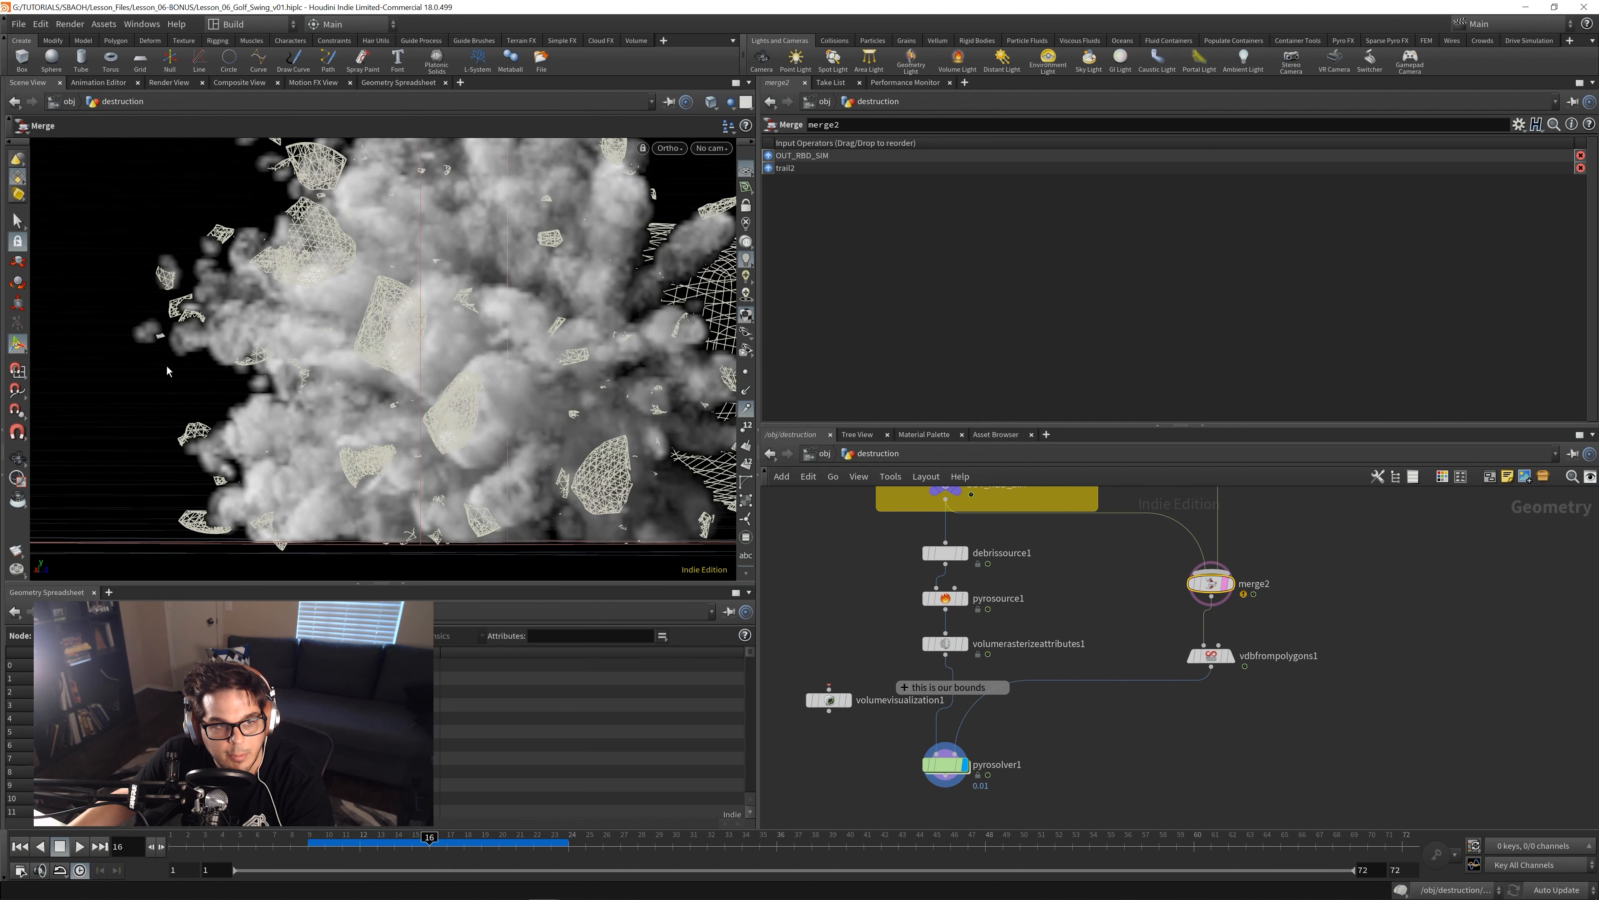
key("Right")
key("Right")
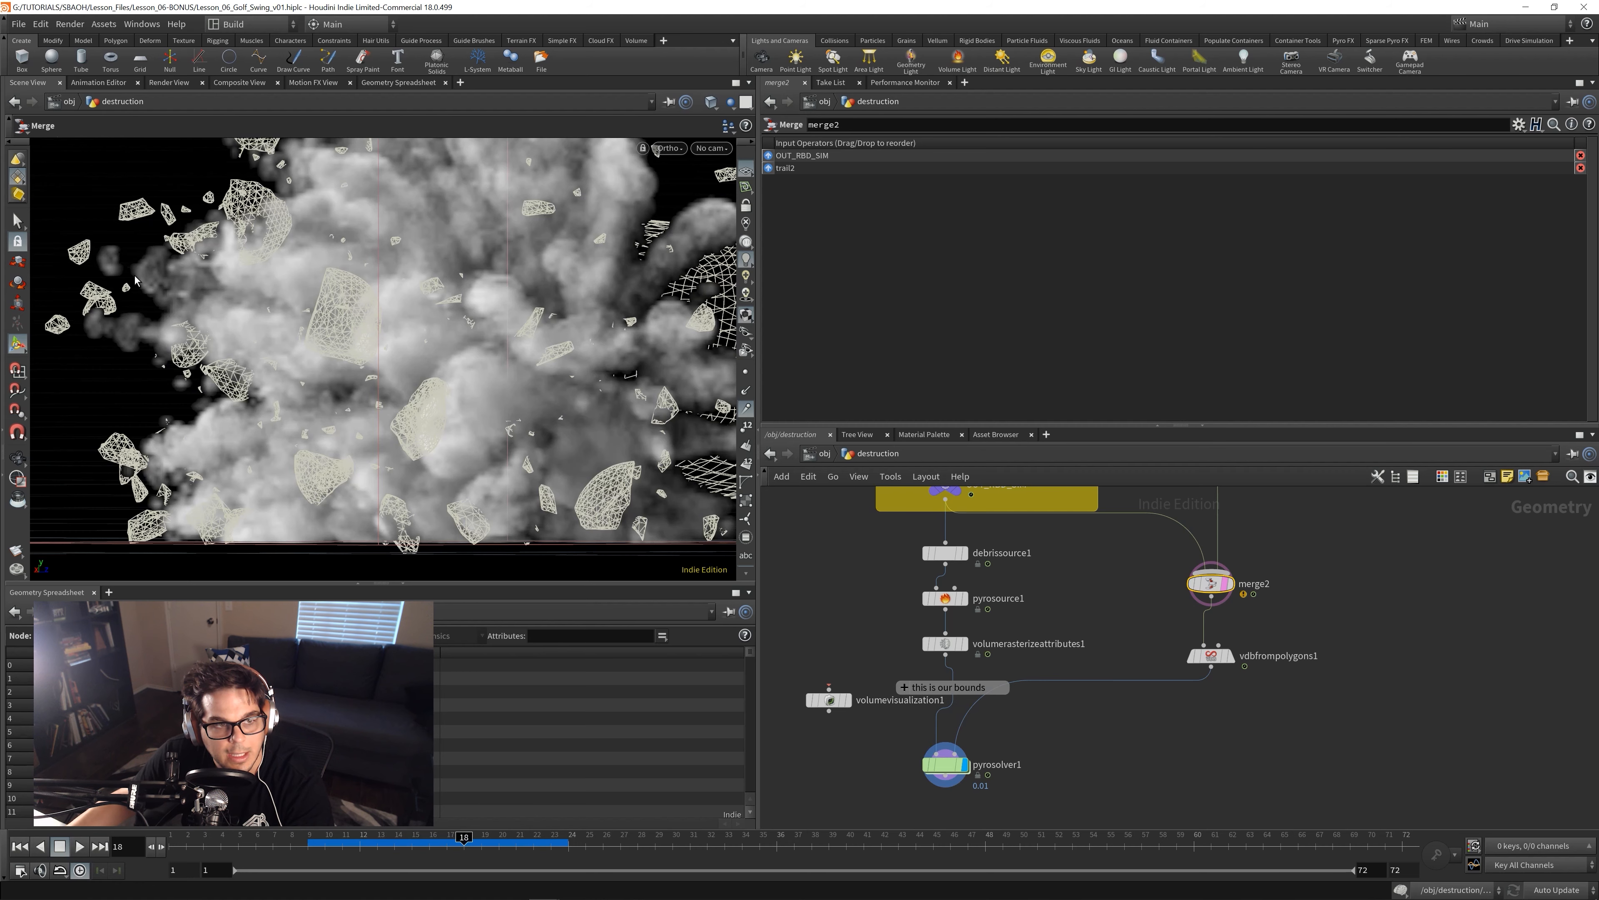
left_click(447, 838)
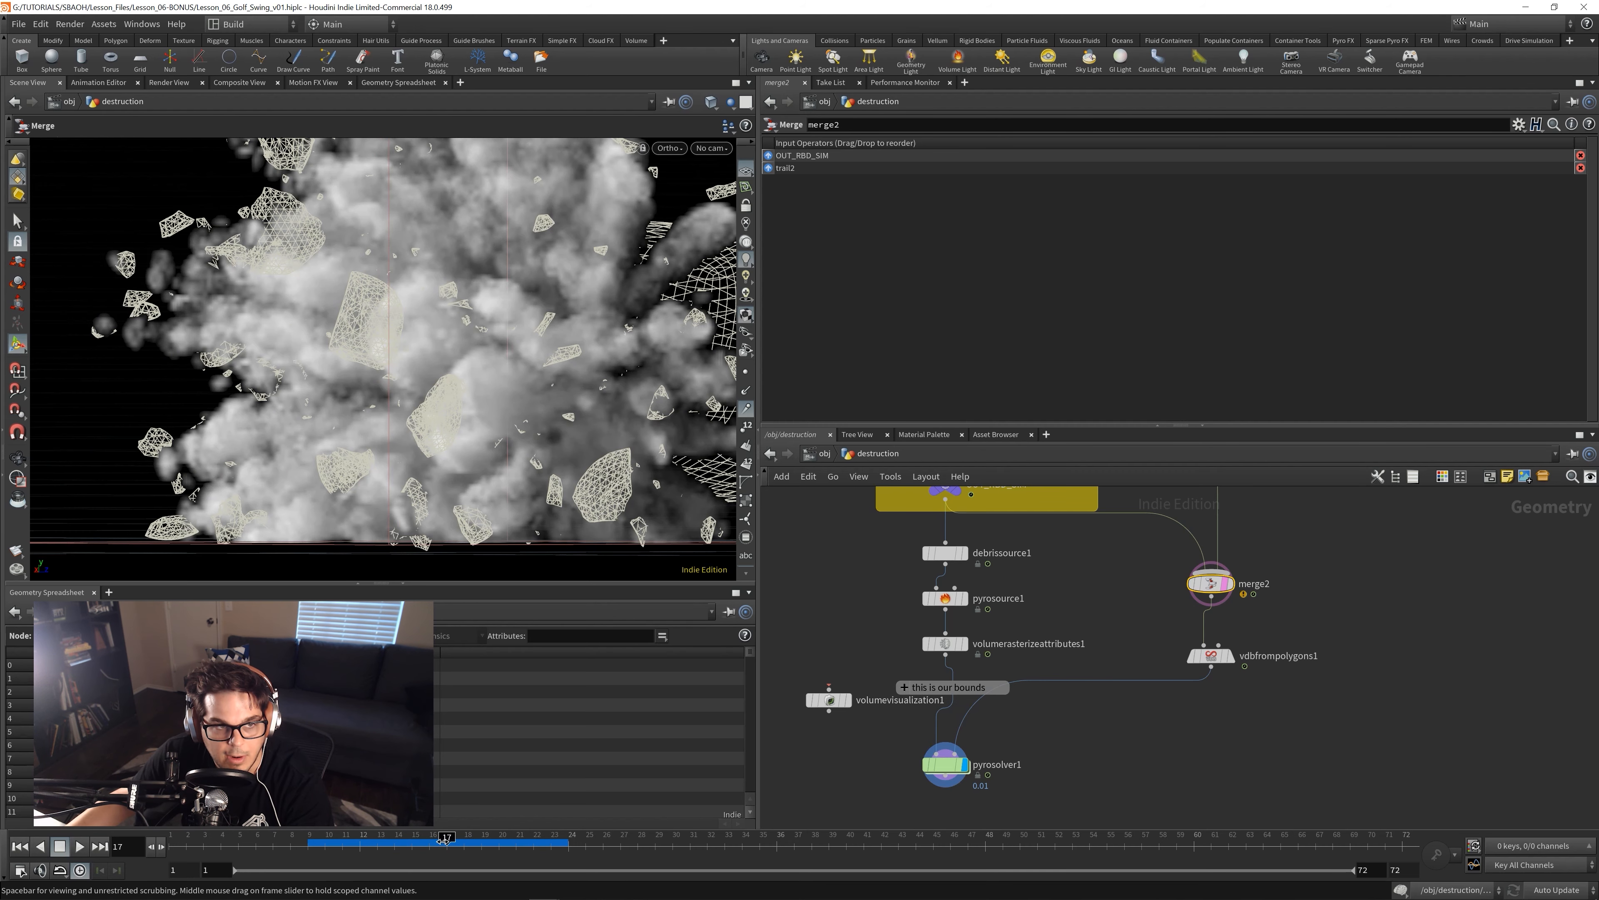
- Display volumerasterizeattributes1, enable its Velocity Blur and turn off merge2's template display
left_click(960, 641)
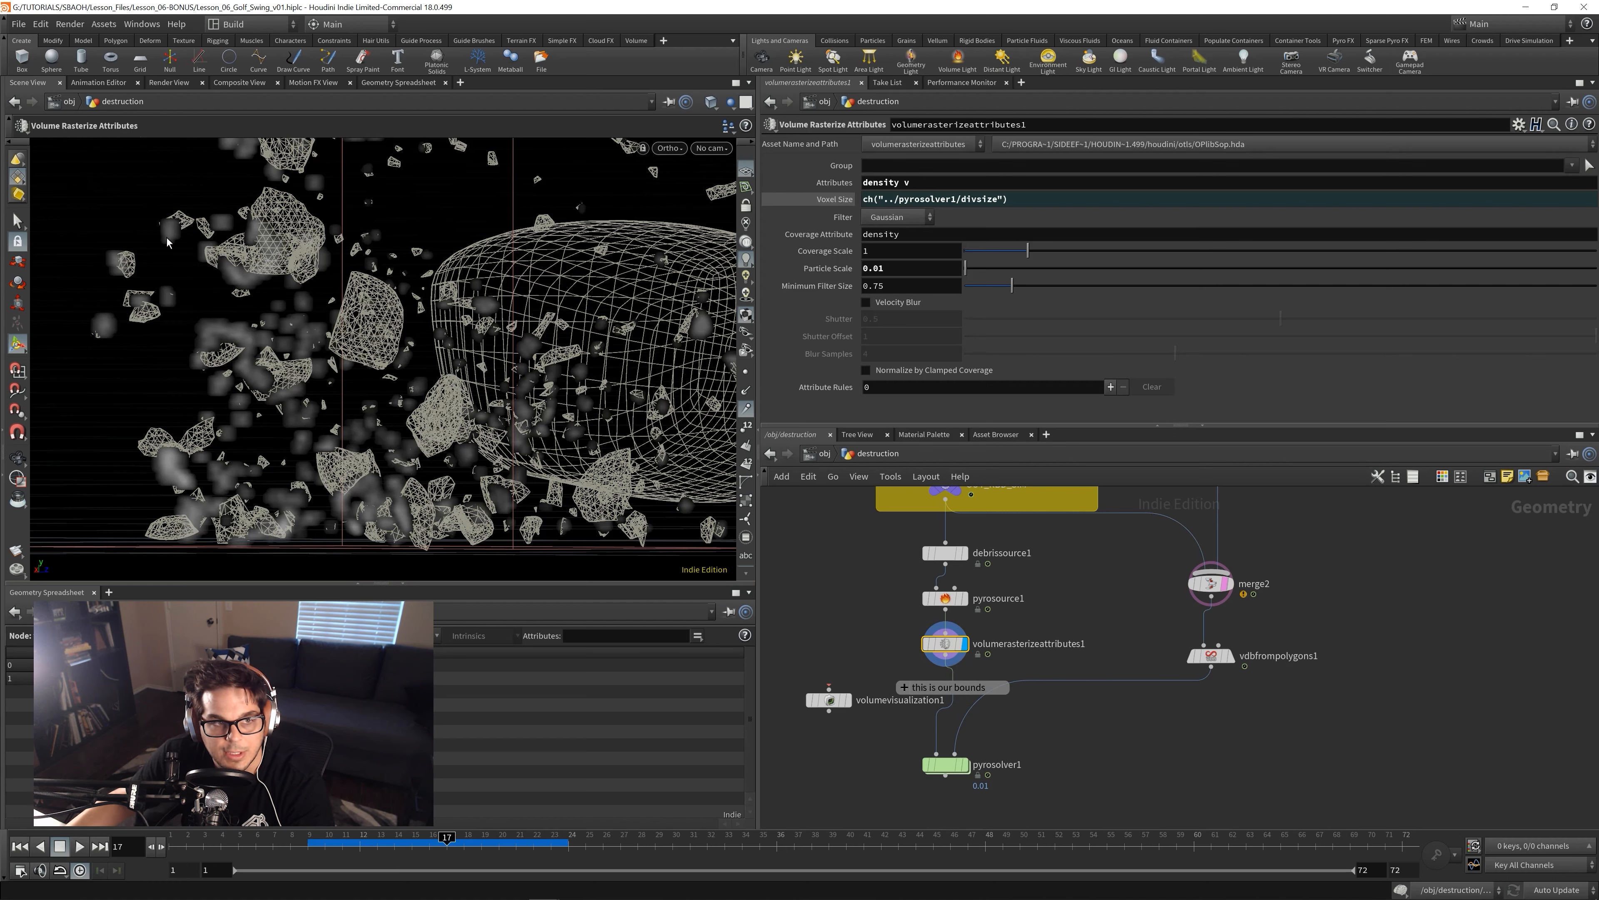
left_click(885, 303)
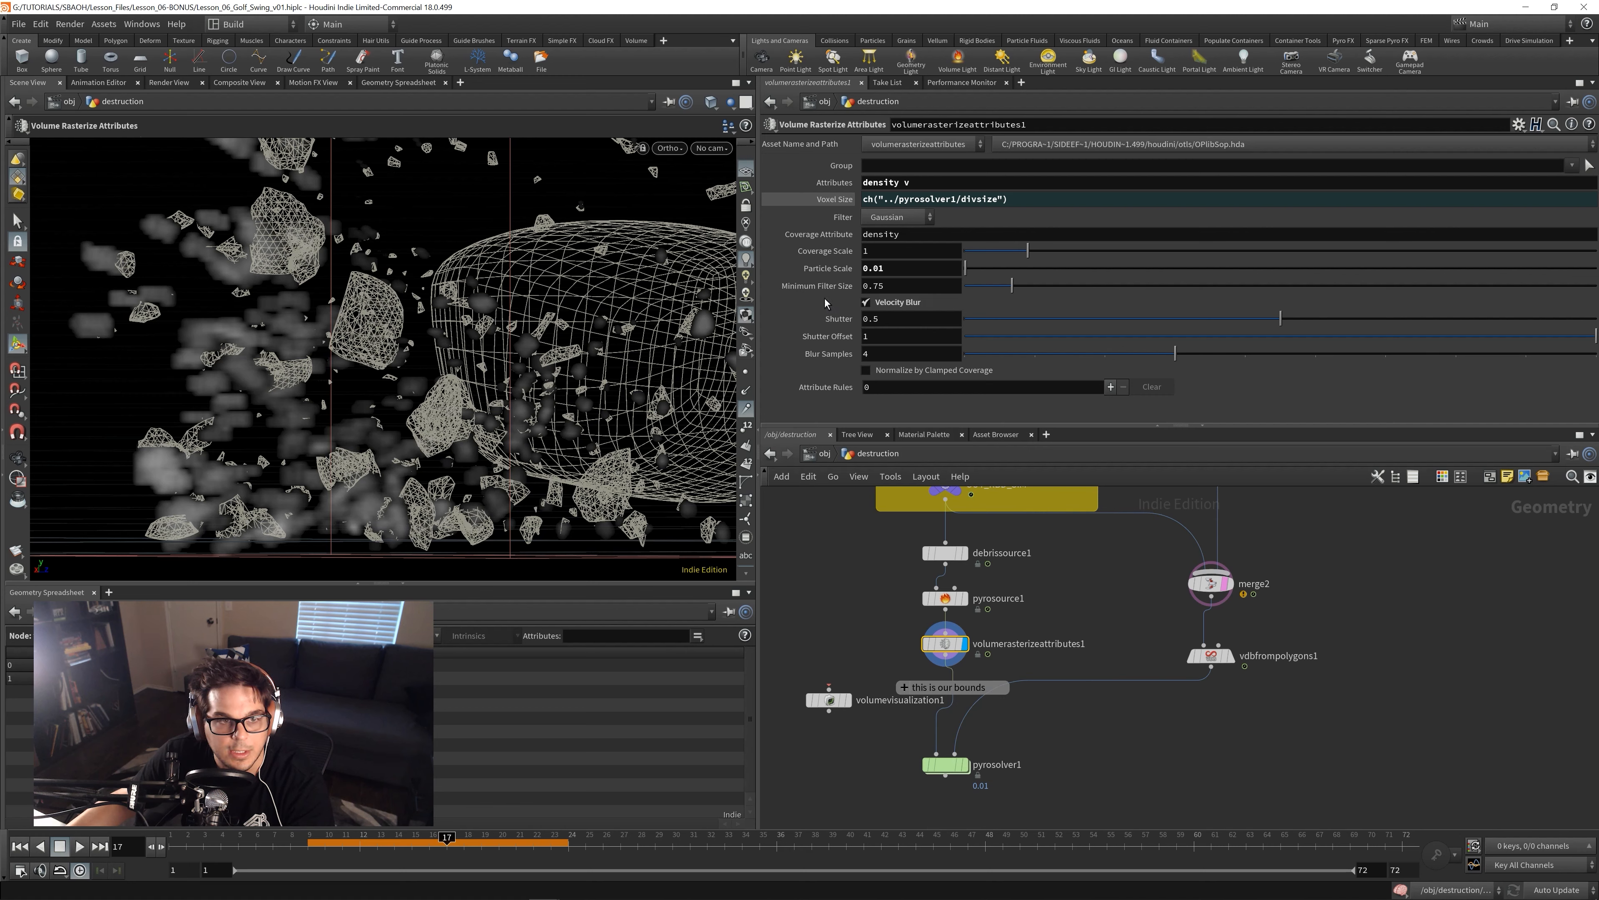
left_click(1227, 584)
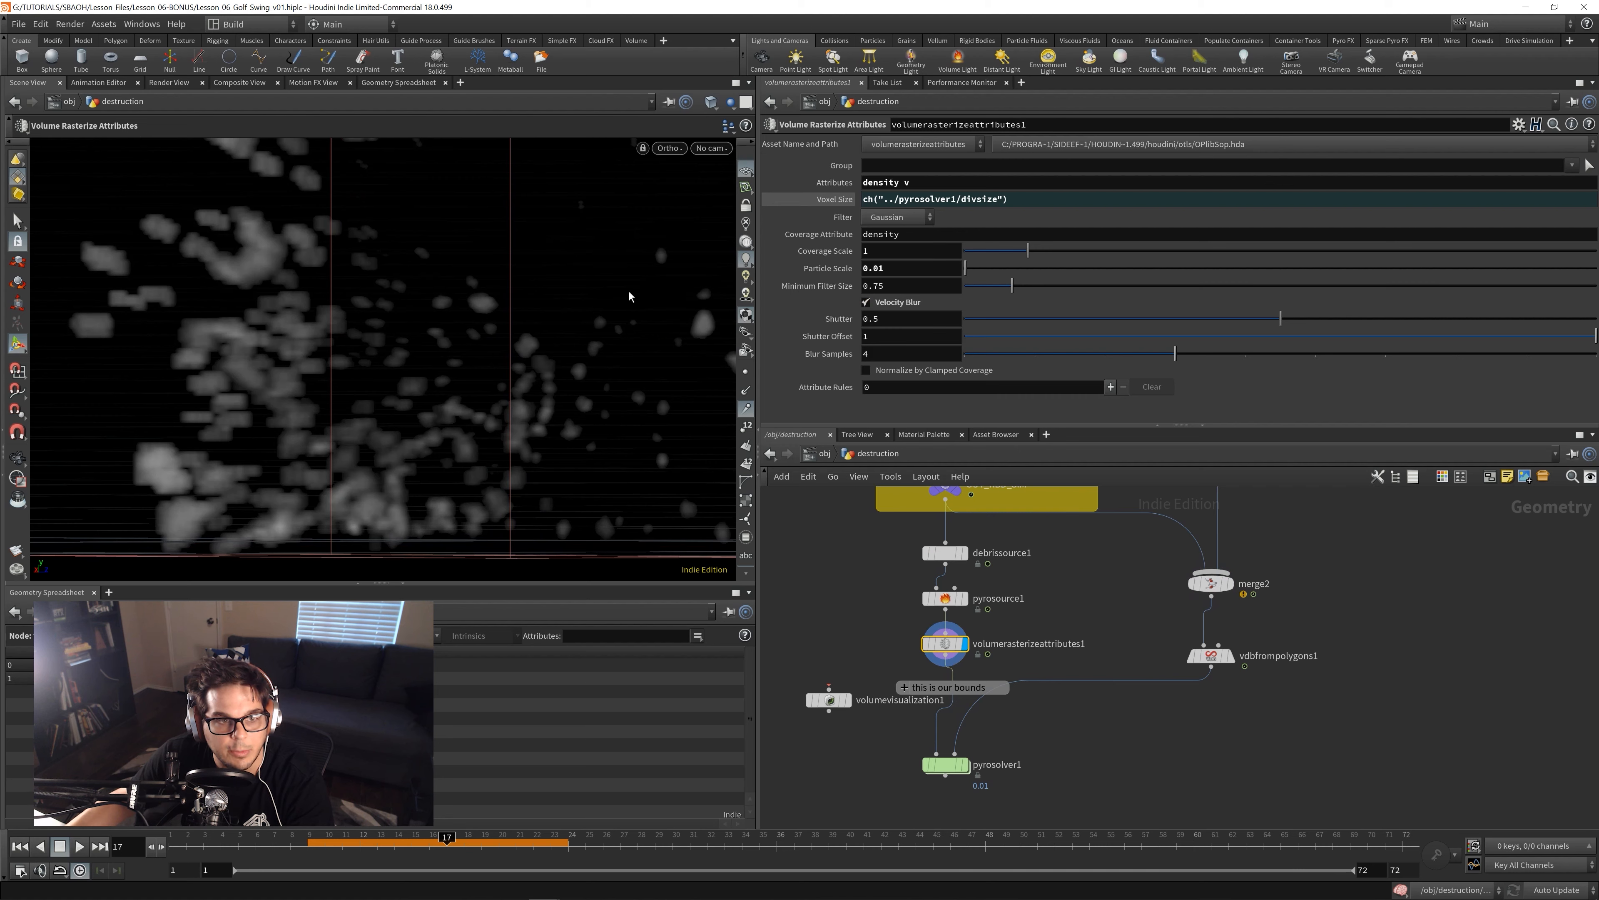
left_click(903, 304)
left_click(903, 305)
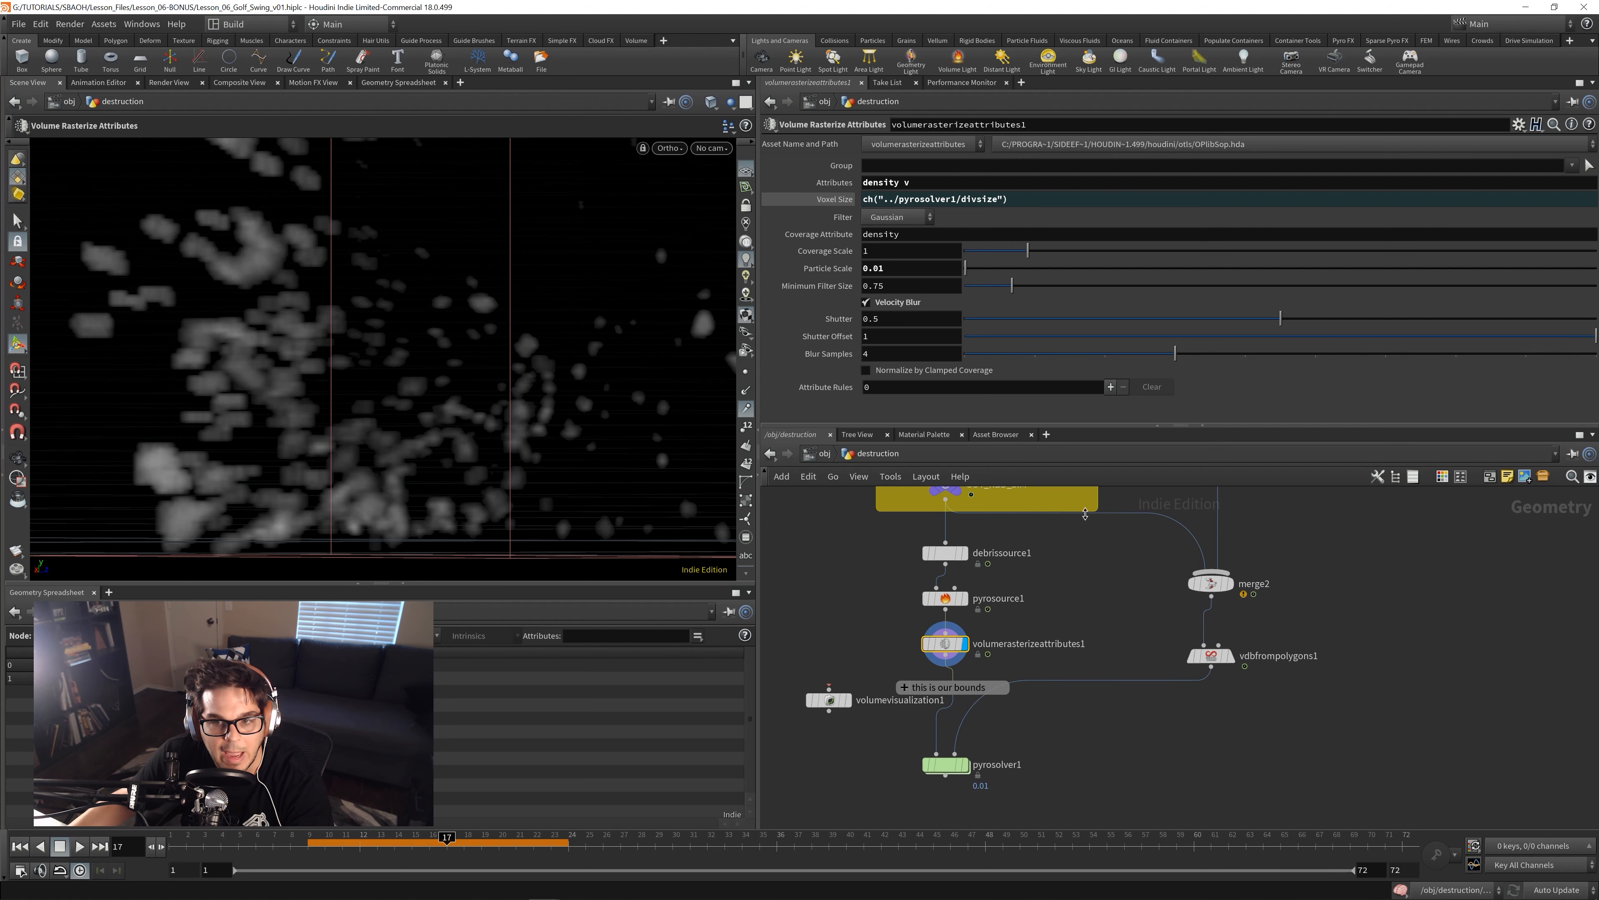
- Display vdbfrompolygons1 and merge2 in turn to examine the collision volume and debris velocities around frame 17
left_click(1231, 657)
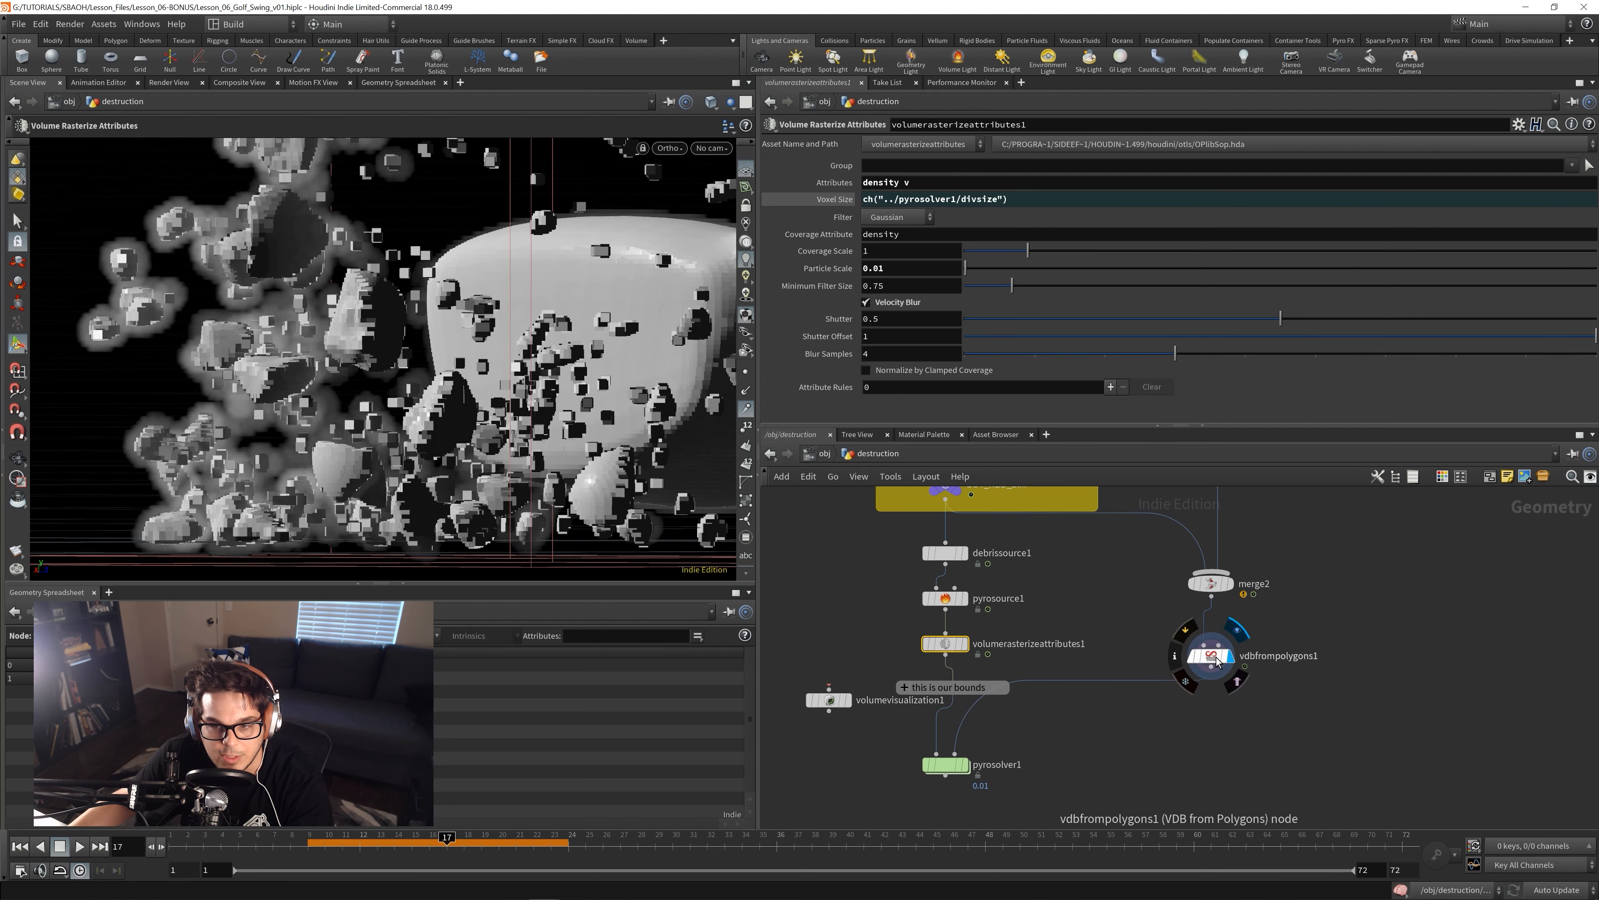
left_click(1228, 583)
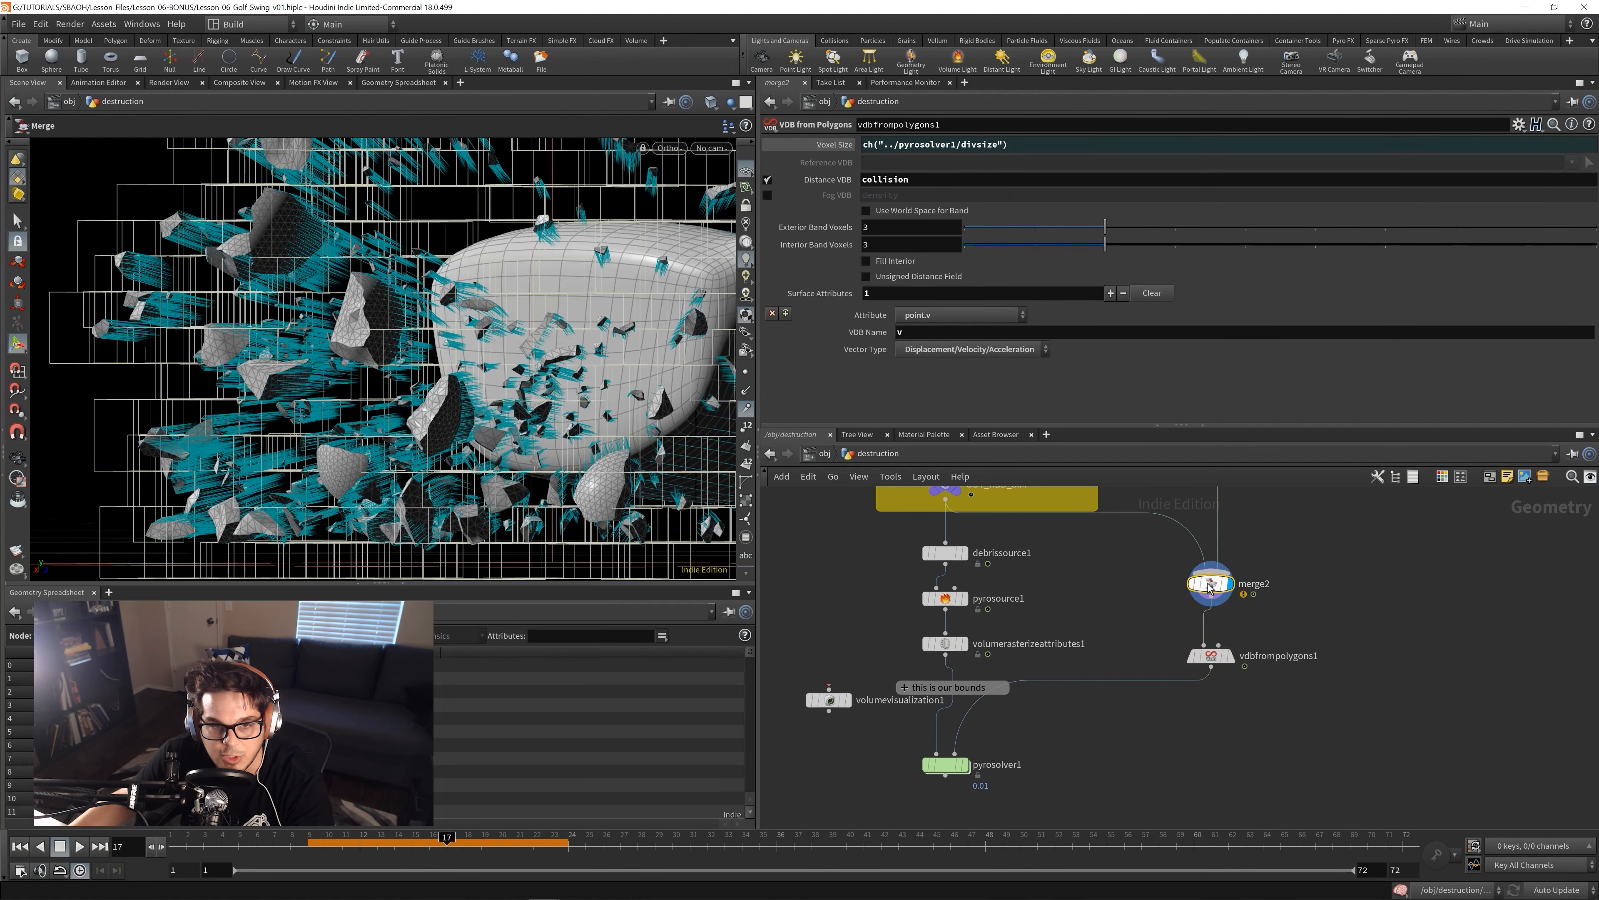
left_click_drag(435, 851, 445, 852)
left_click(945, 643)
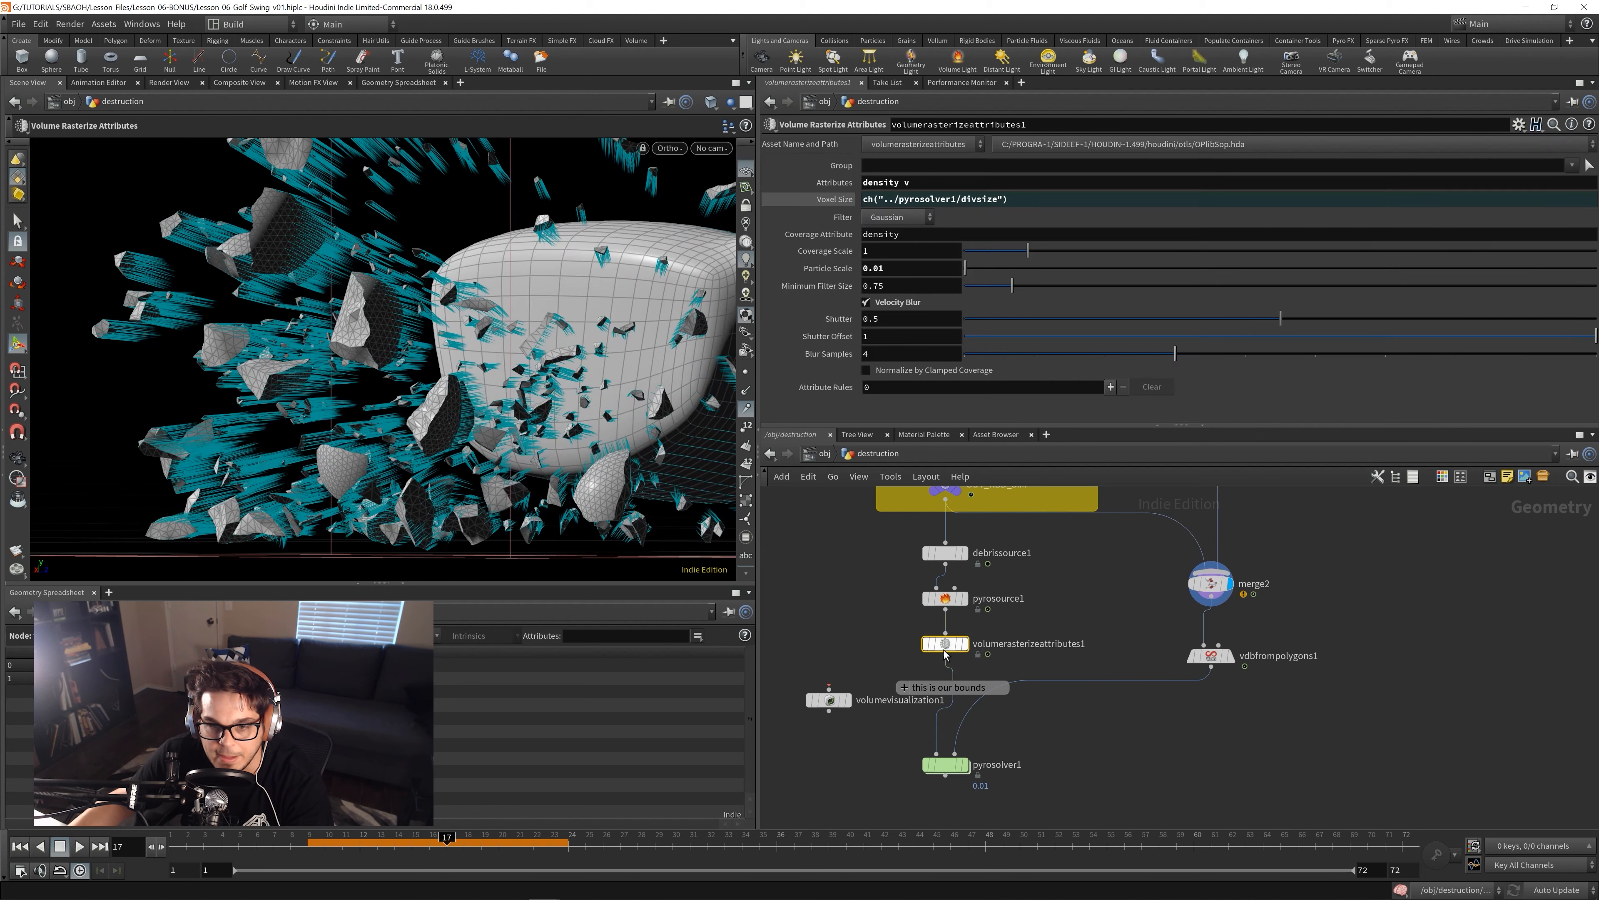
left_click(822, 784)
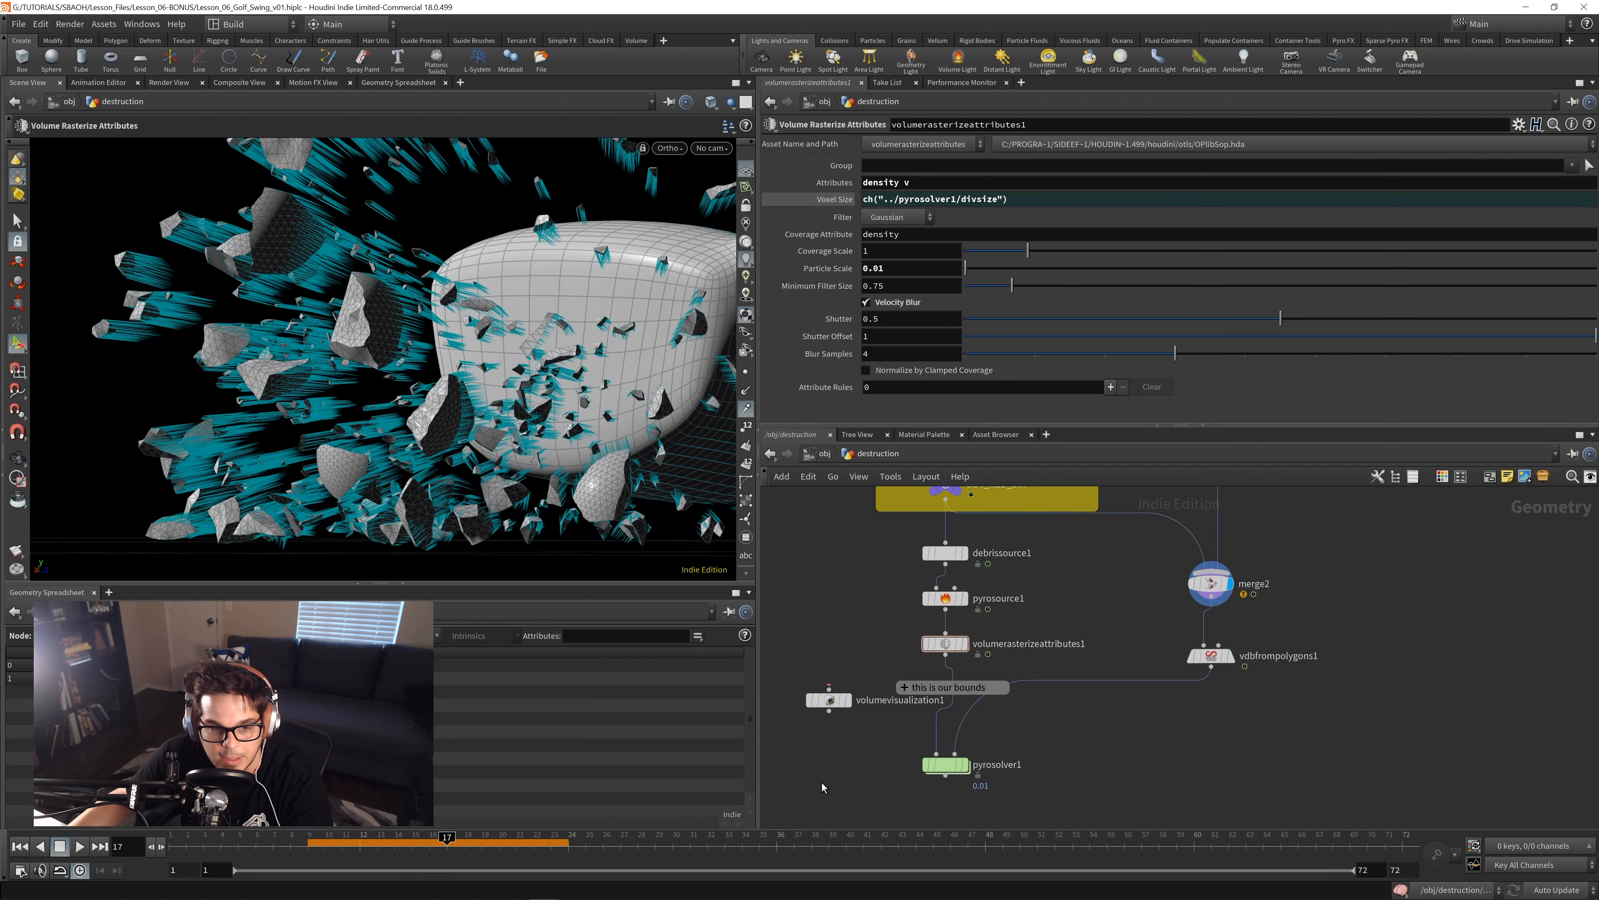
- Display pyrosolver1 and play the simulation from the first frame to frame 19
left_click(18, 846)
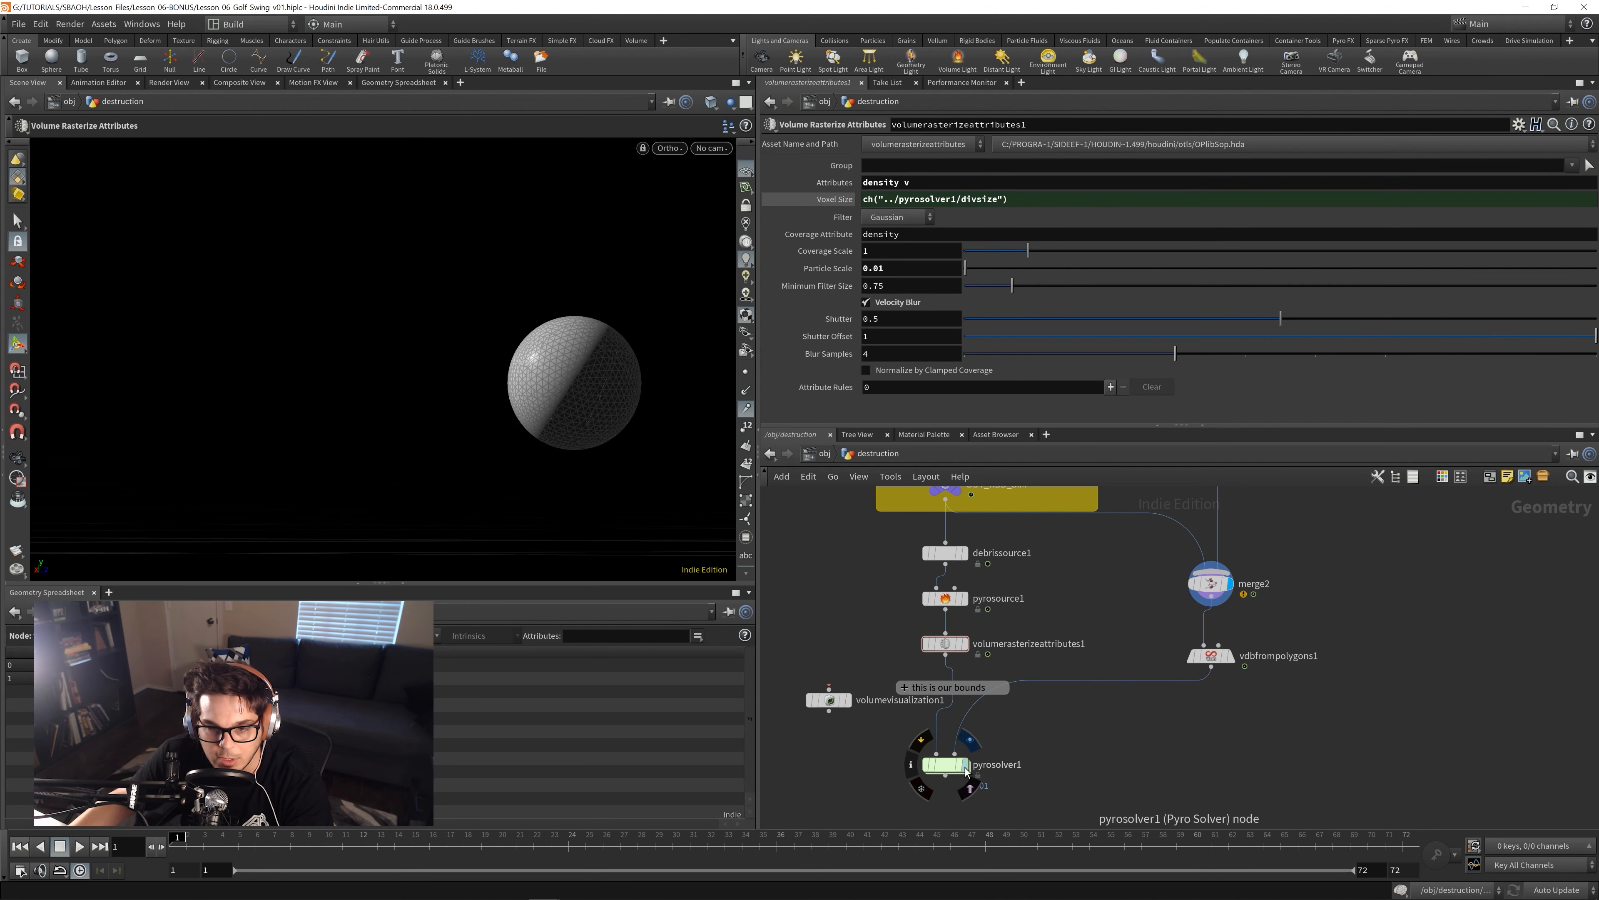
left_click(942, 766)
left_click(78, 845)
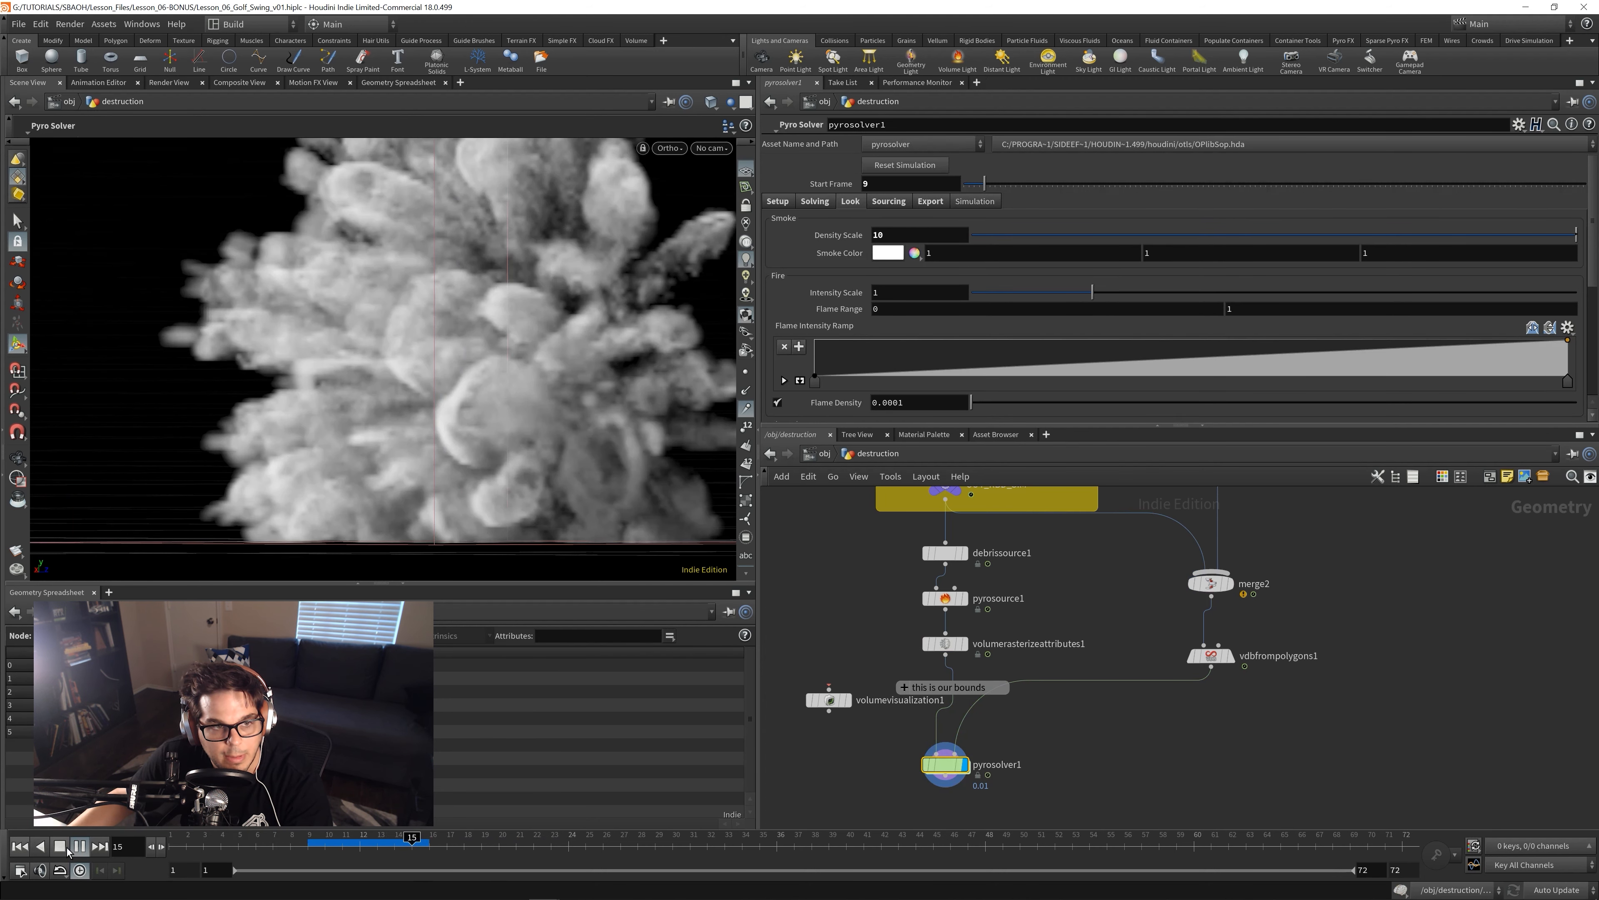
left_click(66, 847)
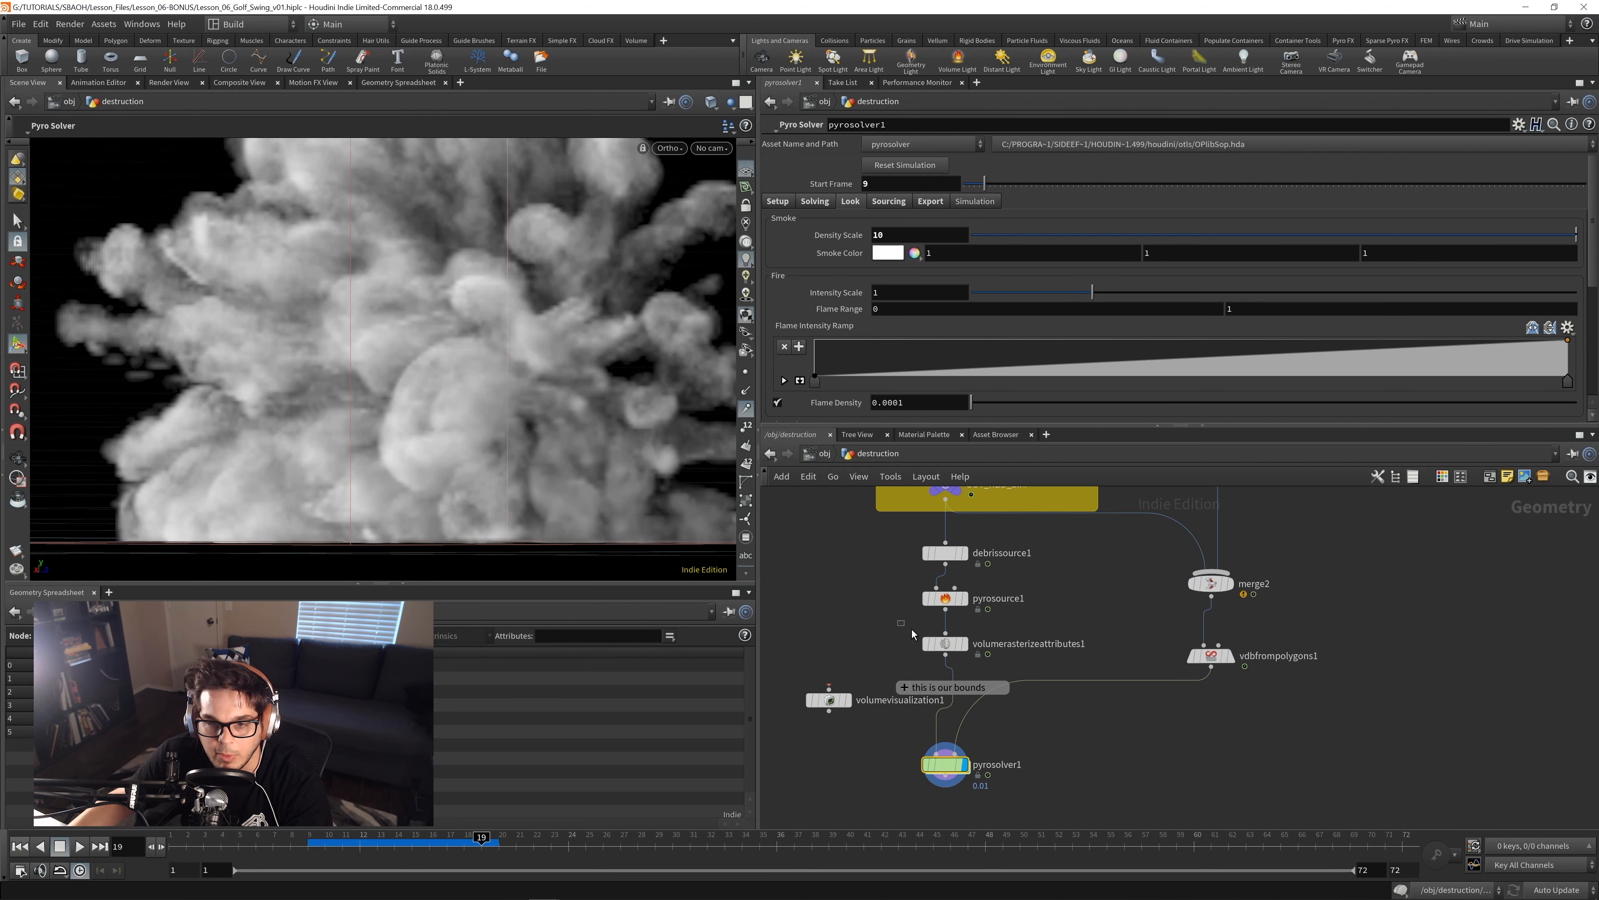
- Display volumerasterizeattributes1, save the scene and set the velocity blur Shutter to 1
left_click(946, 643)
left_click(964, 643)
key("ctrl+s")
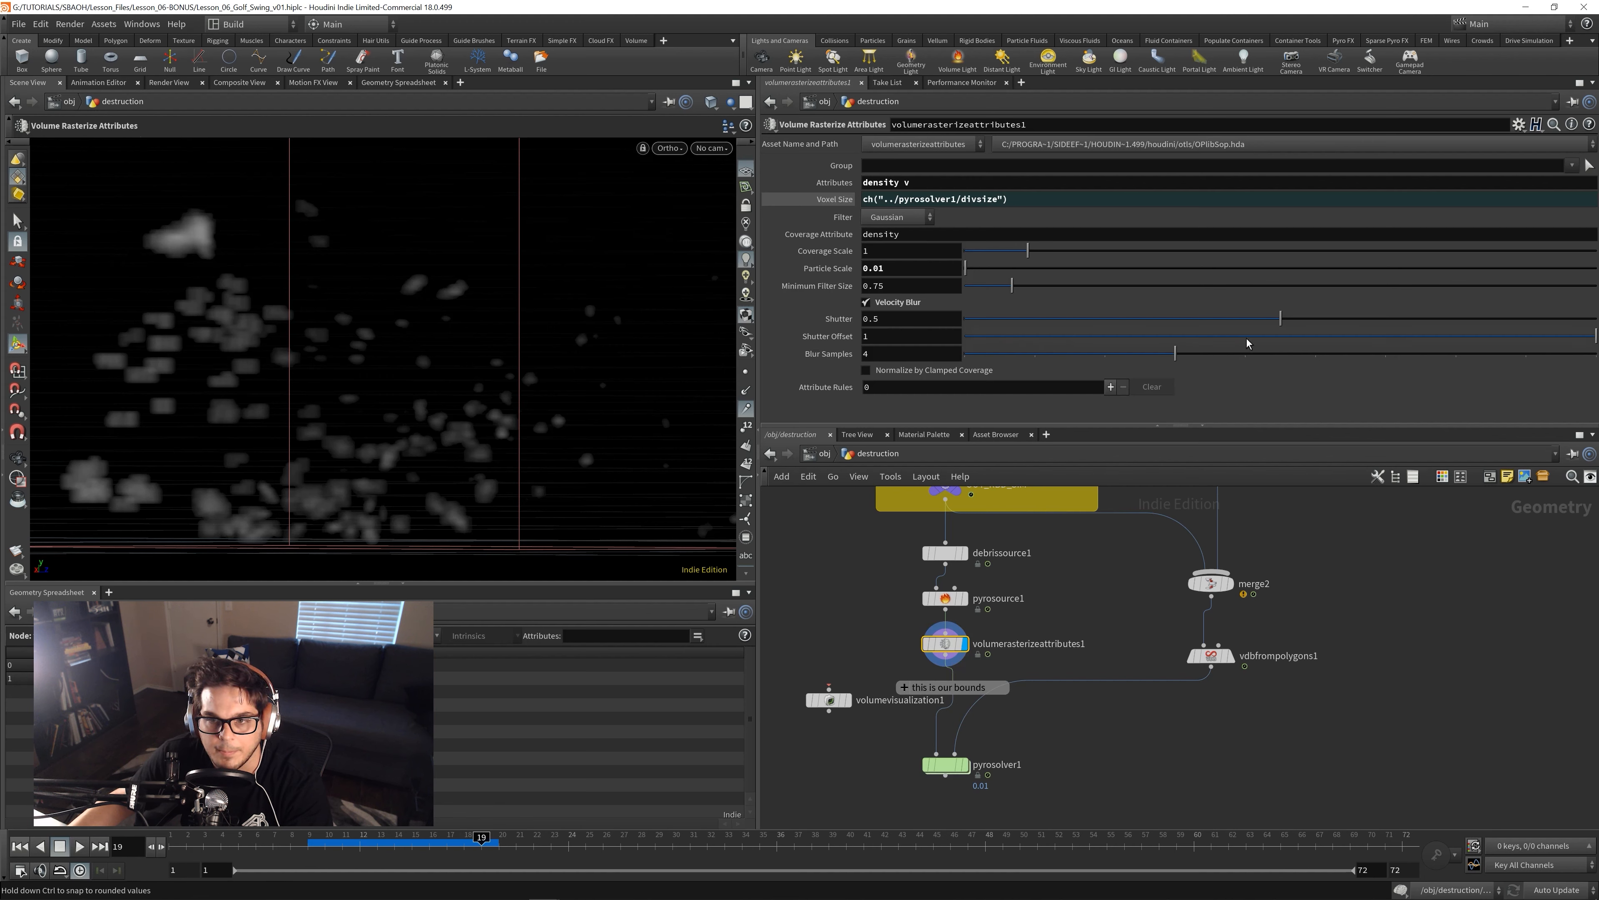
left_click_drag(1283, 322, 1597, 343)
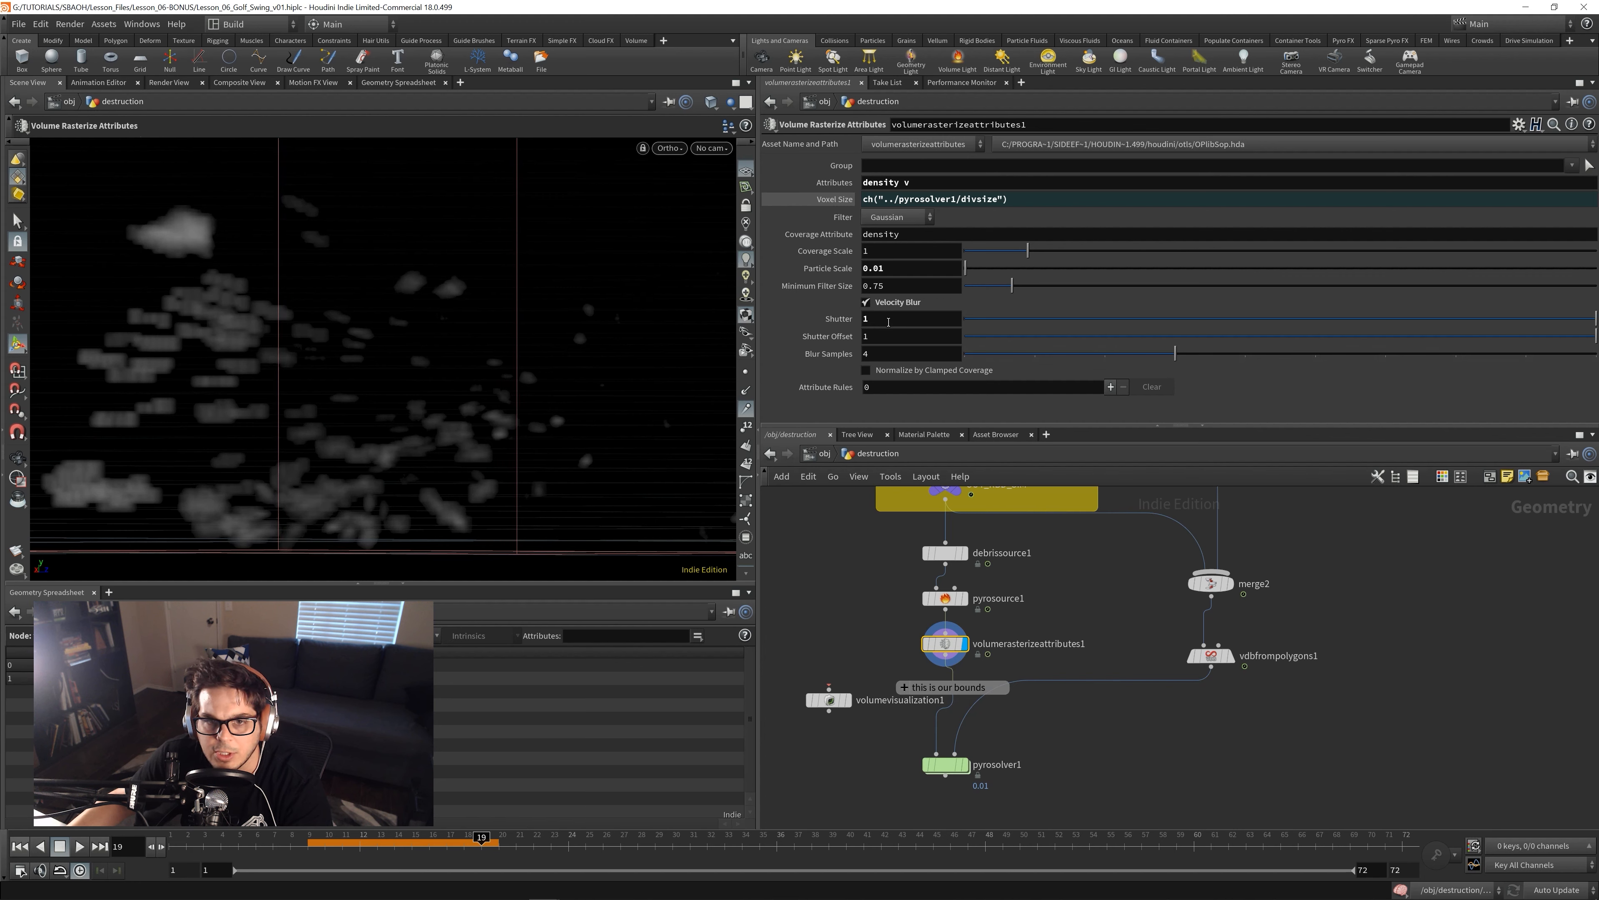
left_click(940, 327)
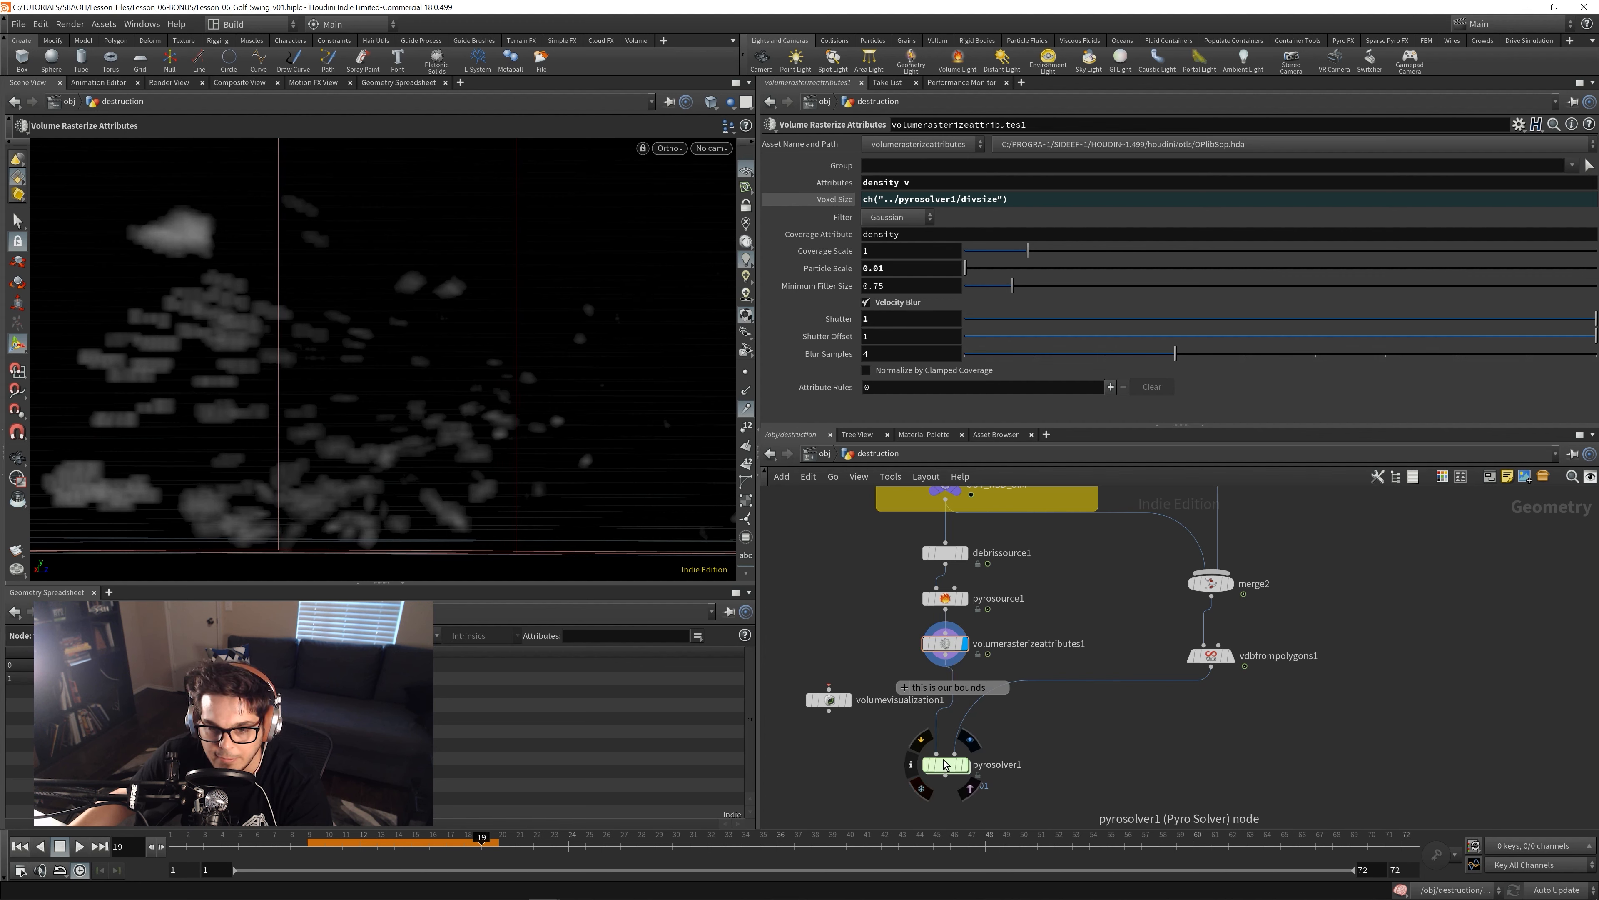
- Display pyrosolver1, scrub the smoke up to frame 14 and return to the first frame
left_click(967, 766)
left_click(965, 764)
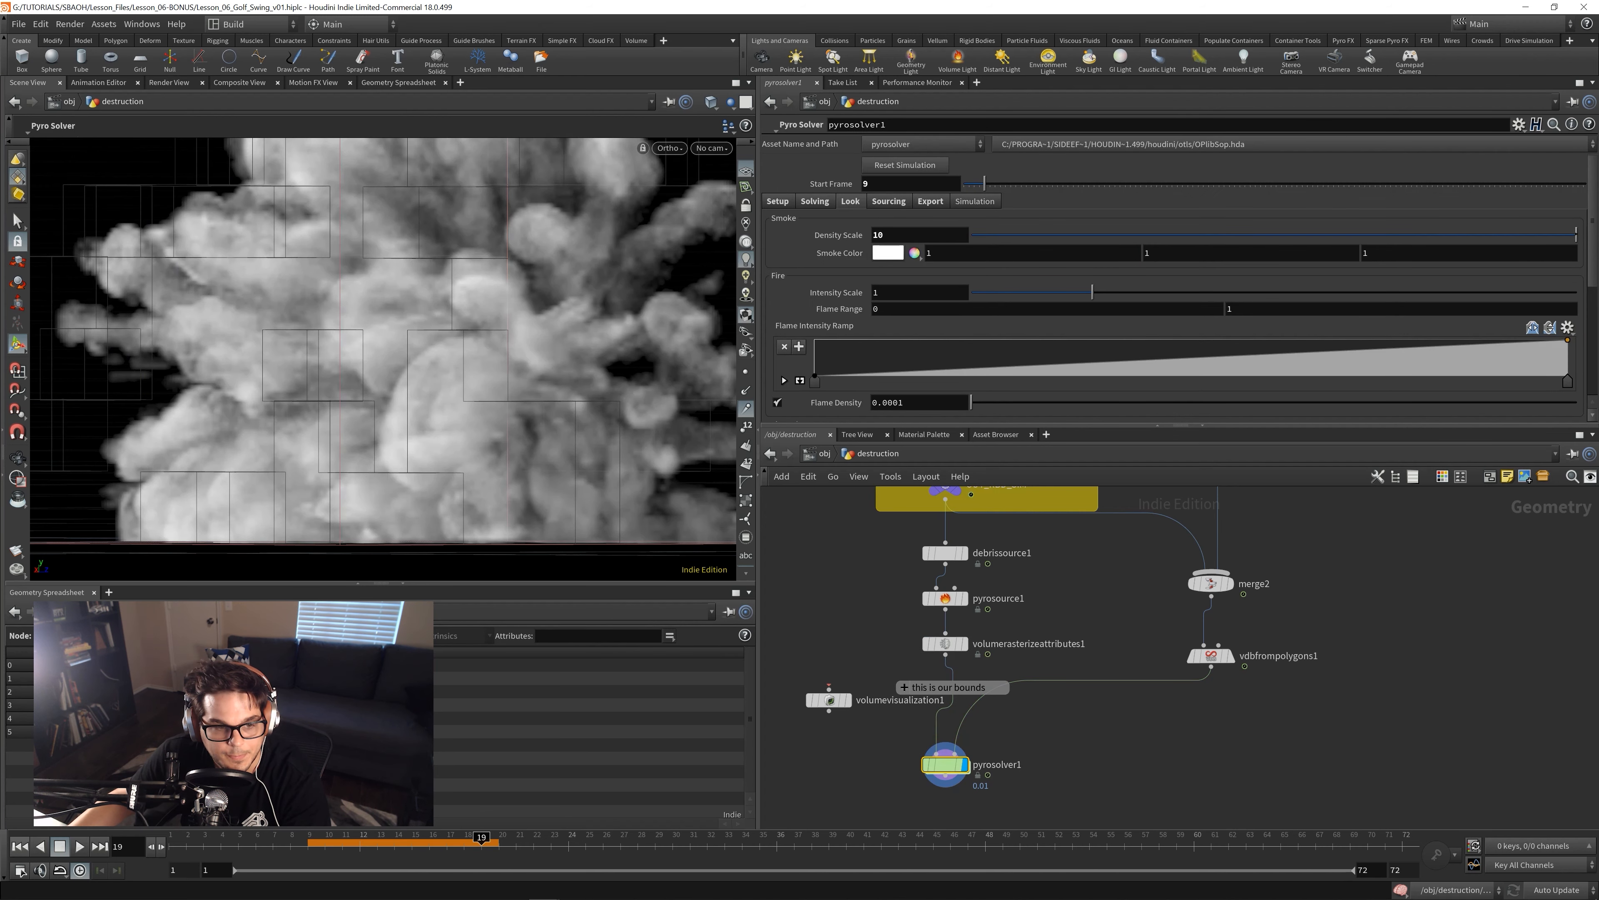
left_click_drag(340, 844, 372, 844)
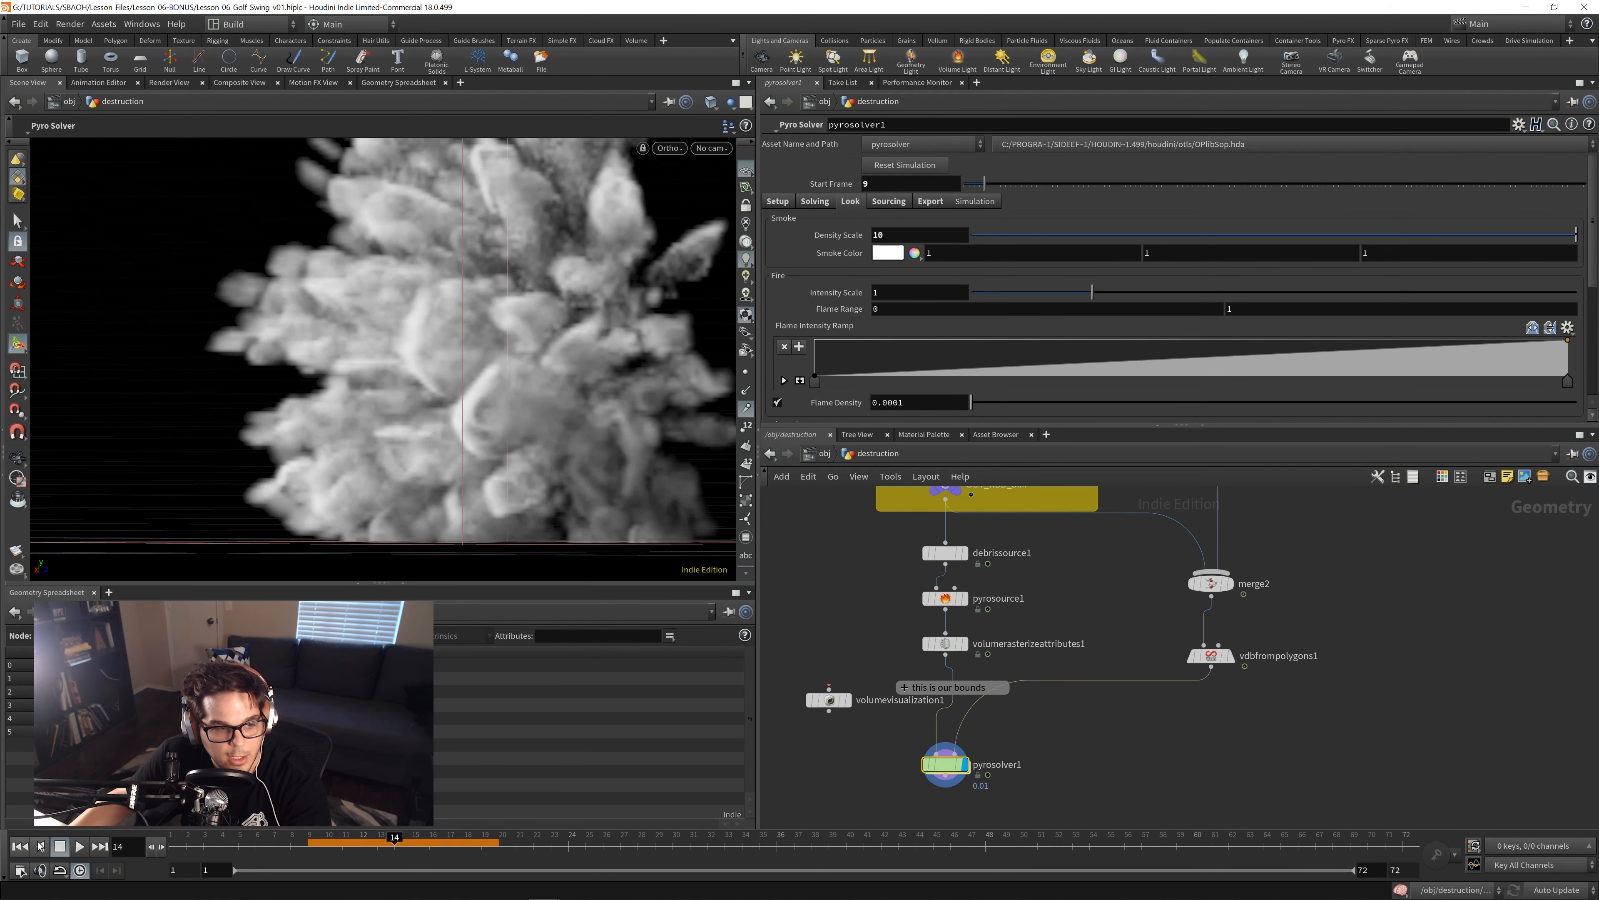
left_click(19, 846)
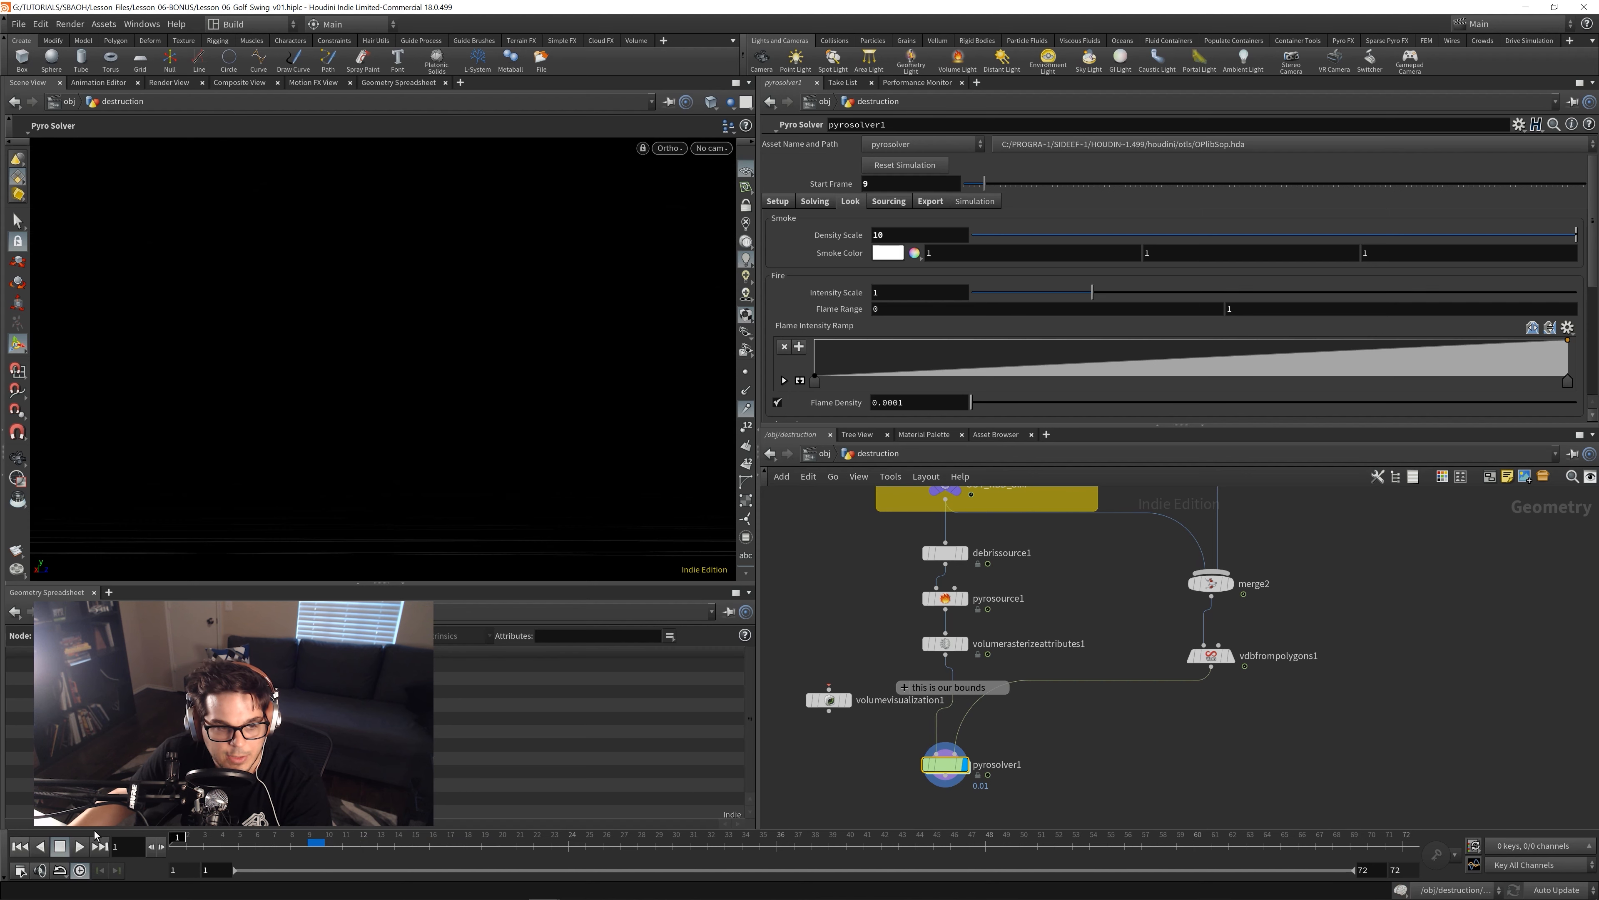
- Play the smoke simulation from the first frame to frame 16 and examine the smoke's shape from another angle
left_click(79, 846)
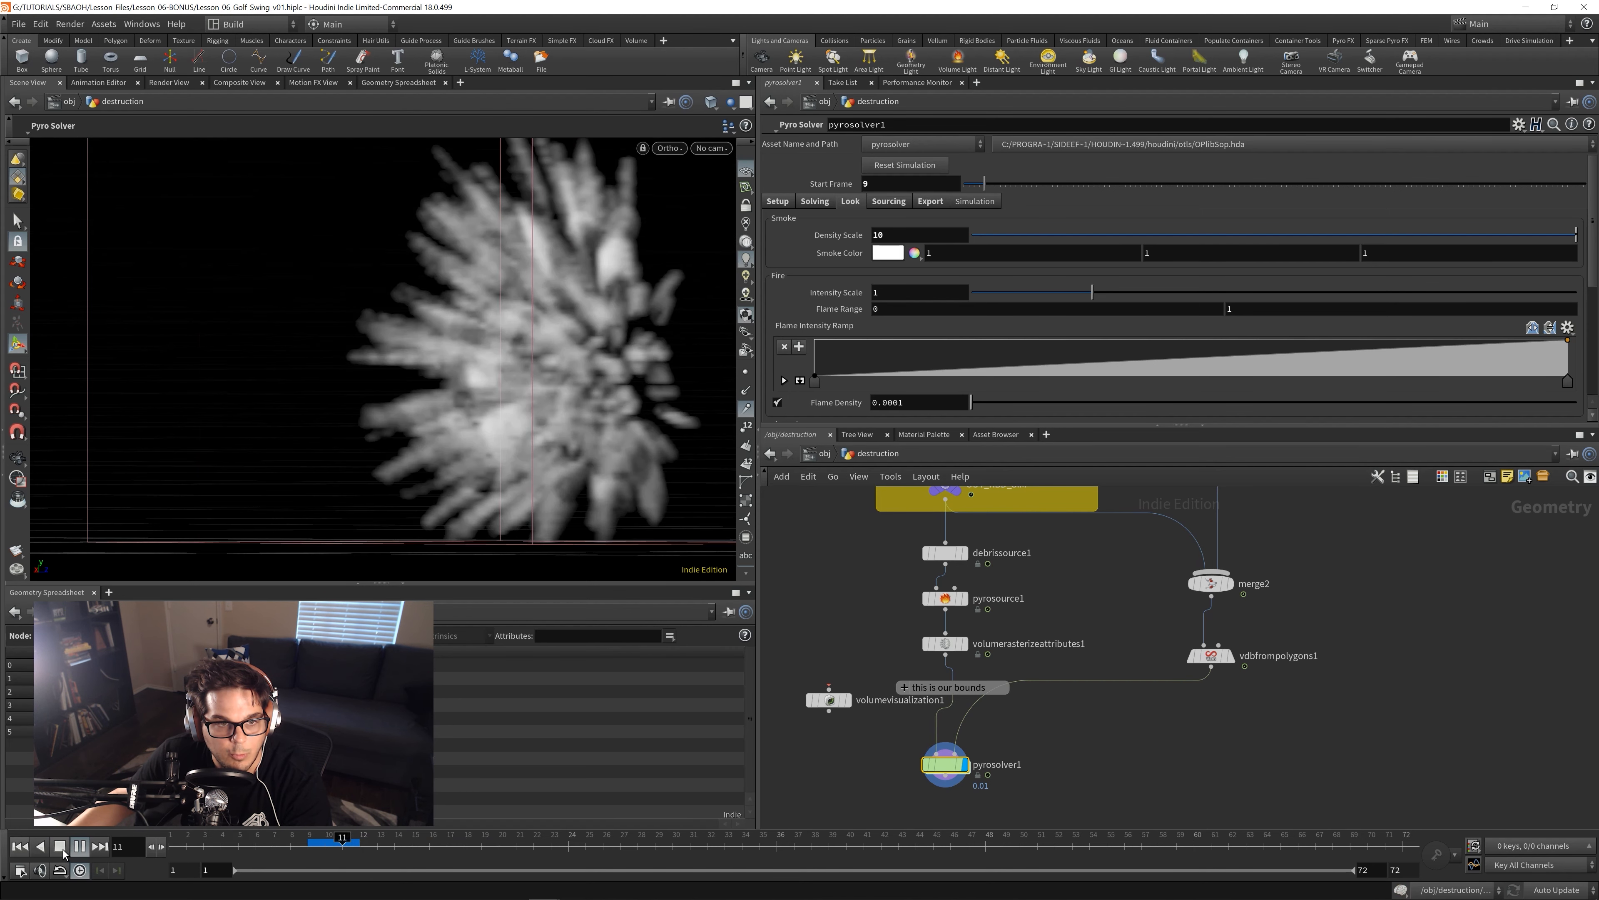
left_click(60, 845)
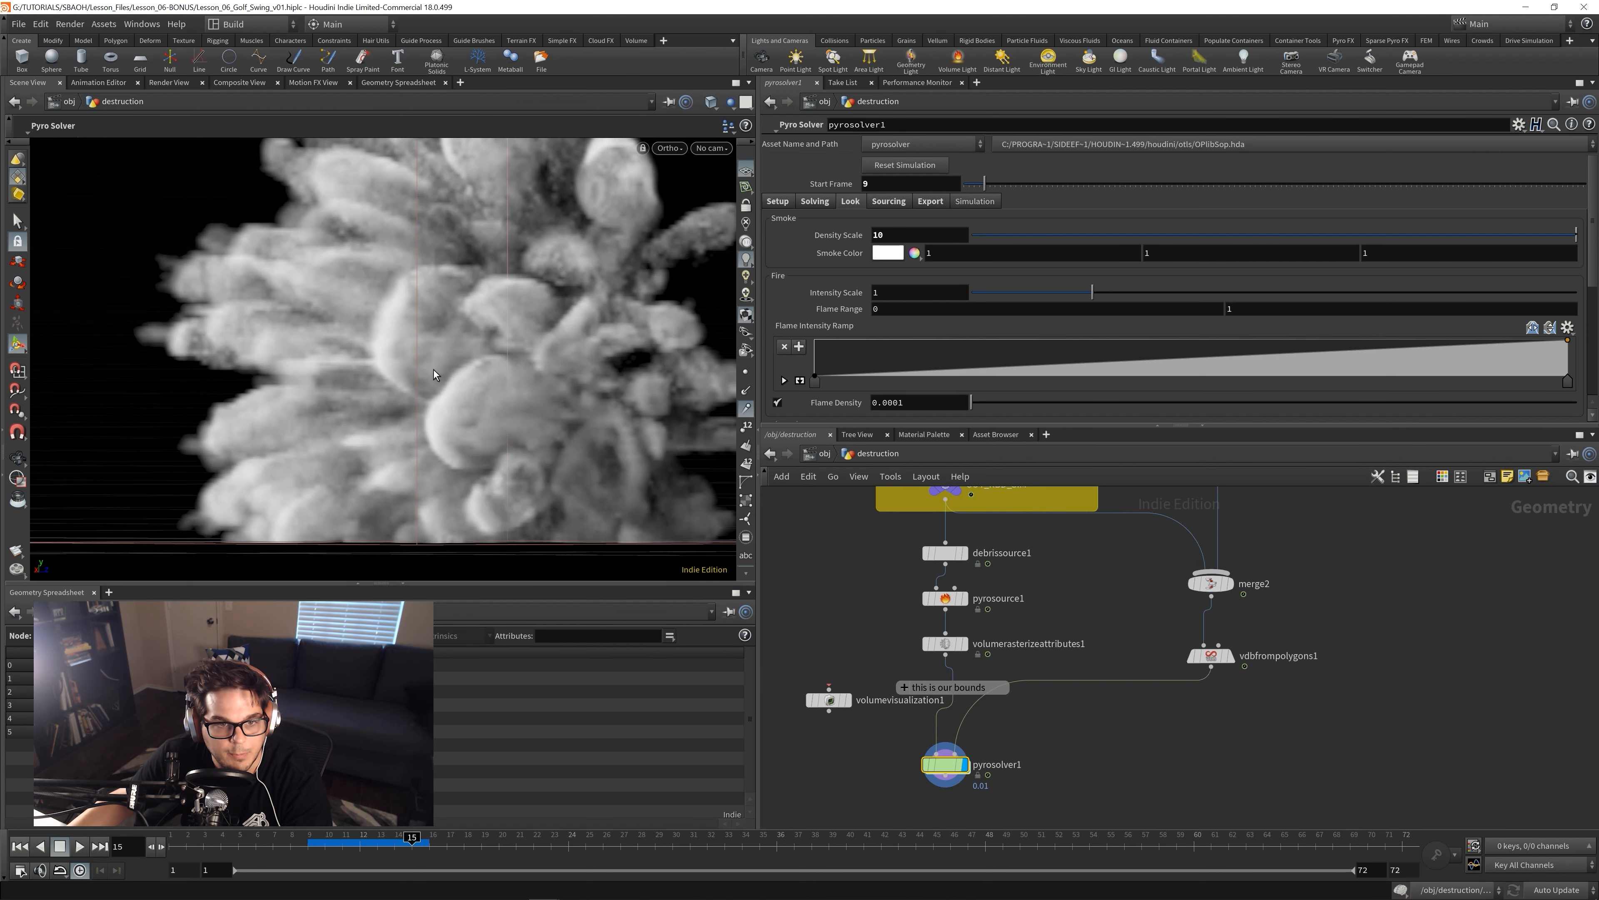
scroll(509, 291, "down", 5)
left_click_drag(508, 291, 466, 297, "alt")
scroll(546, 310, "up", 3)
key("Escape")
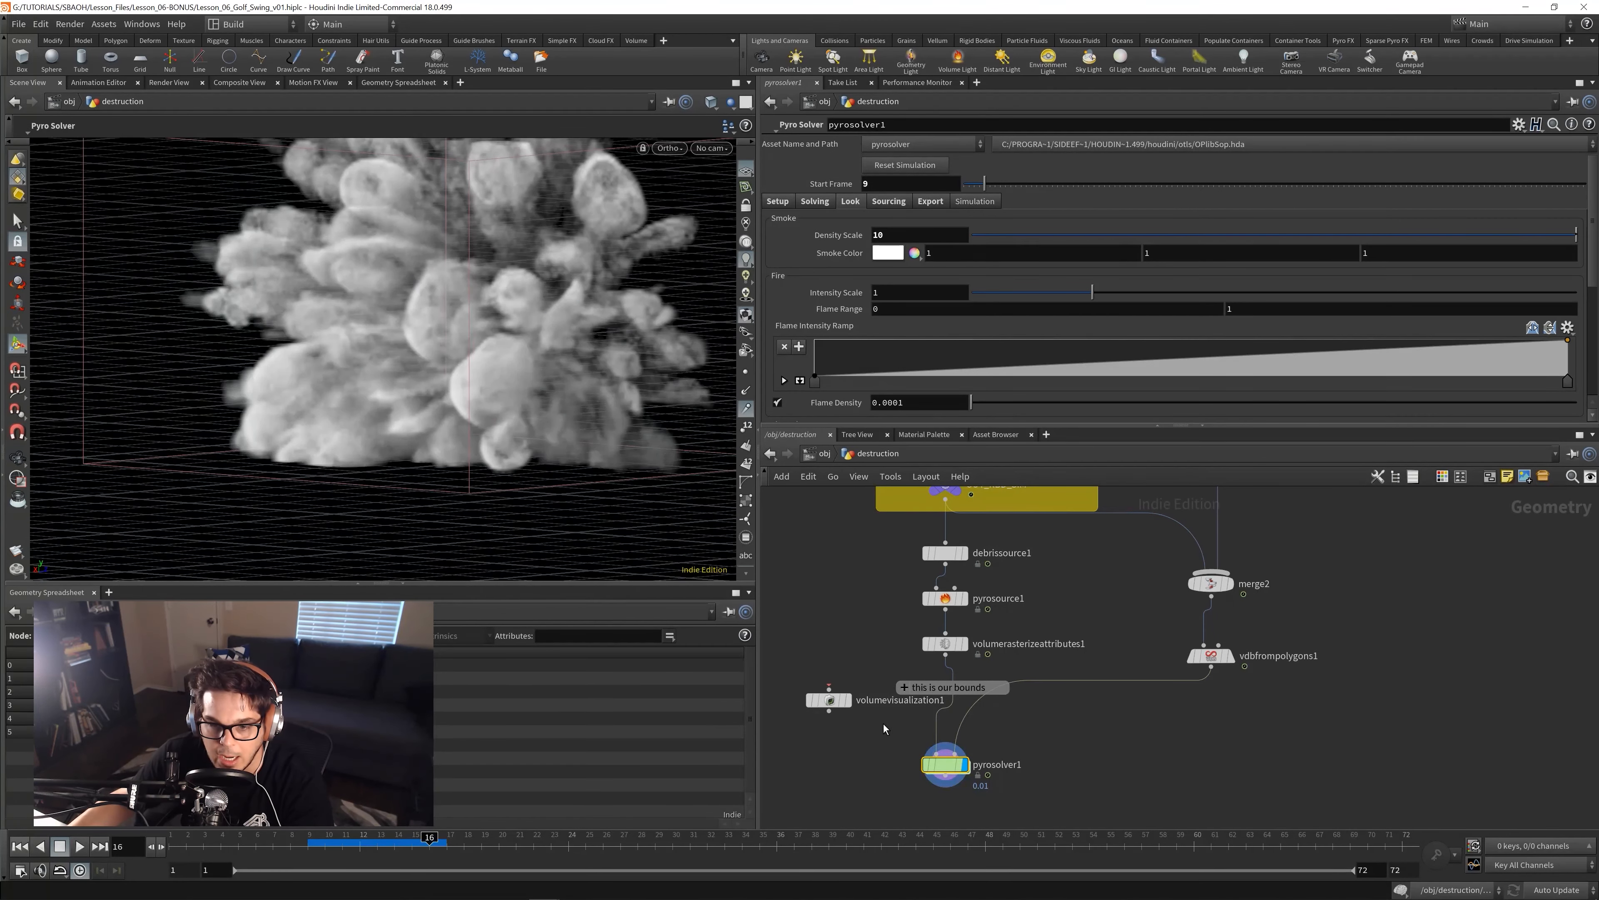
- Enable Disturbance in the shape settings of pyrosolver1, after a brief look at the FORCES network inside it
left_click(813, 201)
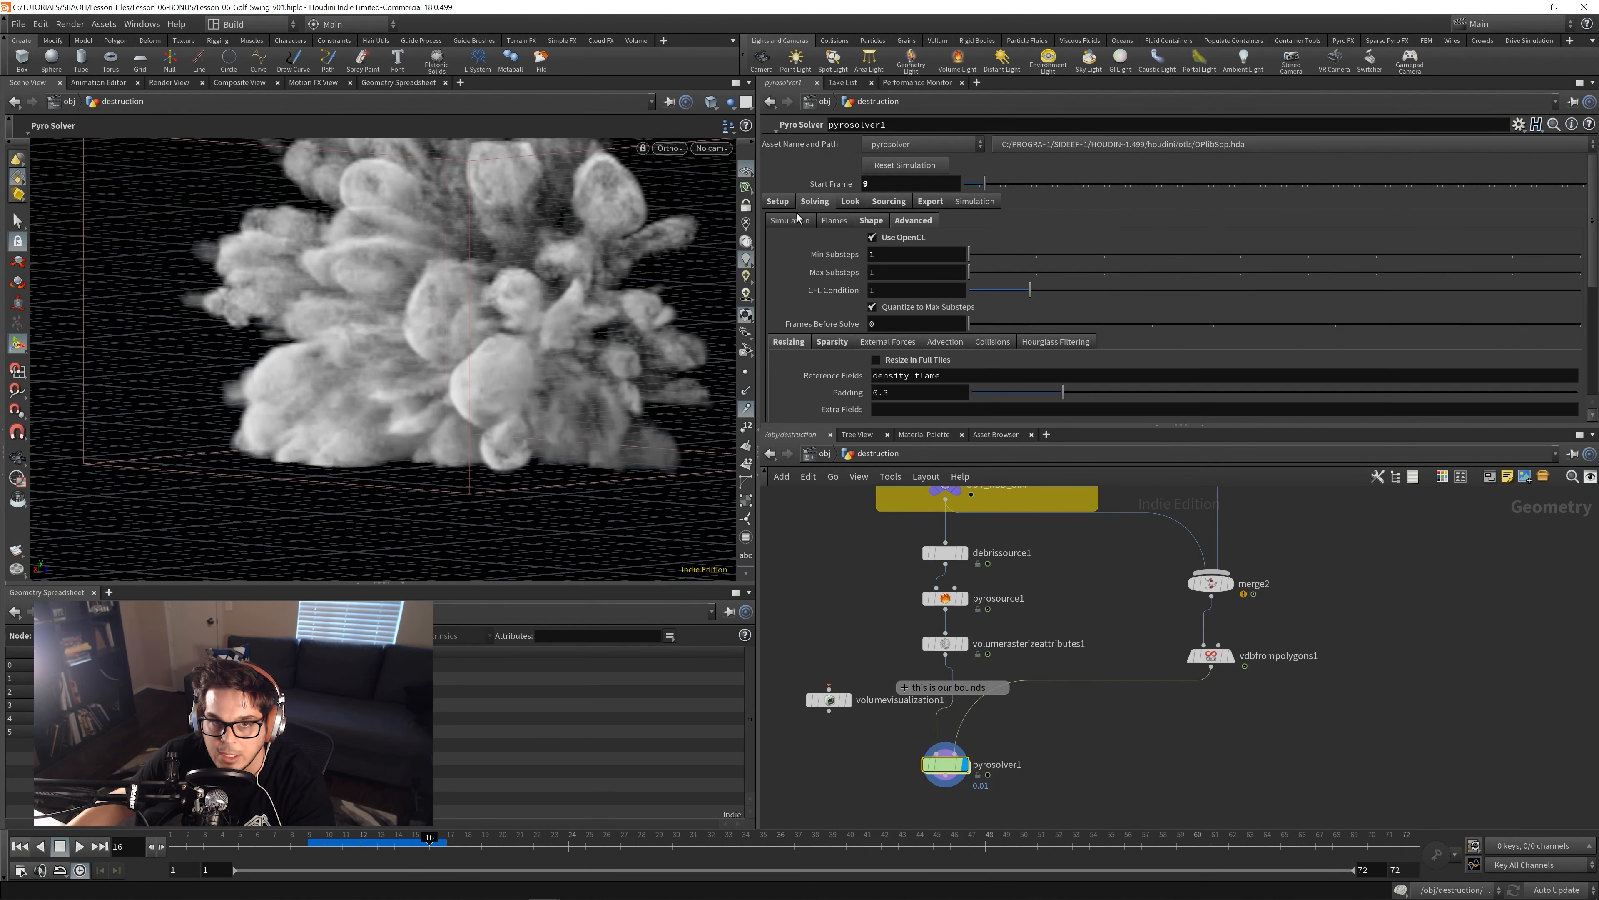
left_click(871, 222)
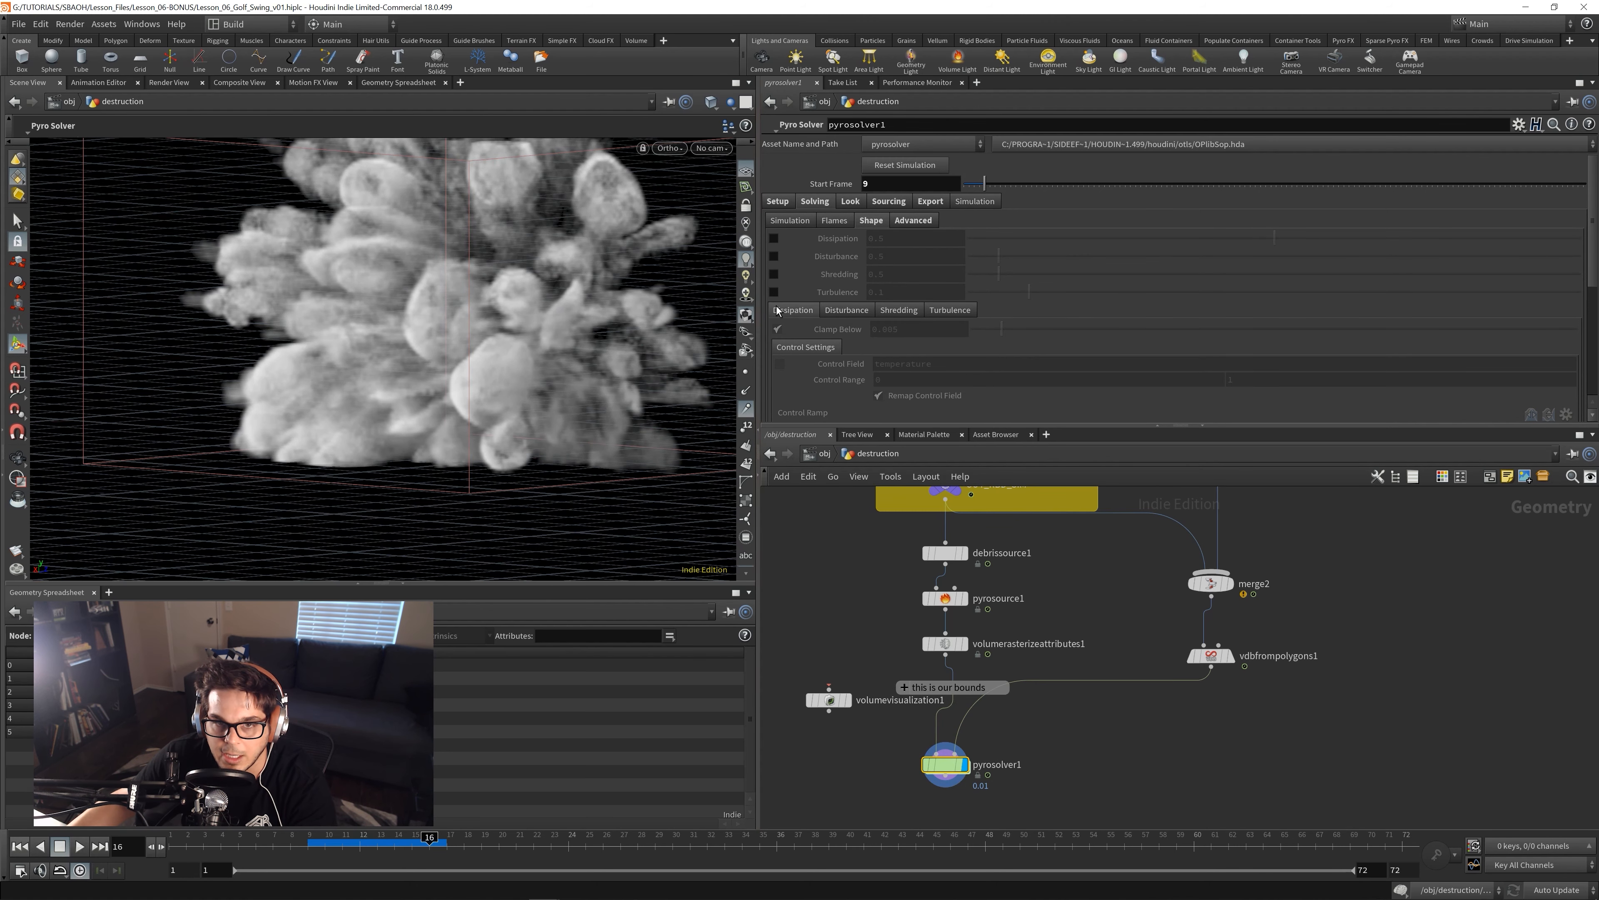
double_click(945, 764)
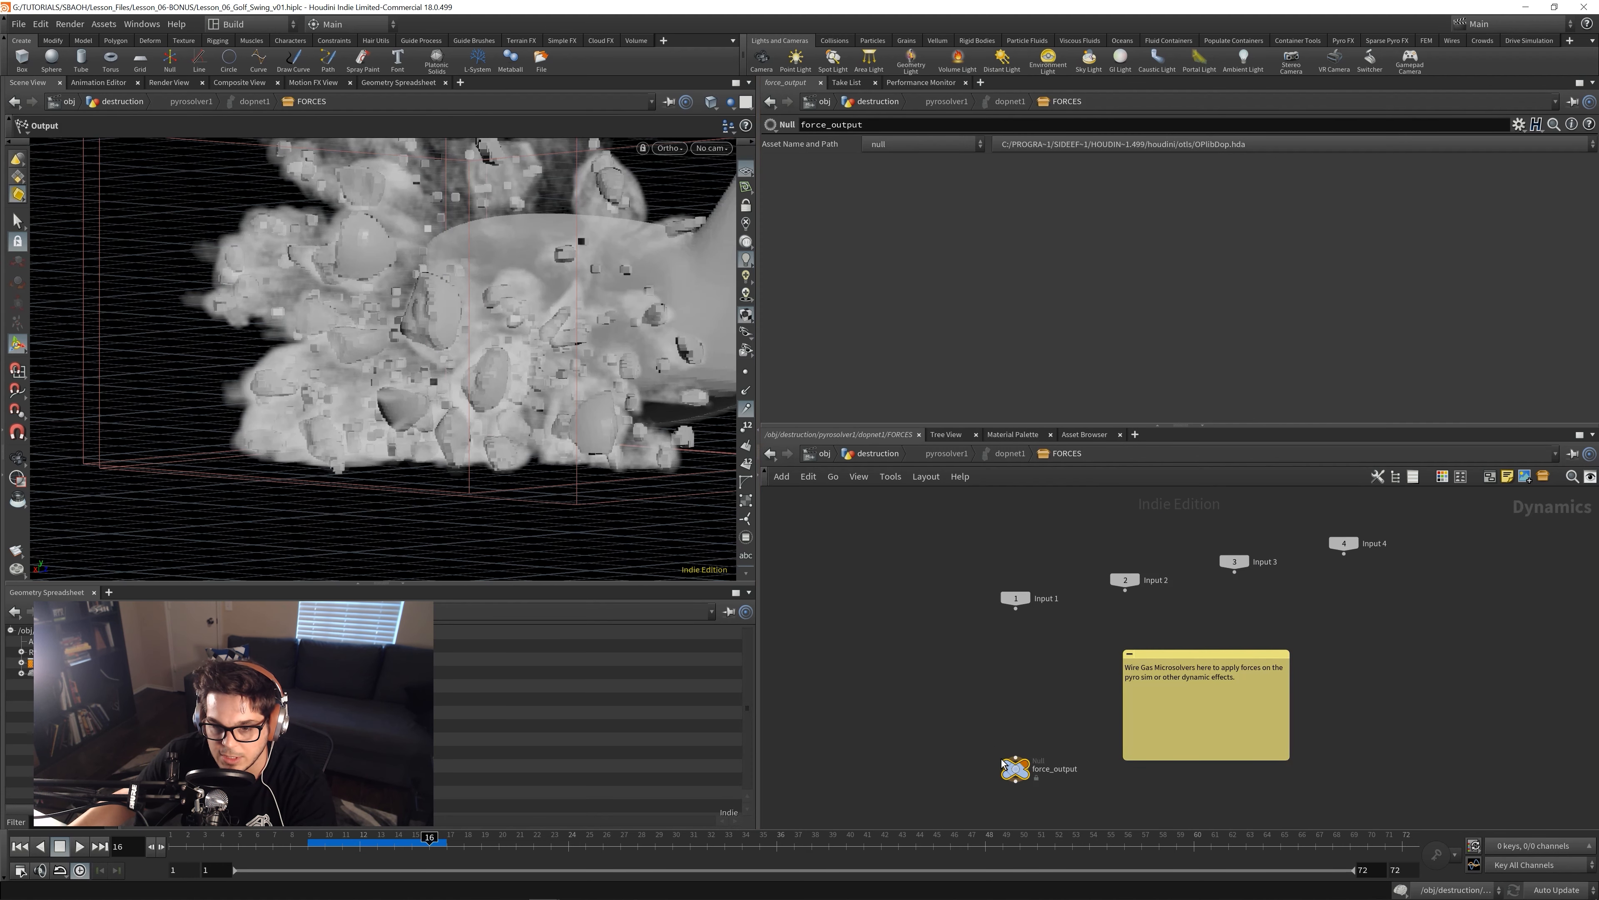
left_click(835, 454)
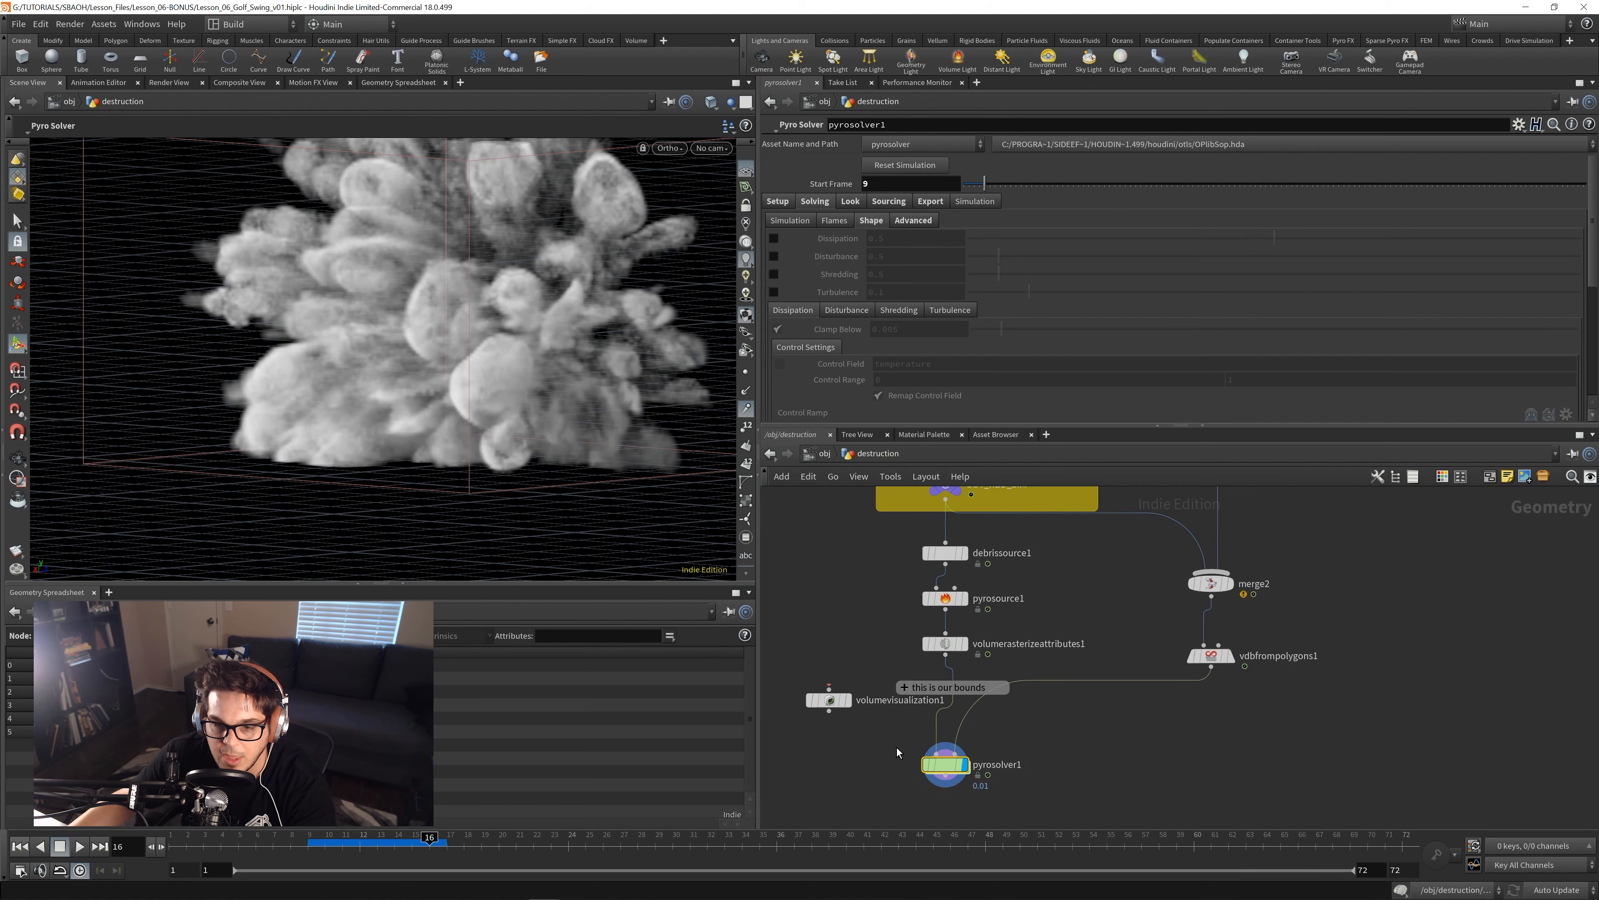
left_click(773, 255)
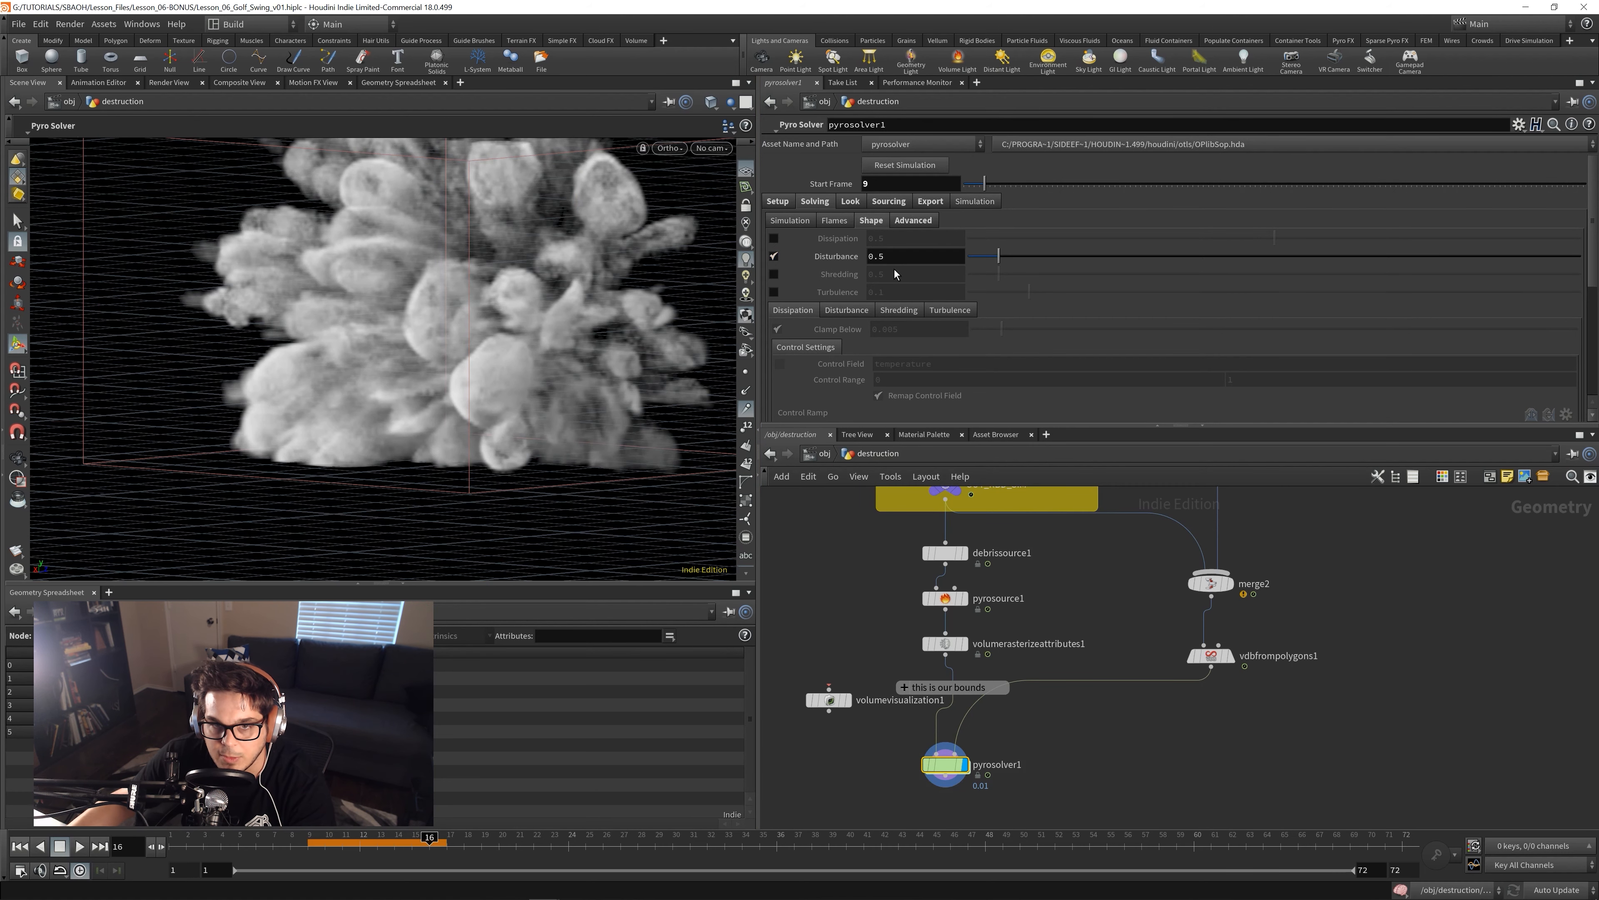
- Return to frame 9, save the scene and set the Disturbance of pyrosolver1 to 10
left_click(308, 845)
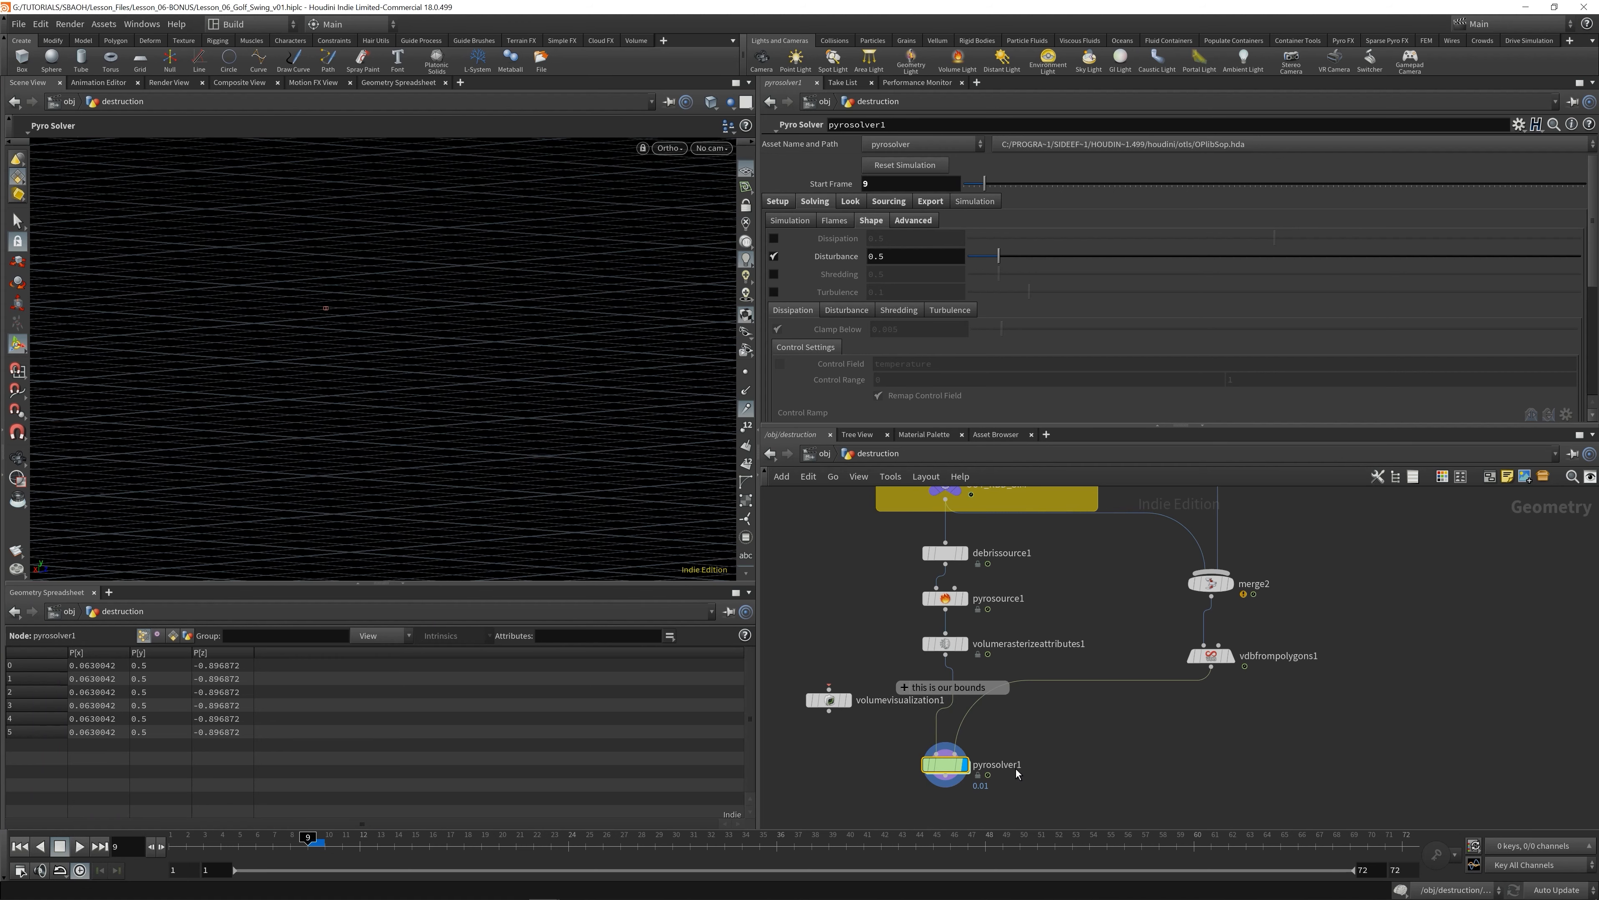
key("ctrl+s")
left_click(883, 256)
type("10")
key("Return")
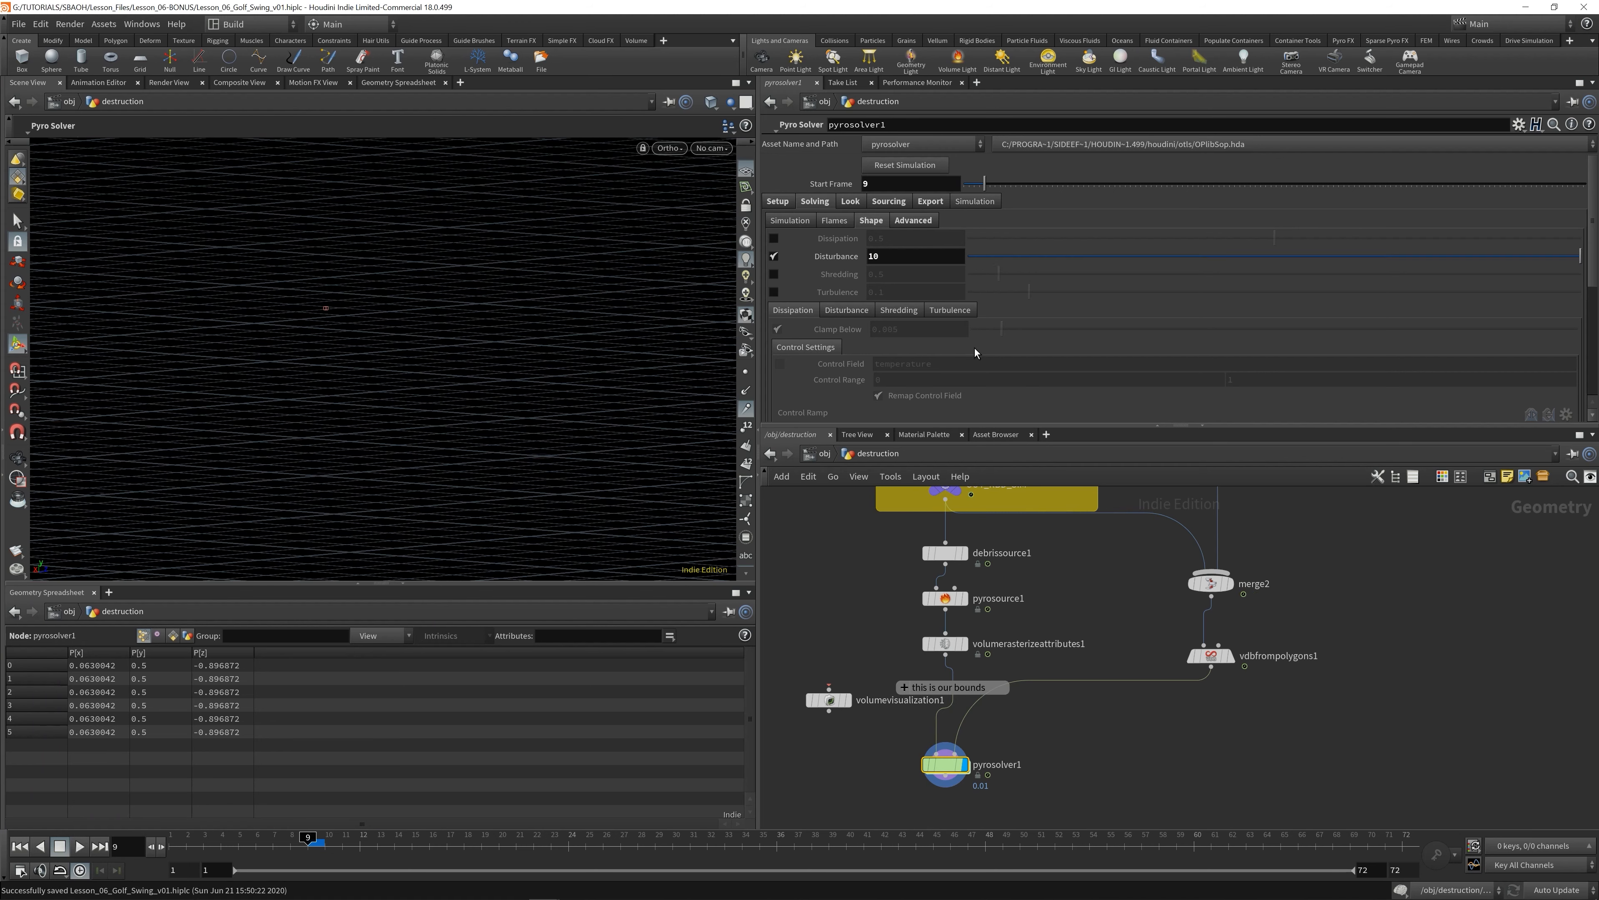
- Play the disturbed smoke simulation from frame 9 to frame 24 and examine the cloud up close
left_click(79, 845)
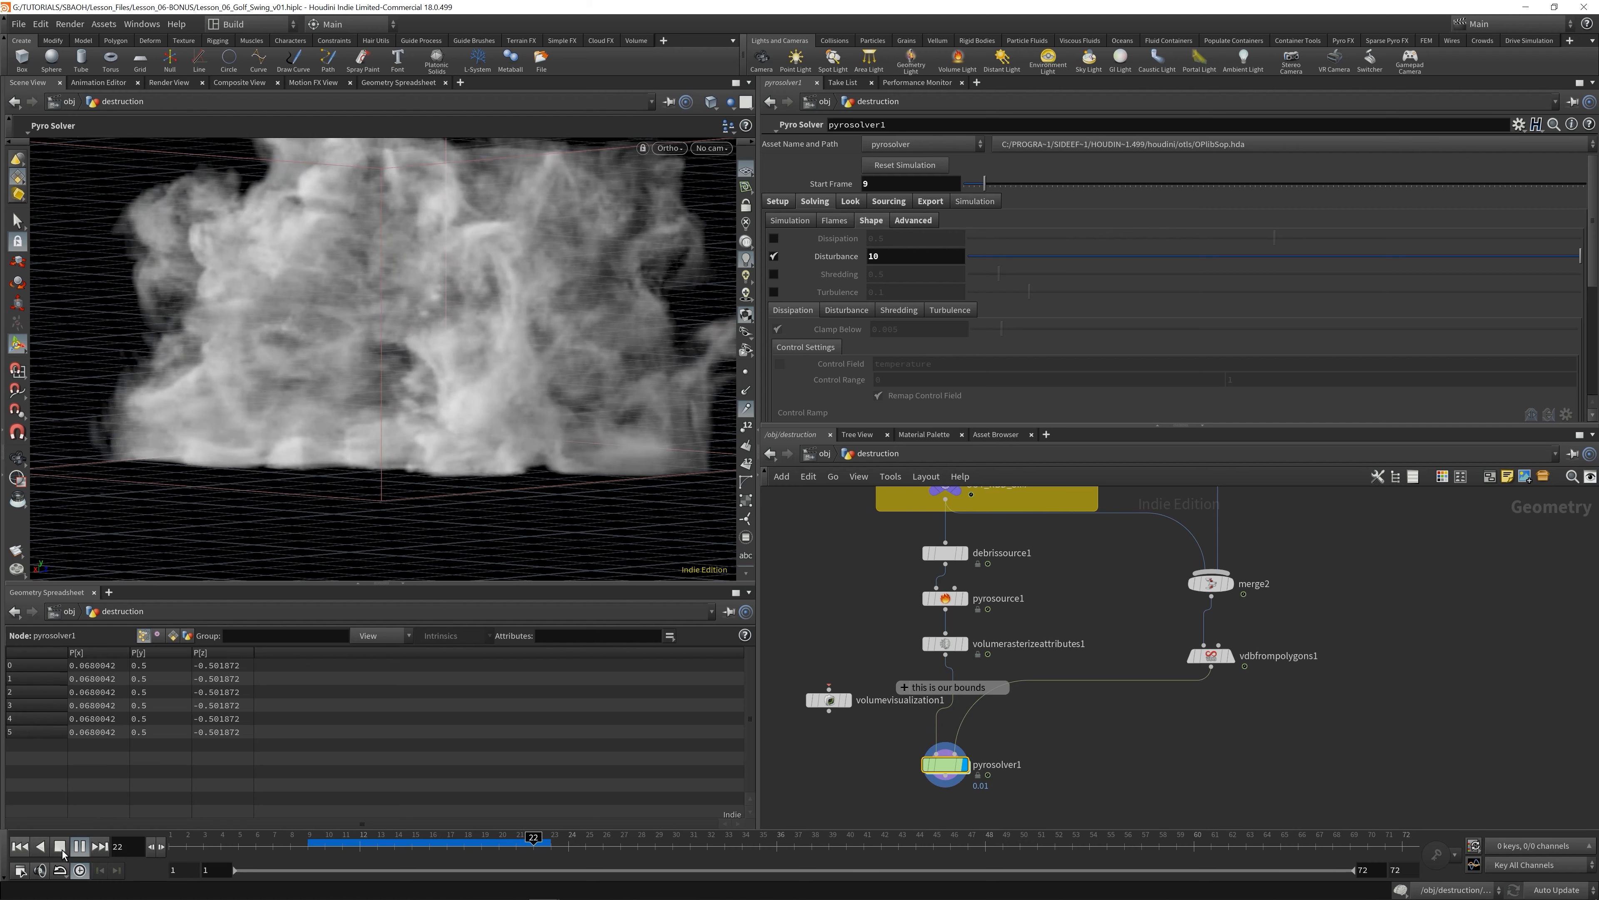
key("Escape")
left_click_drag(376, 279, 578, 355)
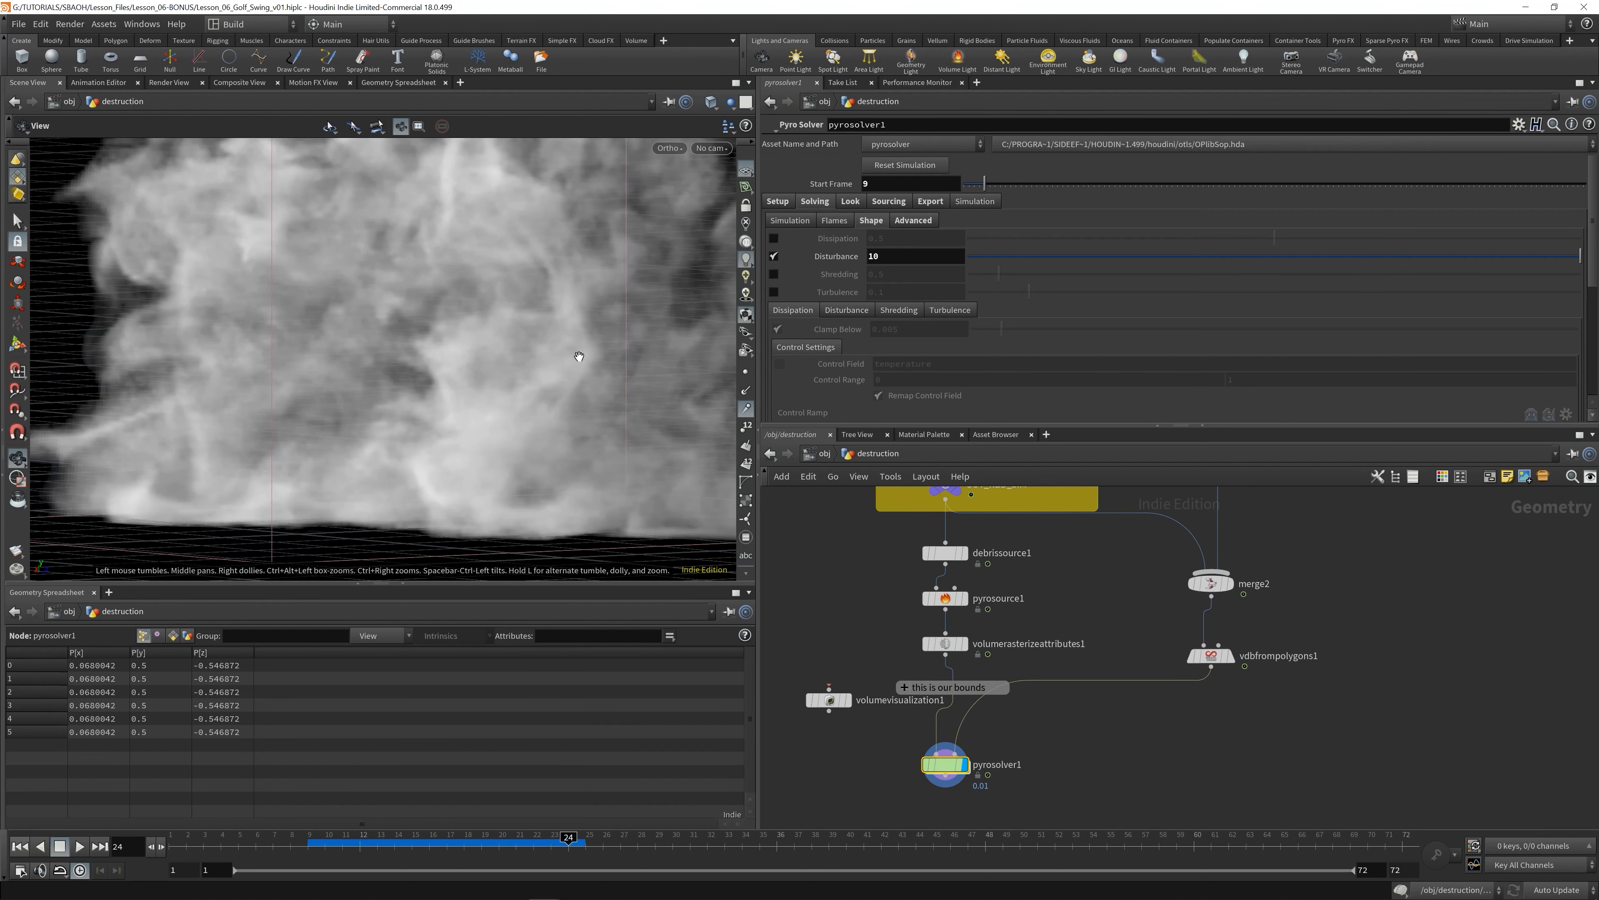
left_click_drag(511, 400, 414, 425)
key("Return")
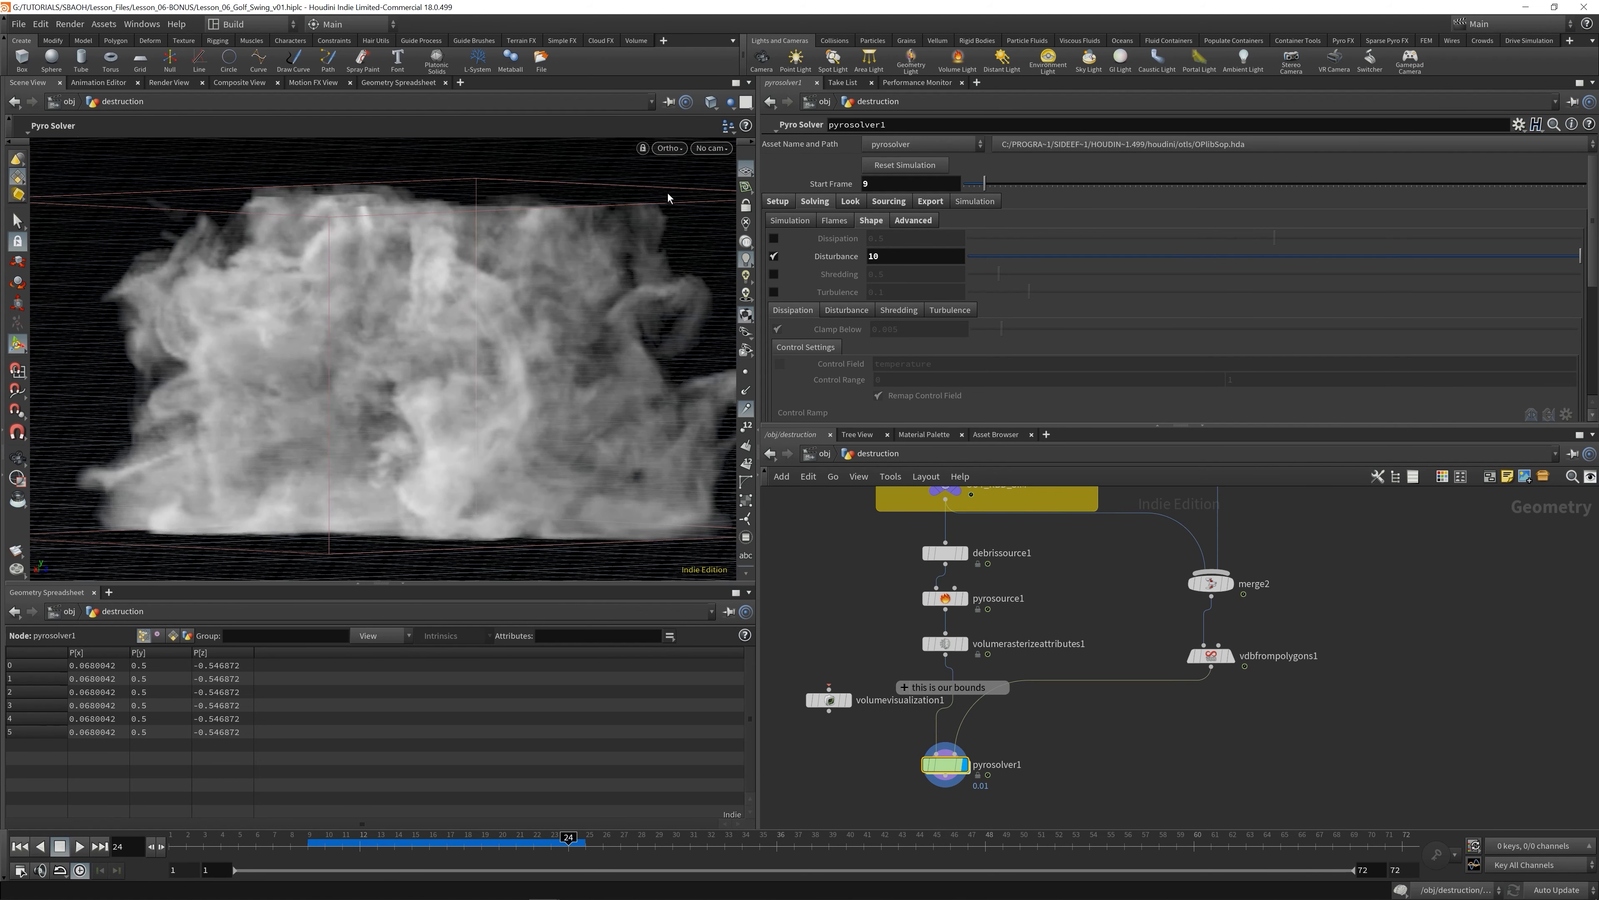
- Switch the viewport from orthographic to perspective and frame the whole smoke volume at an angle
left_click(669, 148)
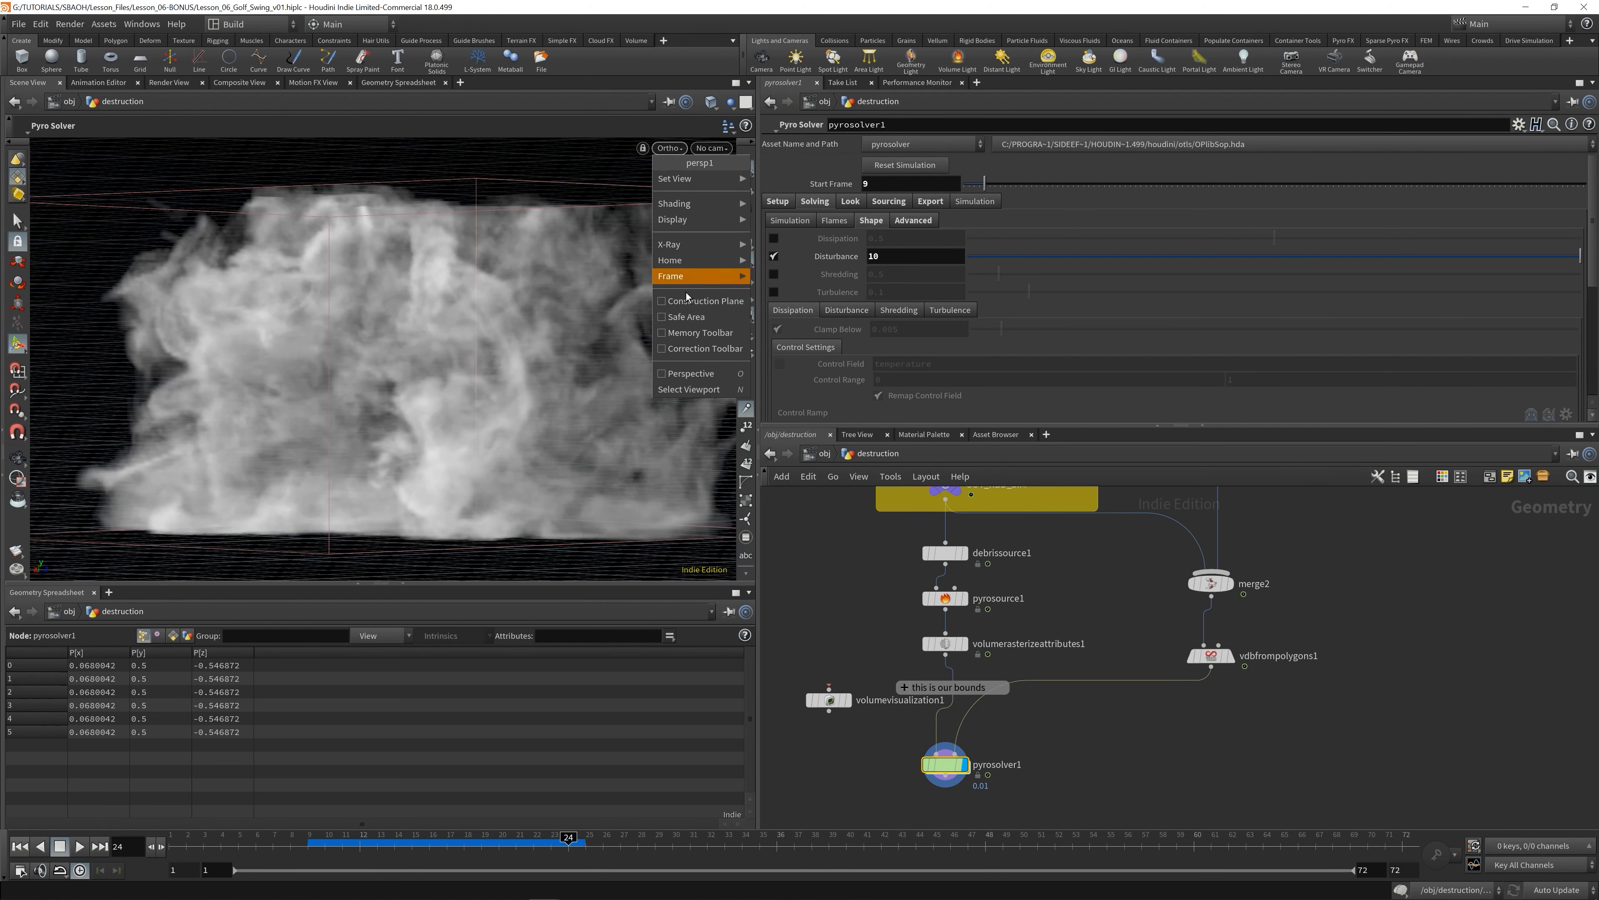
left_click(697, 381)
right_click_drag(497, 378, 811, 342, "alt")
left_click_drag(571, 376, 447, 382, "alt")
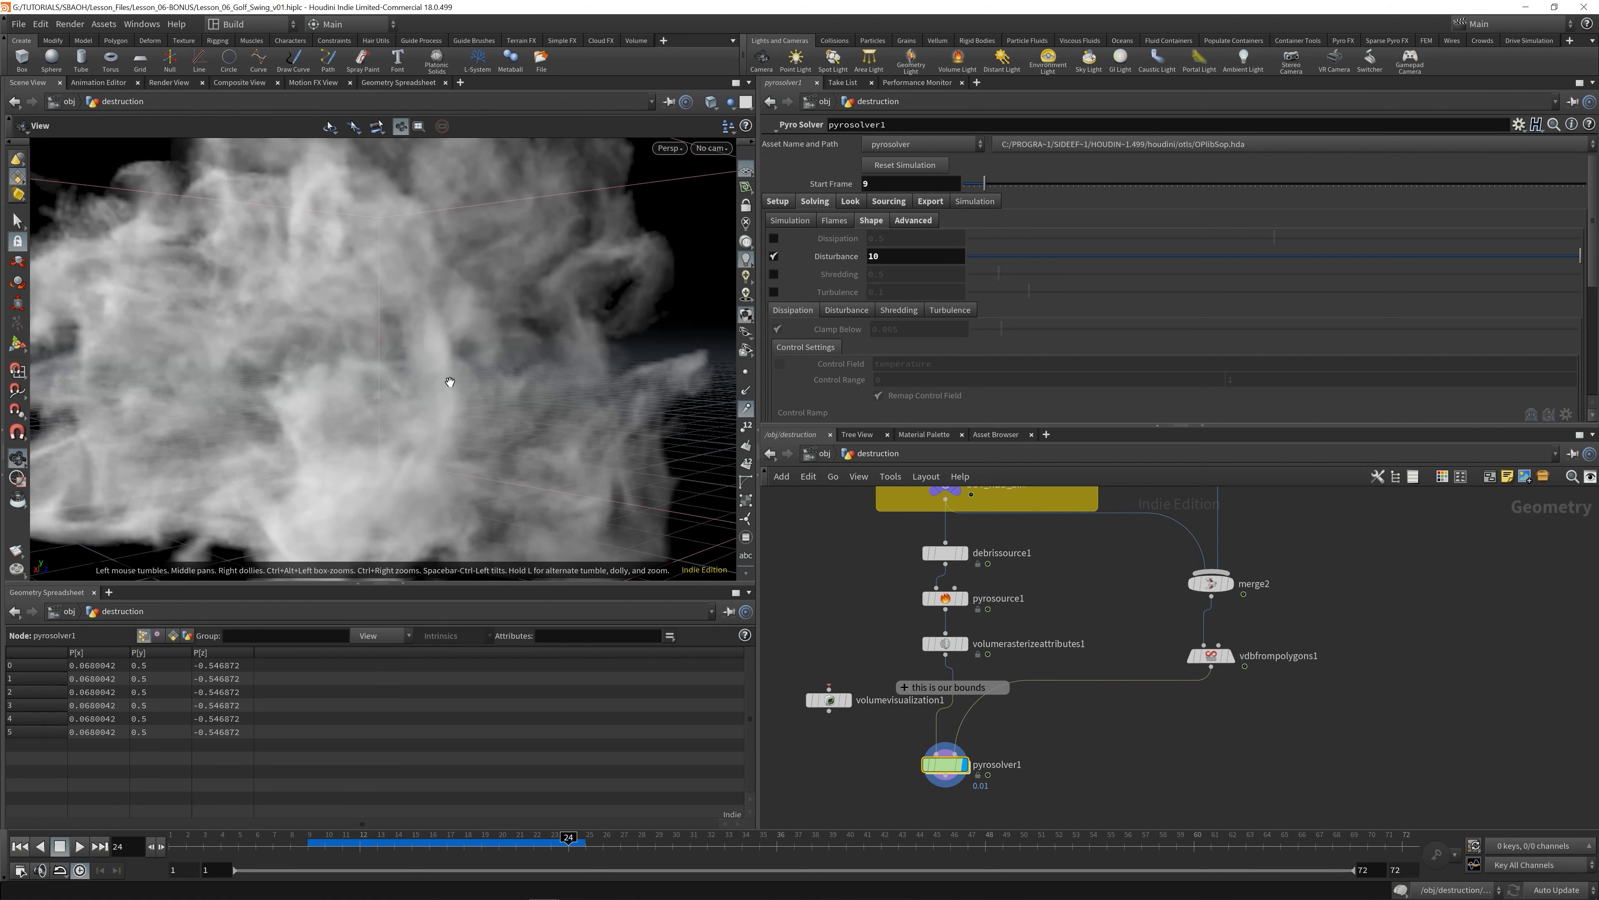
right_click_drag(446, 383, 440, 420, "alt")
middle_click_drag(441, 419, 570, 417, "alt")
left_click_drag(570, 416, 471, 421, "alt")
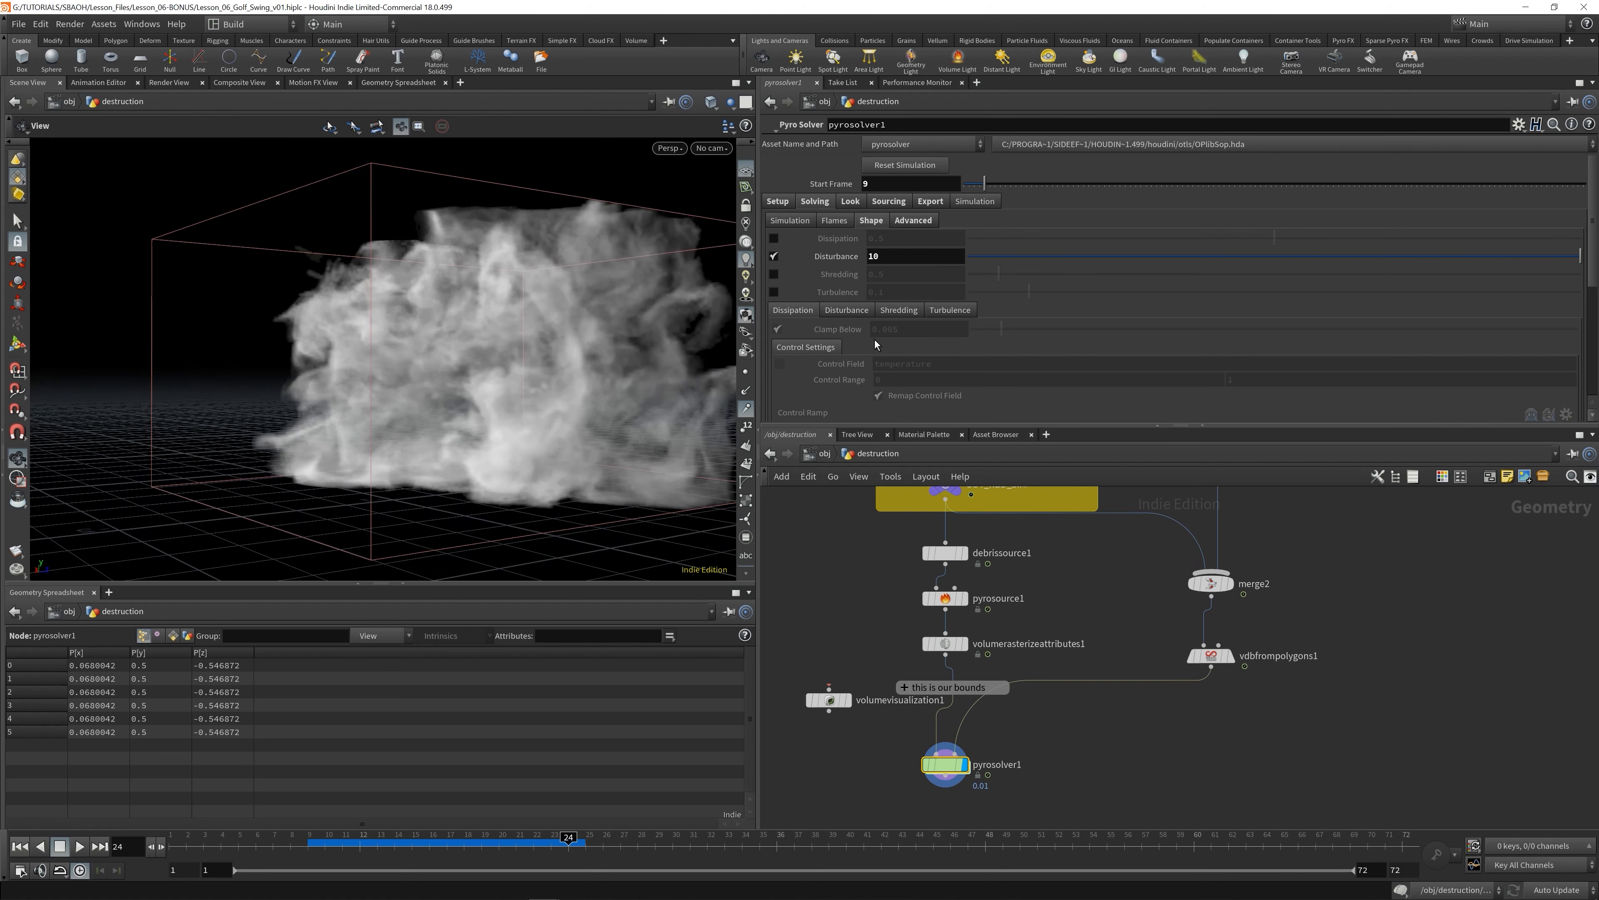
- Set the Base Block Size of the pyrosolver1 disturbance to 0.02
left_click(853, 309)
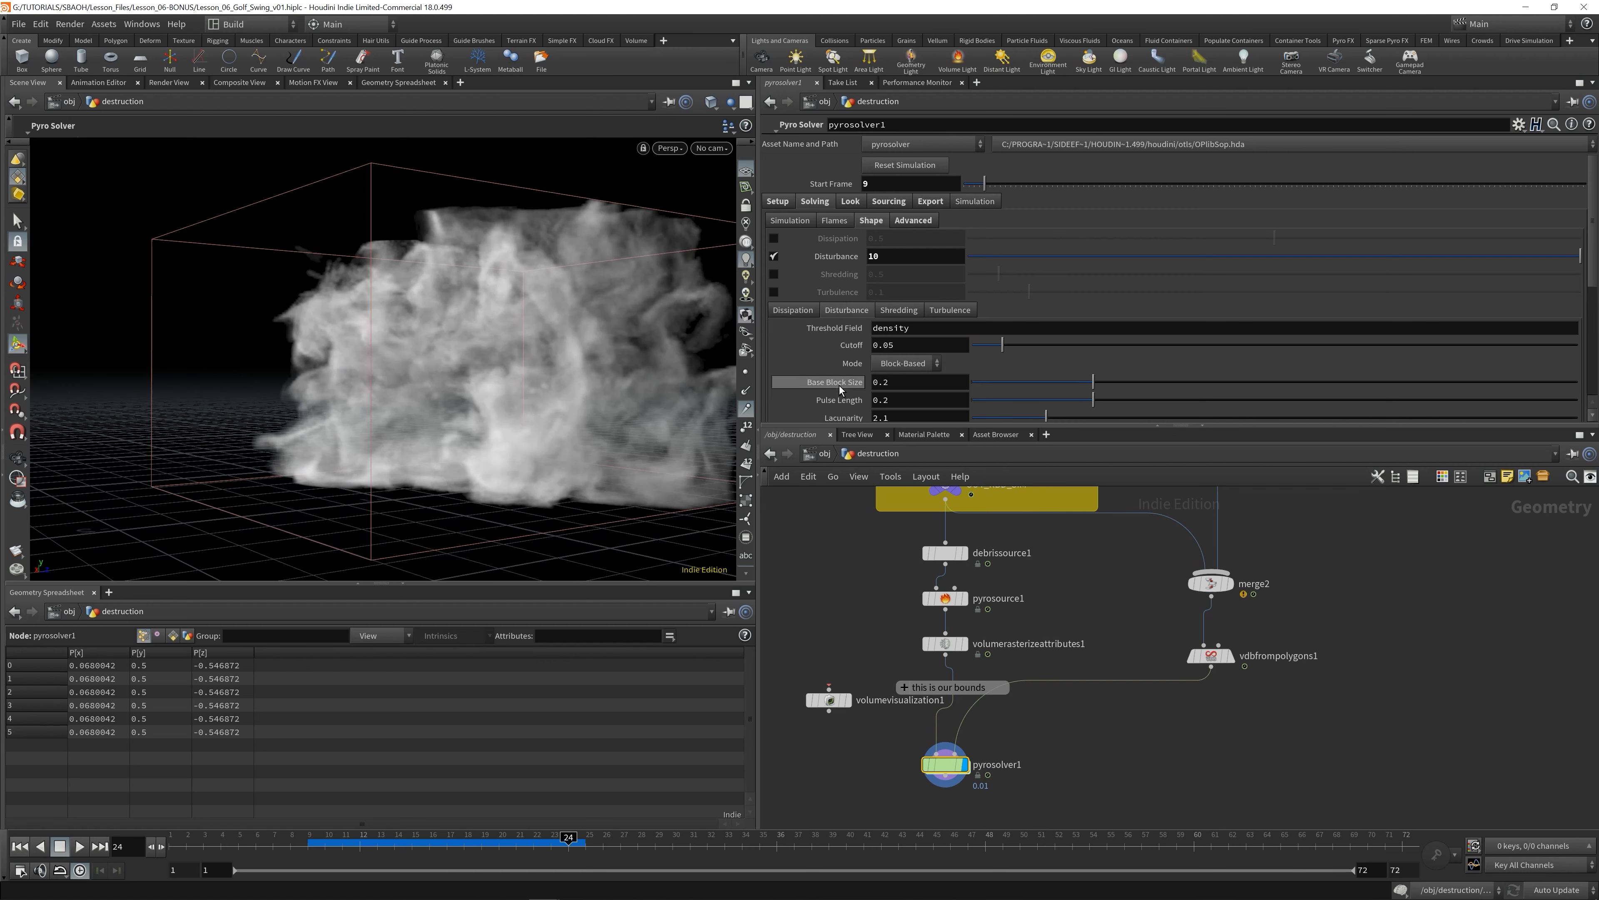
scroll(845, 373, "down", 2)
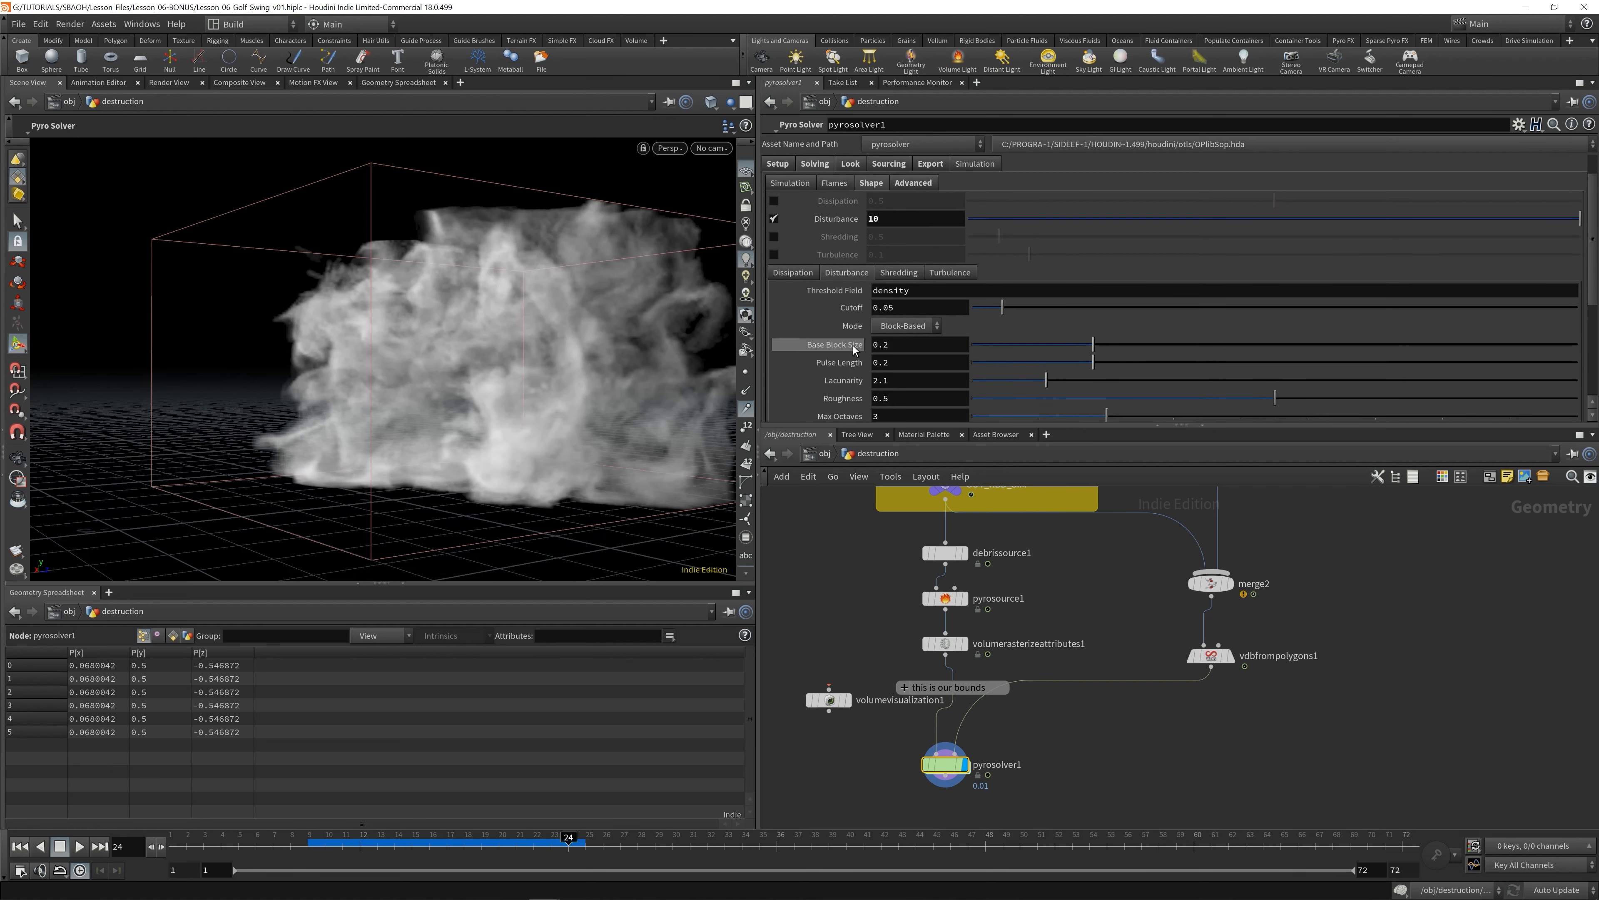
left_click(883, 344)
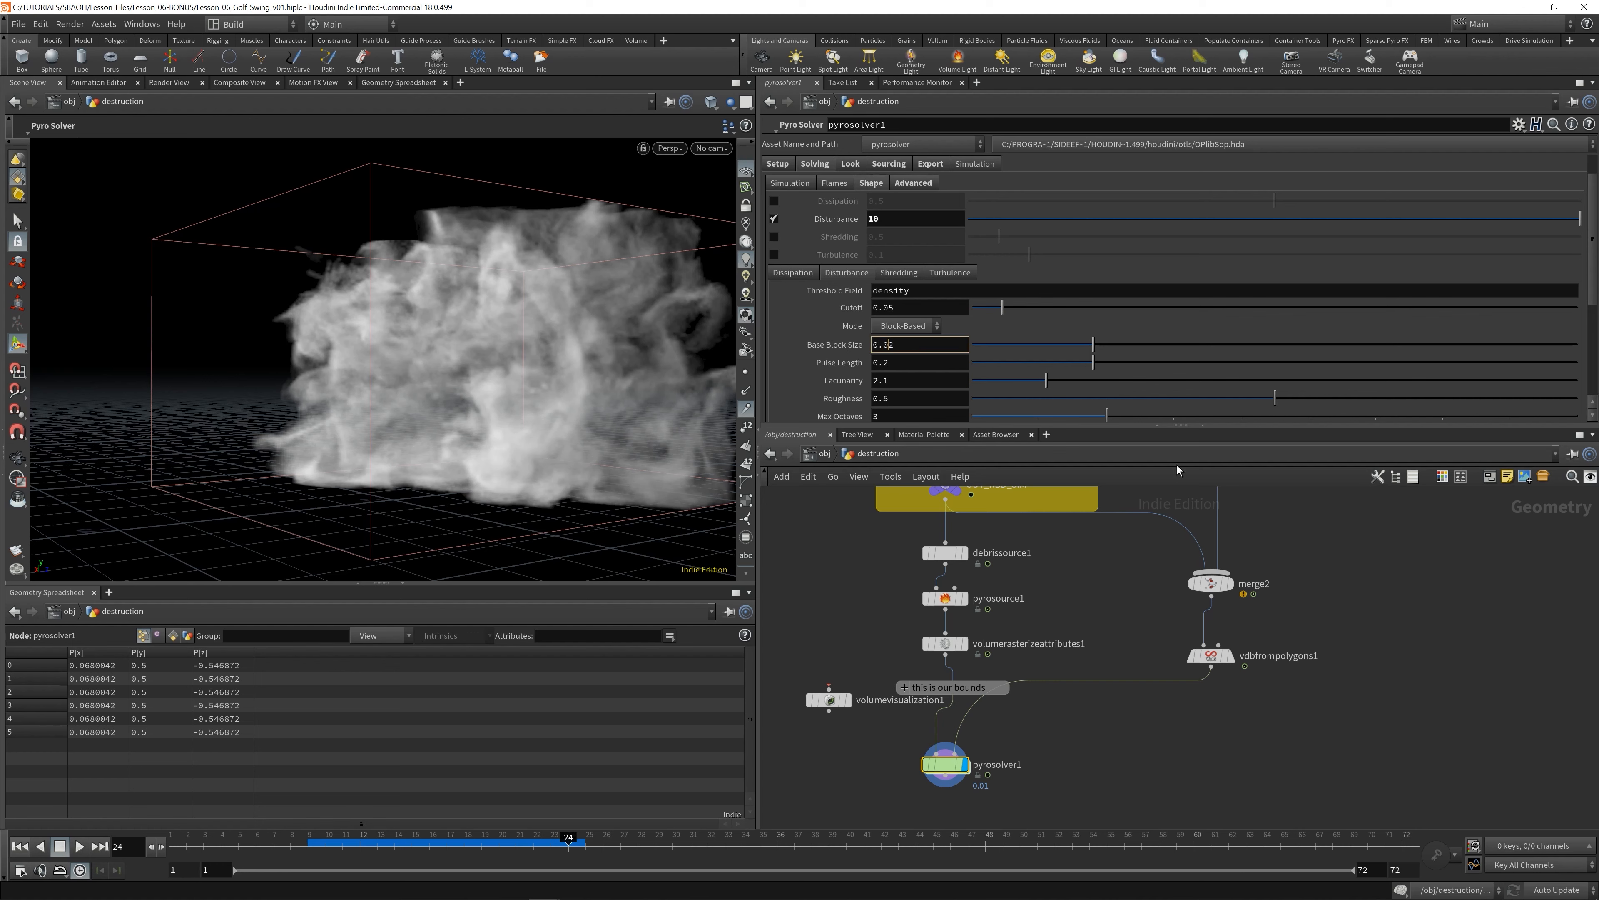
key("Tab")
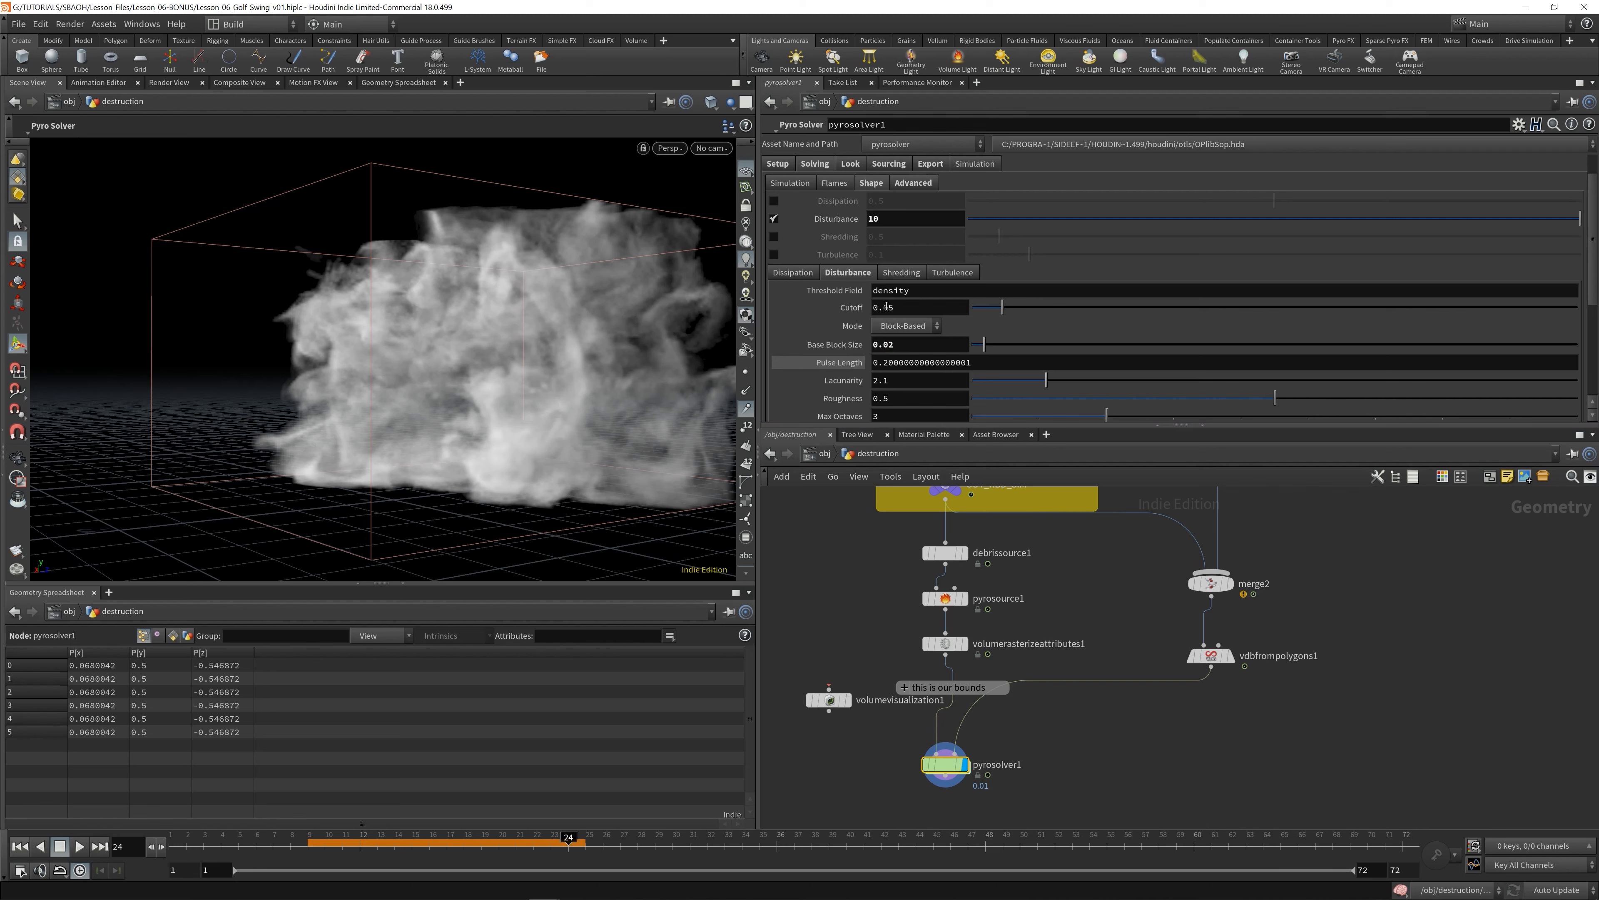
- Set the Cutoff of the disturbance to 0.01, keeping density as the threshold field
left_click_drag(887, 307, 926, 312)
left_click(900, 309)
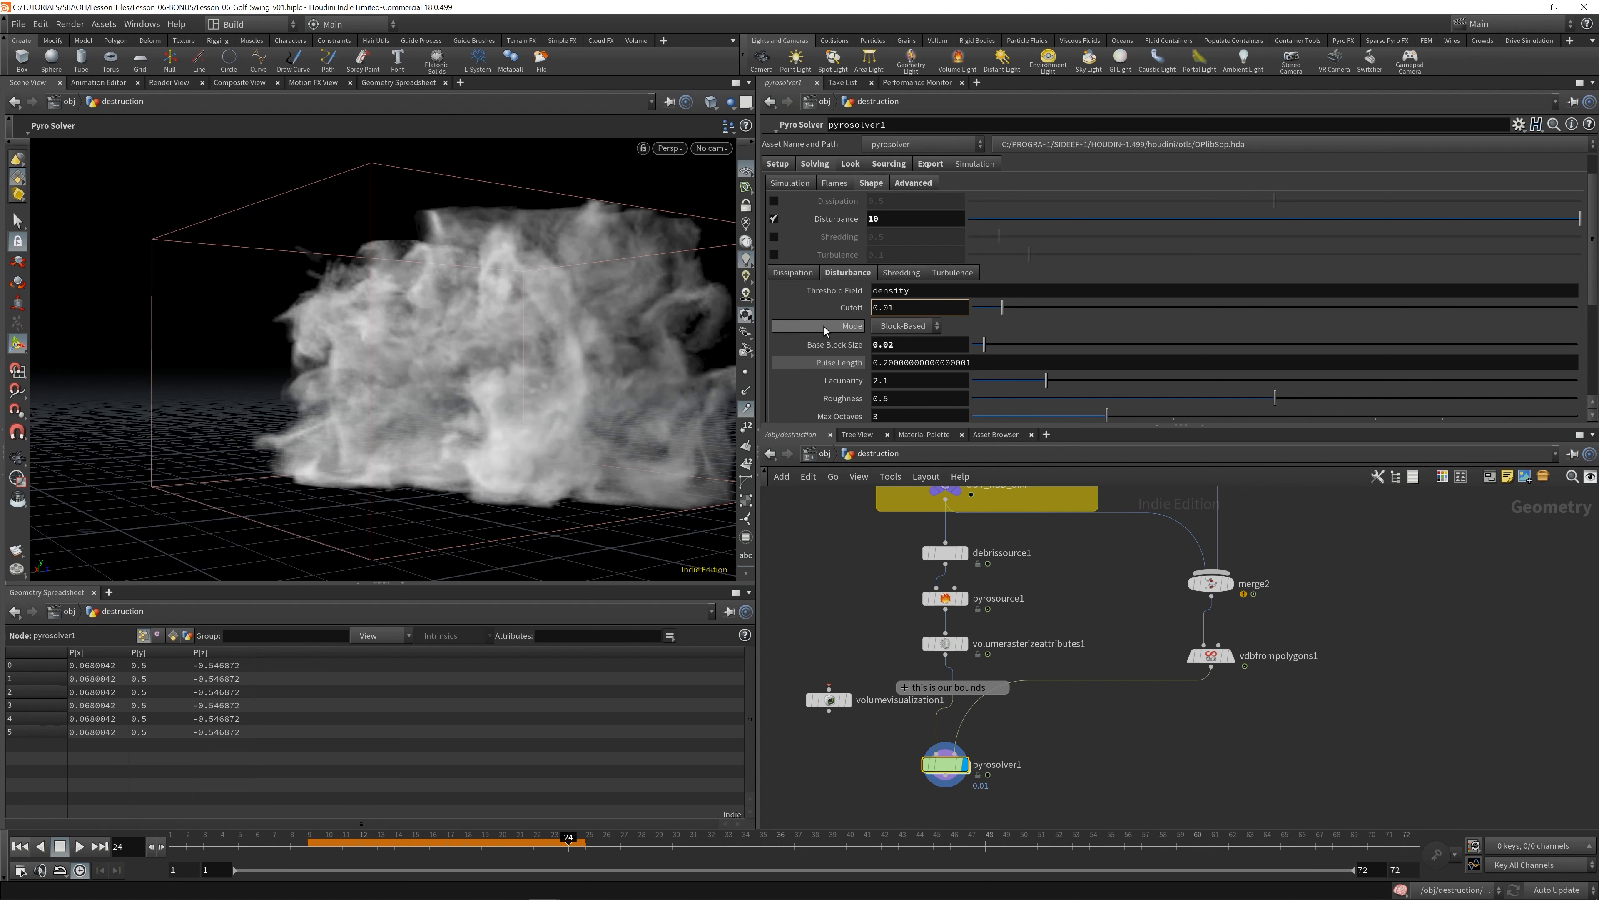
left_click(936, 289)
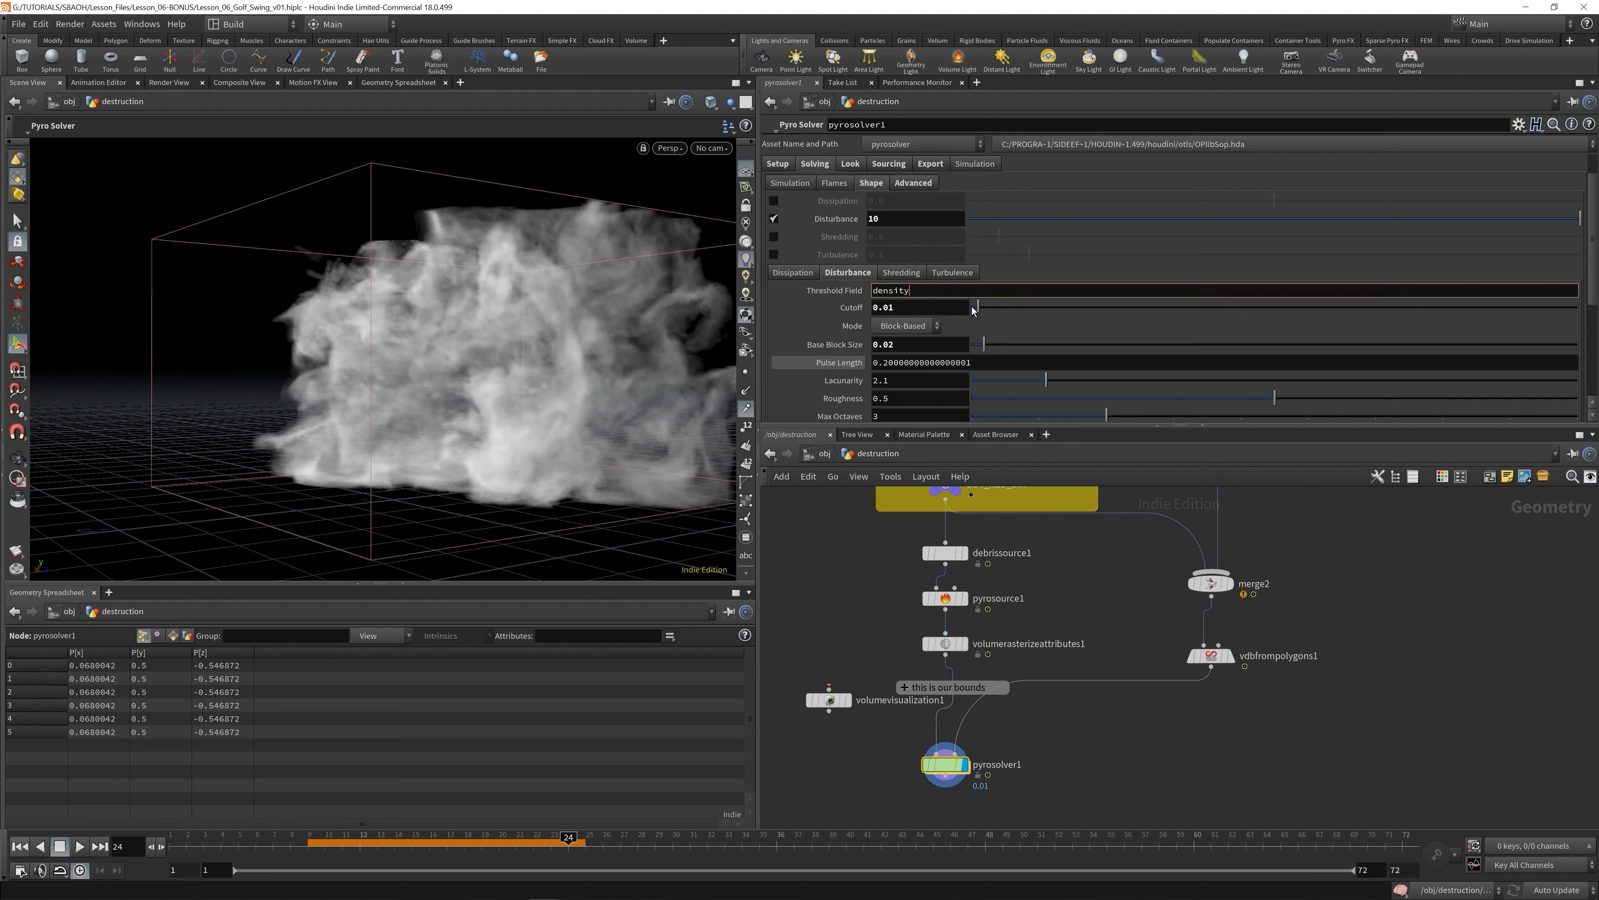
key("Tab")
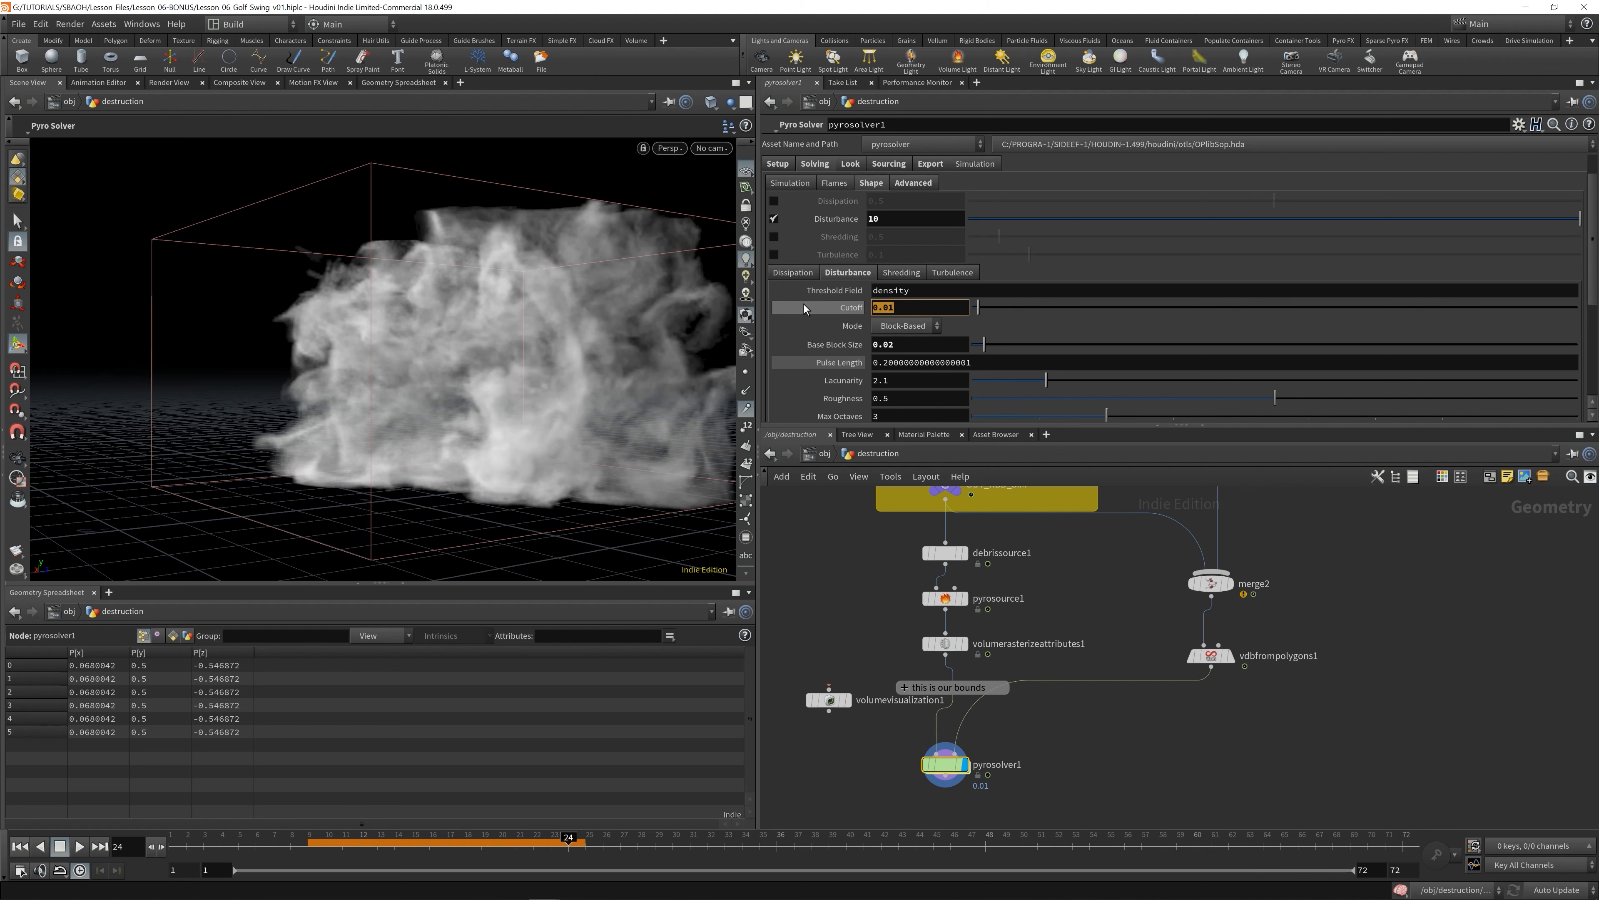
- Save the scene and play the smoke simulation from the first frame past frame 26
key("ctrl+s")
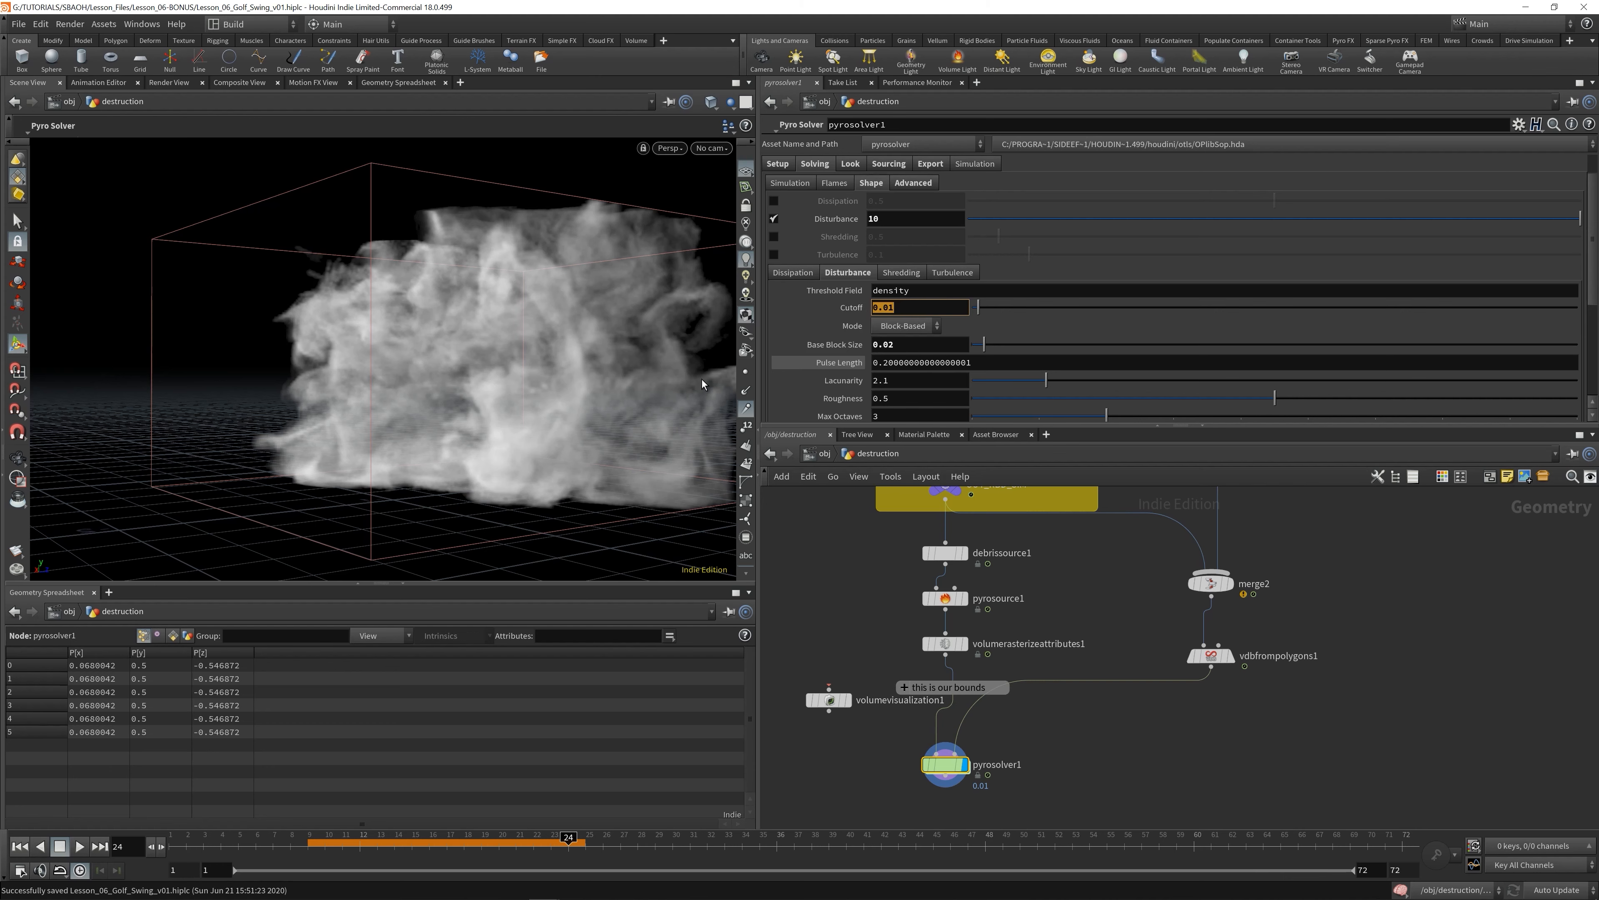
left_click(20, 851)
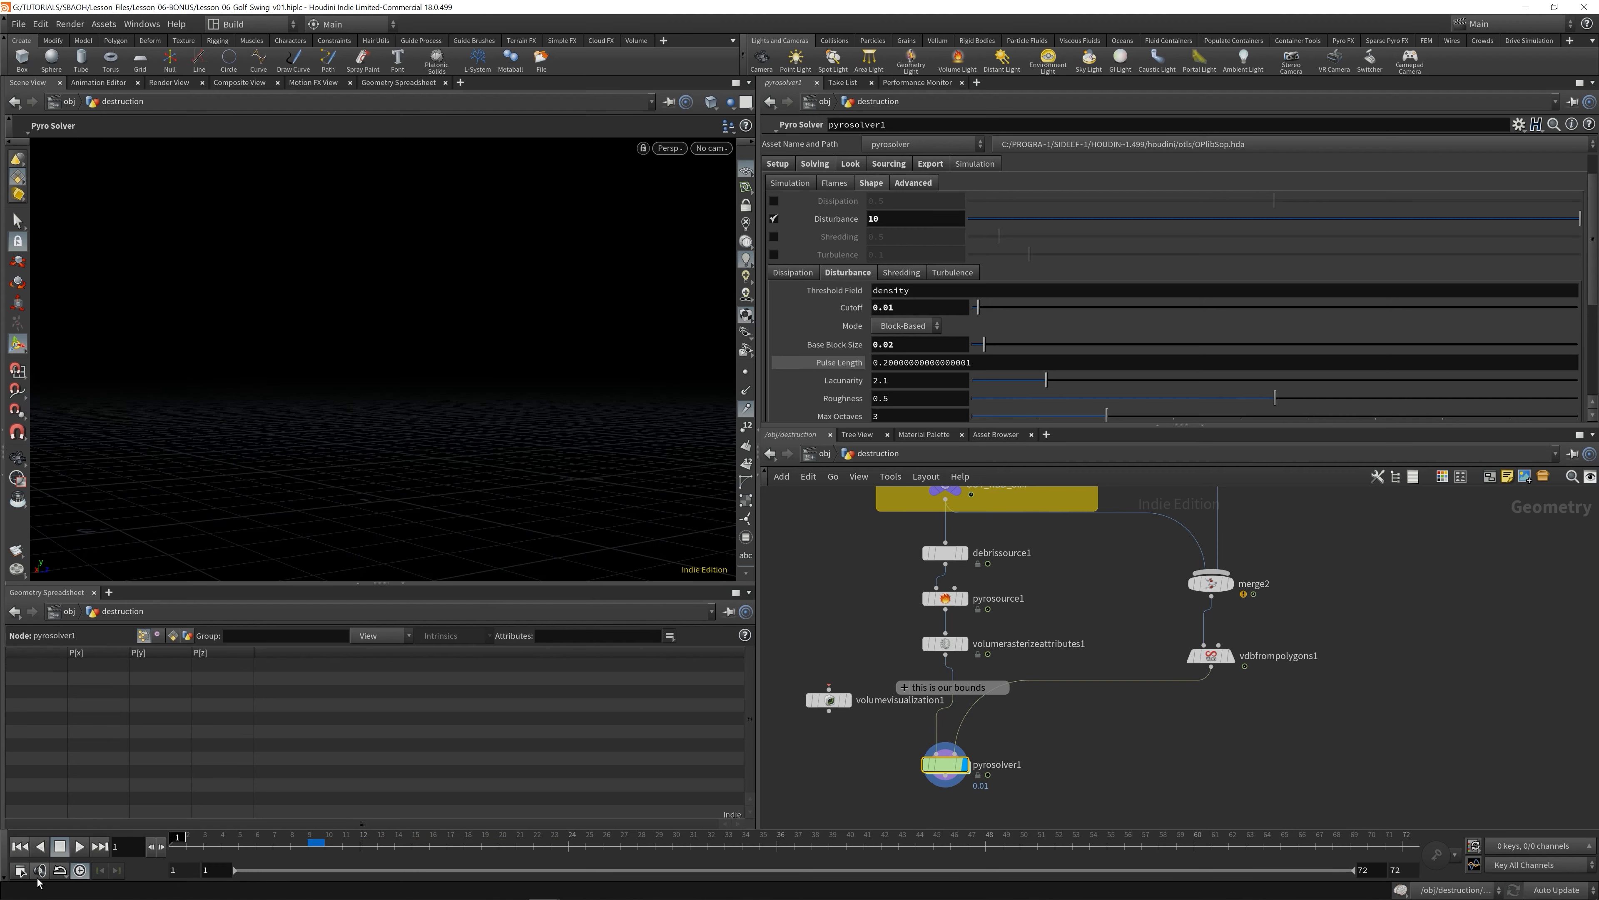
left_click(79, 847)
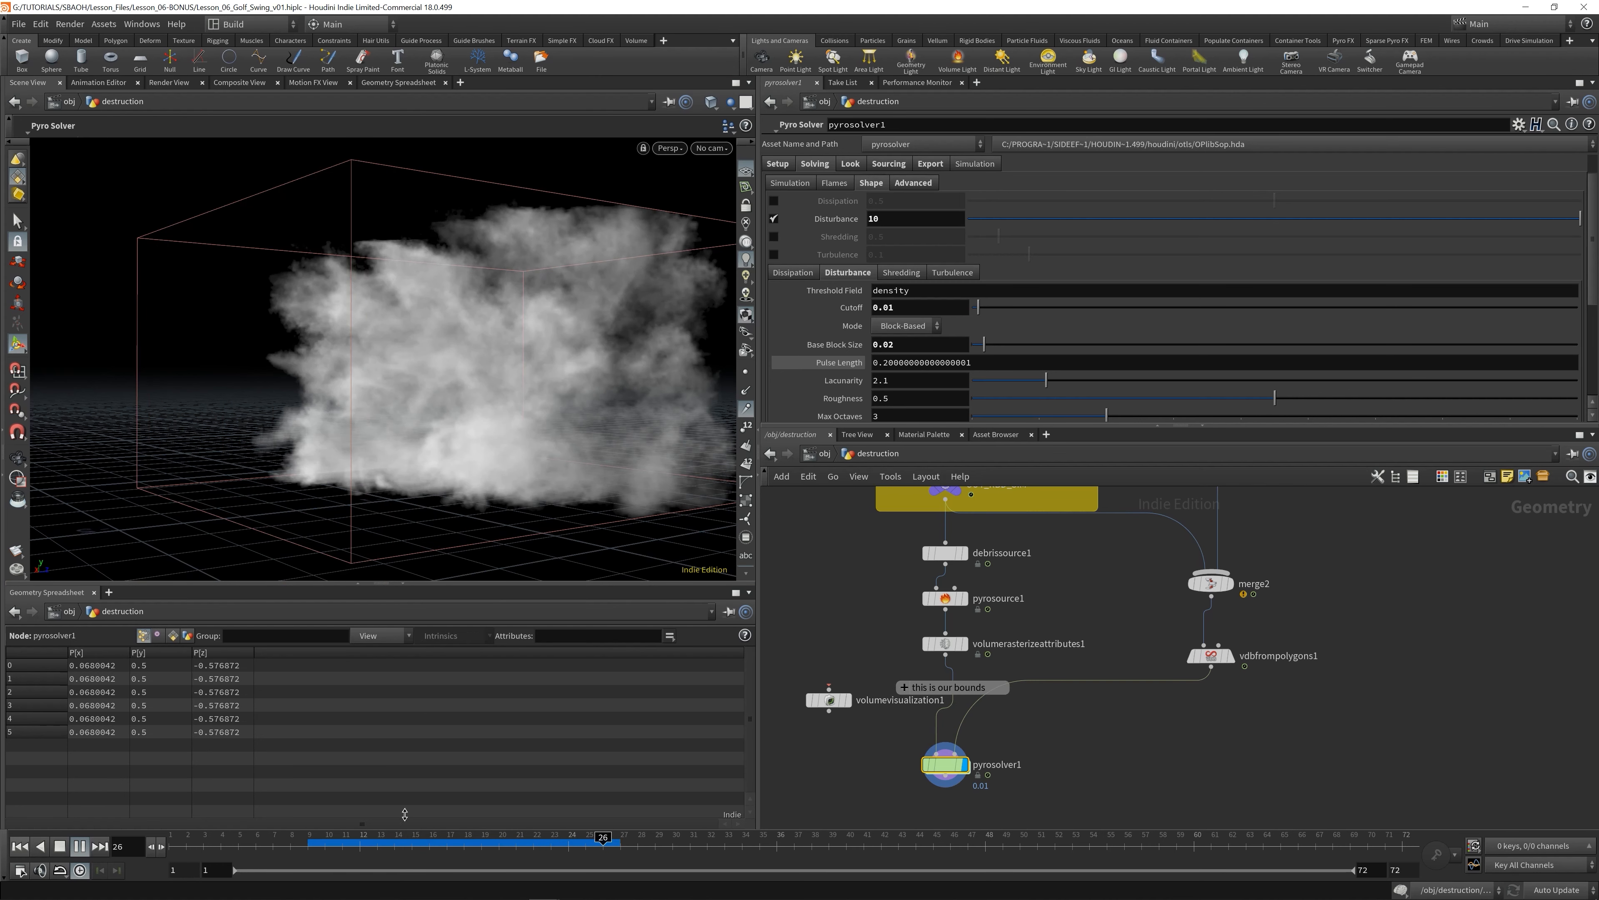
- Go back to frame 10 and keyframe Disturbance there at 10
left_click_drag(364, 844, 322, 845)
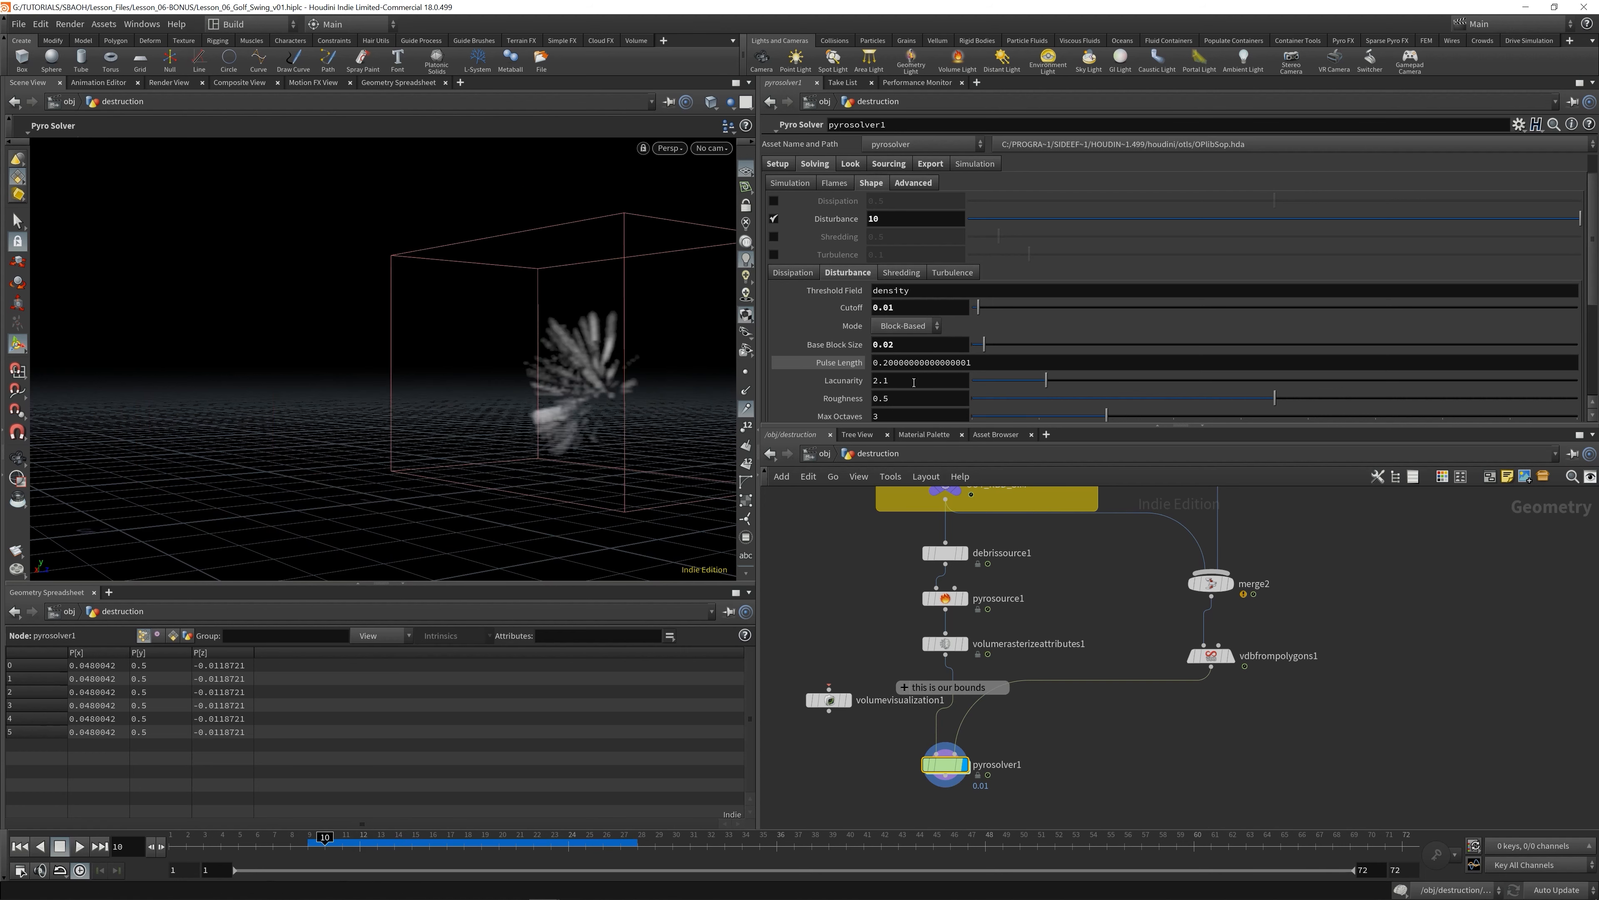
left_click(916, 218, "alt")
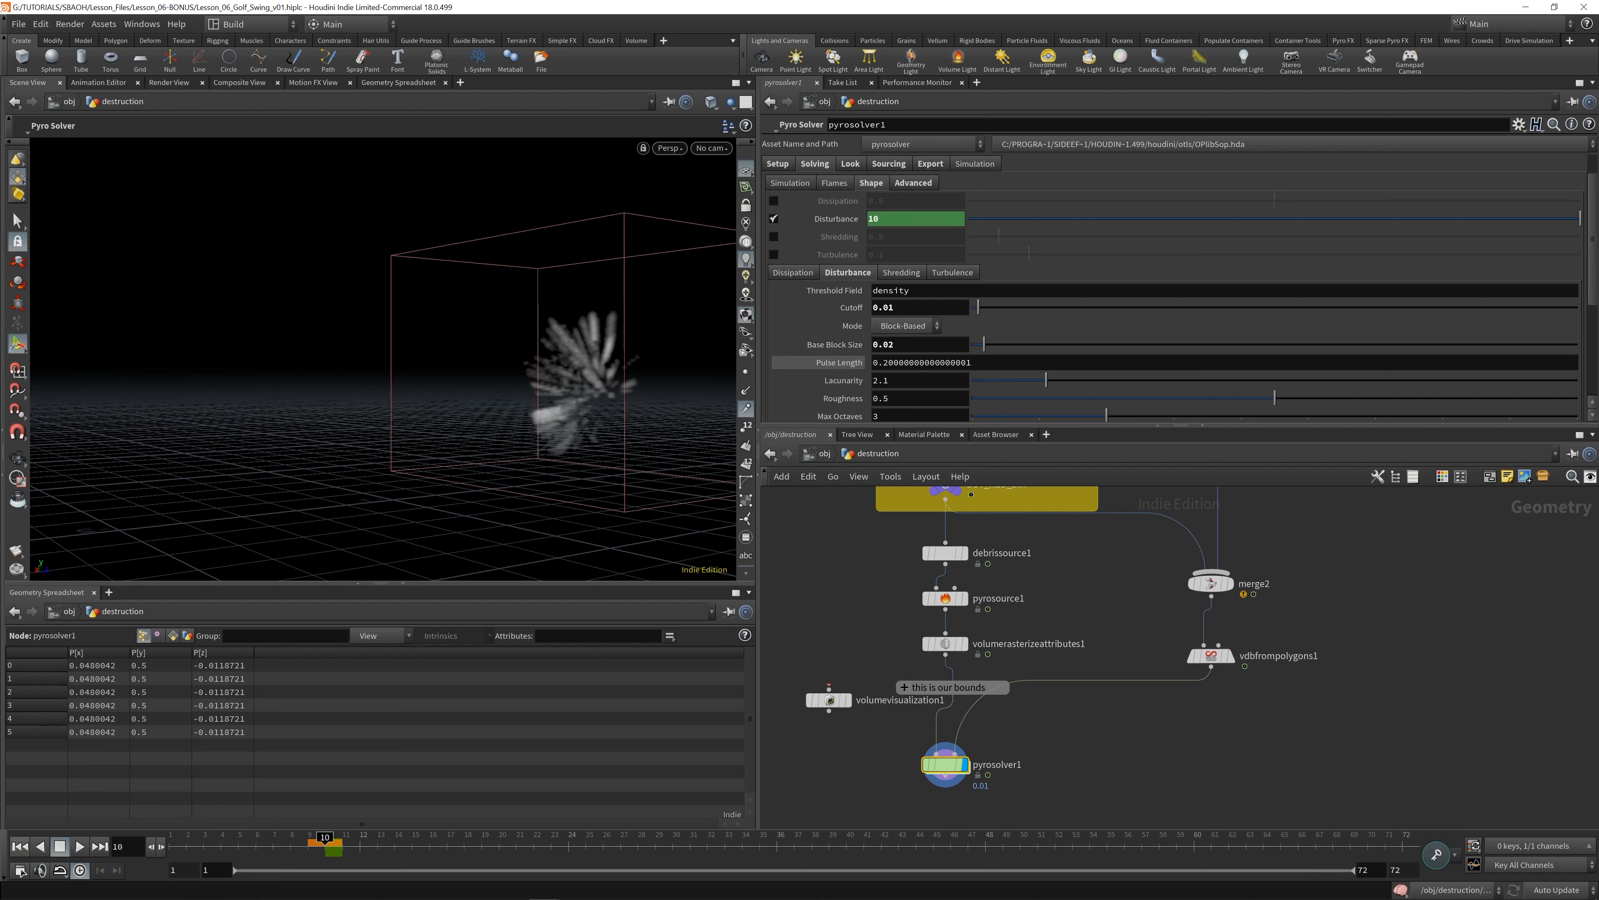
left_click(772, 221)
type(".5")
key("Return")
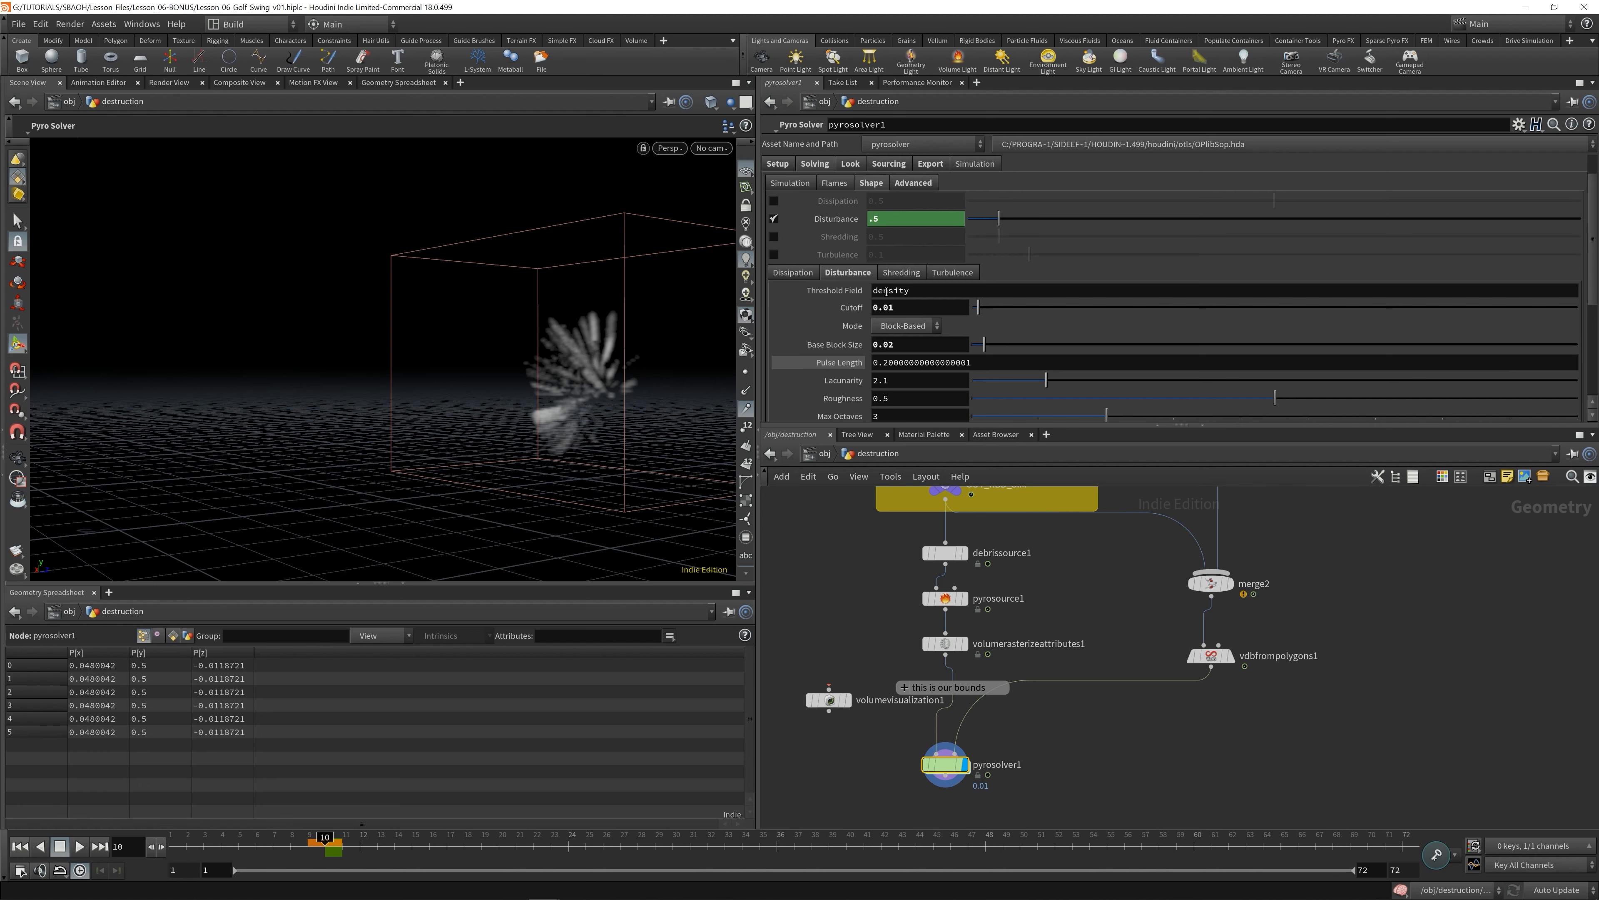
key("ctrl+z")
- Move to frame 24 and keyframe Disturbance there at 0.5
left_click_drag(553, 838, 568, 838)
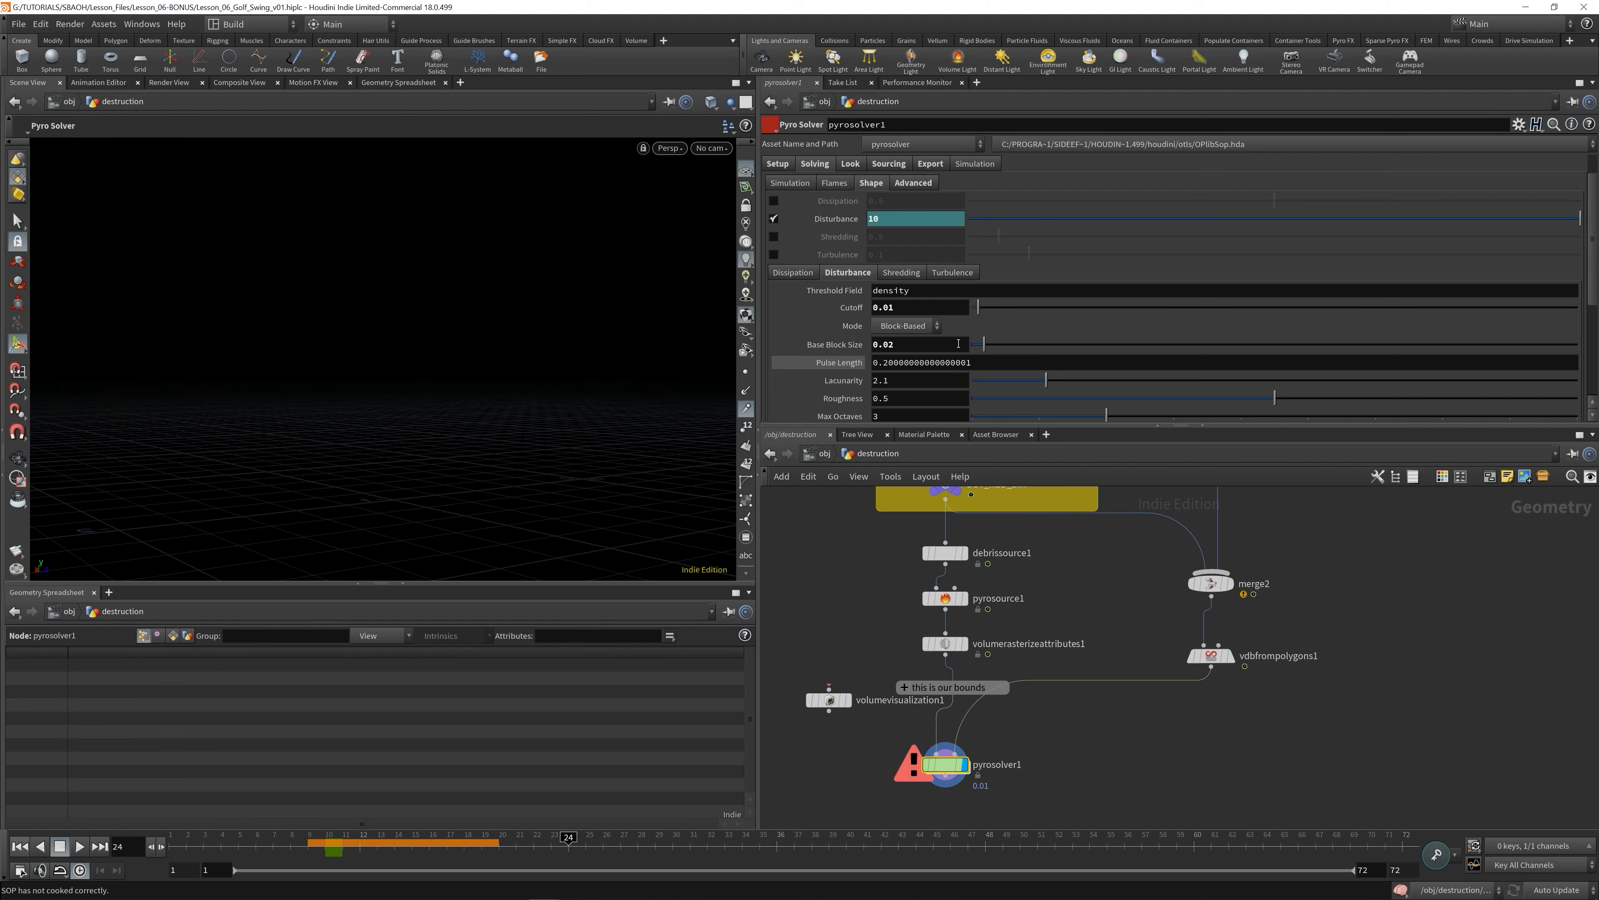
double_click(900, 224)
type(".5")
key("Return")
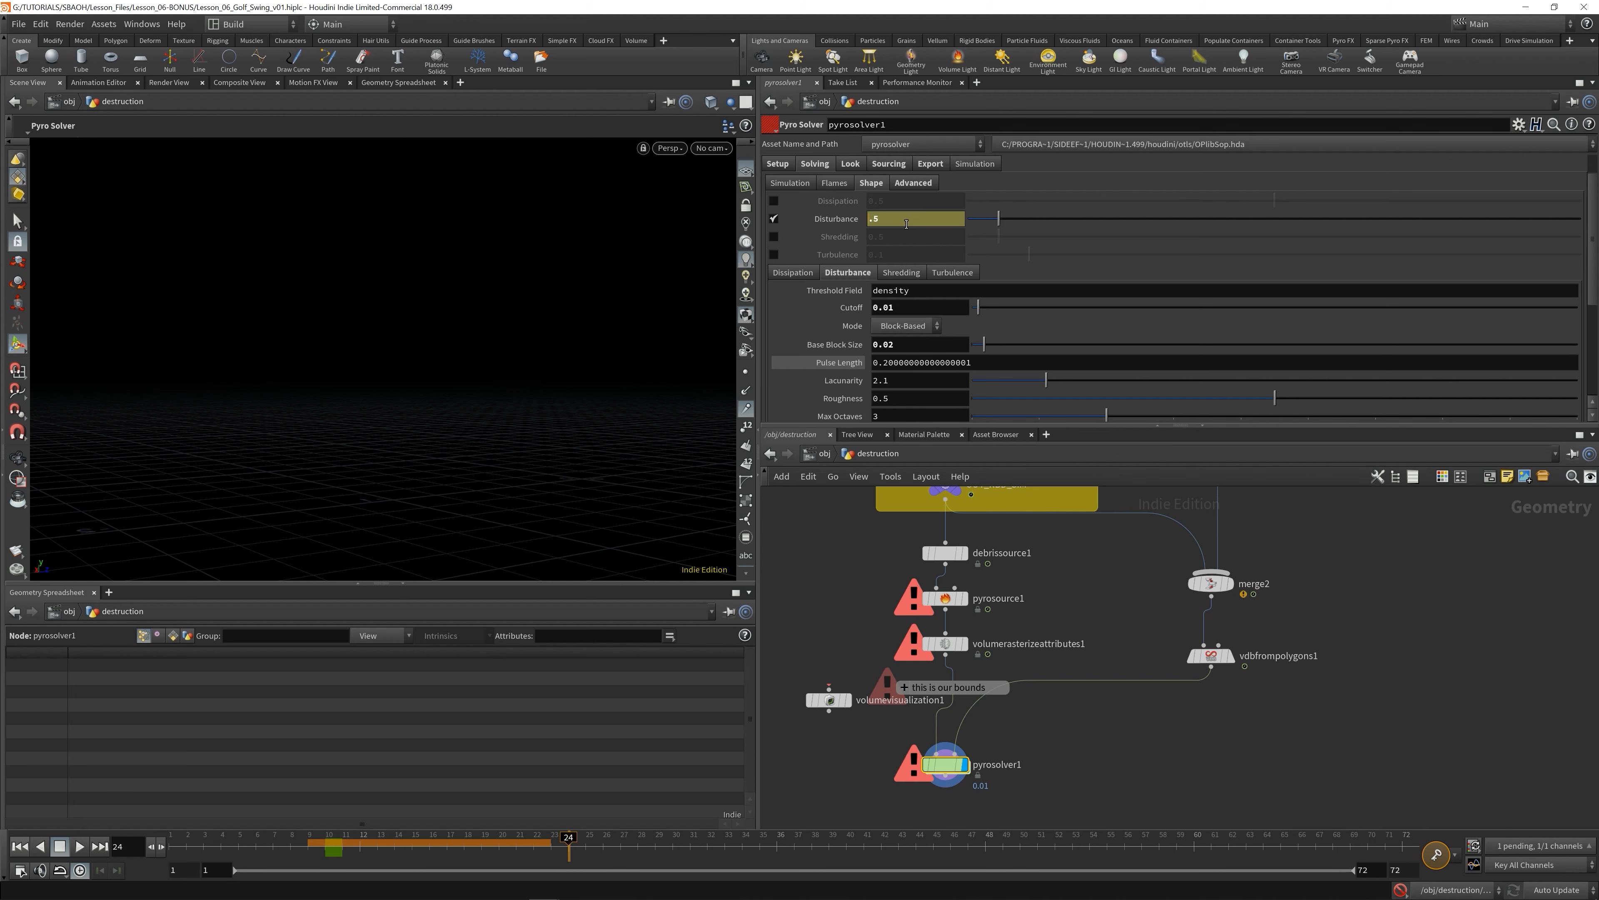
left_click(909, 223, "alt")
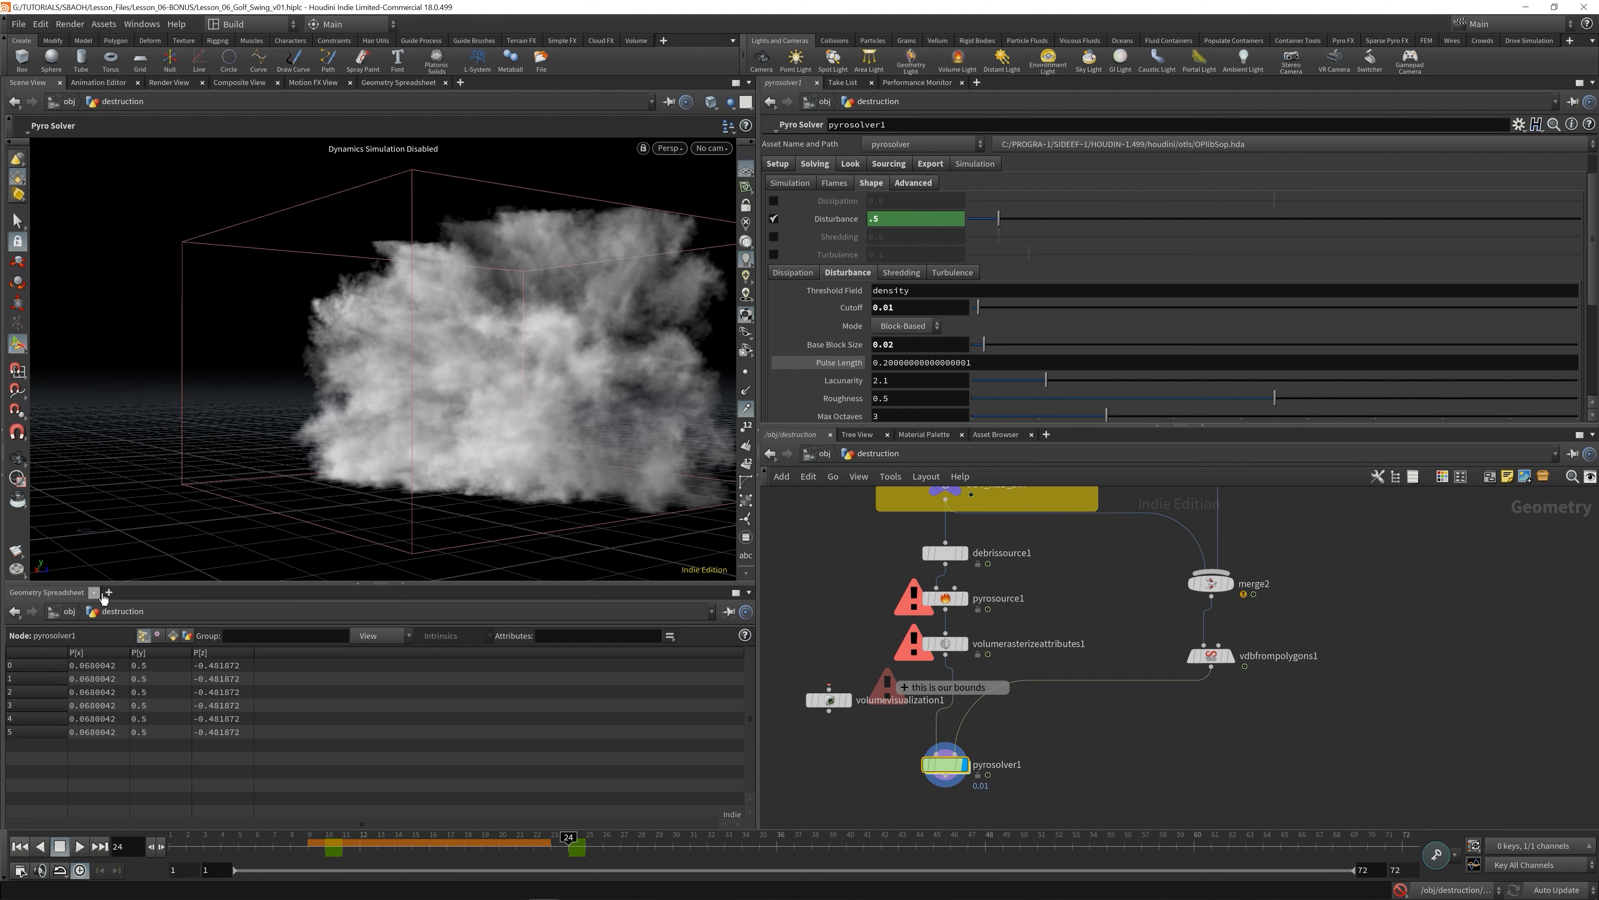
- Add an Animation Editor pane beside the Geometry Spreadsheet and frame the disturbance curve in it
left_click(108, 591)
mouse_move(163, 622)
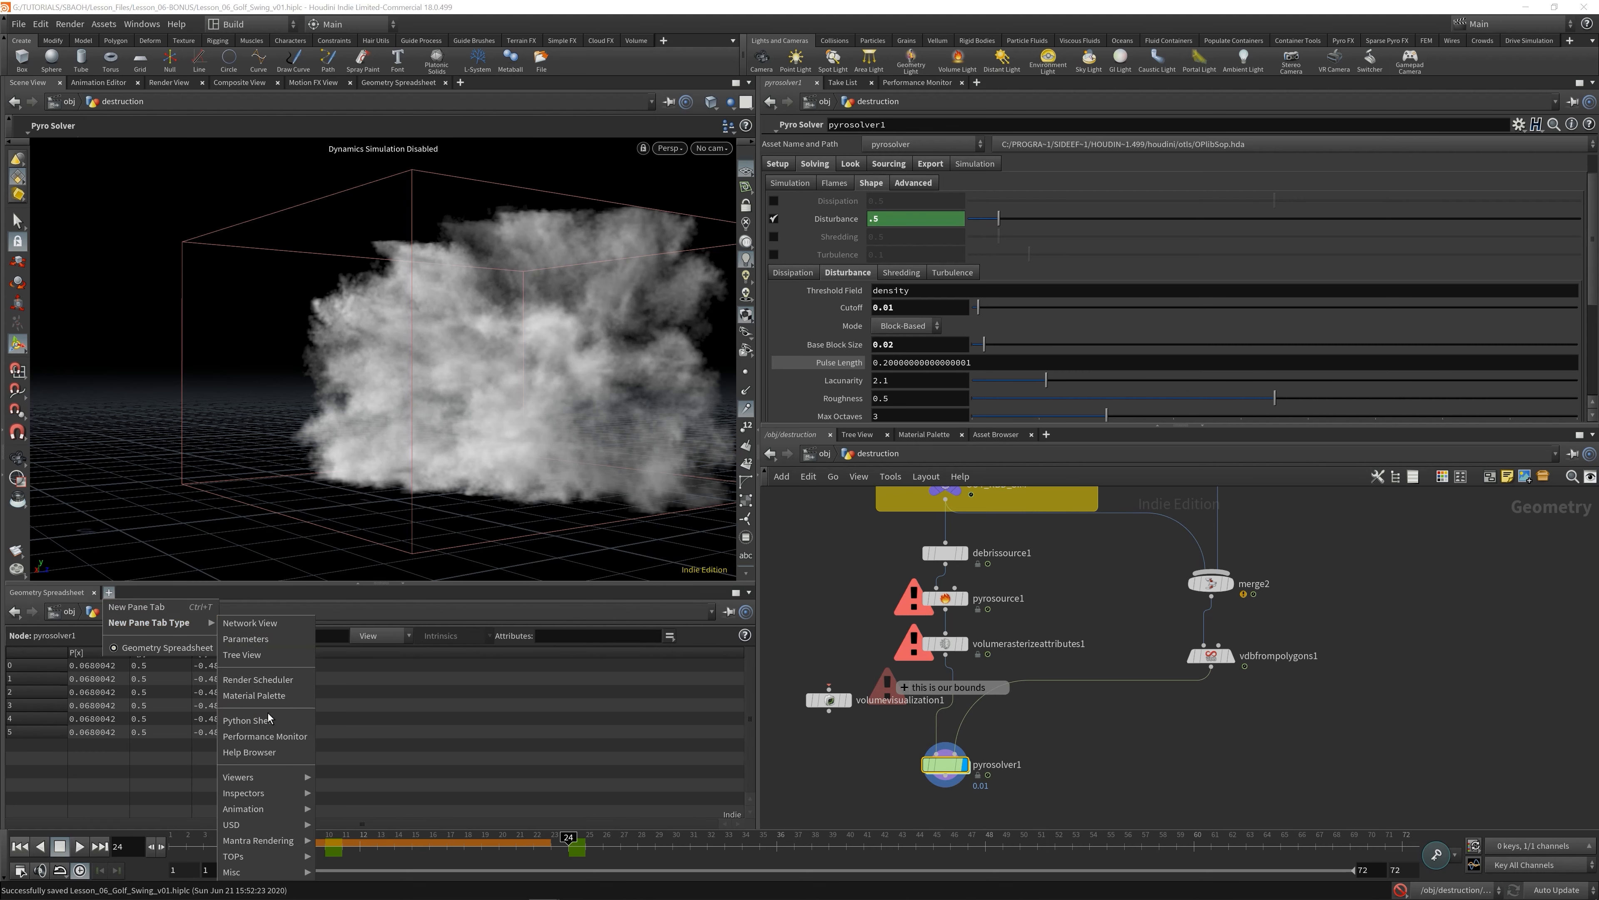
mouse_move(274, 795)
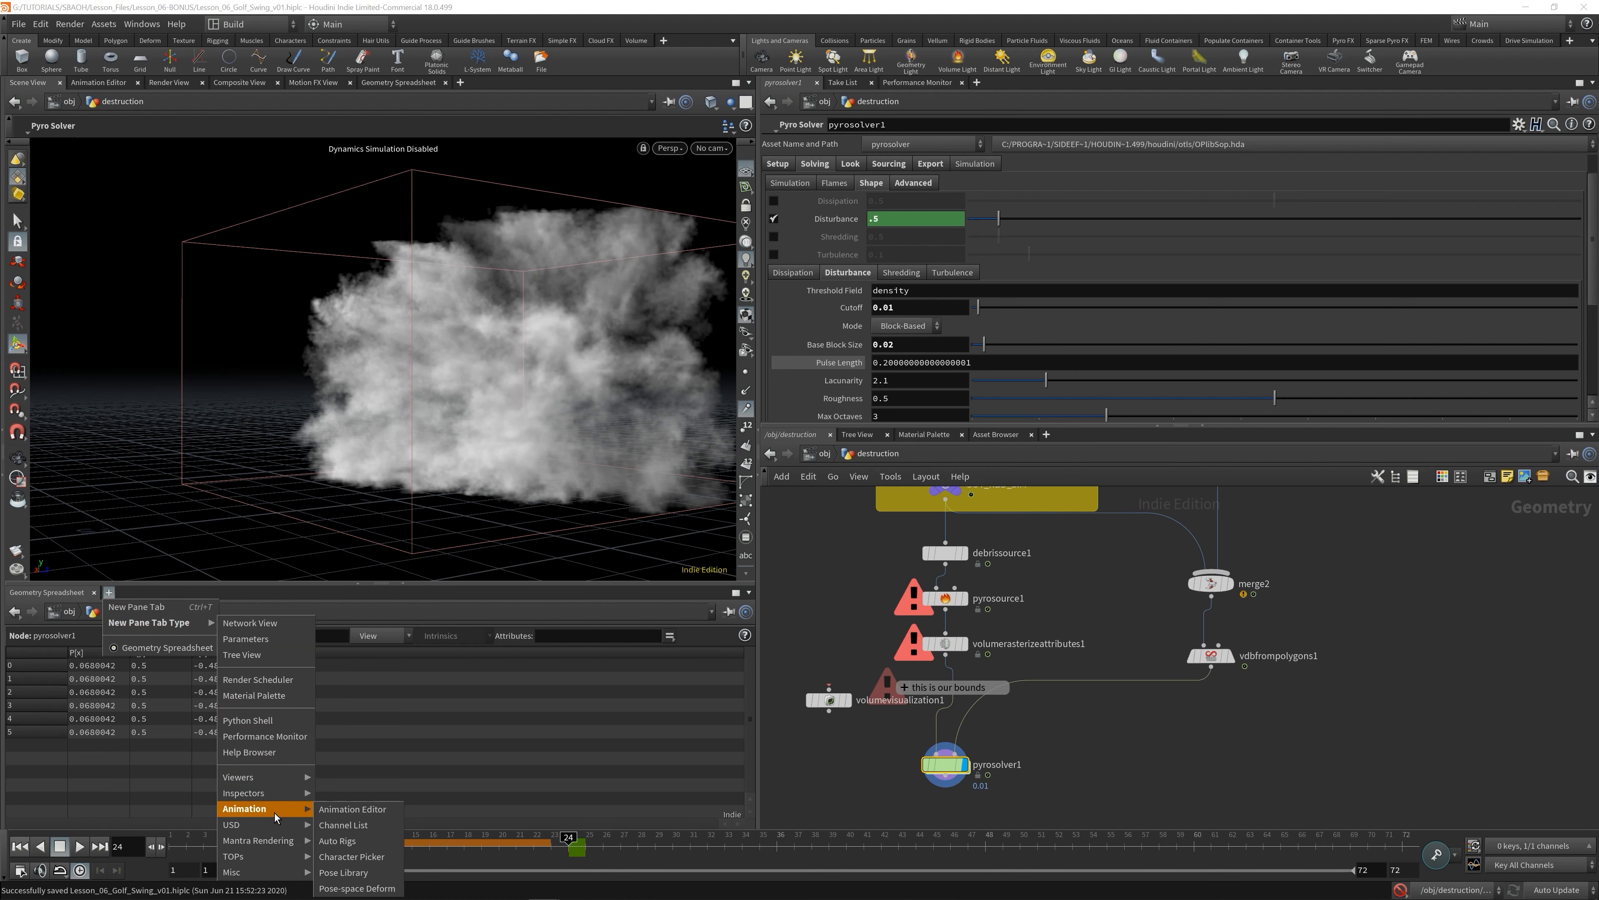
left_click(351, 815)
key("h")
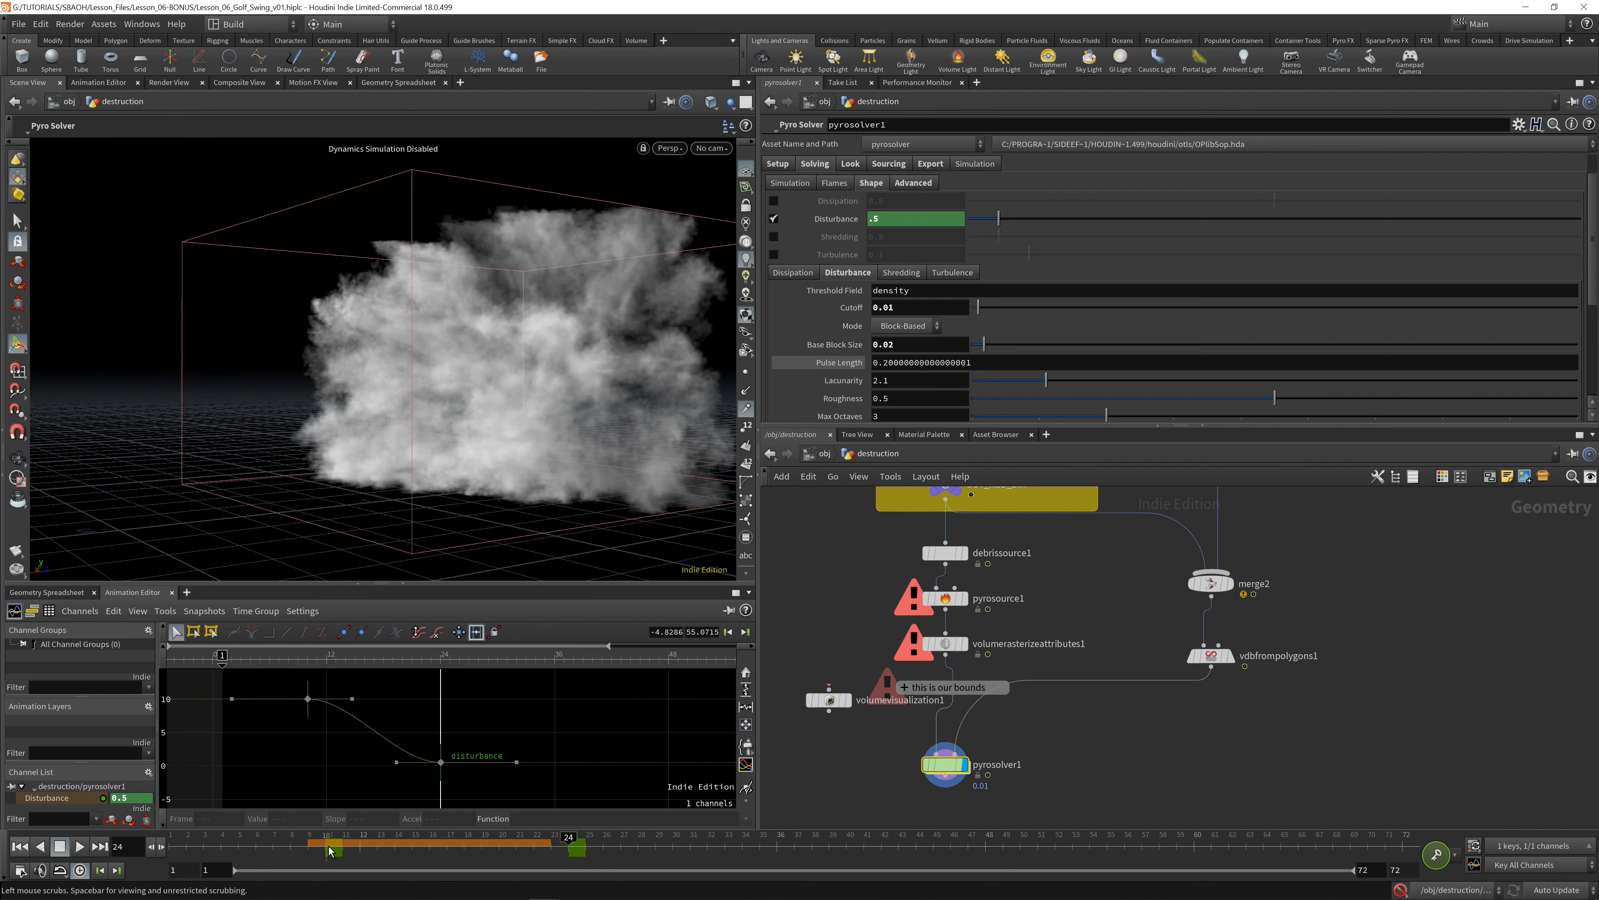
- Re-enable dynamics simulation and play the smoke from the first frame past frame 31
left_click_drag(334, 849, 397, 850)
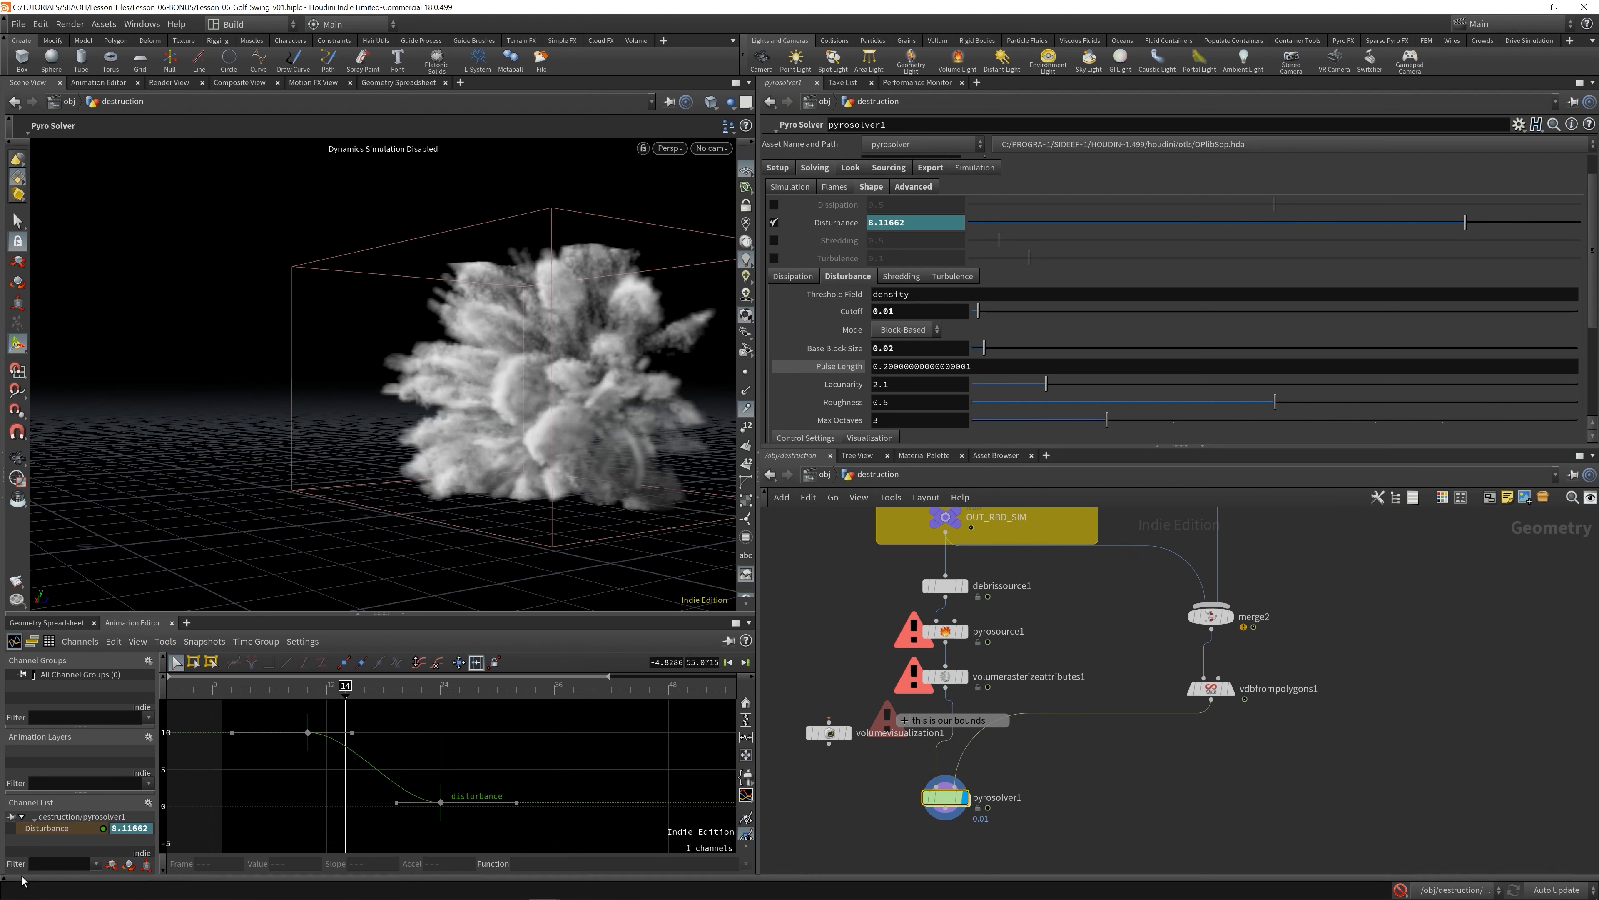
left_click(20, 846)
left_click(79, 846)
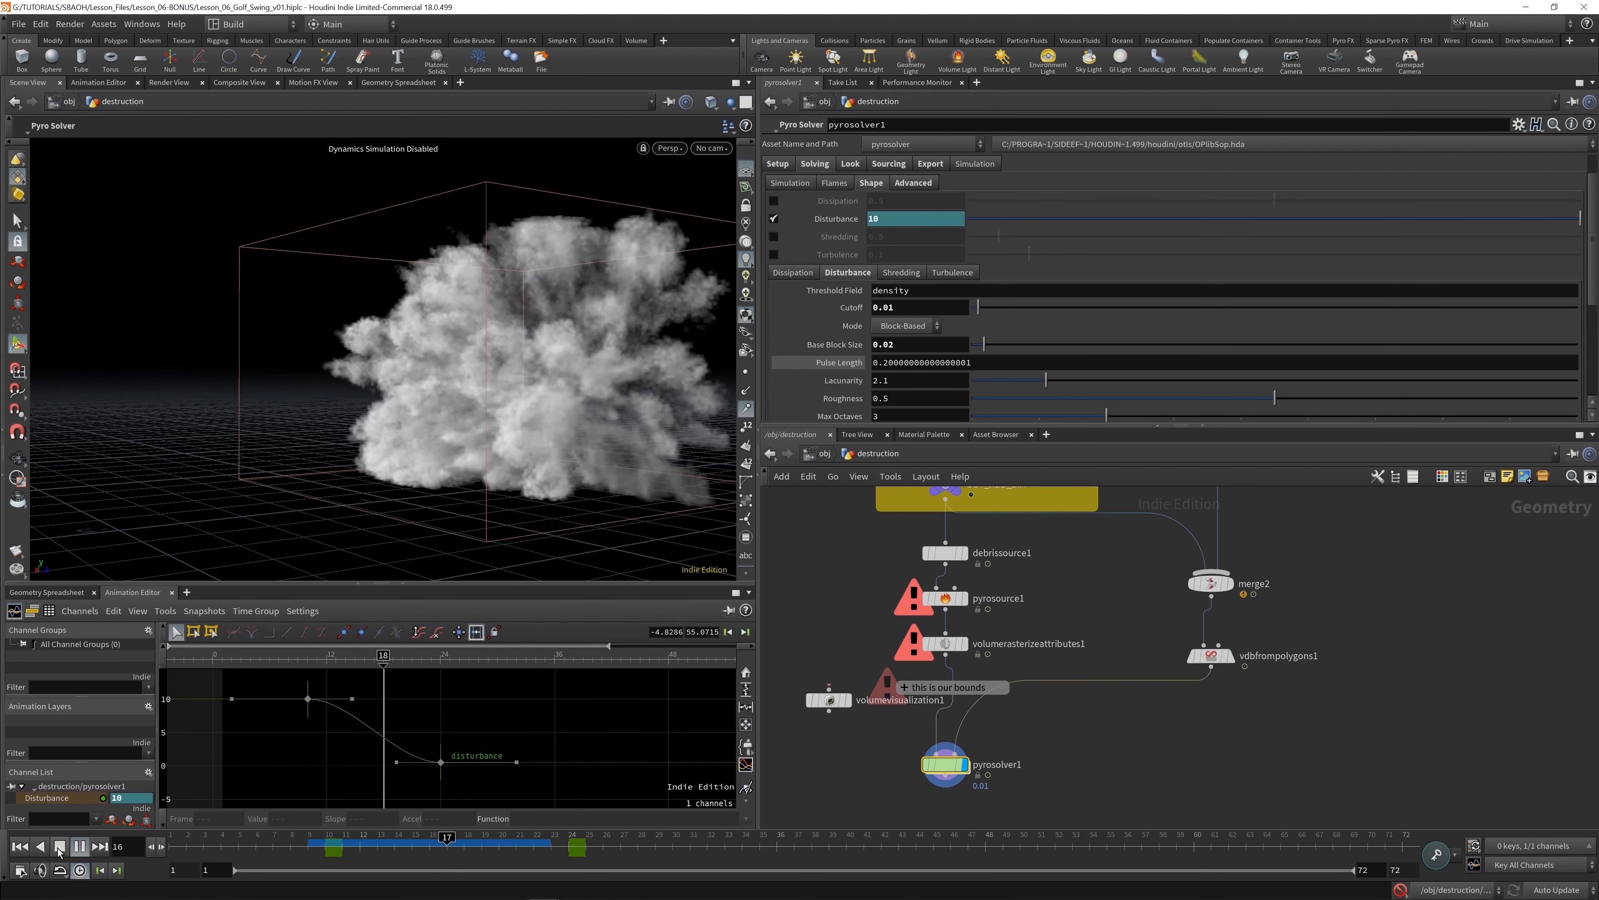
left_click(20, 846)
left_click(1400, 889)
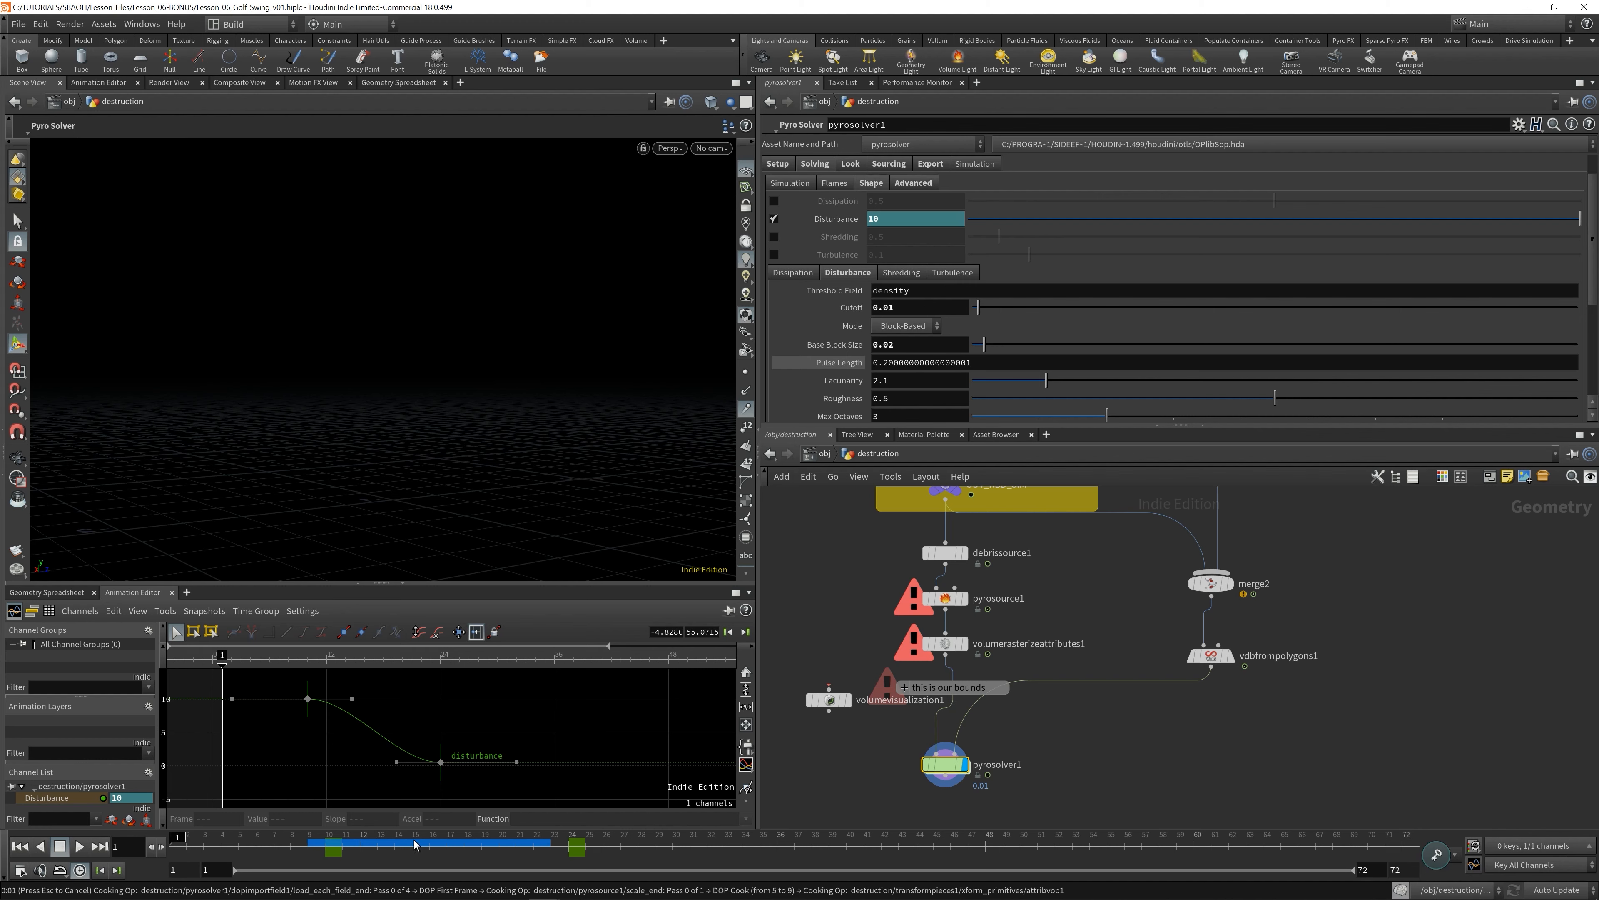
left_click(81, 846)
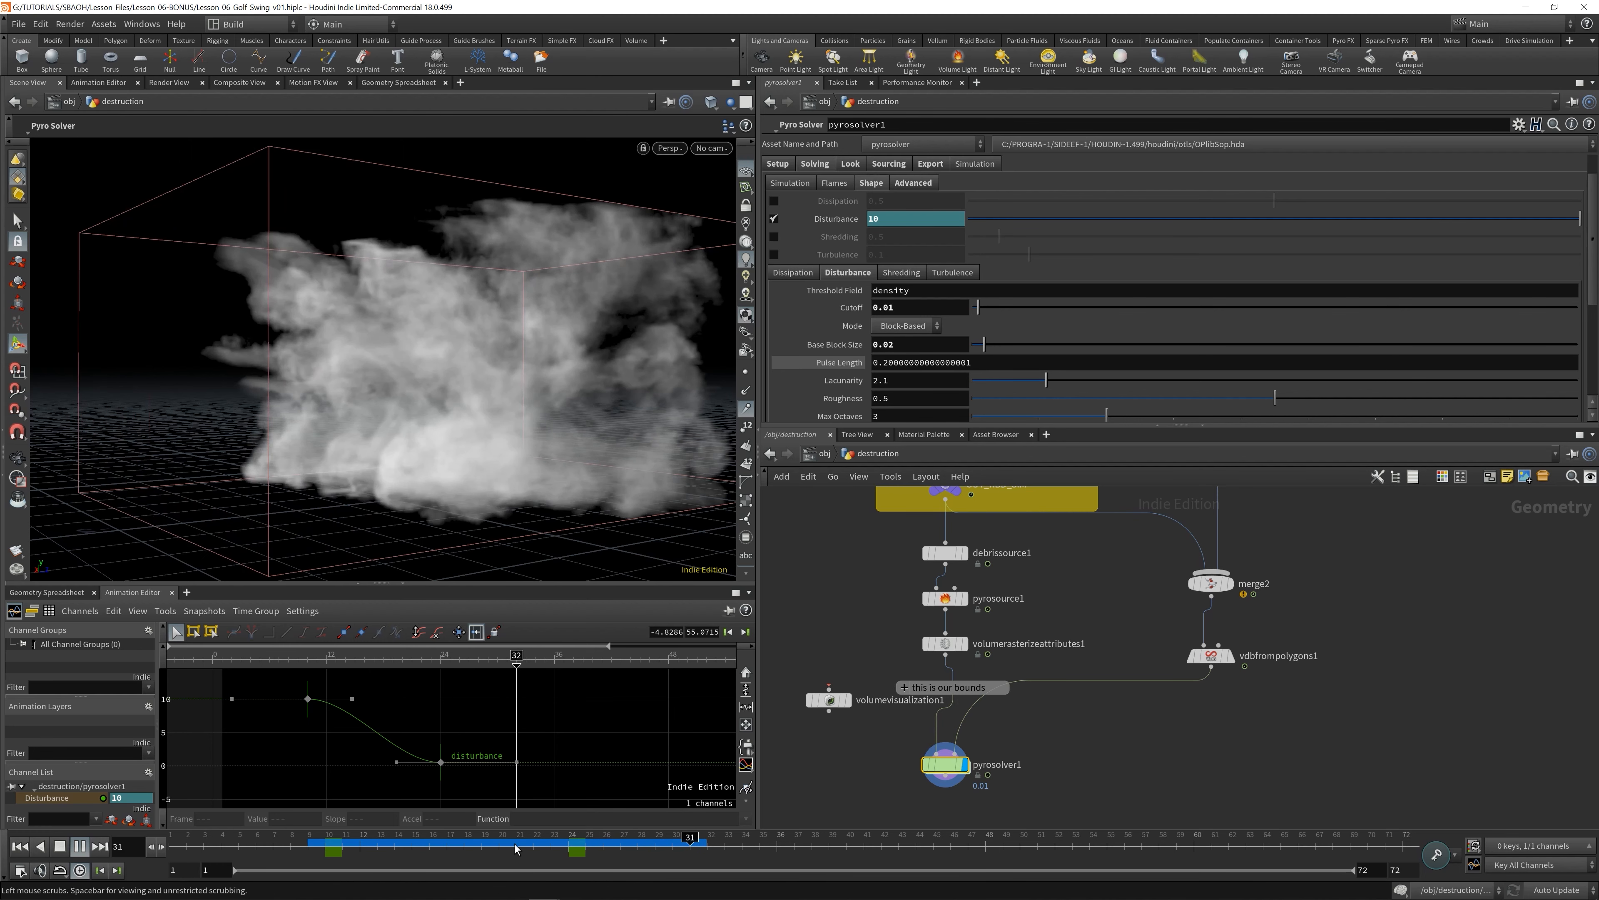
- Look through the RS_CameraShape camera and scrub the smoke up to about frame 22
left_click(439, 842)
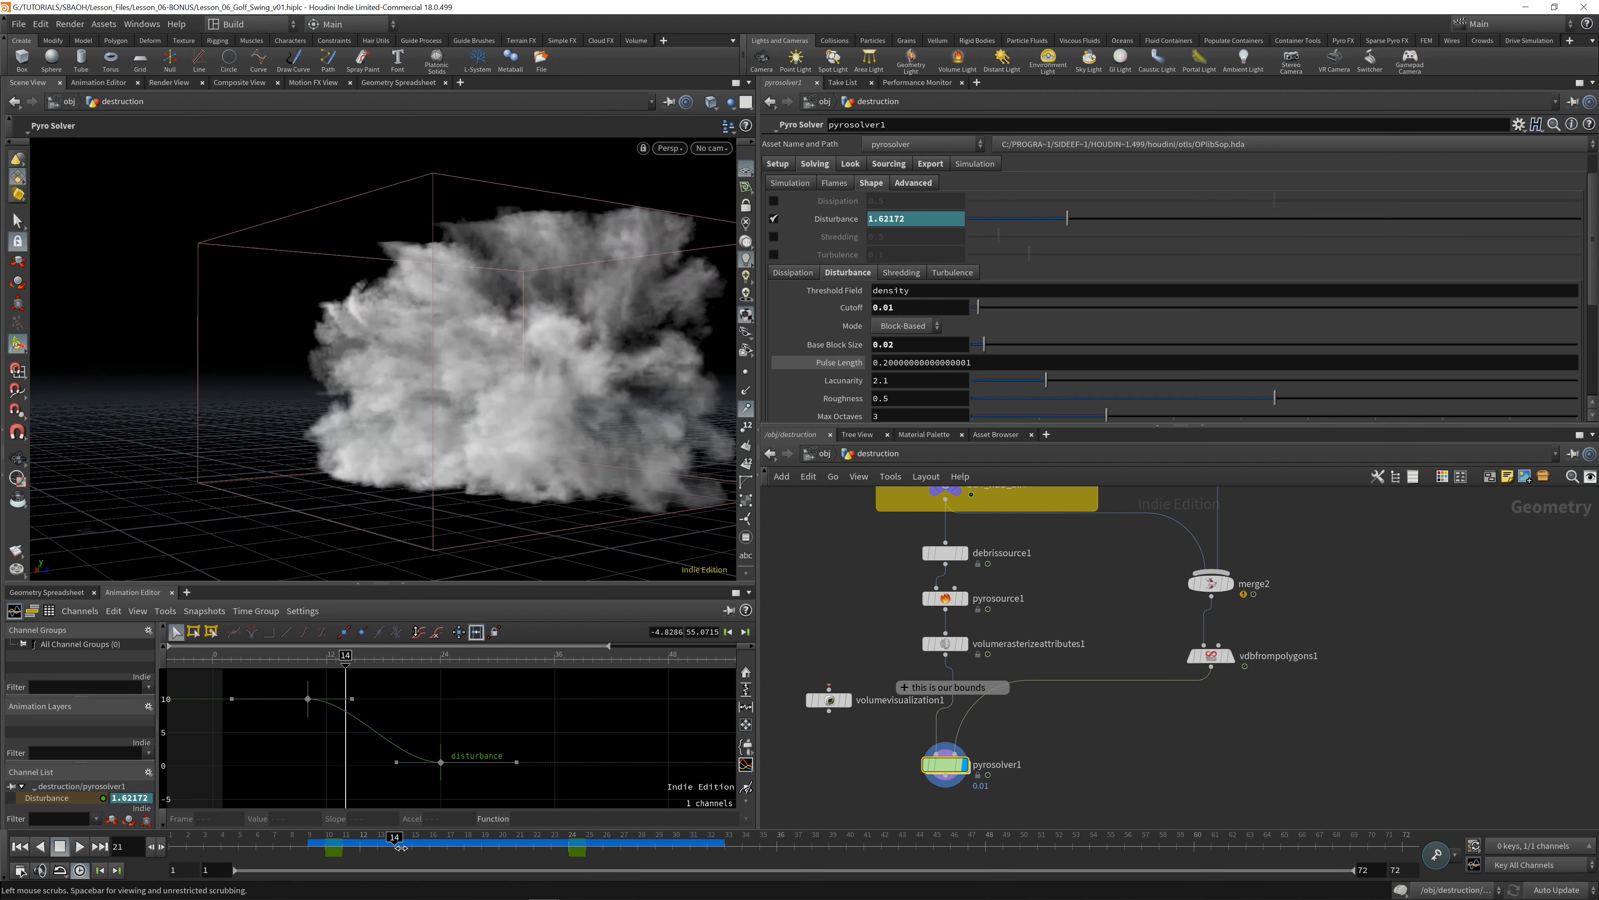
left_click(711, 148)
mouse_move(720, 252)
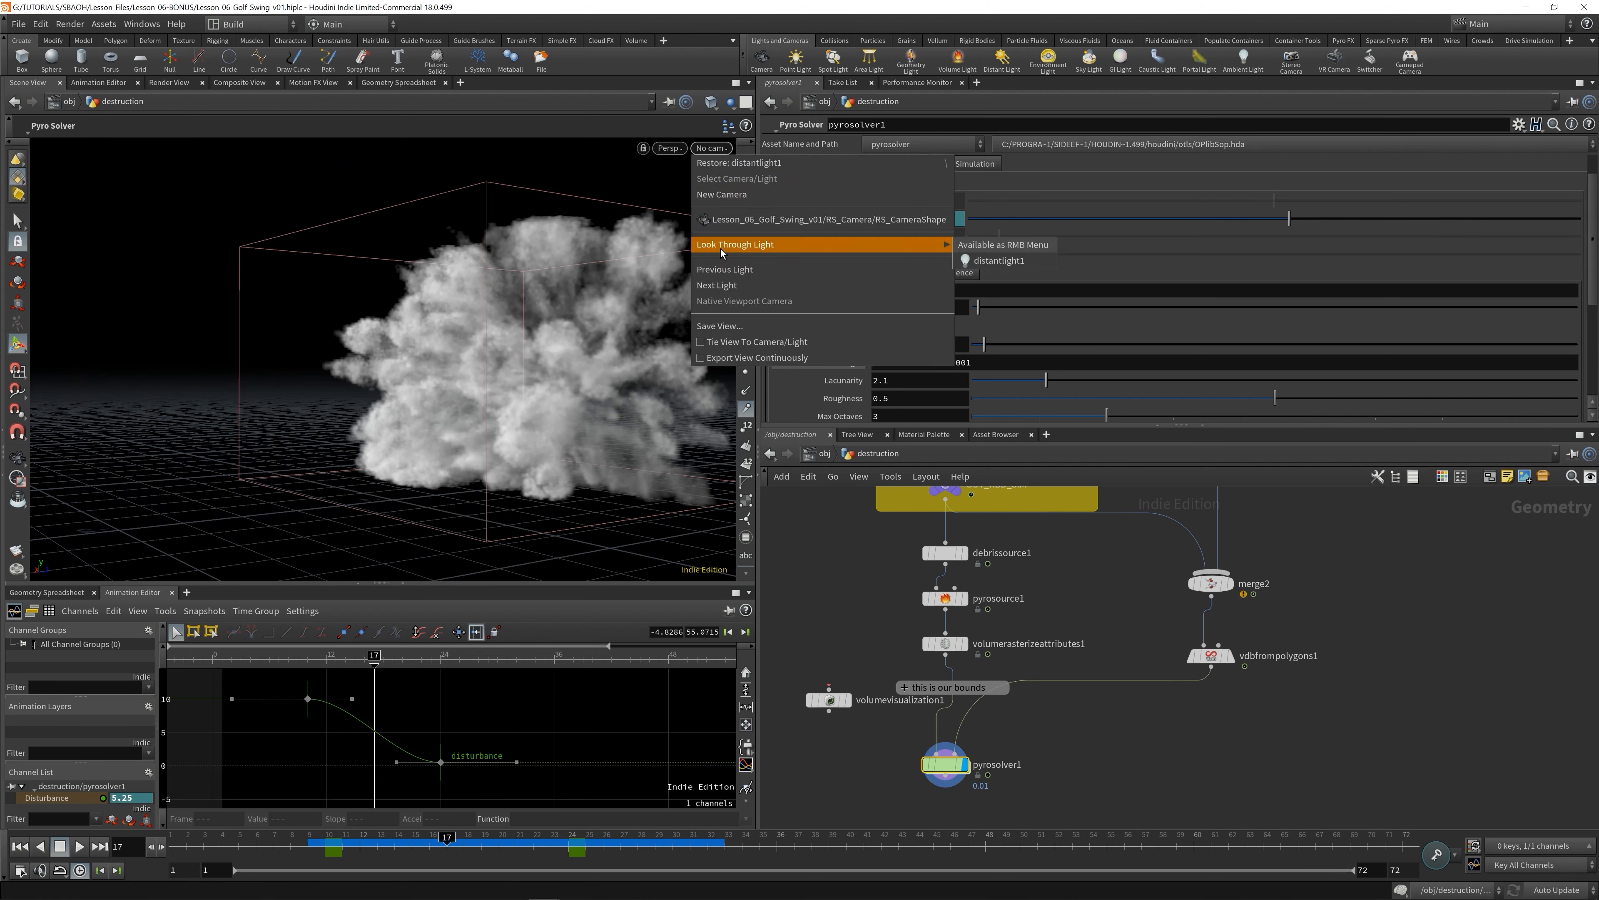
left_click(746, 219)
left_click_drag(416, 842, 481, 847)
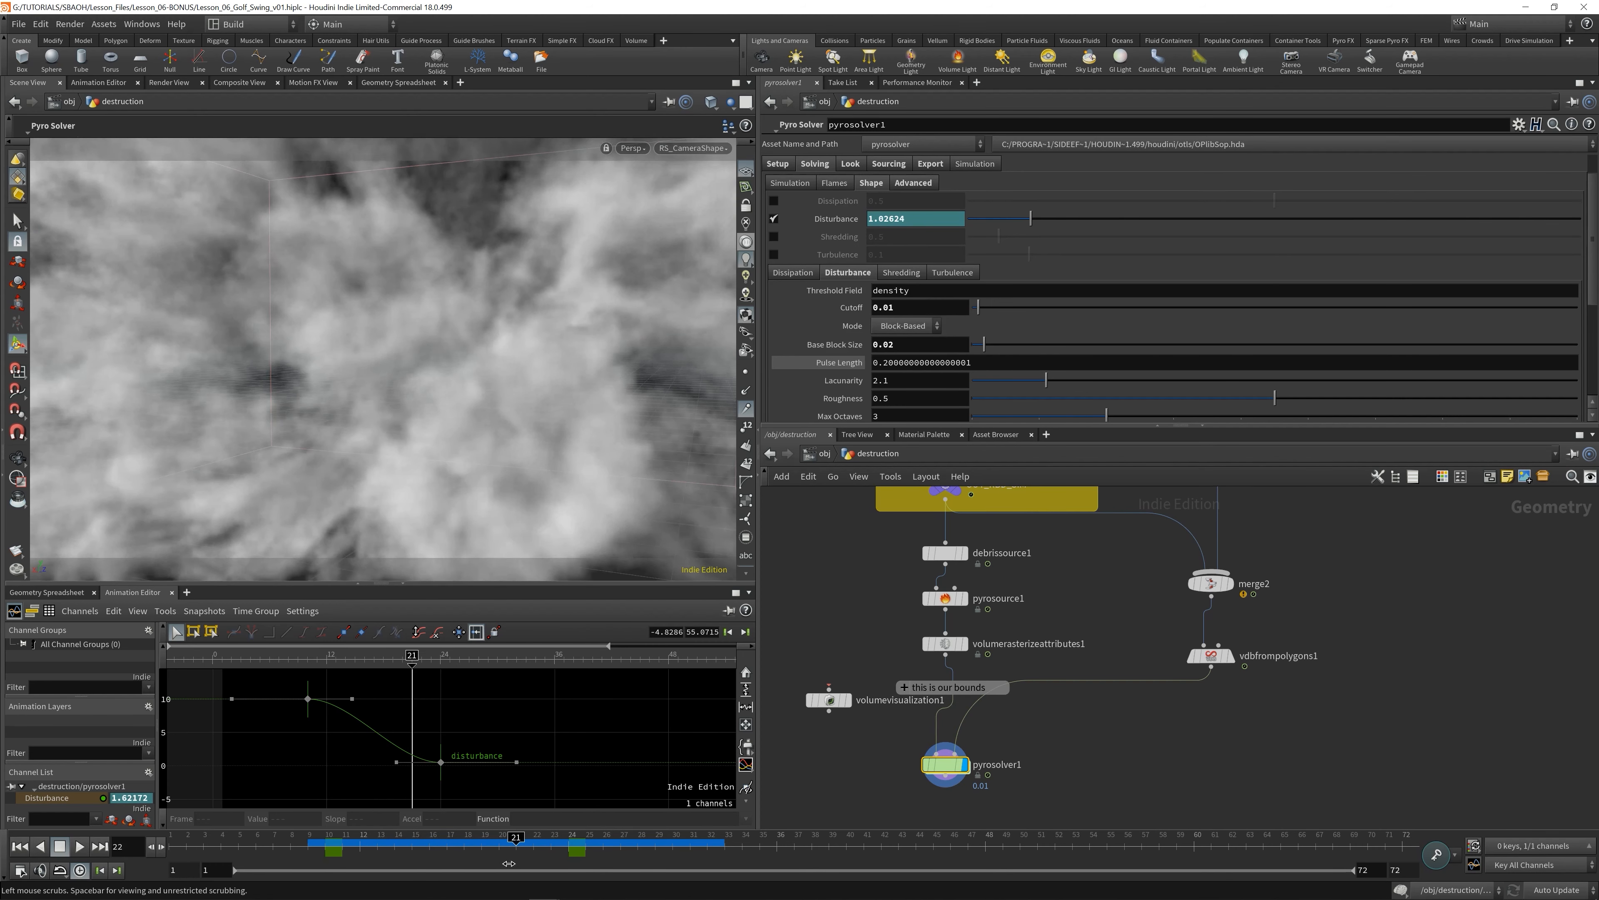
- Raise the viewport's 3D texture resolution limit to 1024 x 1024 x 1024 in the display options
key("d")
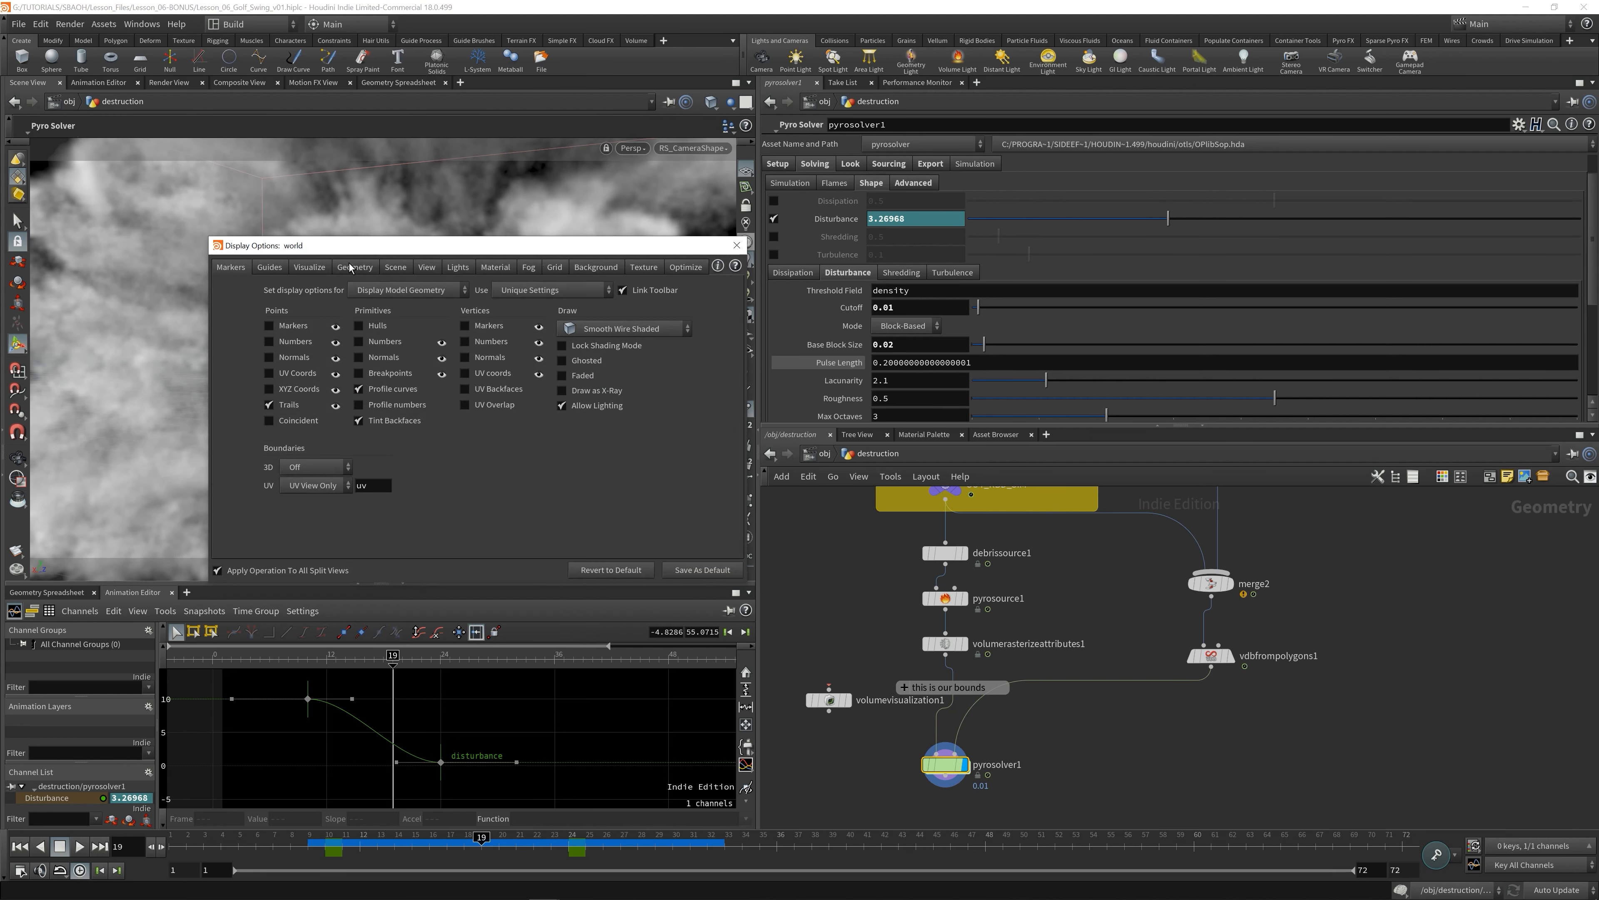
left_click(643, 267)
double_click(564, 437)
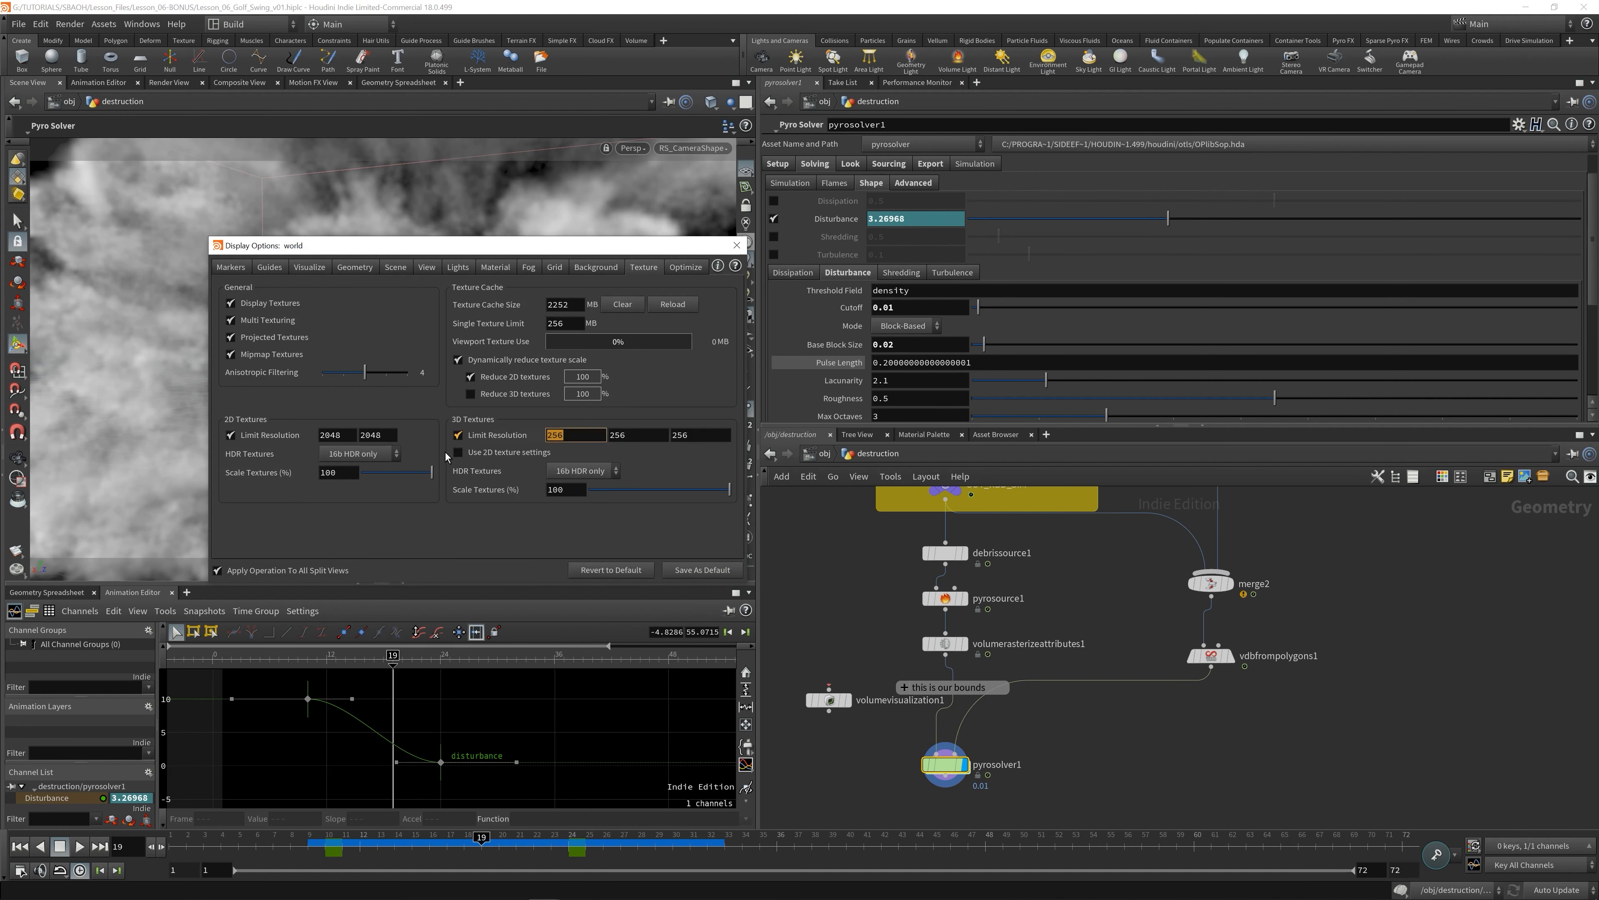
left_click(568, 435)
double_click(583, 436)
type("1024")
key("Tab")
type("1")
key("Tab")
type("1024")
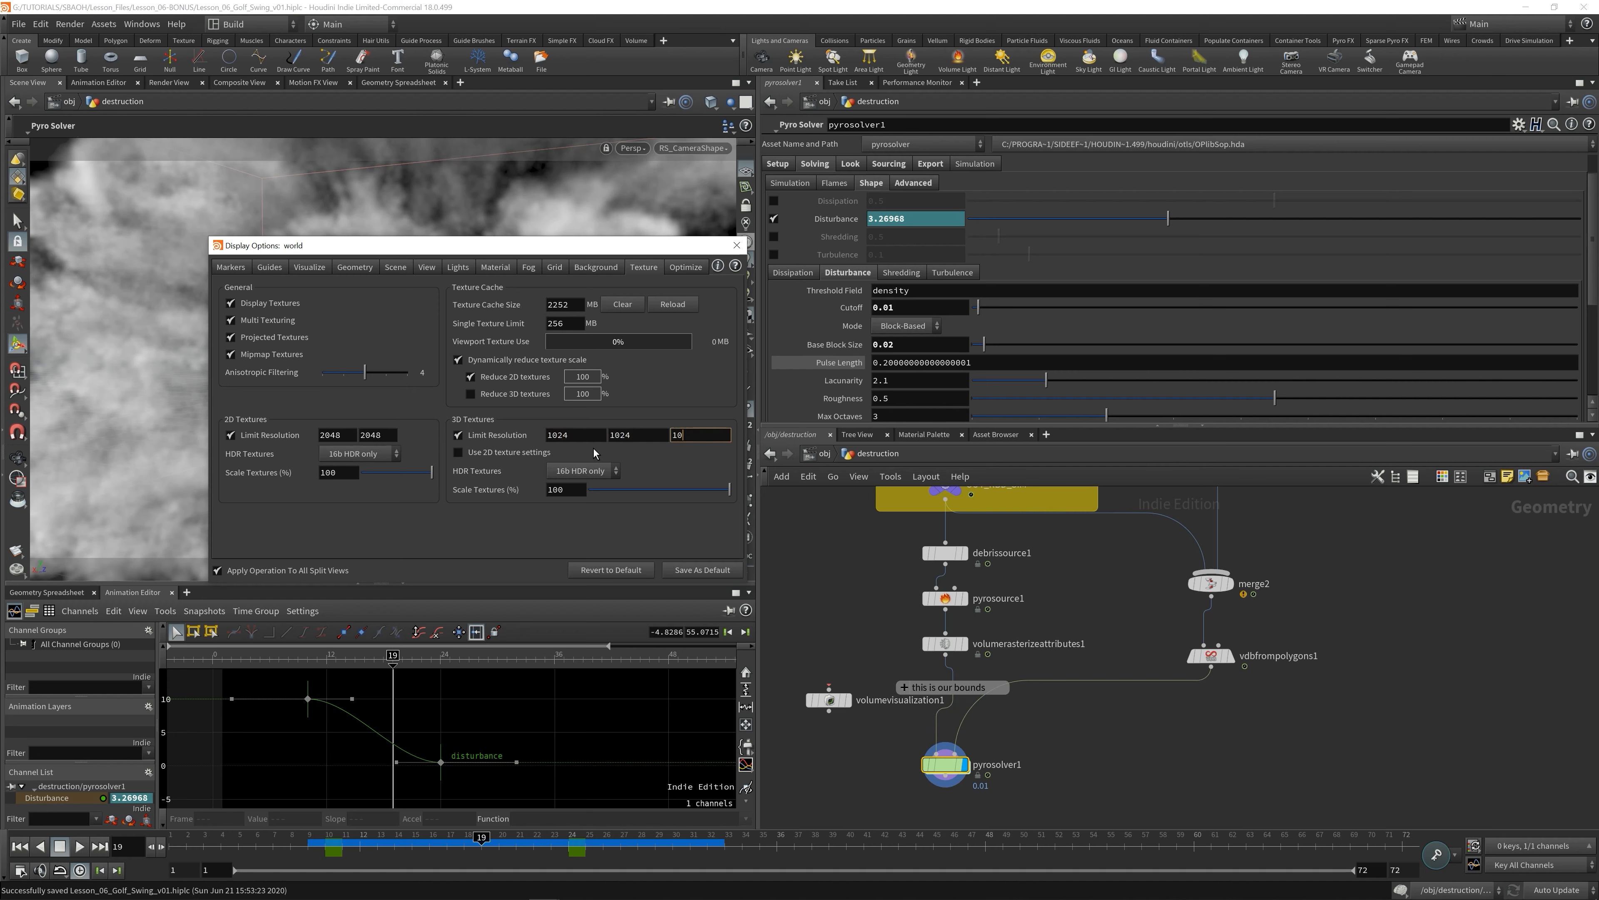
key("Return")
left_click(736, 246)
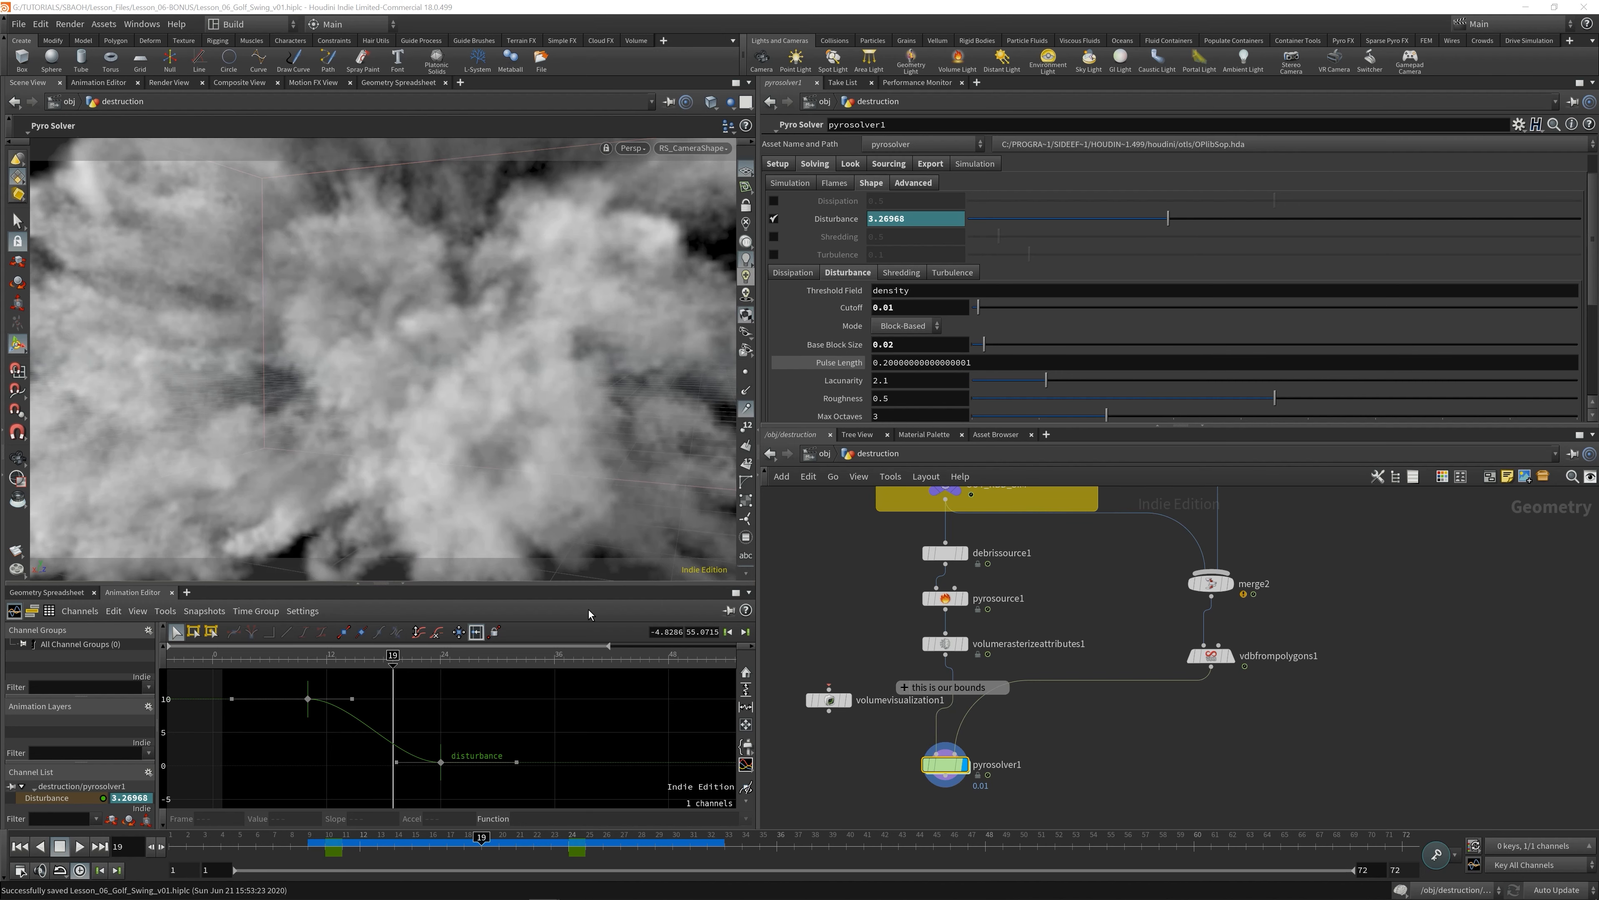
- Scrub to frame 22 through the camera and recheck the viewport's 3D texture limits
left_click_drag(441, 857, 534, 858)
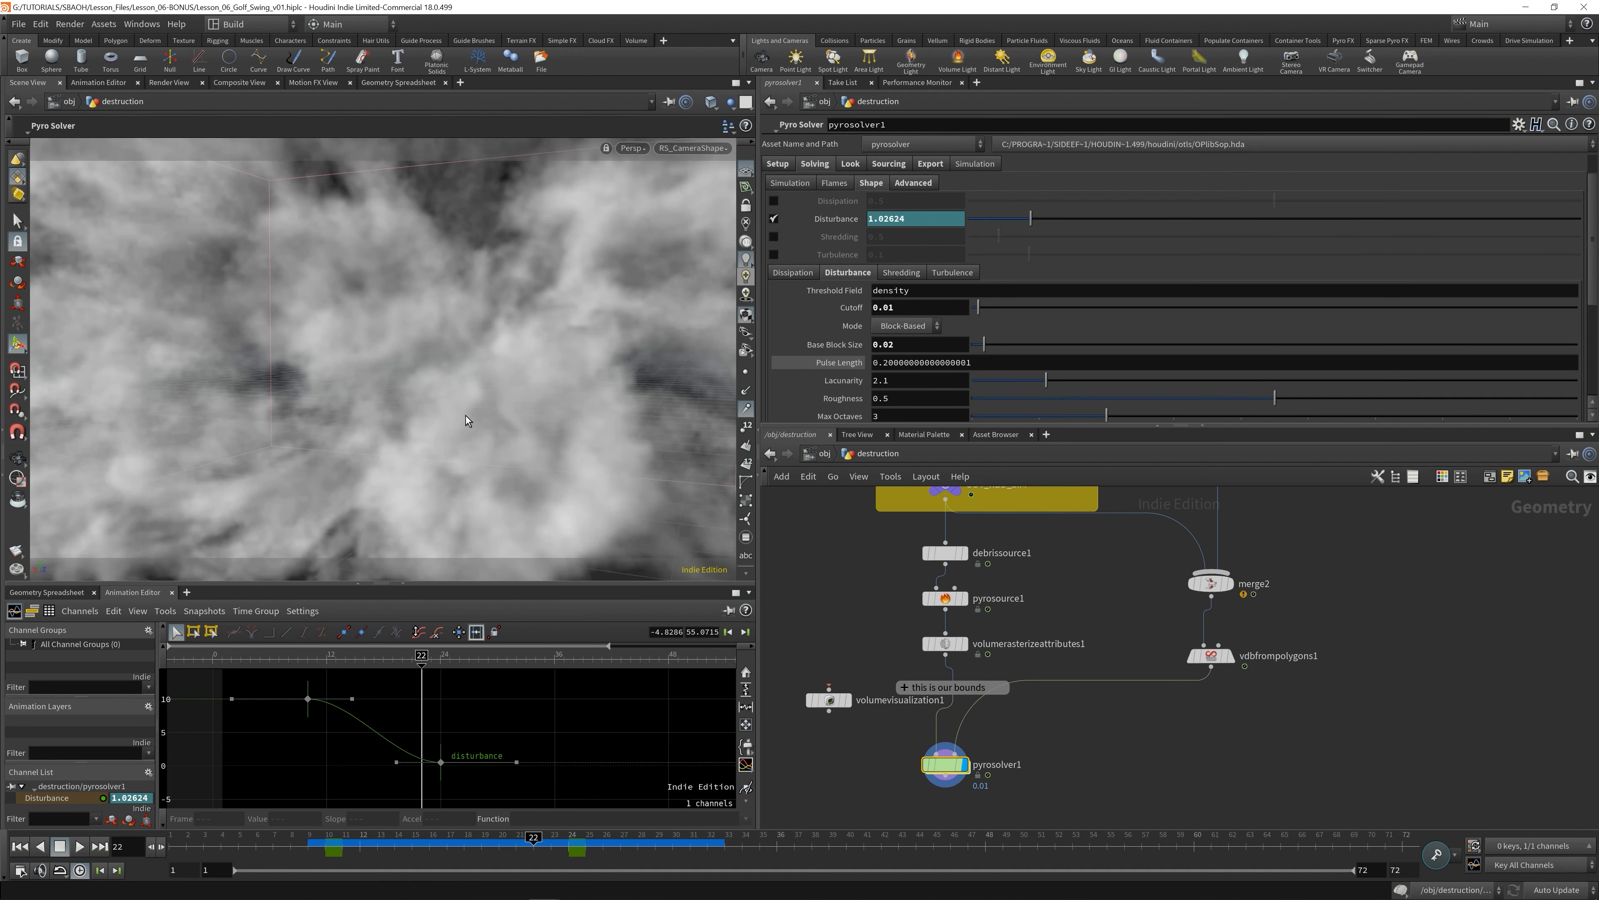
key("d")
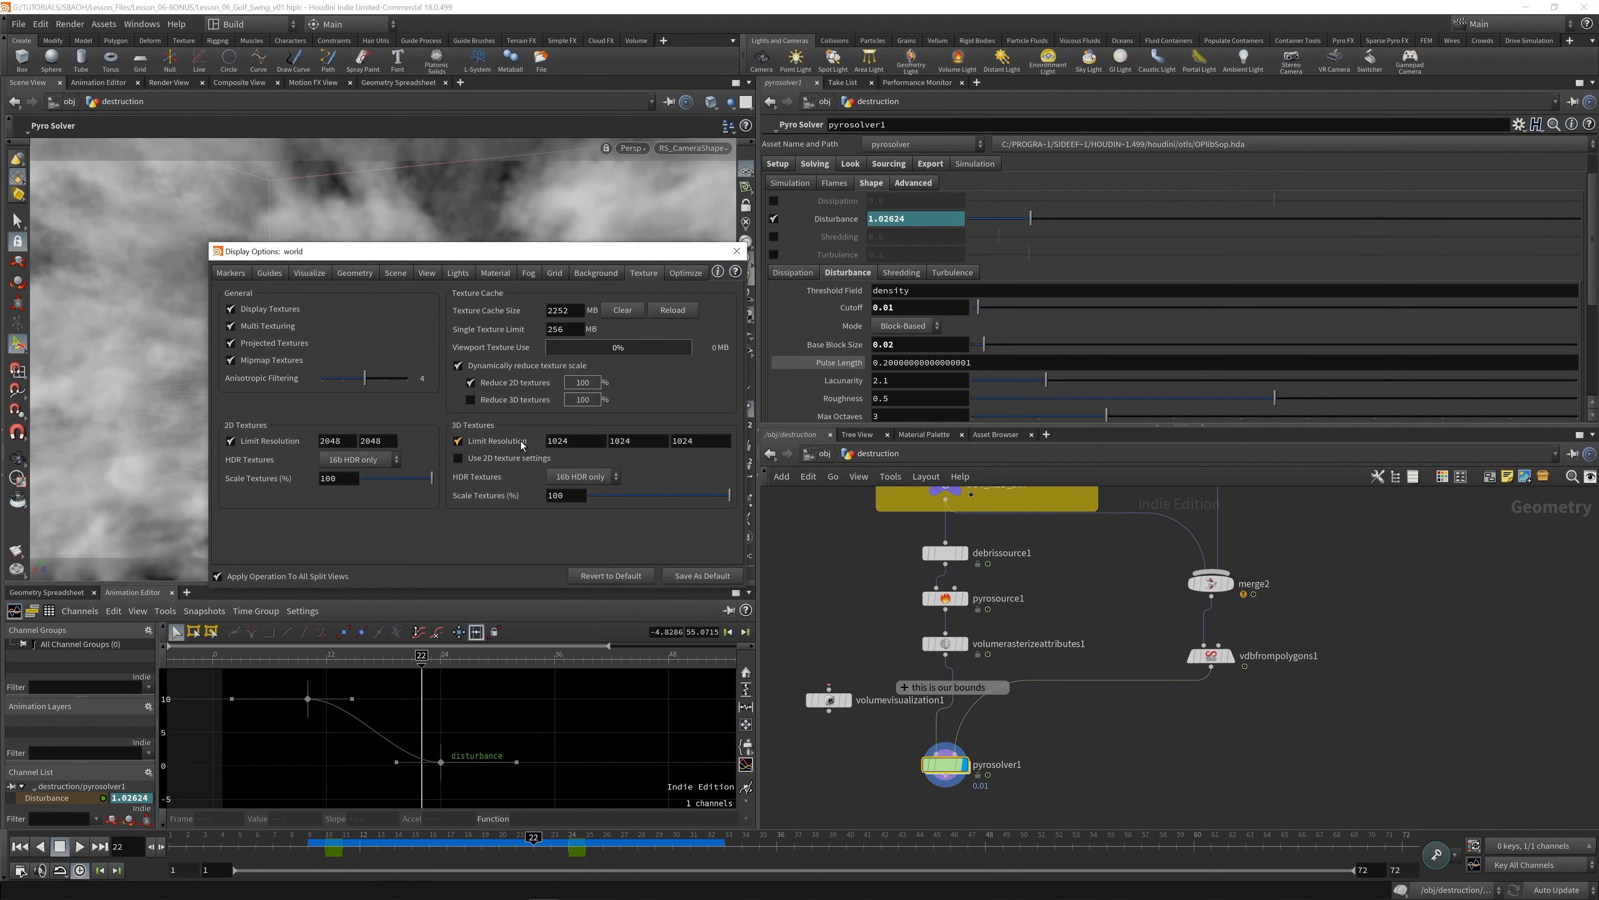
key("d")
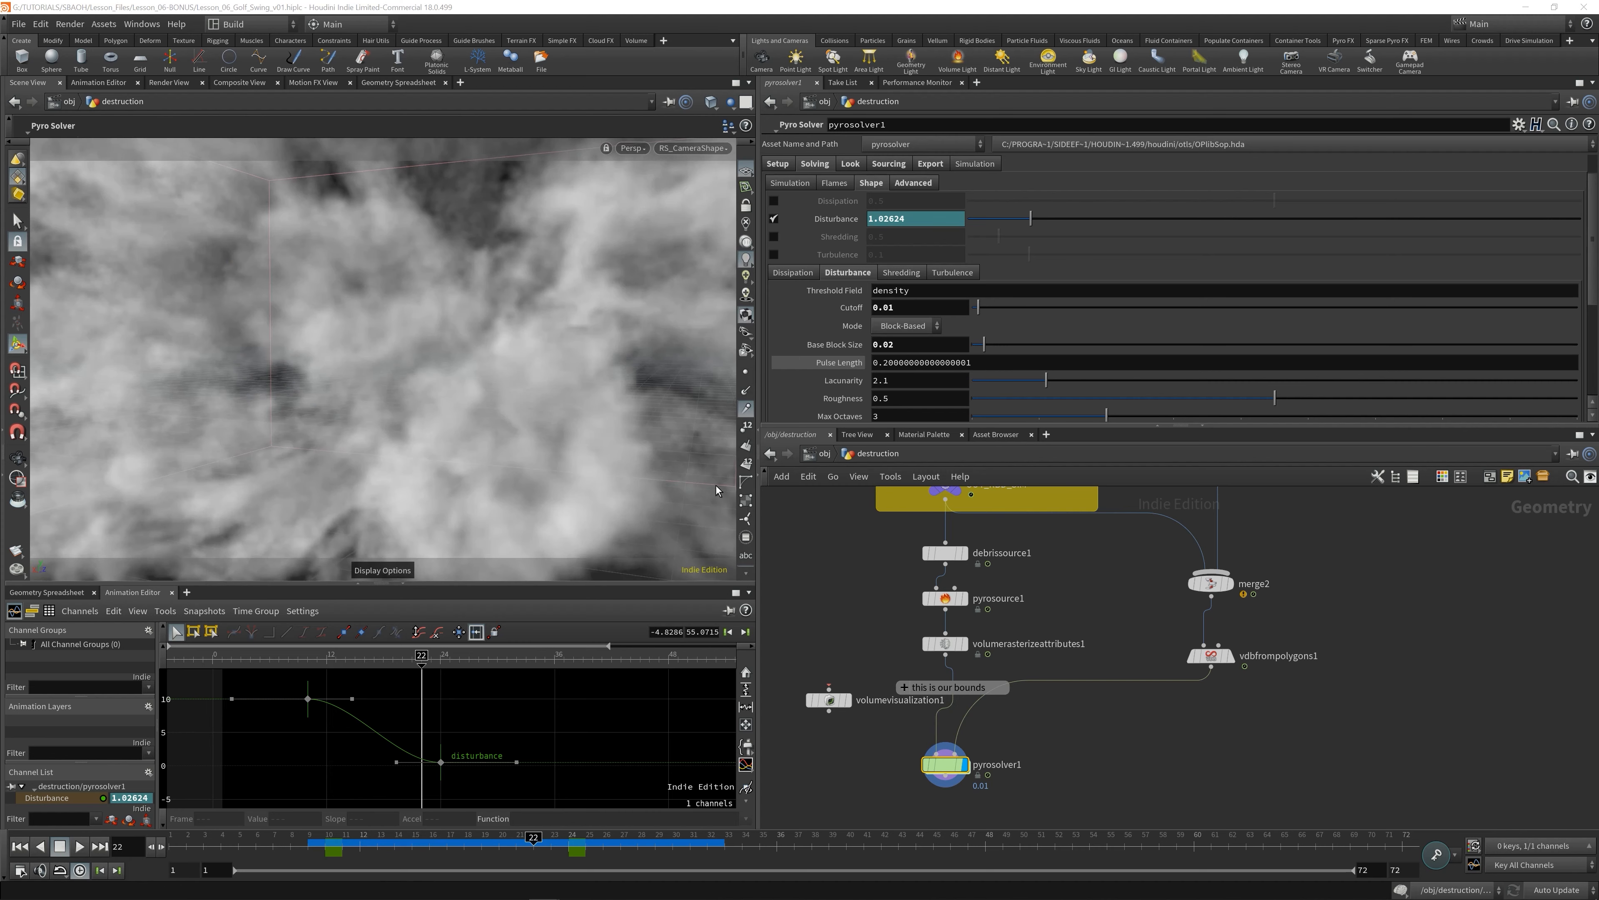
- Leave the camera view and examine the smoke at frame 22 from the front, above and the side
scroll(368, 368, "down", 5)
key("Escape")
left_click_drag(368, 368, 474, 326)
right_click_drag(475, 326, 603, 283)
left_click_drag(650, 310, 565, 367)
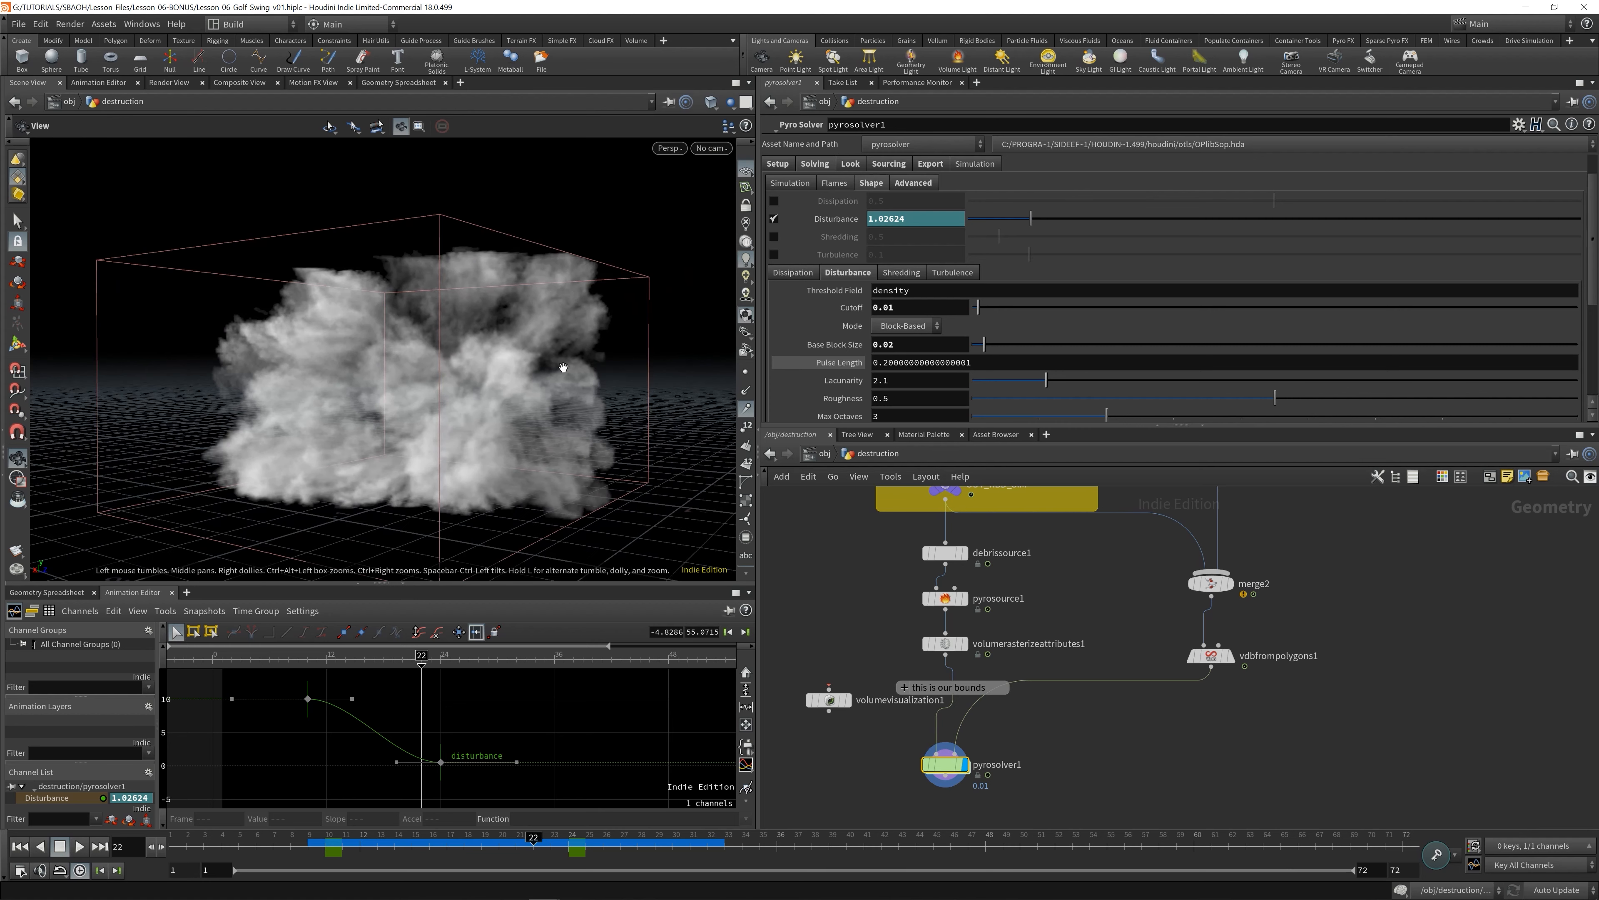
key("Escape")
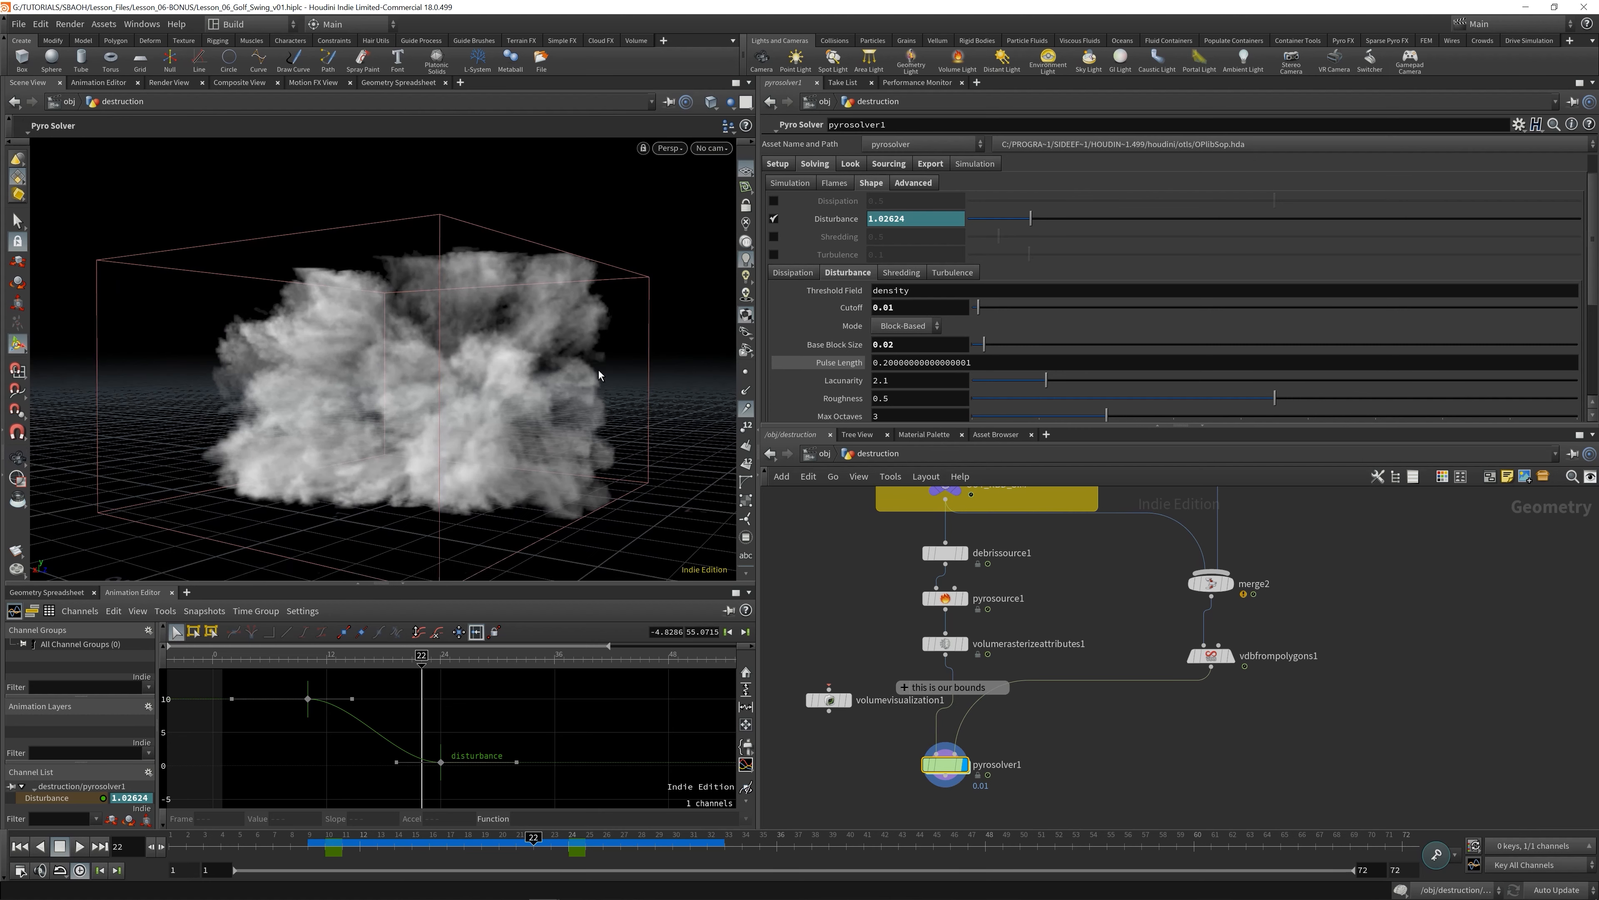
left_click_drag(599, 375, 565, 395, "alt")
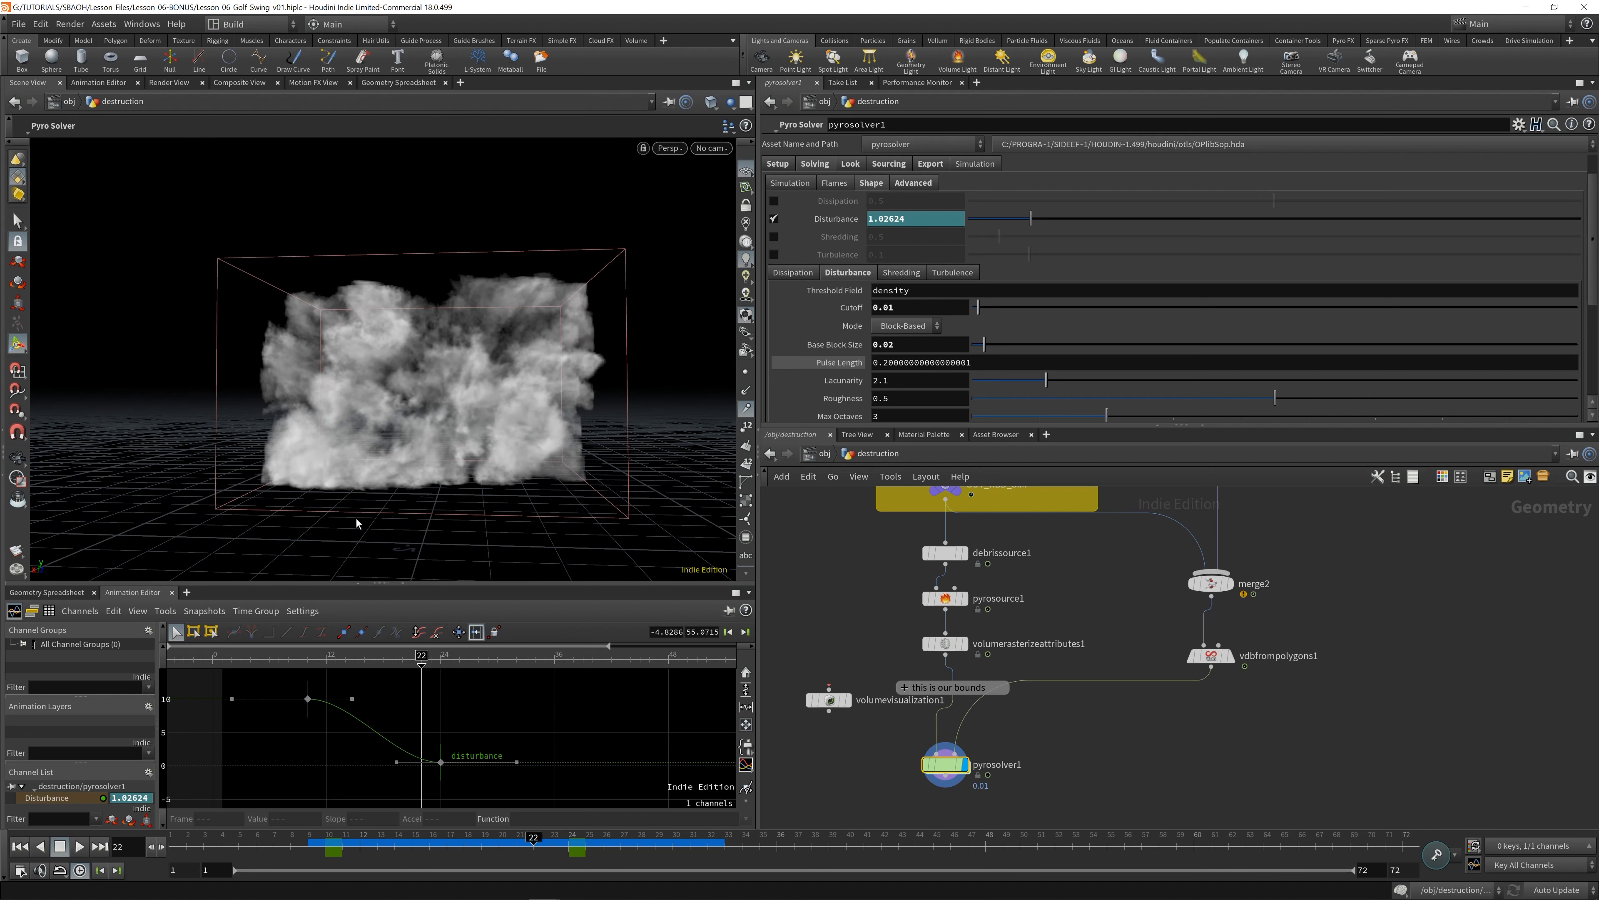
key("Escape")
left_click_drag(610, 432, 277, 509)
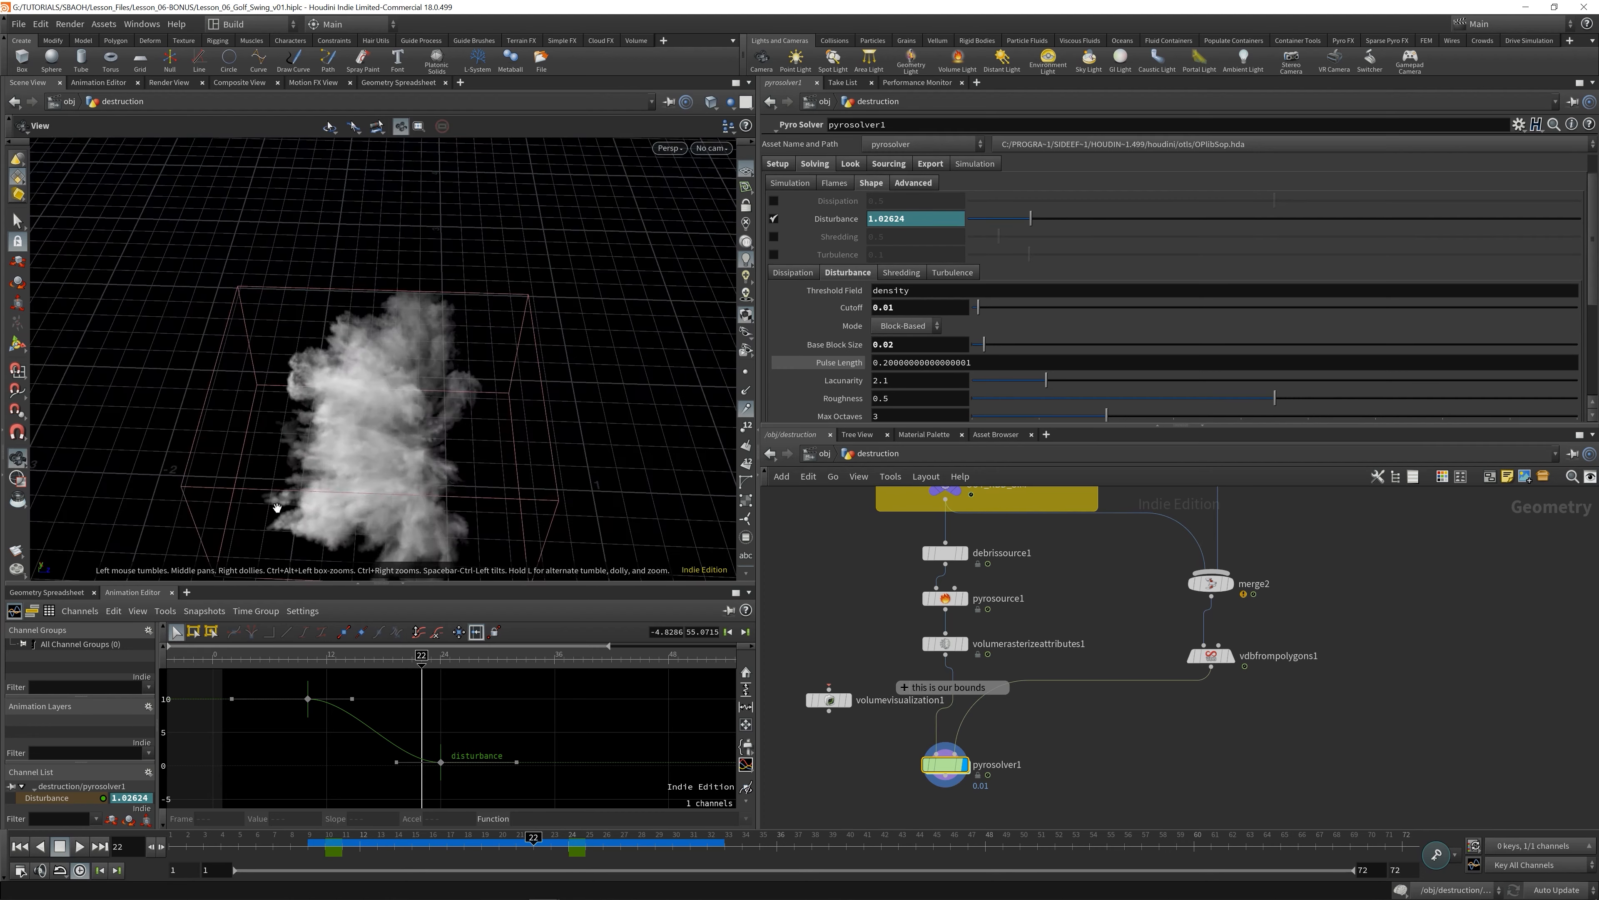
left_click_drag(376, 514, 346, 475)
key("Return")
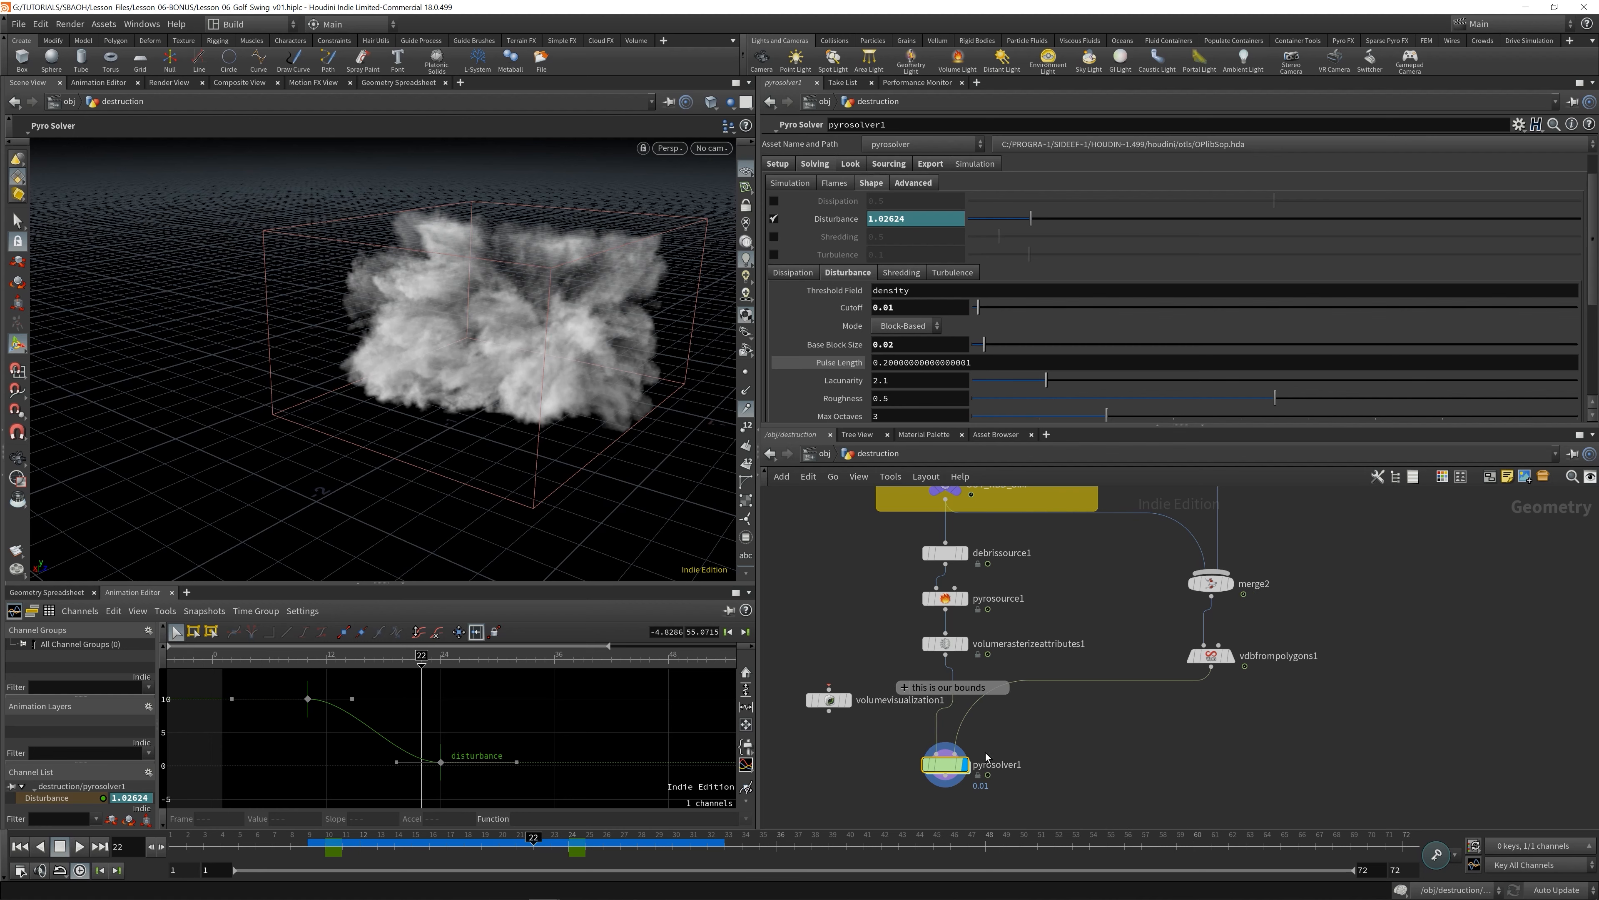
- Expand the "this is our bounds" network box and inspect the size and center parameters of box1
scroll(945, 764, "up", 3)
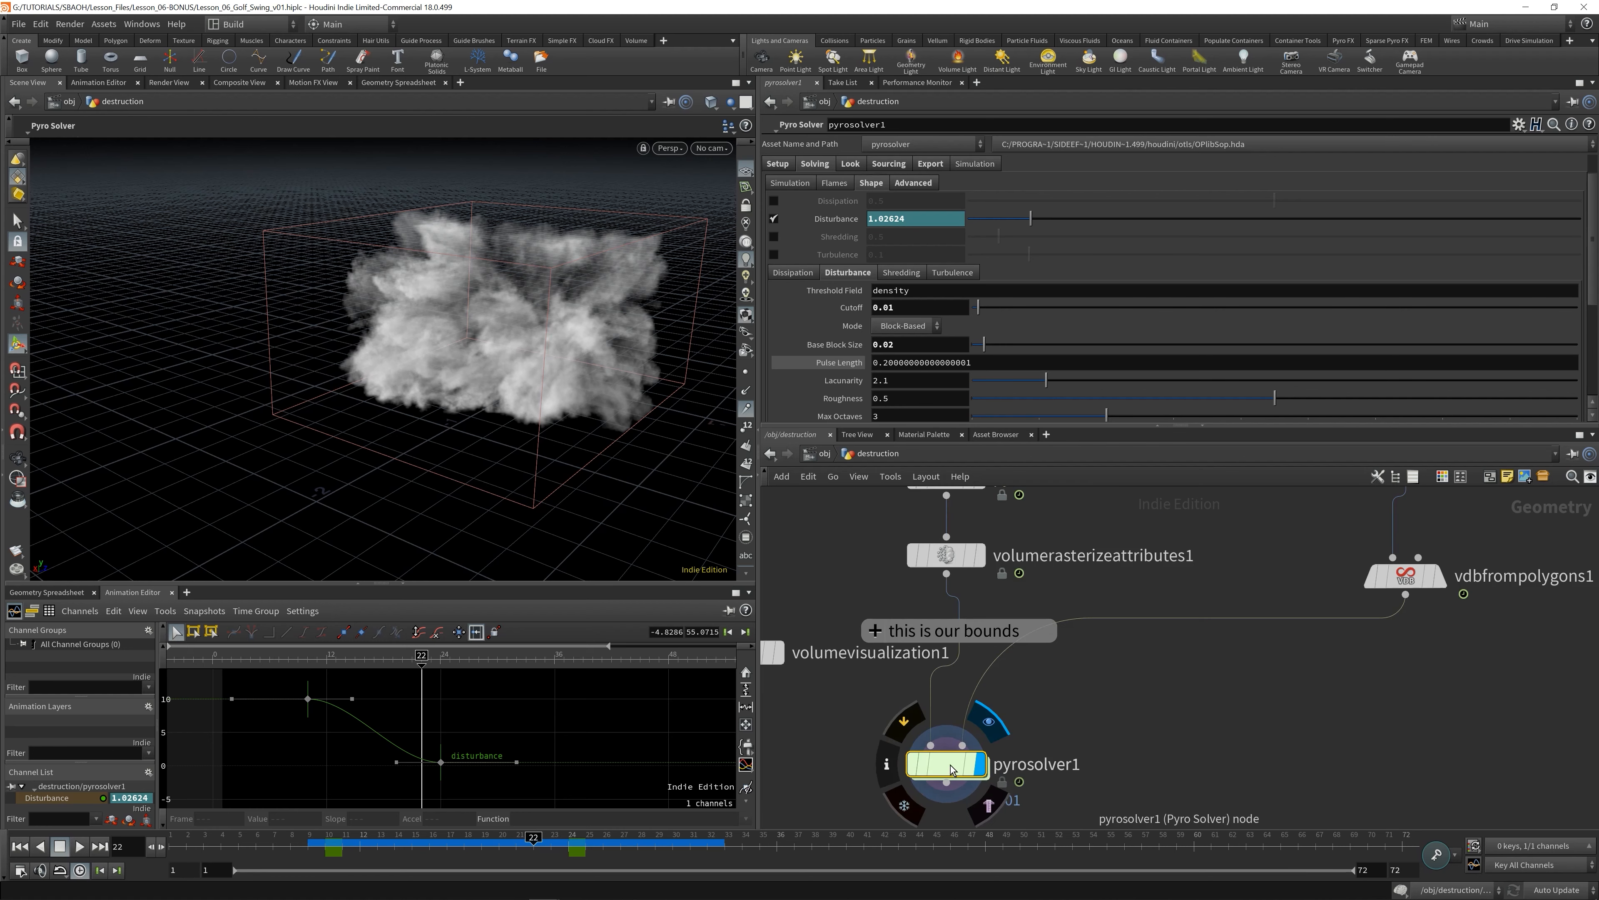
left_click(876, 631)
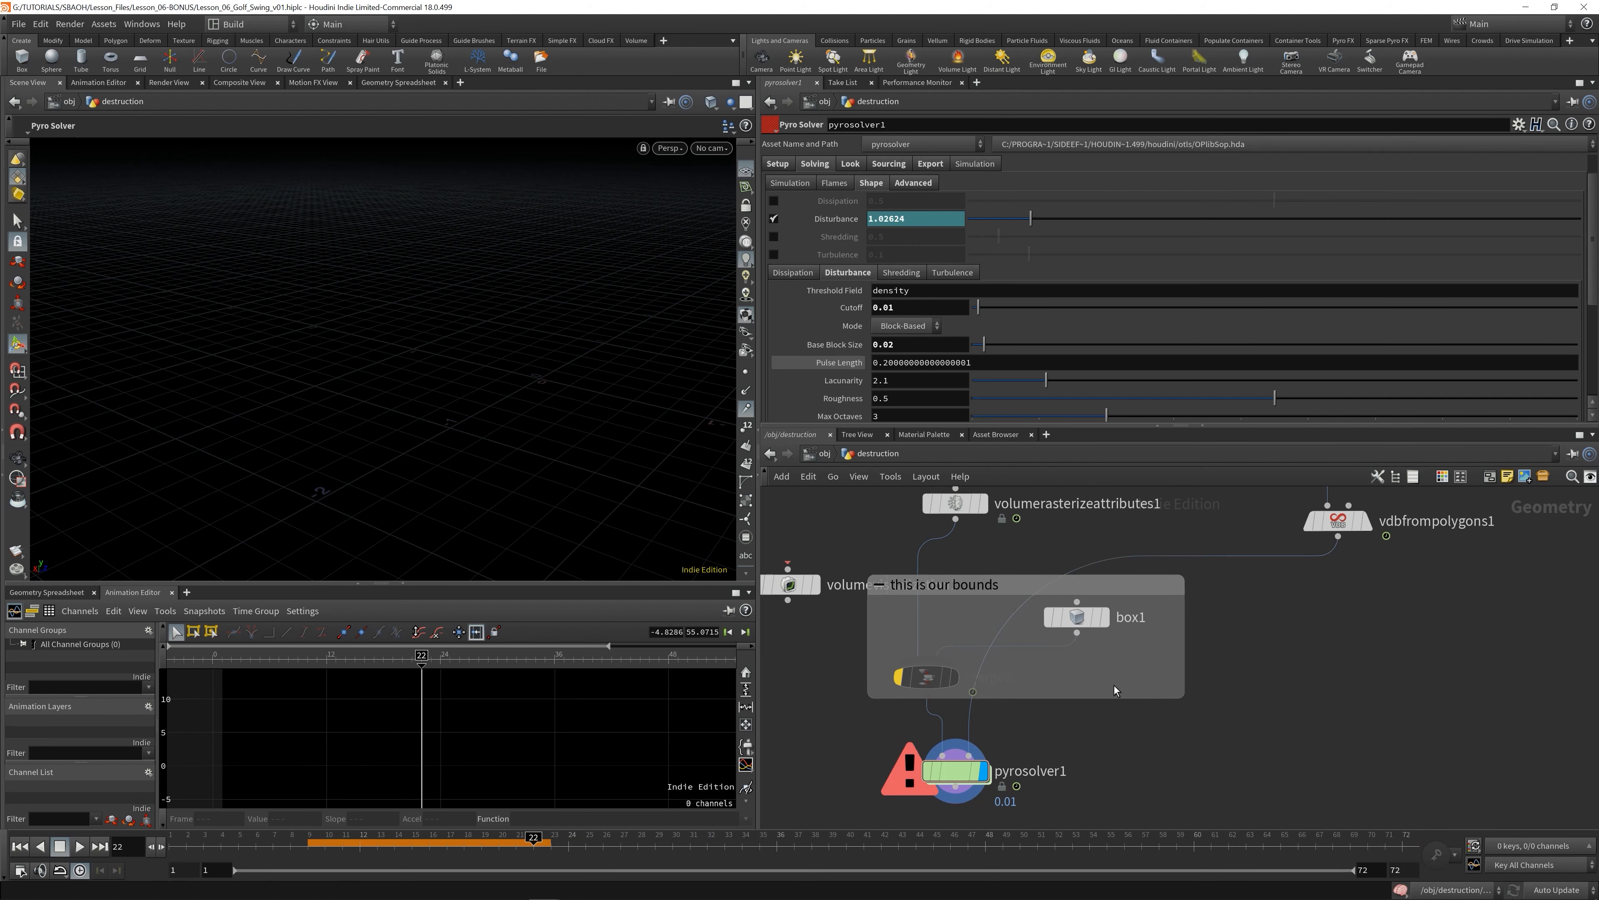
left_click(1078, 618)
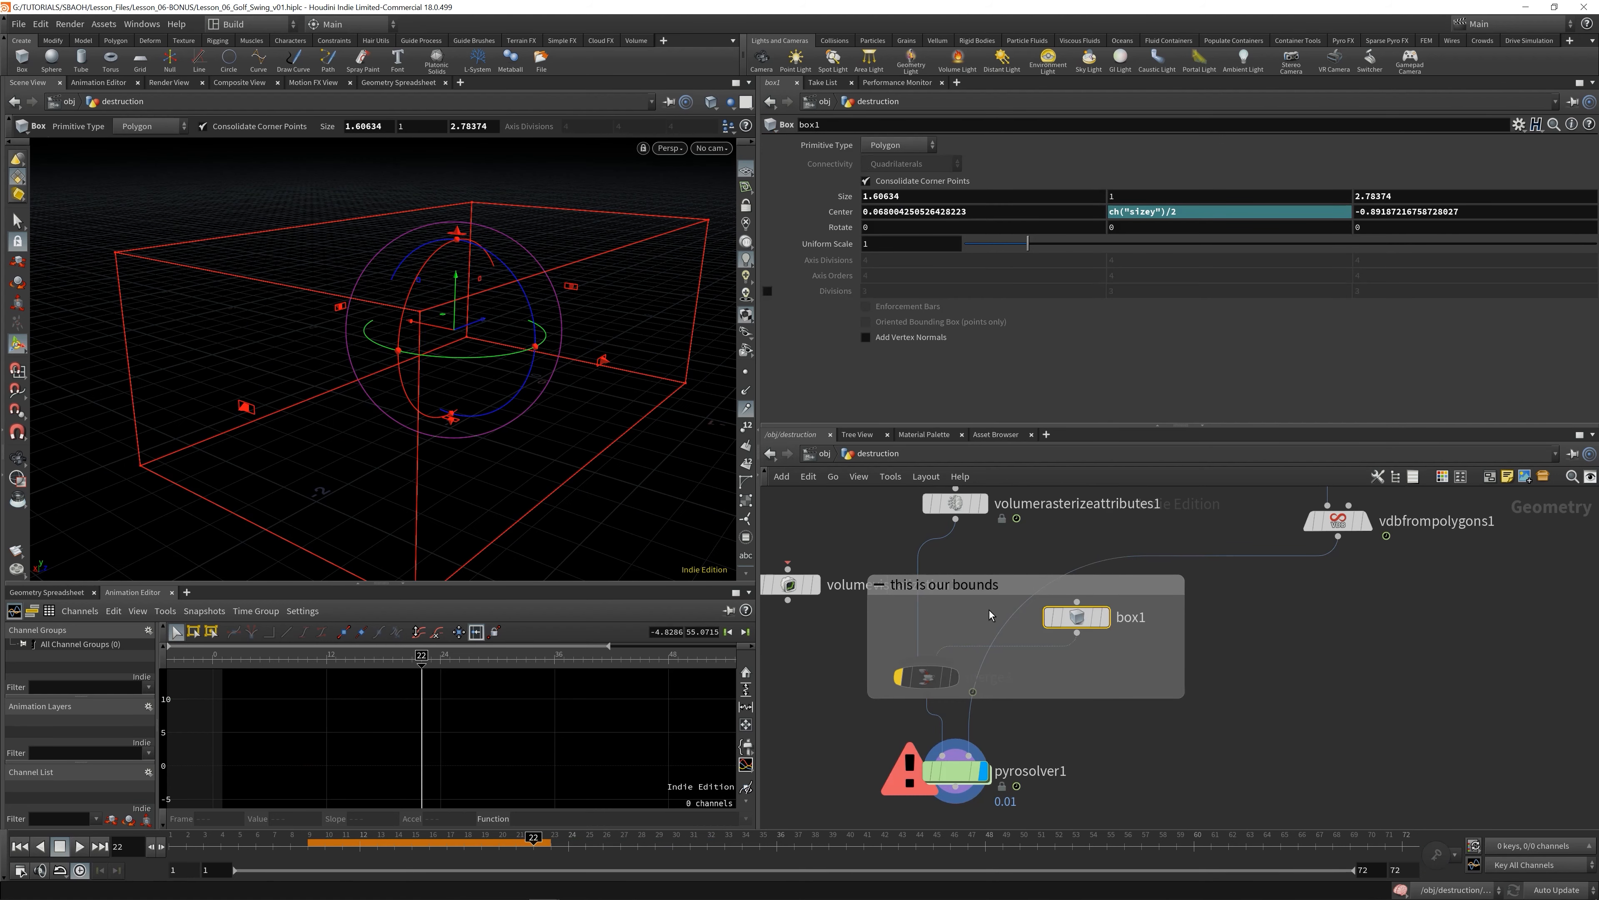
- Open pyrosolver1's Setup parameters, save the scene, and show Max Size as evaluated values
left_click(954, 770)
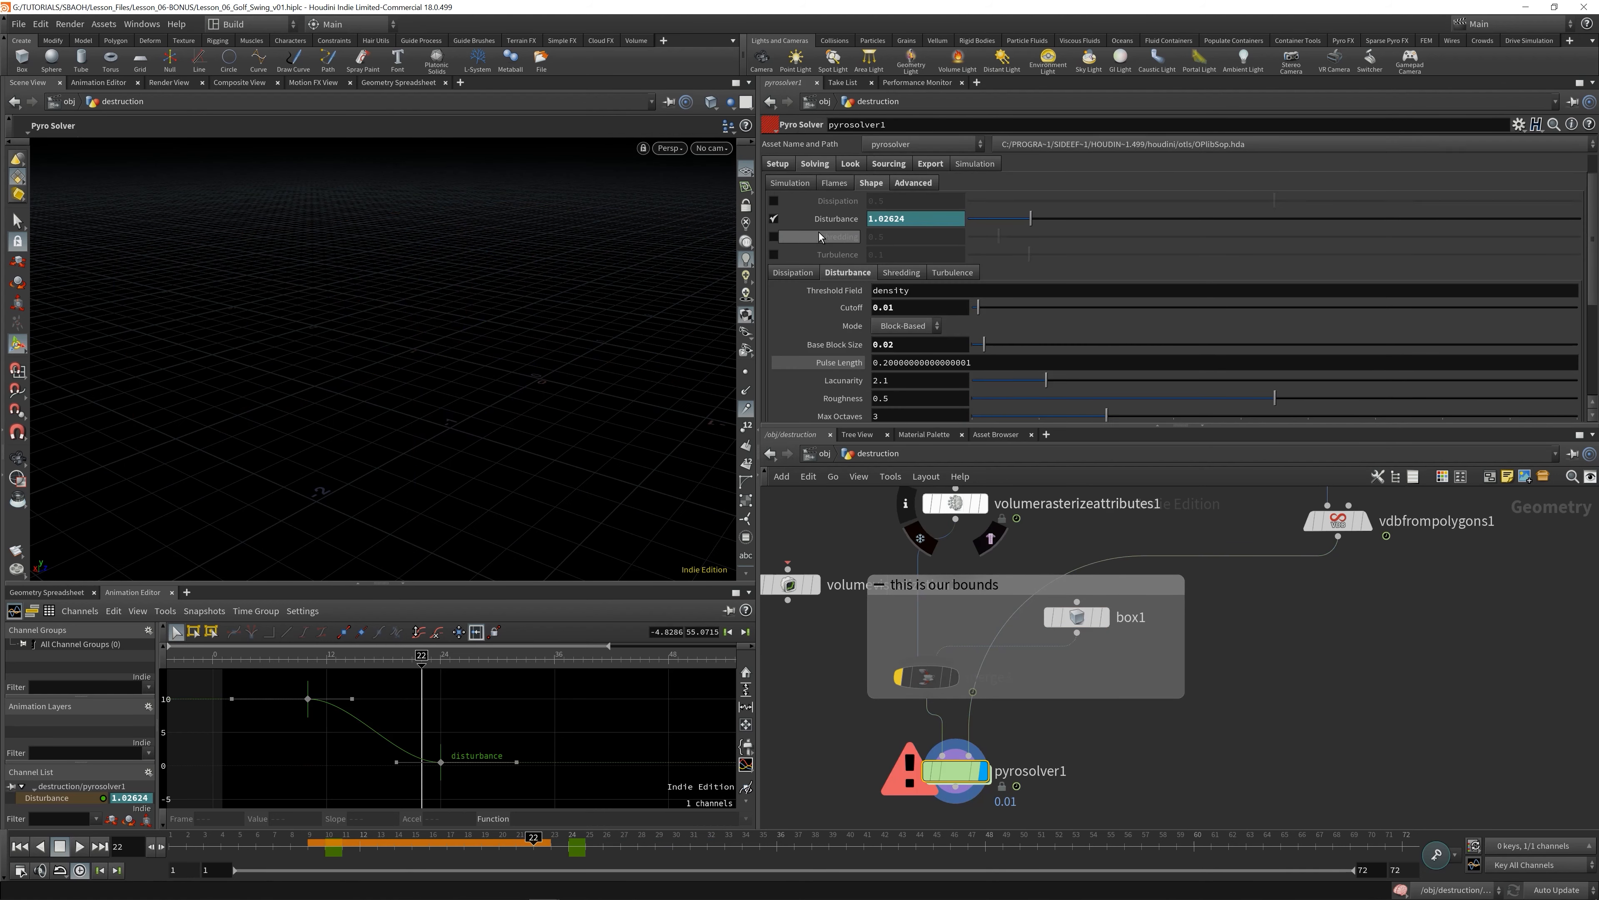
left_click(777, 163)
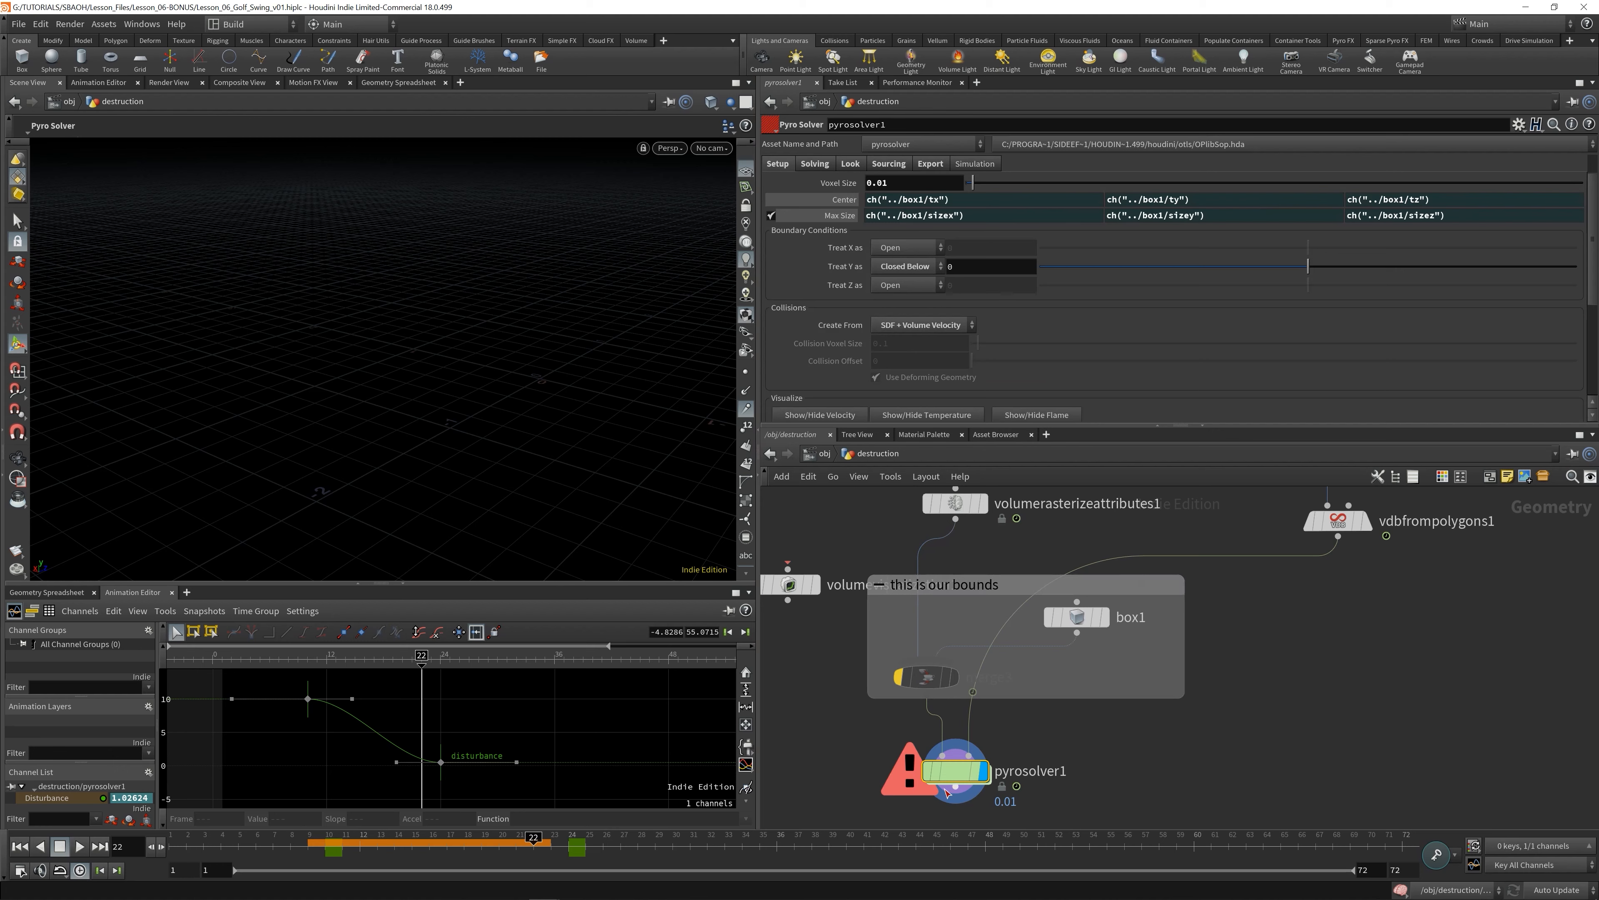
key("ctrl+s")
left_click(840, 215, "ctrl+shift")
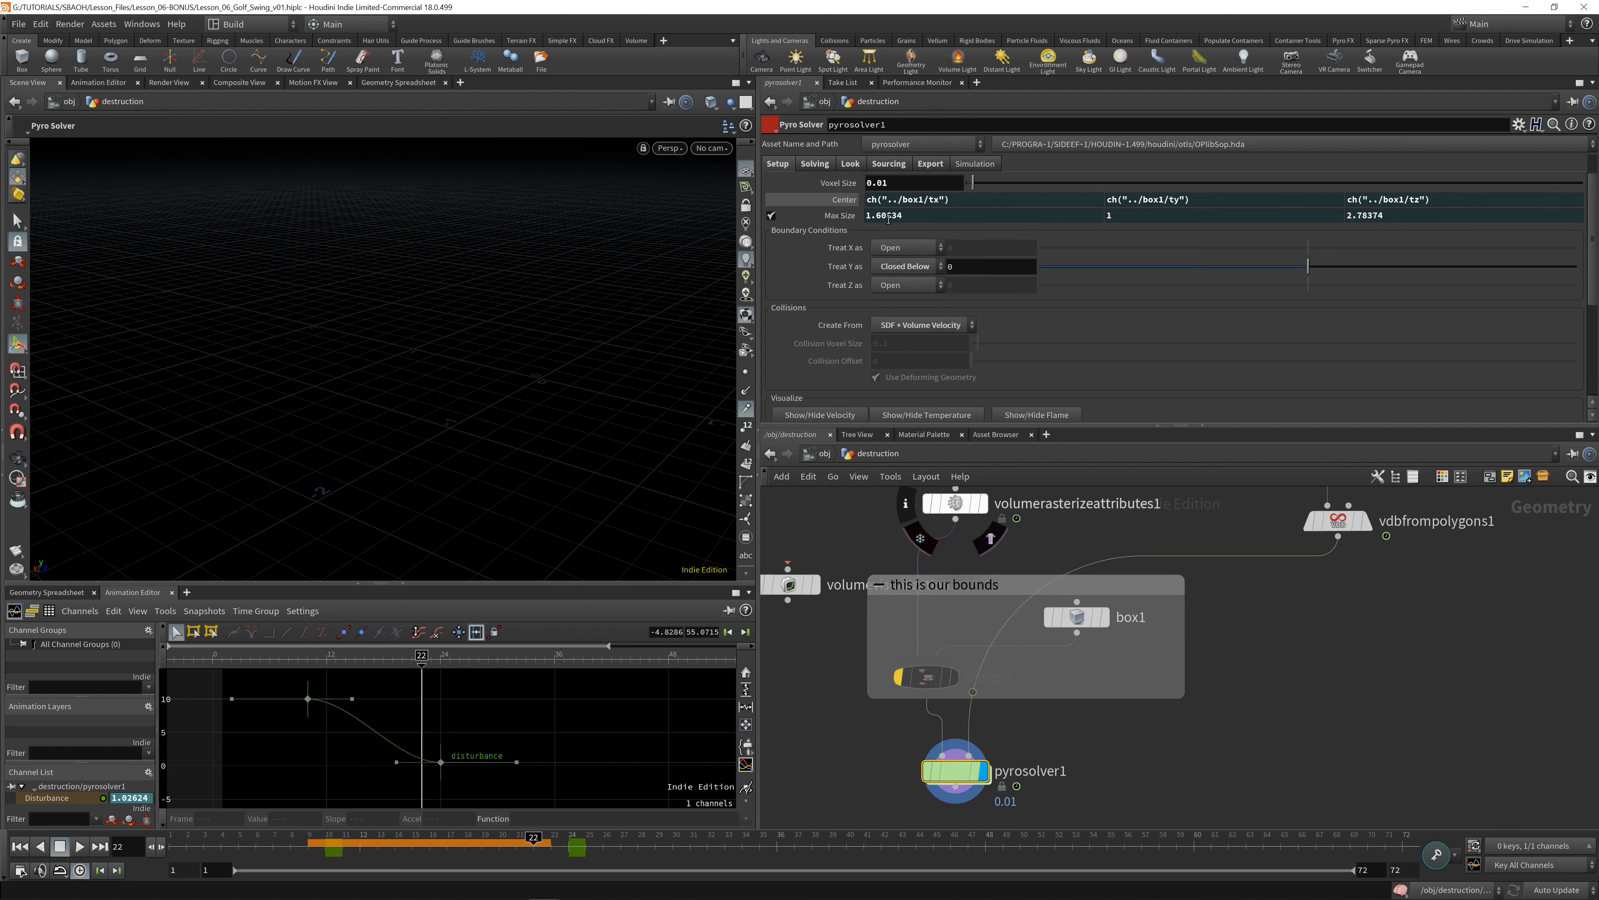
left_click_drag(1351, 216, 1384, 219)
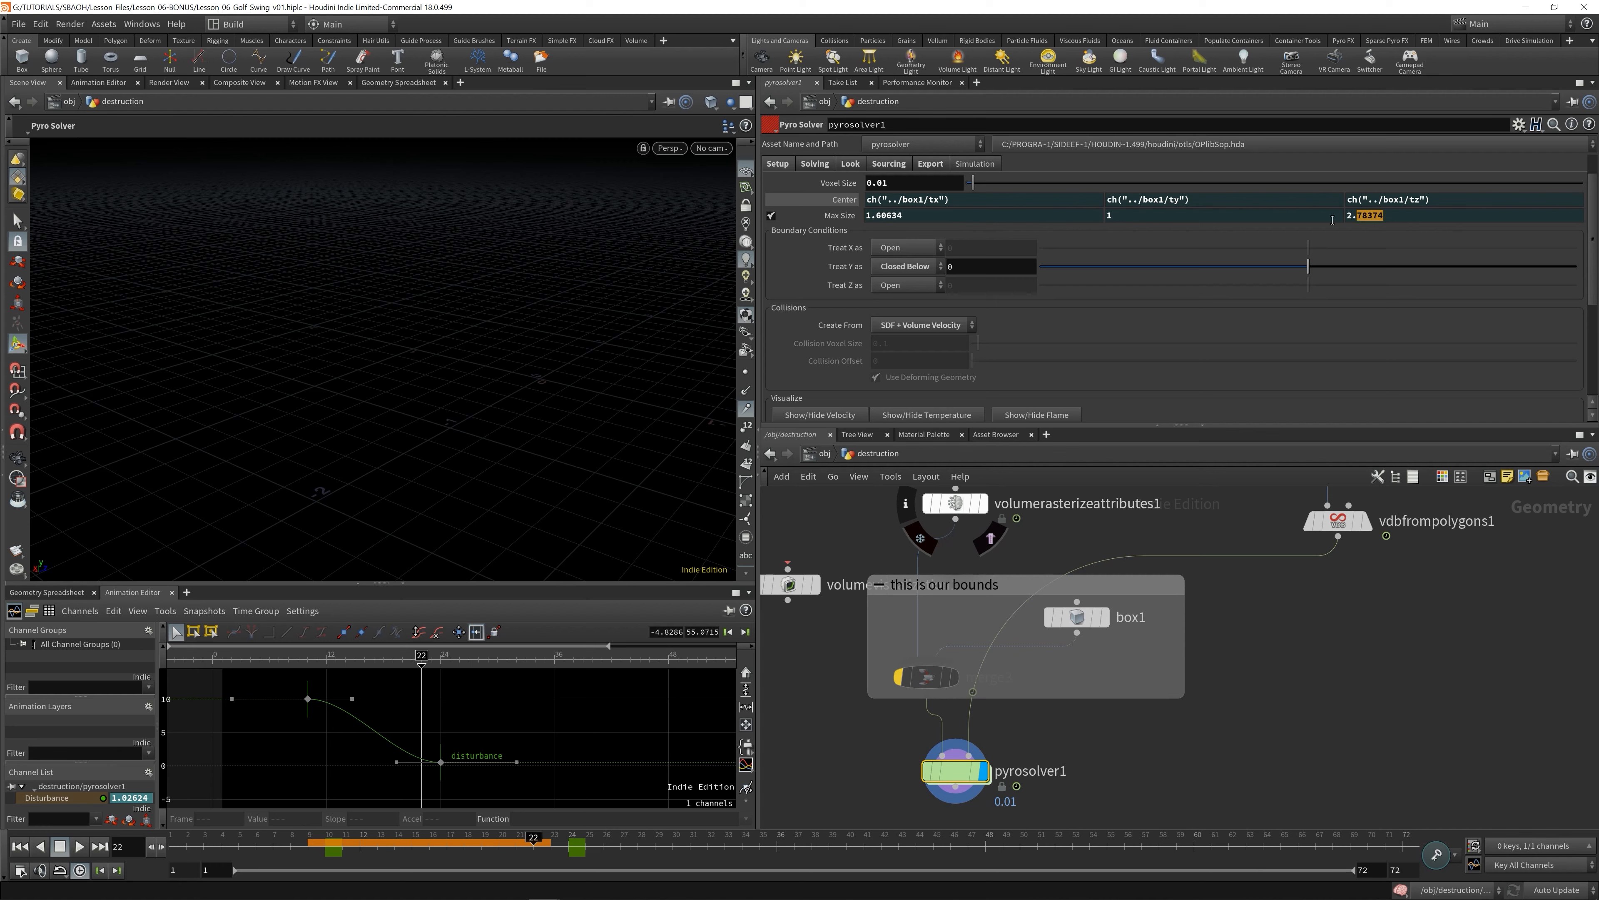
left_click(1382, 221)
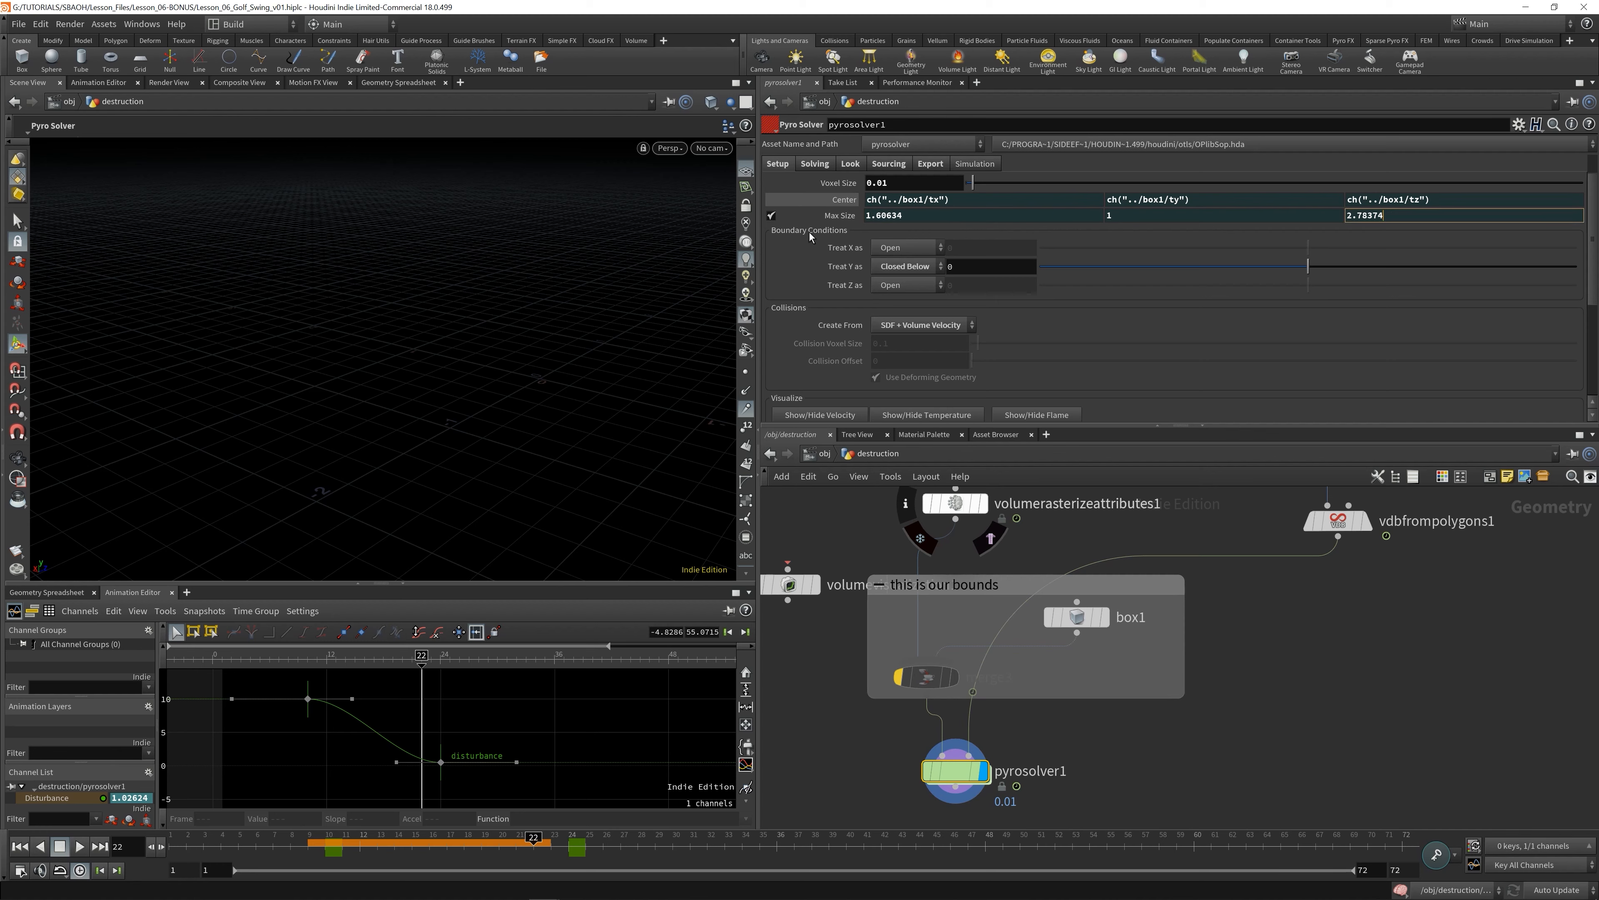
- Link pyrosolver1's Voxel Size to its Max Size Z with the expression ch("maxsizez") / 600 and show the evaluated value
right_click(1413, 218)
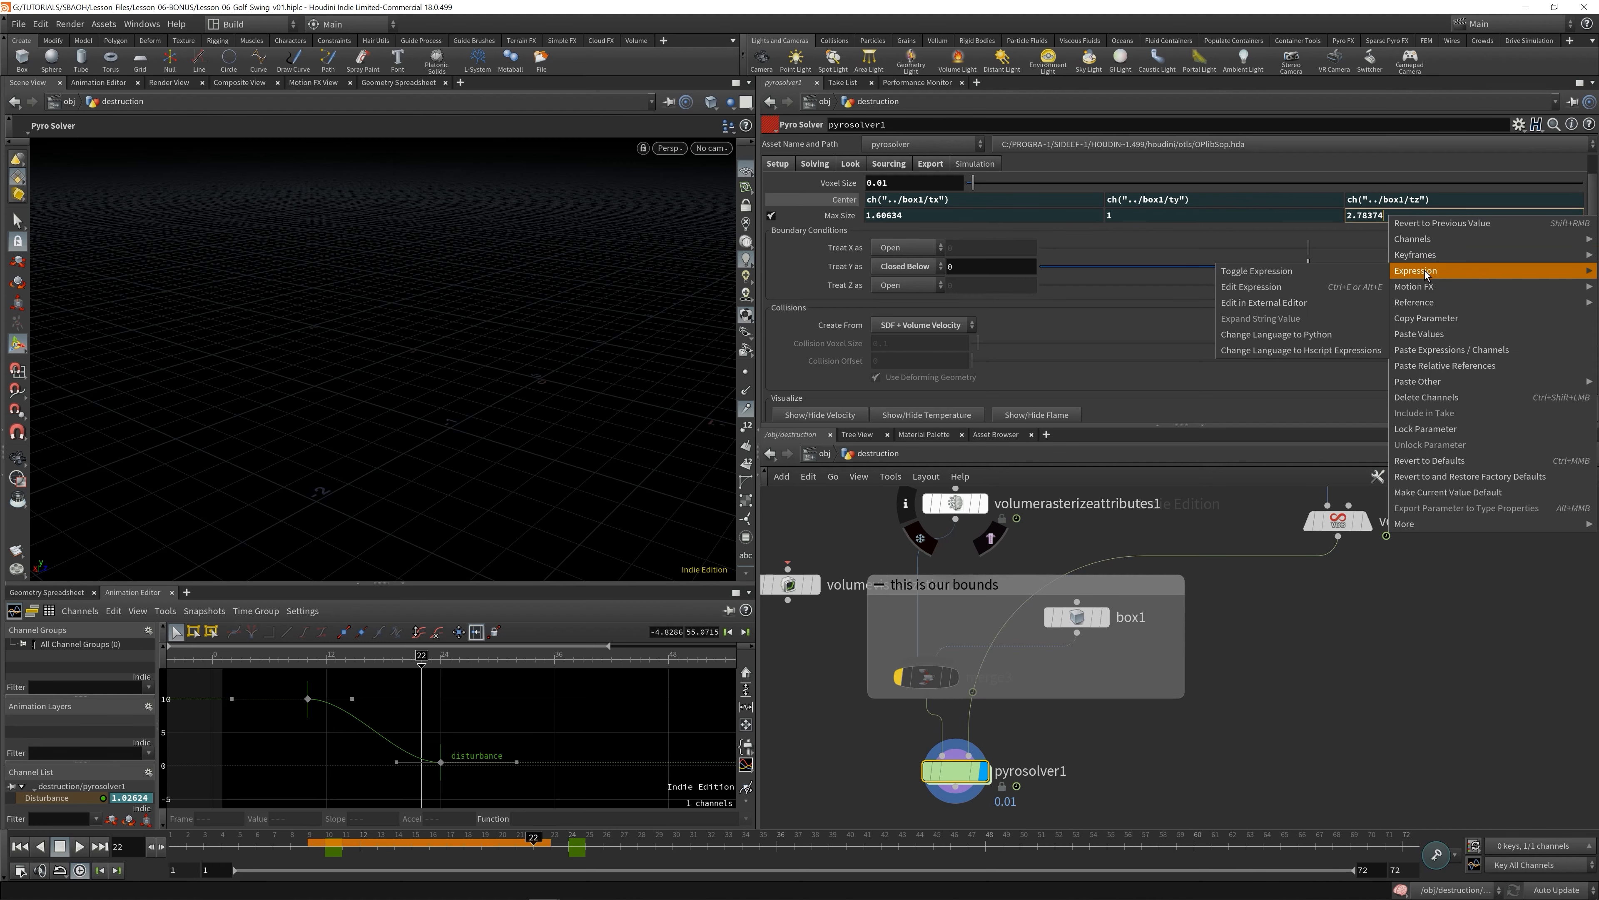
left_click(1433, 328)
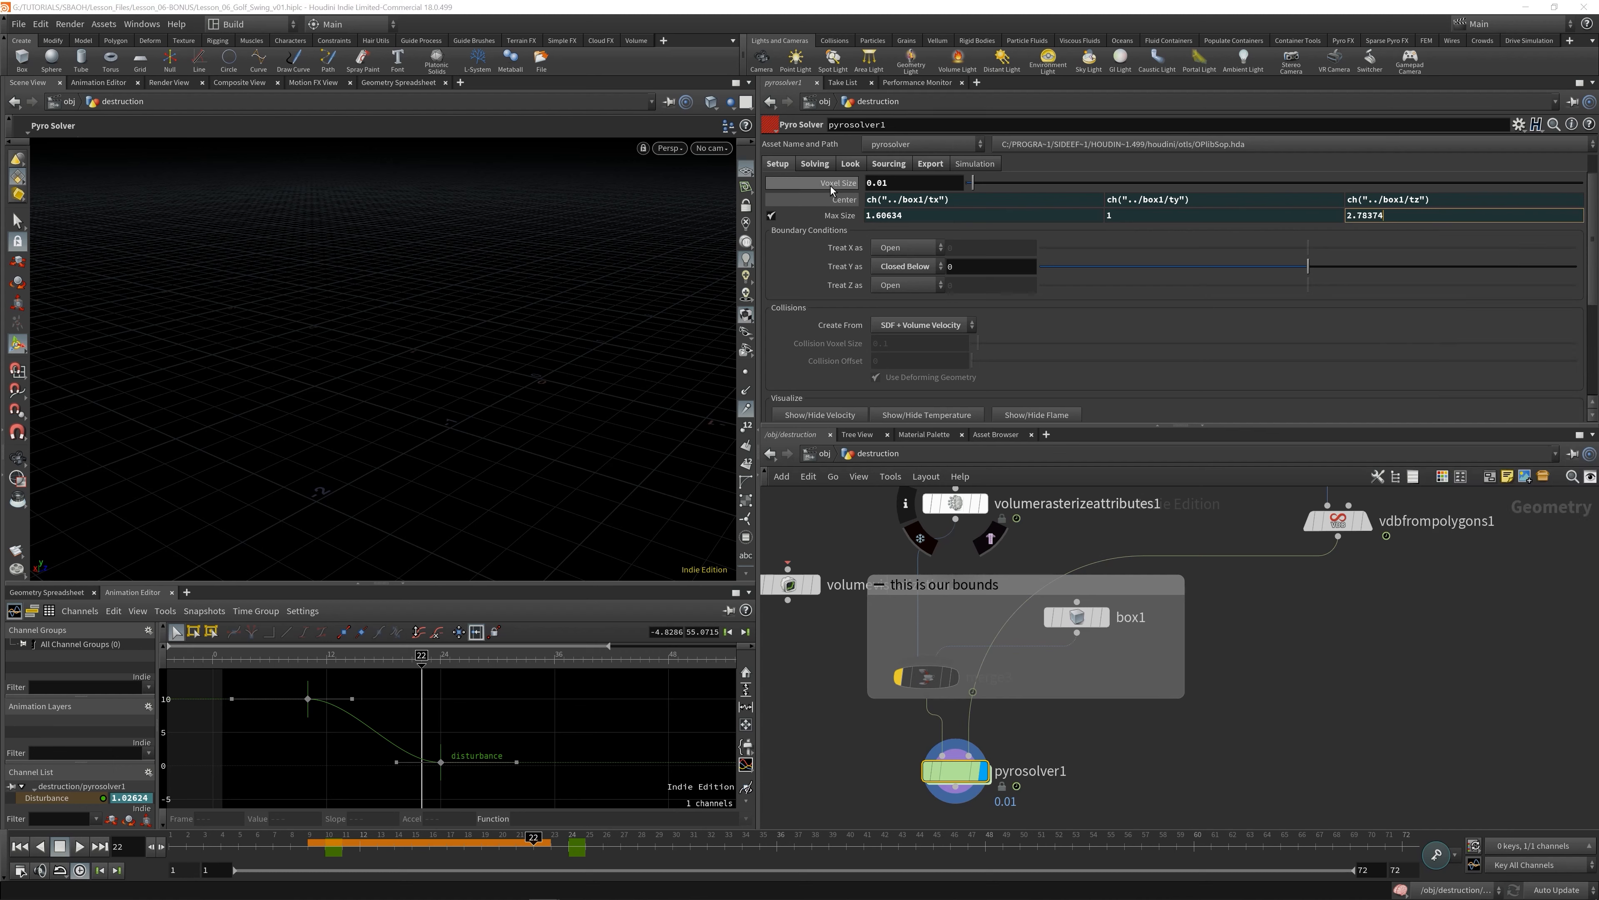
left_click_drag(869, 184, 897, 182)
right_click(897, 183)
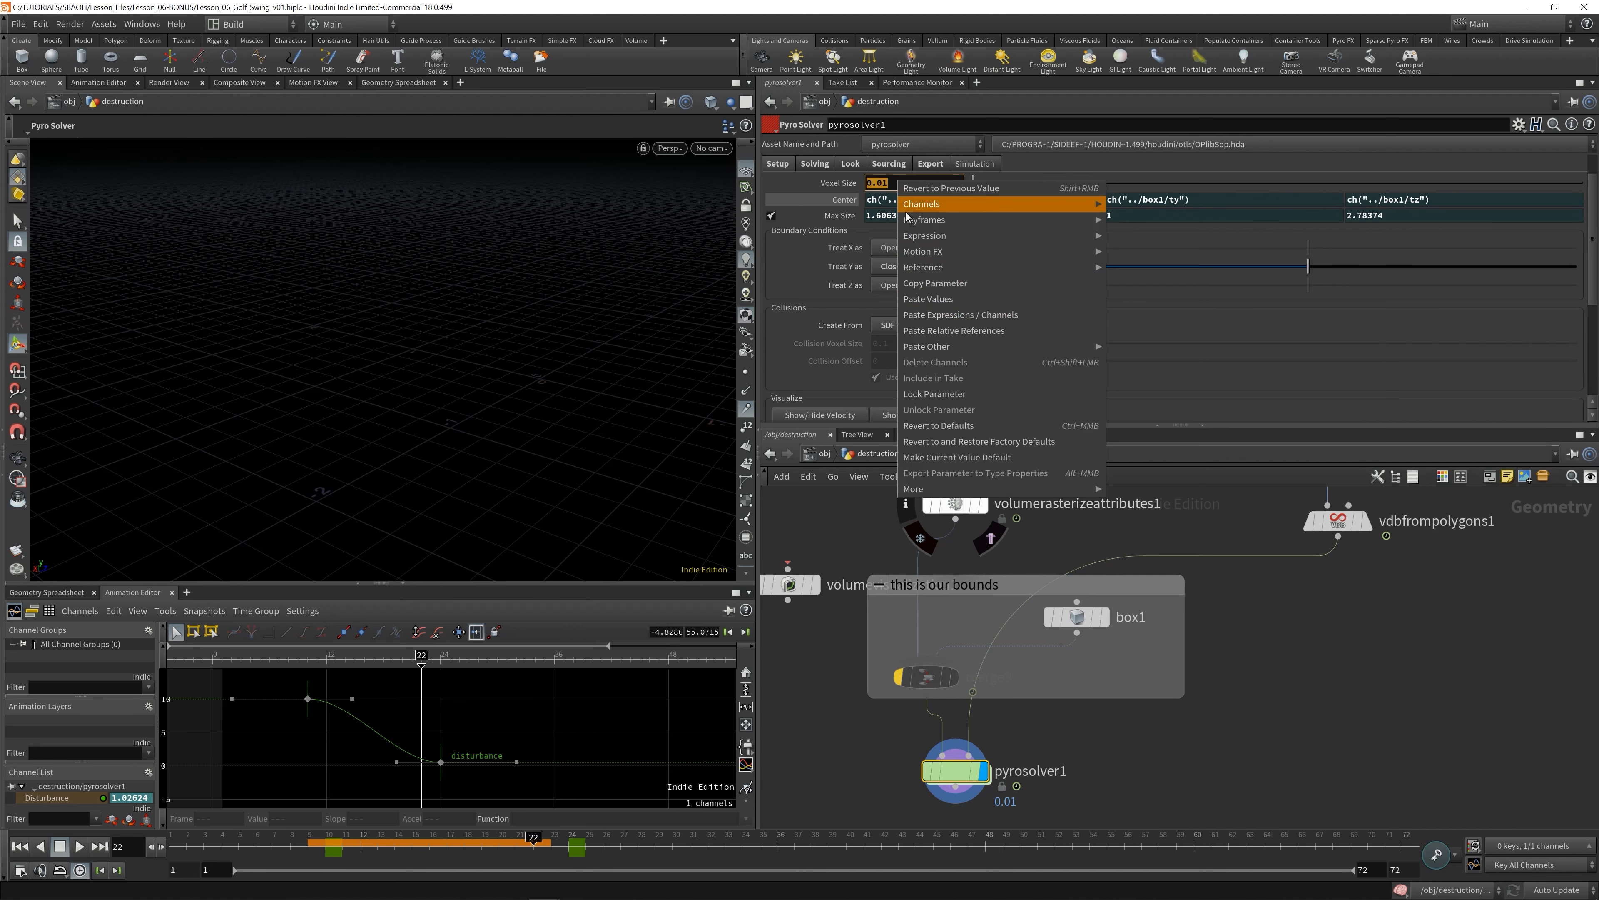
left_click(960, 316)
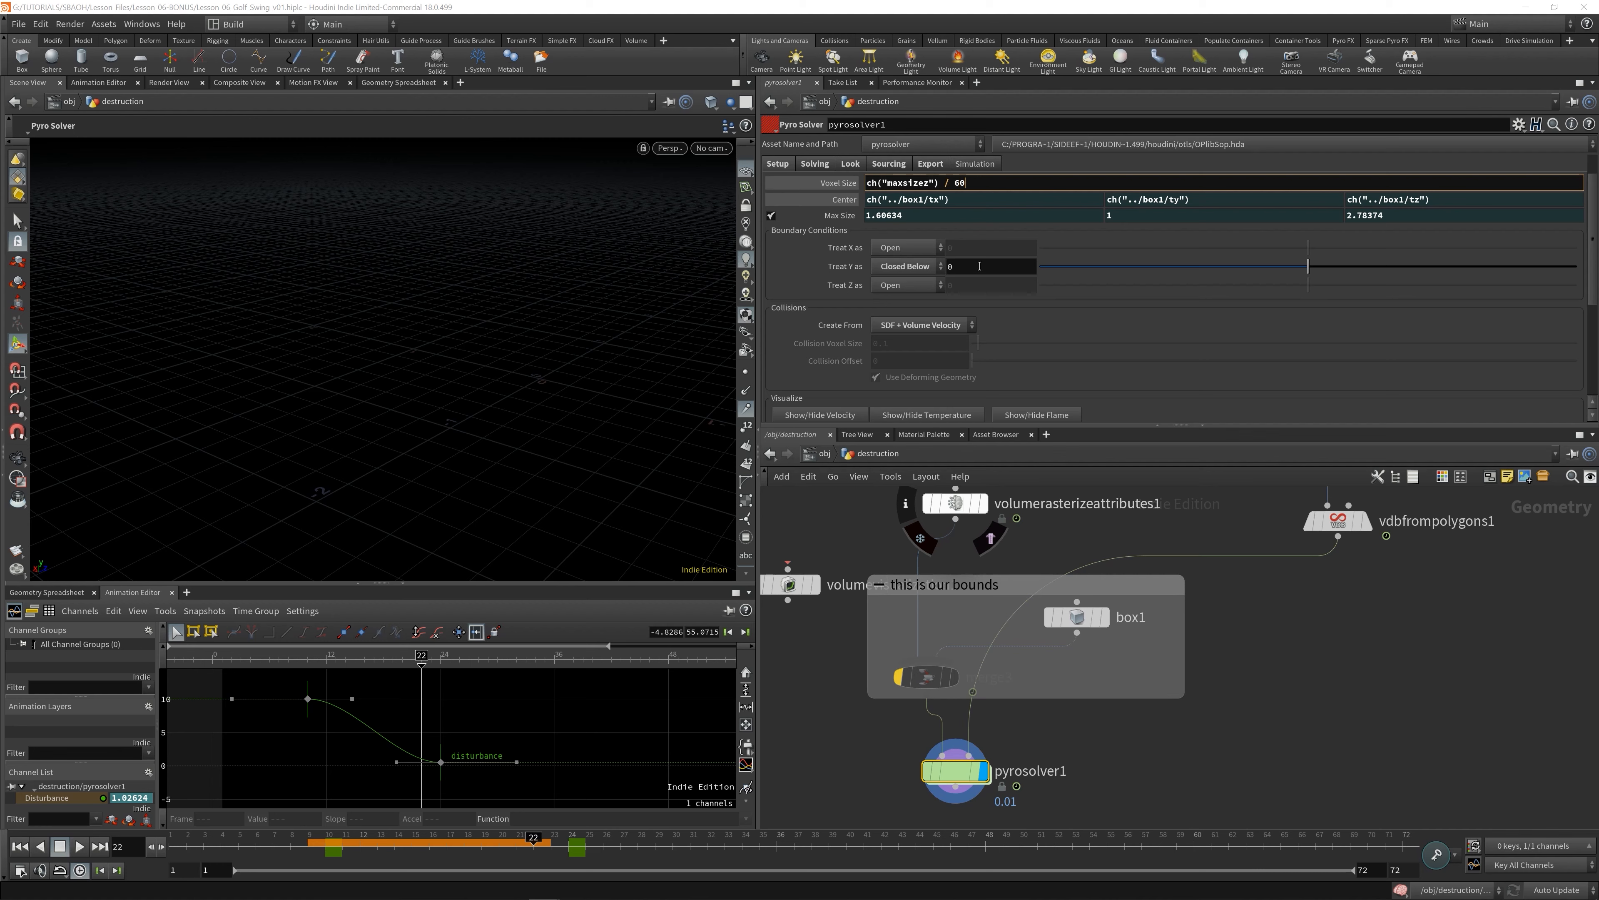
key("Return")
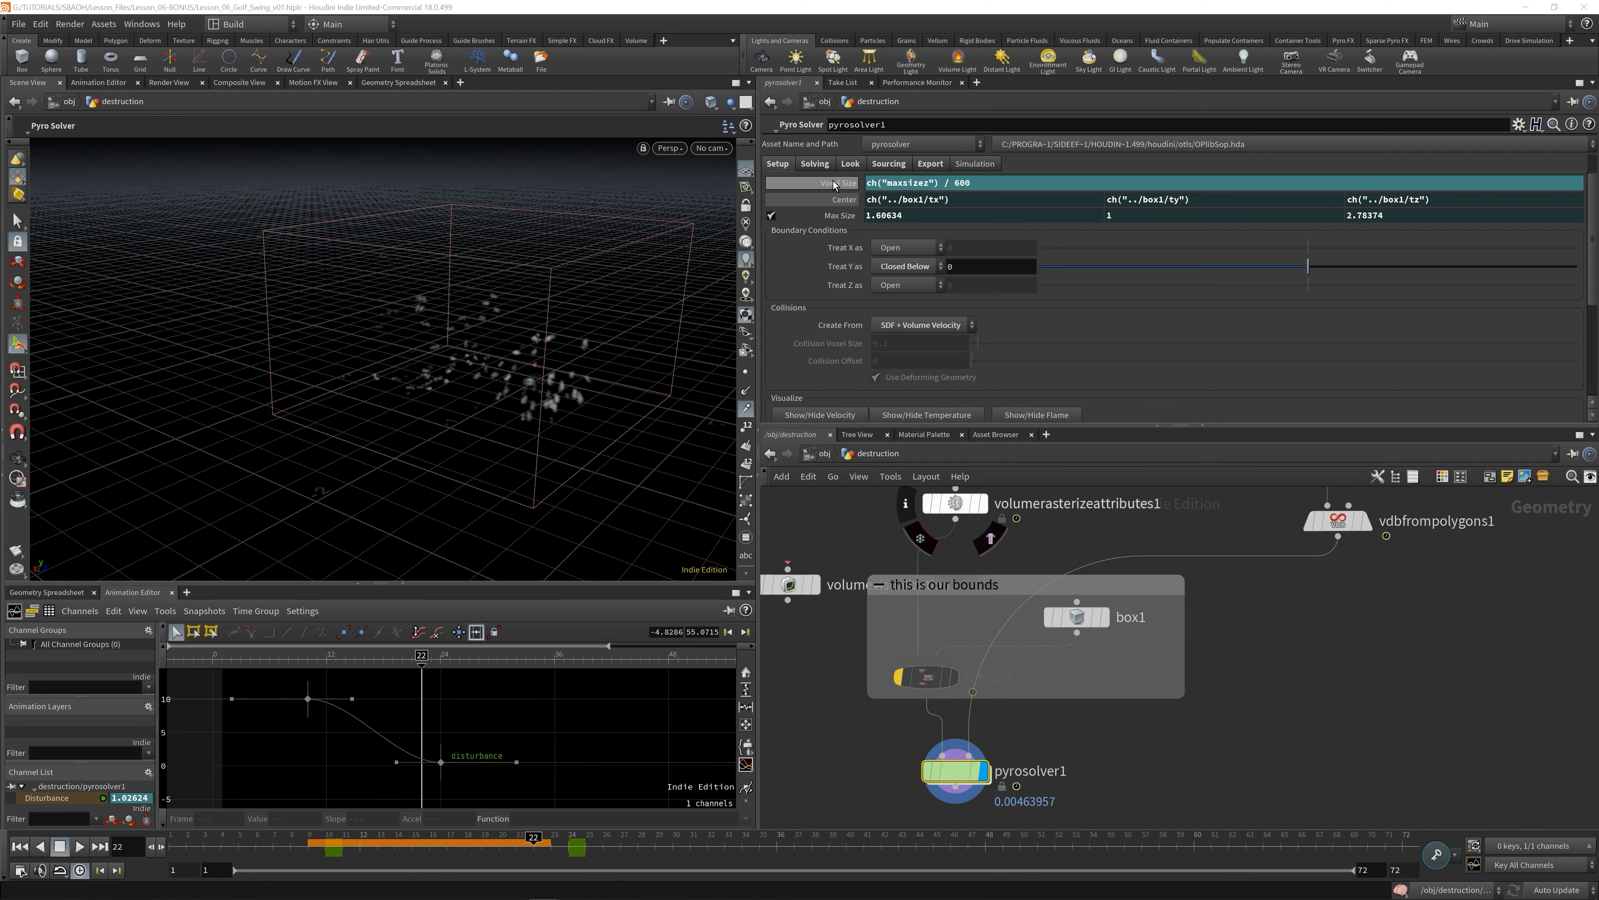
left_click(842, 183)
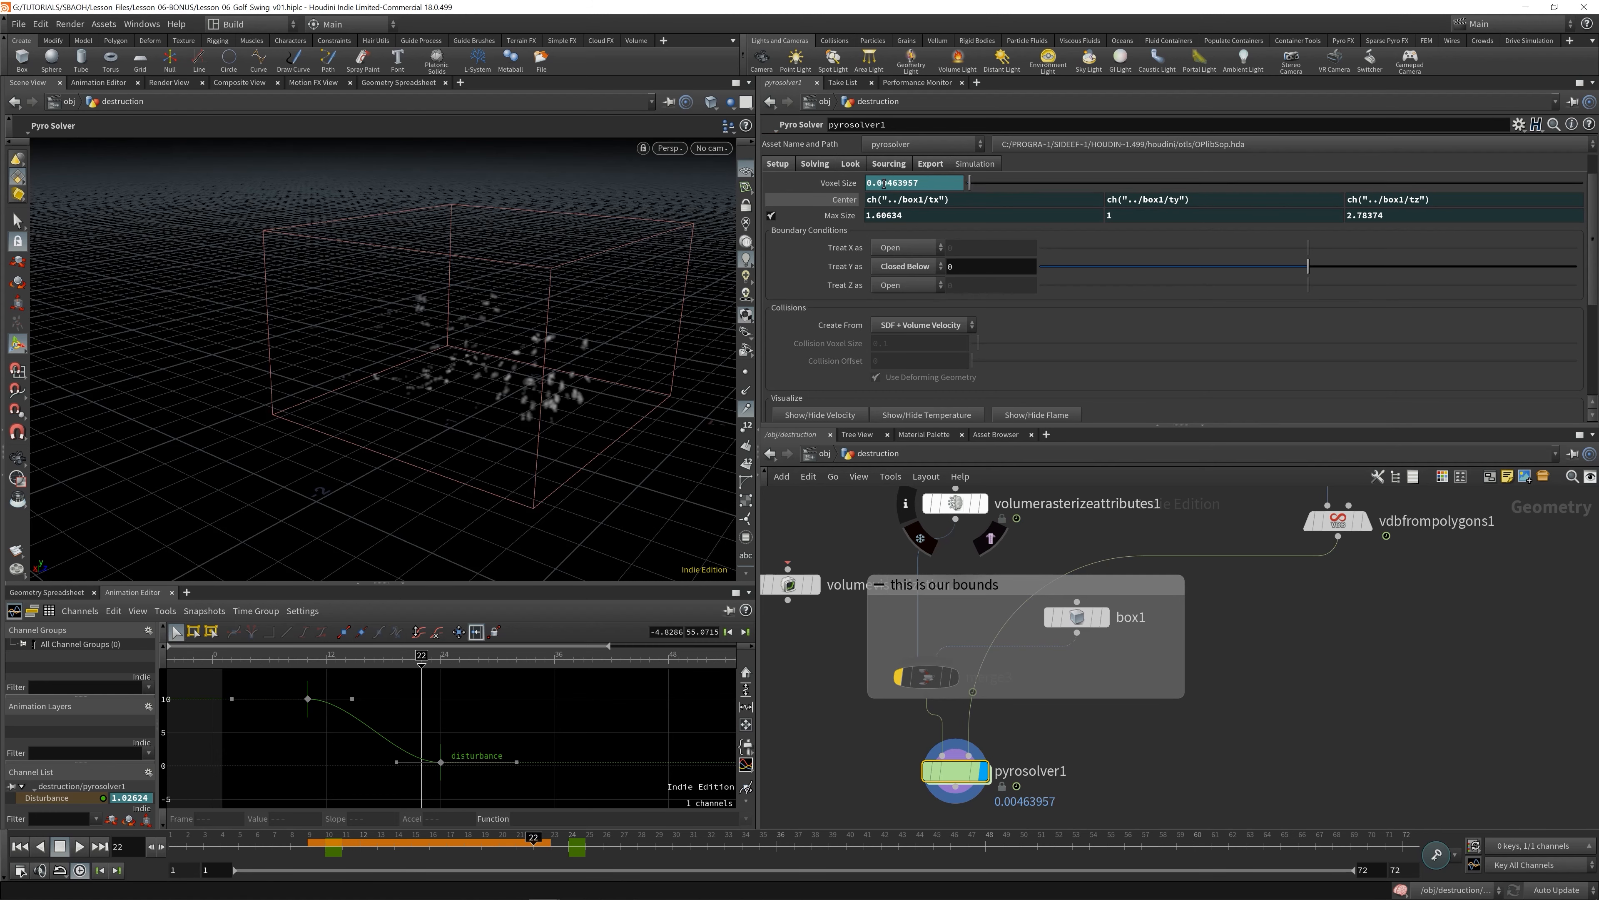
left_click_drag(882, 182, 941, 184)
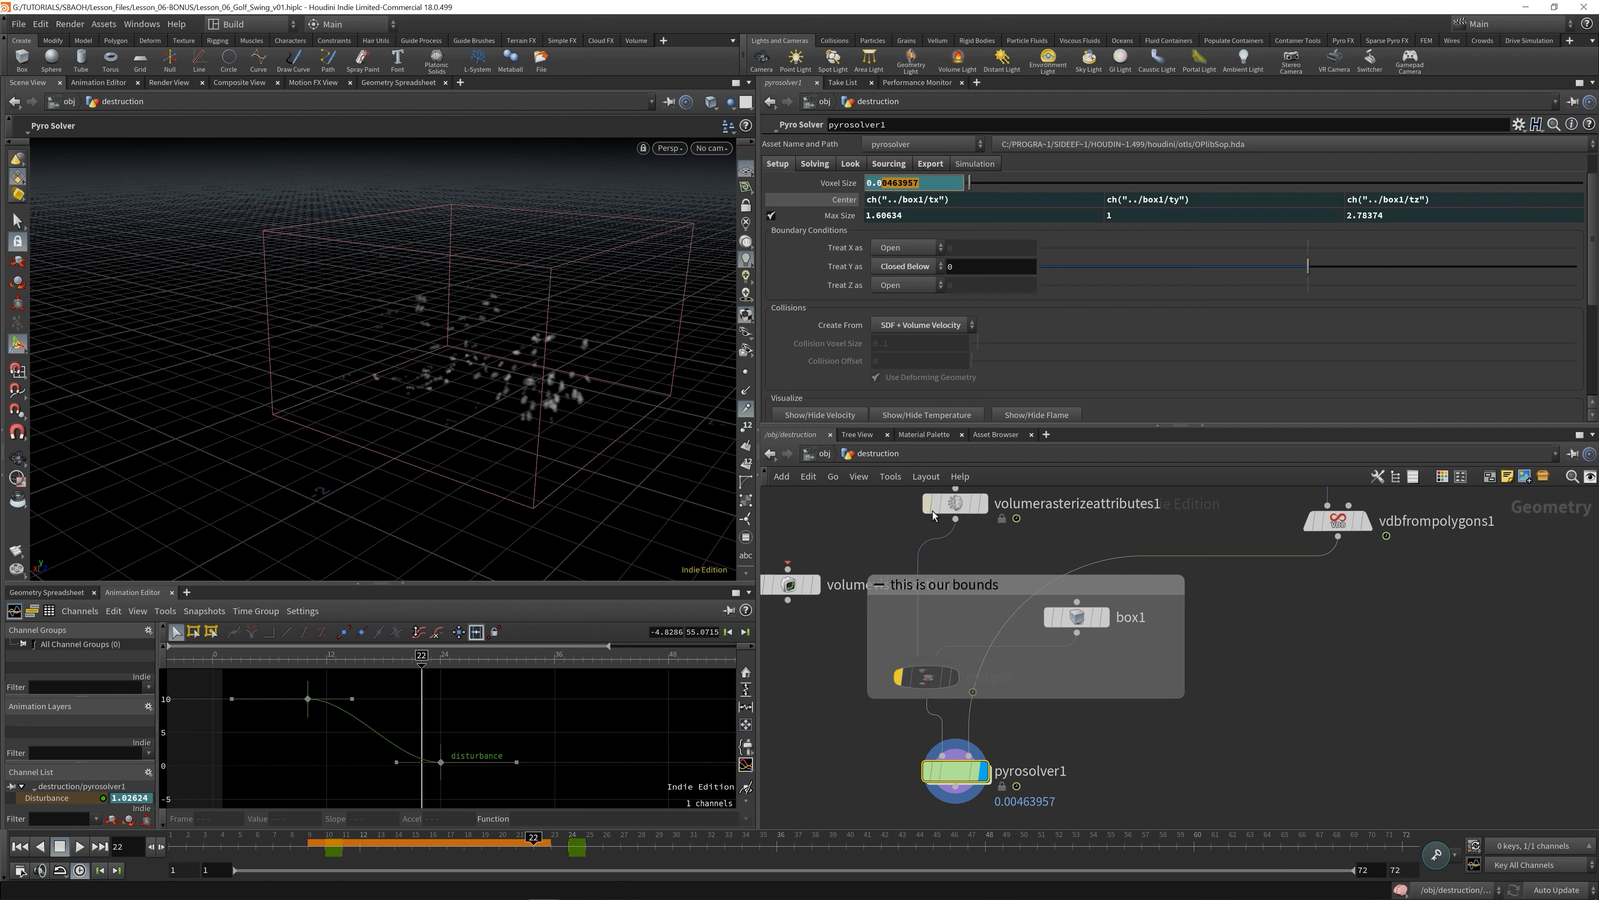
middle_click_drag(1049, 527, 1018, 629)
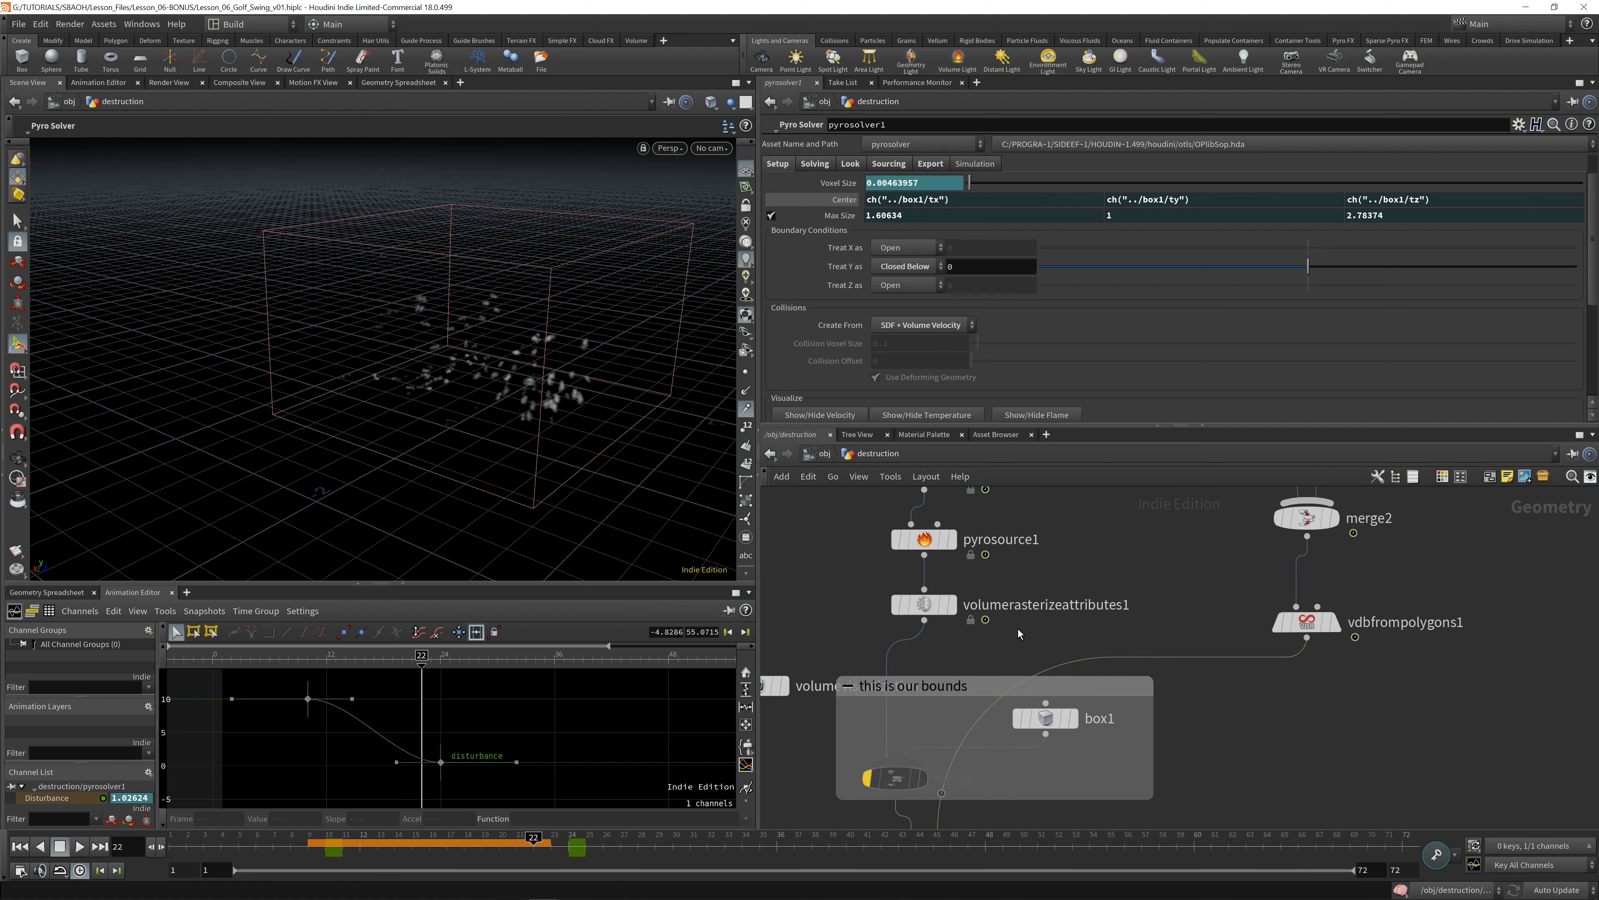
- Evaluate the Voxel Size of volumerasterizeattributes1 and display vdbfrompolygons1 with its parameters open
left_click(976, 623)
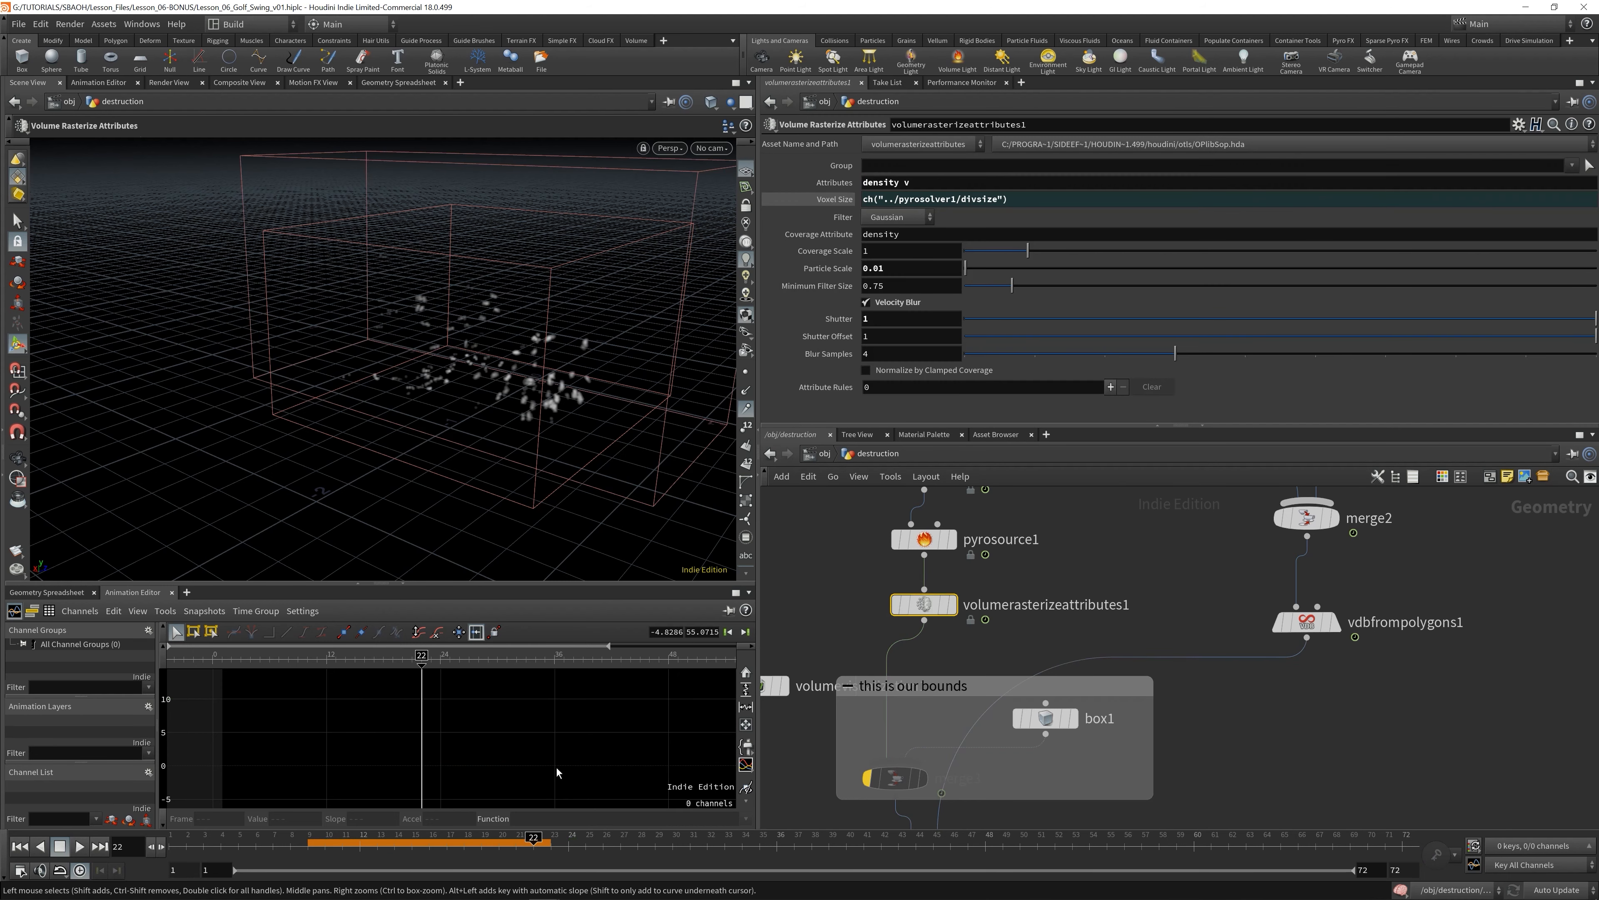
left_click(835, 199)
left_click_drag(1365, 685, 1262, 601)
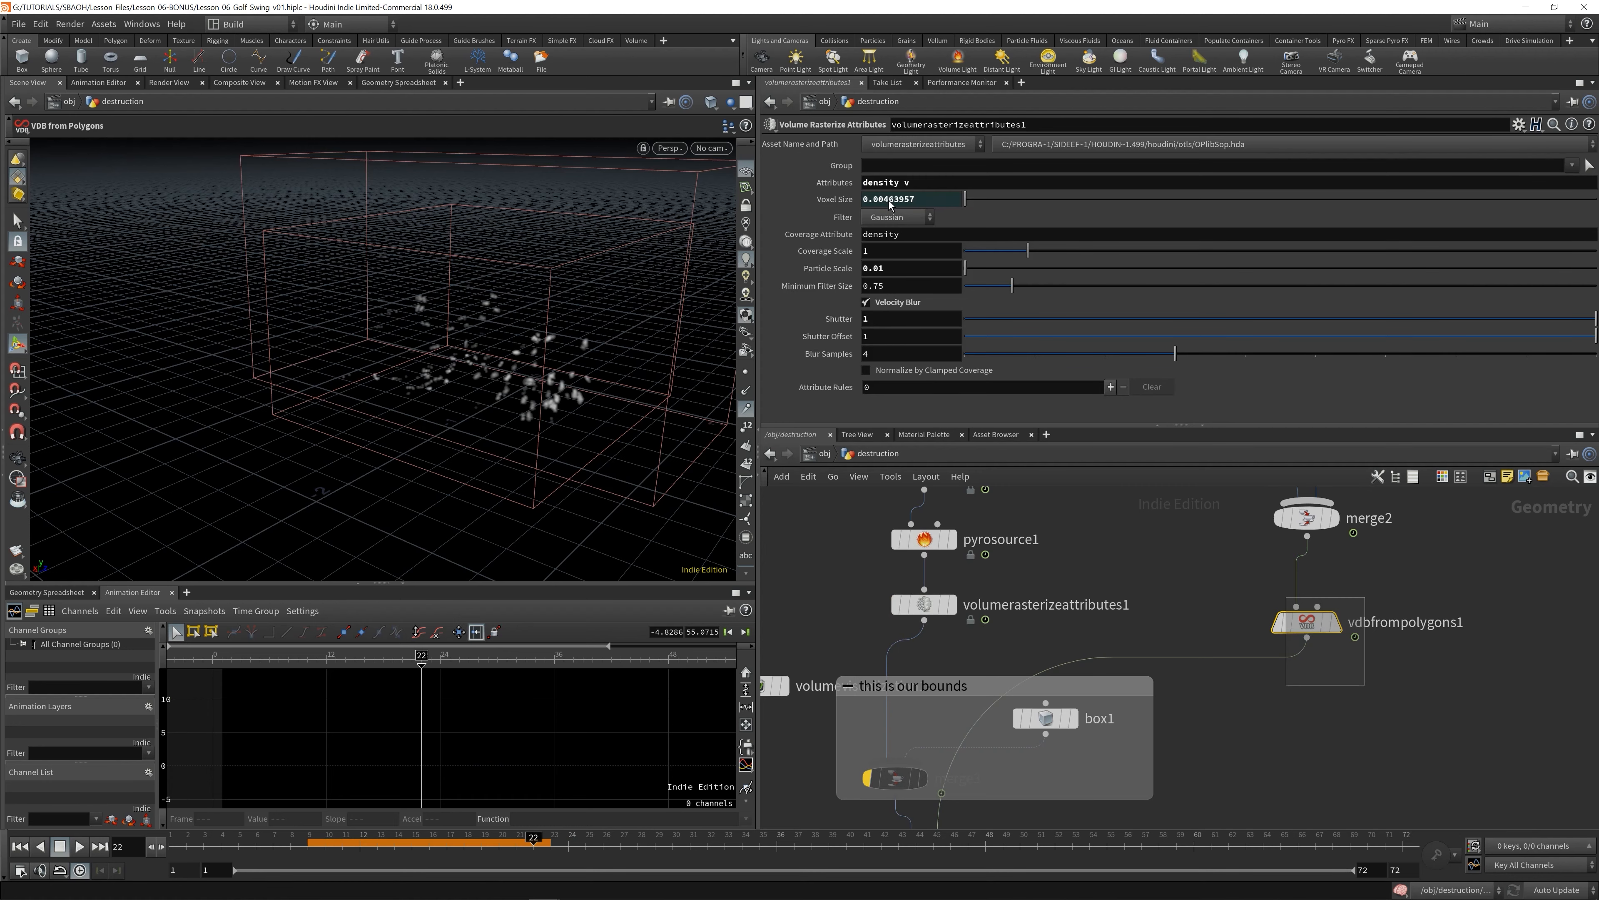
left_click(1337, 621)
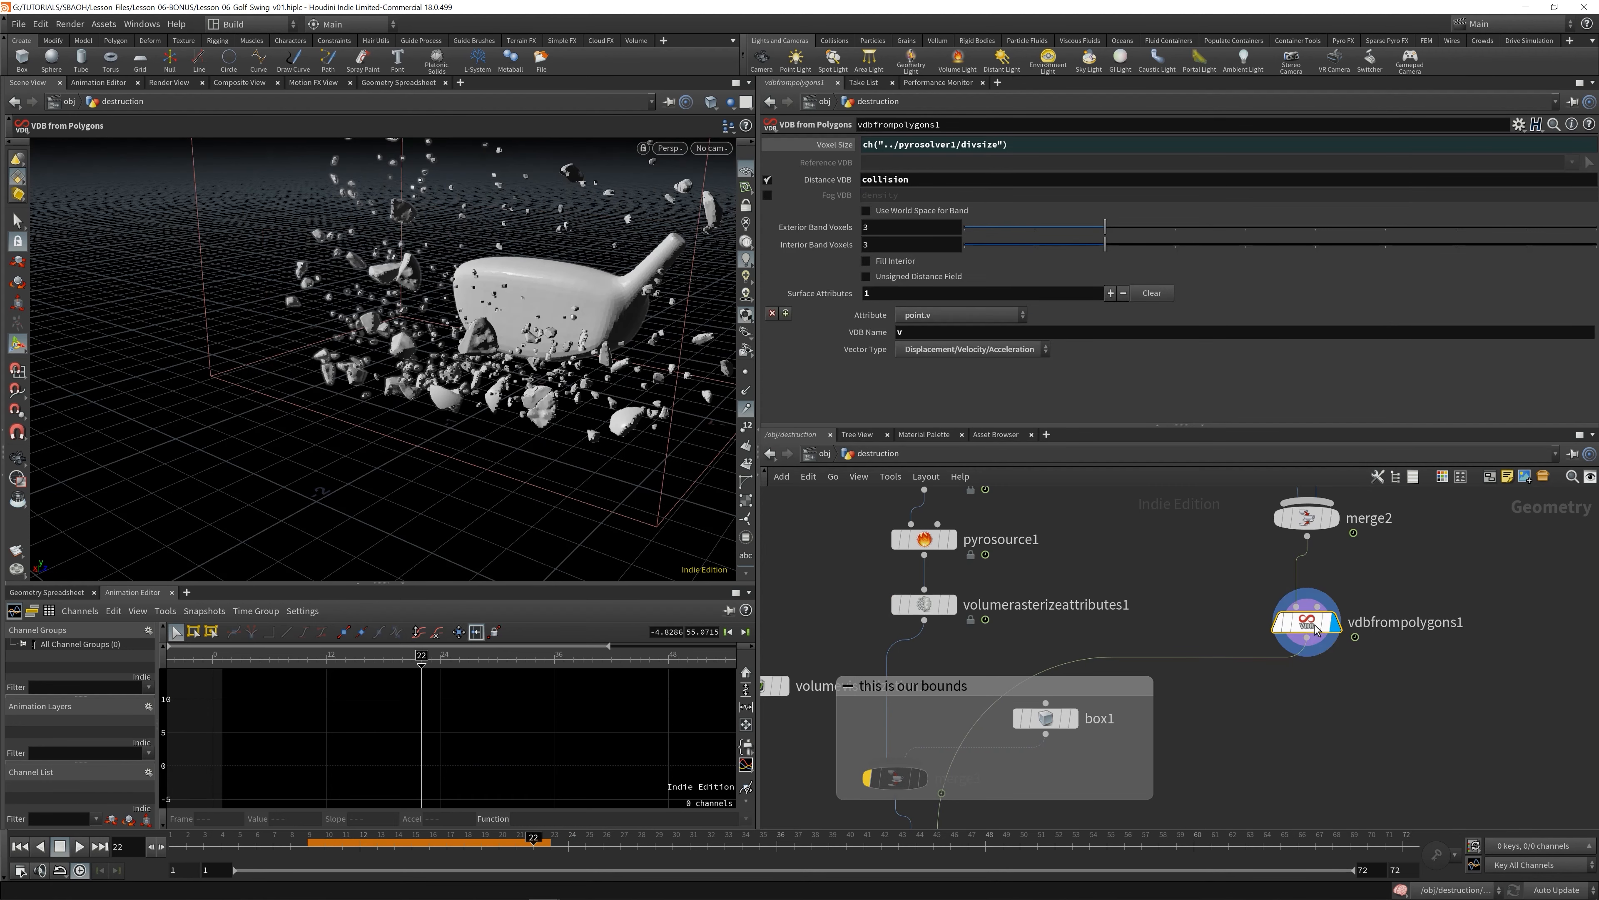
- Review the collision geometry of vdbfrompolygons1 at frame 10 and in playback, and examine it at frame 1
left_click(325, 846)
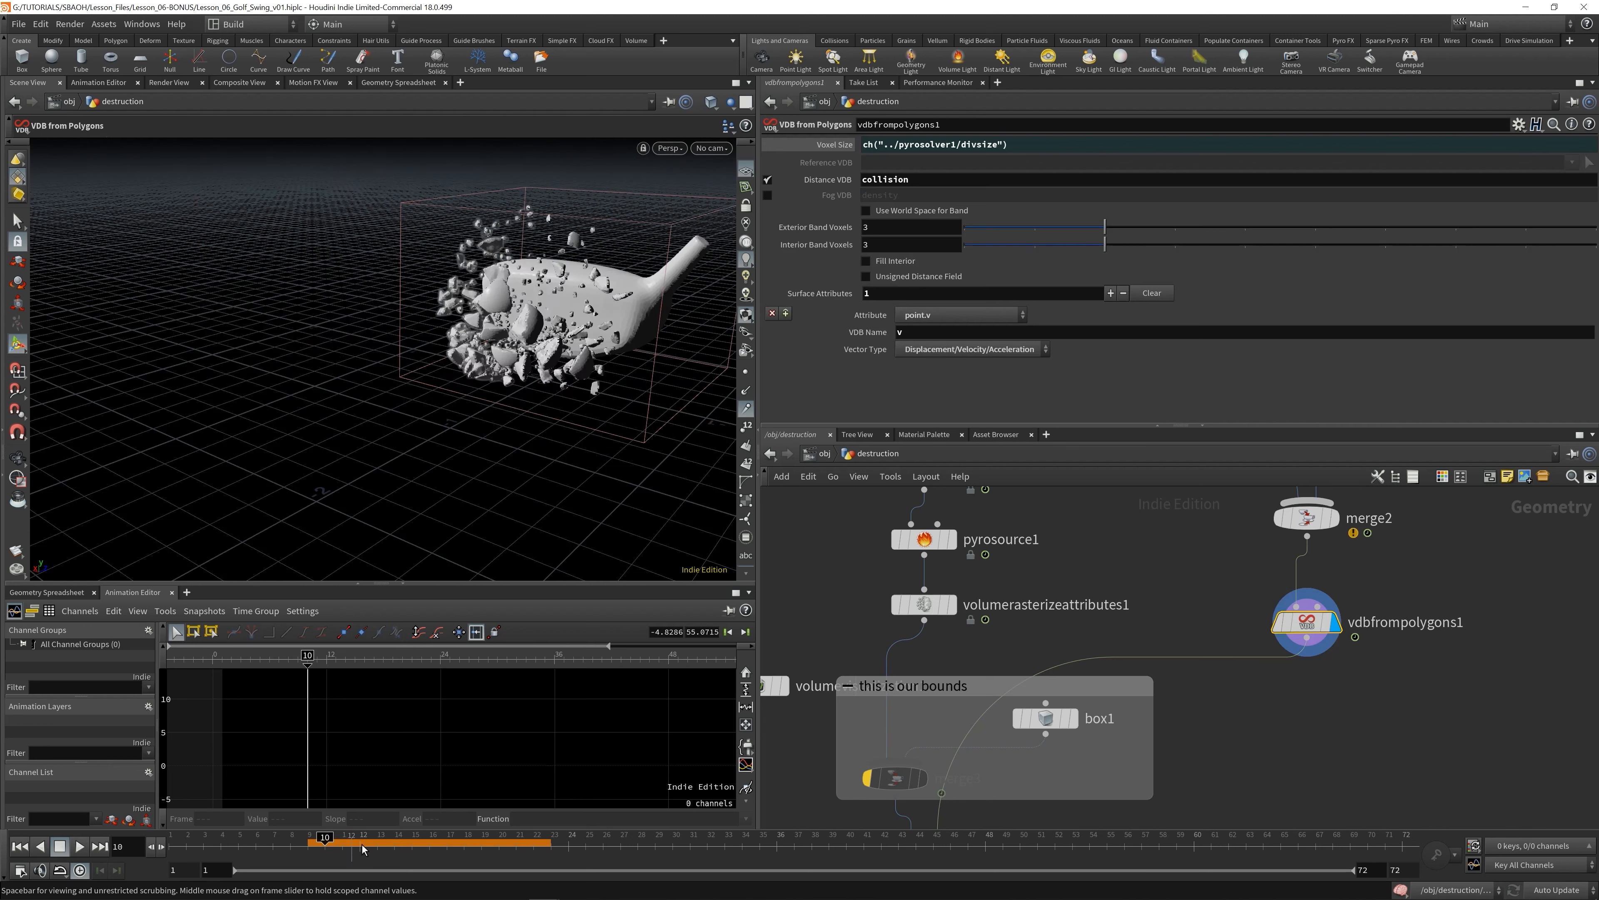
left_click(20, 845)
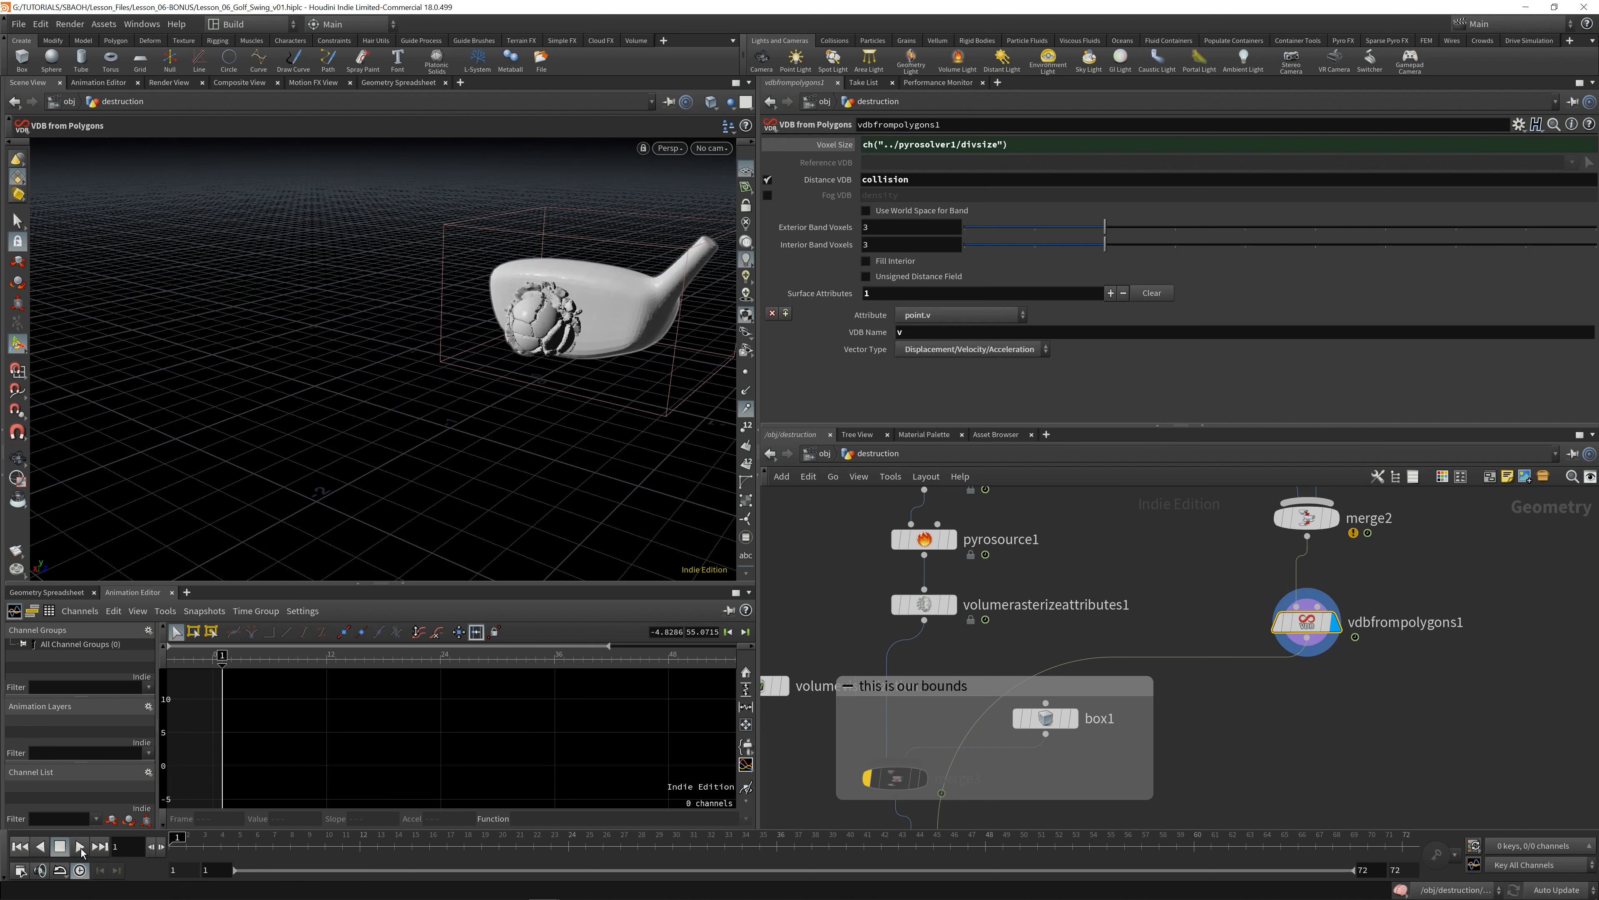
left_click(80, 847)
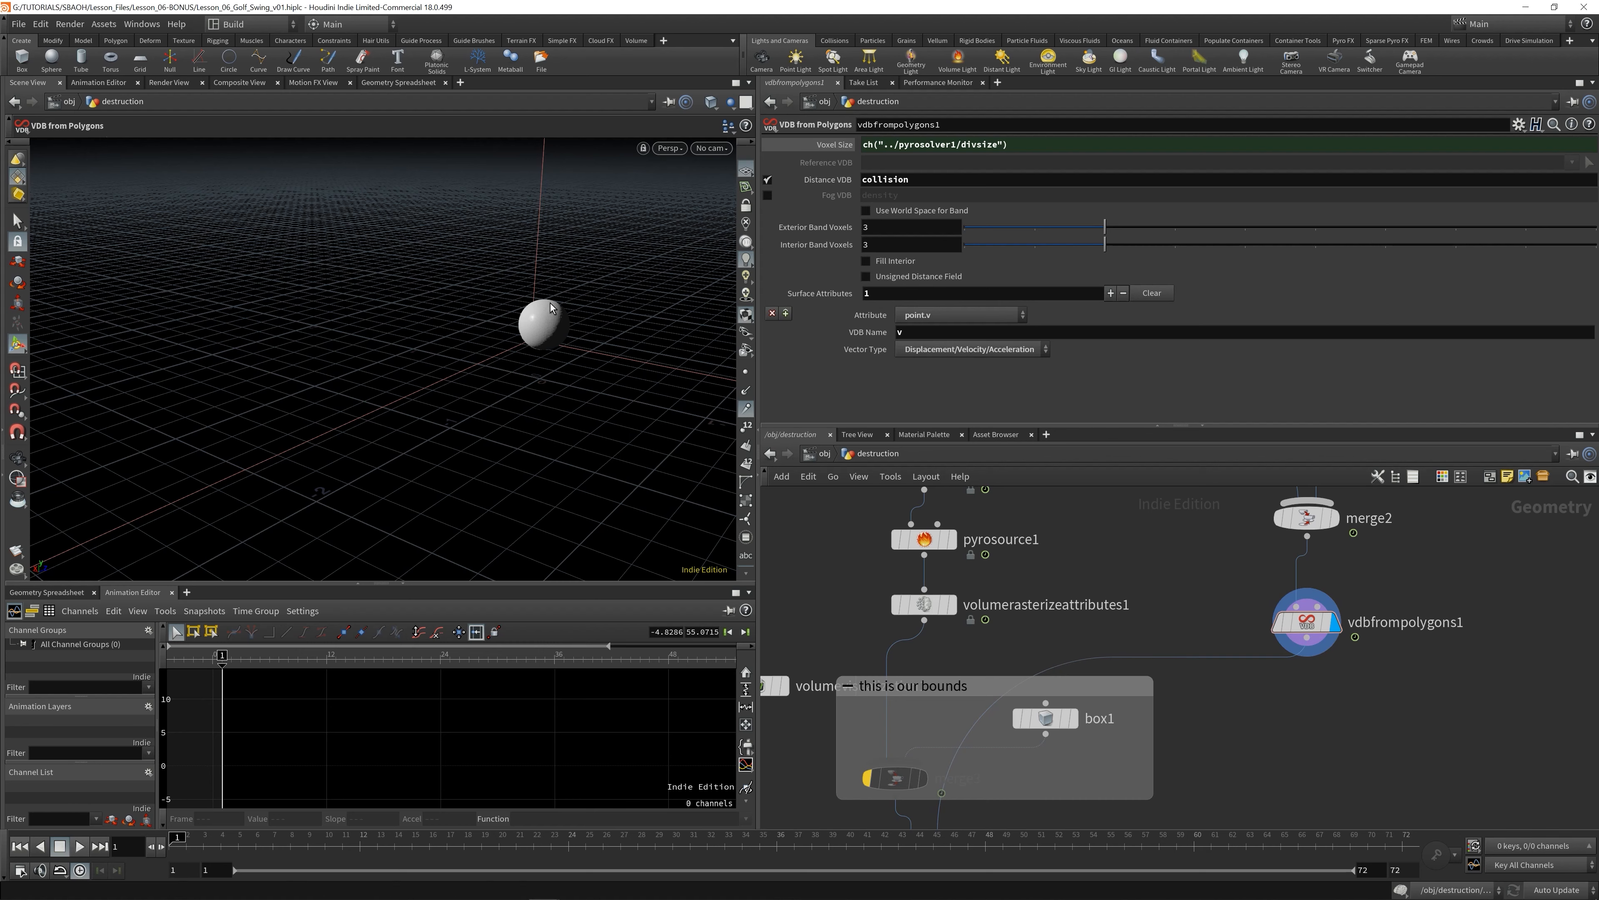
middle_click(1313, 631)
- Display merge2 and examine where the ball and club are in the scene at frame 1
left_click(1339, 514)
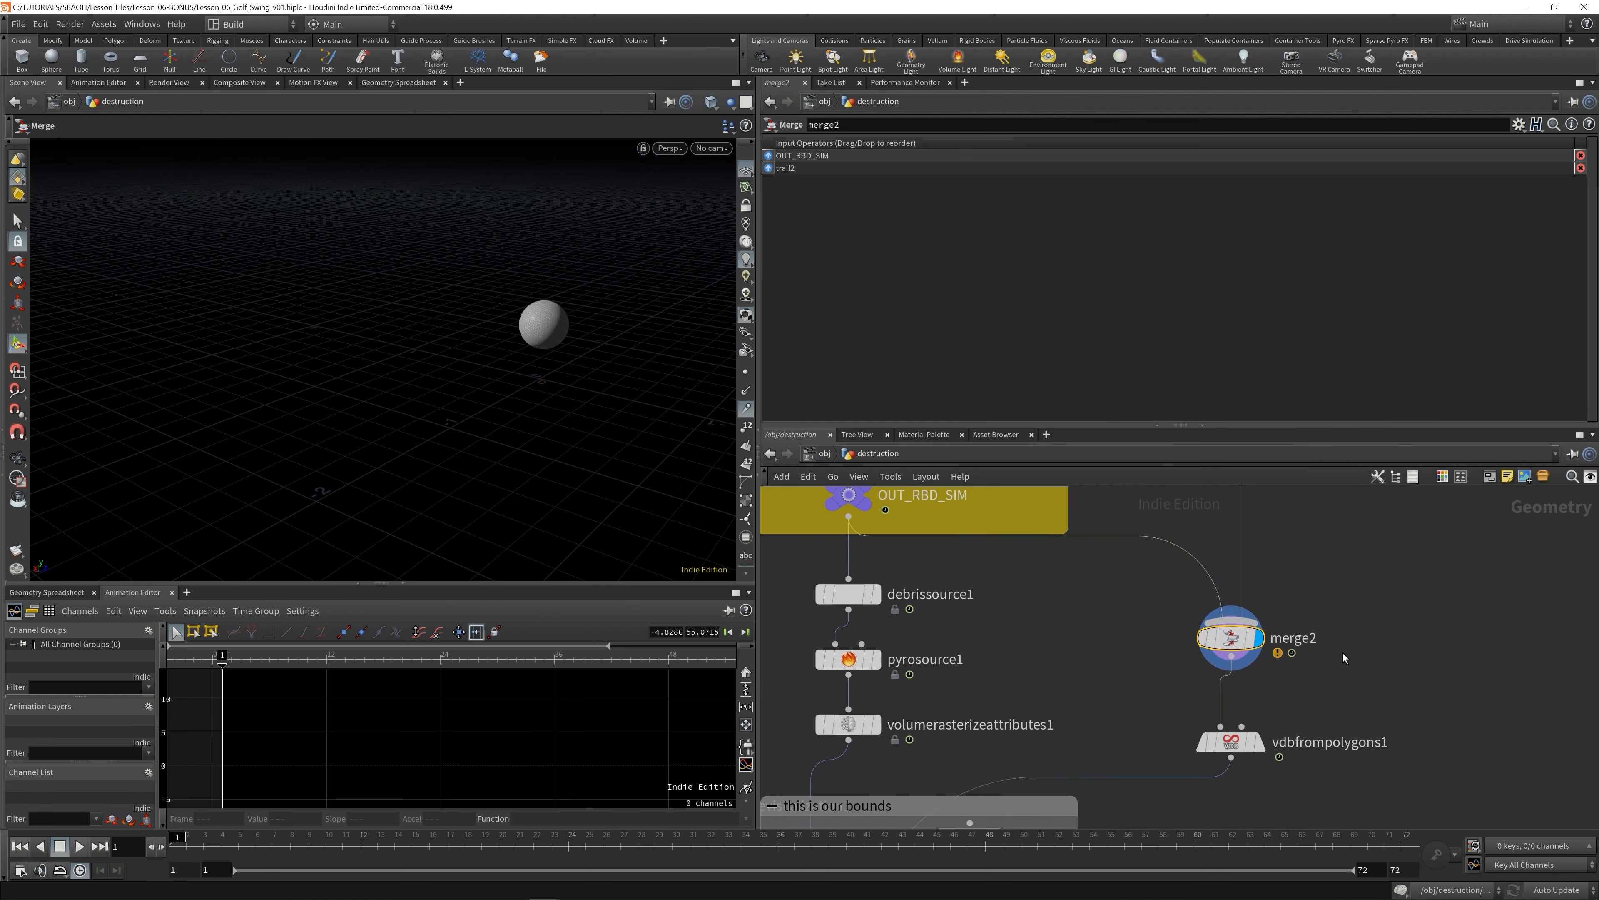
key("Escape")
mouse_move(518, 339)
left_mouse_down()
mouse_move(421, 429)
mouse_move(523, 359)
left_mouse_up()
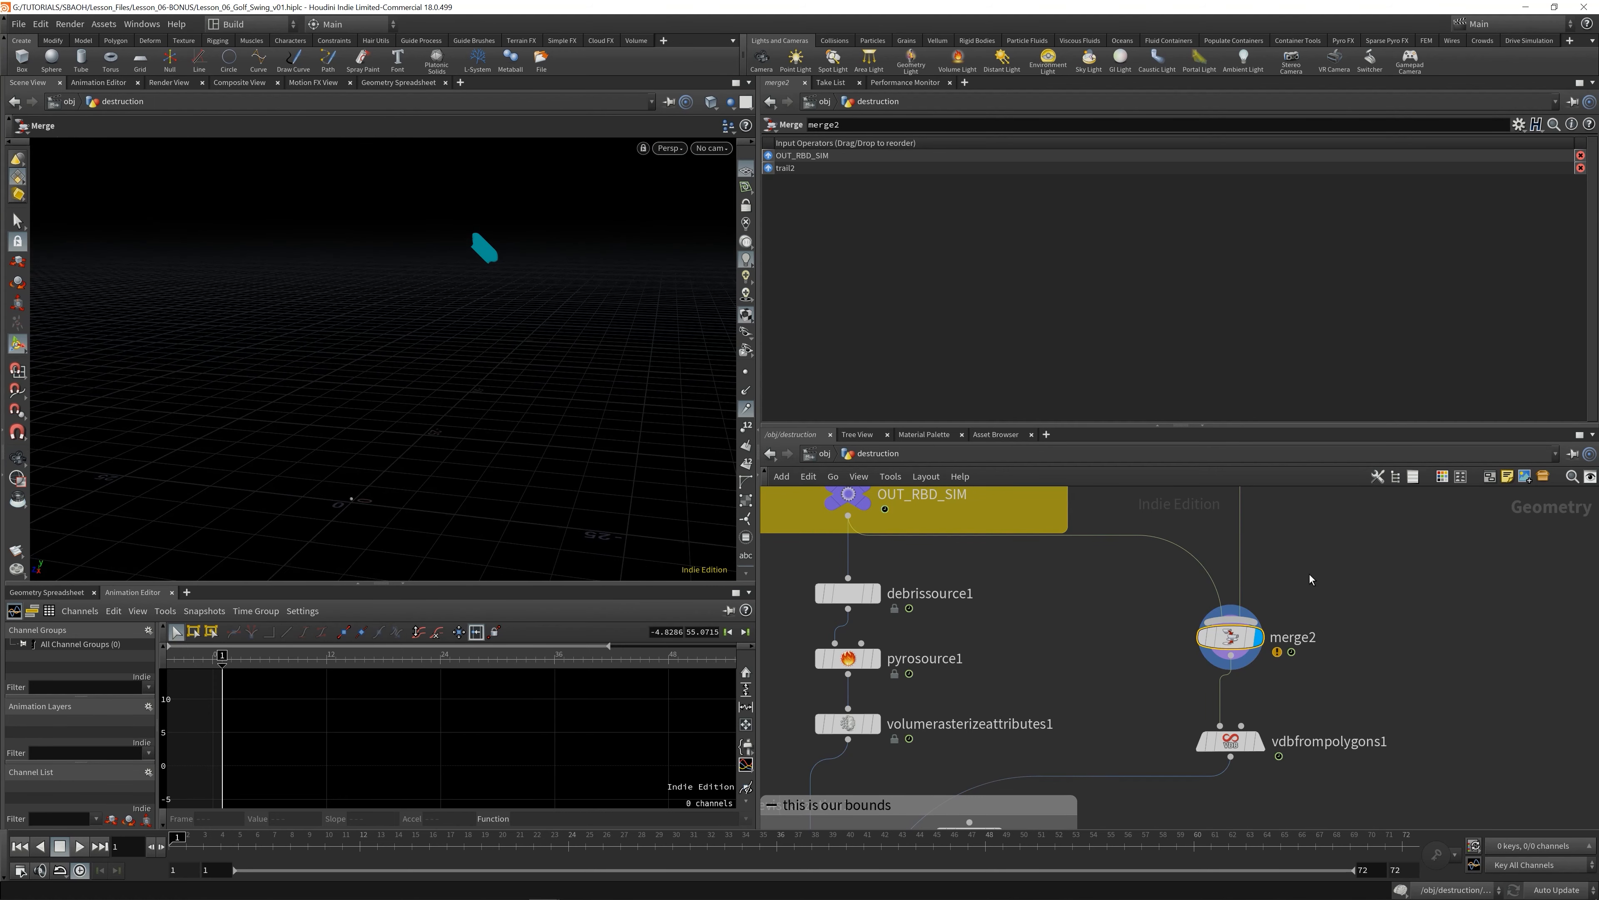
- Insert a Time Shift node between merge2 and vdbfrompolygons1 and display its output
key("Tab")
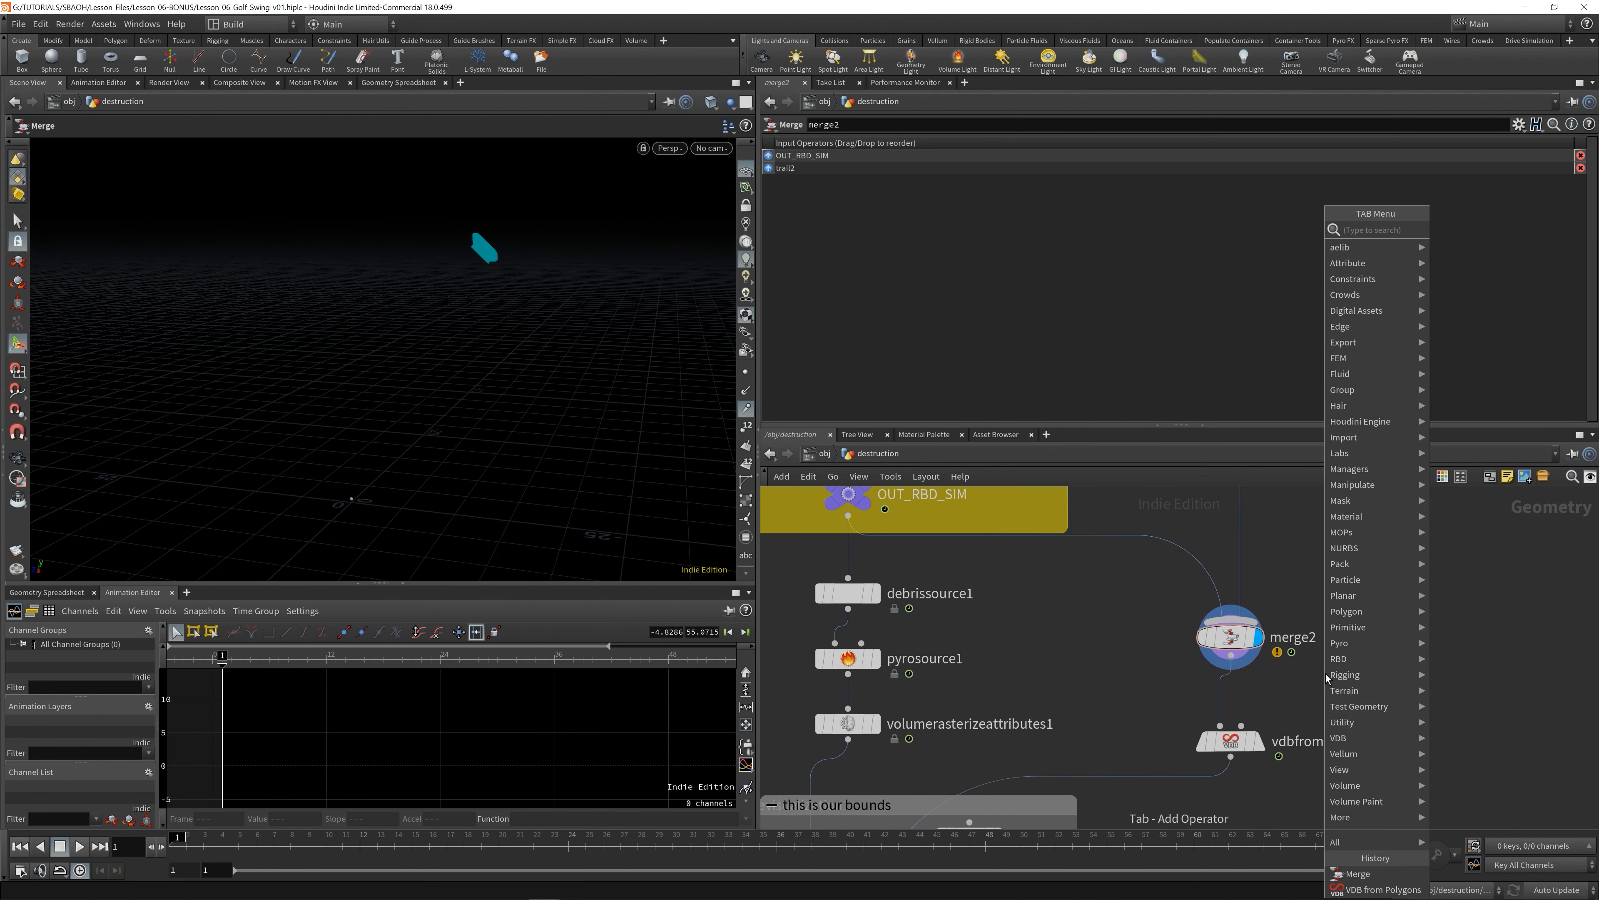
type("timeshif")
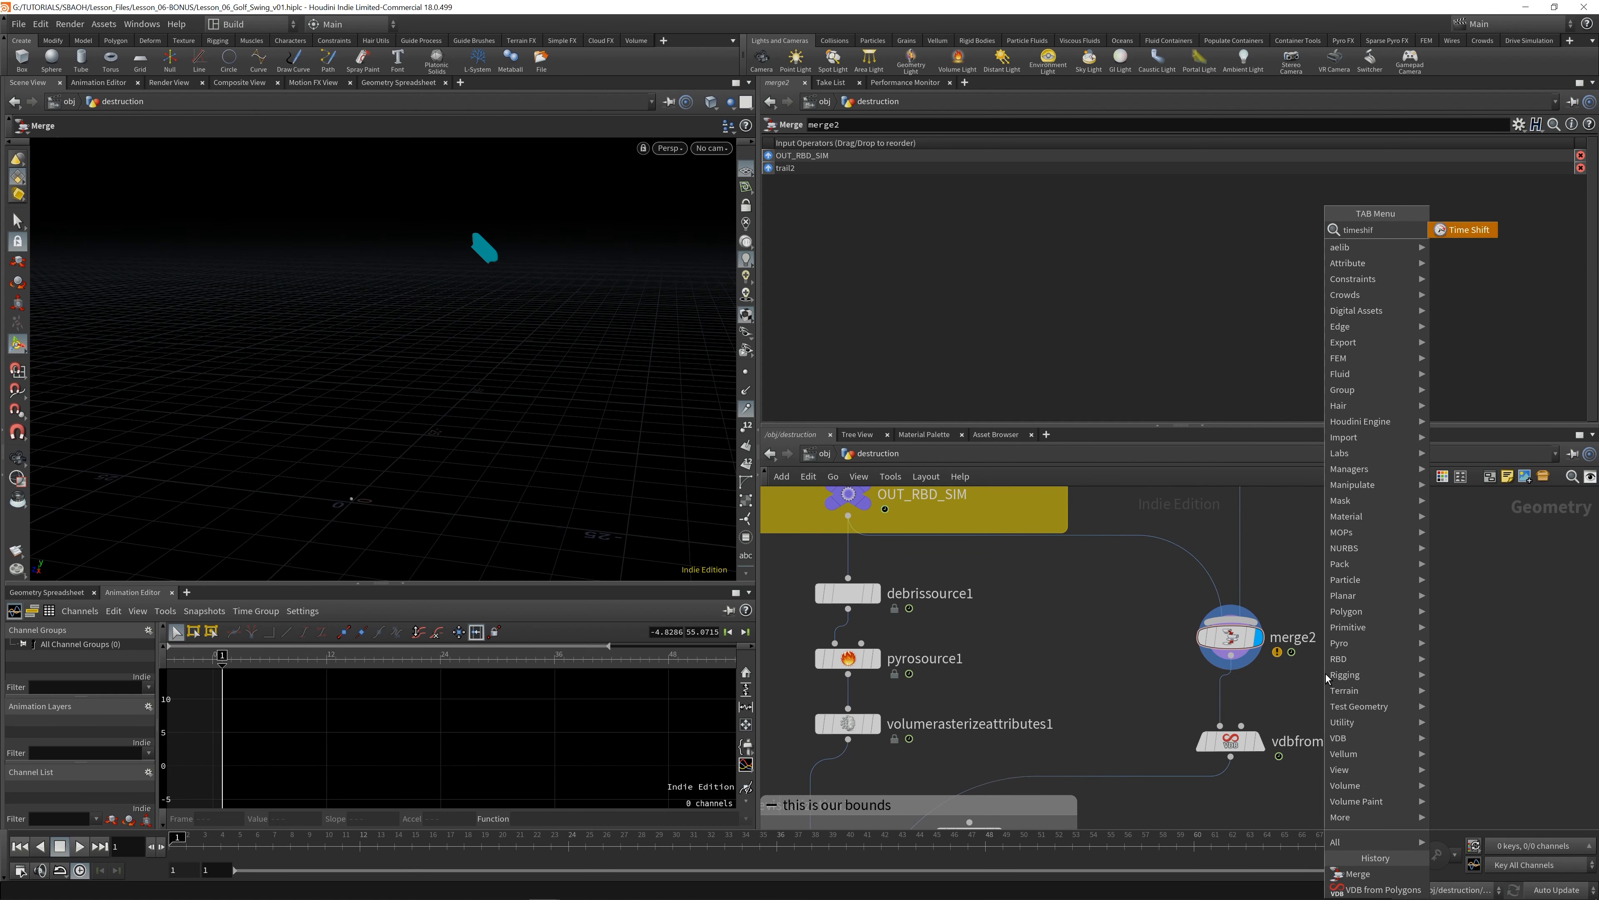
key("Return")
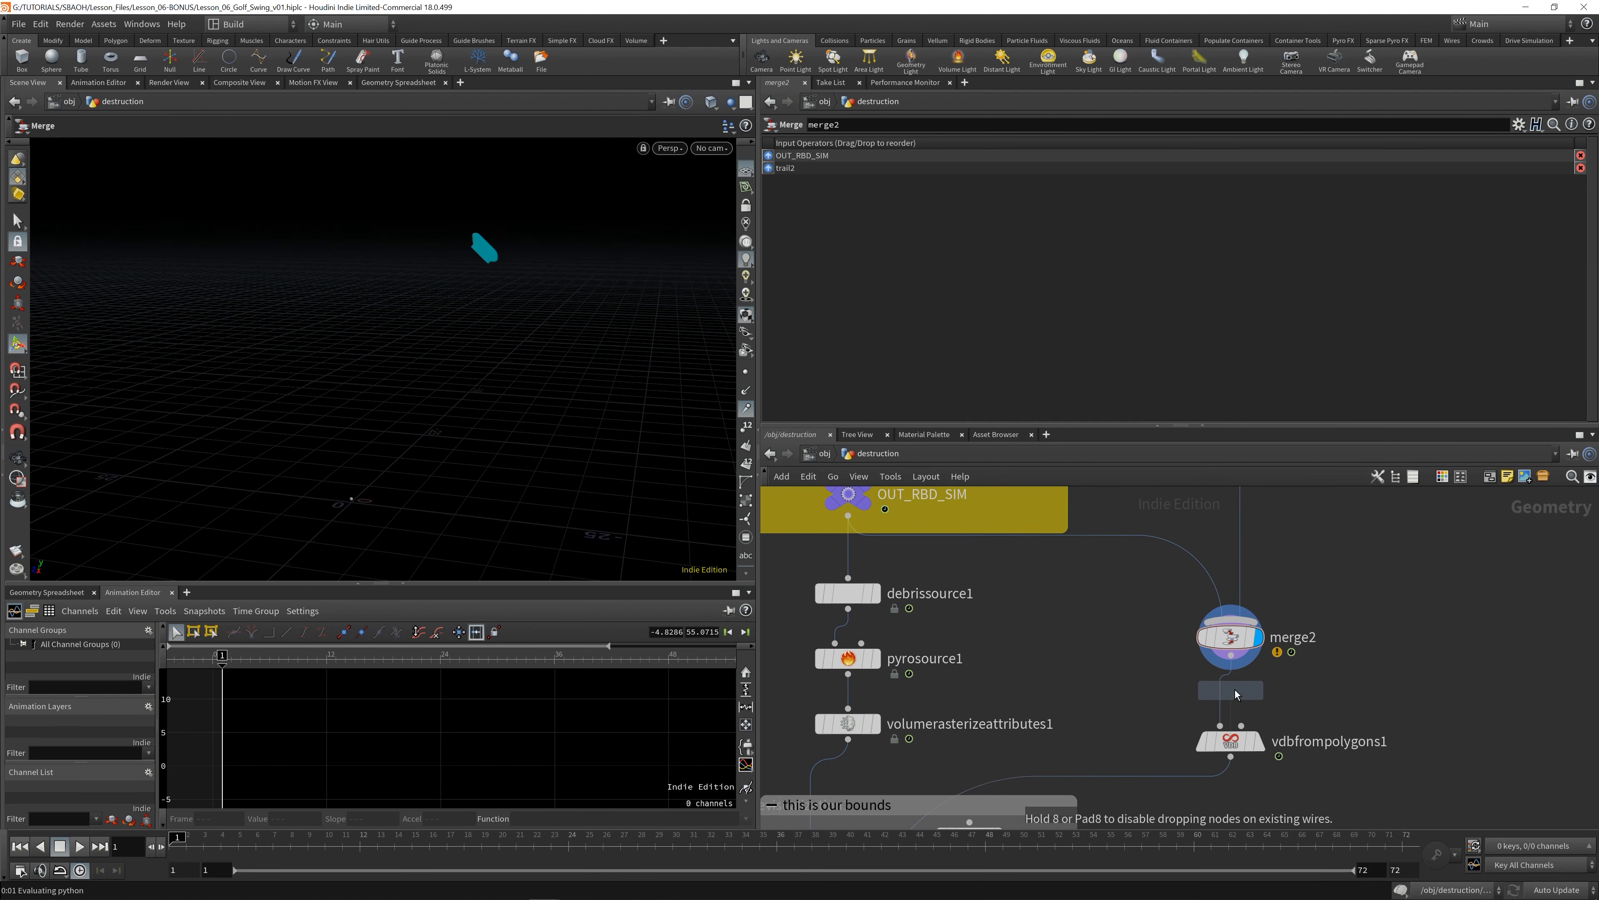
left_click(1224, 701)
left_click_drag(1224, 702, 1242, 703)
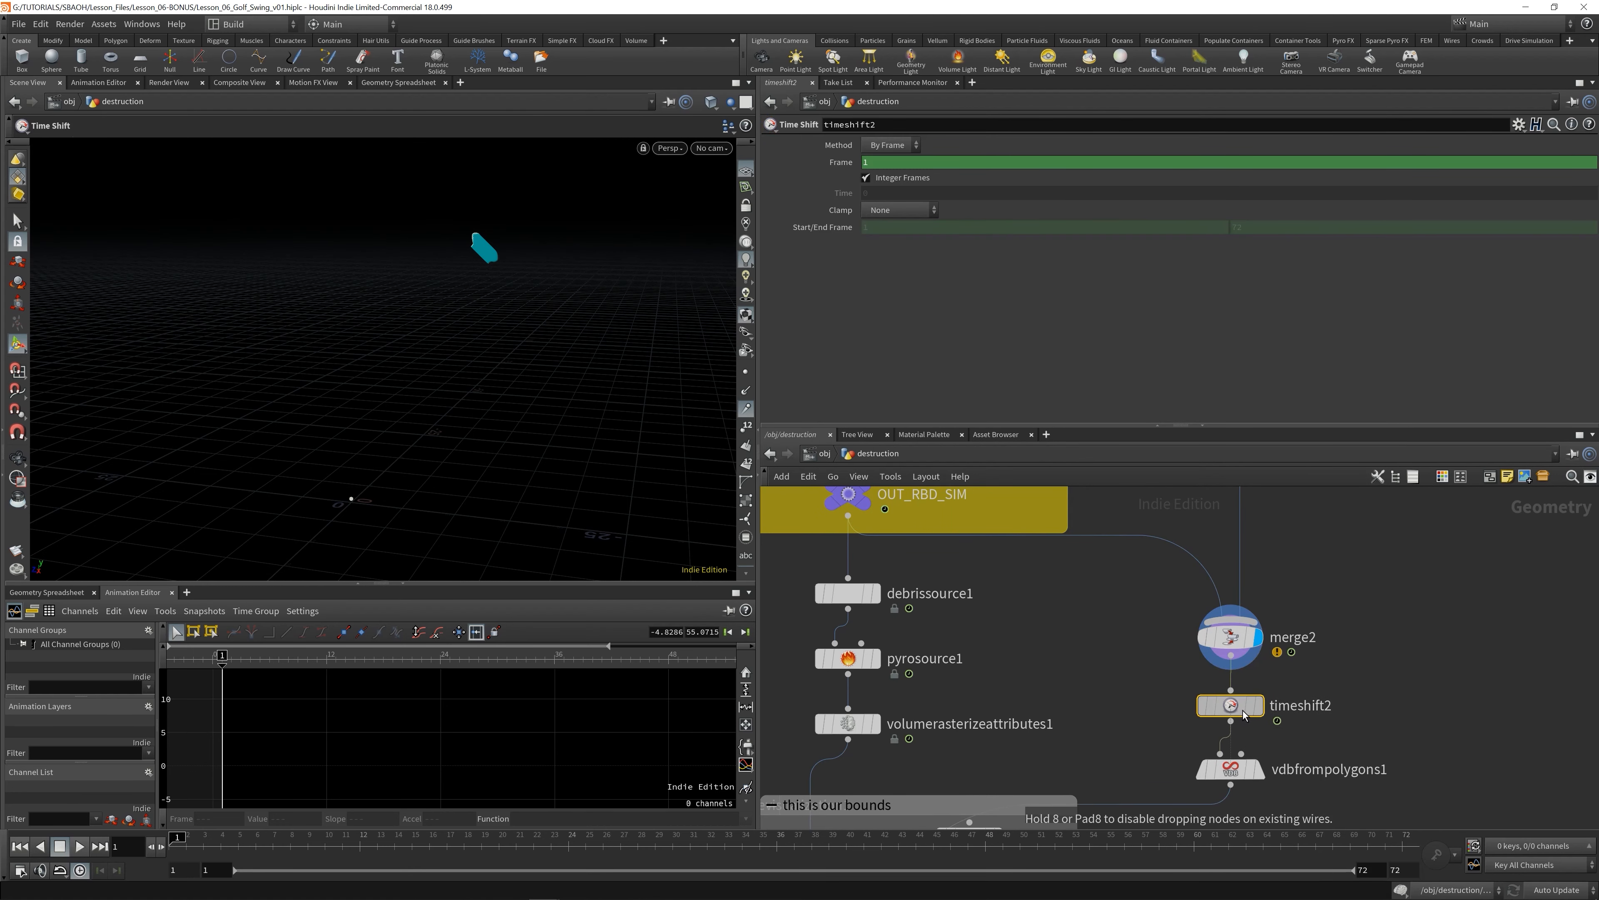
left_click(1260, 705)
- Go to frame 8 and frame the golf club and ball closely in the viewport to examine their positions
left_click_drag(183, 845, 290, 849)
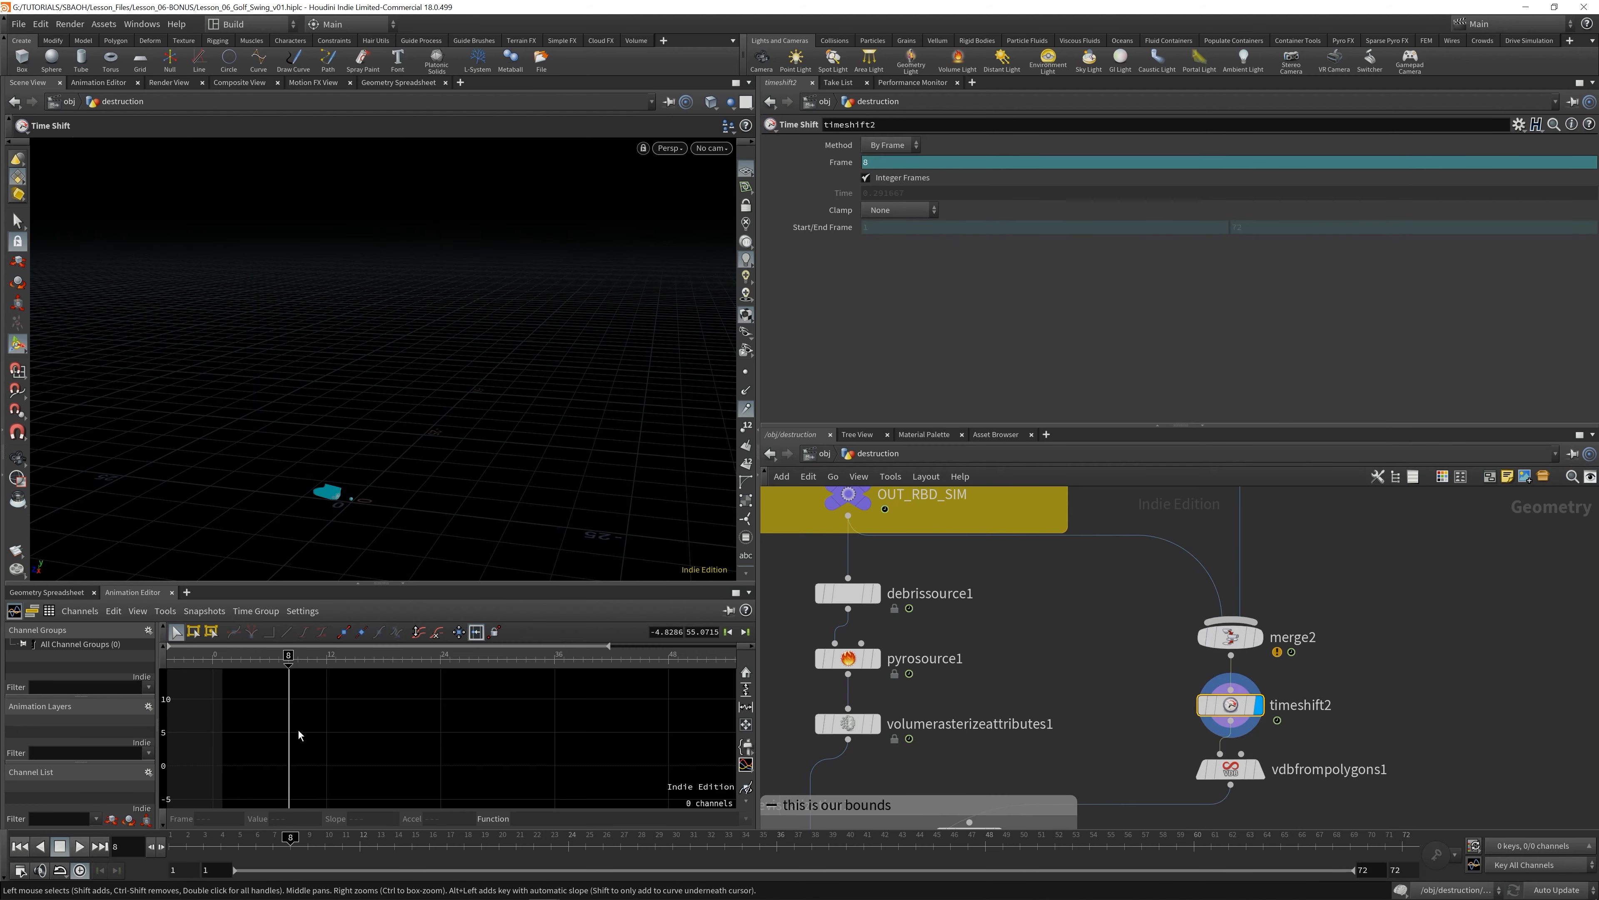
key("Escape")
left_click_drag(257, 482, 466, 491)
key("space+h")
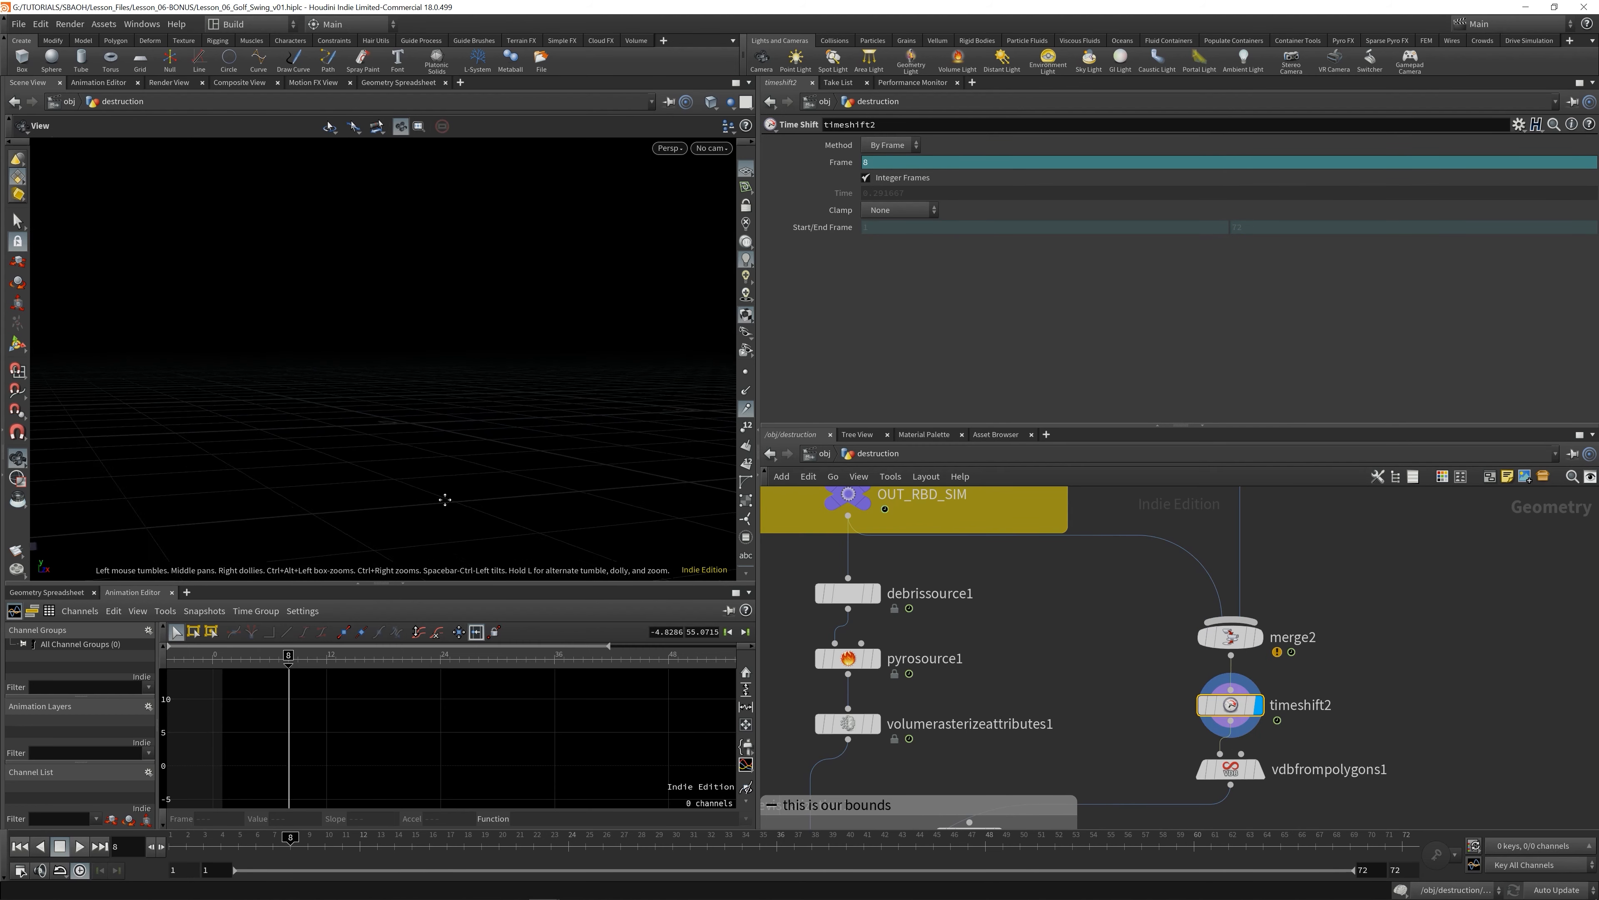
key("space+g")
scroll(459, 406, "down", 5)
left_click_drag(511, 418, 393, 414)
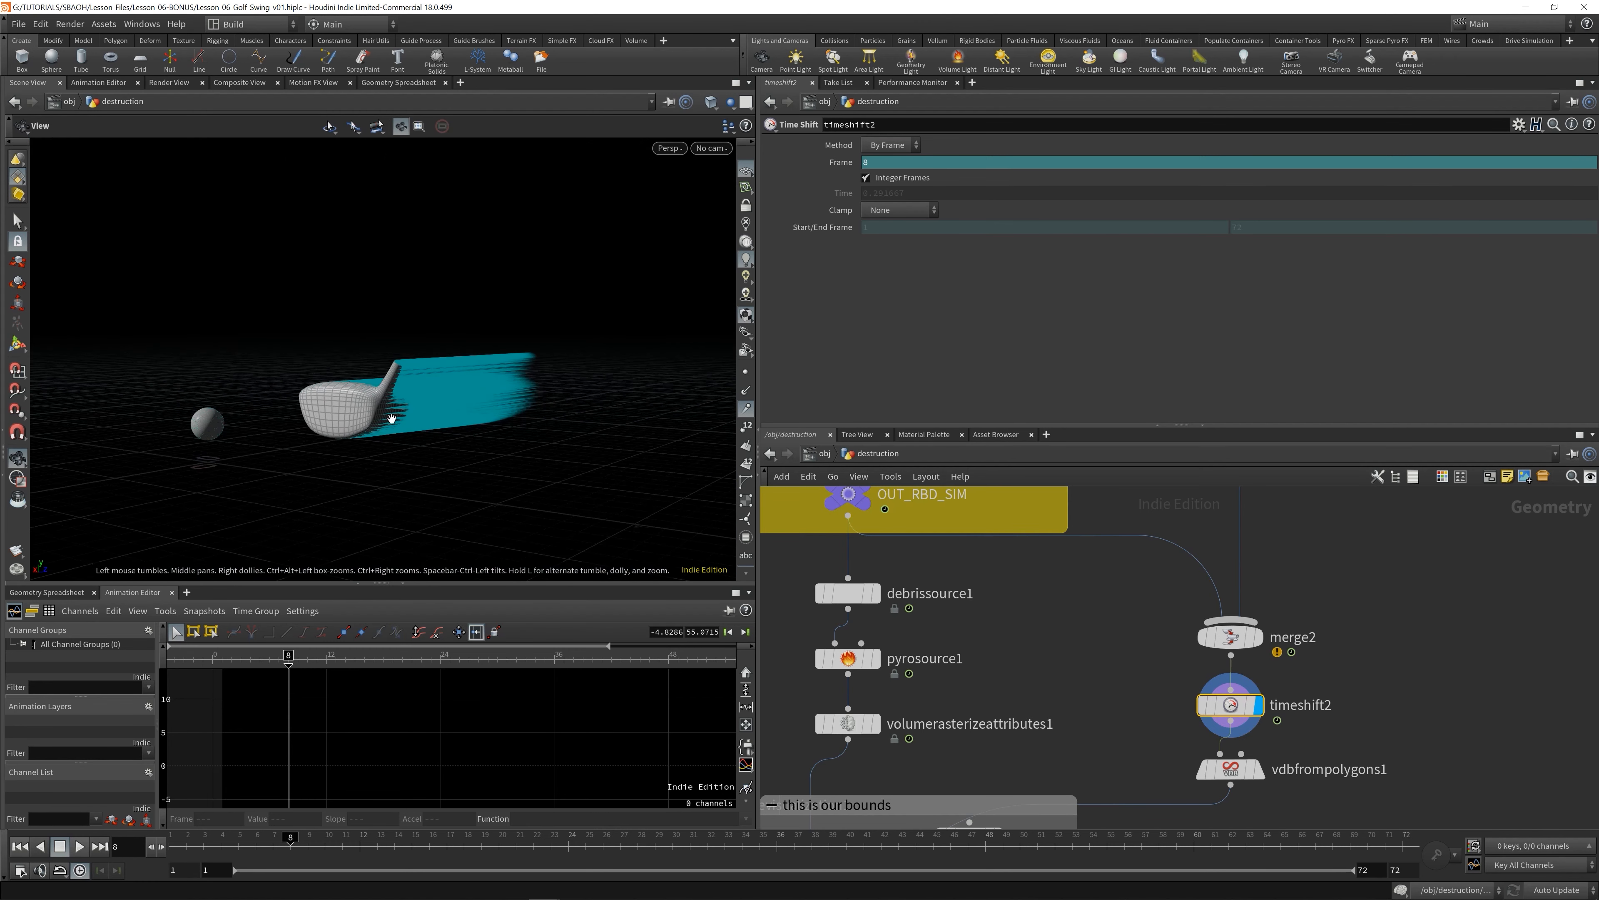
scroll(521, 433, "up", 2)
middle_click_drag(393, 414, 584, 410)
key("Return")
- Set the Time Shift to Clamp to First, remove the start frame's expression, and set the start frame to 8
left_click(899, 210)
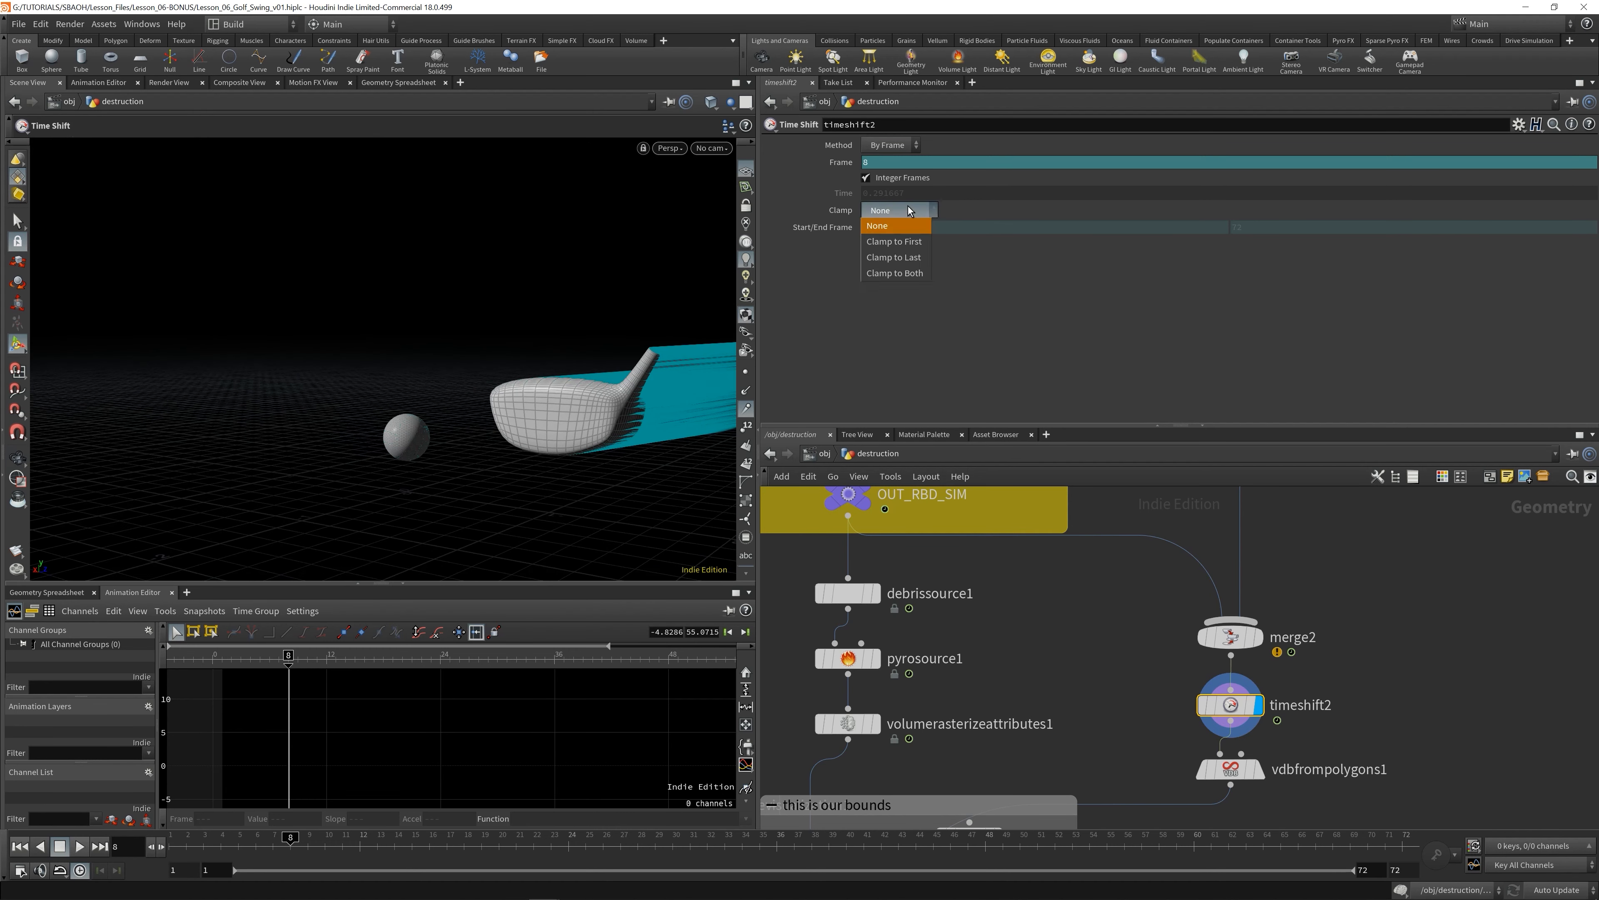
left_click(900, 241)
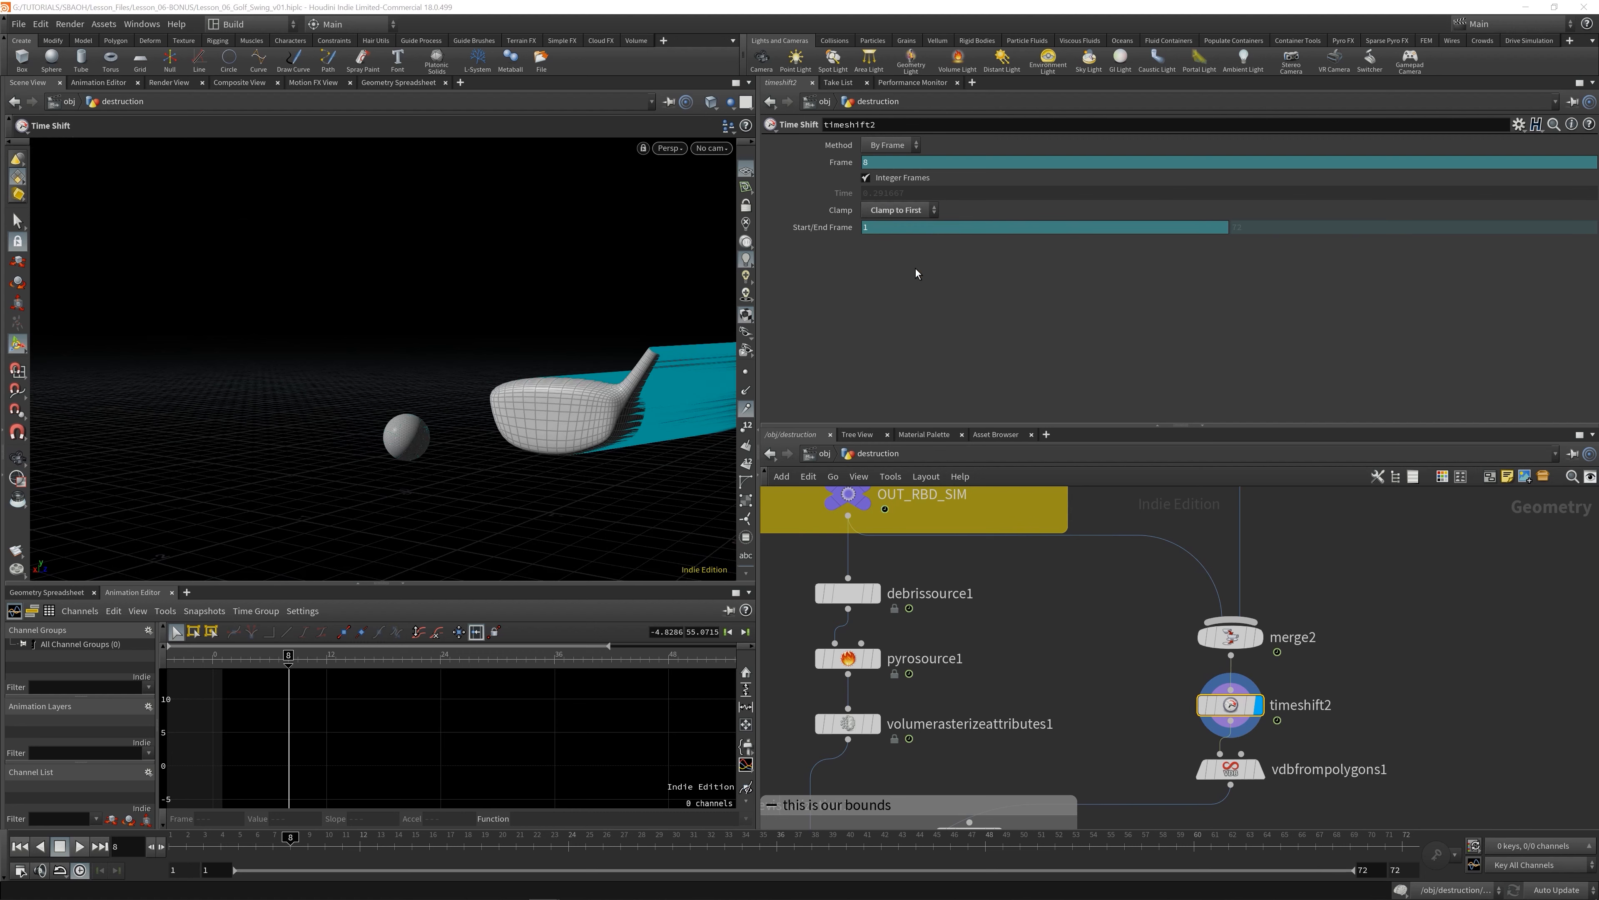
right_click(896, 228)
left_click(938, 408)
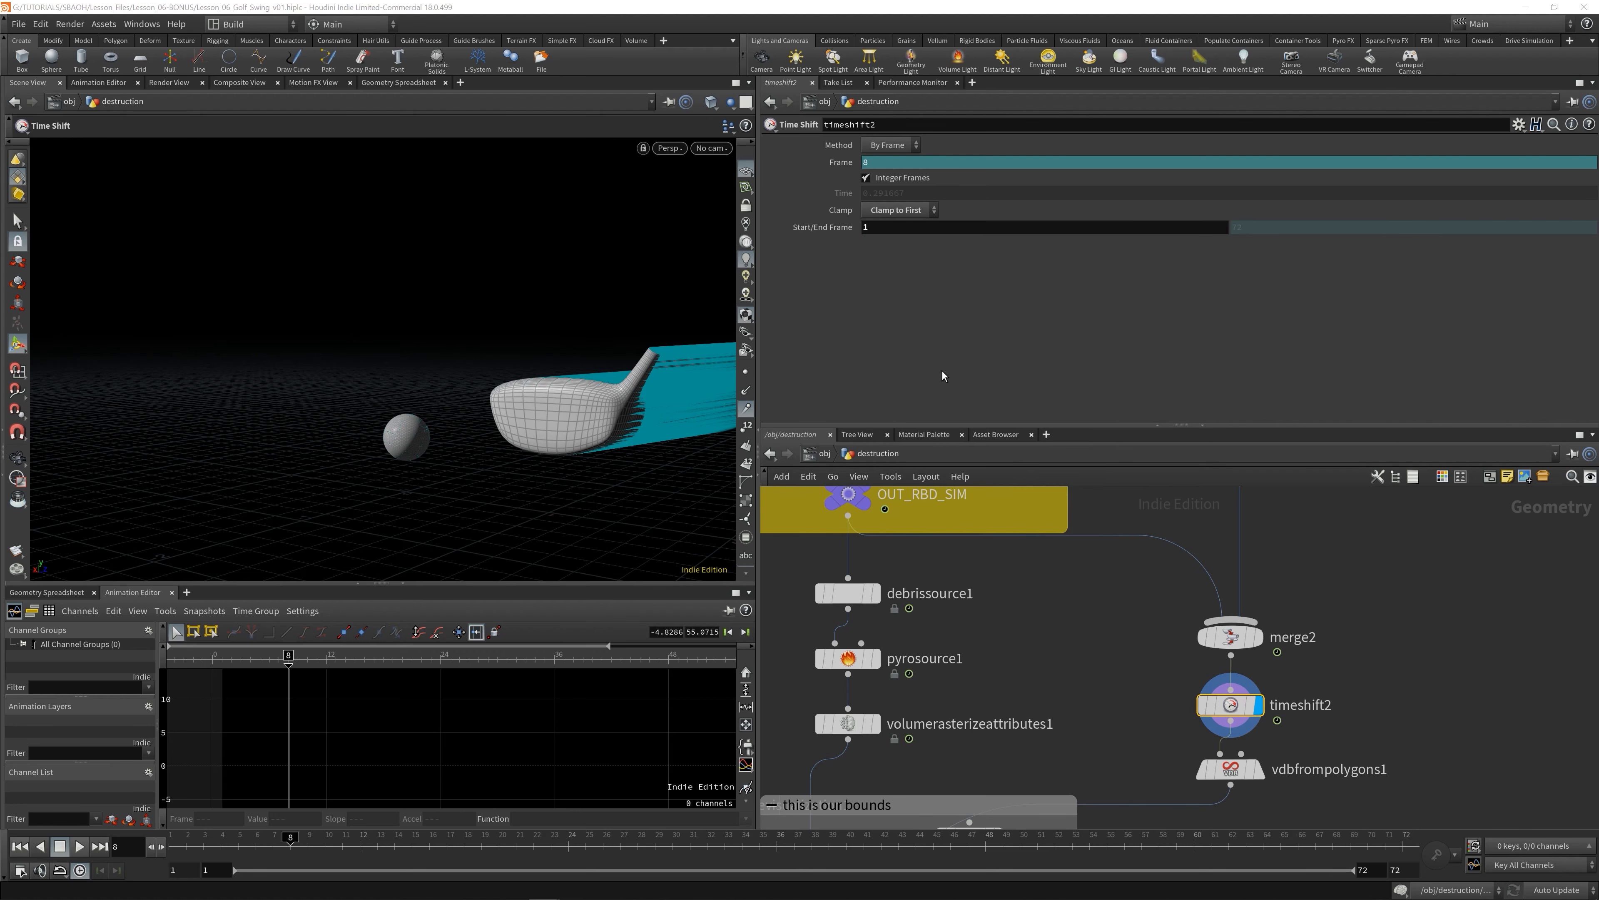
double_click(892, 234)
type("8")
key("Return")
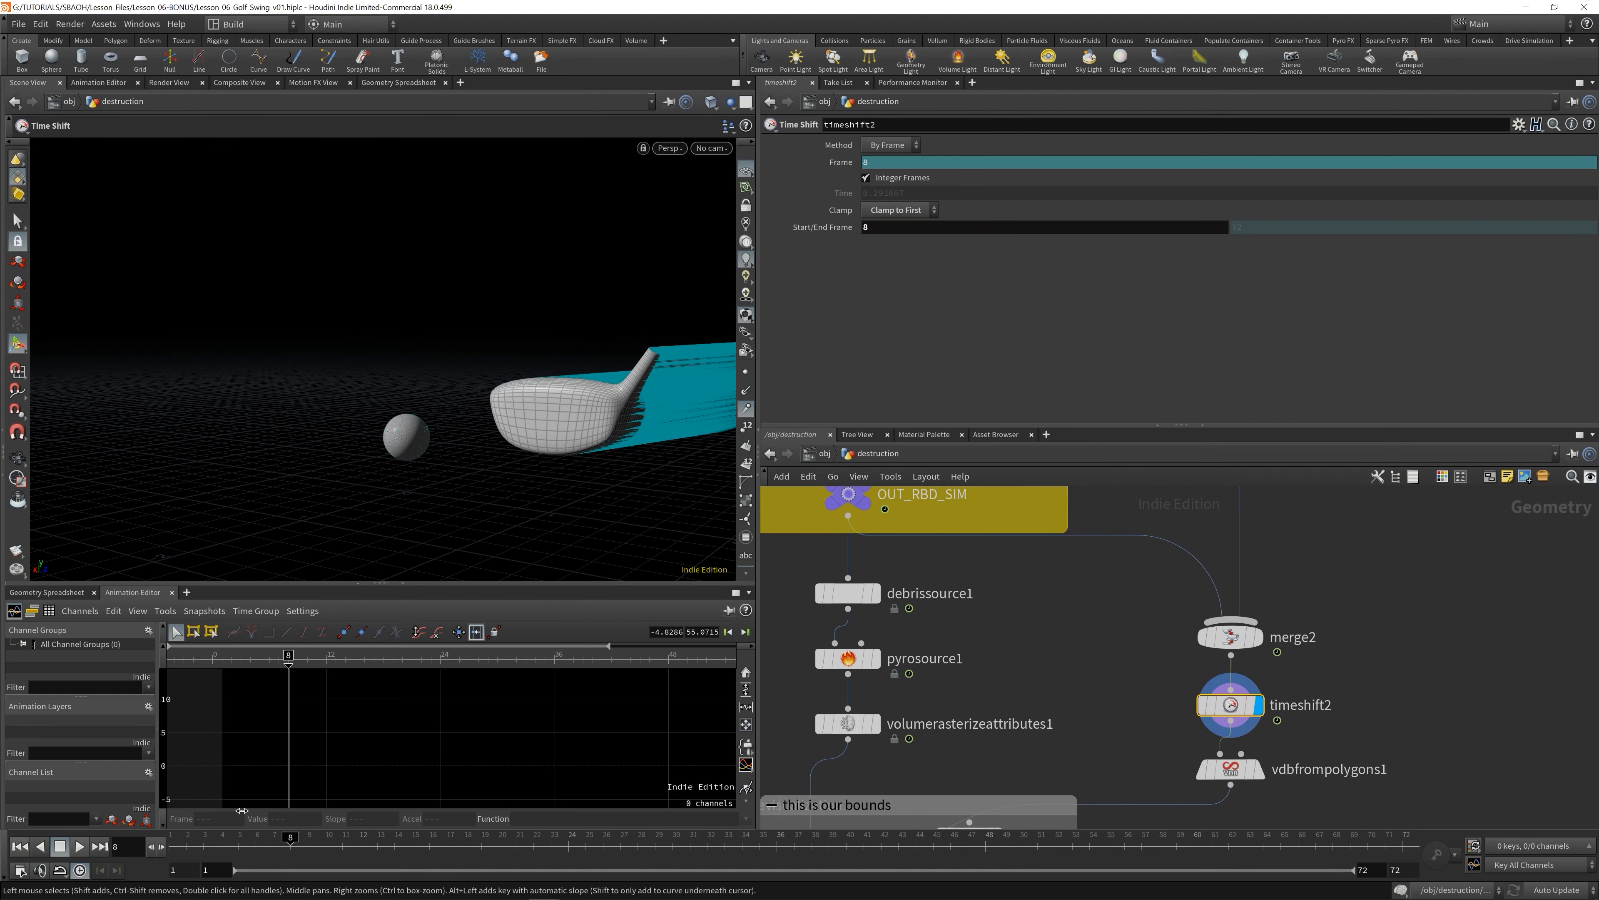
- Check the clamped motion at frame 4, then display vdbfrompolygons1, play its collision geometry and return to frame 1
left_click_drag(287, 845, 220, 845)
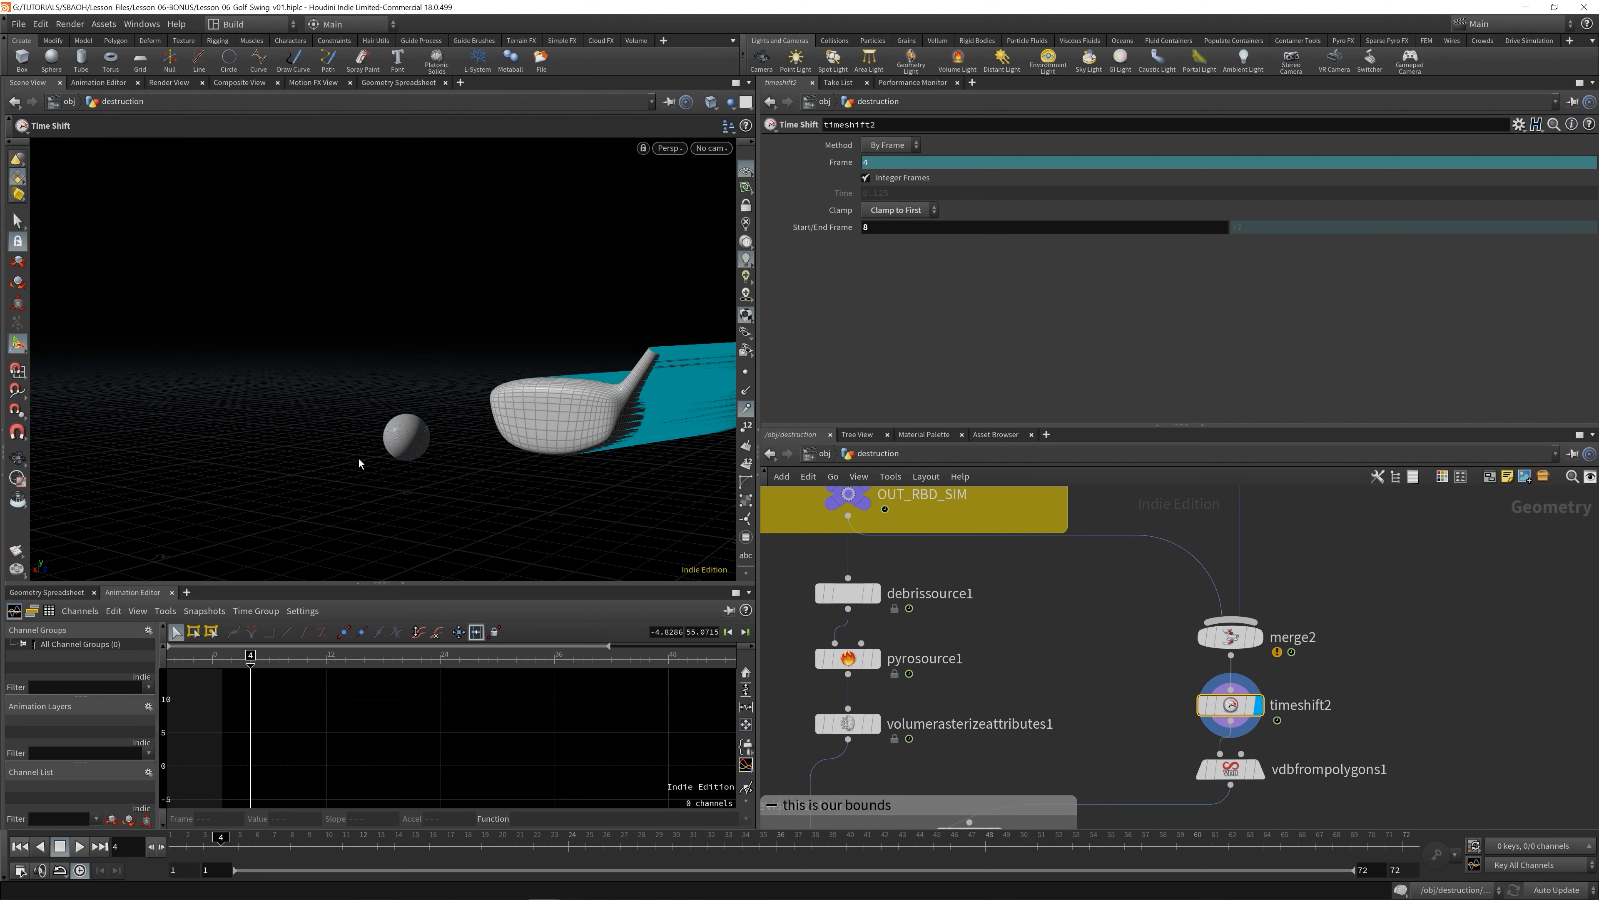
middle_click_drag(1471, 712, 1451, 648)
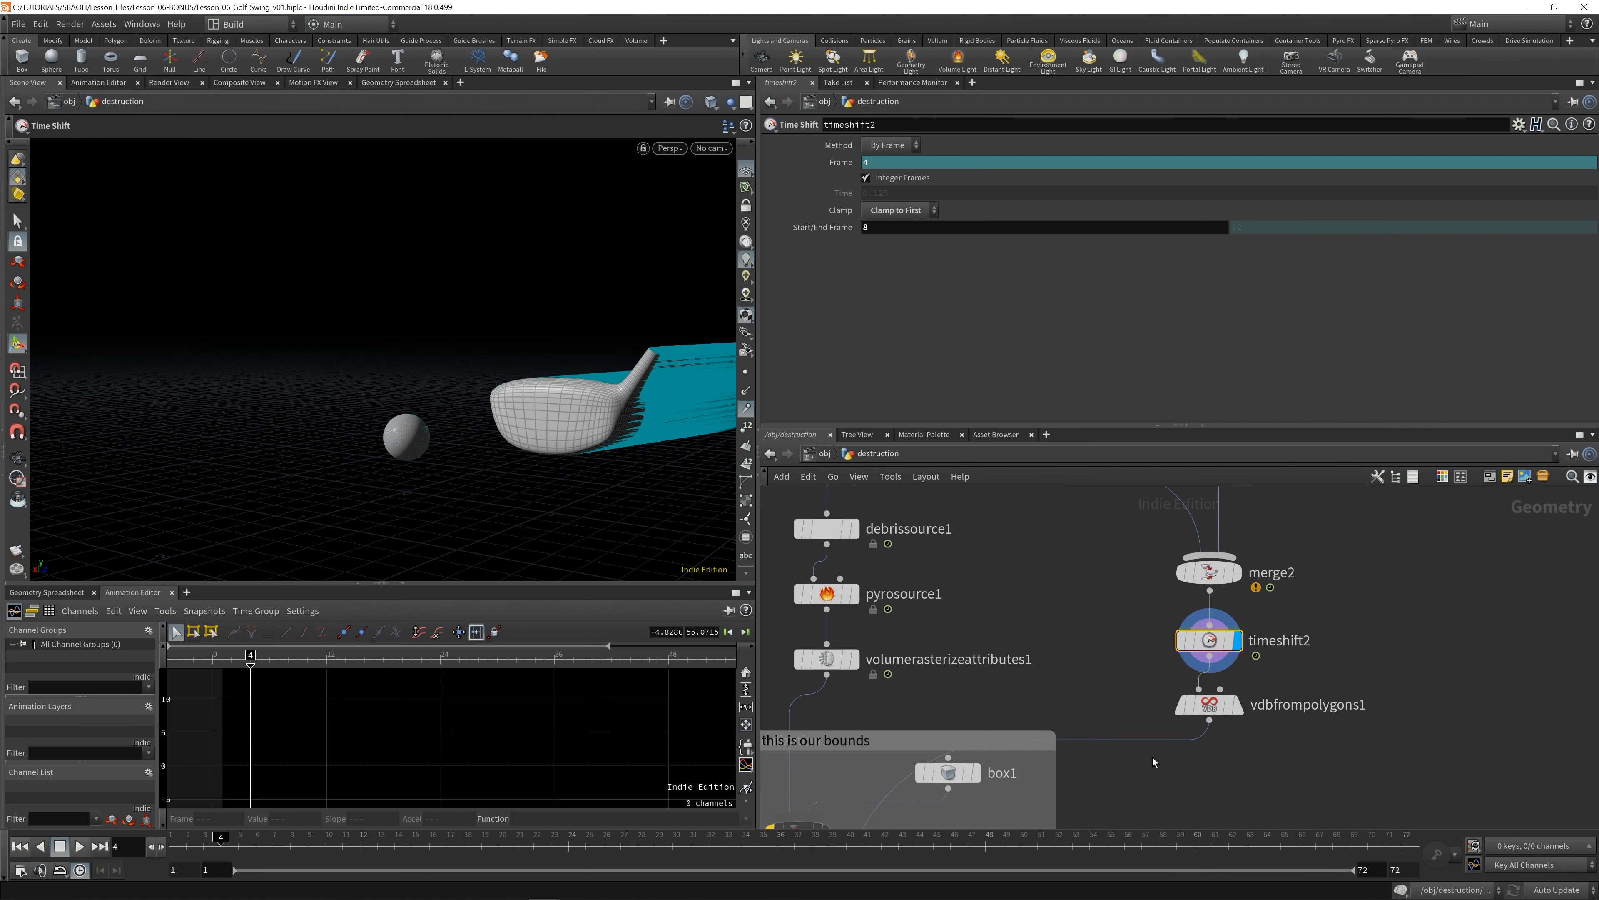
mouse_move(1207, 720)
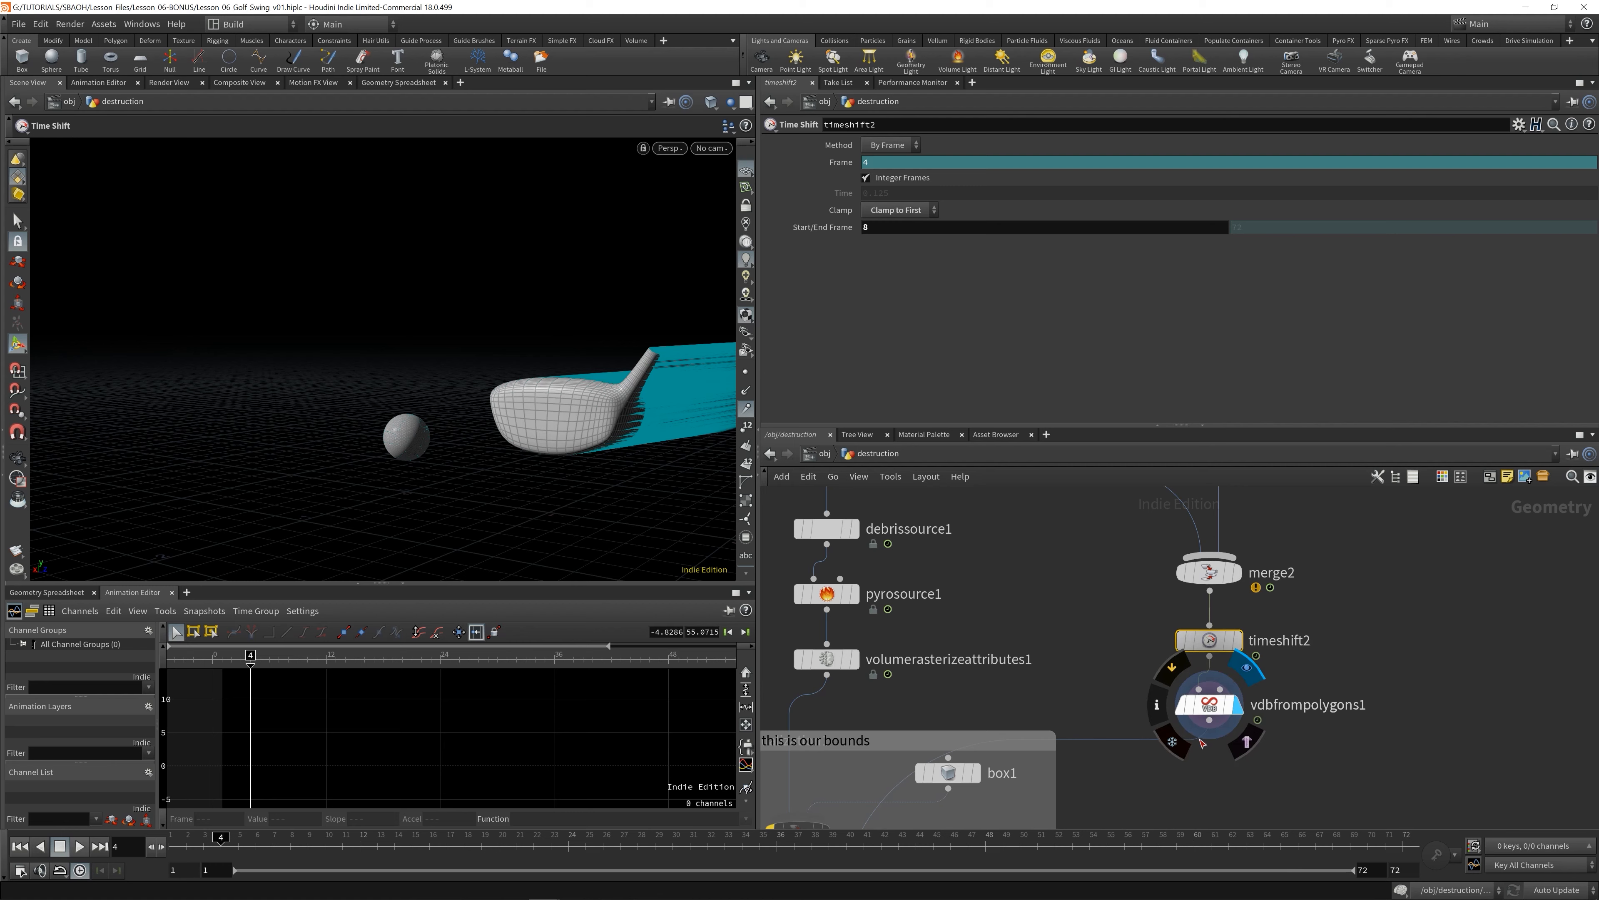
left_click(1209, 704)
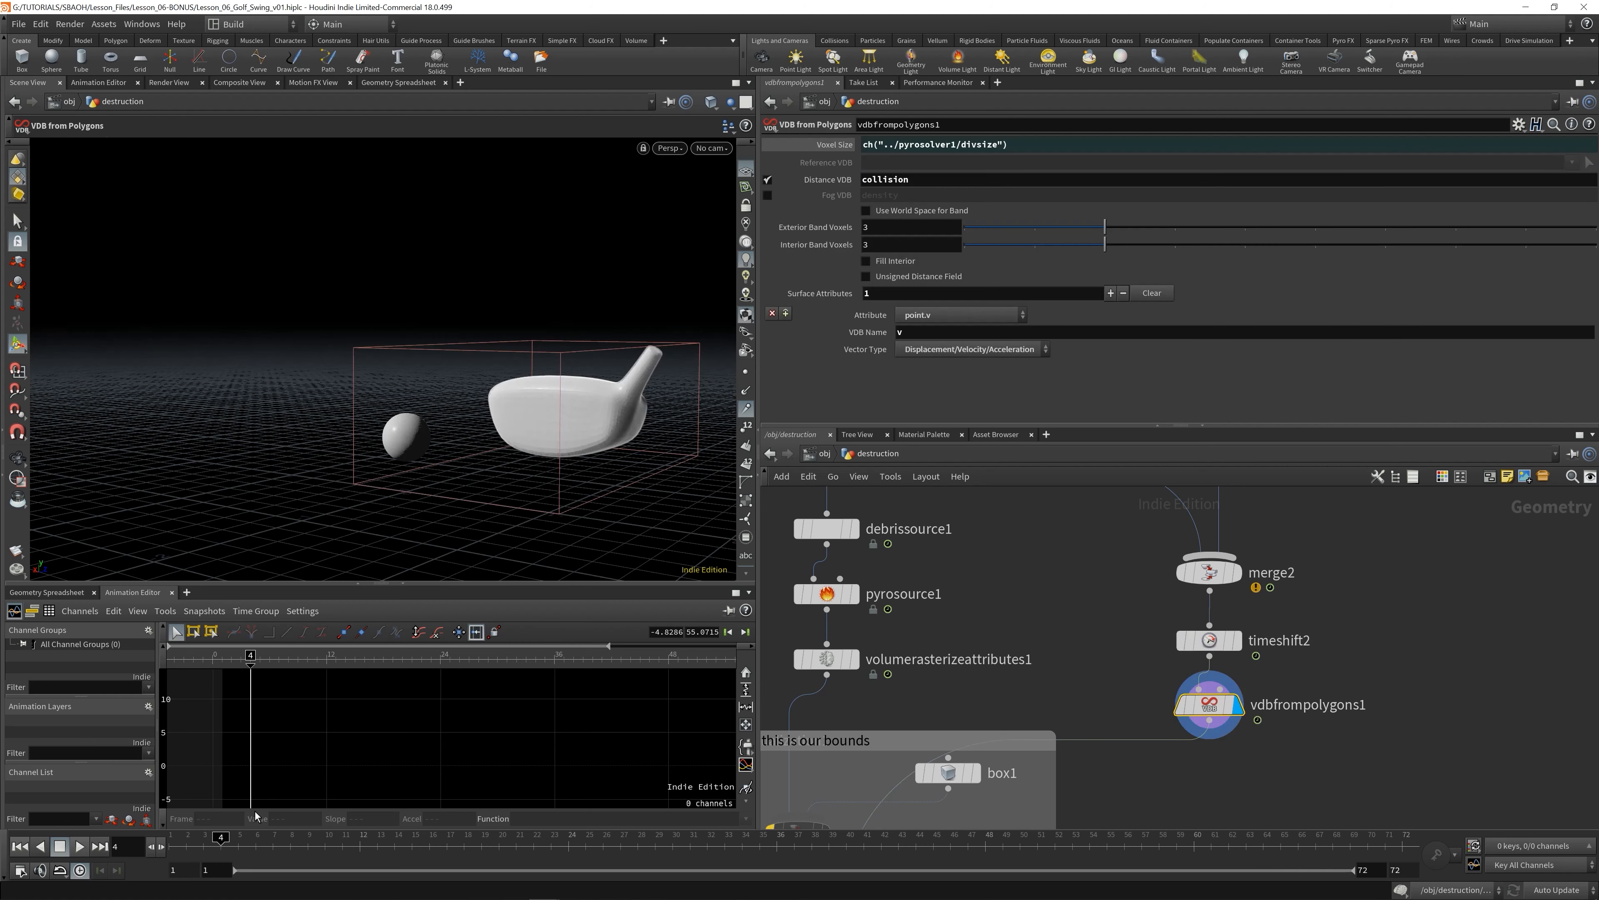
left_click_drag(293, 846, 343, 846)
left_click(81, 847)
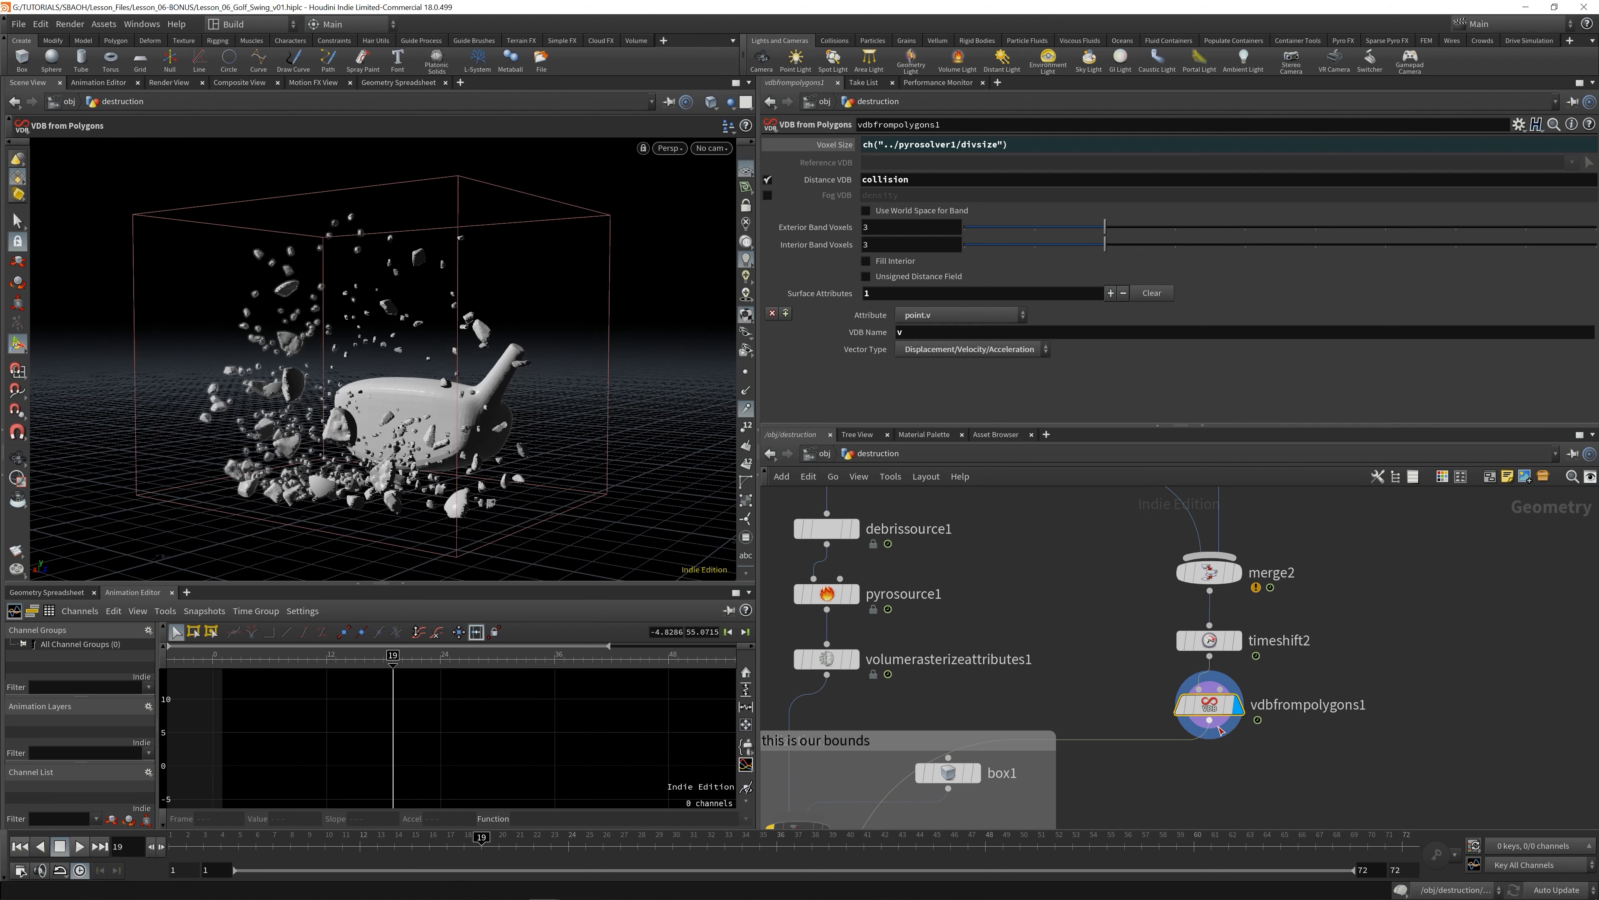
left_click(22, 848)
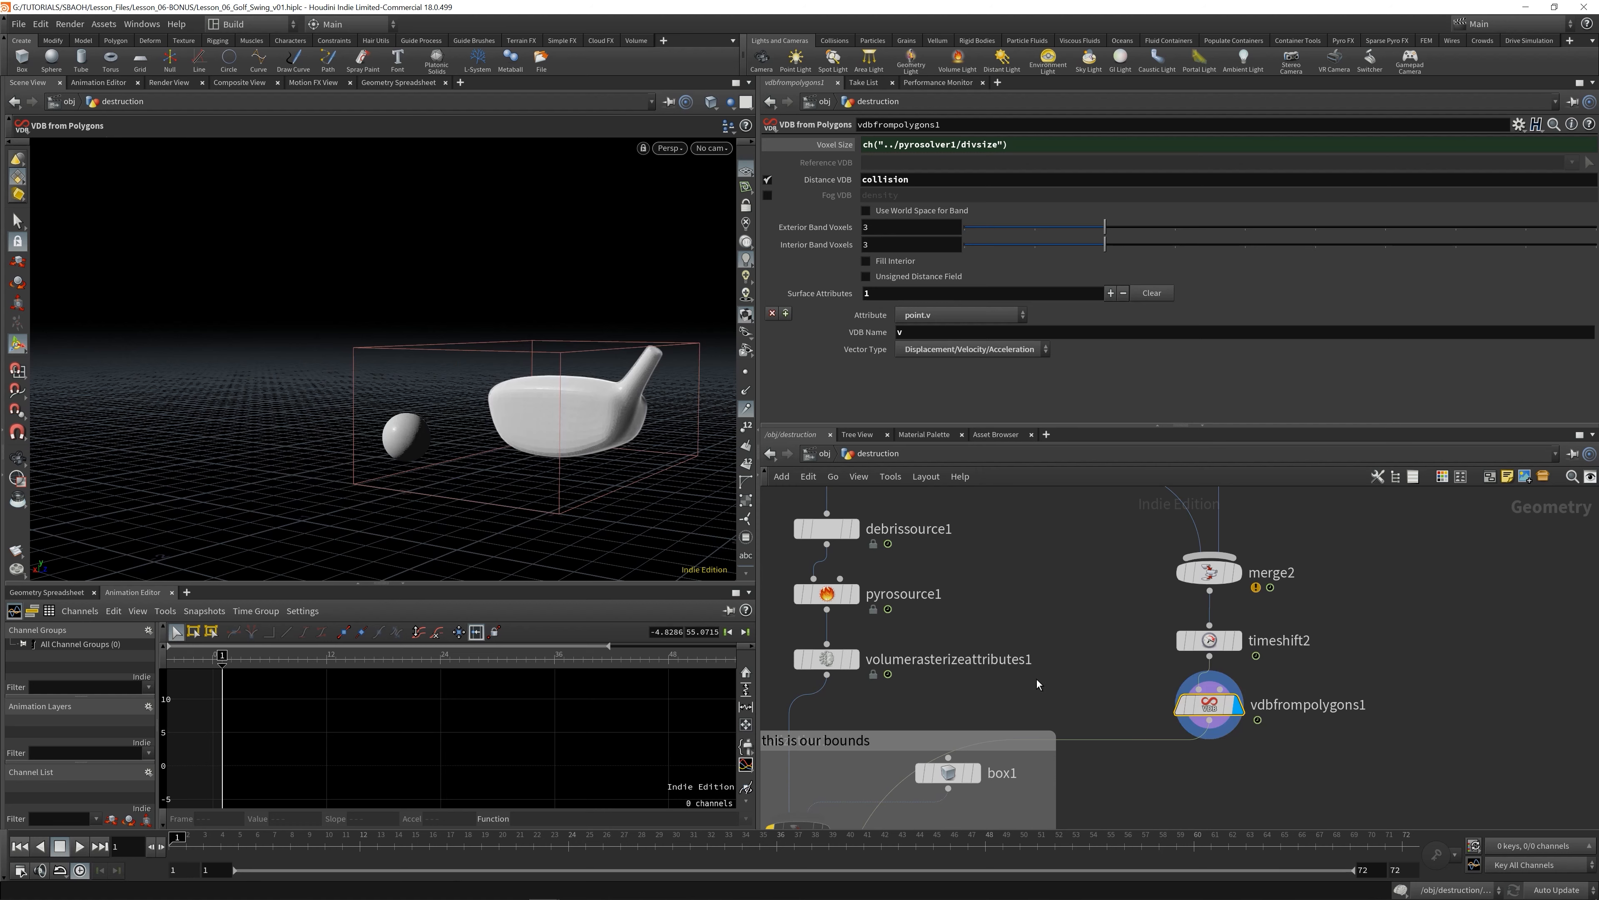
- Select and display pyrosolver1, and shift its node slightly beneath the "this is our bounds" network box
middle_click_drag(1037, 685, 1126, 394)
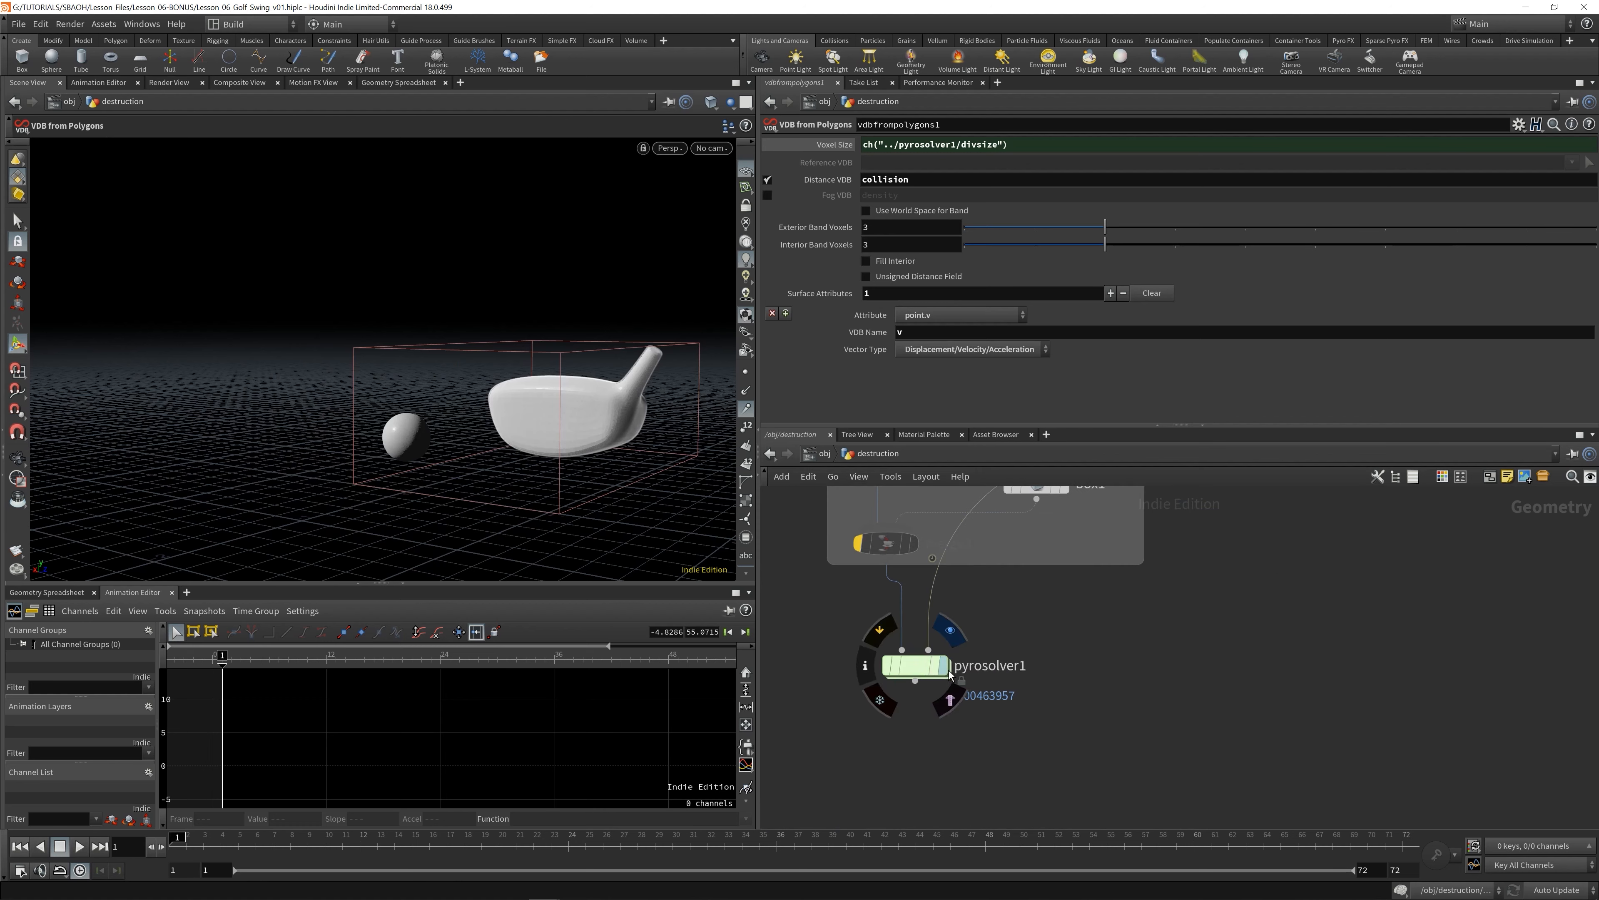
left_click(919, 666)
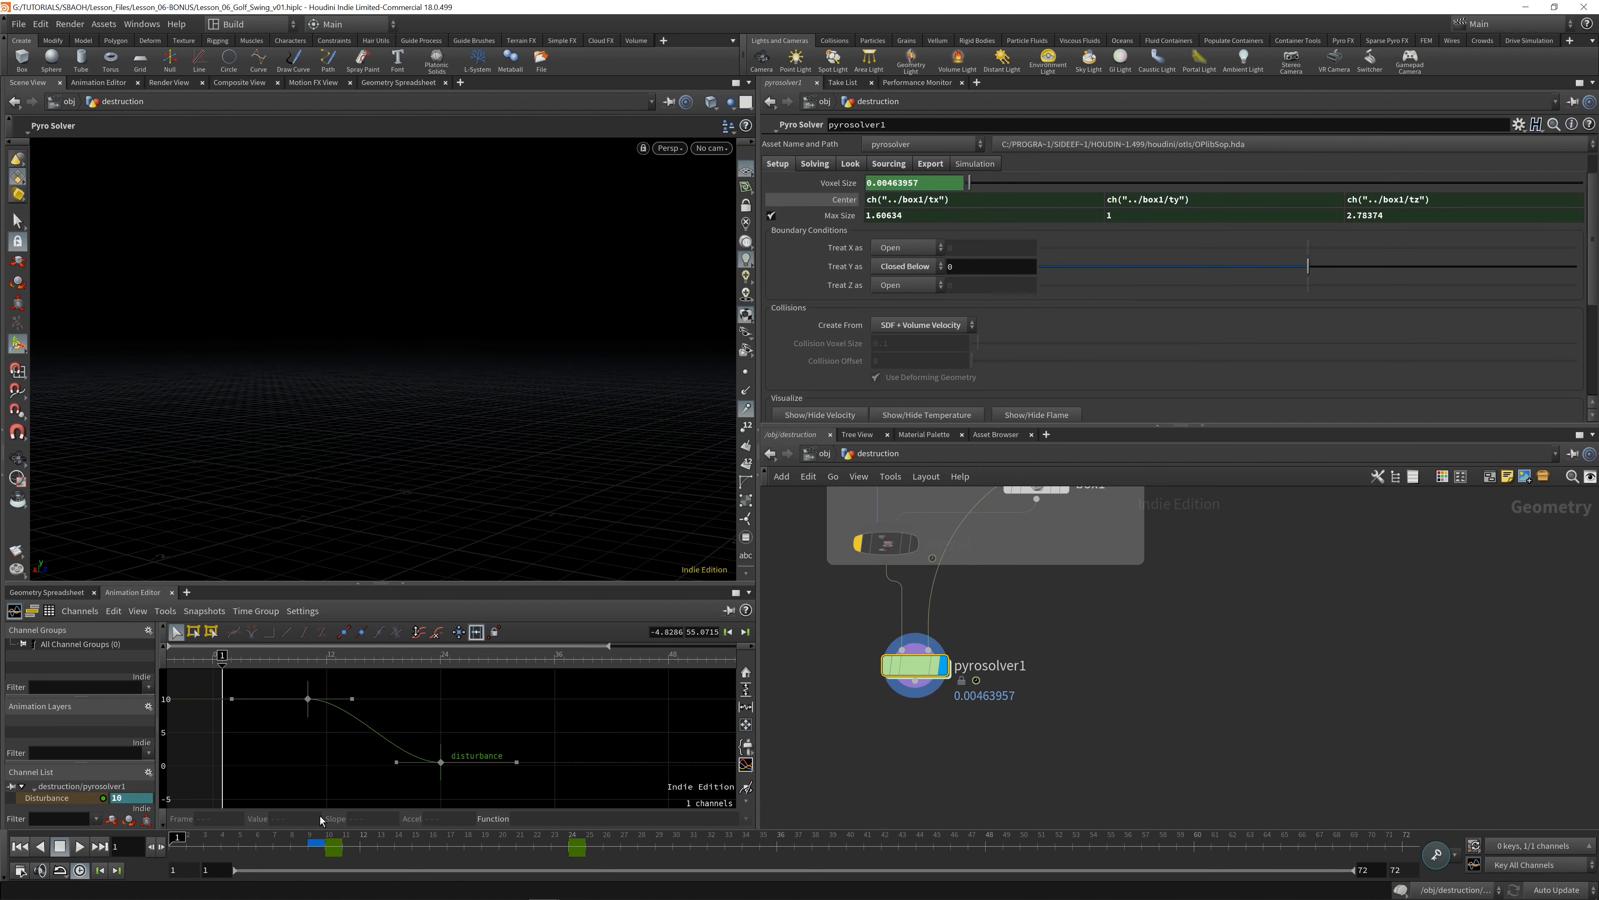
left_click_drag(923, 672, 895, 660)
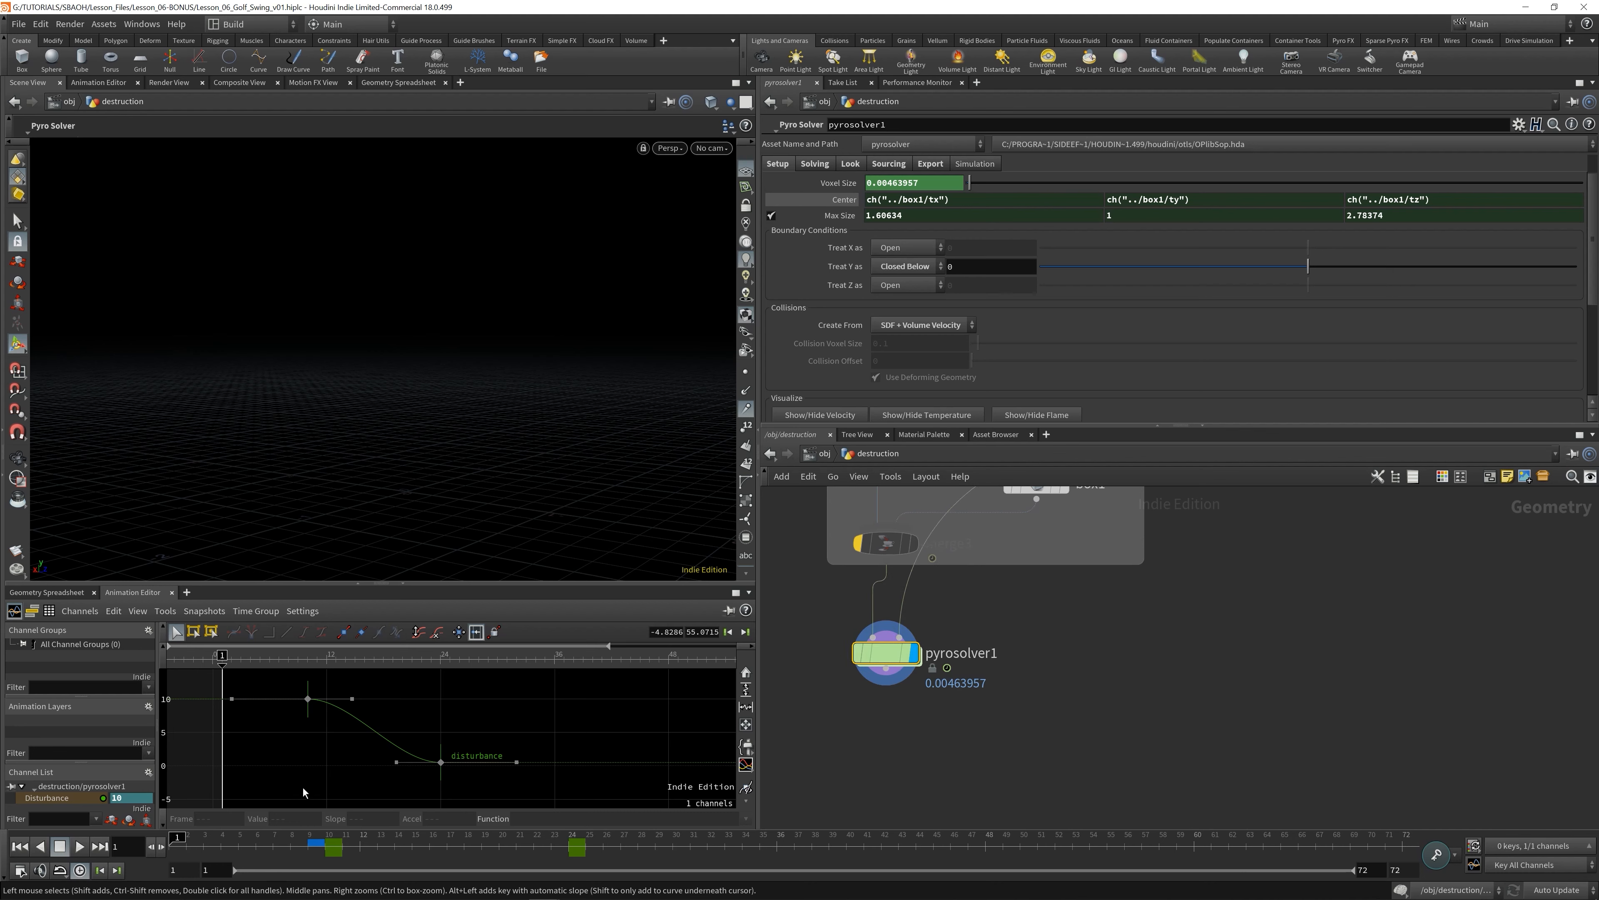
middle_click_drag(1080, 737, 1085, 777)
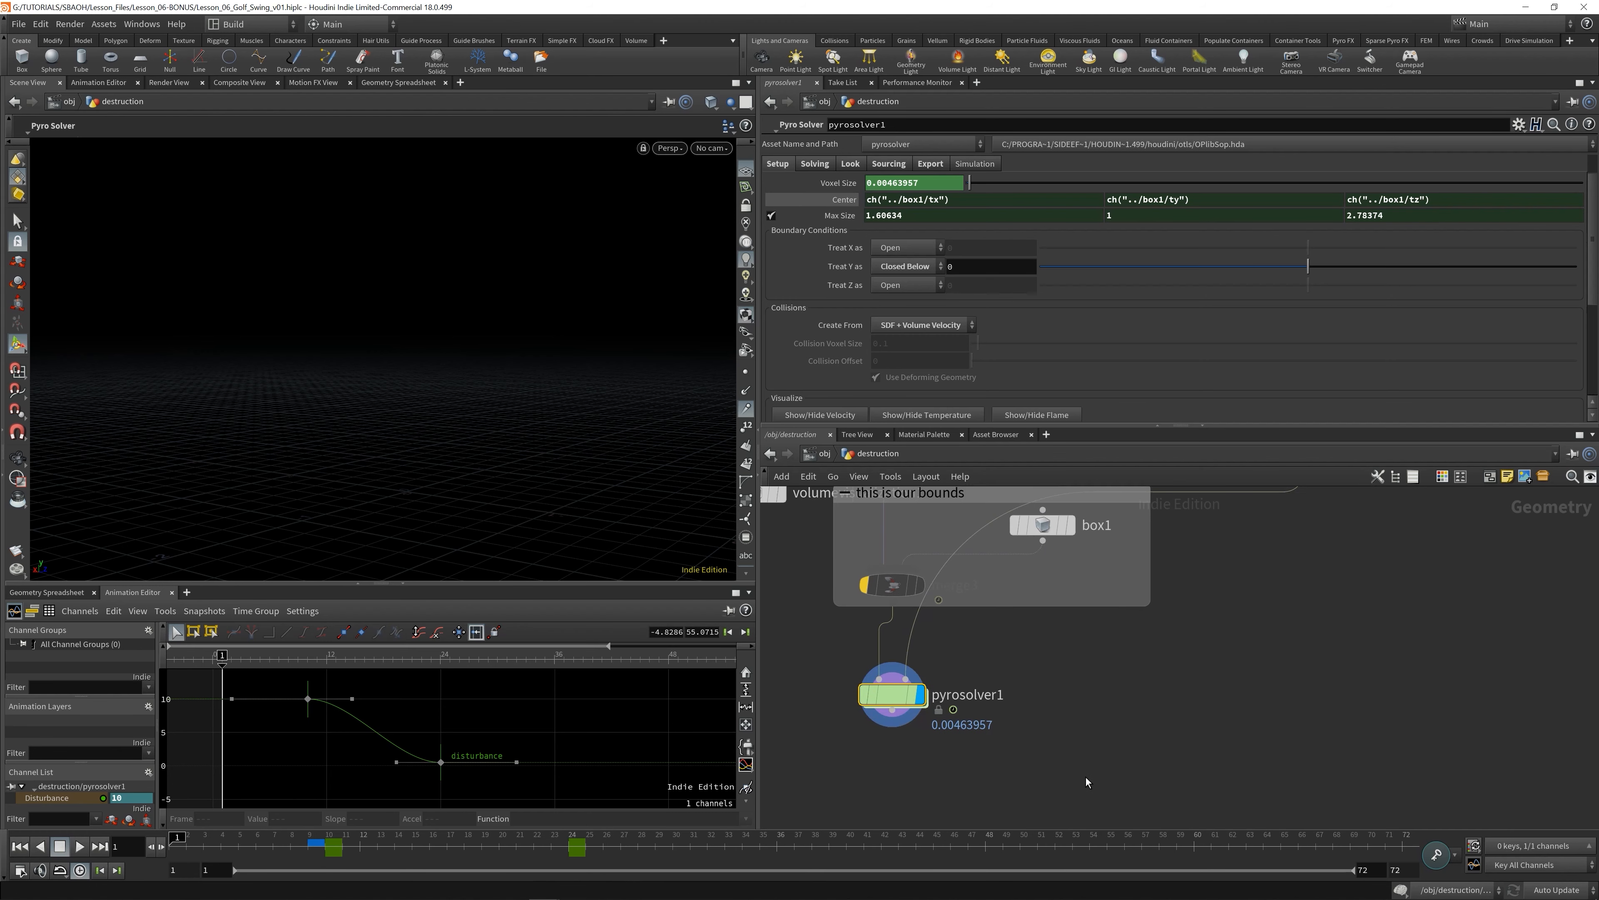
middle_click_drag(1052, 637, 1051, 673)
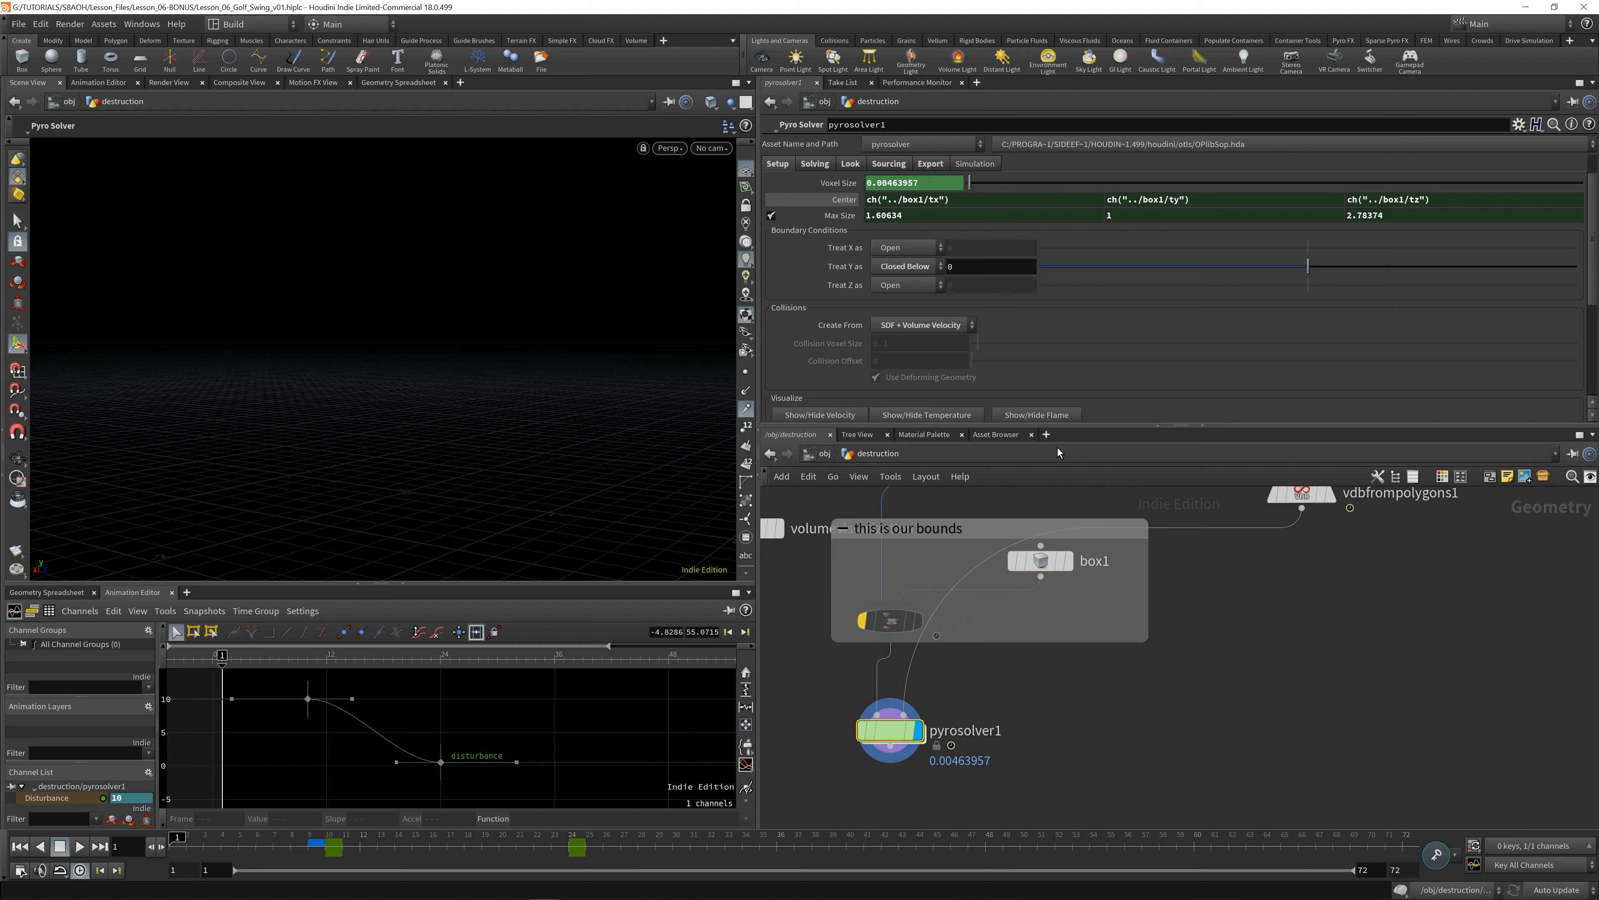
- Turn off exporting of the temperature and flame fields on pyrosolver1, keeping density and vel
left_click(929, 164)
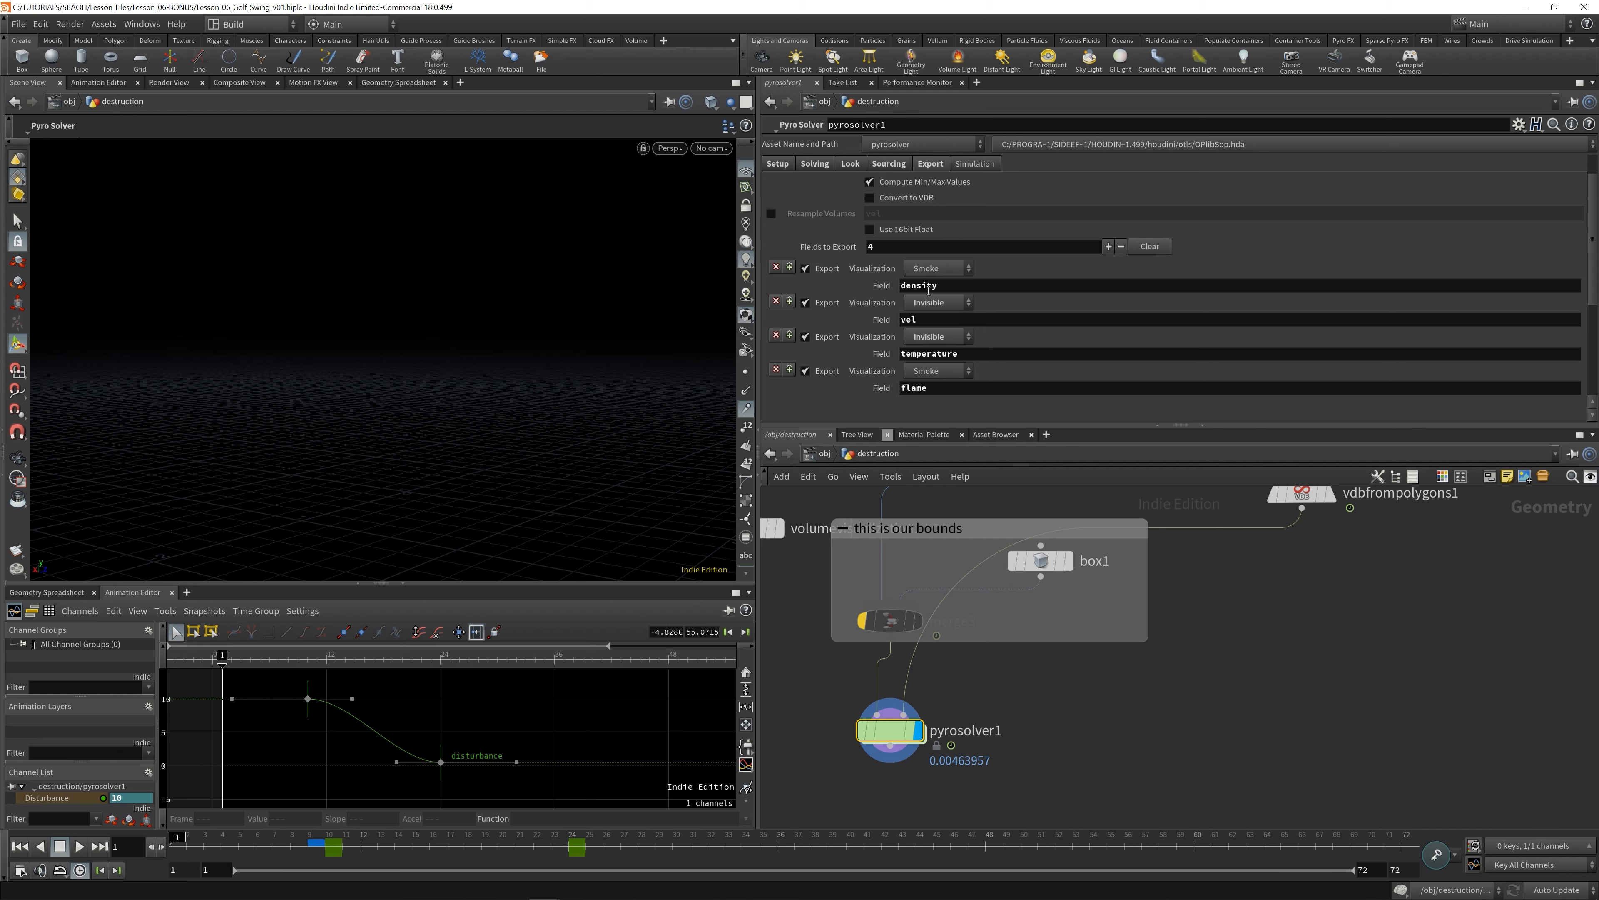
left_click(950, 362)
key("Tab")
left_click(805, 338)
left_click(806, 371)
- Inspect pyrosolver1's node information and play the smoke simulation from frame 1
middle_click(892, 741)
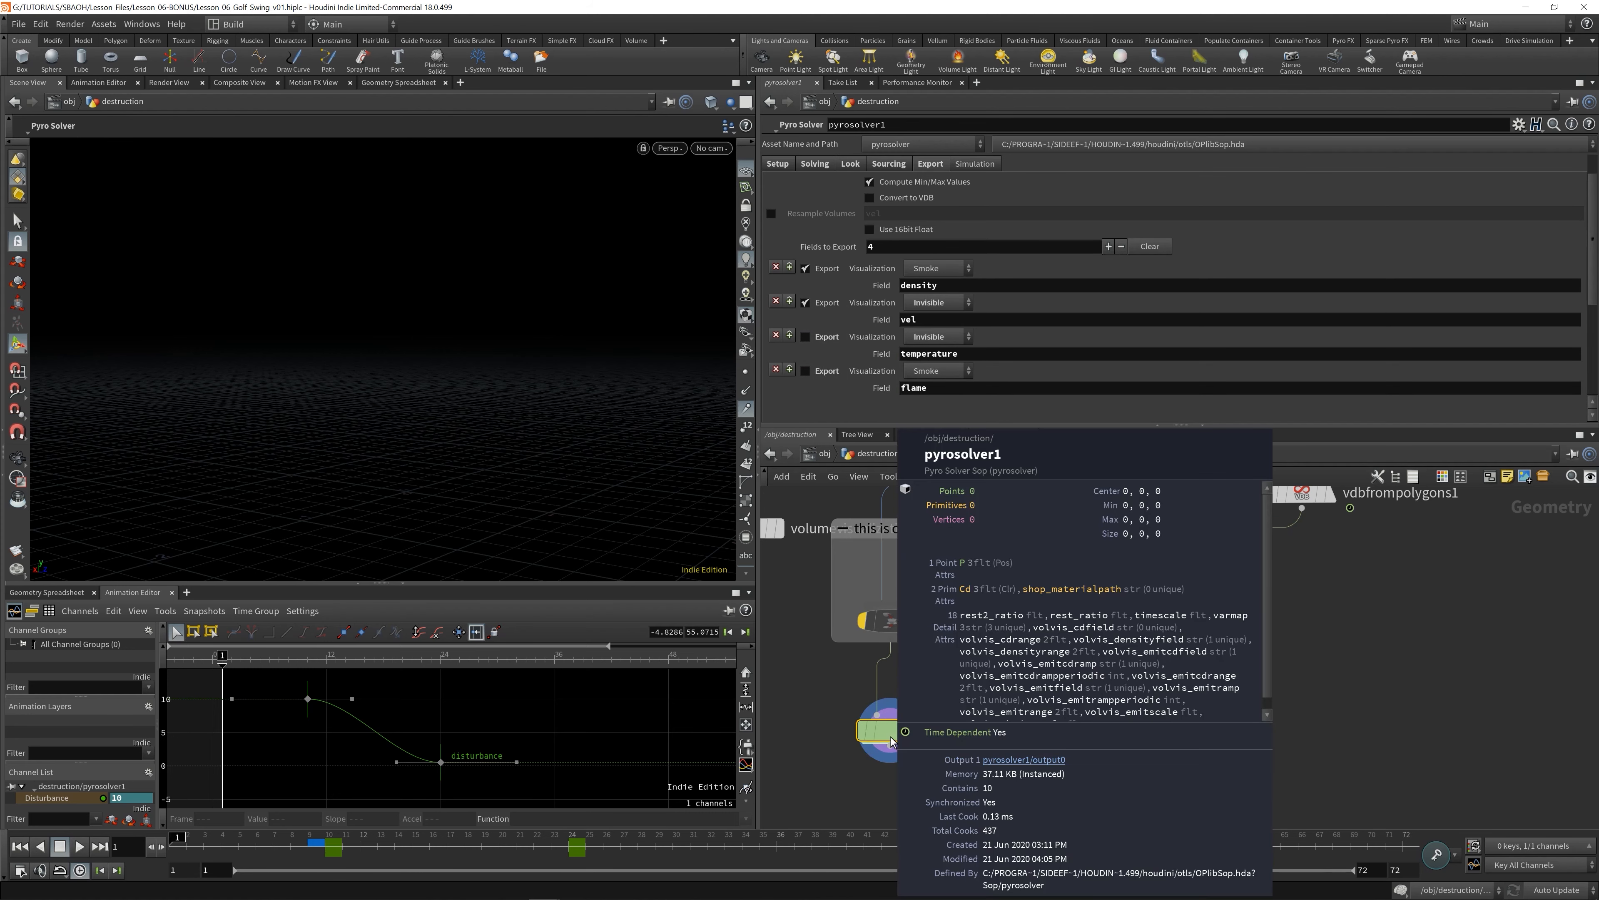
middle_click(888, 736)
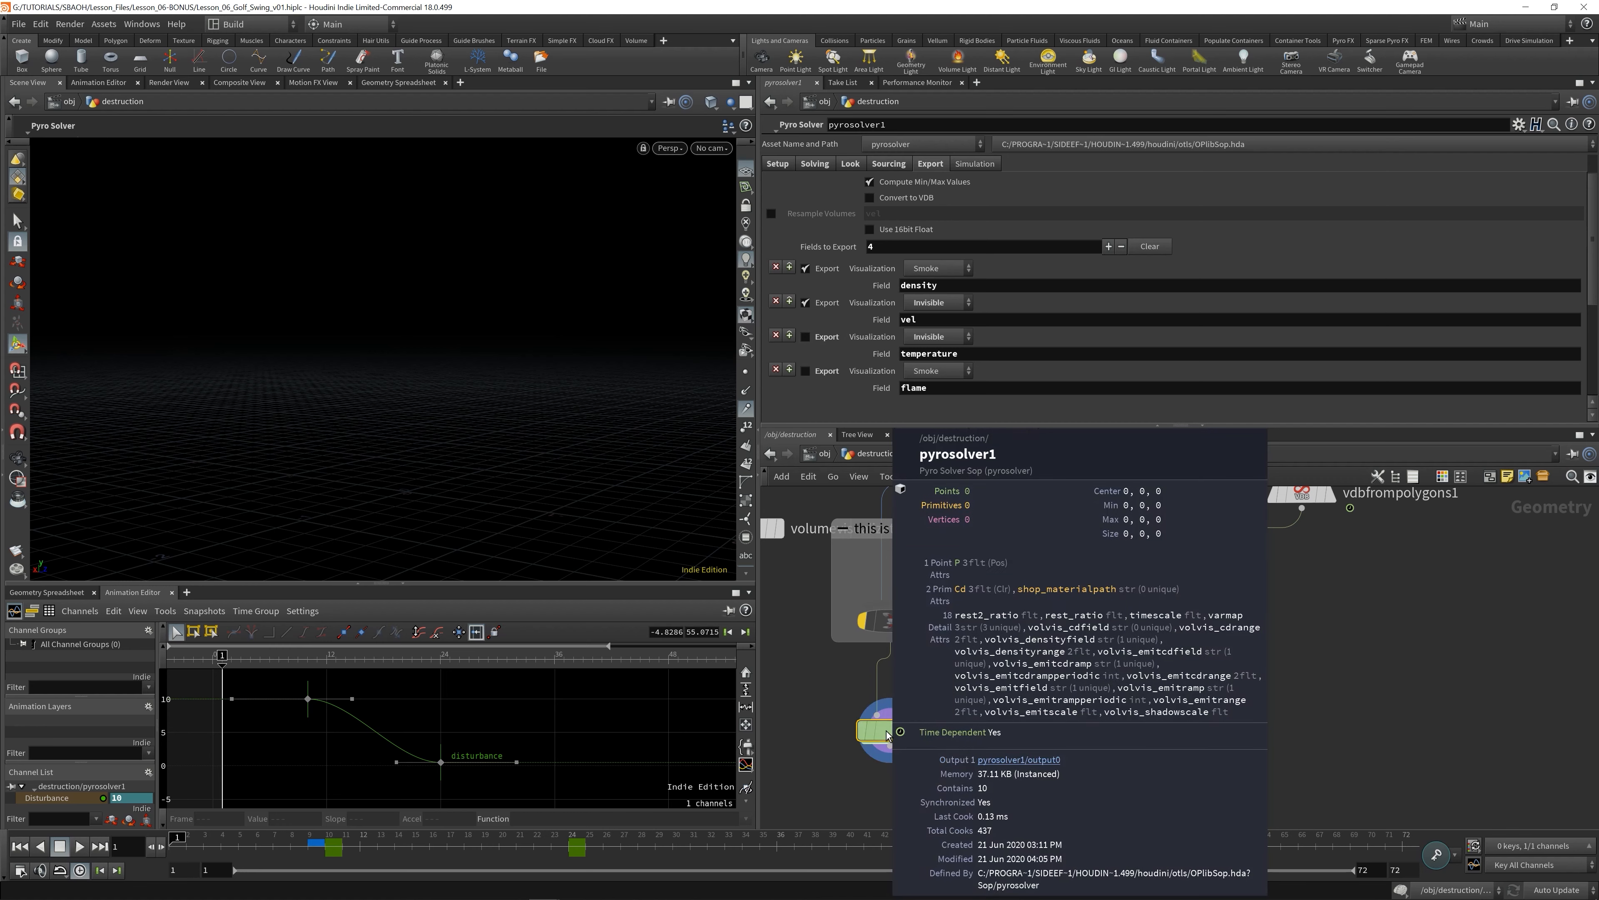
middle_click(883, 737)
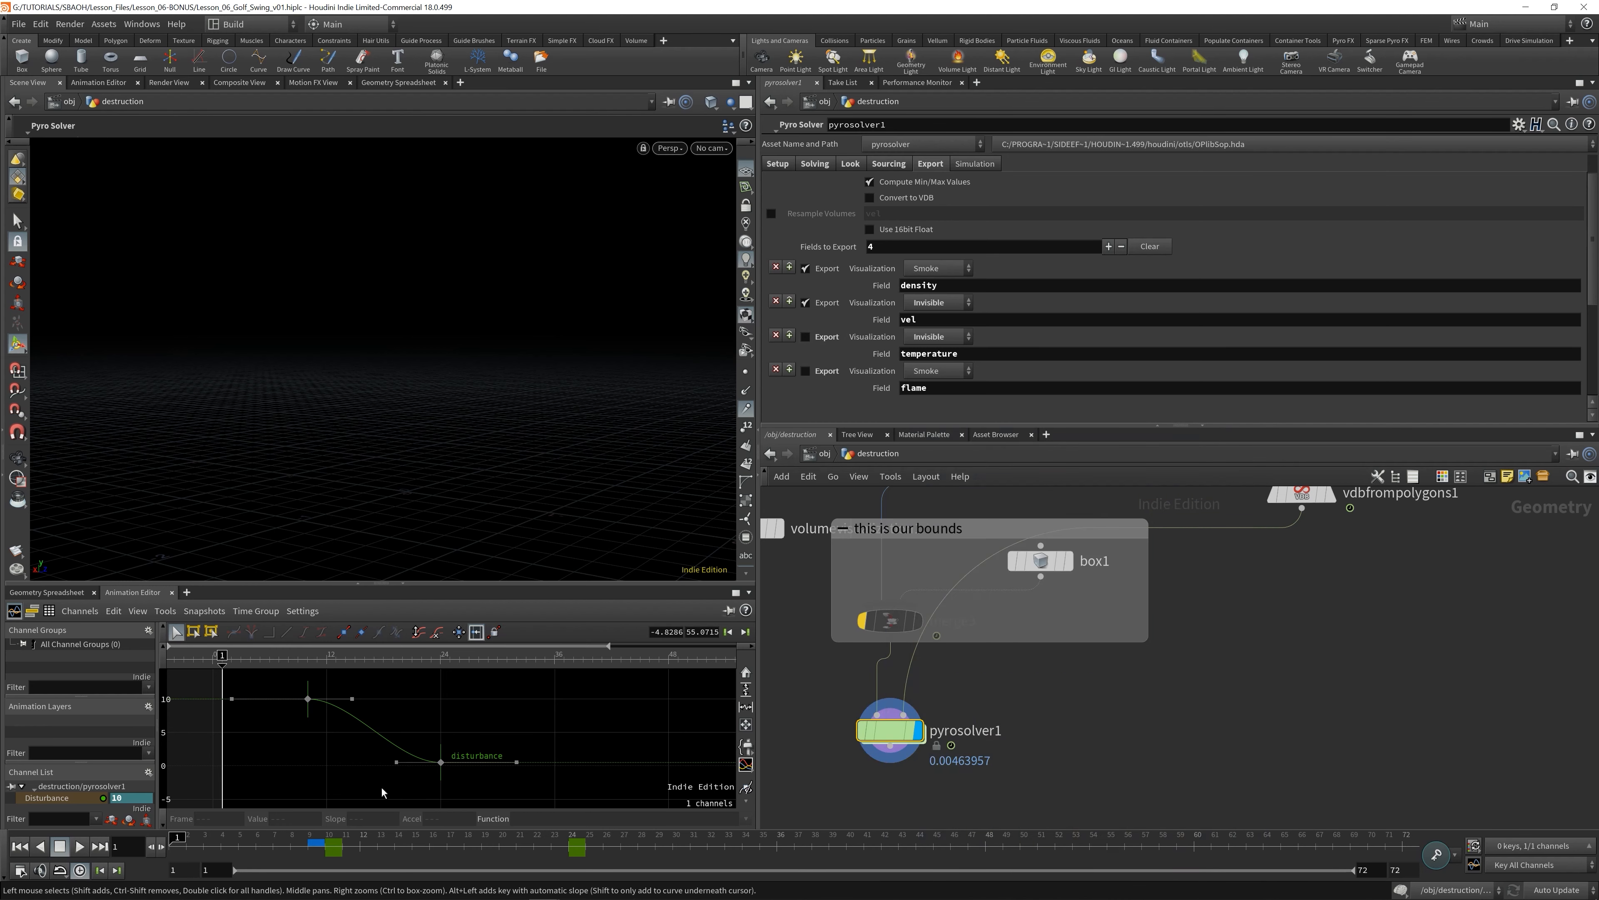
left_click(71, 848)
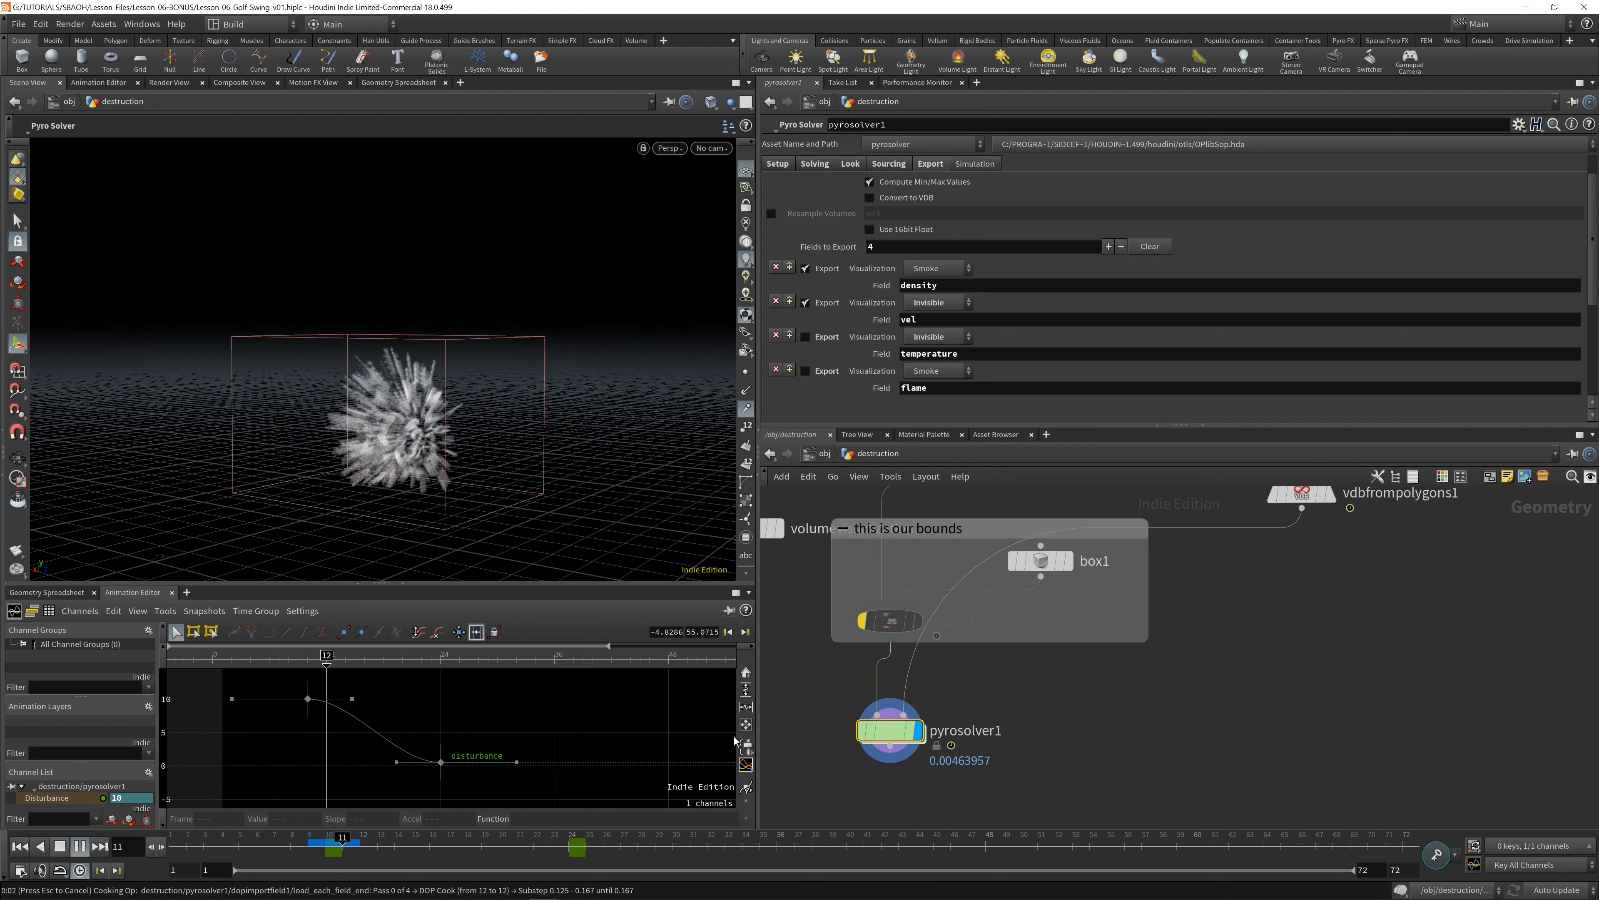
- Inspect pyrosolver1's node information at frame 13 and save the scene file
middle_click(894, 736)
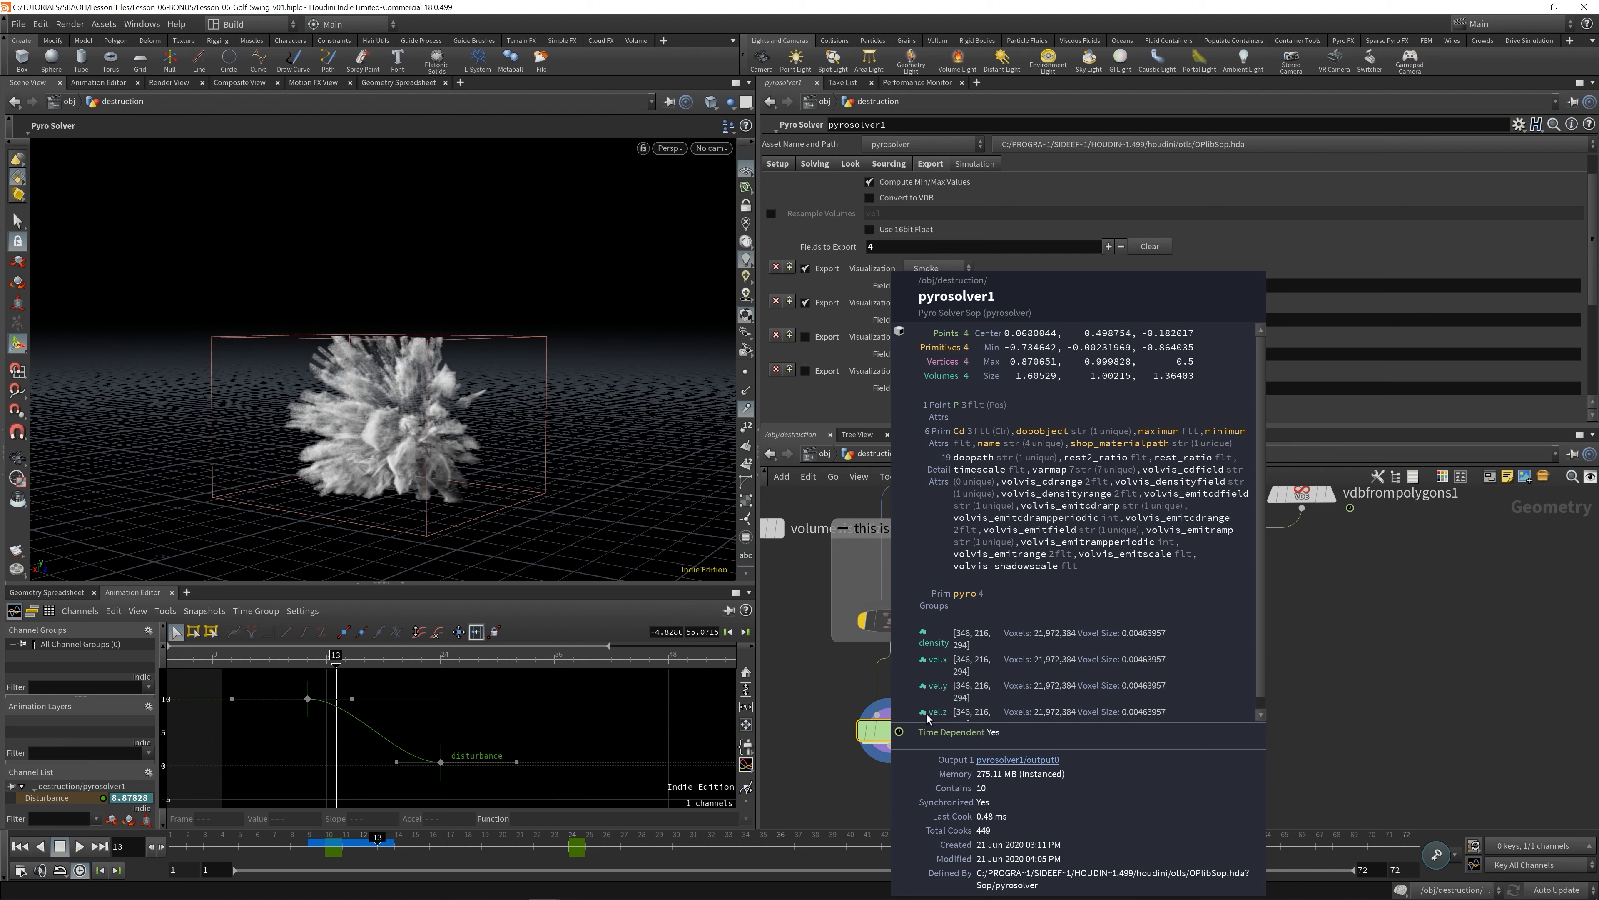
key("ctrl+s")
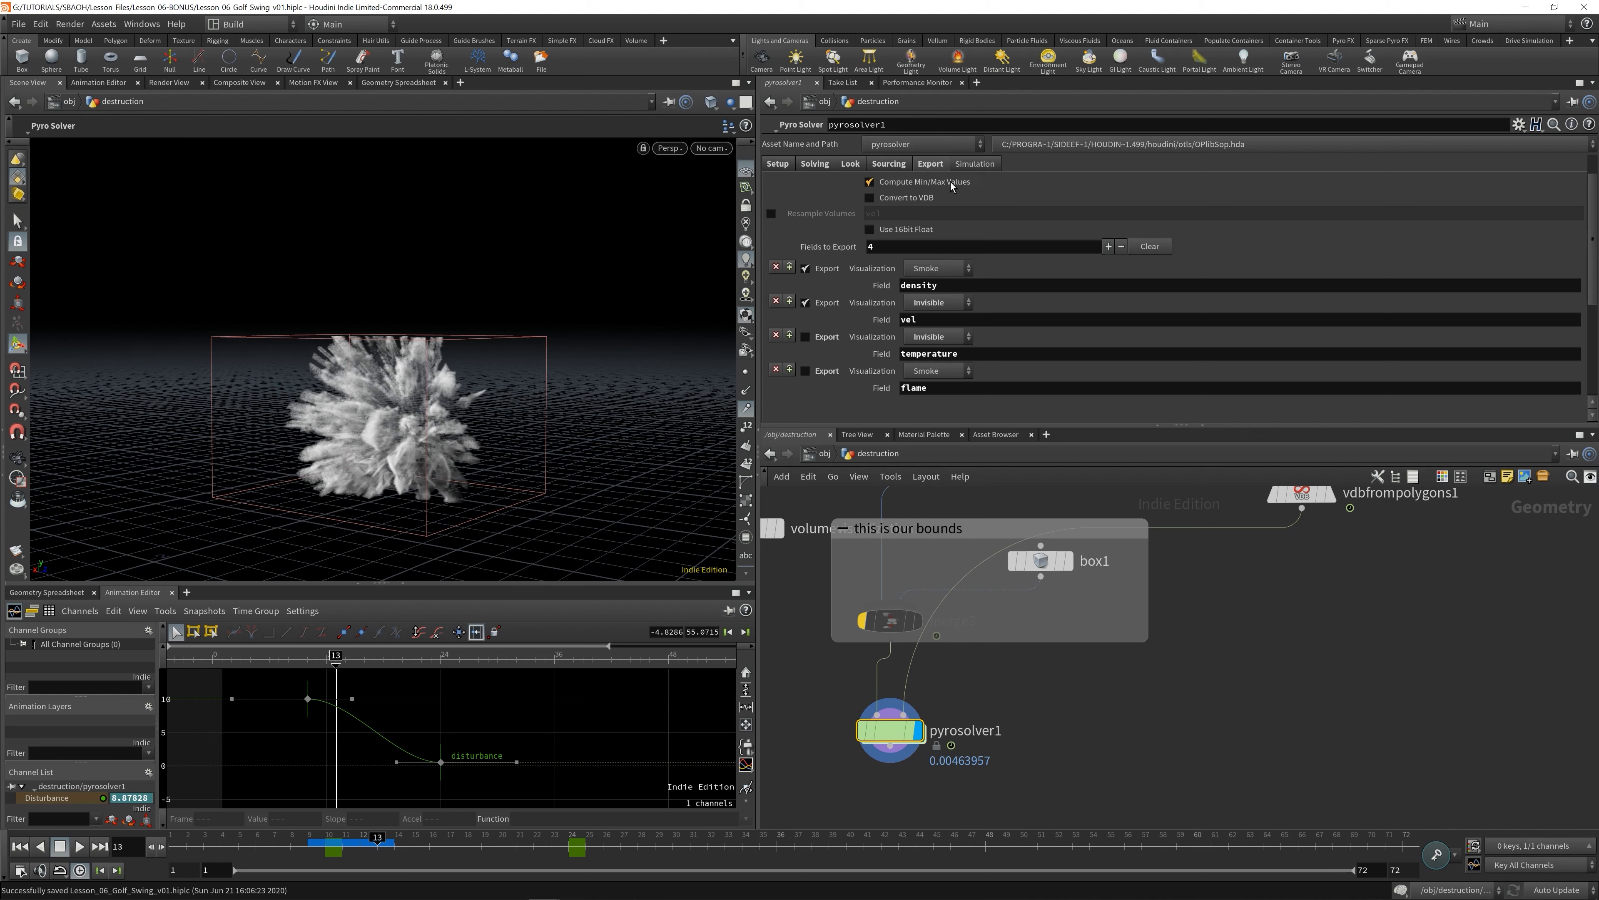
- Set pyrosolver1's export to convert to VDB, resample the vel volume at voxel size scale 2, and use 16-bit float
left_click(871, 198)
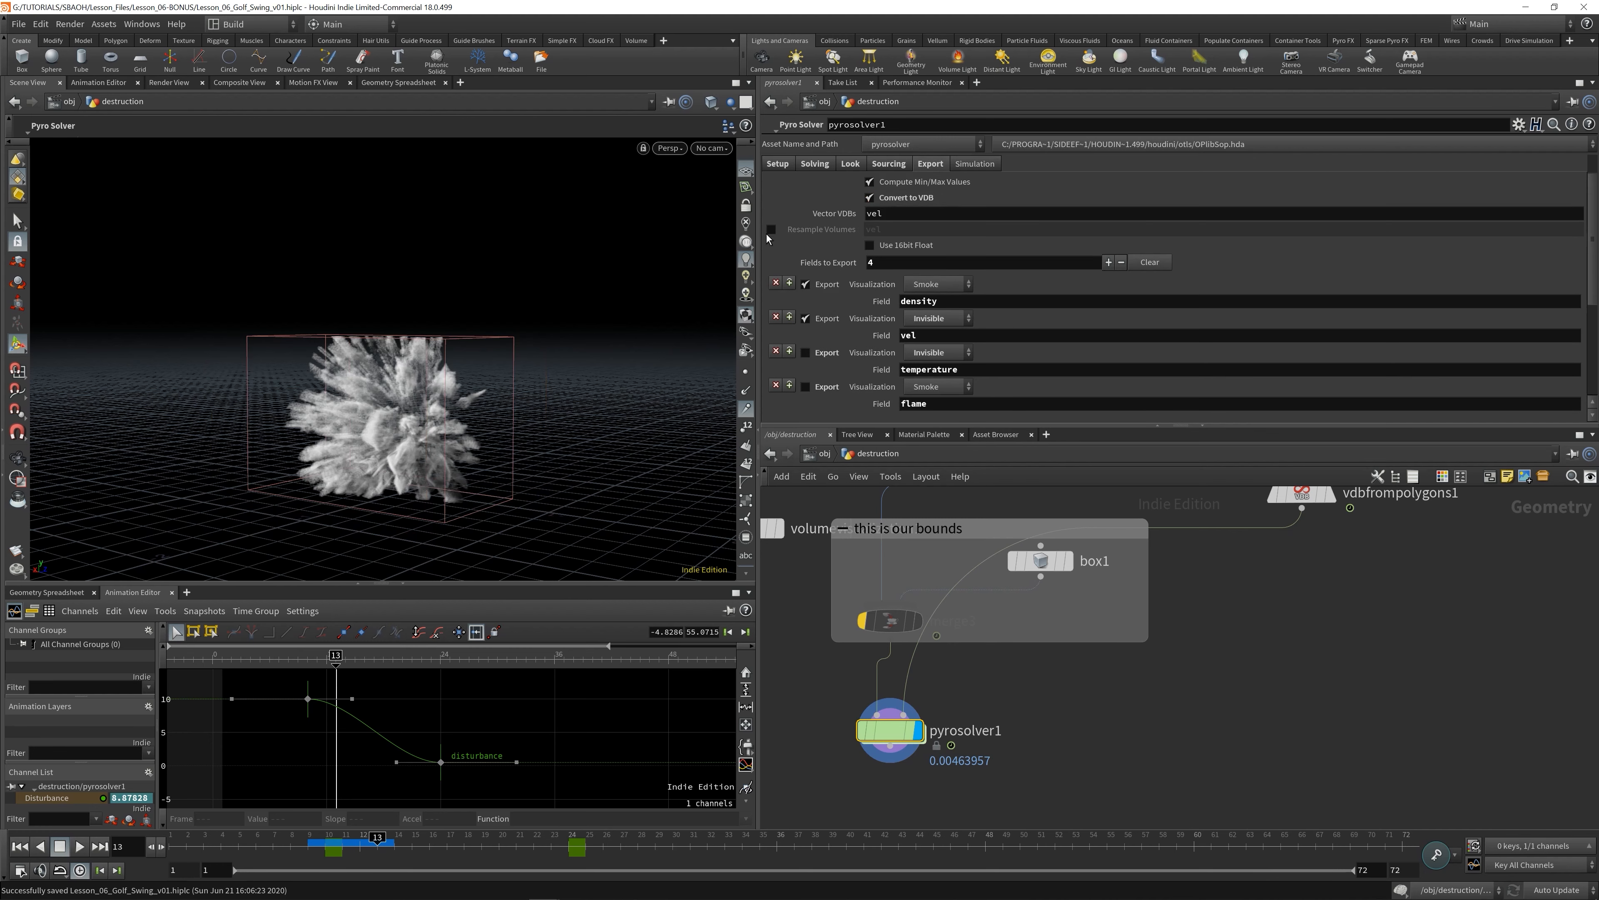
left_click(771, 229)
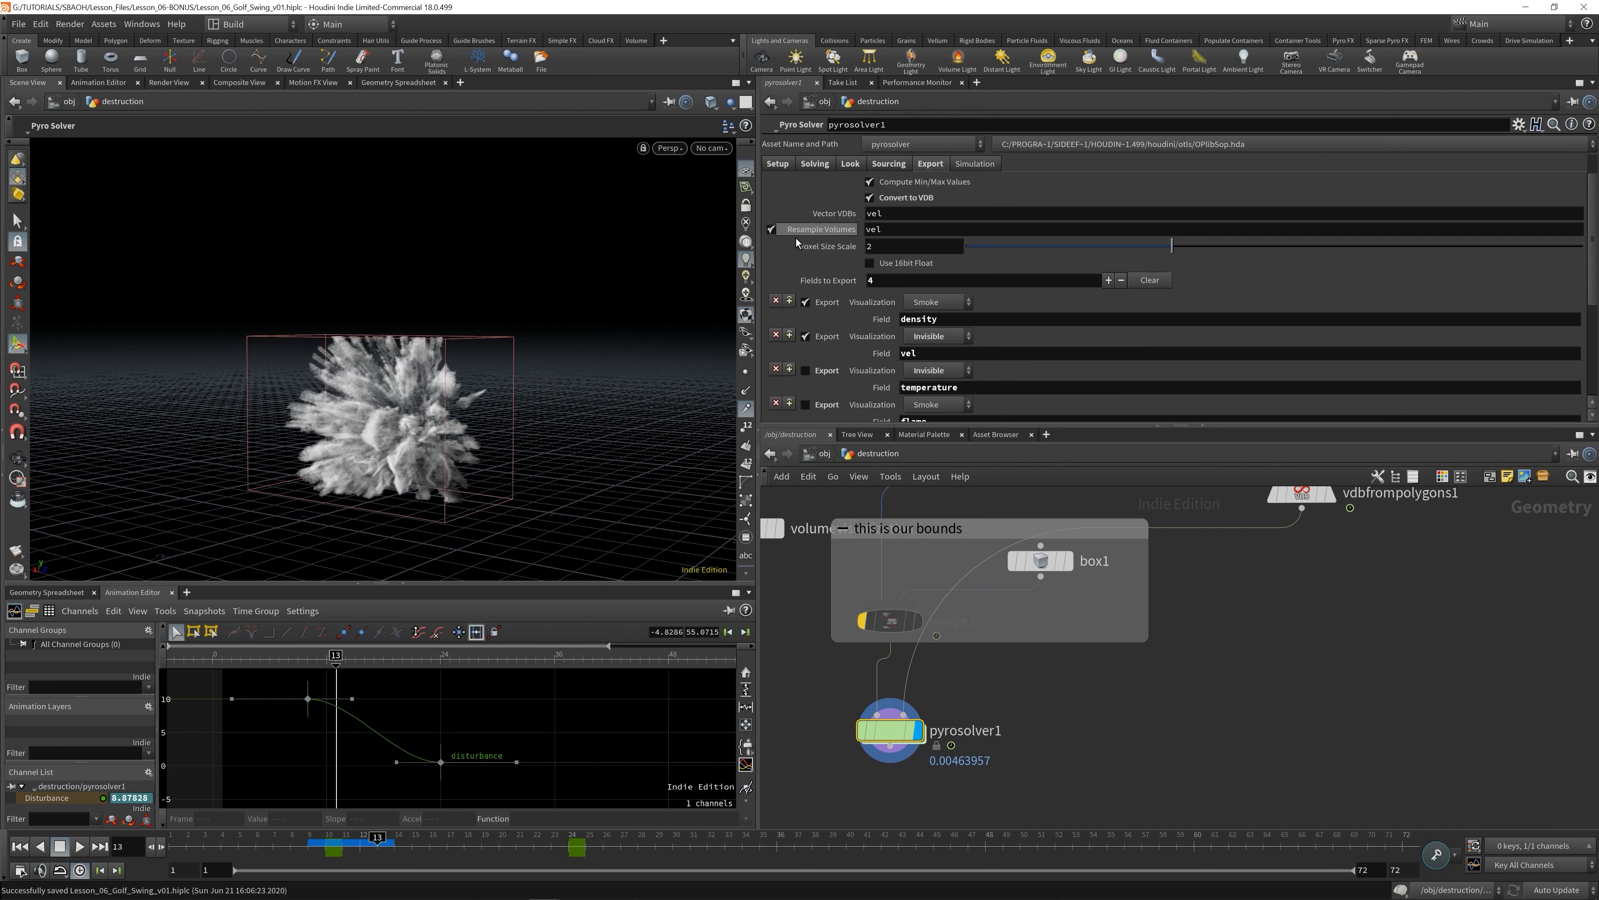
left_click(898, 231)
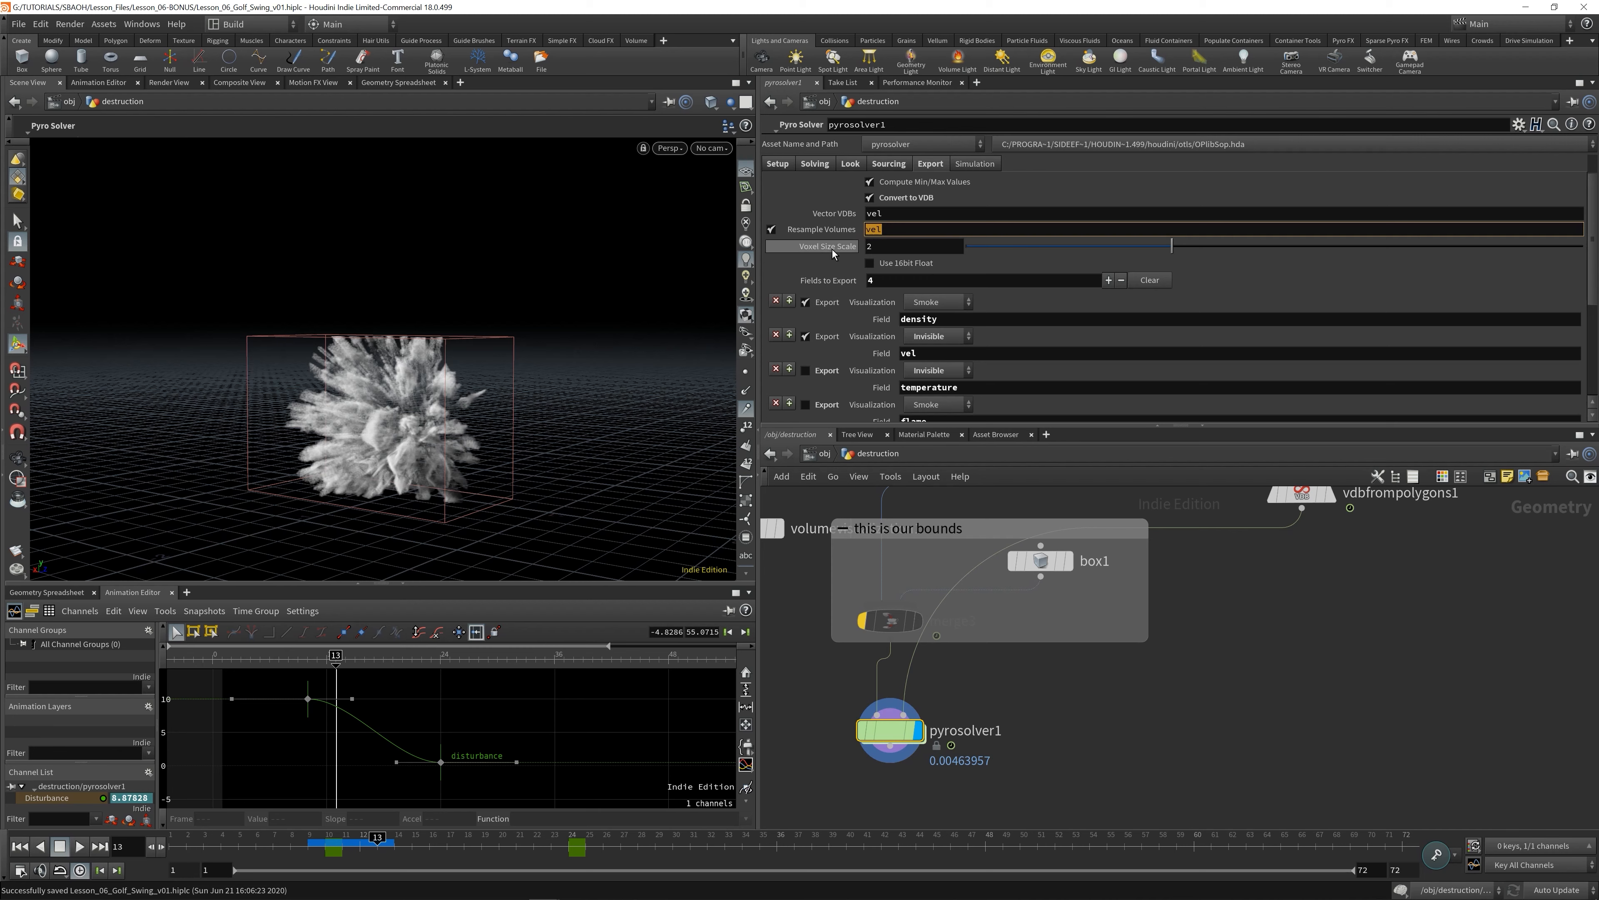
left_click(904, 247)
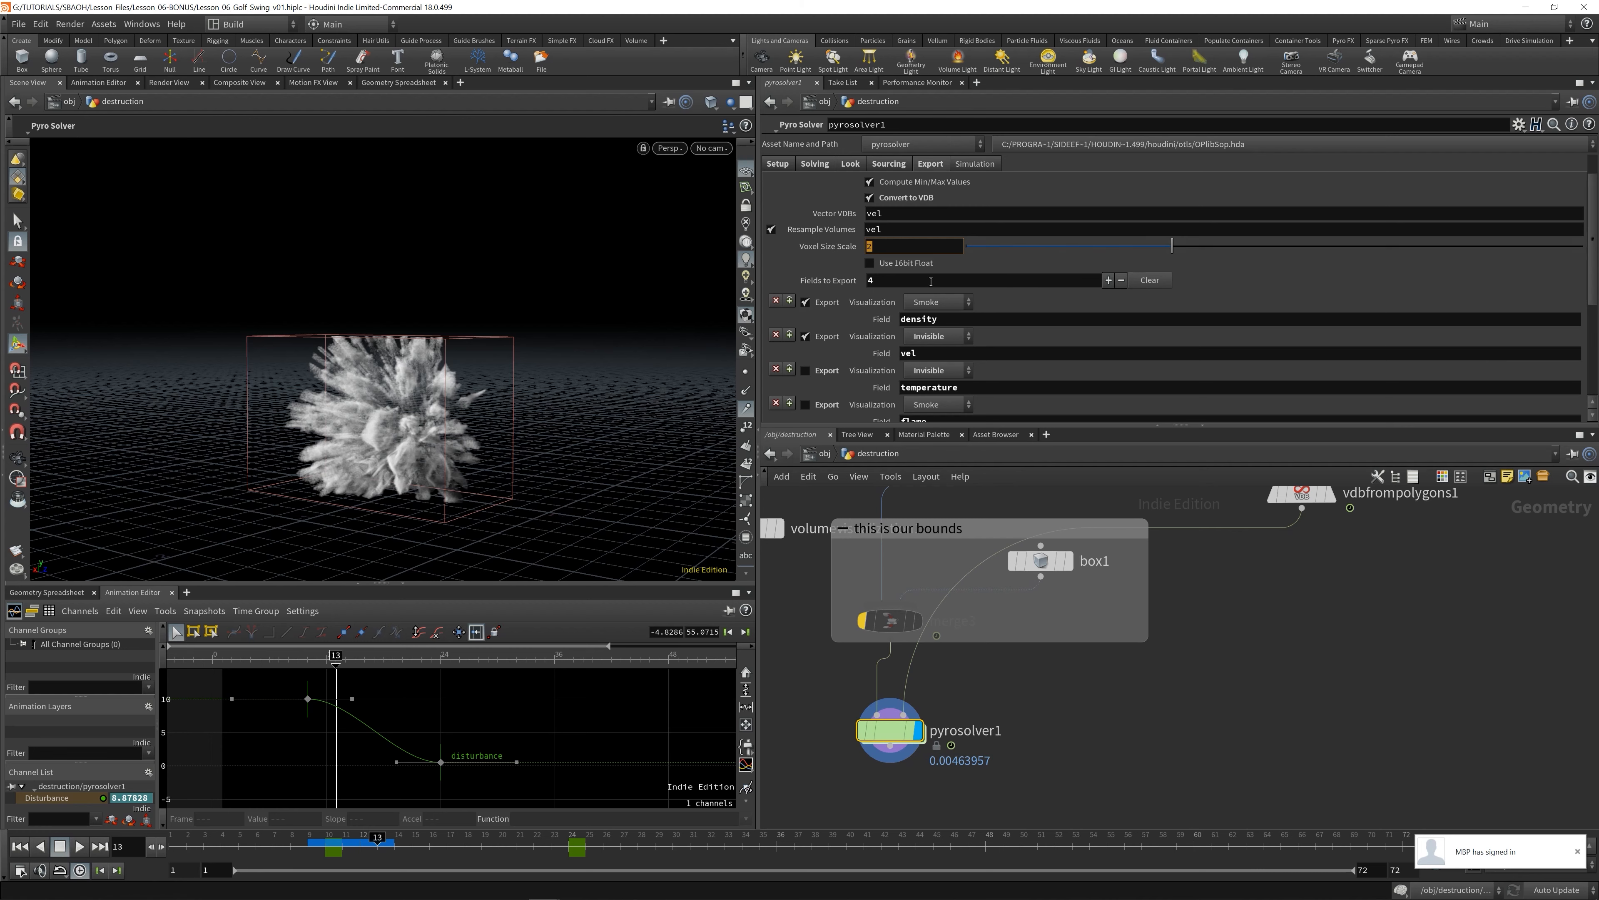
left_click(888, 265)
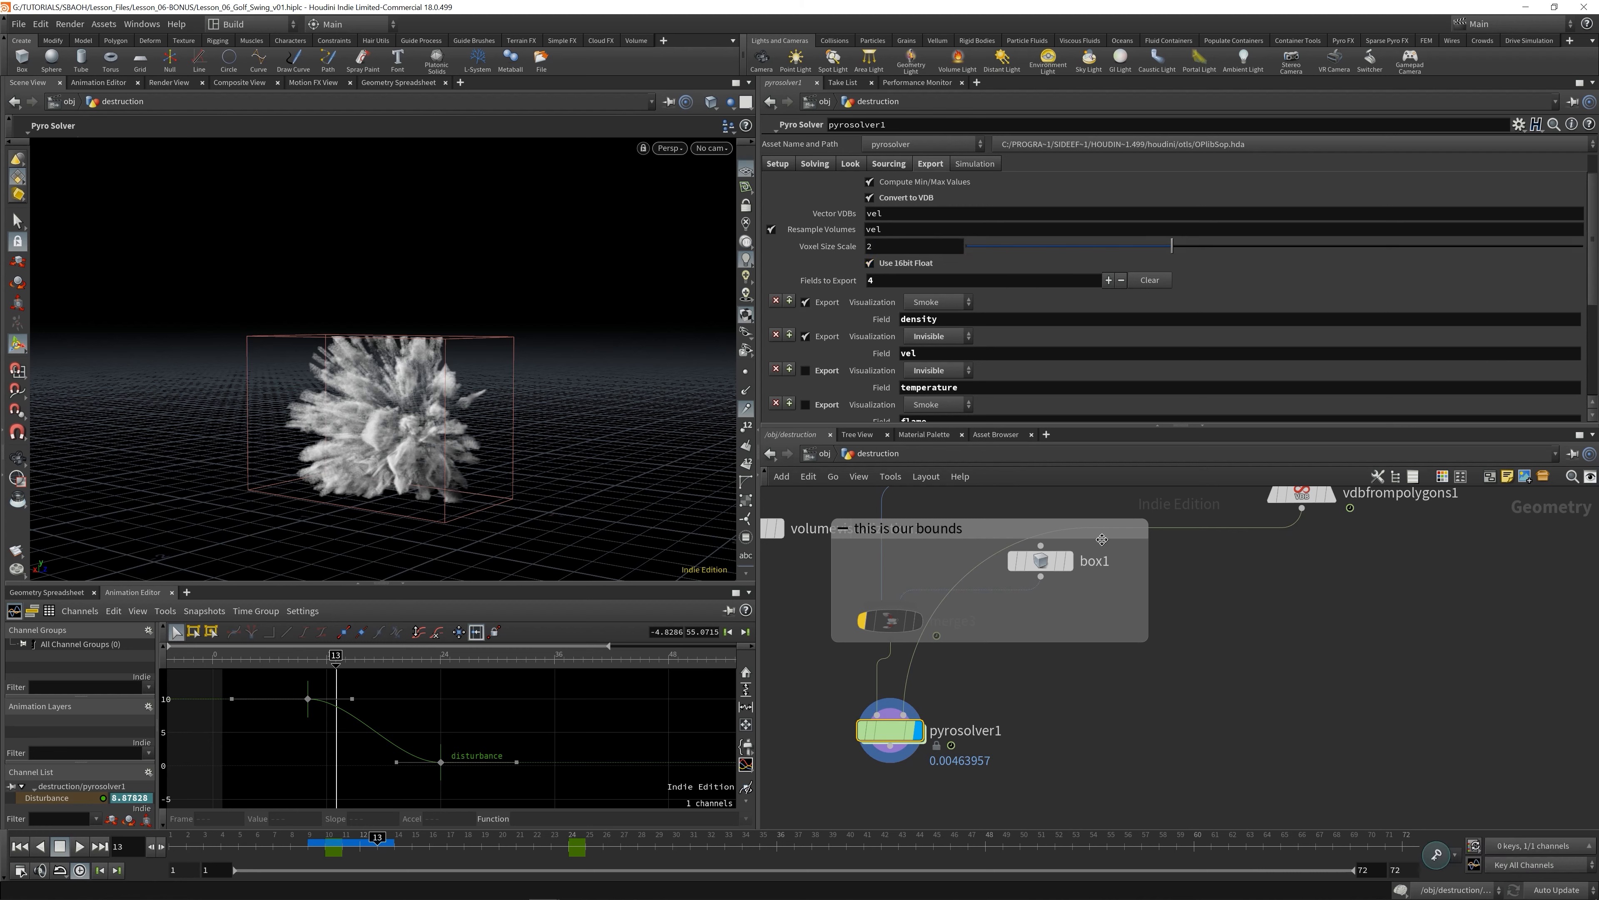
- Add a File Cache node beneath pyrosolver1 and wire the solver's output into it
middle_click_drag(999, 843, 1003, 665)
left_click(928, 636)
key("Tab")
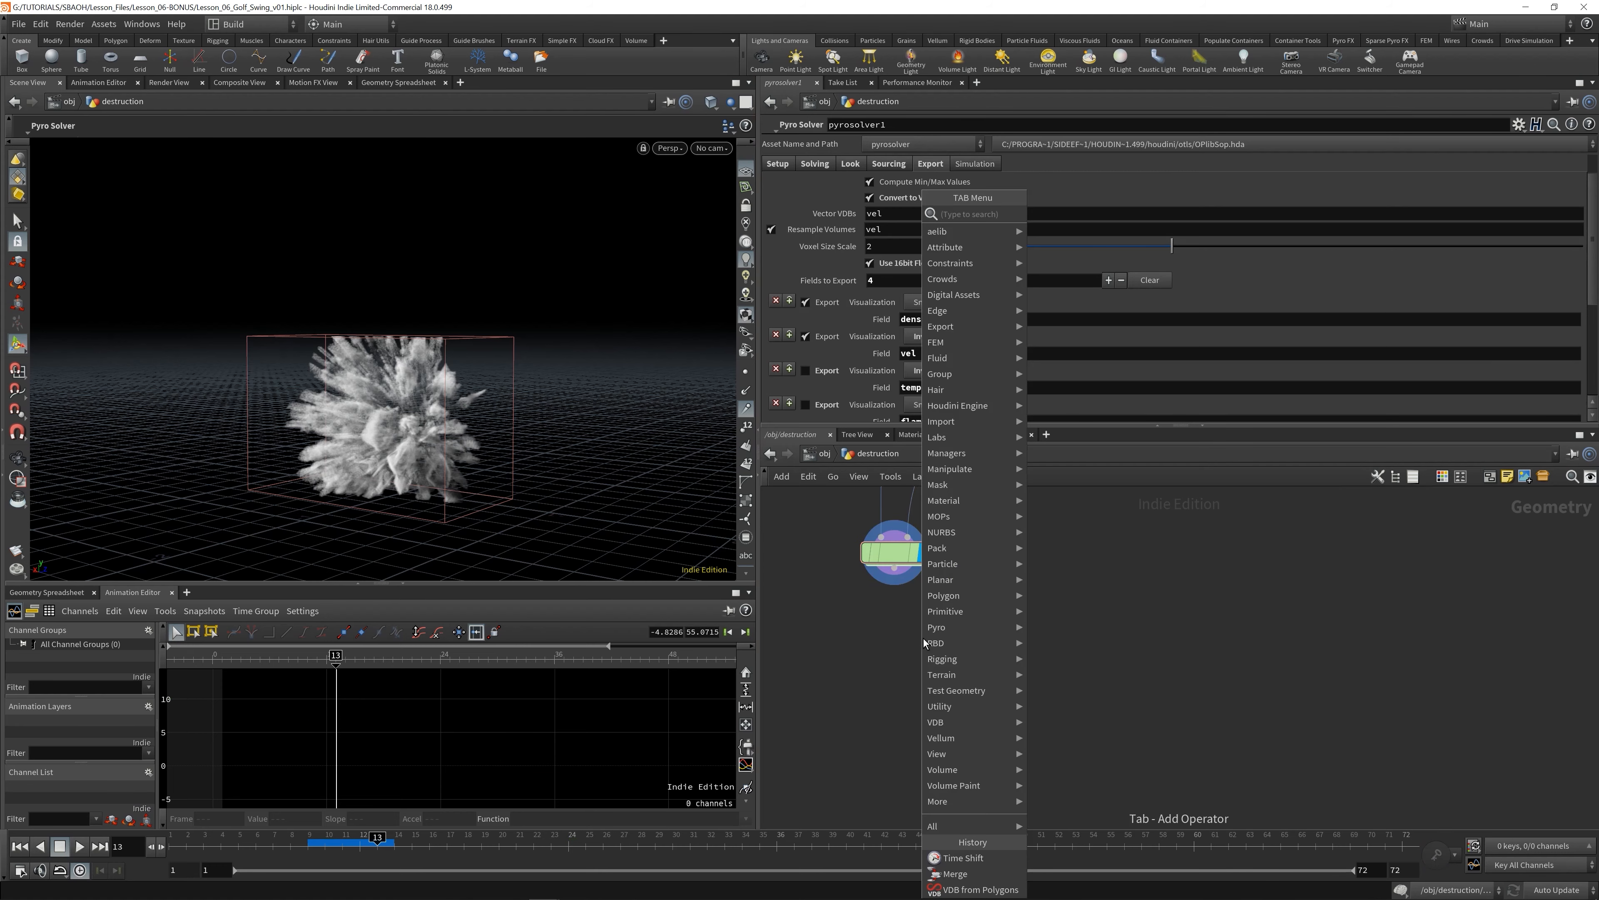
type("filecache")
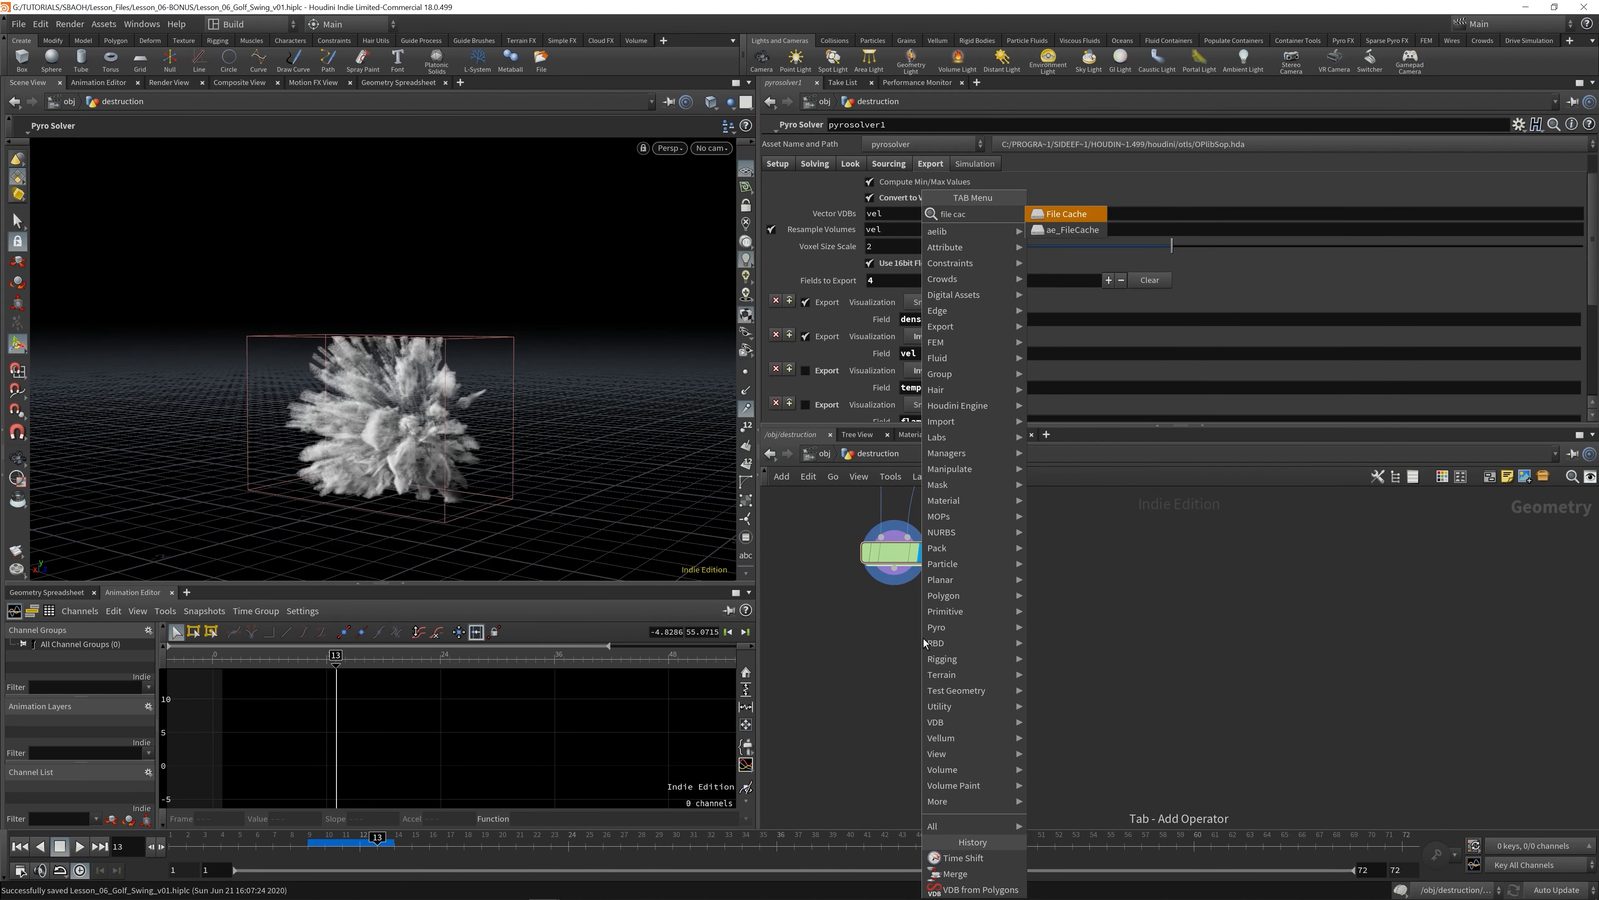
key("Return")
left_click(894, 572)
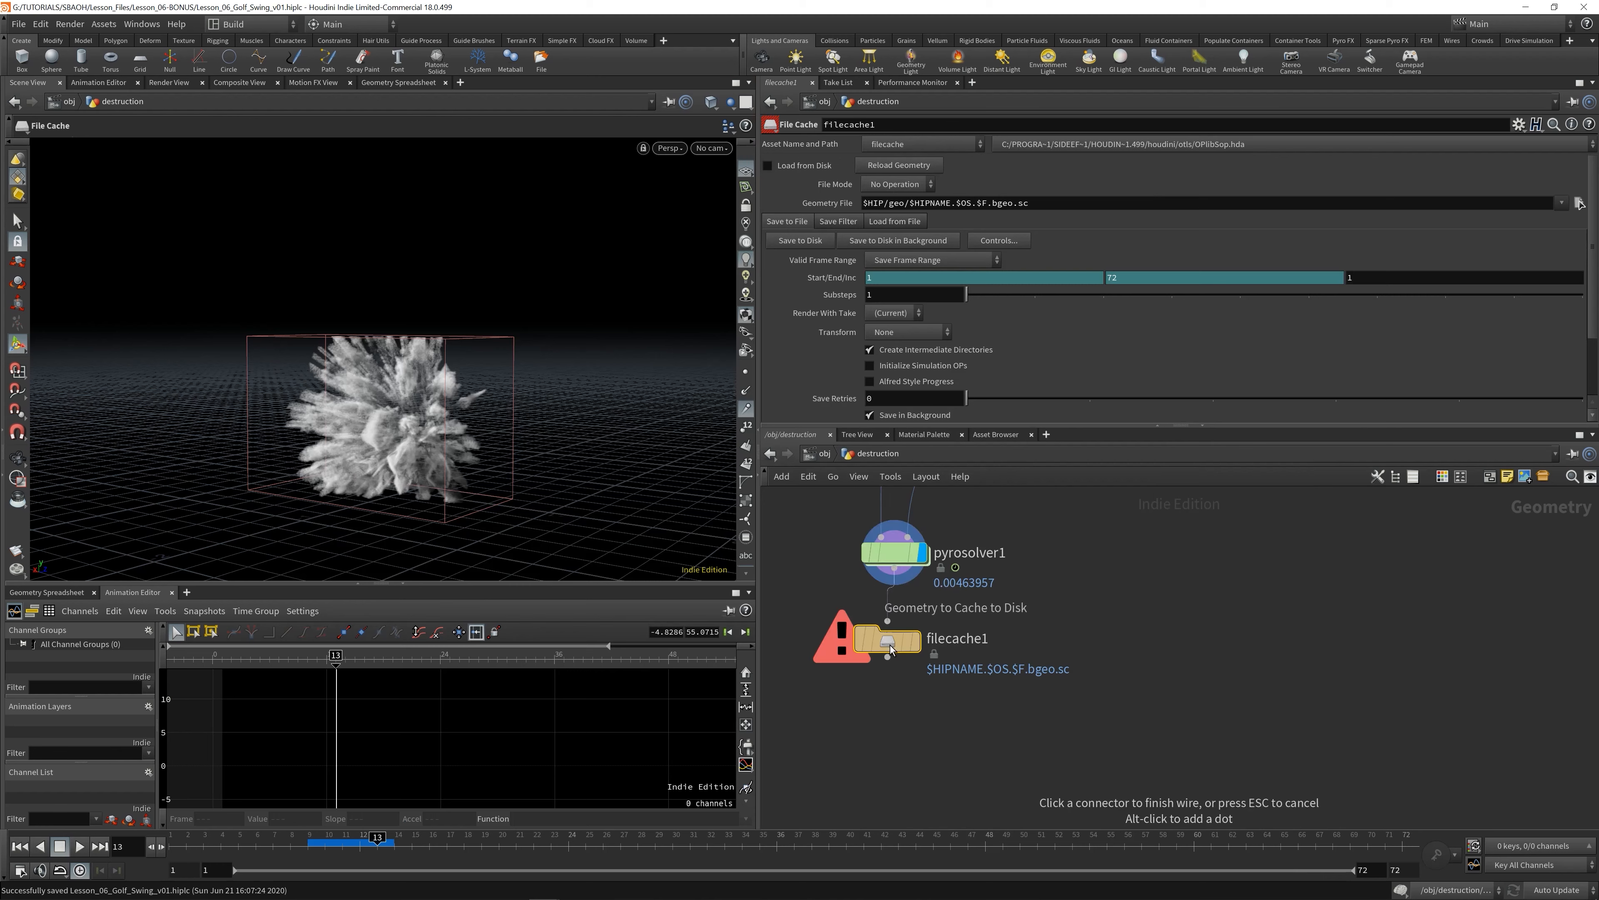
left_click(887, 621)
- Rename the new File Cache node pyro_cache, ending back in the destruction network
key("F2")
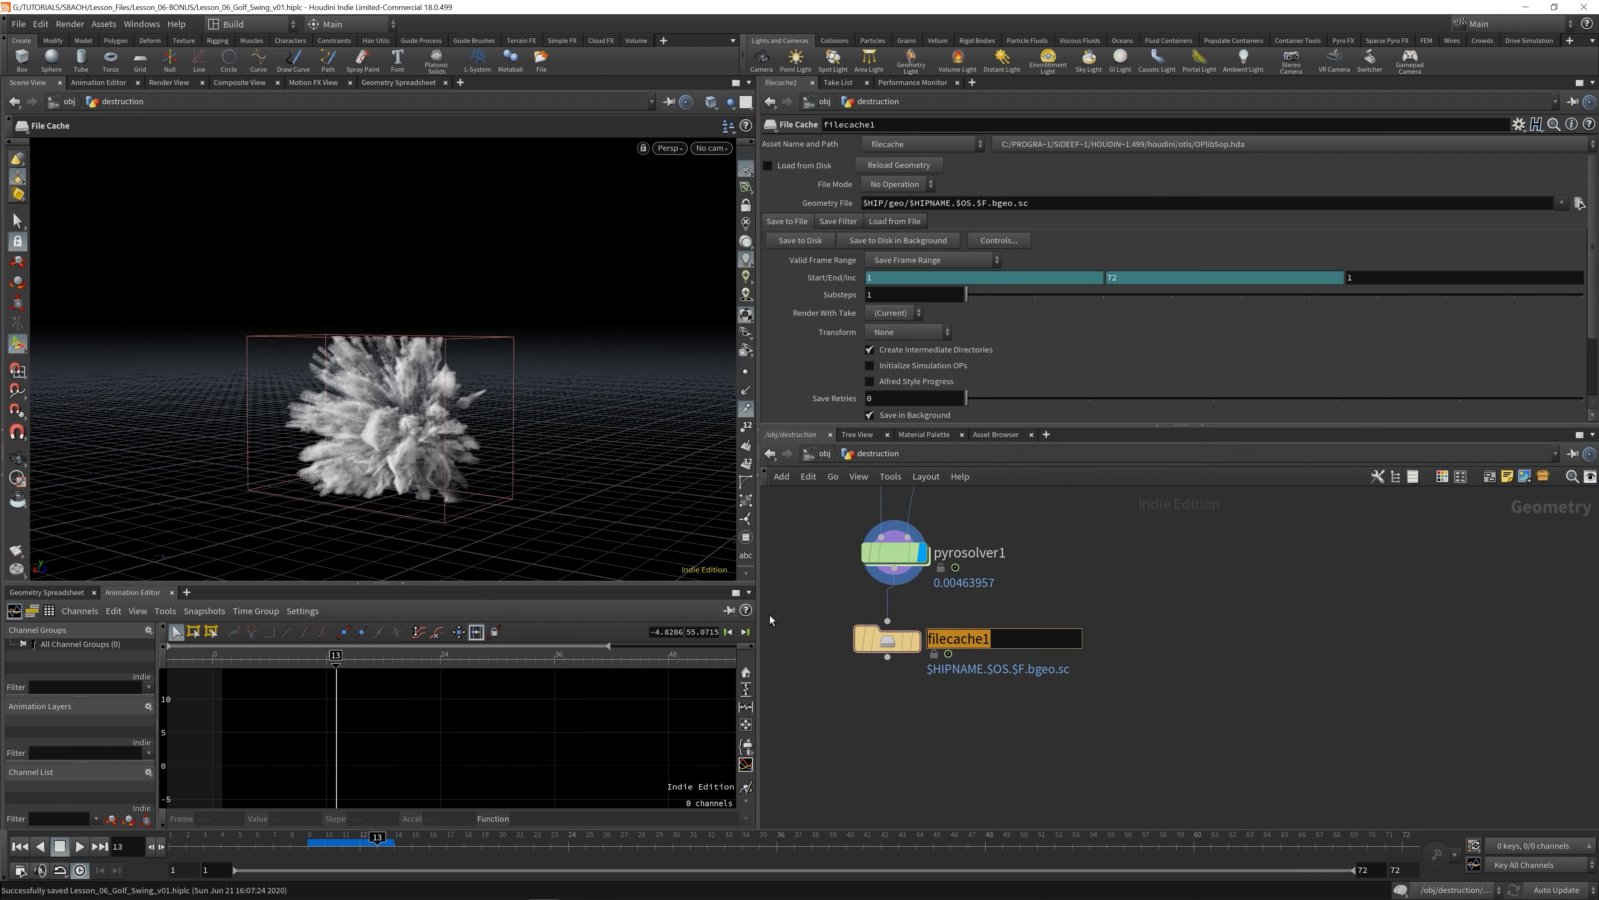
type("pyro_cache")
key("Return")
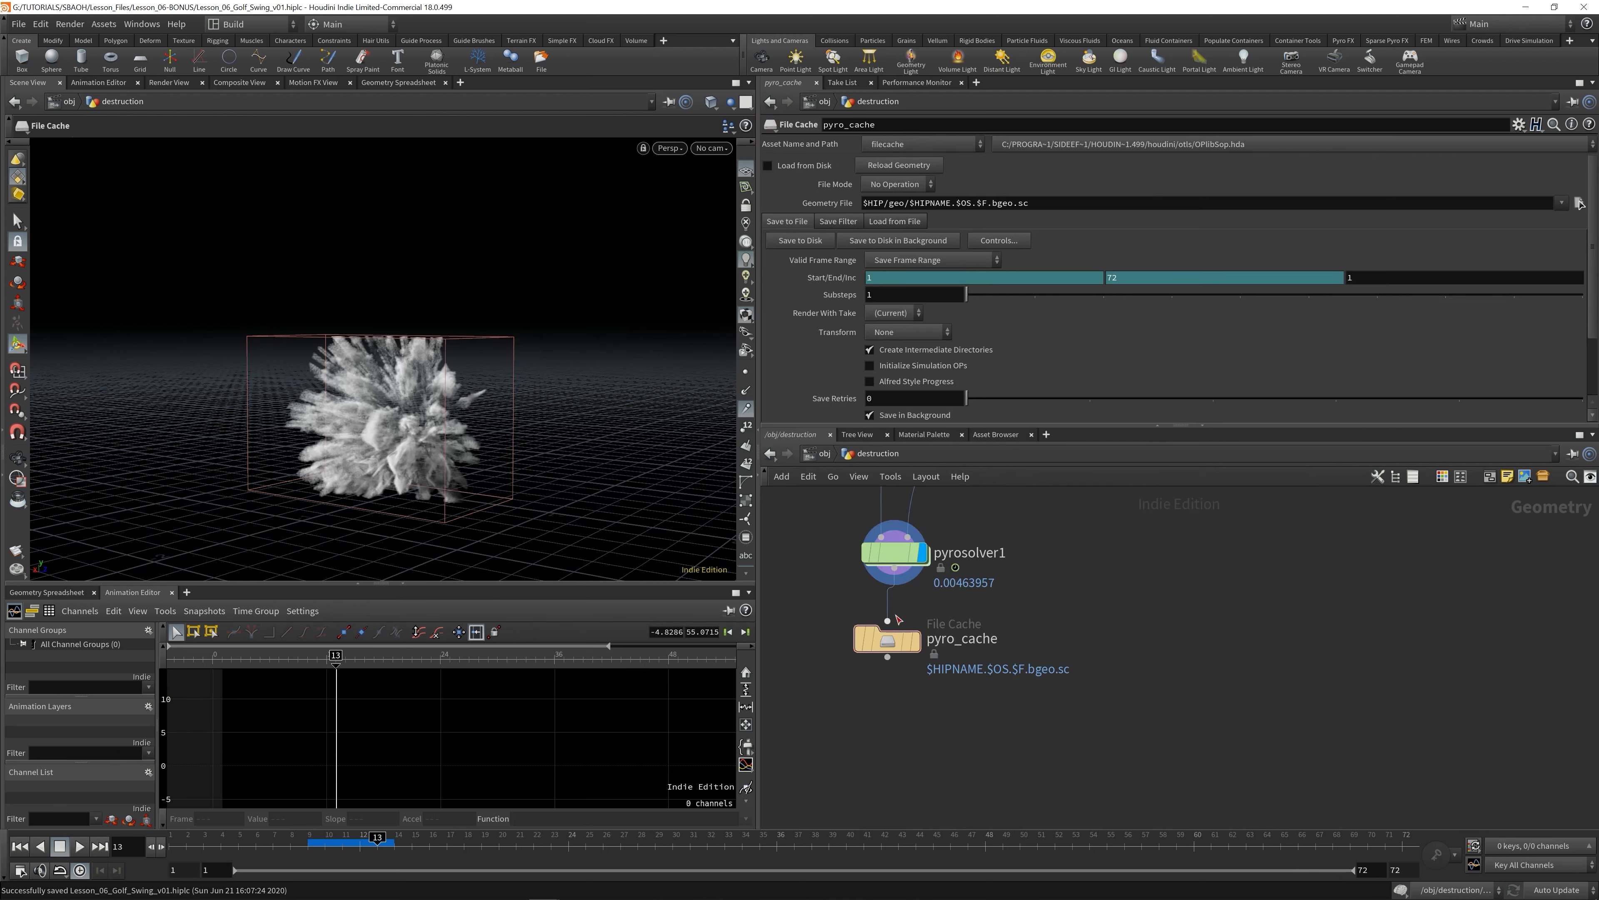
double_click(888, 639)
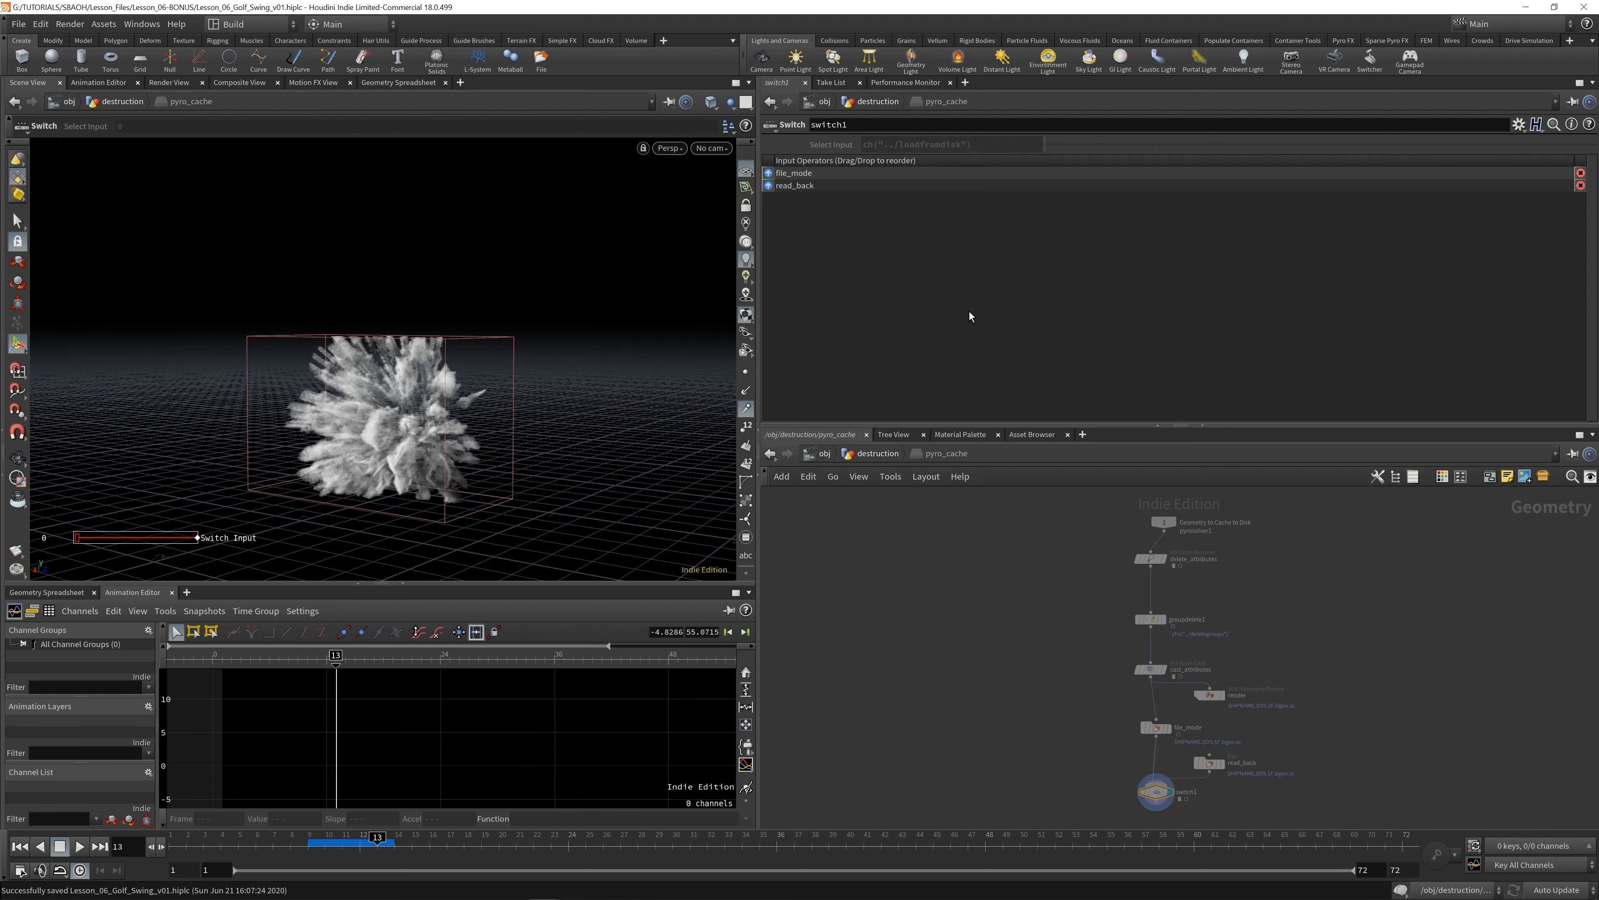
left_click(878, 453)
- Copy the geometry file path $HIP/cache/$OS/$HIPNAME/$HIPNAME.$OS.$F.bgeo.sc from rbd_sim_points into pyro_cache
scroll(1067, 763, "down", 5)
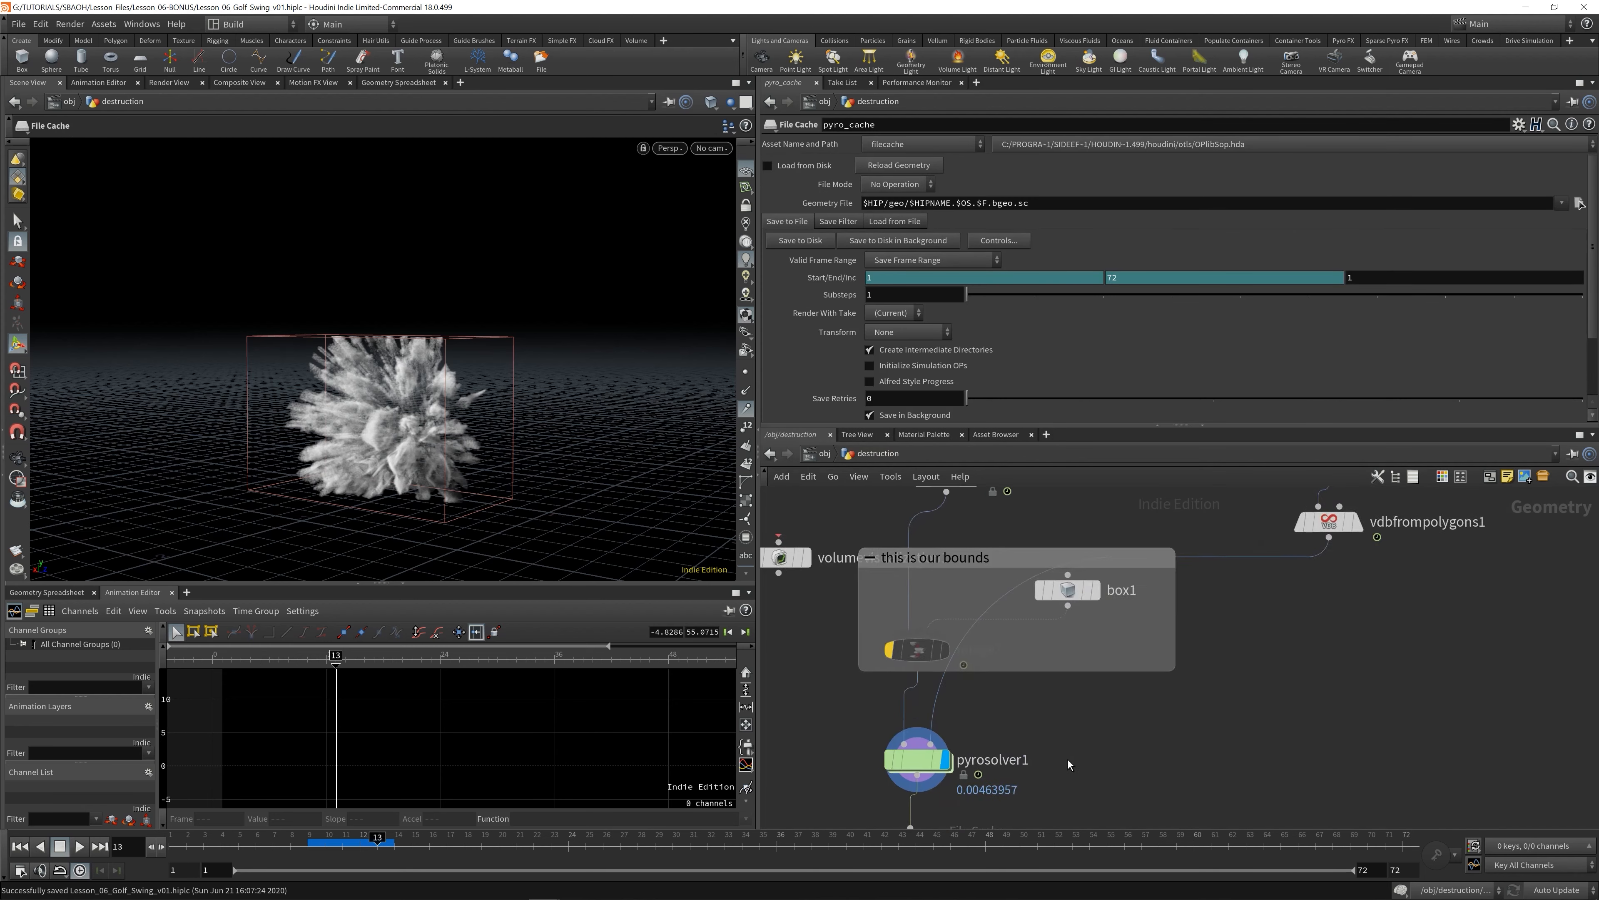
left_click(1037, 515)
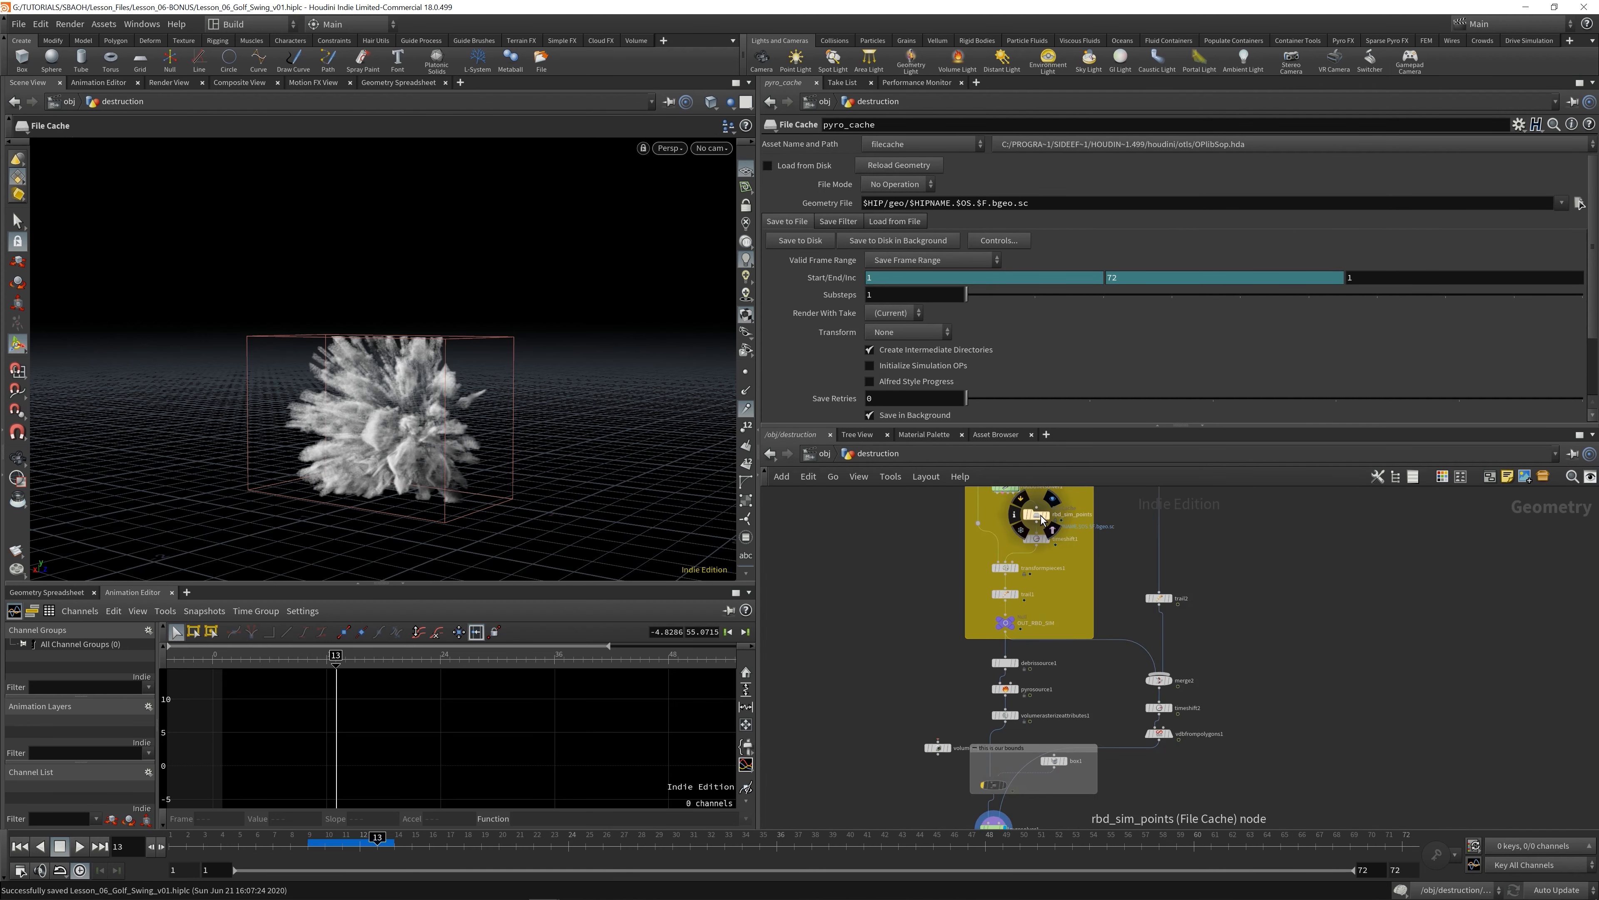
left_click(1018, 203)
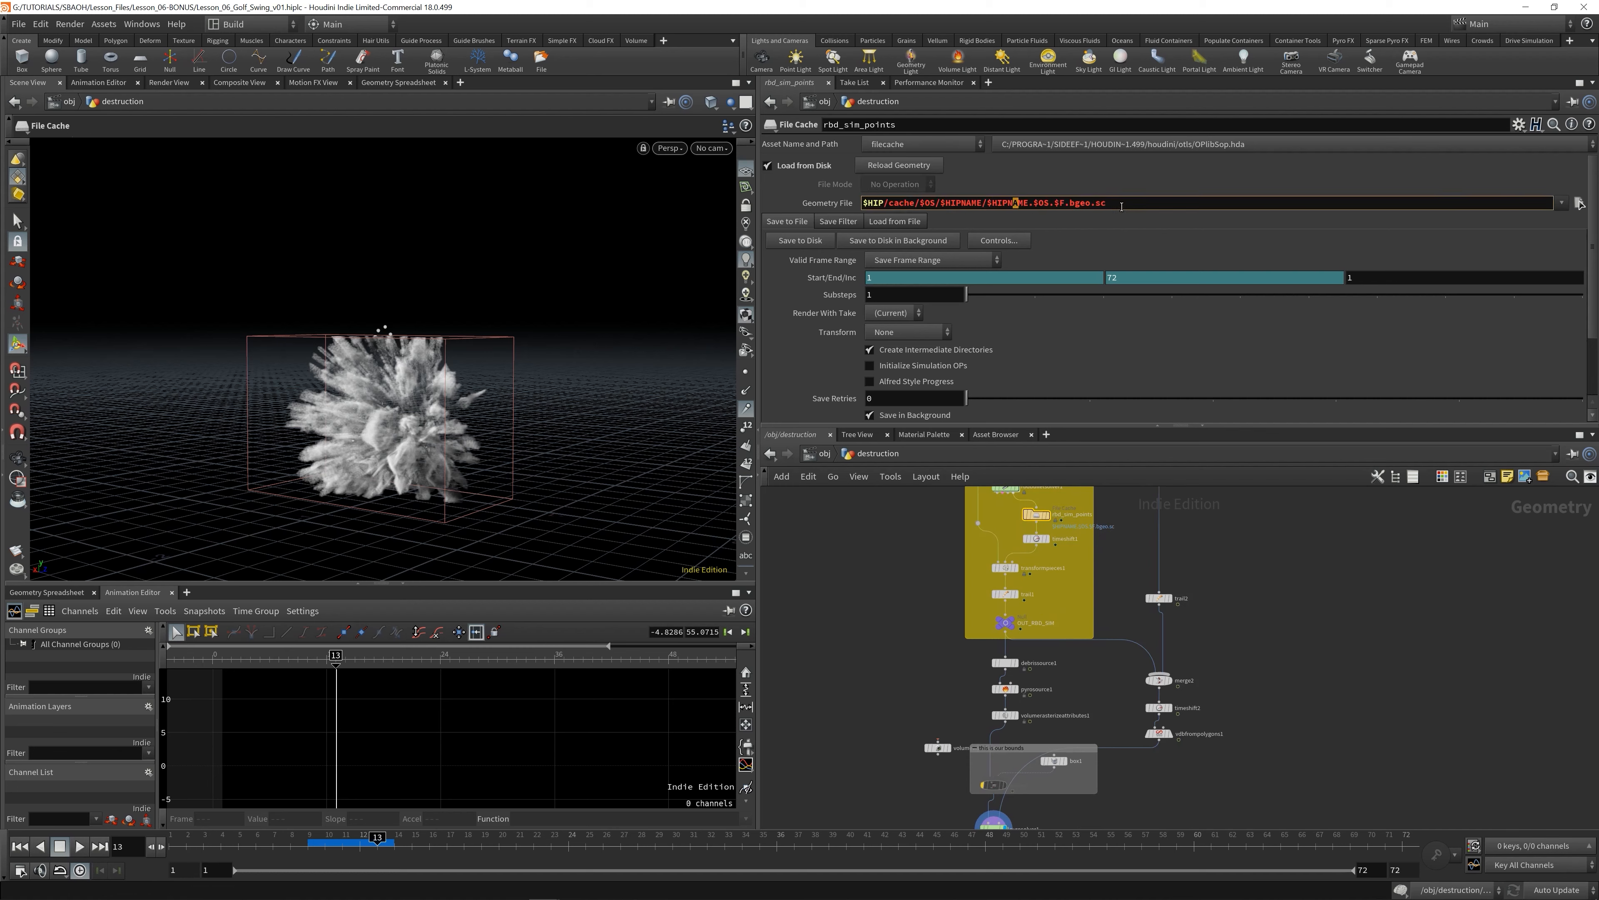
key("ctrl+a")
key("ctrl+c")
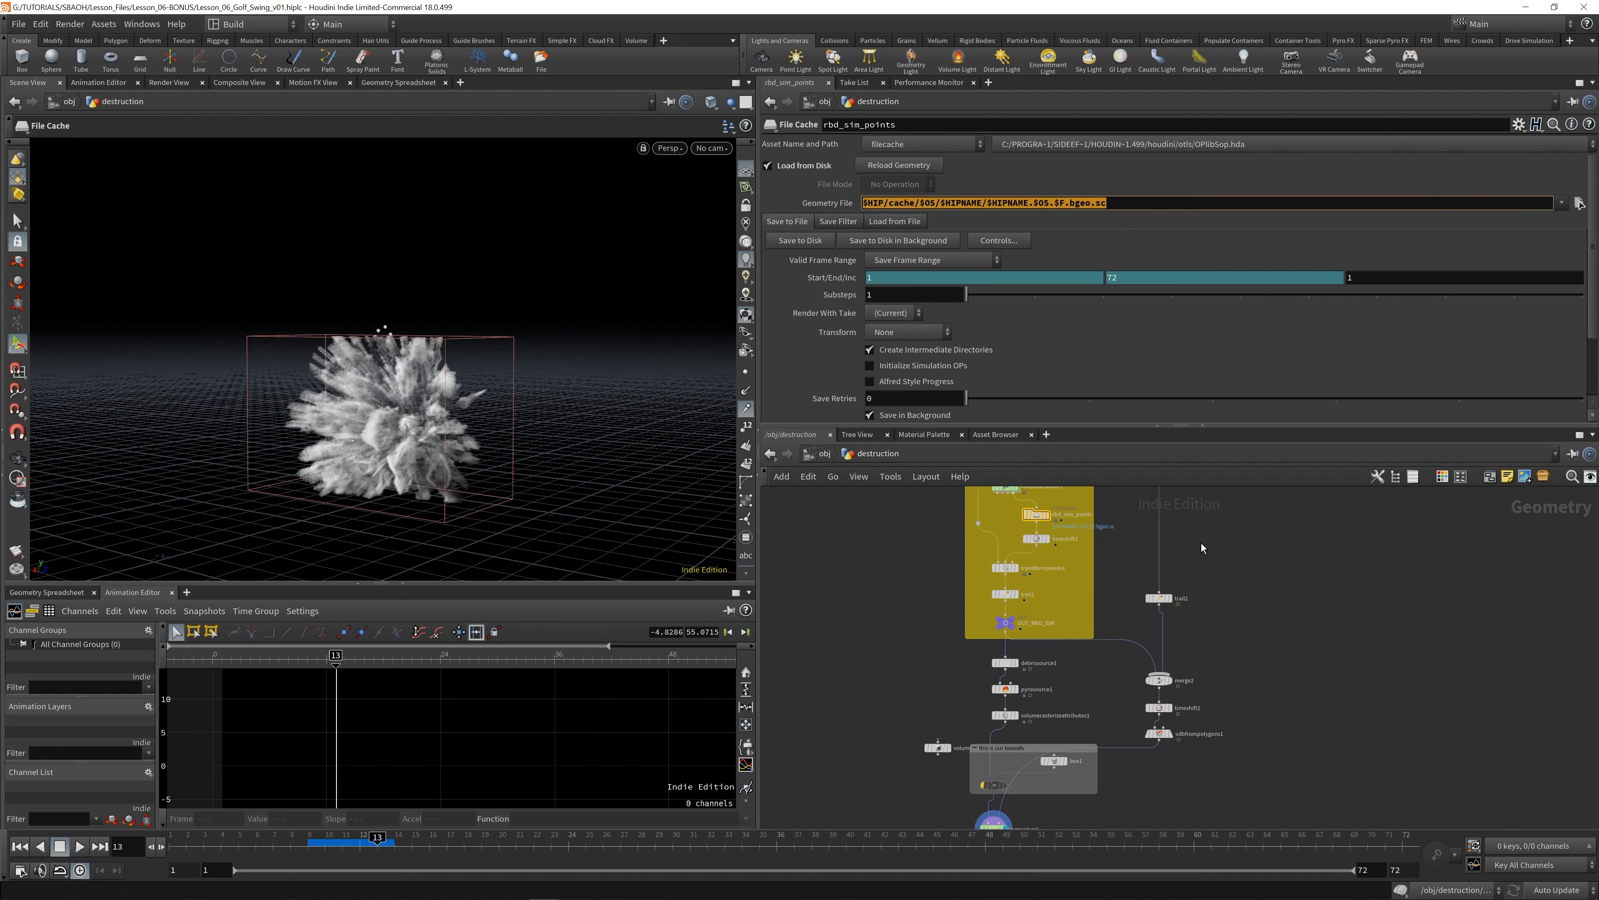
scroll(1099, 734, "up", 5)
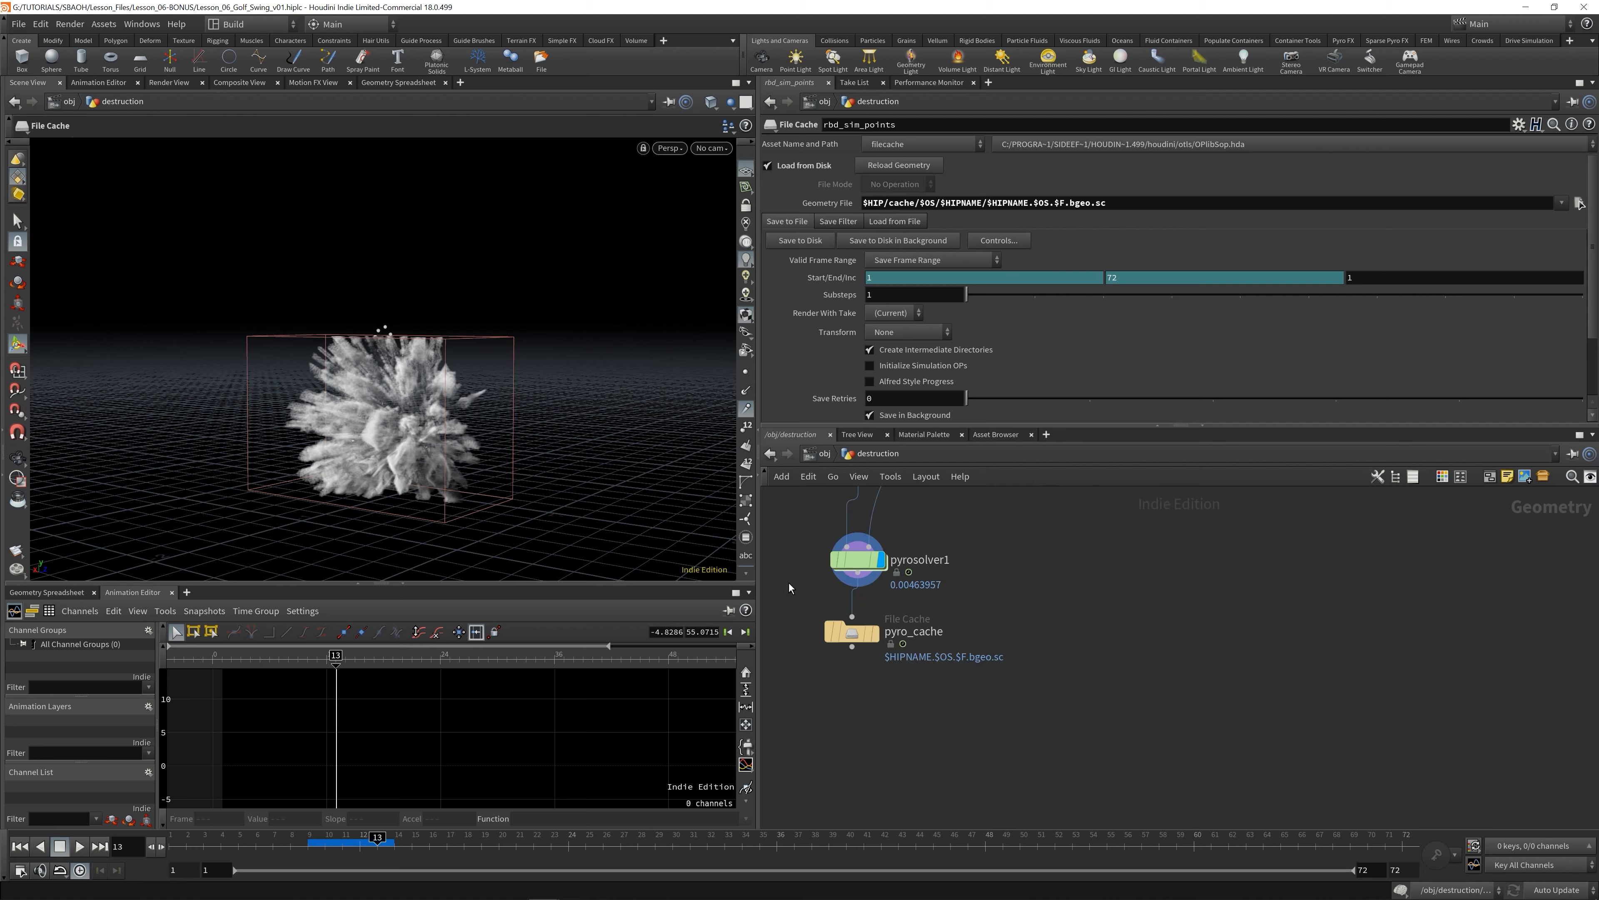
left_click(851, 632)
left_click(1061, 202)
key("ctrl+a")
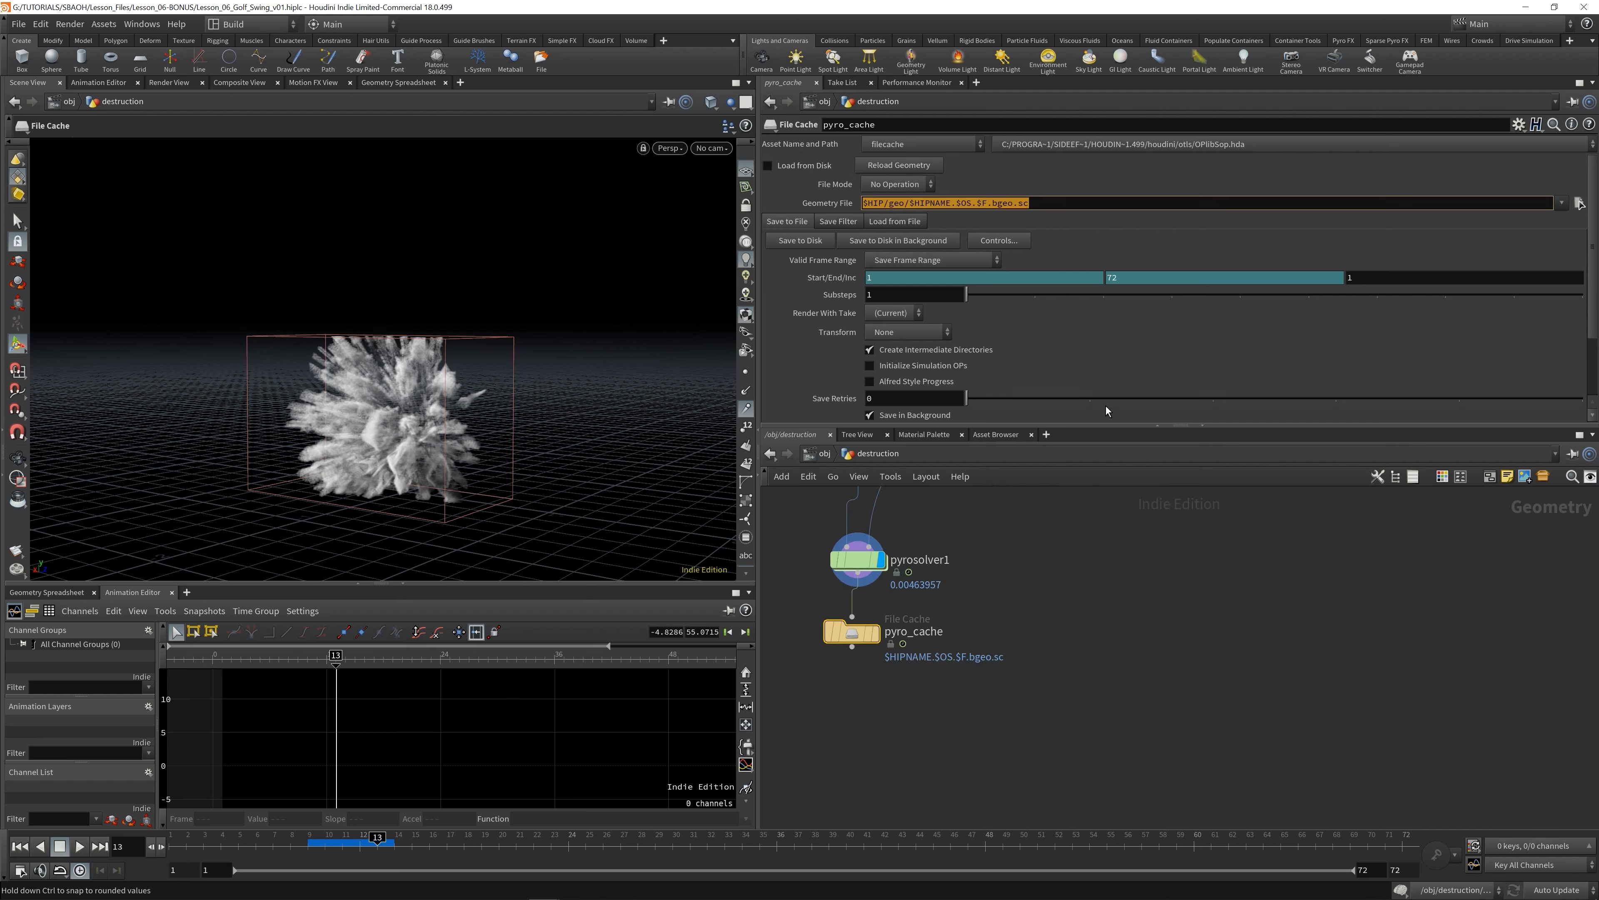
key("ctrl+v")
key("Return")
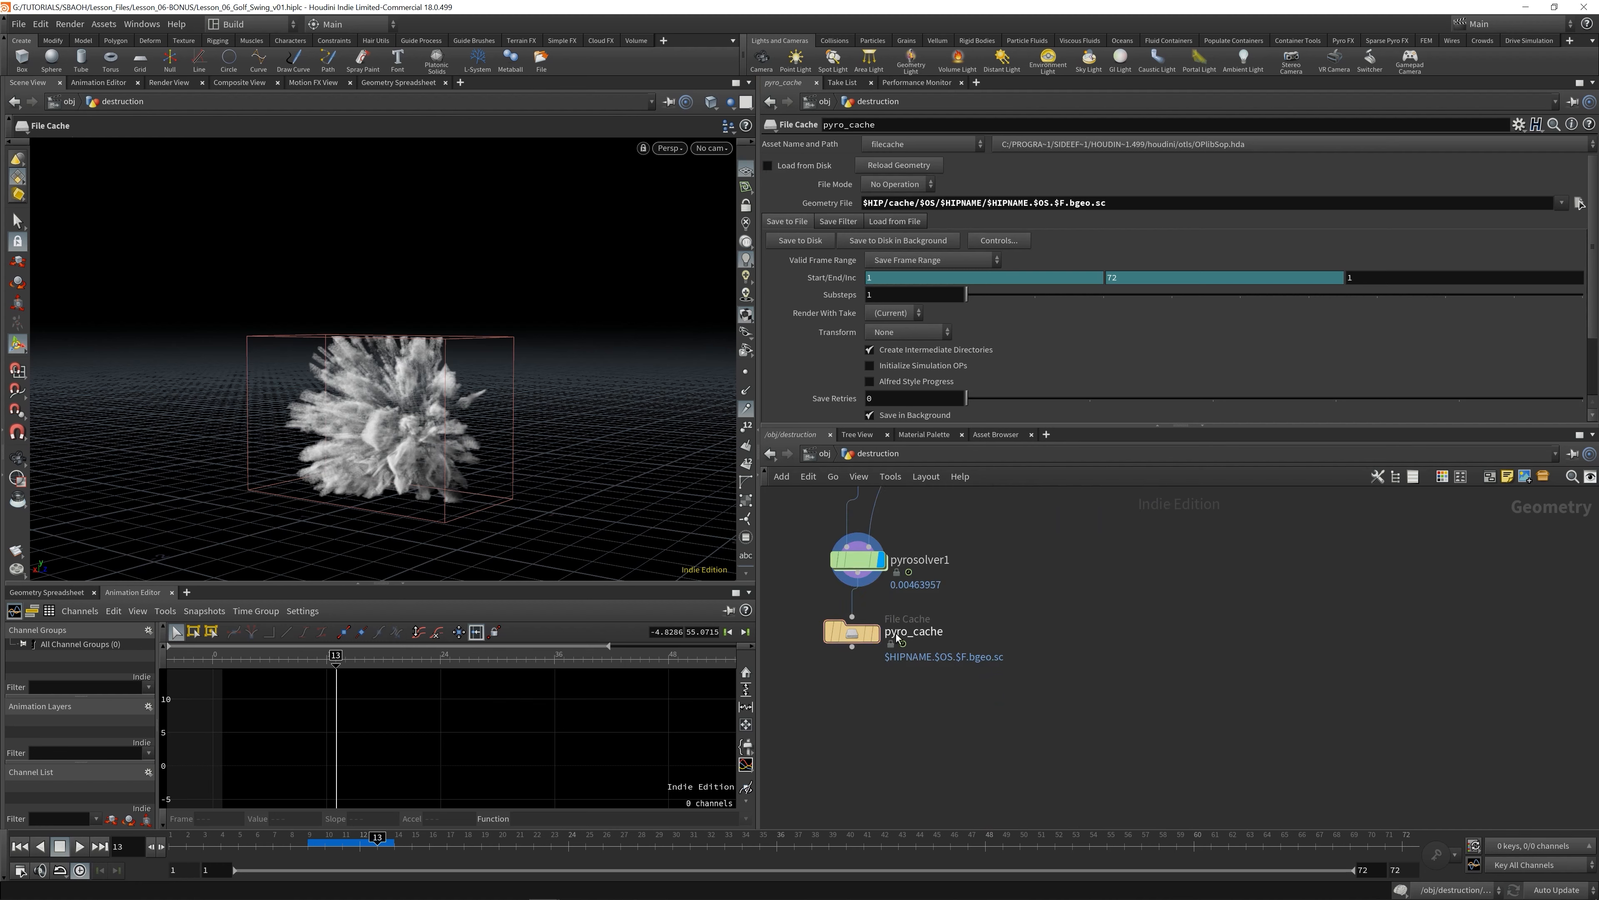
- Display pyro_cache and save its frame range 1 to 72 to disk
left_click(882, 632)
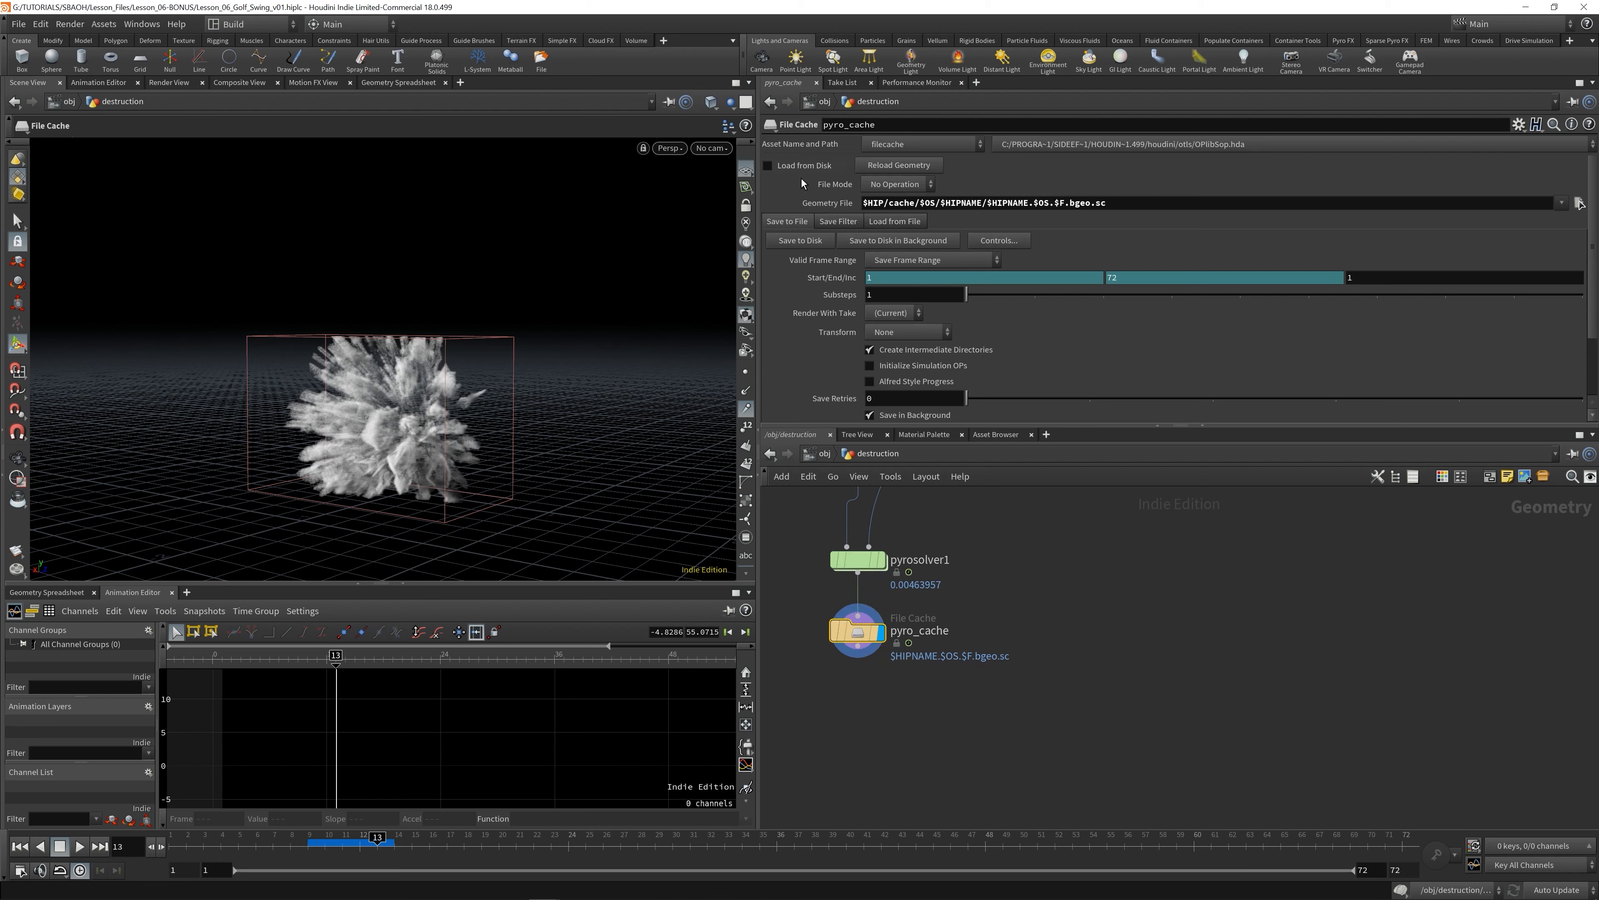
left_click(800, 241)
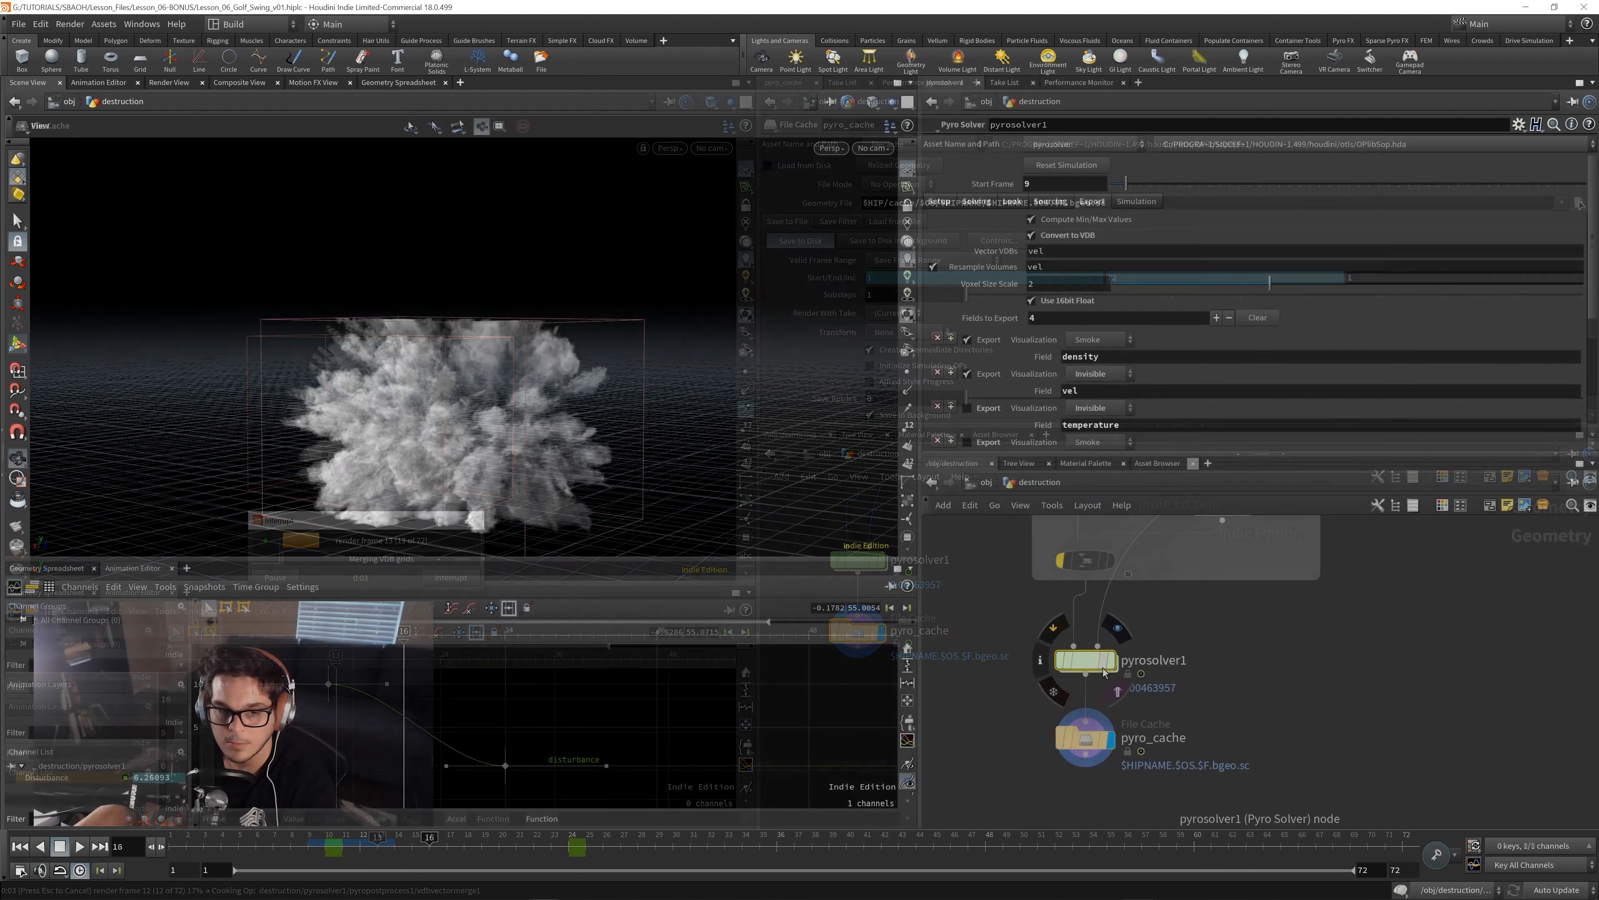
- Inspect pyro_cache's node information and compare its density and vel volumes with pyrosolver1's export settings
left_click(1083, 659)
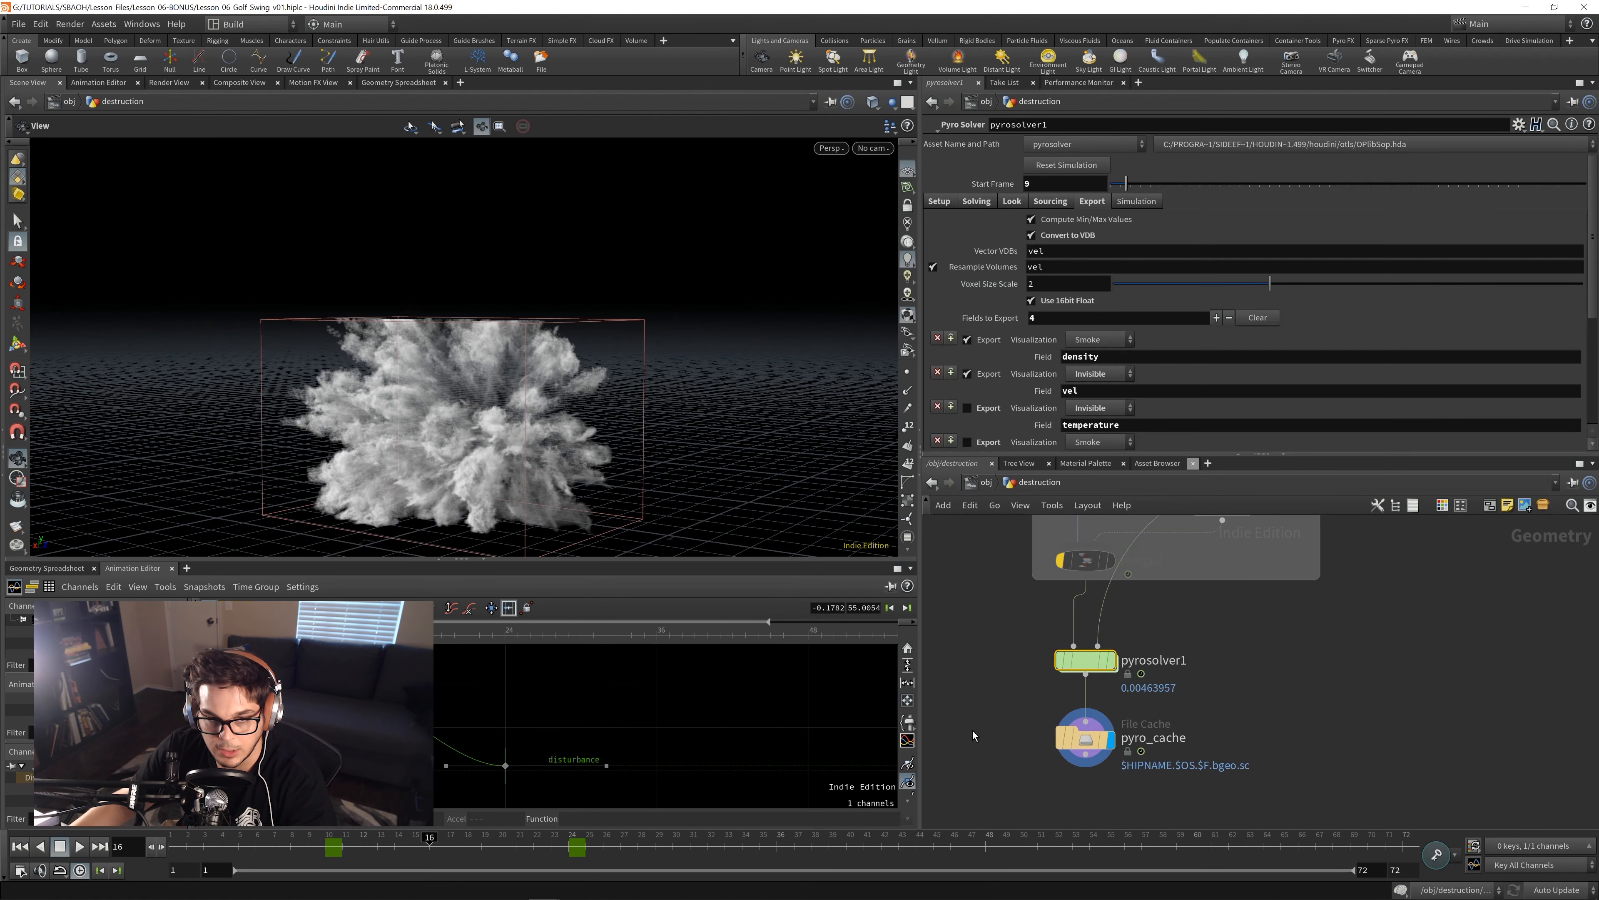
left_click(1083, 743)
middle_click(1082, 748)
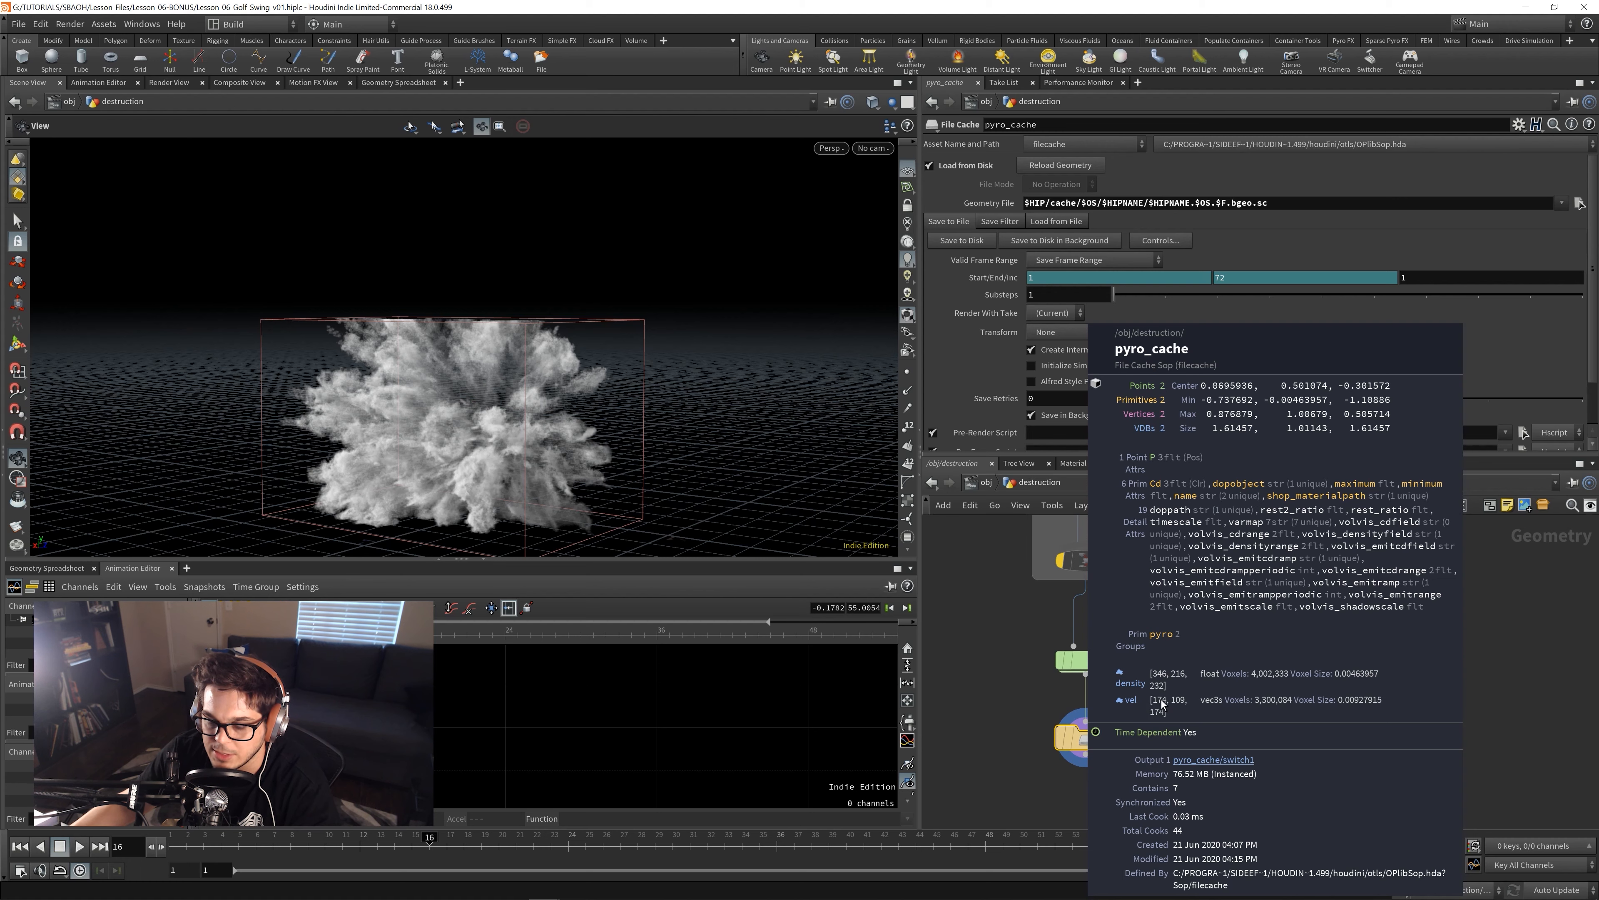
left_click(1084, 660)
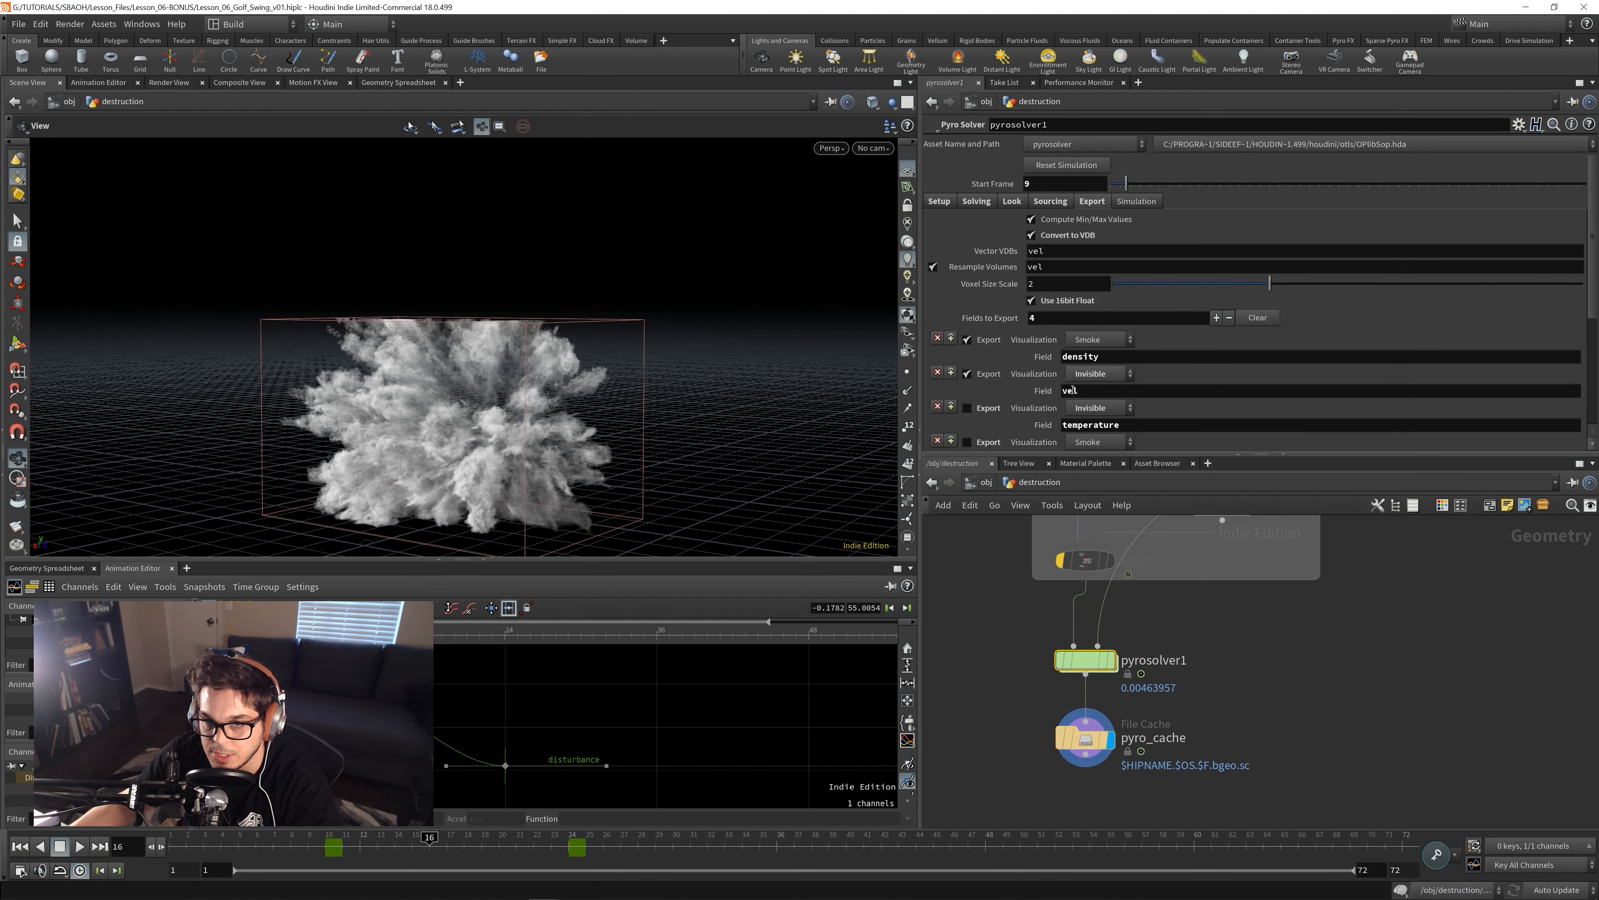
left_click(1085, 736)
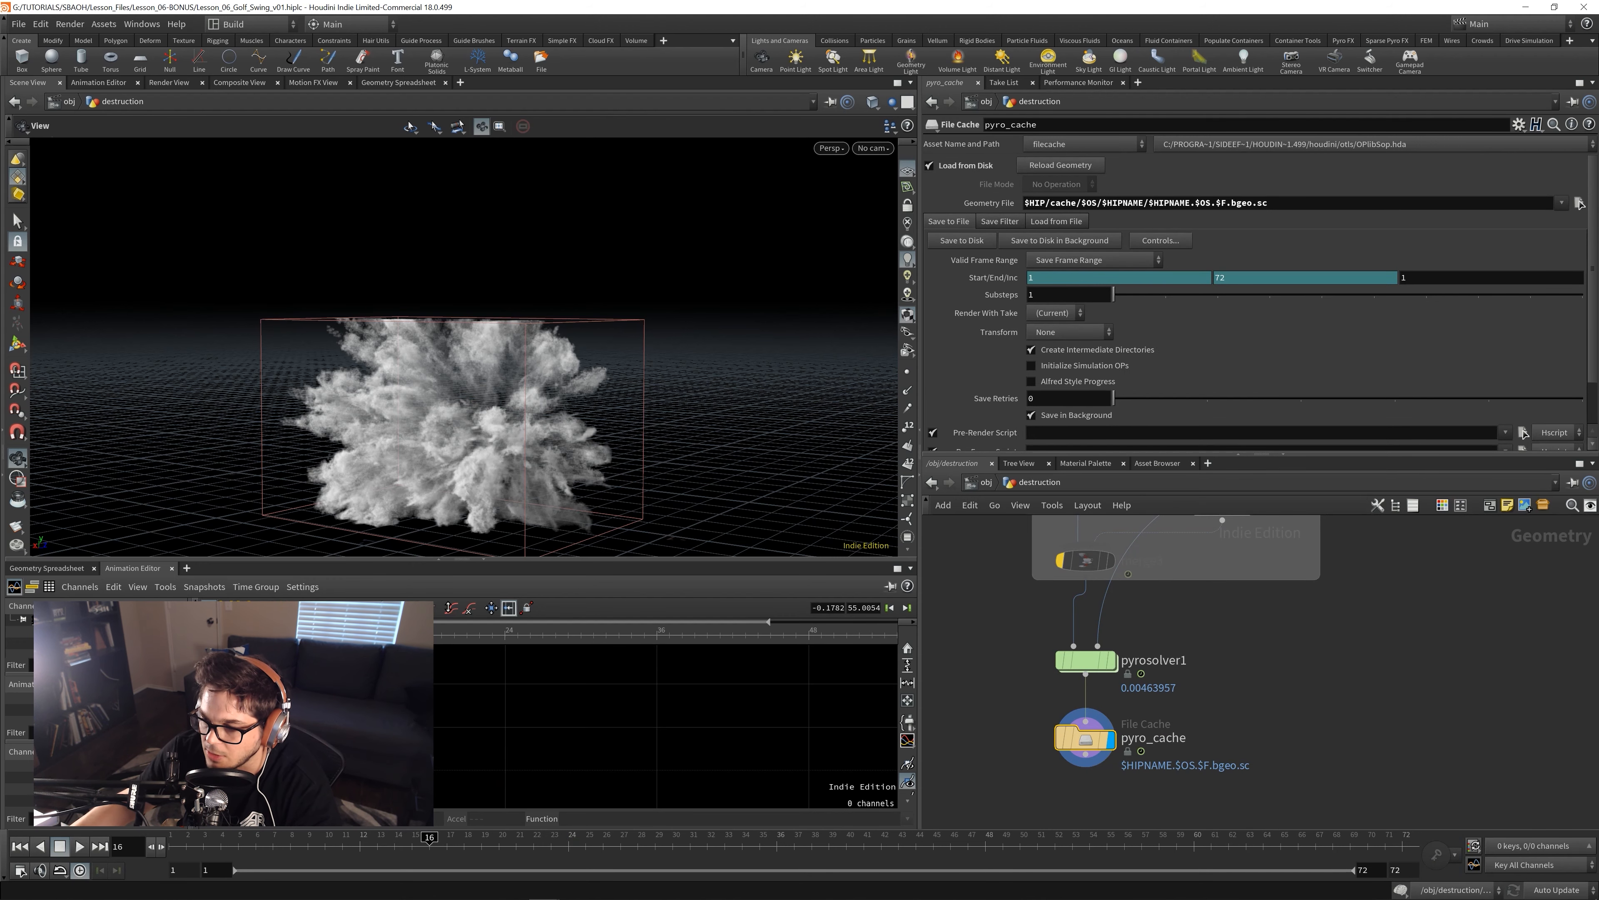
- Switch to File Explorer and check the saved file sizes in cache/pyro_cache/Lesson_06_Golf_Swing_v01 through to the last frame
key("alt+Tab")
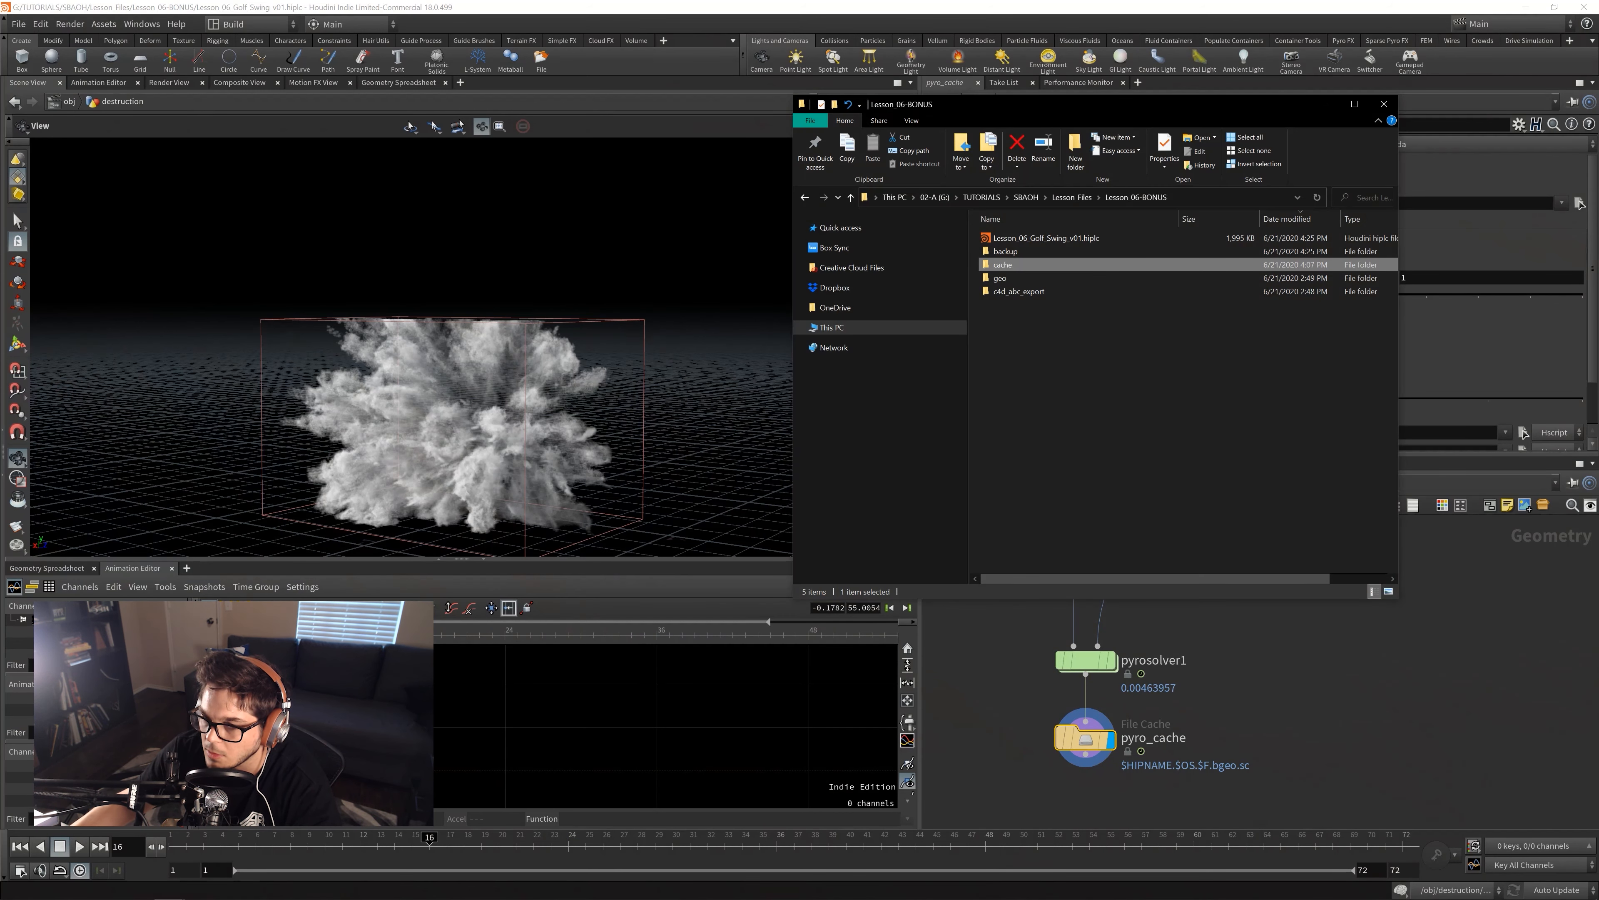
double_click(1011, 266)
double_click(1013, 239)
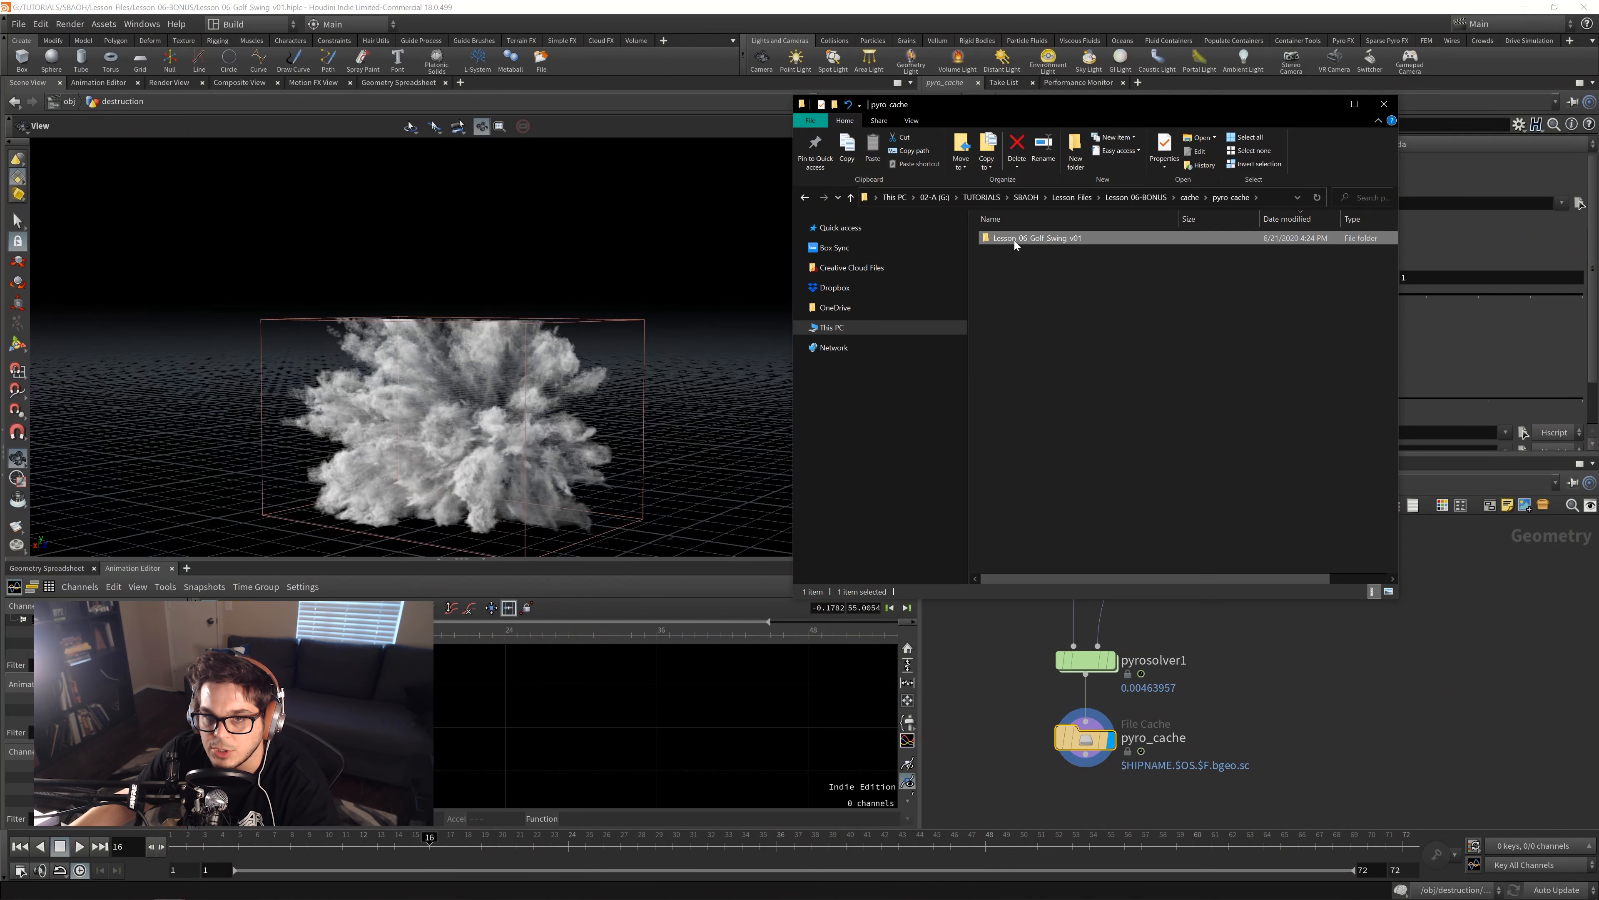
double_click(1015, 239)
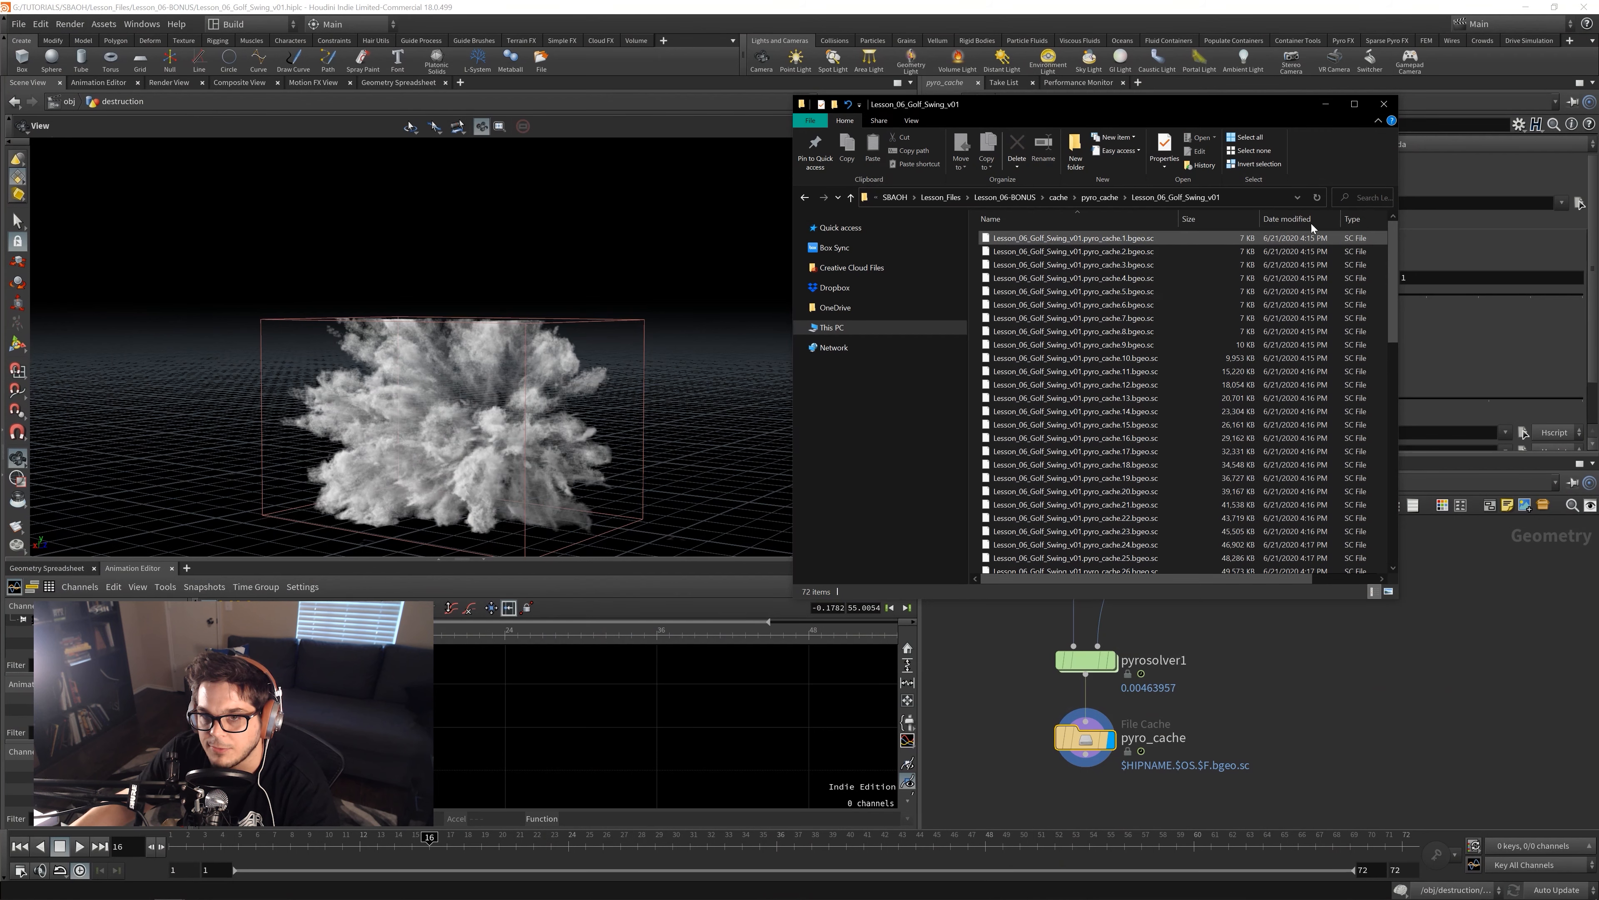
left_click_drag(1391, 290, 1378, 502)
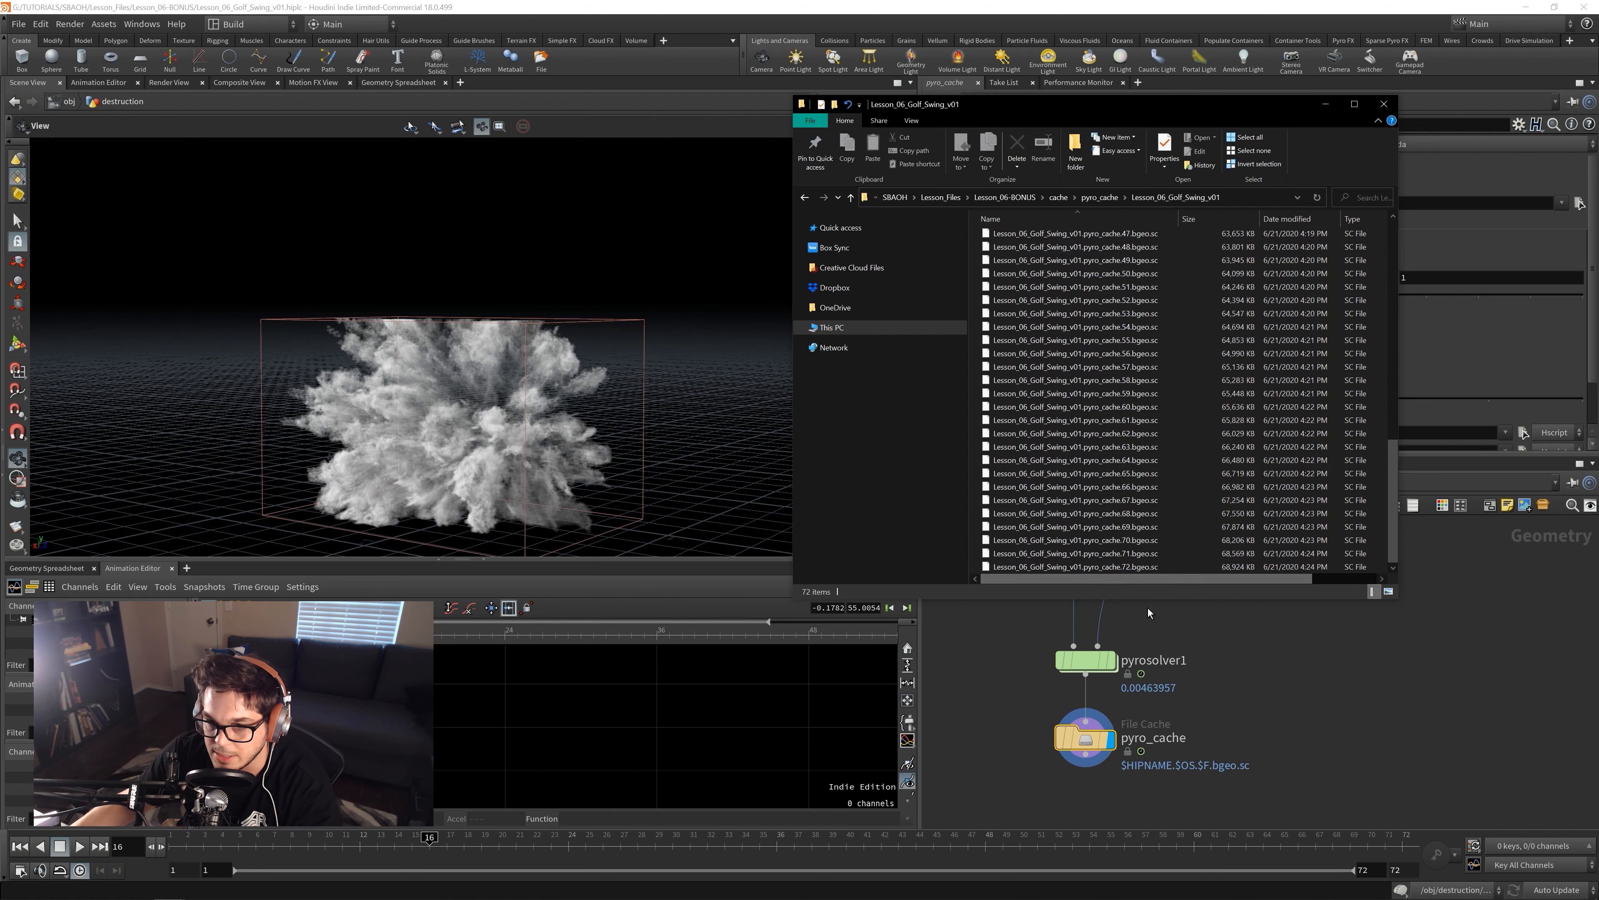
- Select pyrosolver1, dismissing the Start Here window and closing the File Explorer window of the cache folder
left_click(1084, 660)
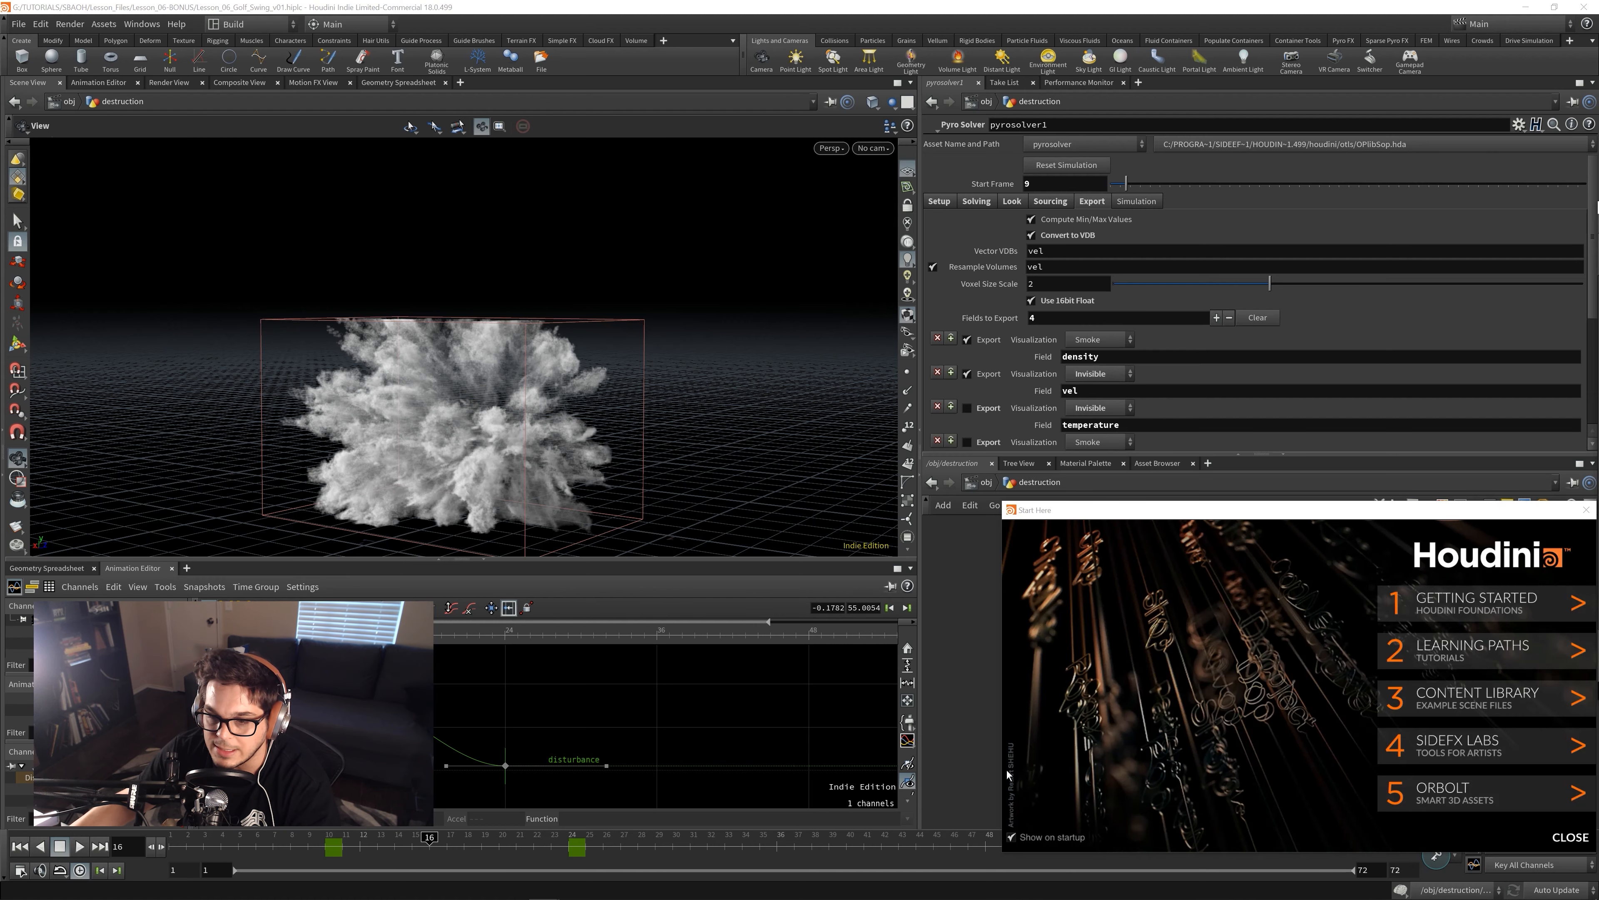
left_click_drag(1243, 501, 937, 470)
left_click(1279, 480)
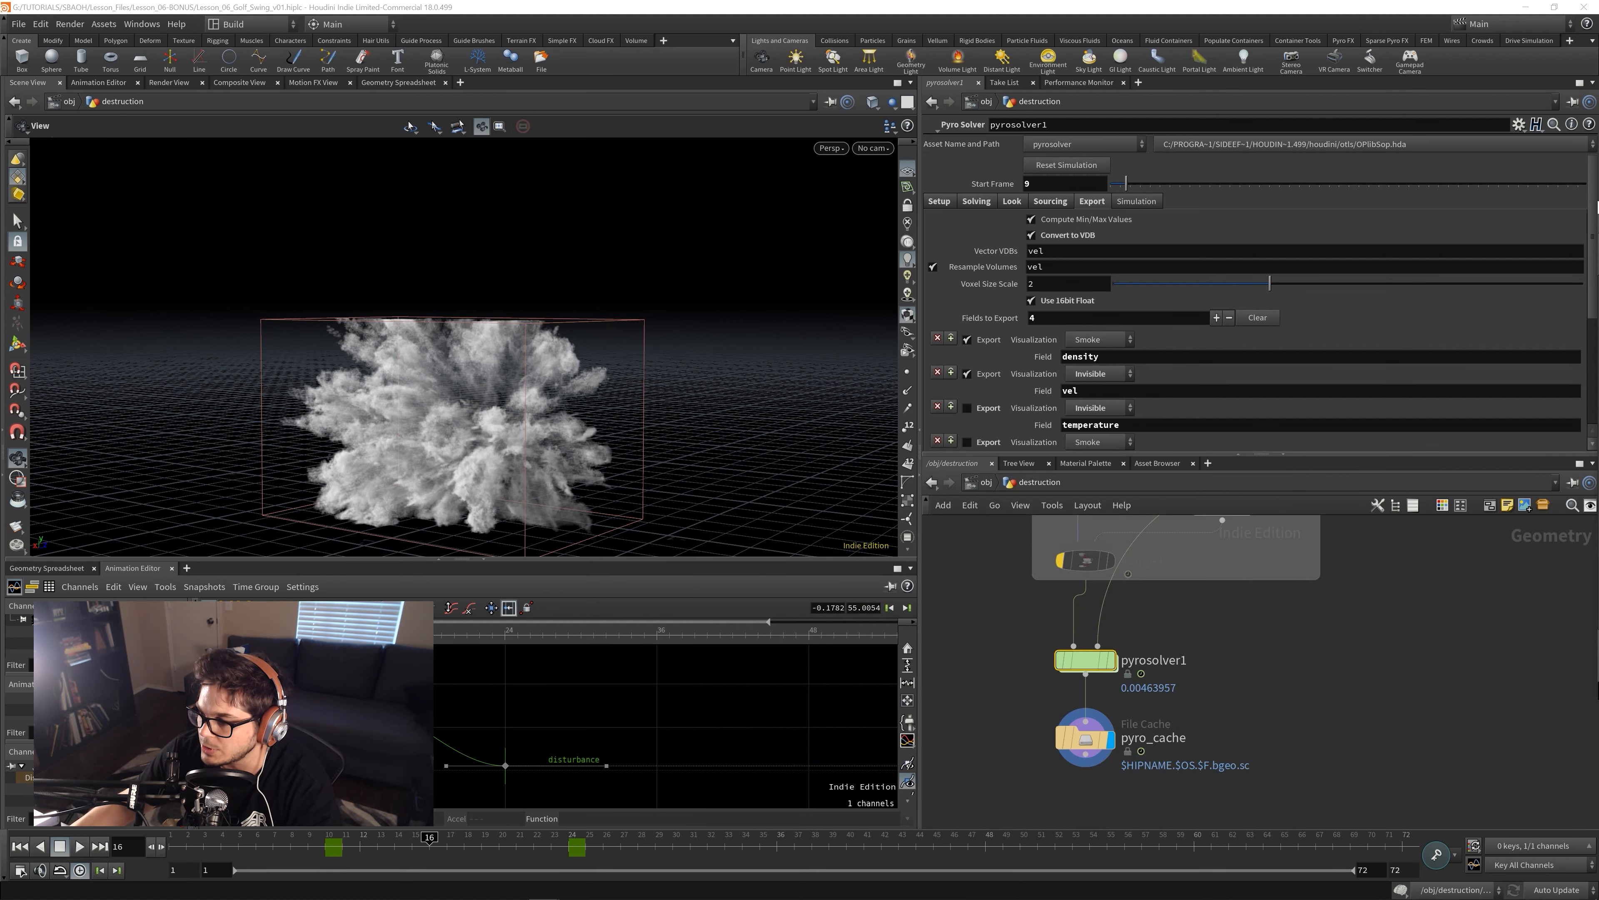
key("alt+Tab")
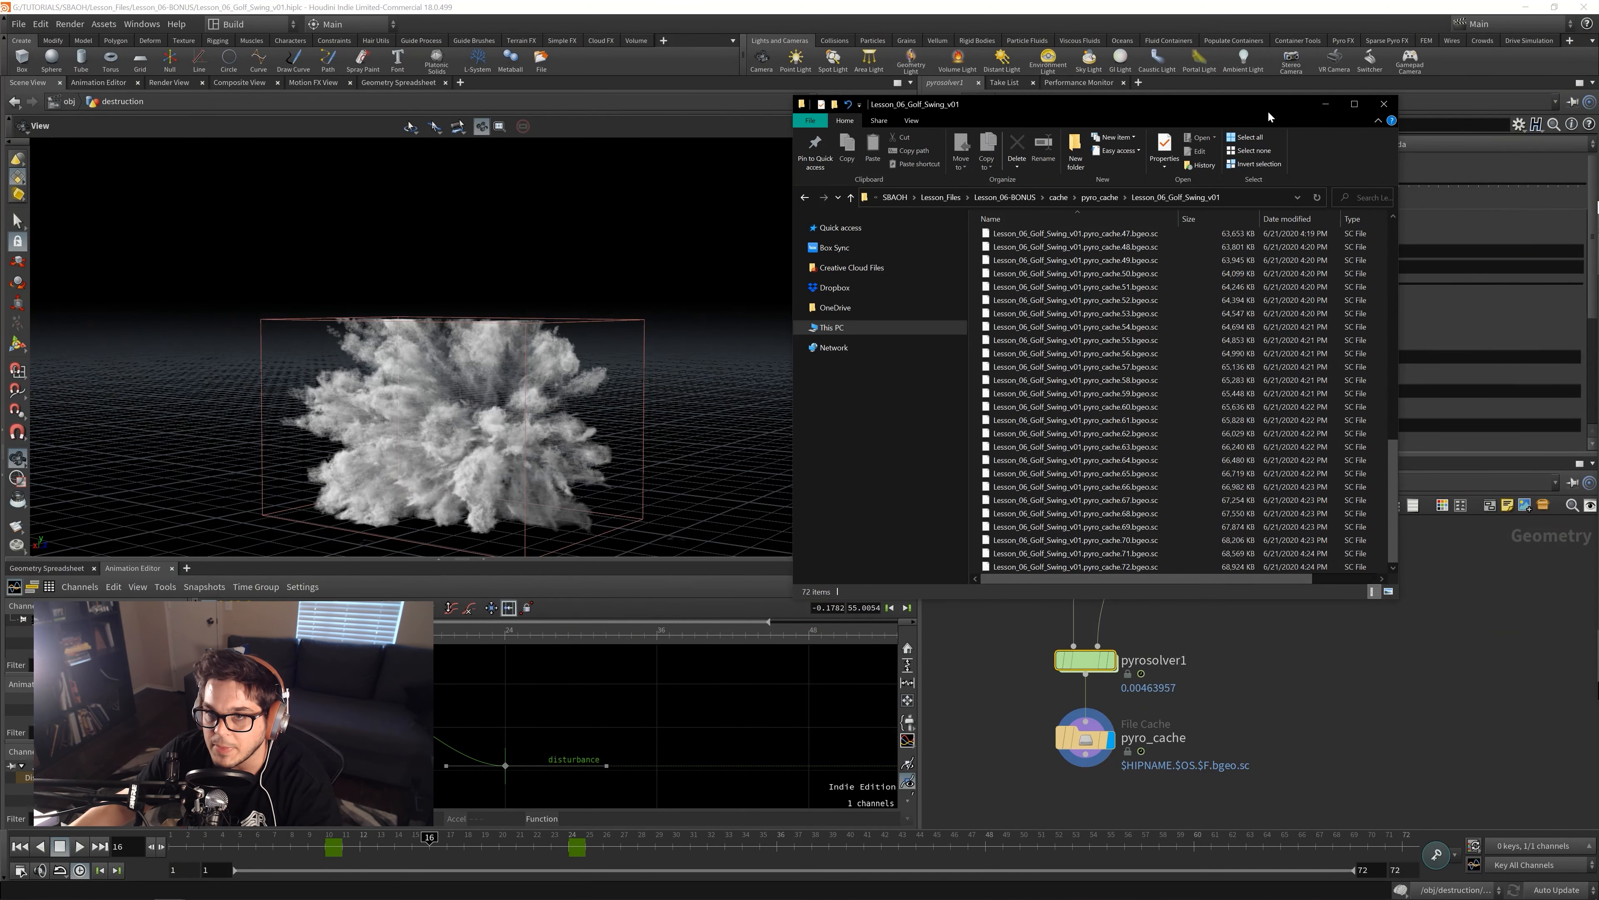
left_click(1384, 104)
middle_click_drag(1295, 773, 1267, 658)
middle_click_drag(1221, 763, 1219, 707)
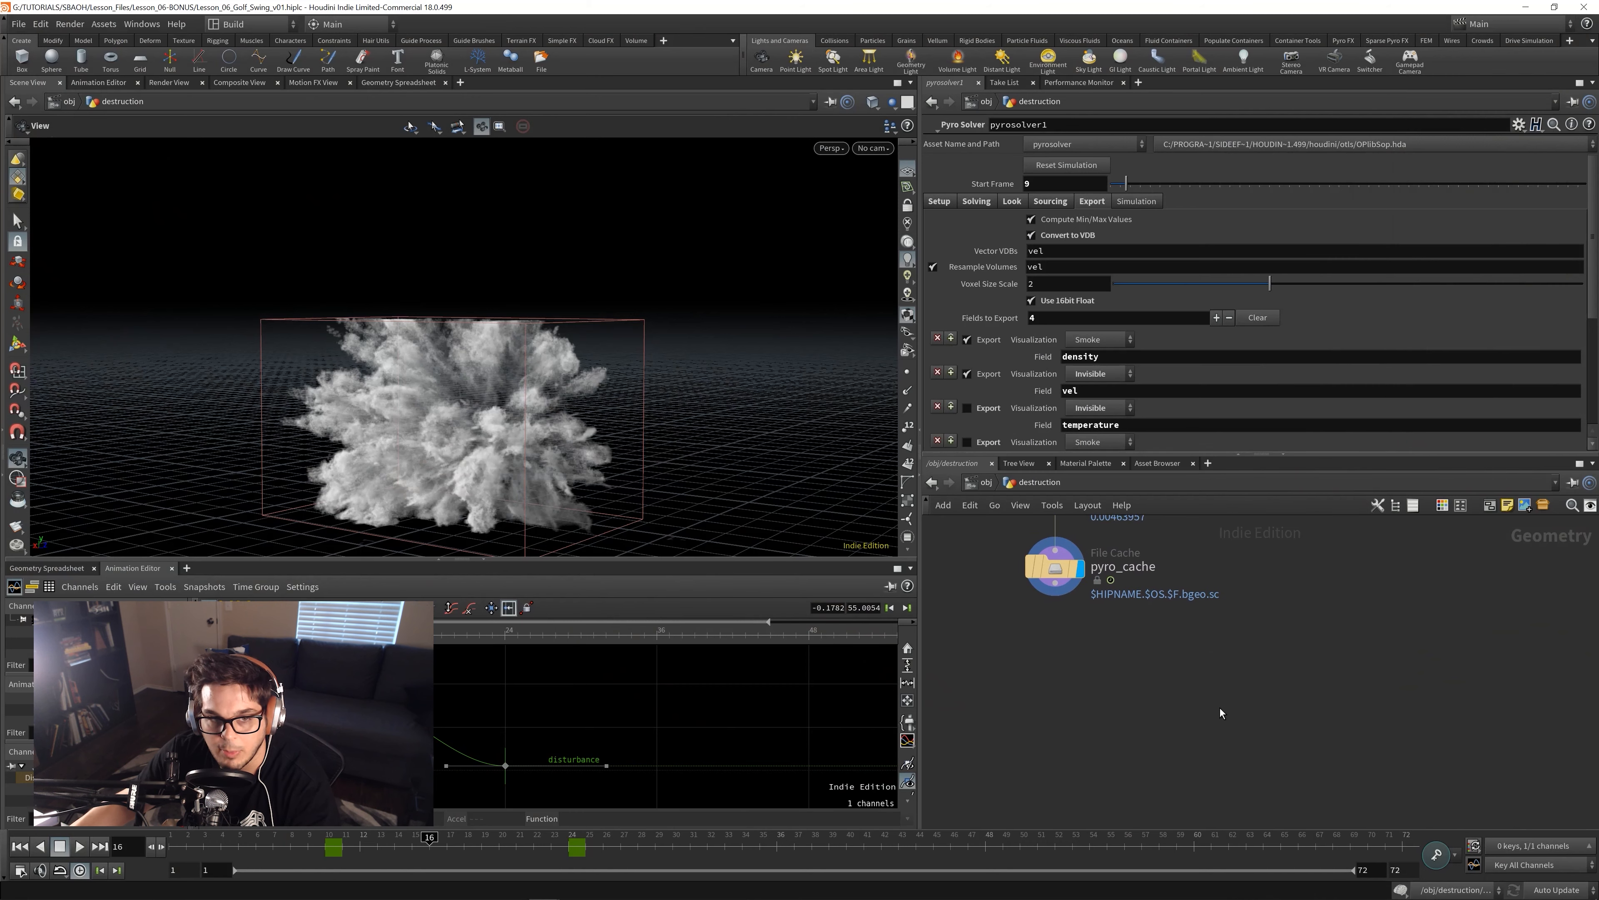
middle_click_drag(1142, 644, 1135, 706)
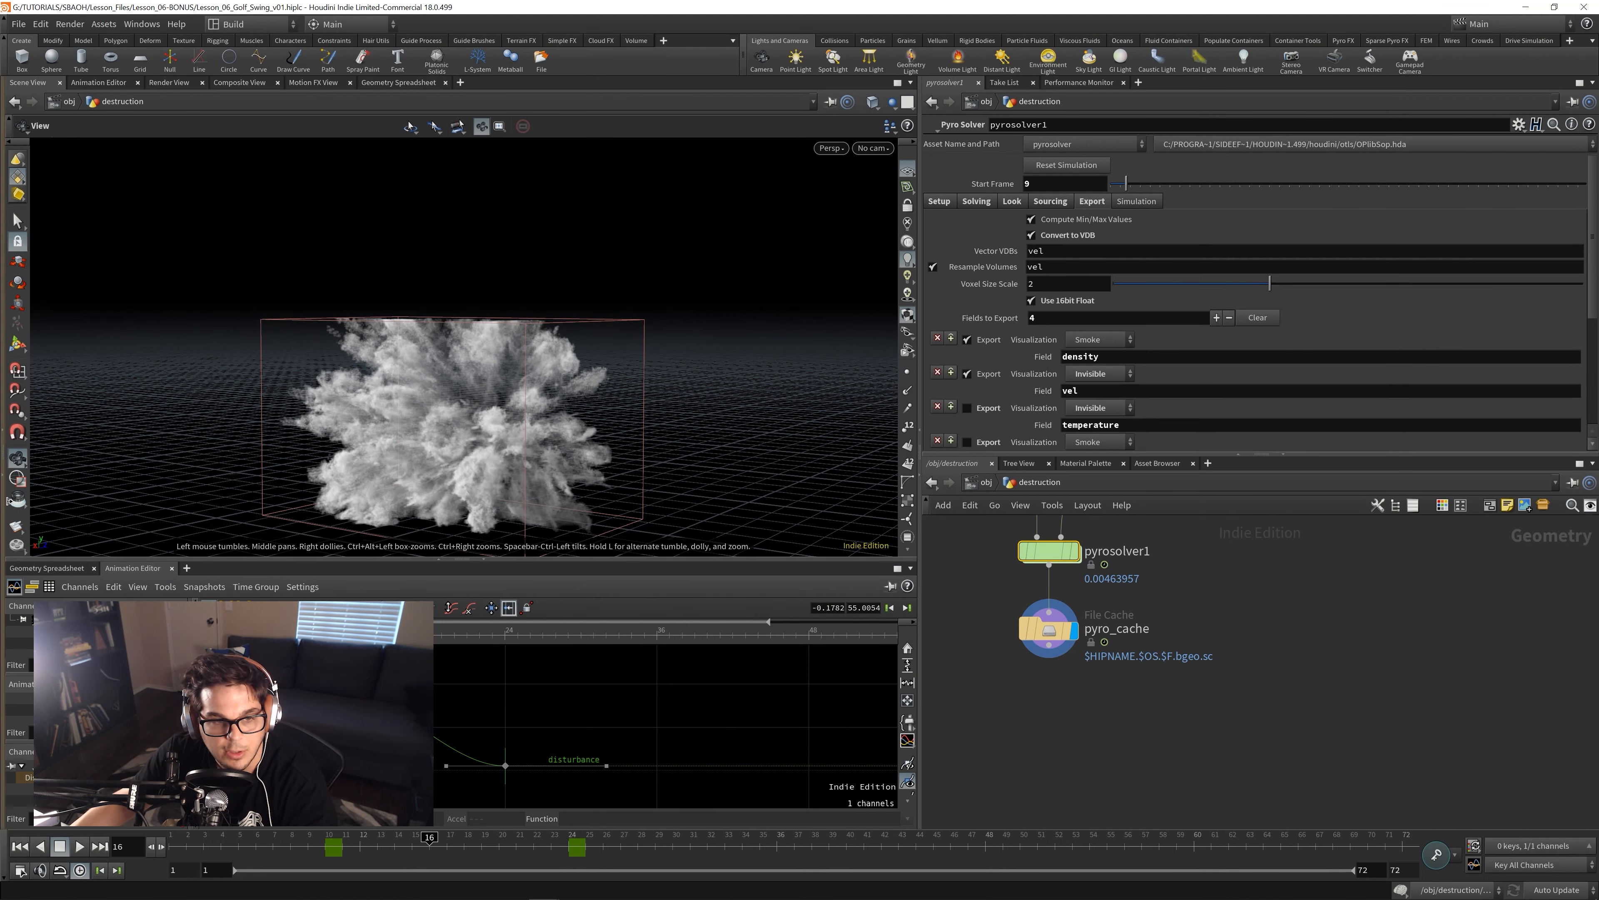
- Add a Null node below pyro_cache in the destruction network and color it purple
left_click(1134, 662)
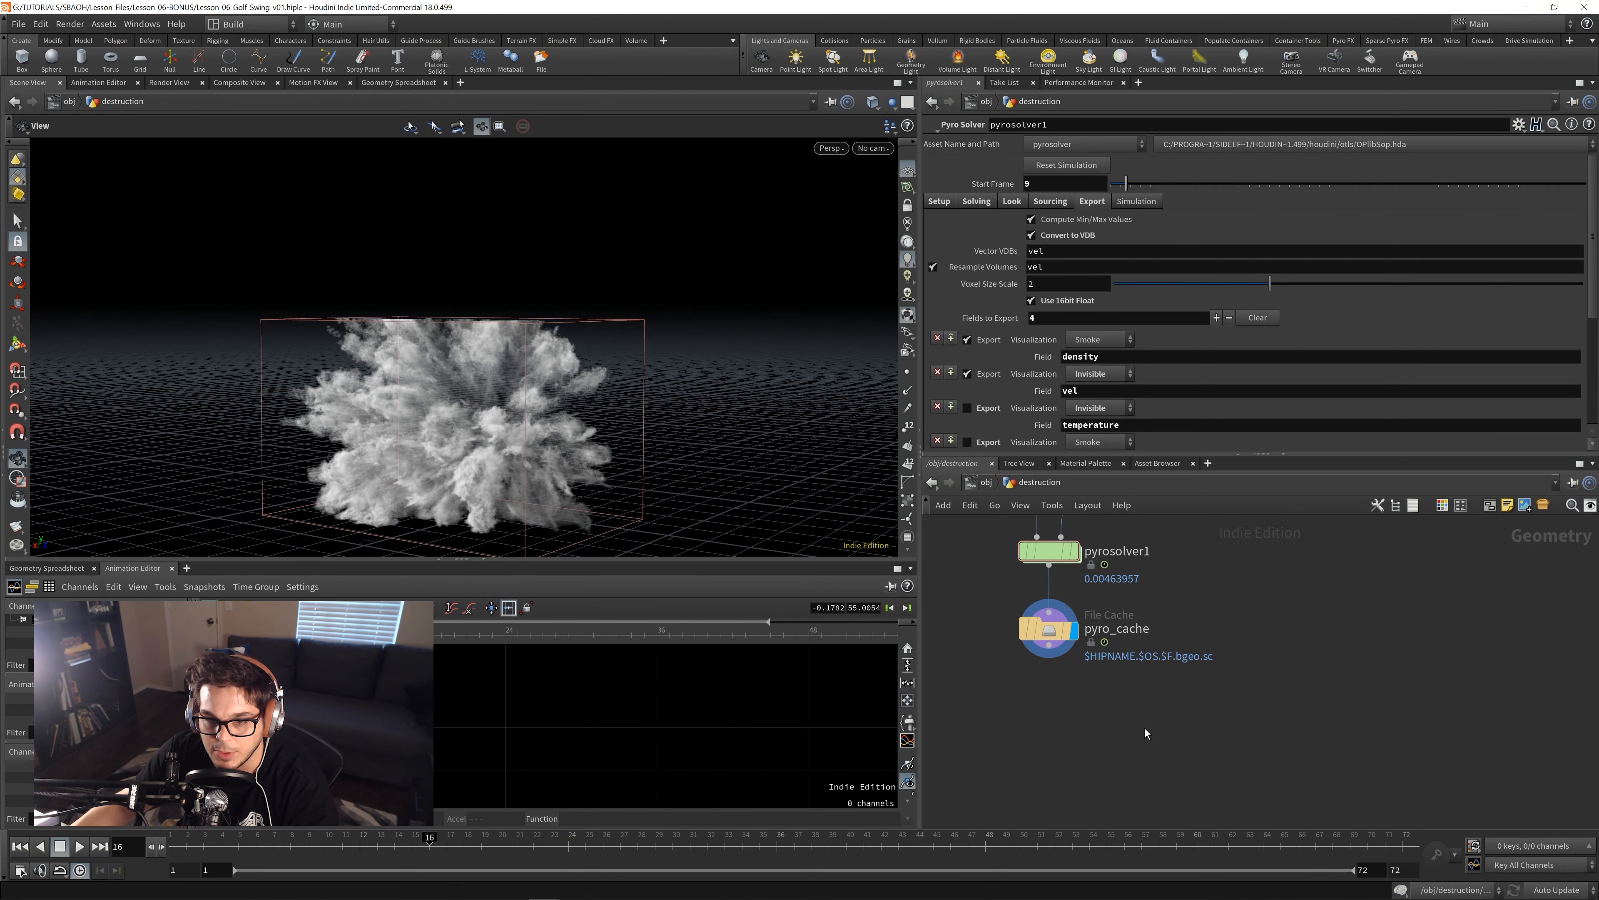
key("Tab")
key("Escape")
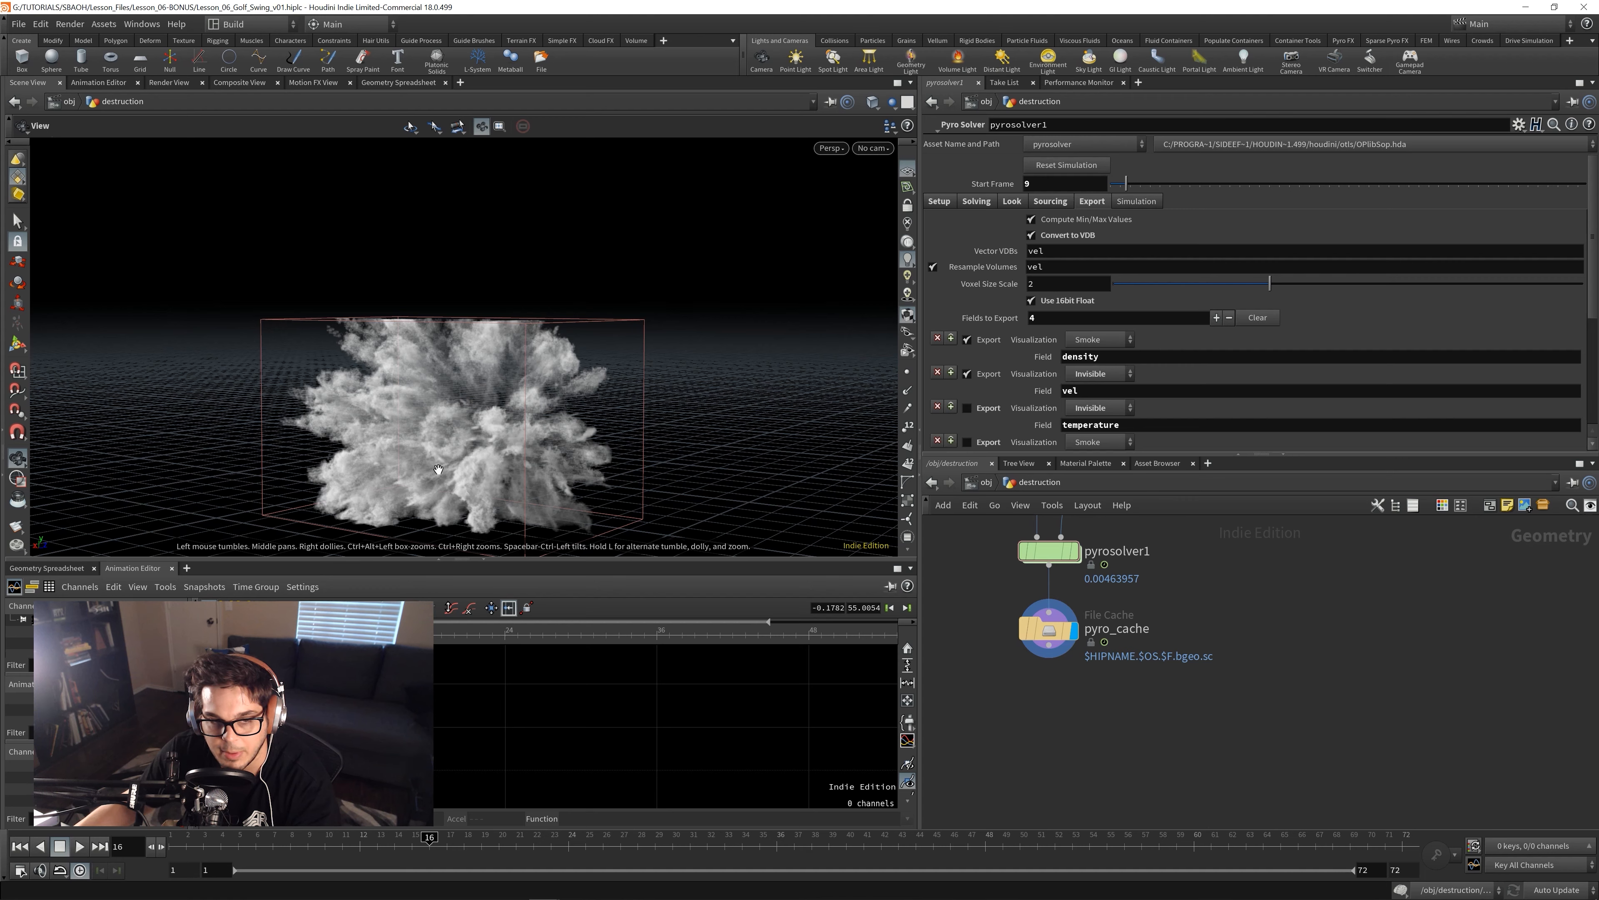
key("Tab")
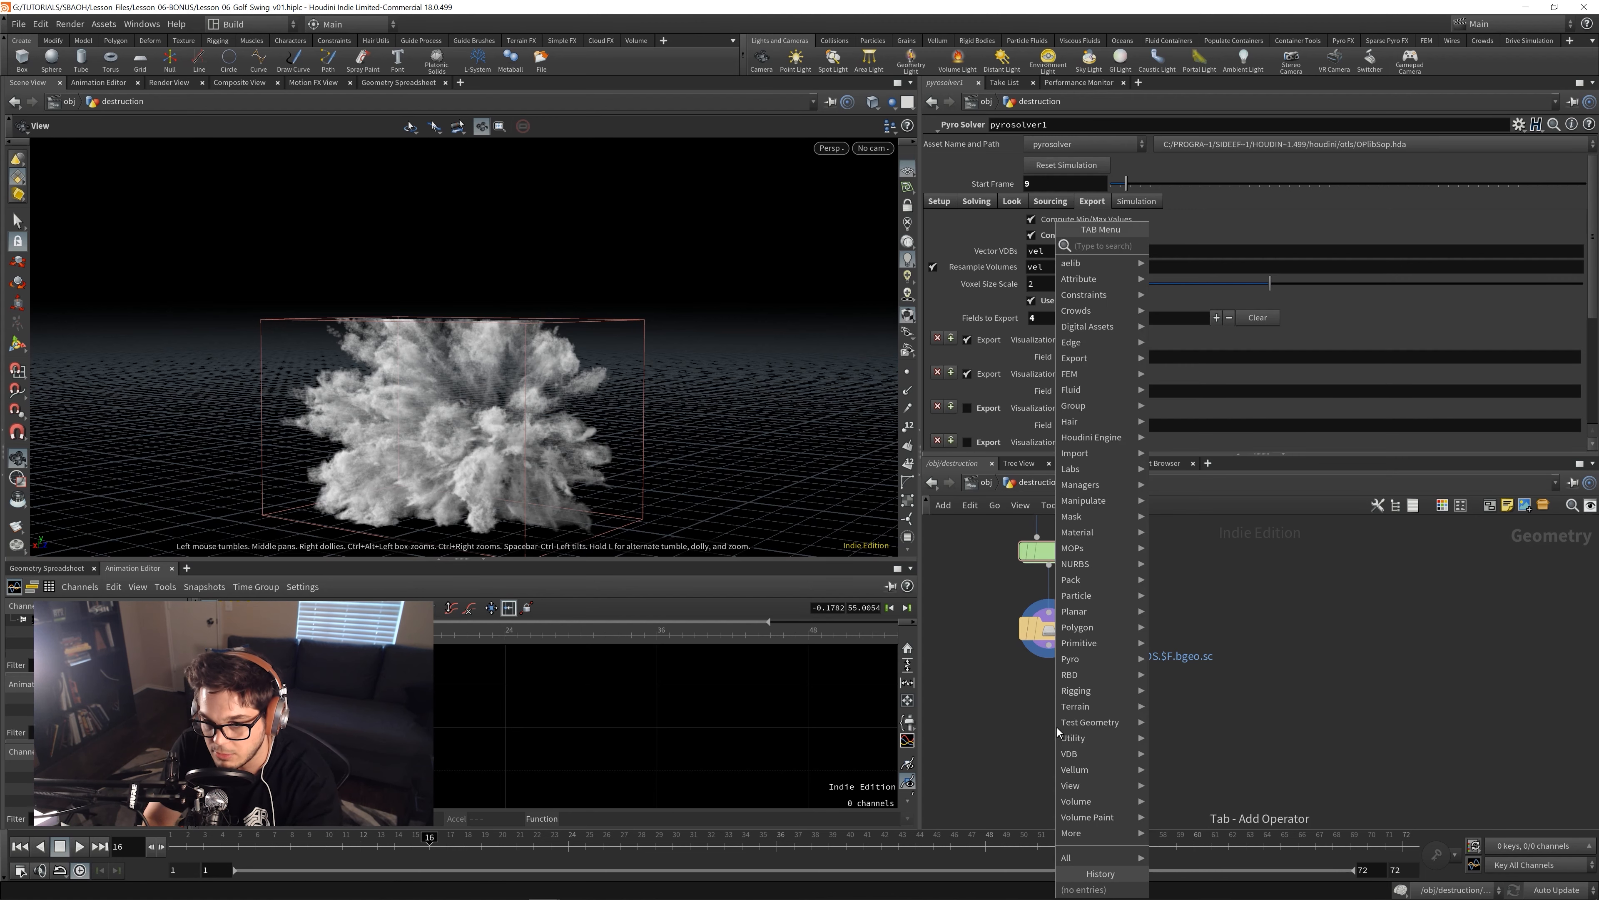
type("null")
key("Return")
left_click(1048, 725)
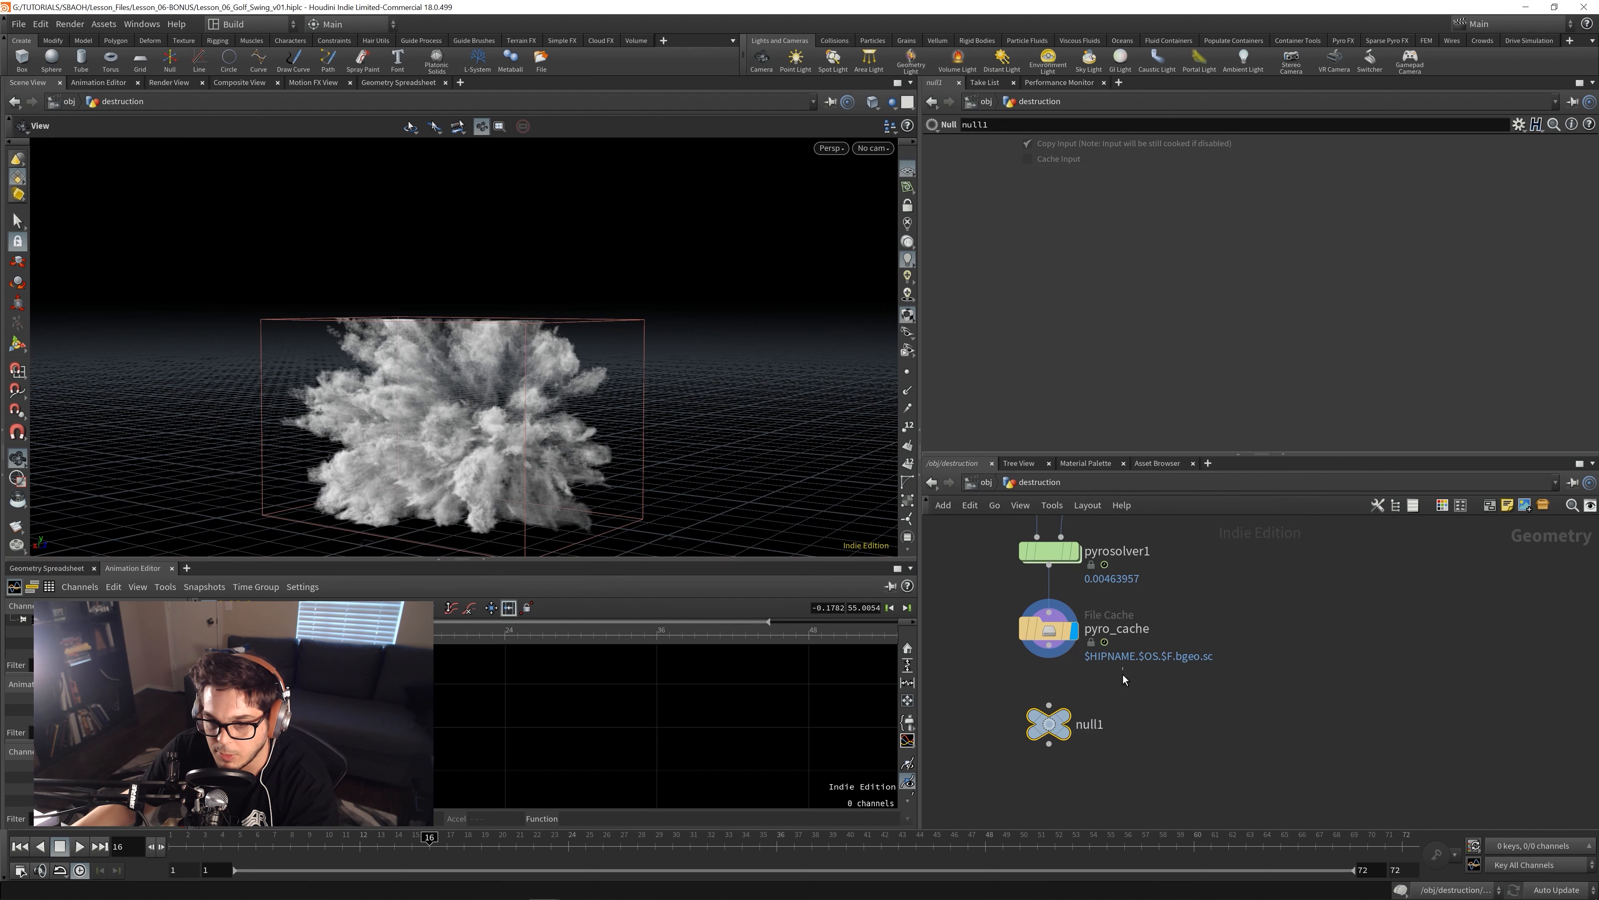
key("c")
left_click(1554, 813)
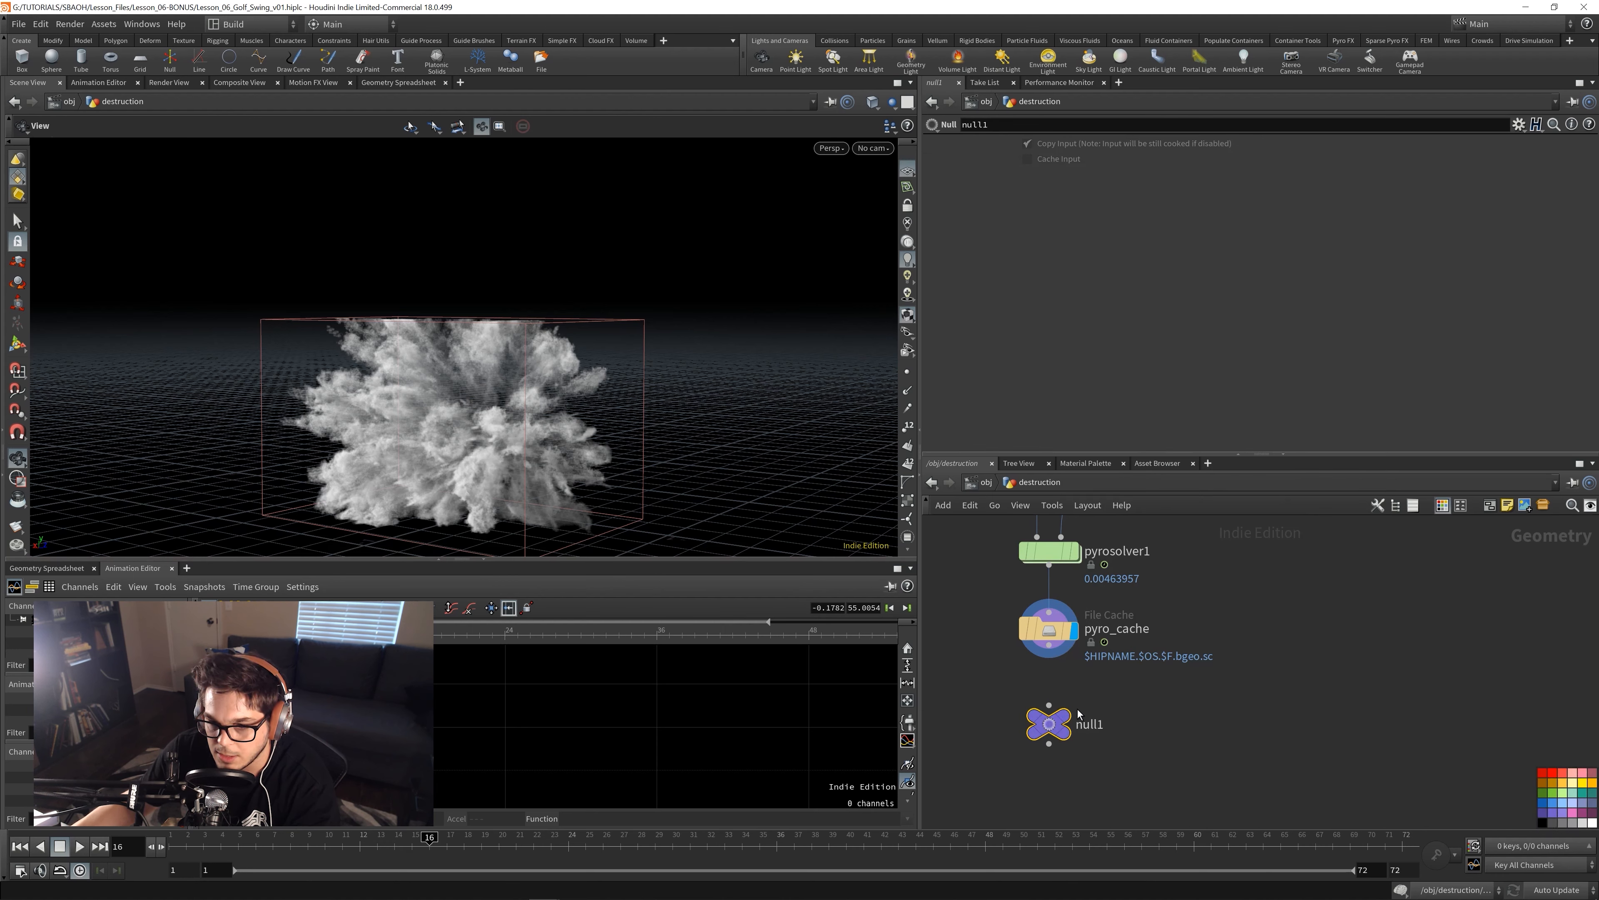
- Save the scene and rename the new null OUT_PYRO, wired to pyro_cache's output
double_click(1122, 725)
key("ctrl+s")
type("P")
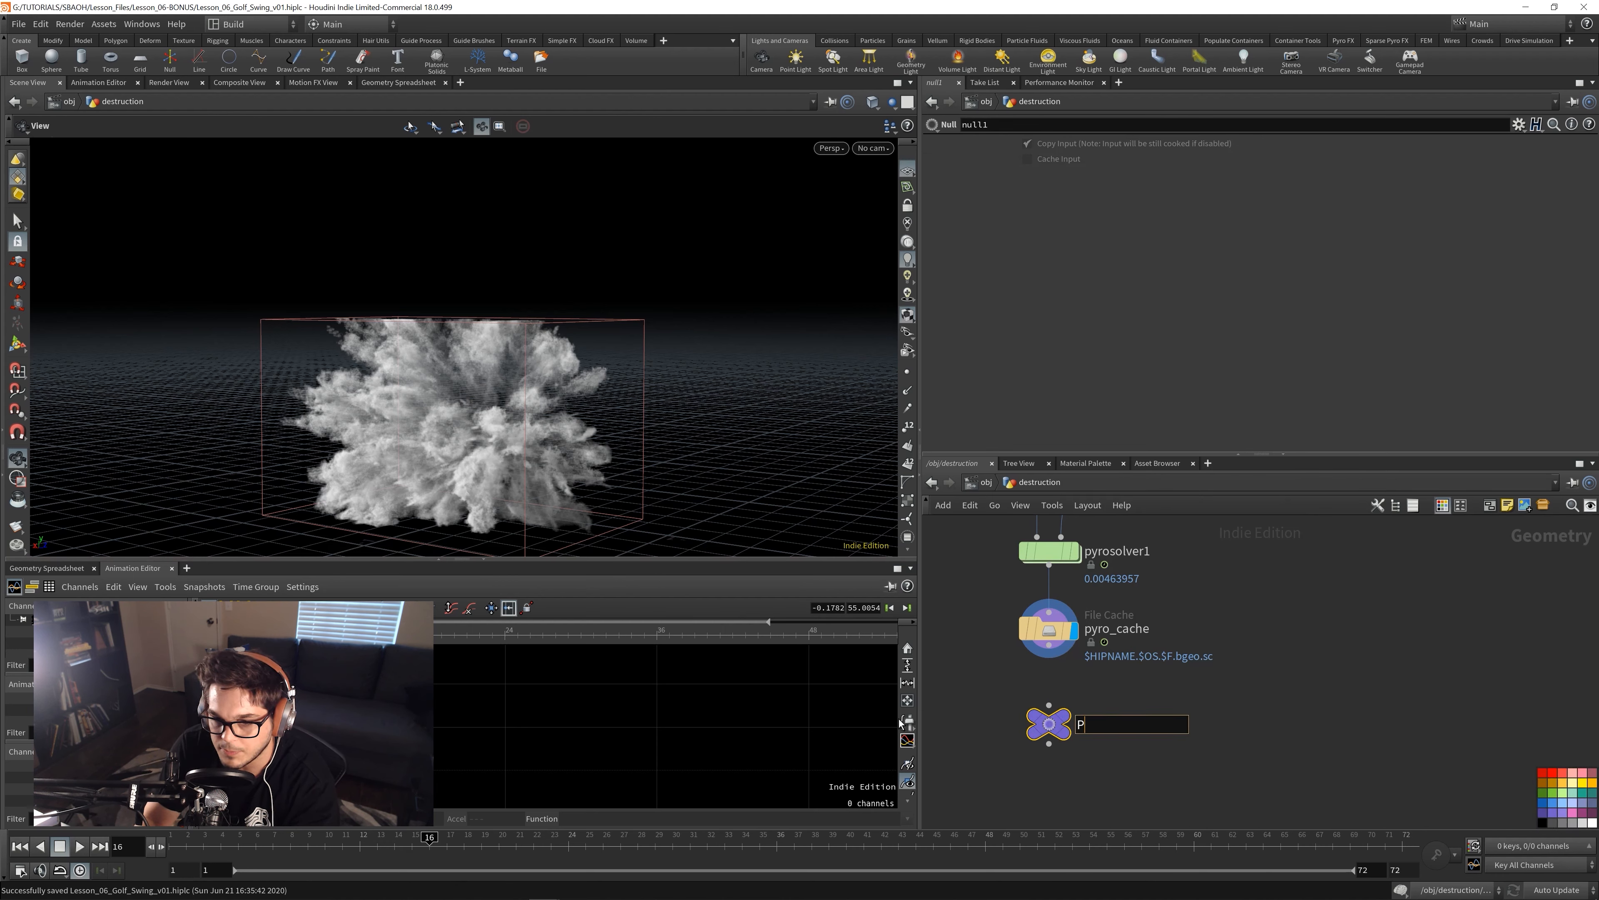
type("lT_PYRO")
key("Return")
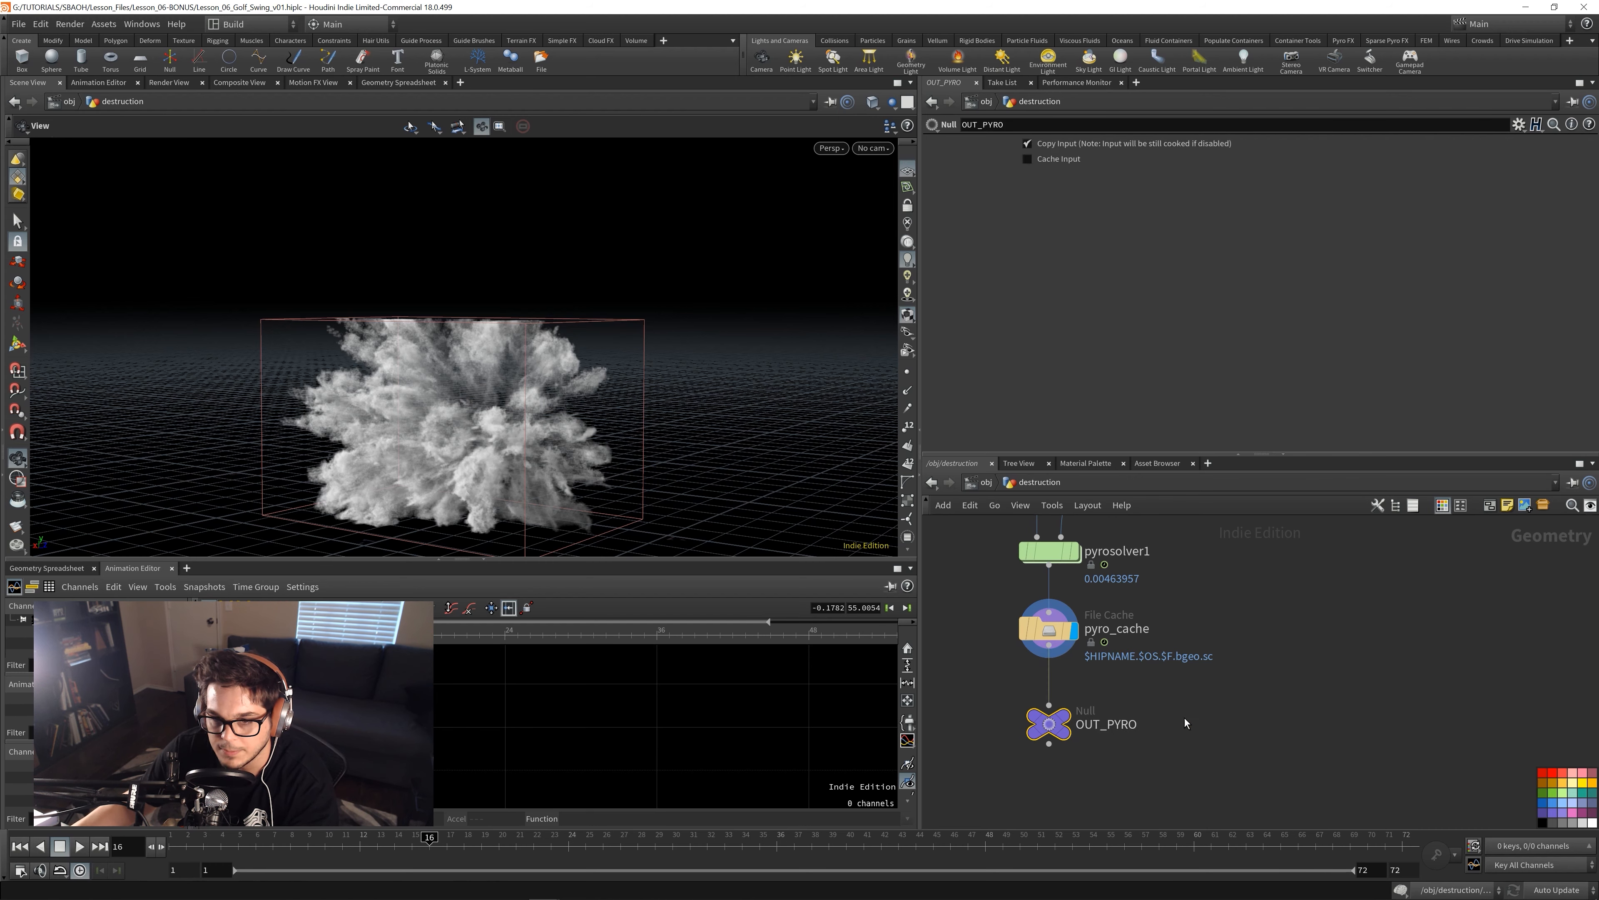
- Enclose the smoke nodes from debrissource1 and merge2 down to OUT_PYRO in a network box, shifted slightly below the yellow box
scroll(1179, 724, "down", 3)
middle_click_drag(1275, 680, 1157, 691)
scroll(1258, 759, "down", 2)
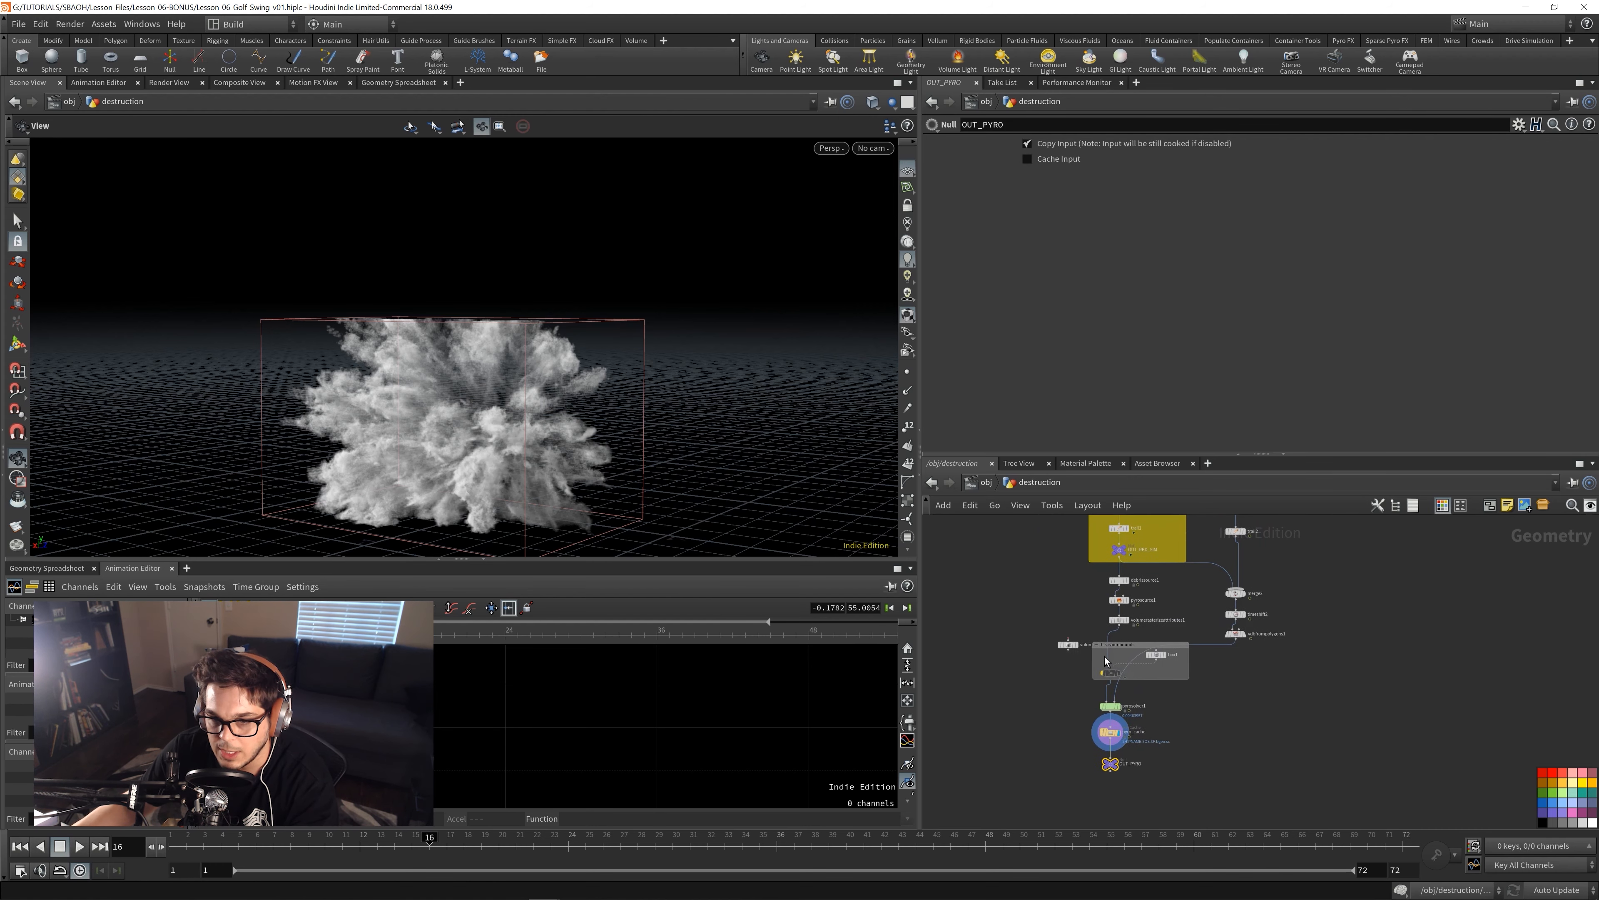
left_click_drag(1042, 584, 1349, 817)
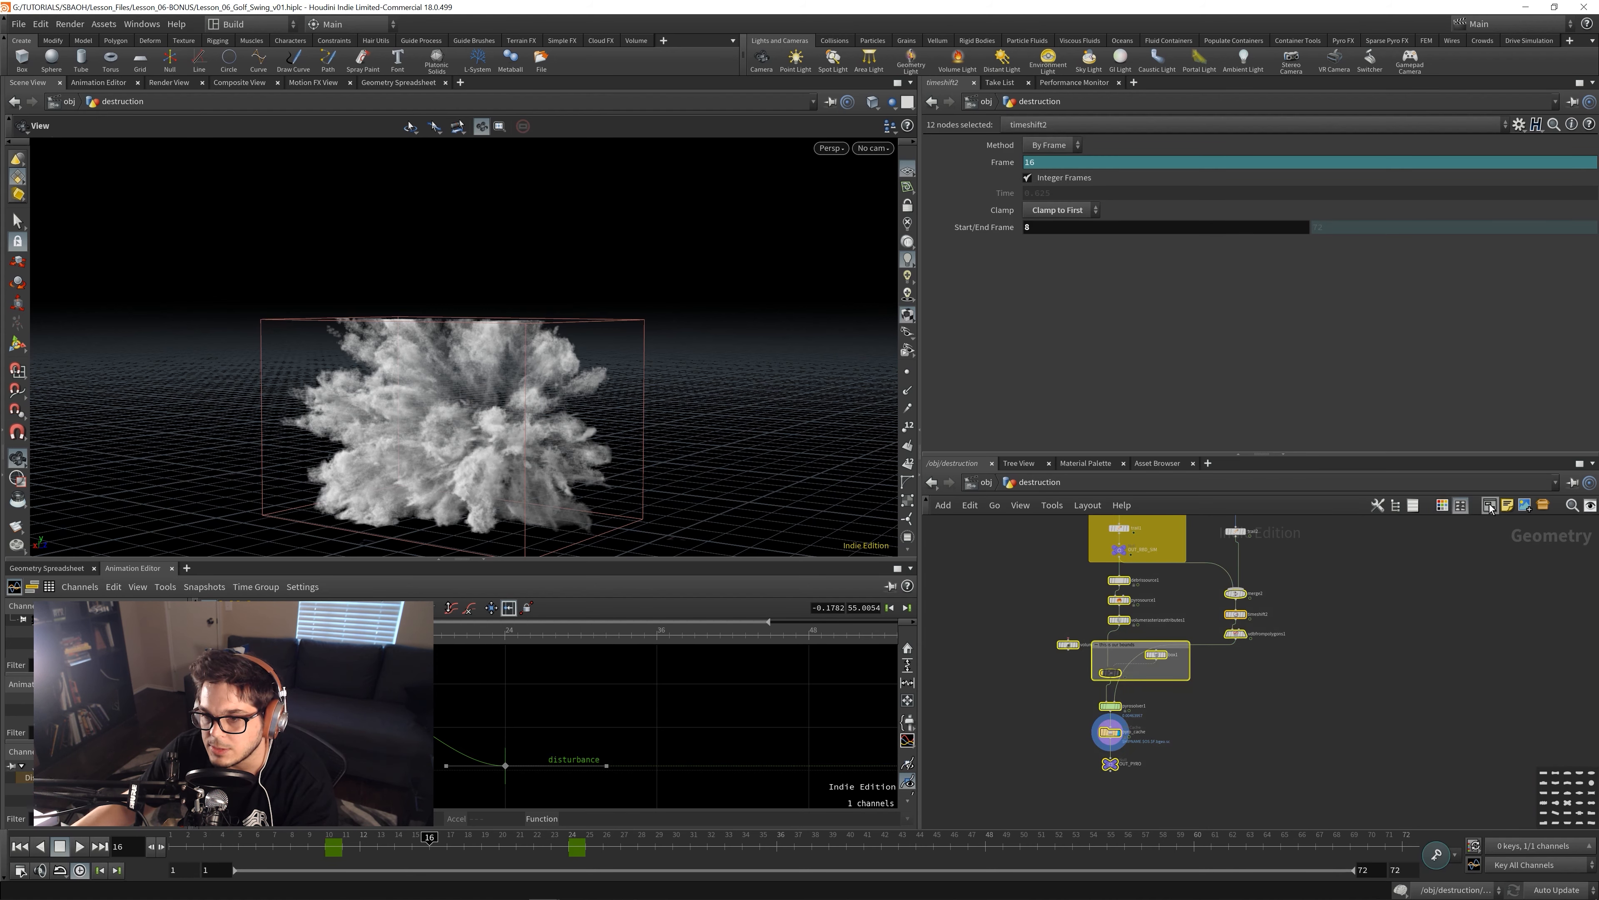
key("shift+o")
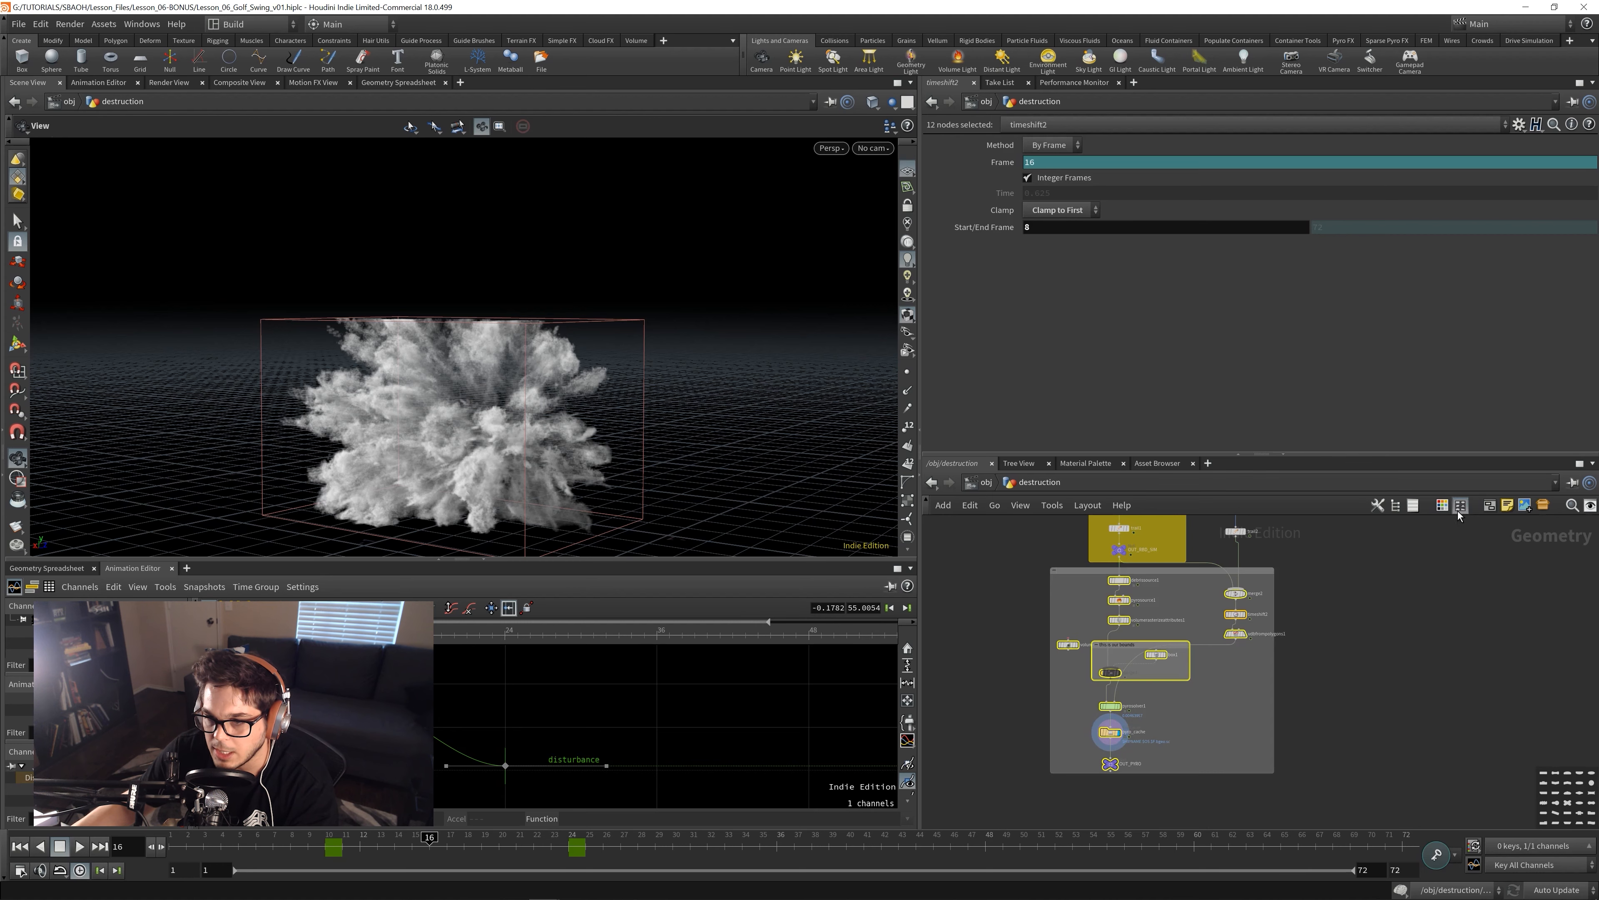
left_click_drag(1175, 571, 1178, 586)
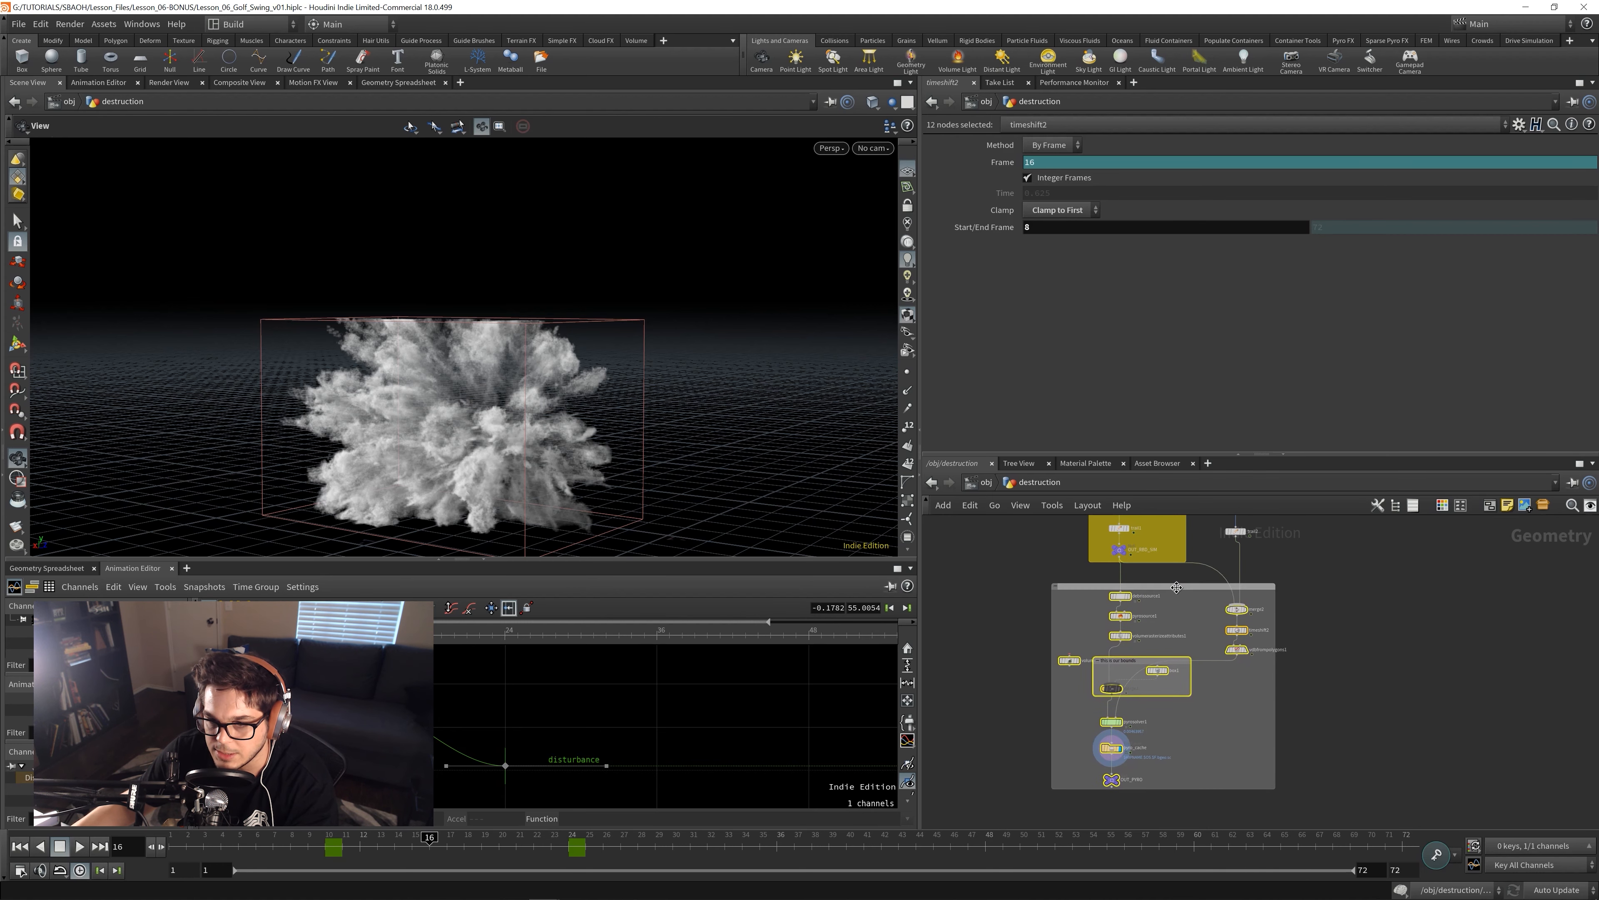
- Color the new network box black and title it pyro
key("c")
left_click(1542, 822)
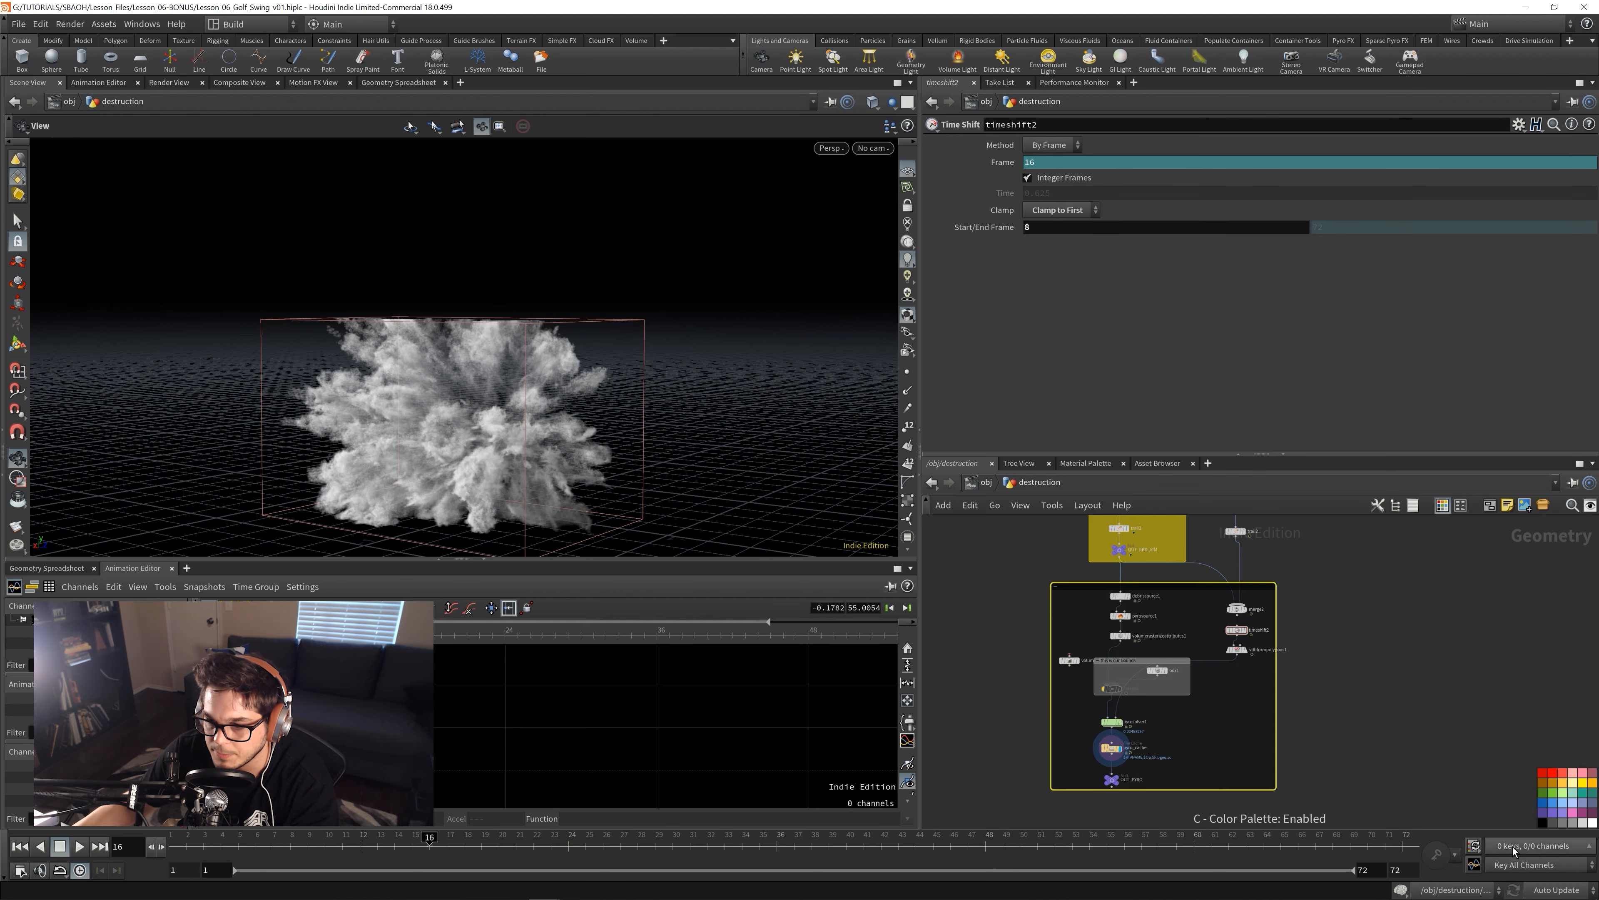
left_click(1379, 731)
scroll(1087, 598, "up", 4)
double_click(1064, 576)
type("pyro")
key("Return")
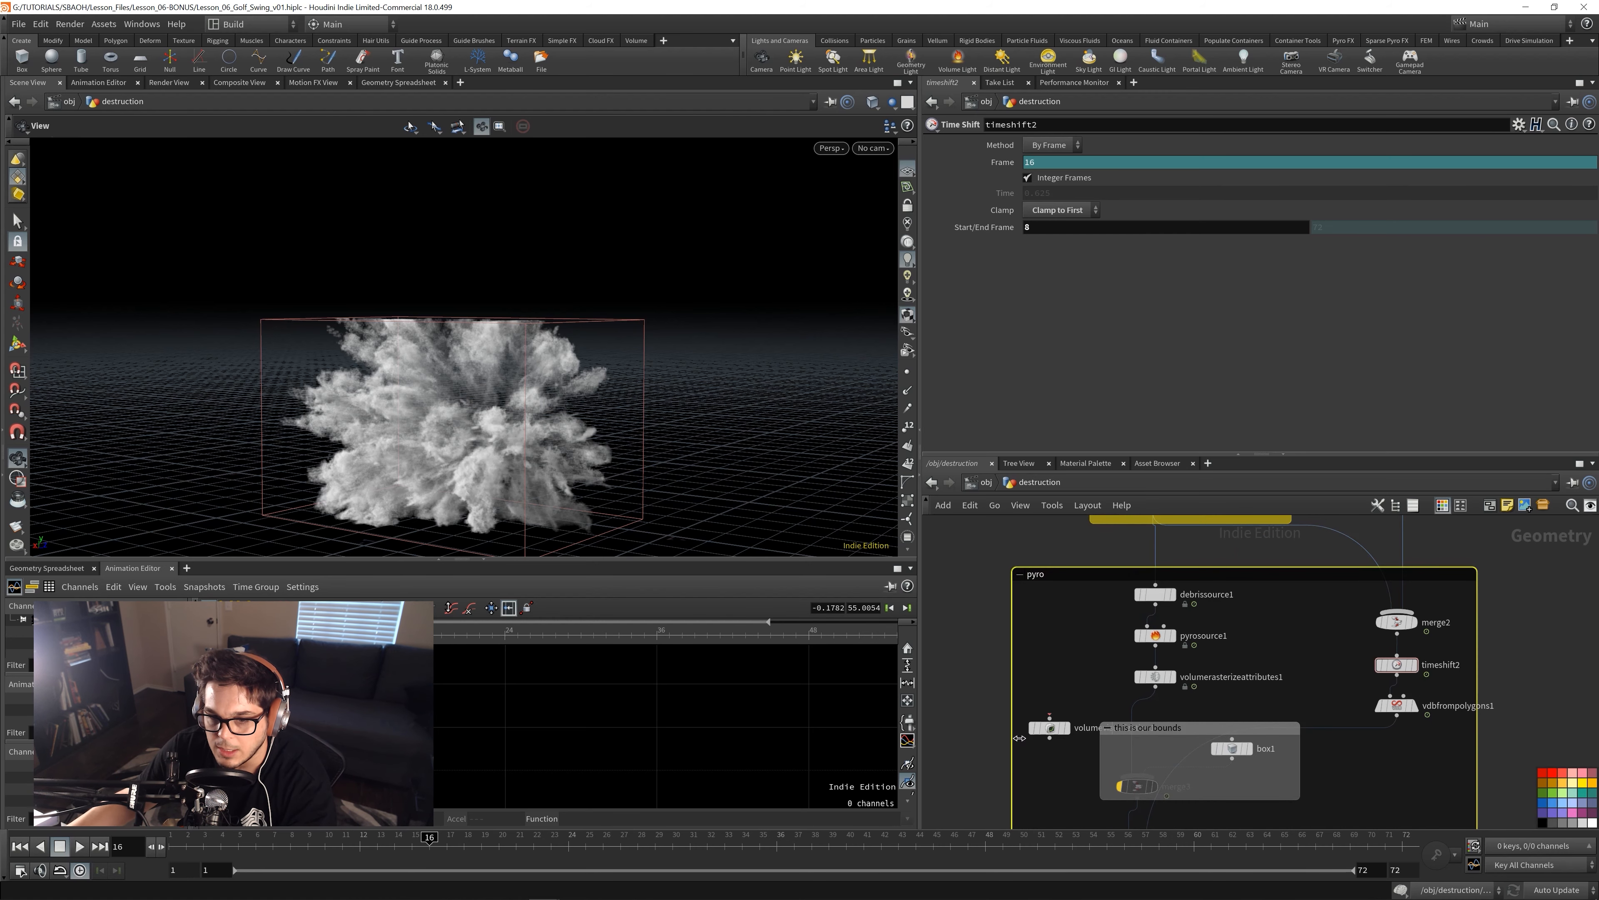
- Delete the stray volume node beside the "this is our bounds" box
left_click(1049, 727)
key("Delete")
scroll(1211, 667, "down", 1)
scroll(1211, 666, "down", 2)
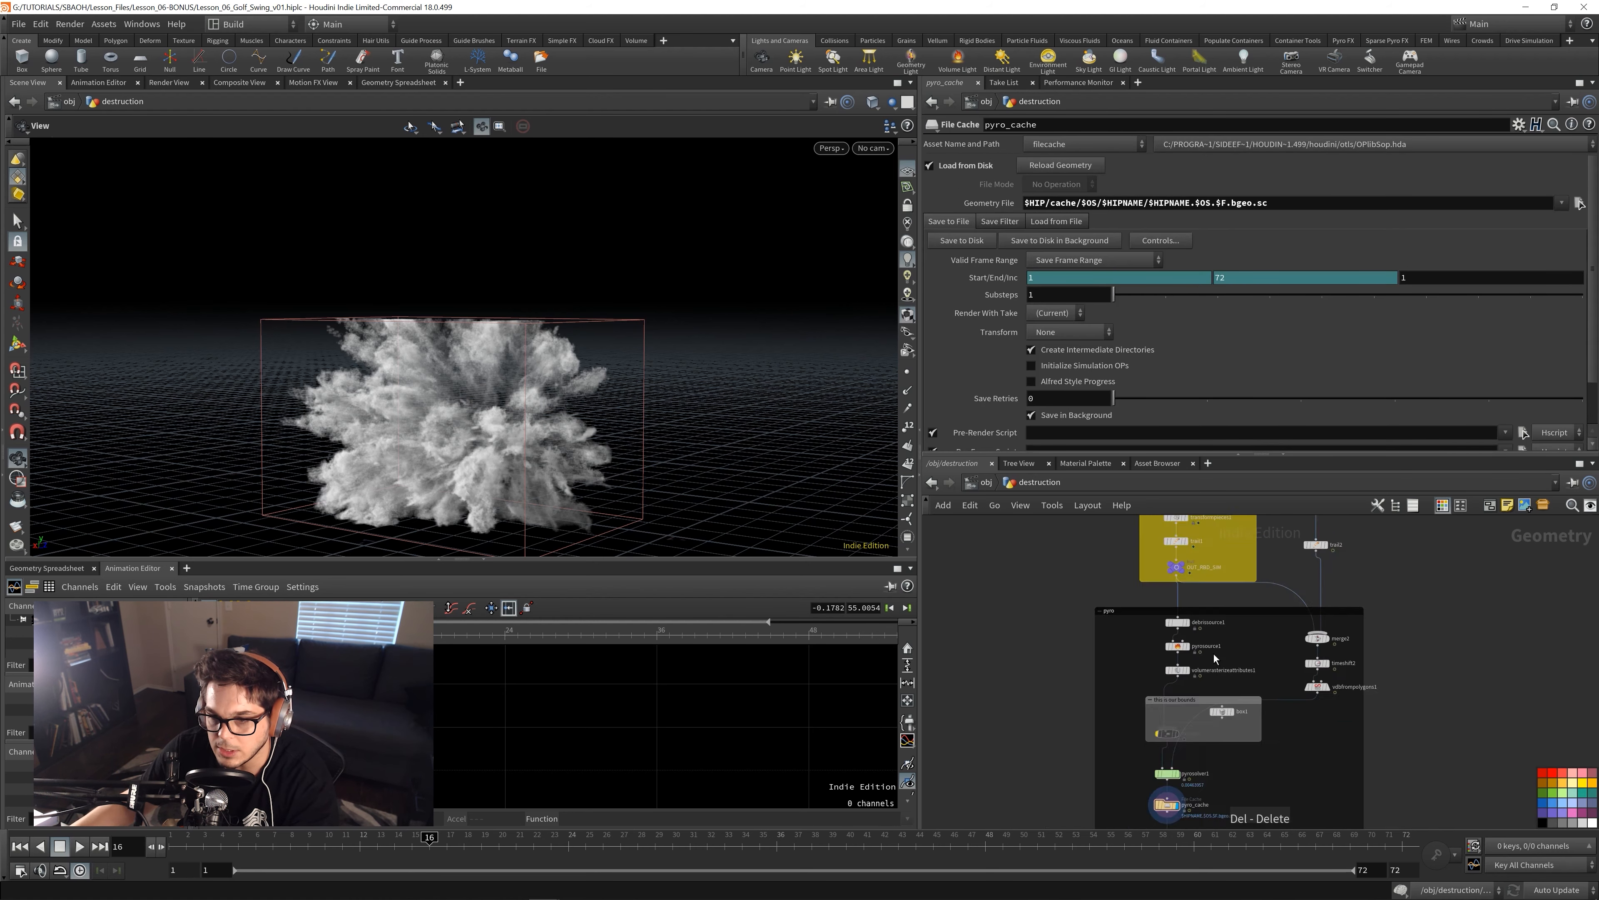
- At the object level, move distantlight1 aside and duplicate RNDR_rbds directly below the original
key("u")
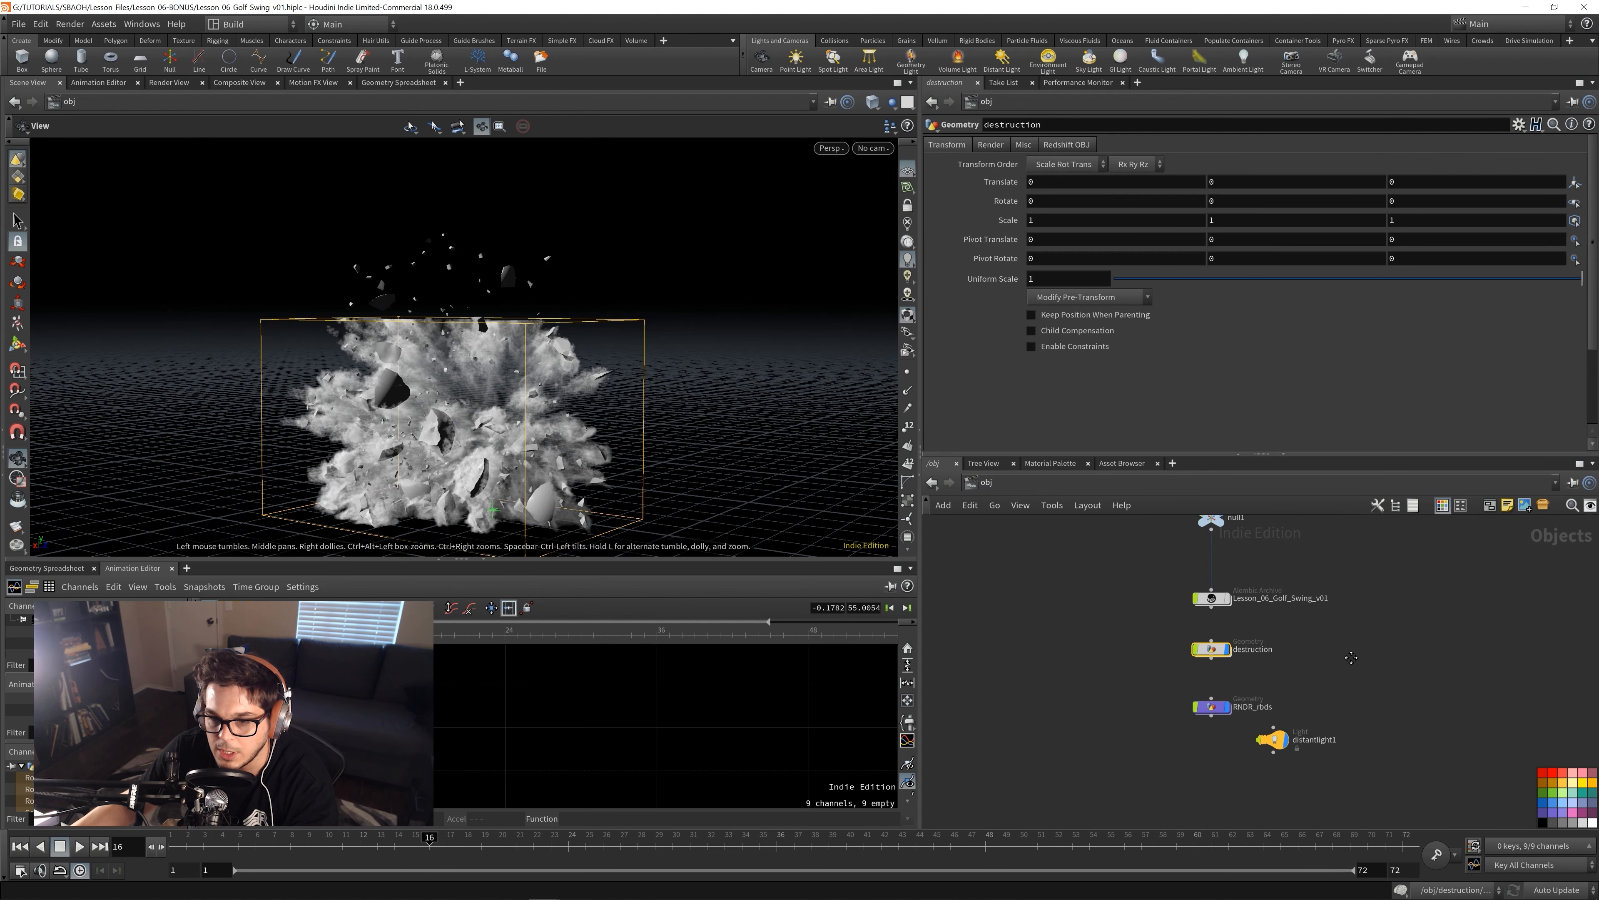
middle_click_drag(1351, 657, 1331, 604)
left_click_drag(1253, 685, 1347, 687)
left_click_drag(1192, 655, 1192, 710, "alt")
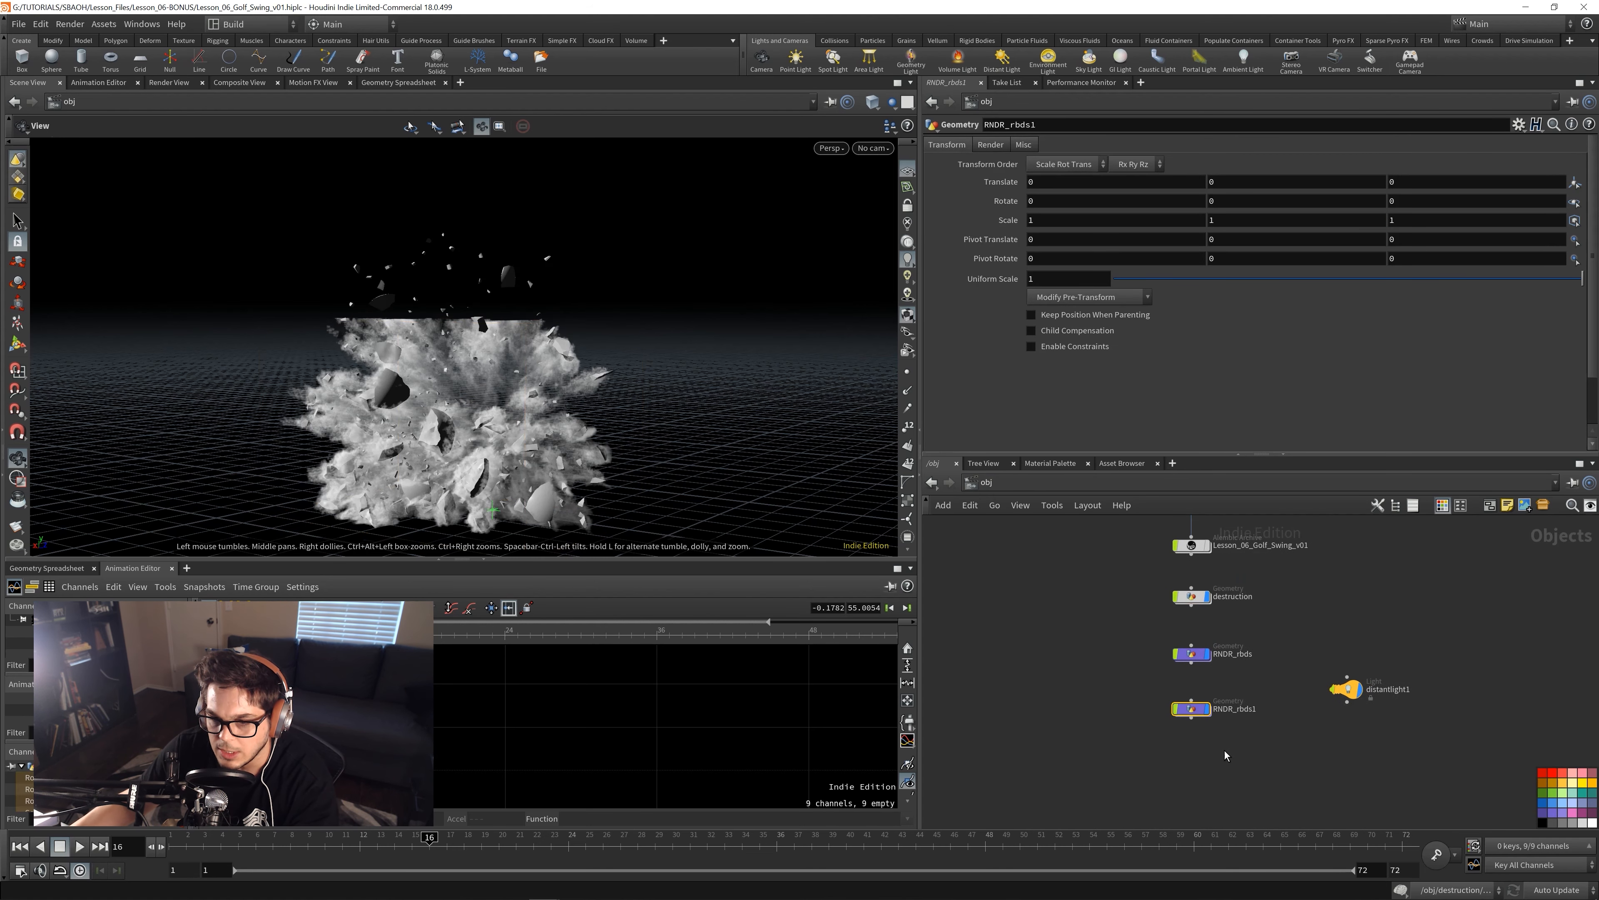
- Rename the duplicated render geometry node RNDR_volumes
left_click(1225, 755)
double_click(1245, 711)
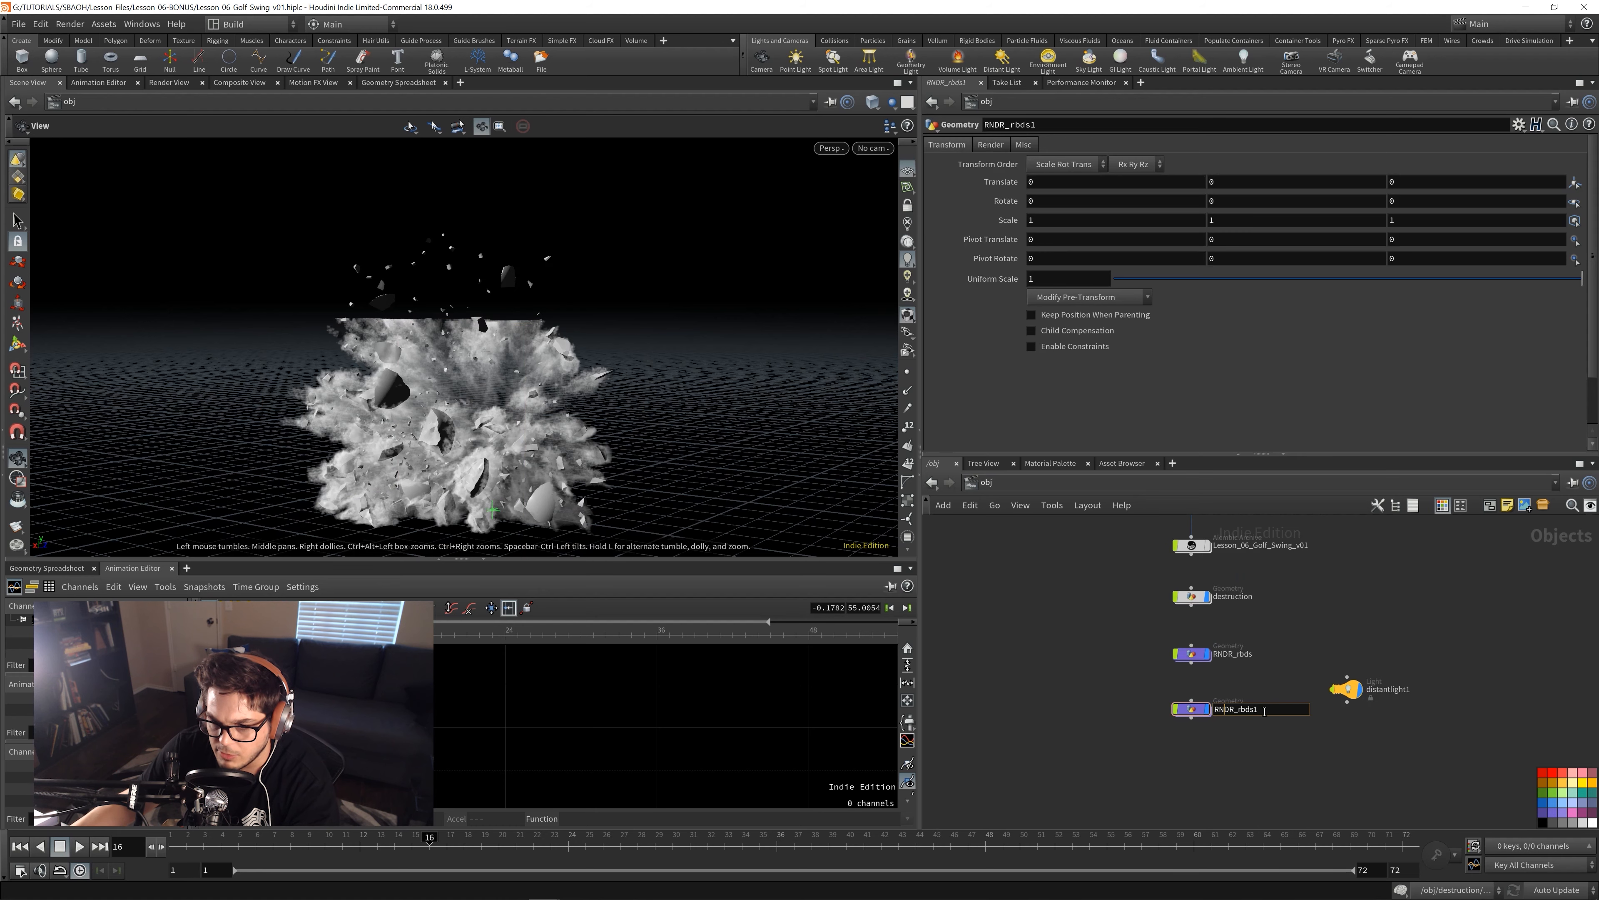
key("BackSpace")
key("BackSpace")
key("BackSpace")
key("BackSpace")
key("BackSpace")
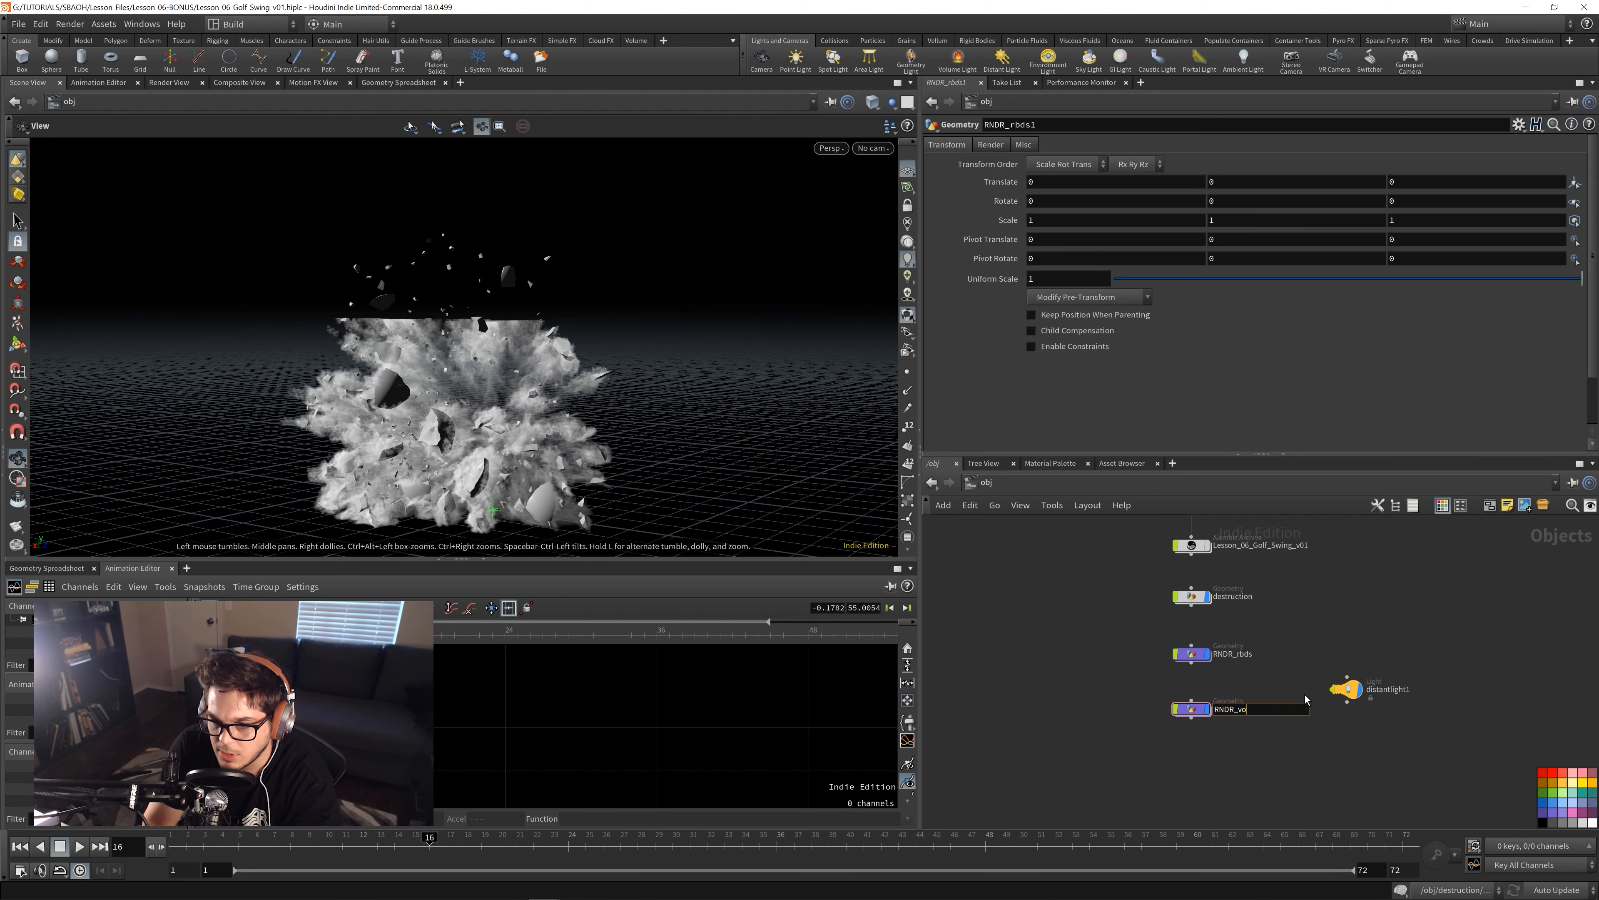
type("volumes")
key("Return")
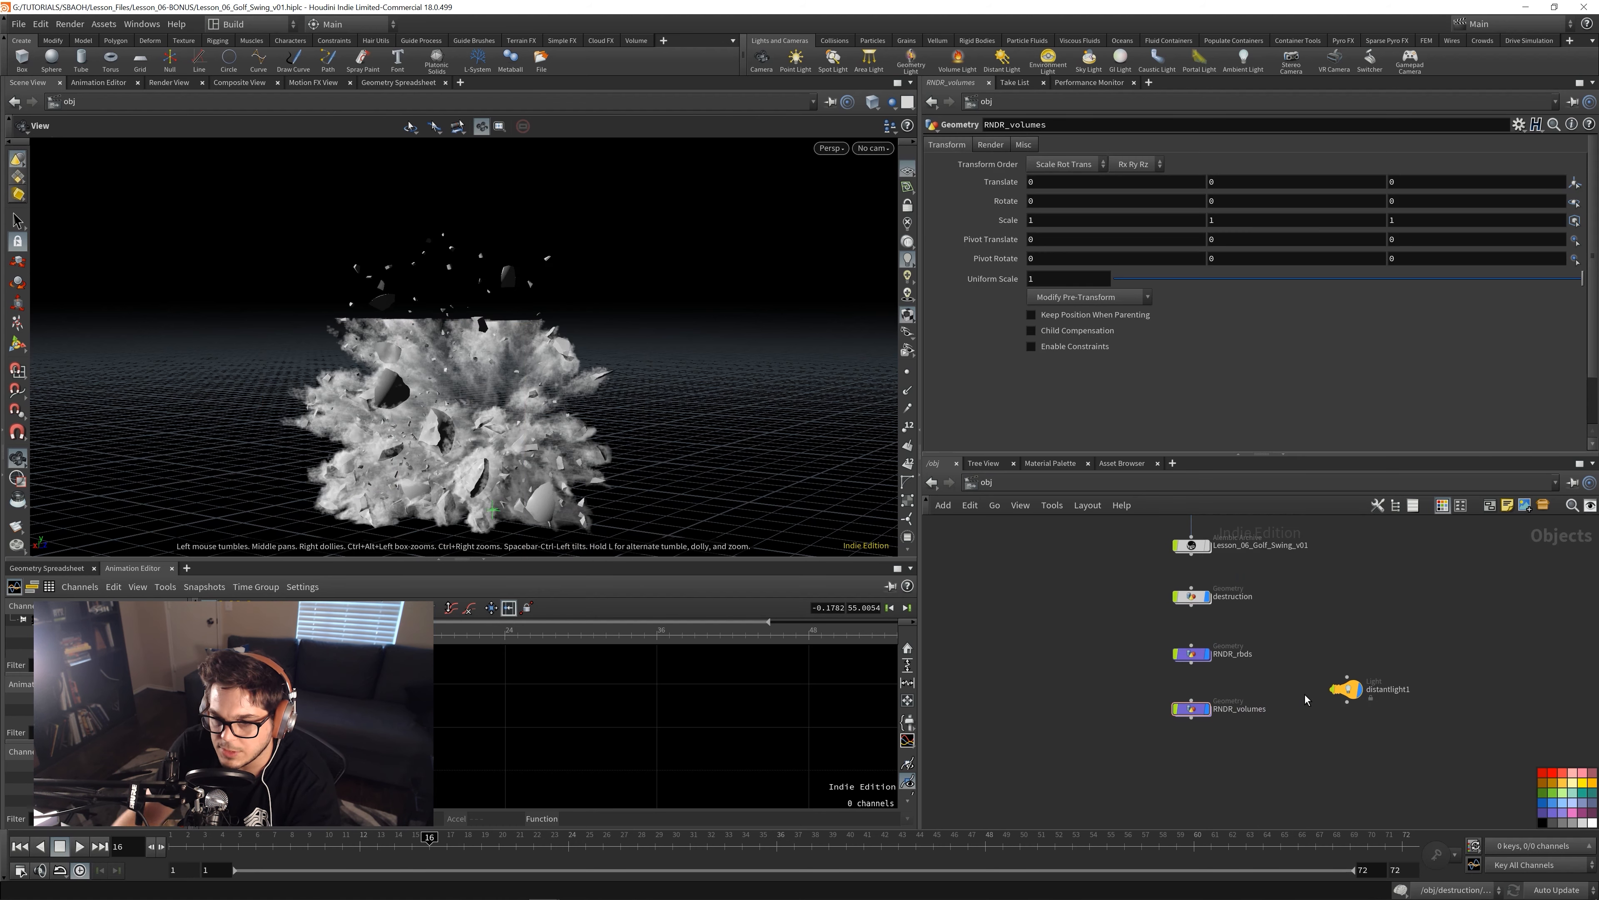
- Set Object 1 of object_merge1 inside RNDR_volumes to OUT_PYRO from the destruction network, and return to the object level
double_click(1209, 712)
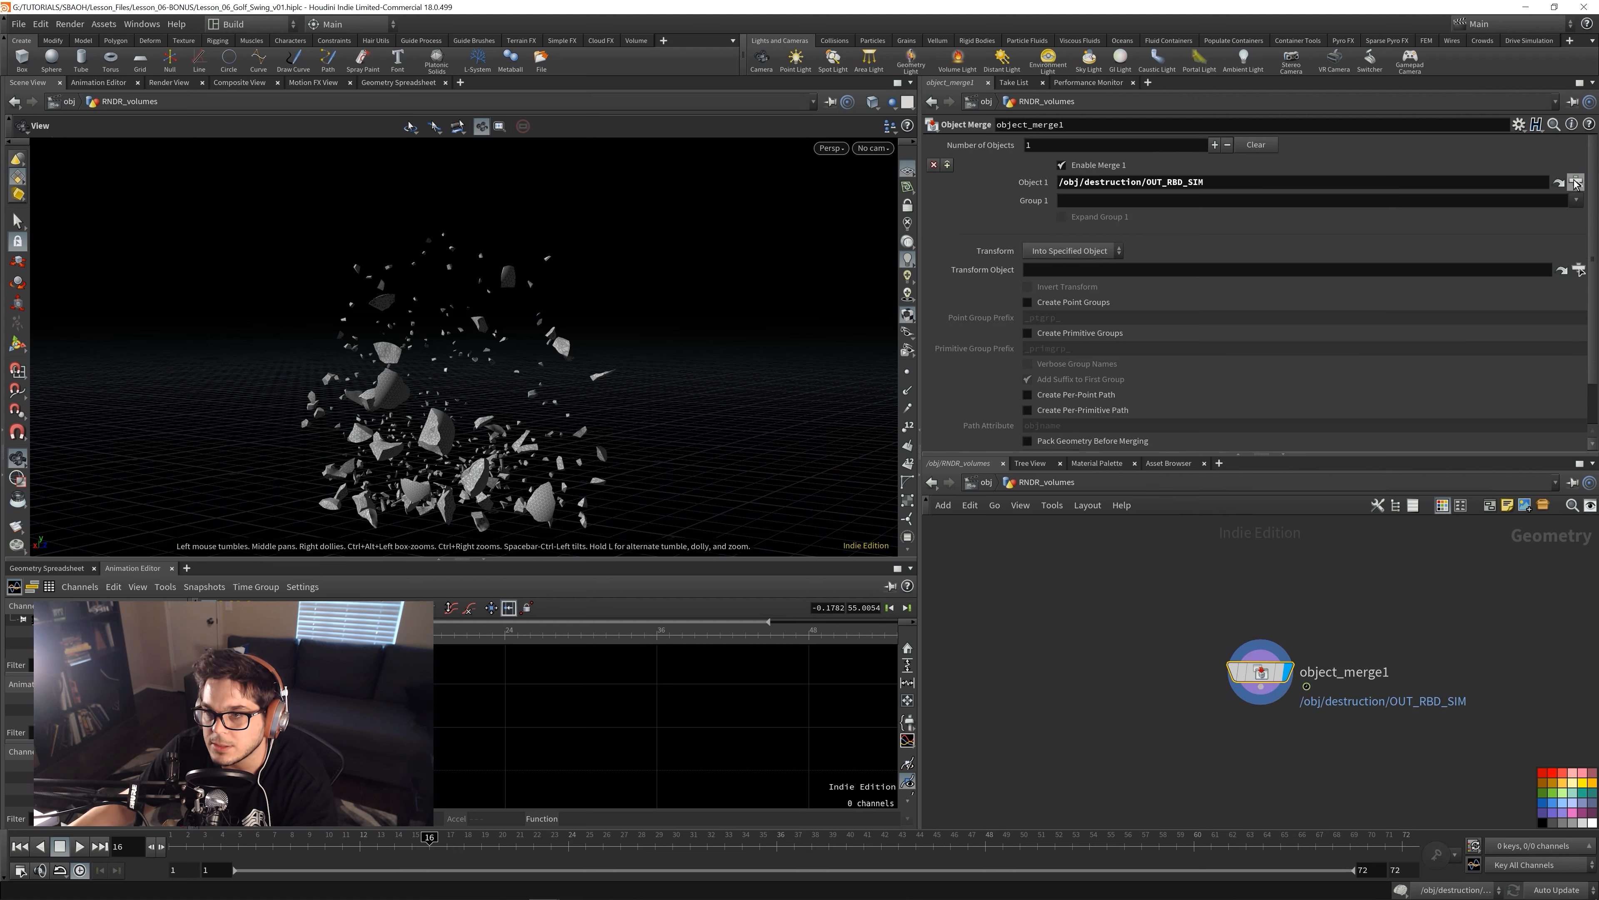
left_click(1577, 183)
left_click(1502, 163)
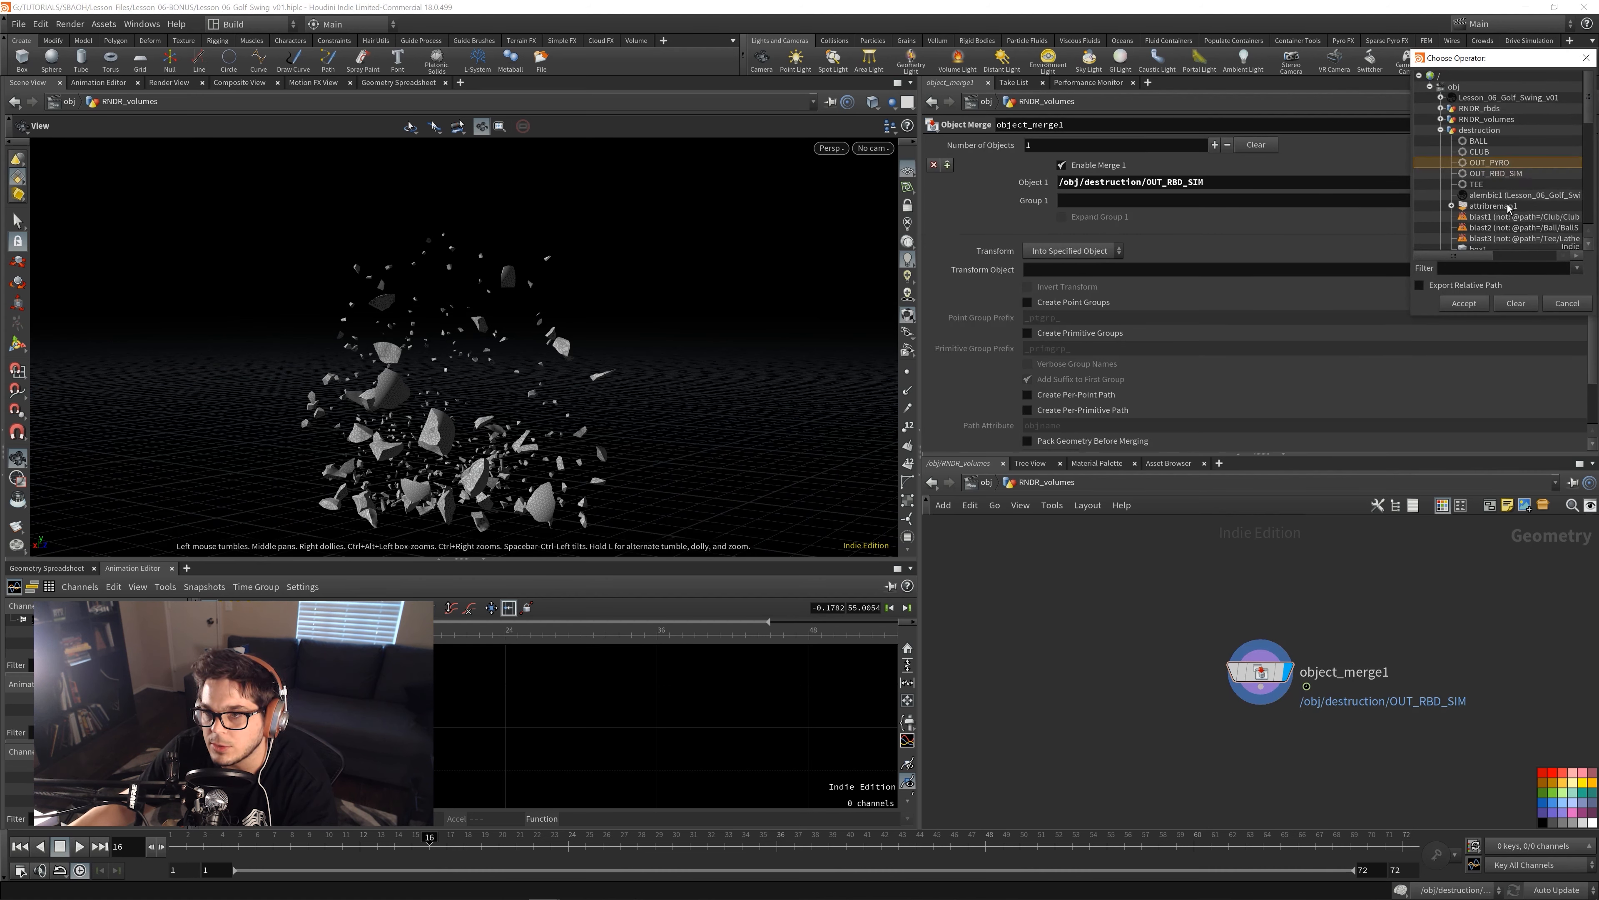
left_click(1473, 303)
key("u")
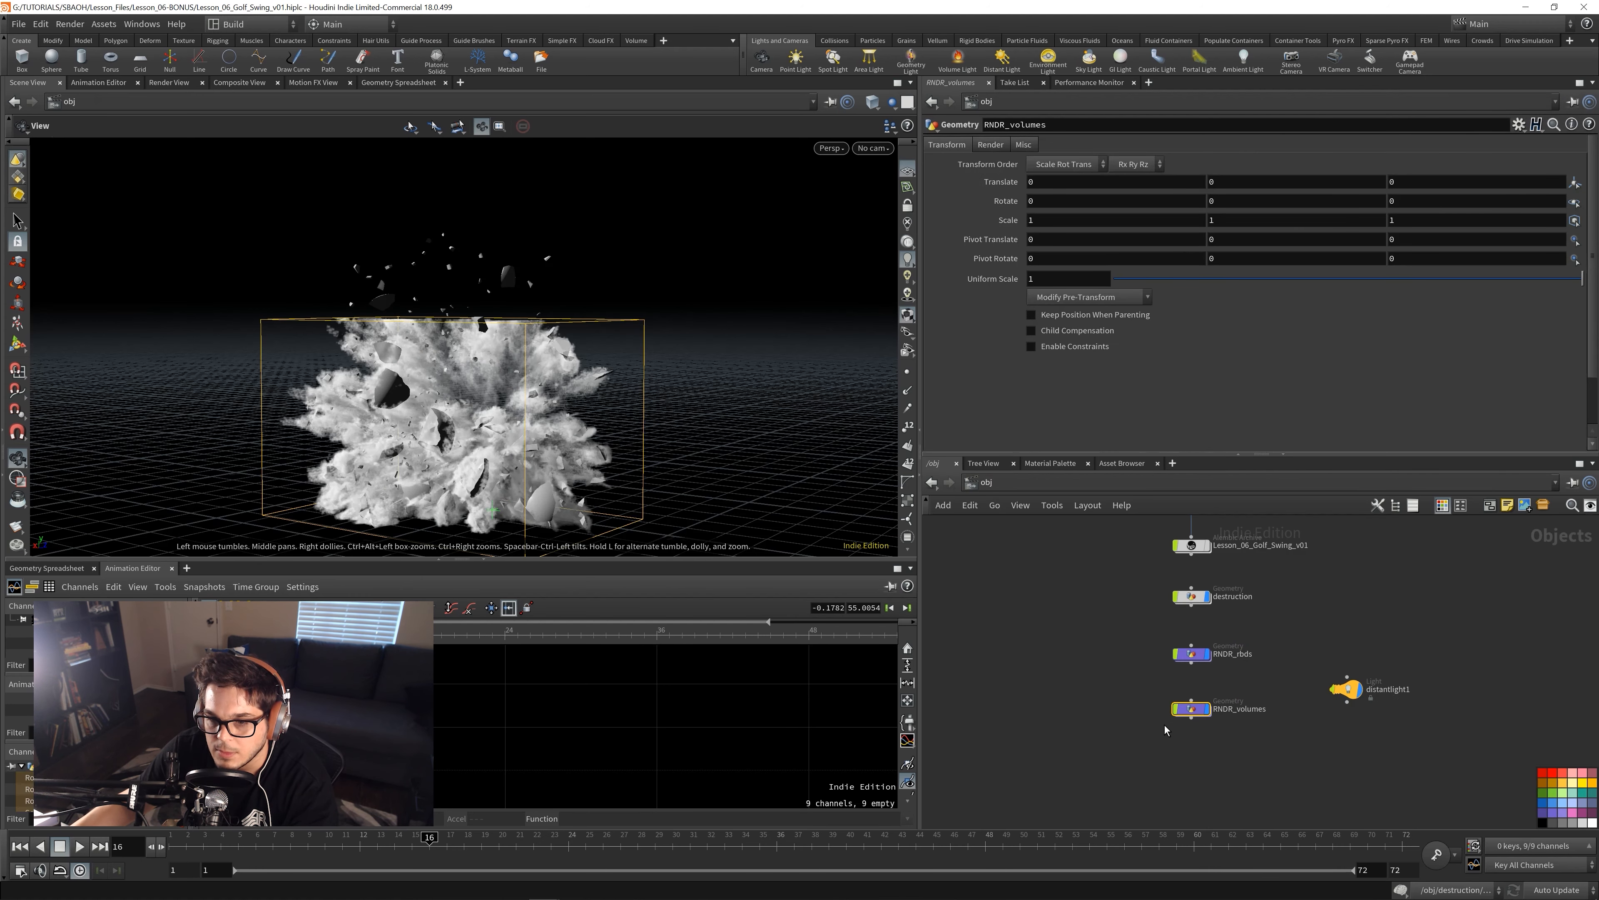
- Select RNDR_rbds and RNDR_volumes in turn, and look through the RS_CameraShape camera in the viewport
left_click(1191, 654)
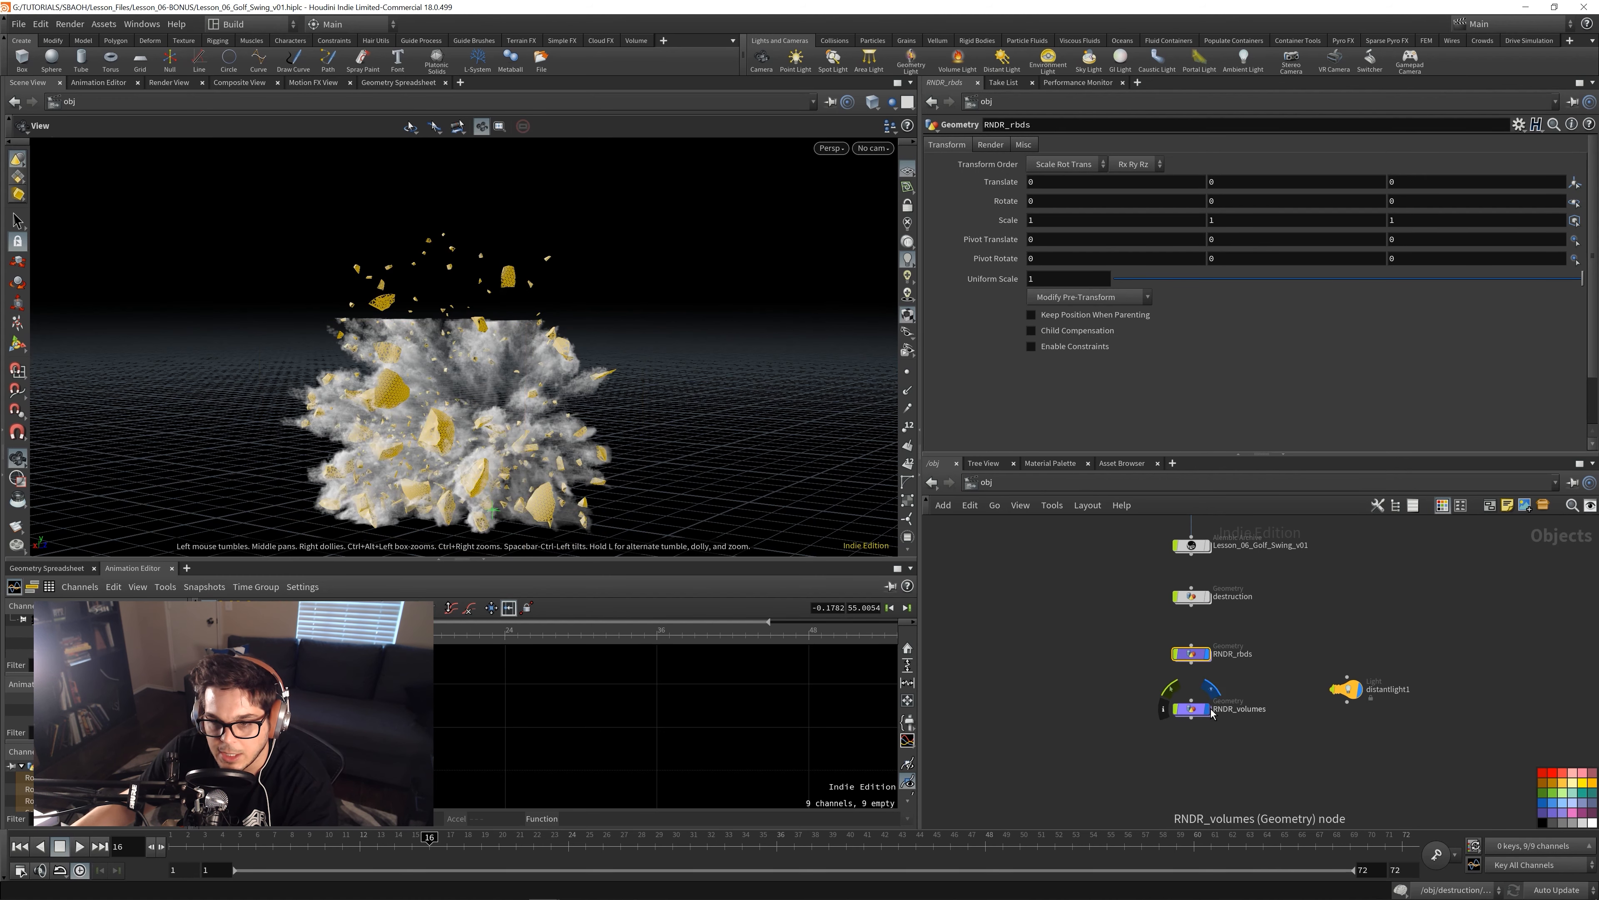
left_click(1191, 708)
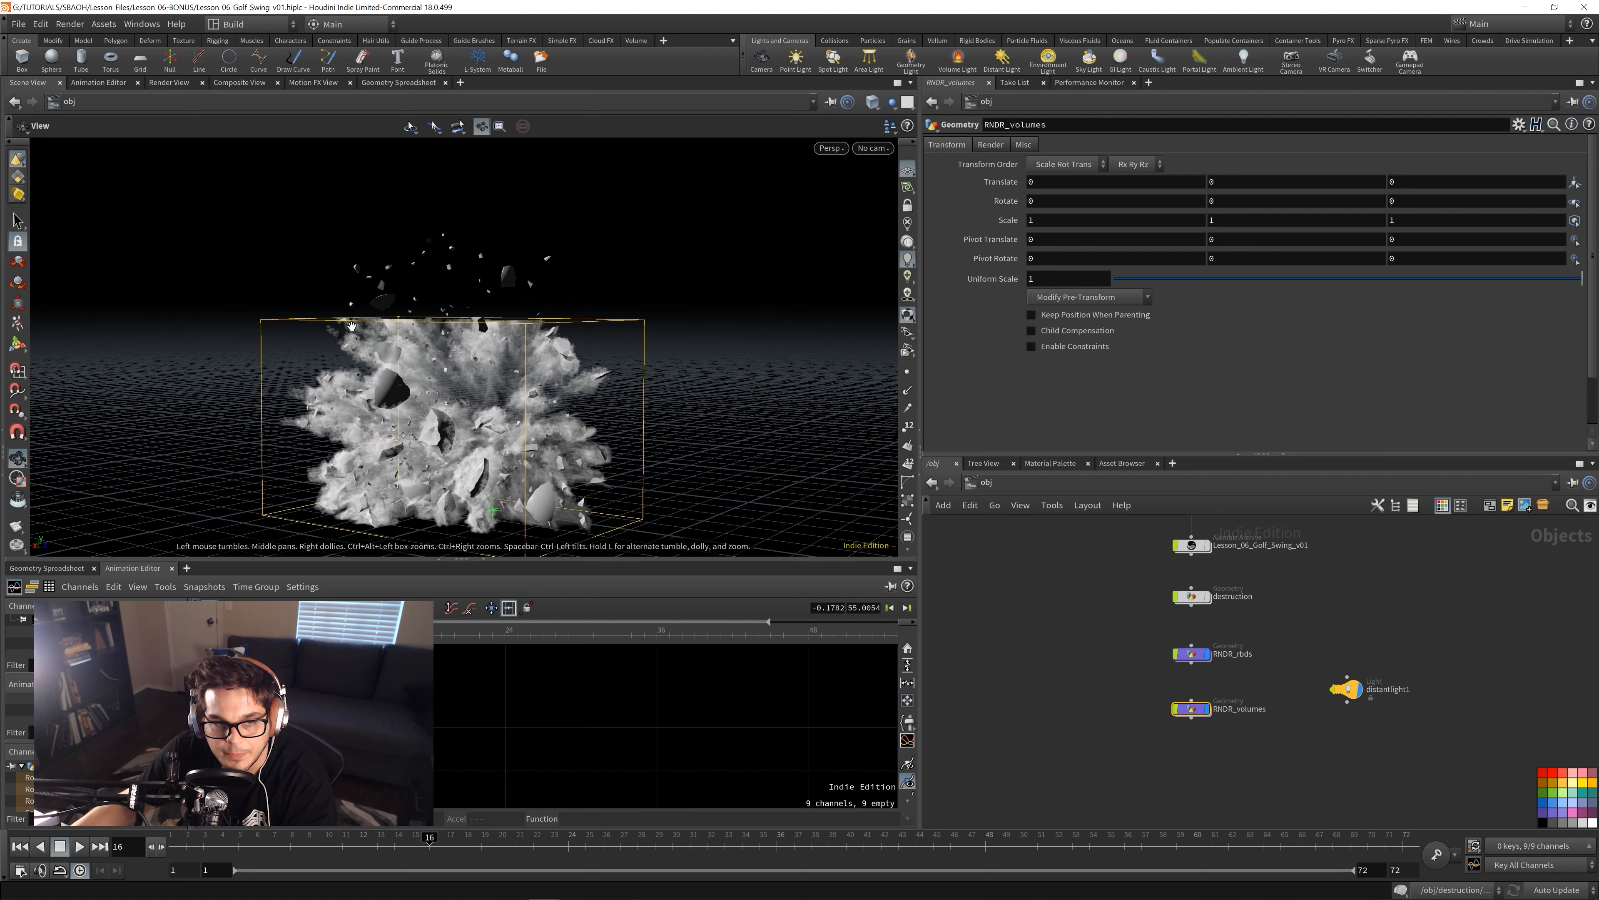
left_click(874, 149)
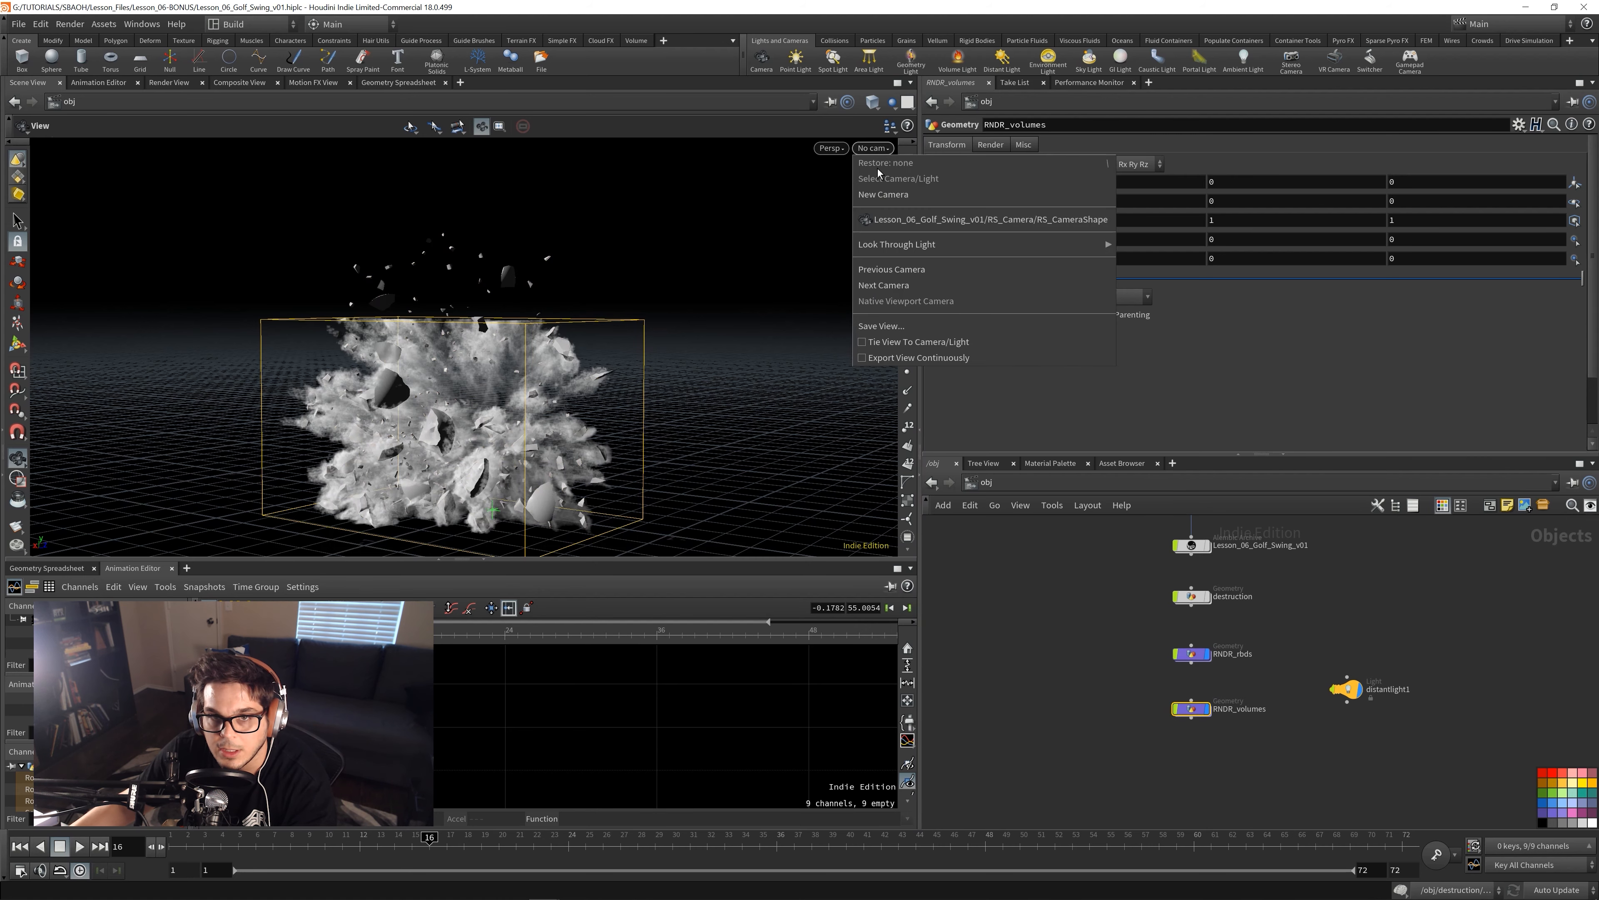
left_click(897, 222)
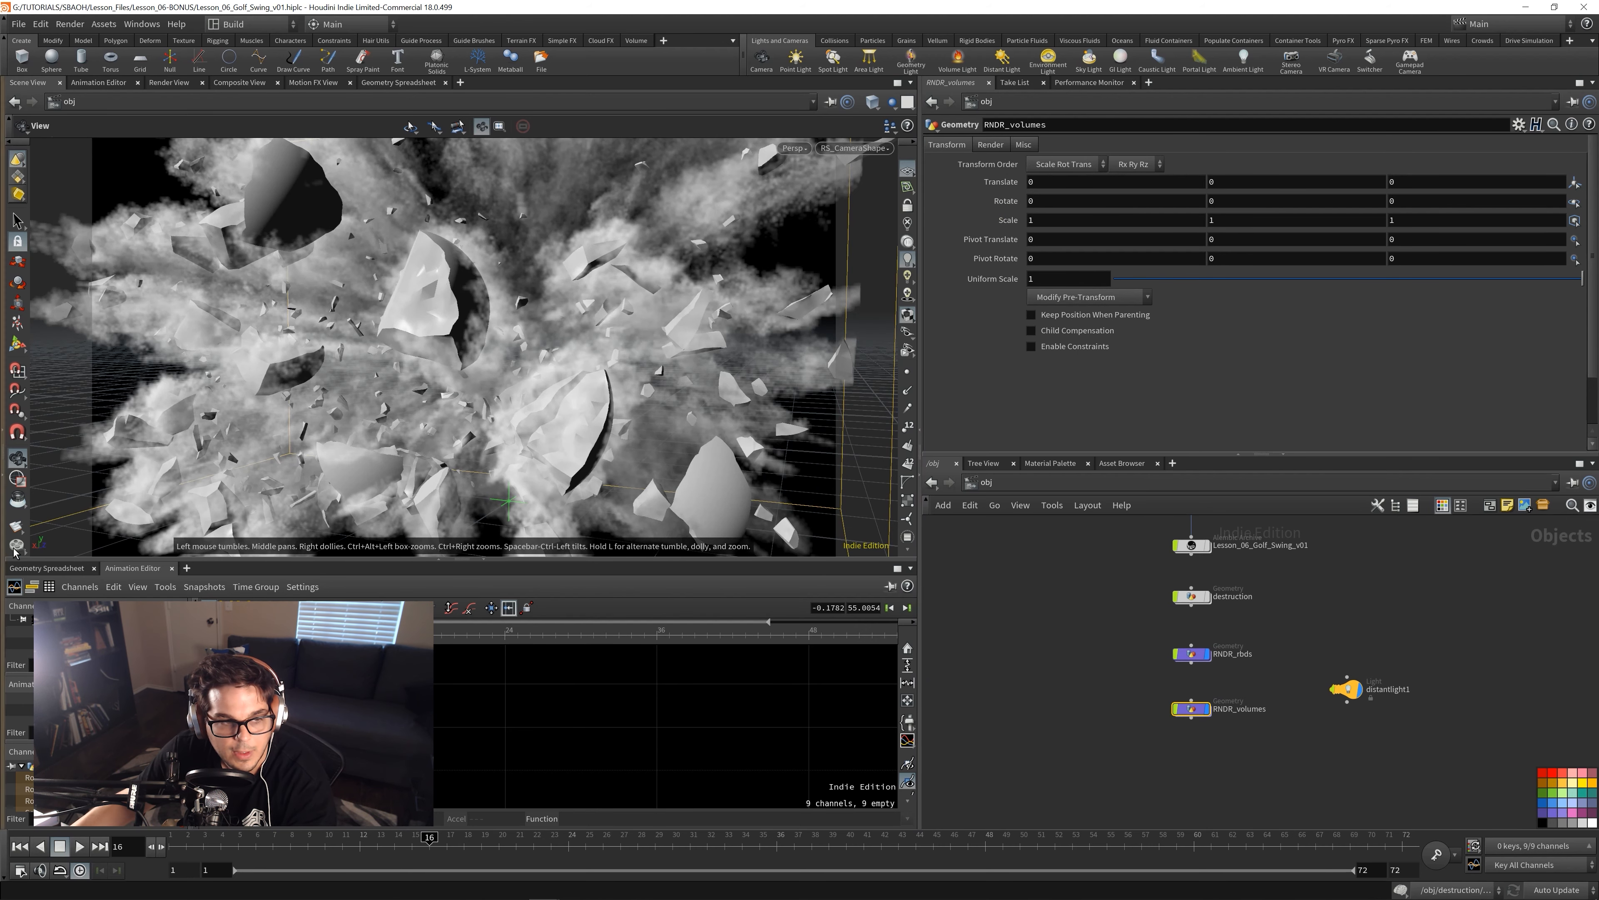
- Generate a flipbook of the camera view with new settings and play it back in MPlay
right_click(14, 533)
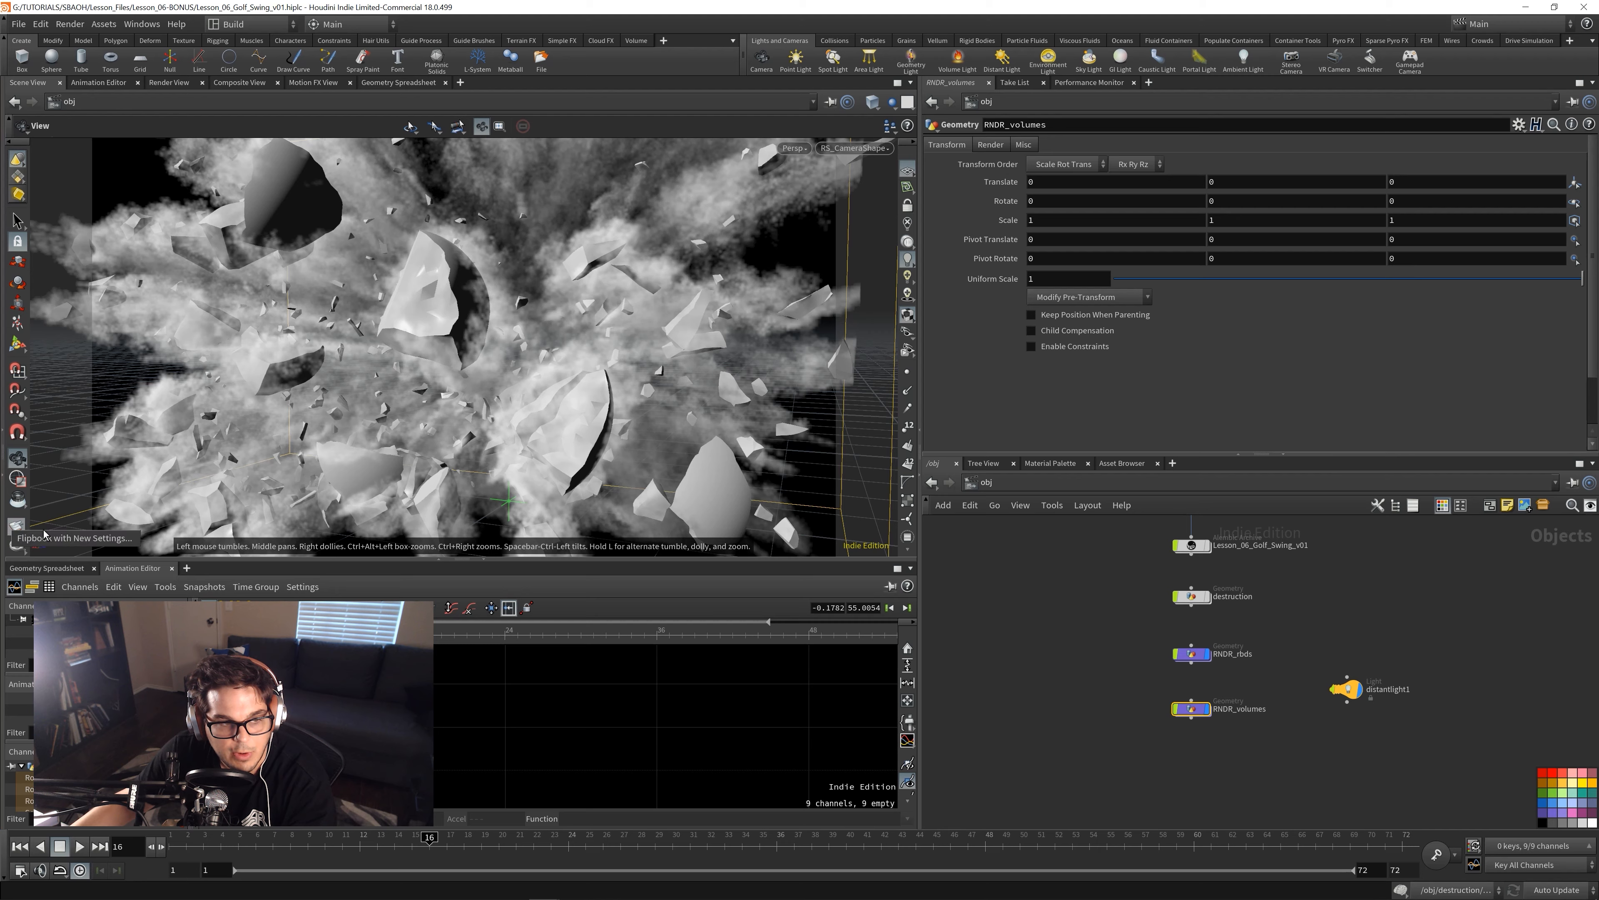
left_click(72, 538)
left_click(225, 697)
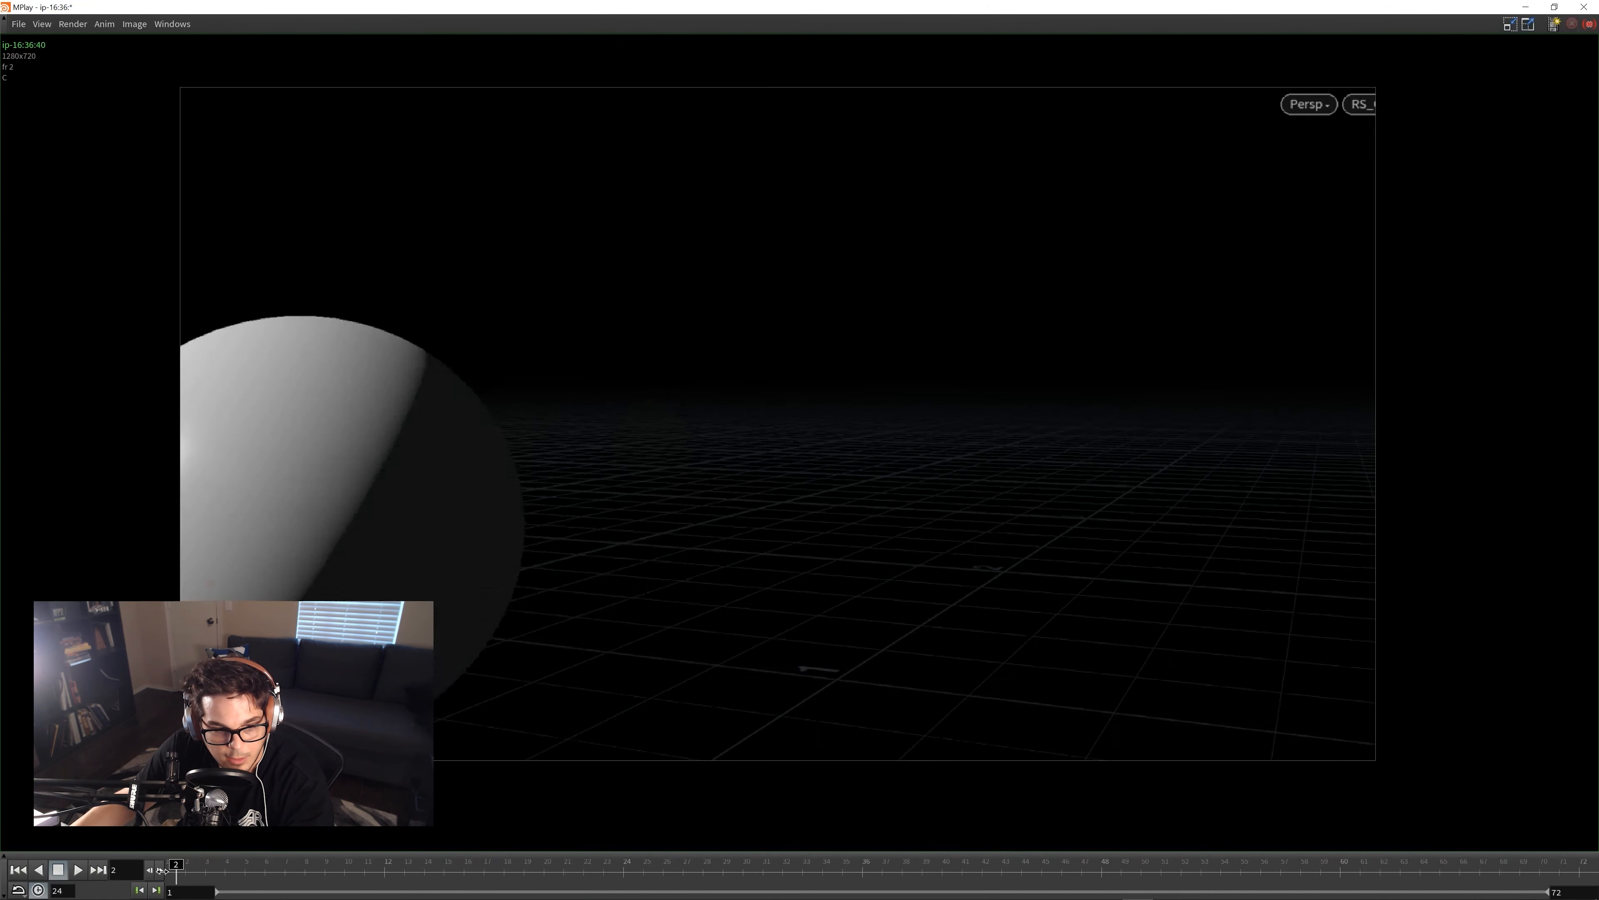
left_click(79, 870)
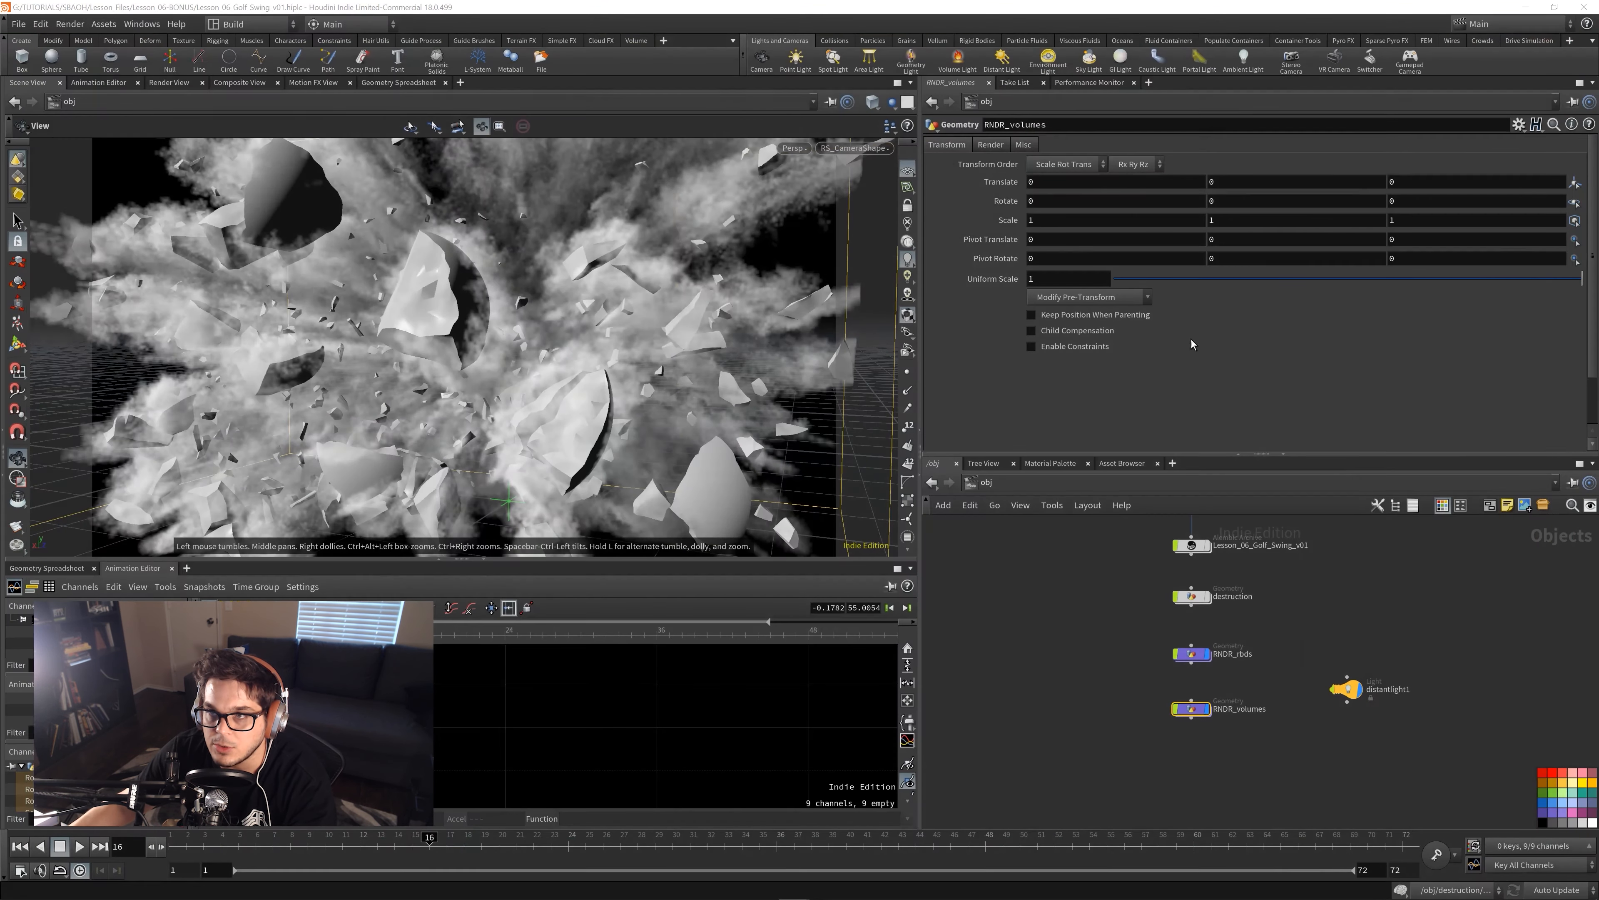
left_click(1232, 779)
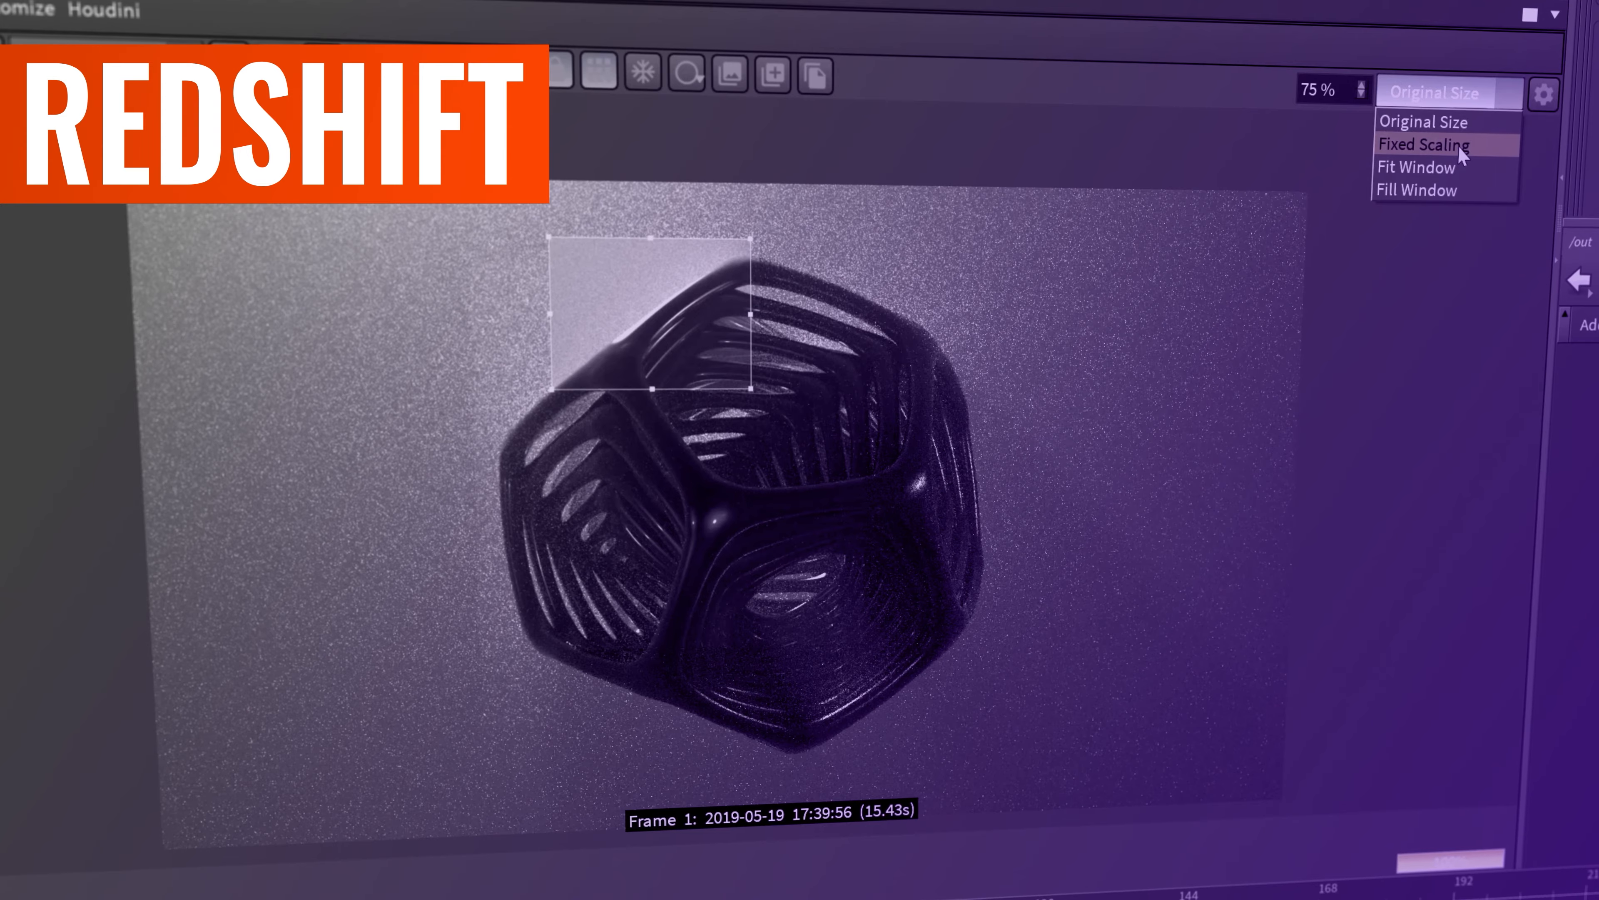
left_click(1448, 145)
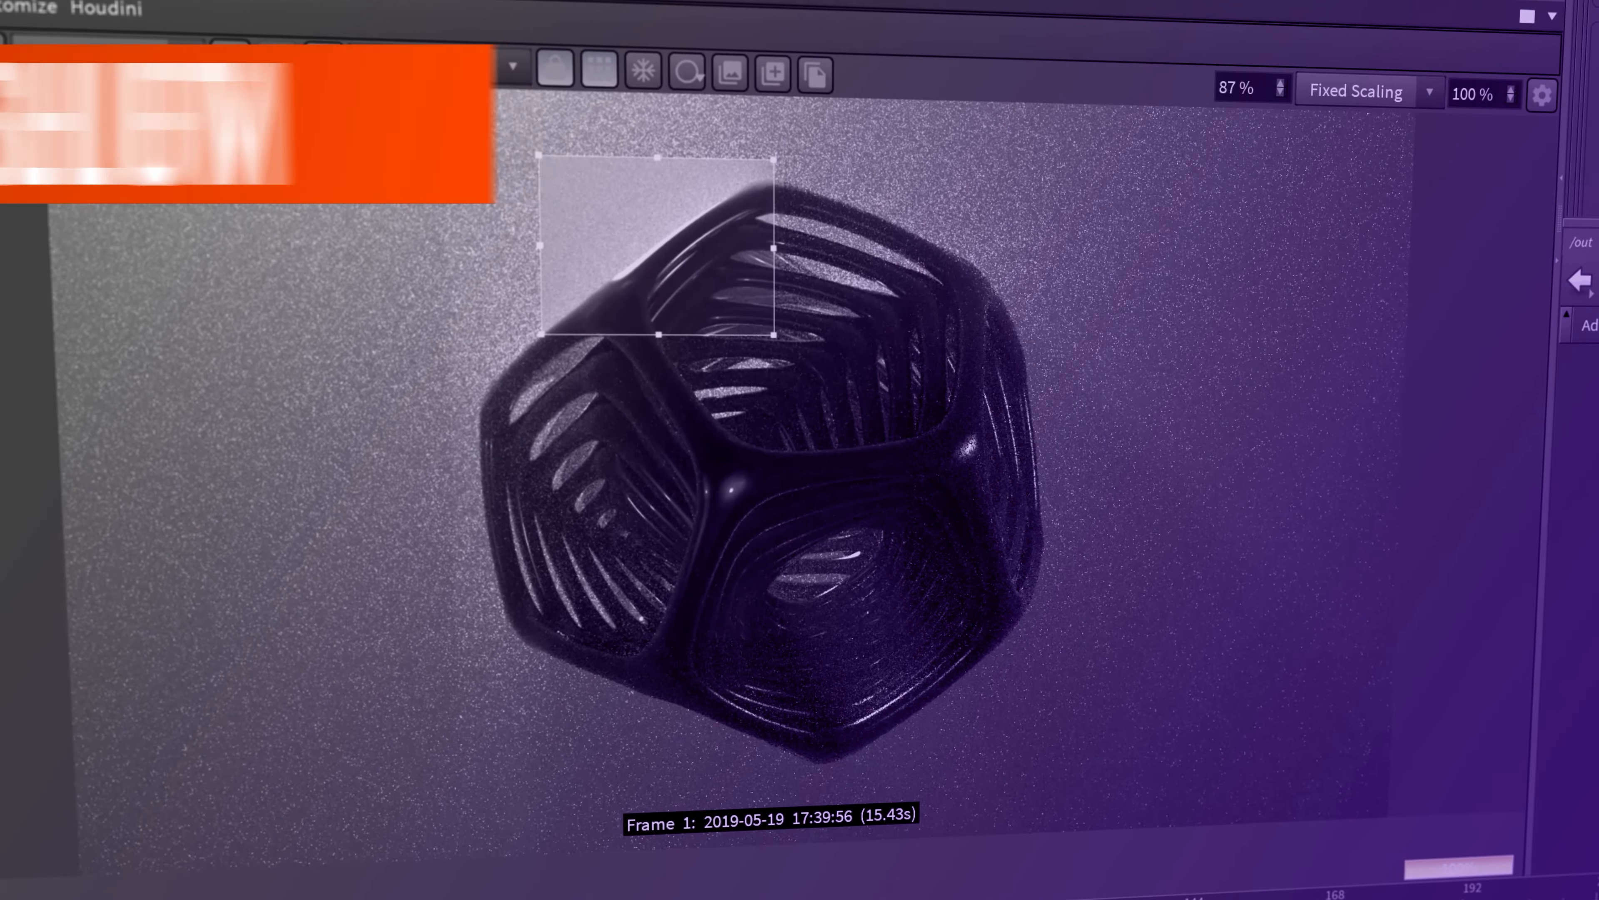